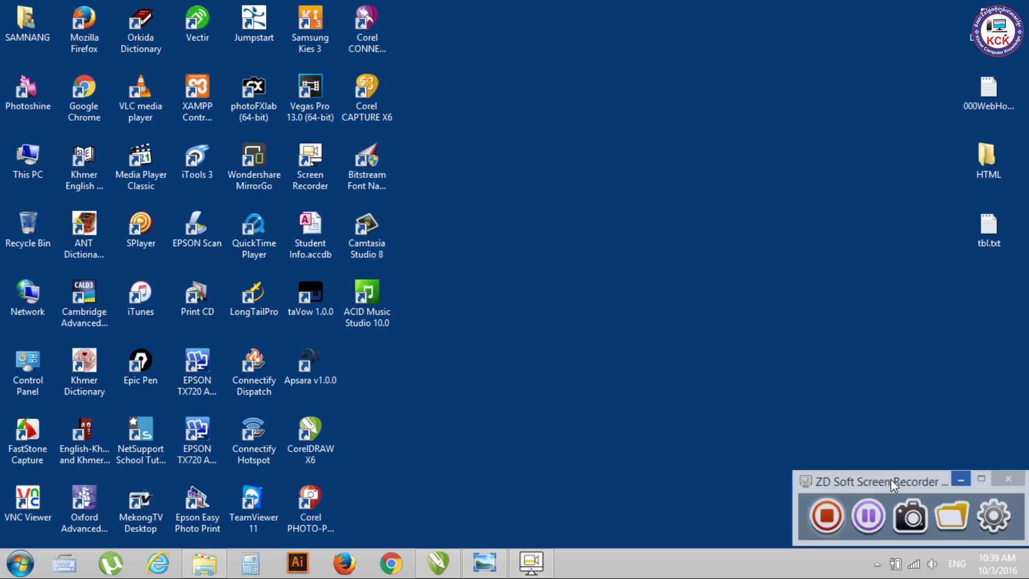
Bring CorelDRAW forward and drag the BHUMI photo onto the page
{"action": "left_click", "coordinate": [438, 562]}
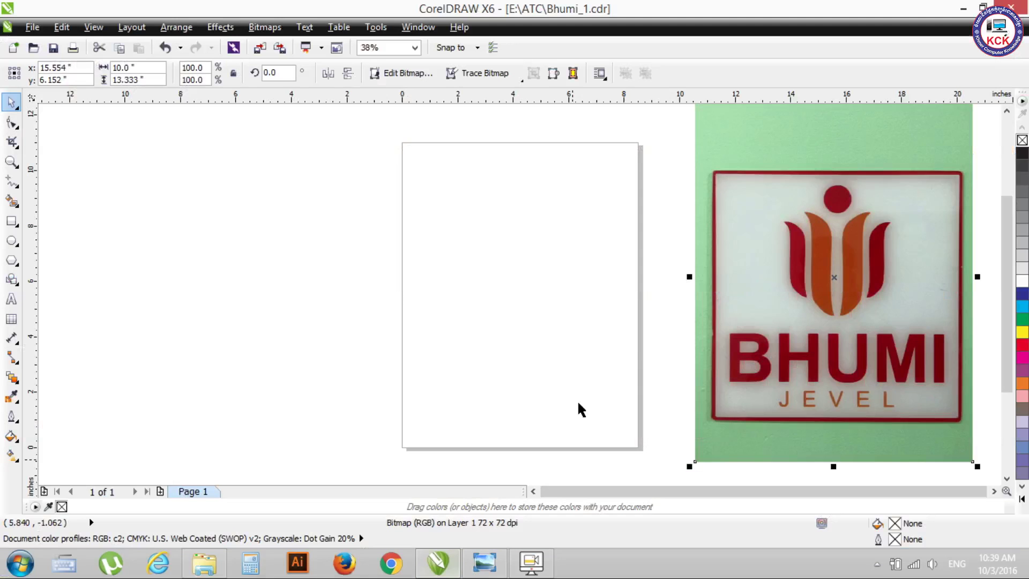
{"action": "left_click_drag", "start_coordinate": [759, 270], "coordinate": [406, 293]}
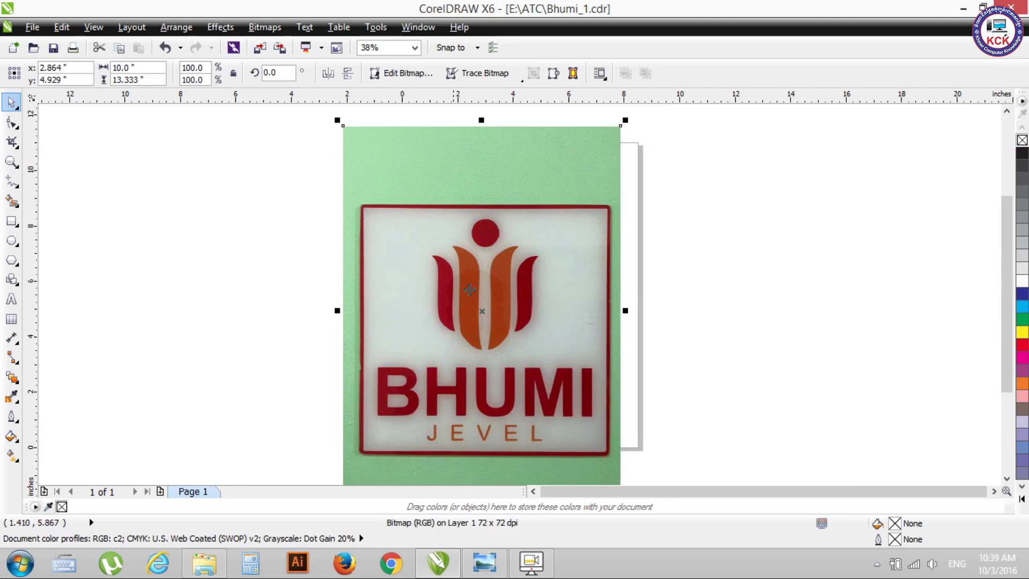
{"action": "left_click", "coordinate": [705, 322]}
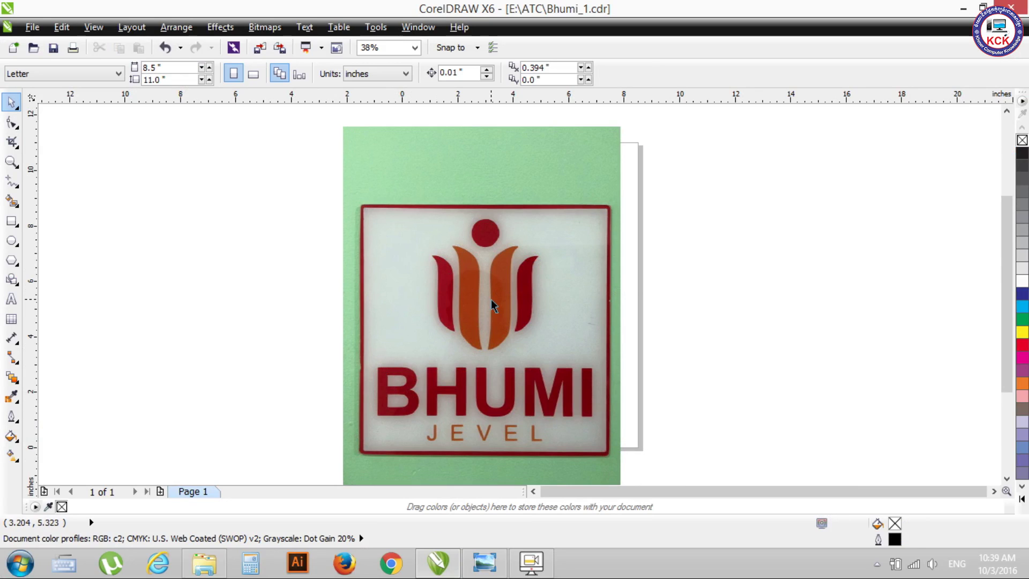
Lock the BHUMI photo with Lock Object and zoom in on it
{"action": "left_click", "coordinate": [467, 236]}
{"action": "right_click", "coordinate": [466, 236]}
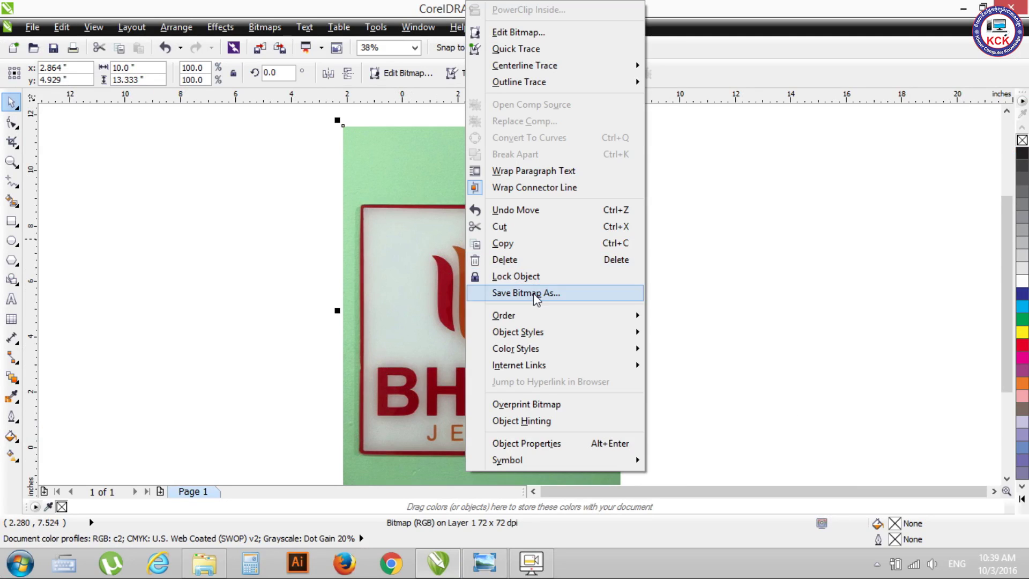
{"action": "left_click", "coordinate": [518, 278]}
{"action": "scroll", "coordinate": [496, 300], "scroll_direction": "up", "scroll_amount": 2}
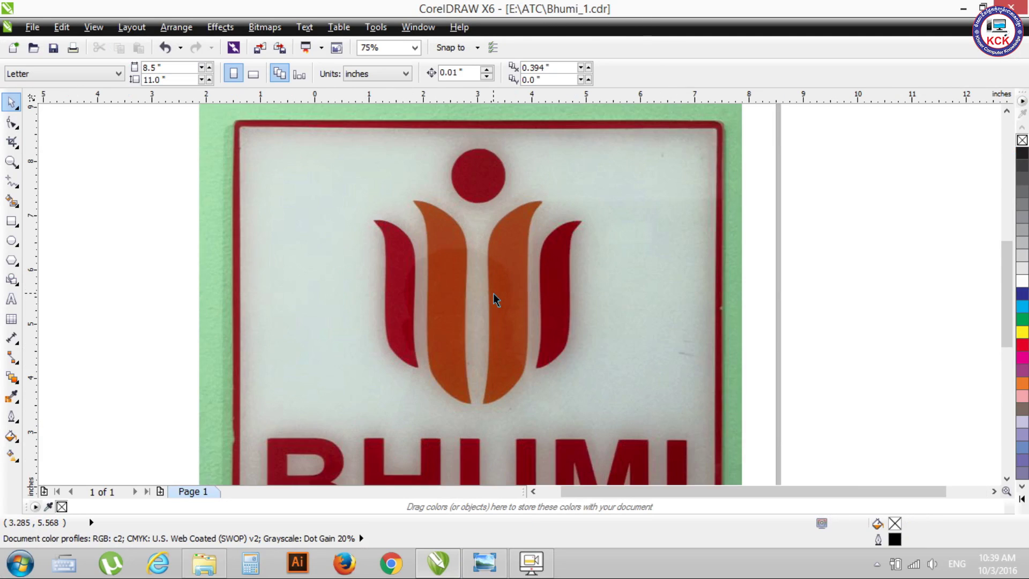
{"action": "left_click", "coordinate": [12, 182]}
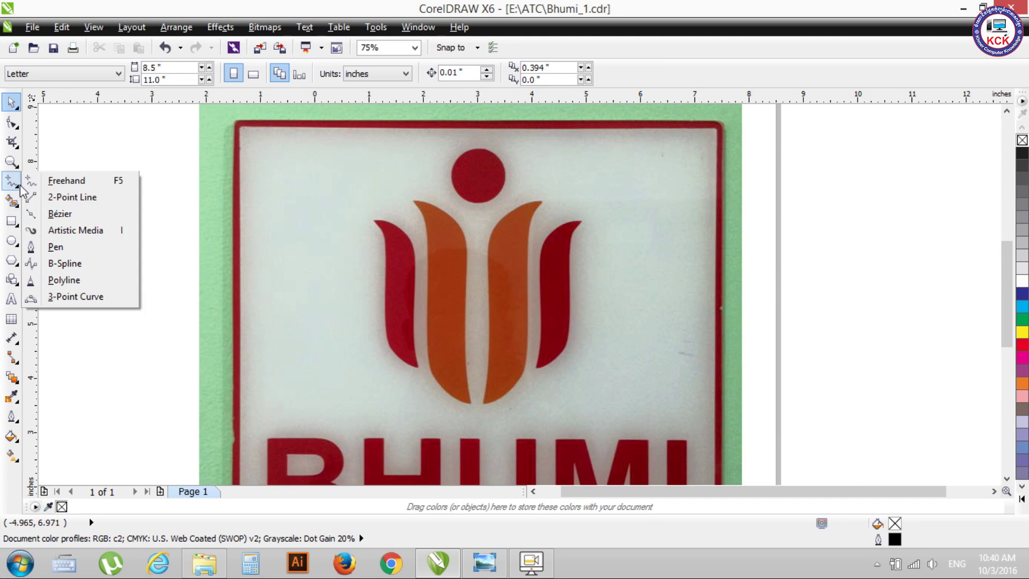
Start a Pen outline at the left red petal's tip and trace down its left edge
{"action": "left_click", "coordinate": [55, 247]}
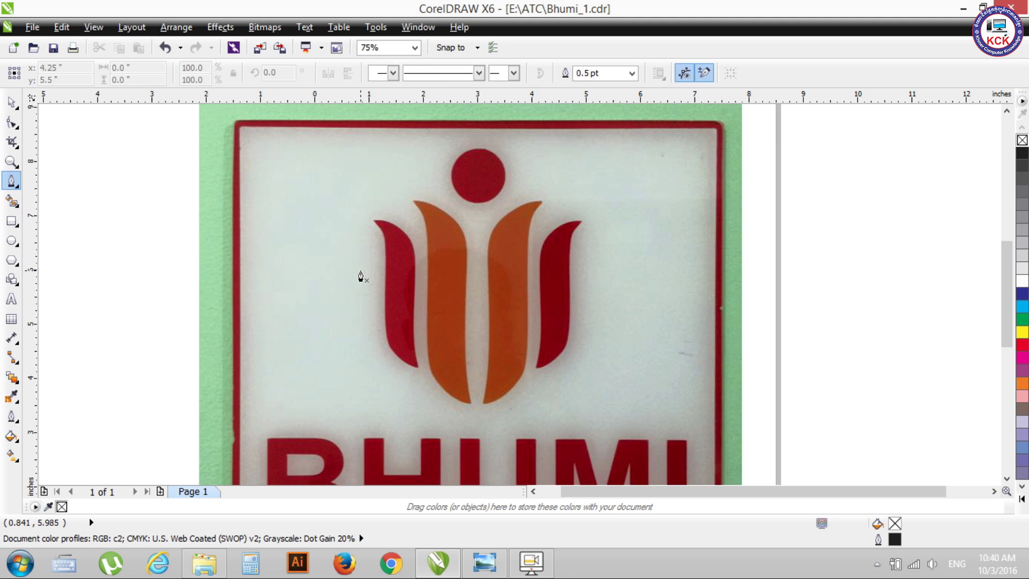
{"action": "scroll", "coordinate": [382, 262], "scroll_direction": "up", "scroll_amount": 2}
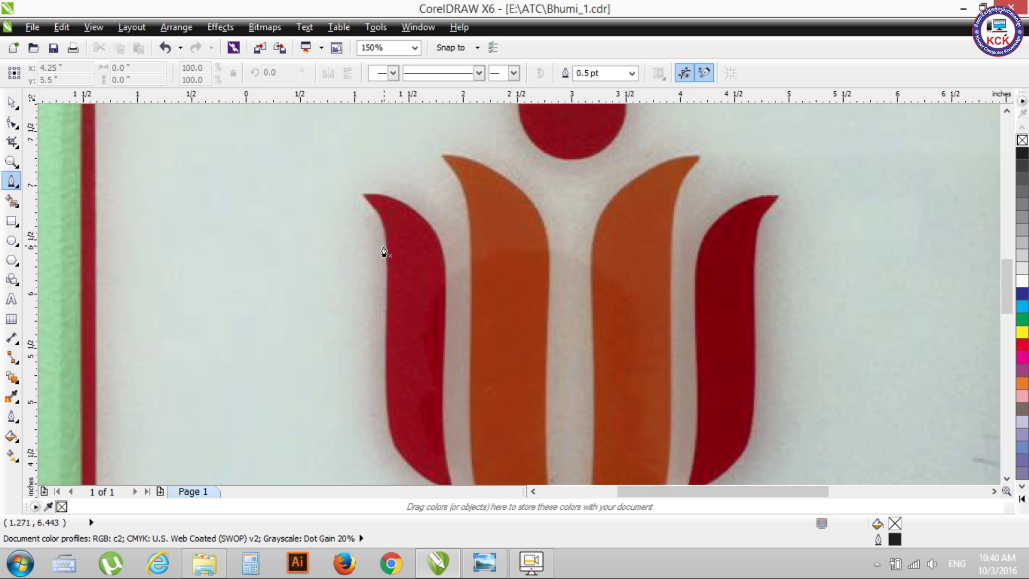
{"action": "left_click", "coordinate": [362, 201]}
{"action": "mouse_move", "coordinate": [387, 254]}
{"action": "left_mouse_down"}
{"action": "mouse_move", "coordinate": [381, 349]}
{"action": "mouse_move", "coordinate": [385, 338]}
{"action": "left_mouse_up"}
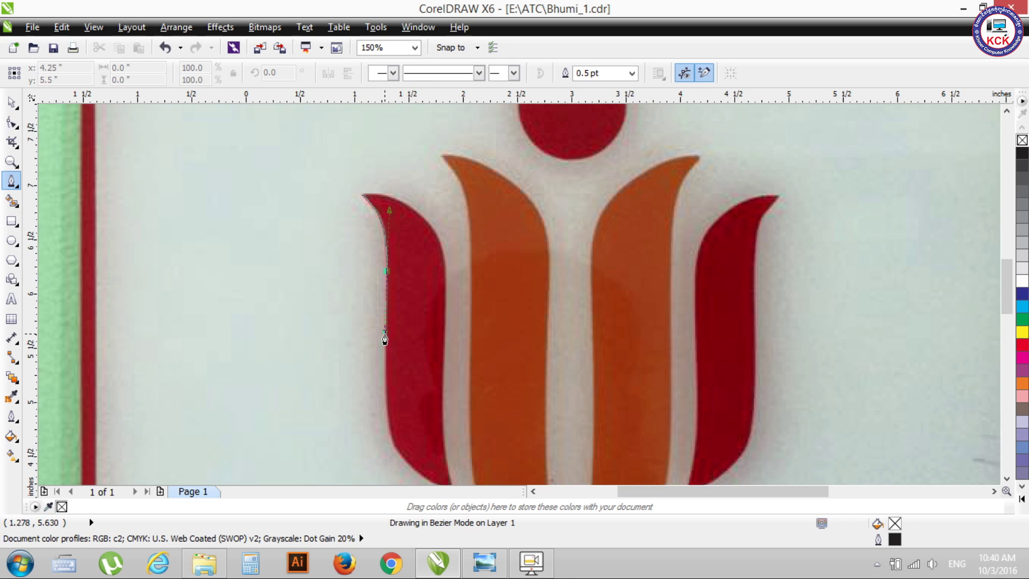
{"action": "left_click_drag", "start_coordinate": [384, 335], "coordinate": [383, 340]}
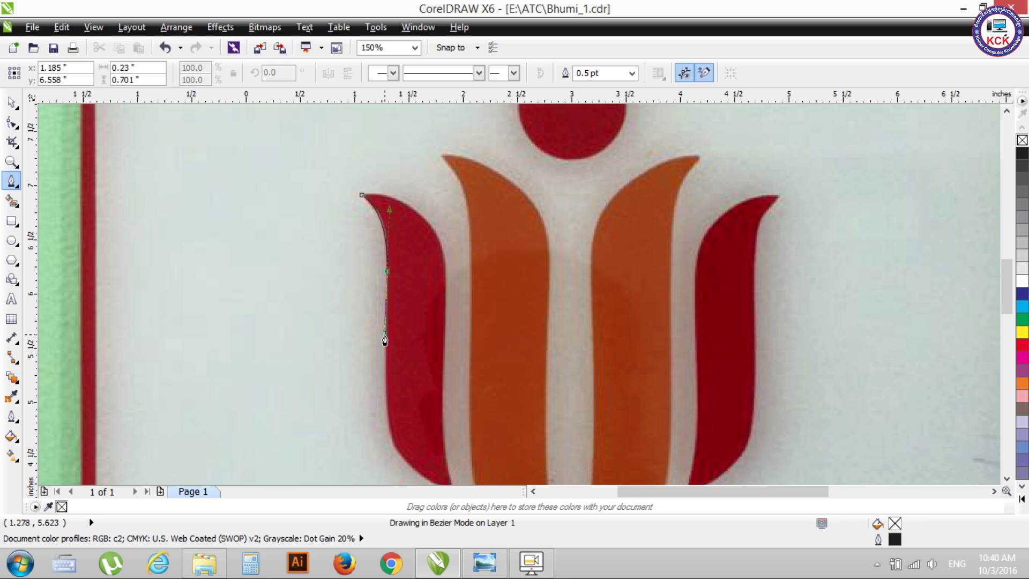
{"action": "left_click", "coordinate": [386, 404]}
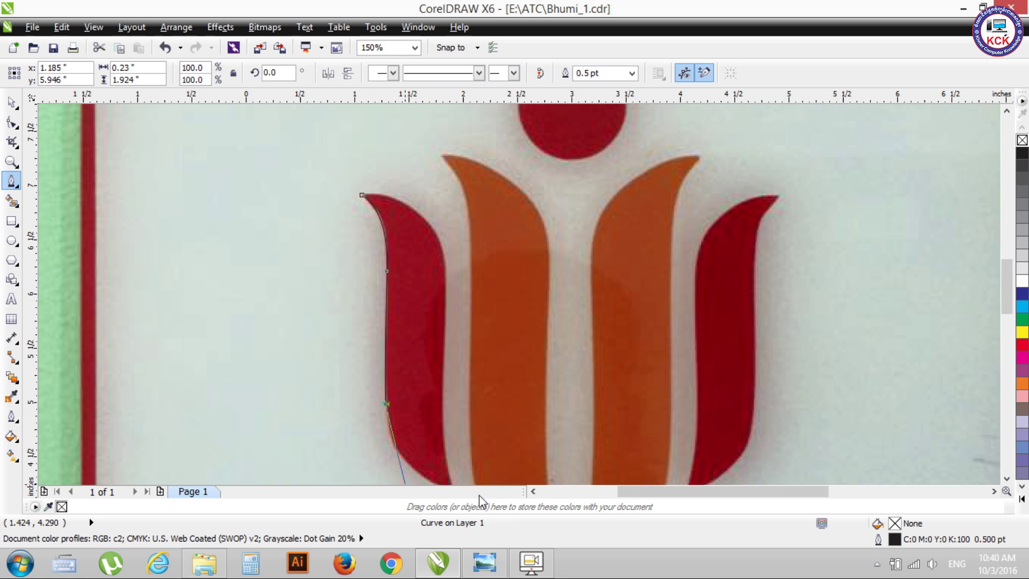
{"action": "scroll", "coordinate": [499, 476], "scroll_direction": "down", "scroll_amount": 2}
{"action": "scroll", "coordinate": [475, 459], "scroll_direction": "up", "scroll_amount": 1}
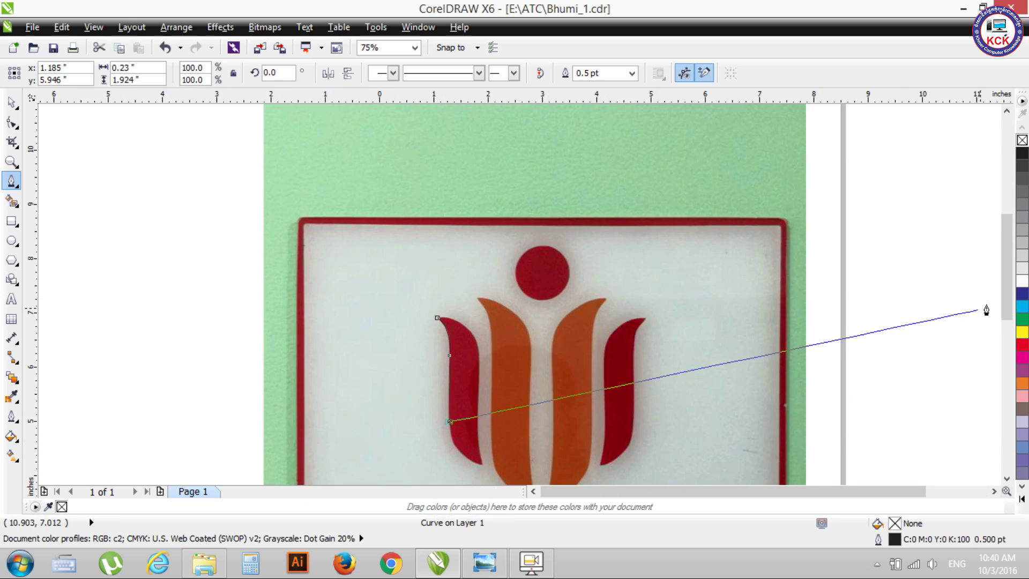
{"action": "left_click_drag", "start_coordinate": [1007, 279], "coordinate": [1008, 309]}
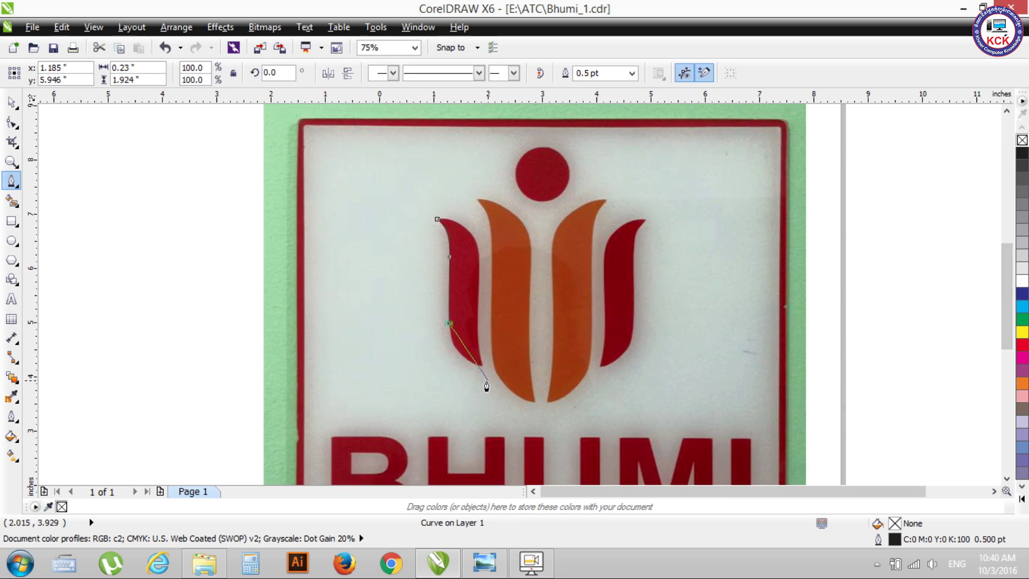
{"action": "scroll", "coordinate": [475, 379], "scroll_direction": "up", "scroll_amount": 1}
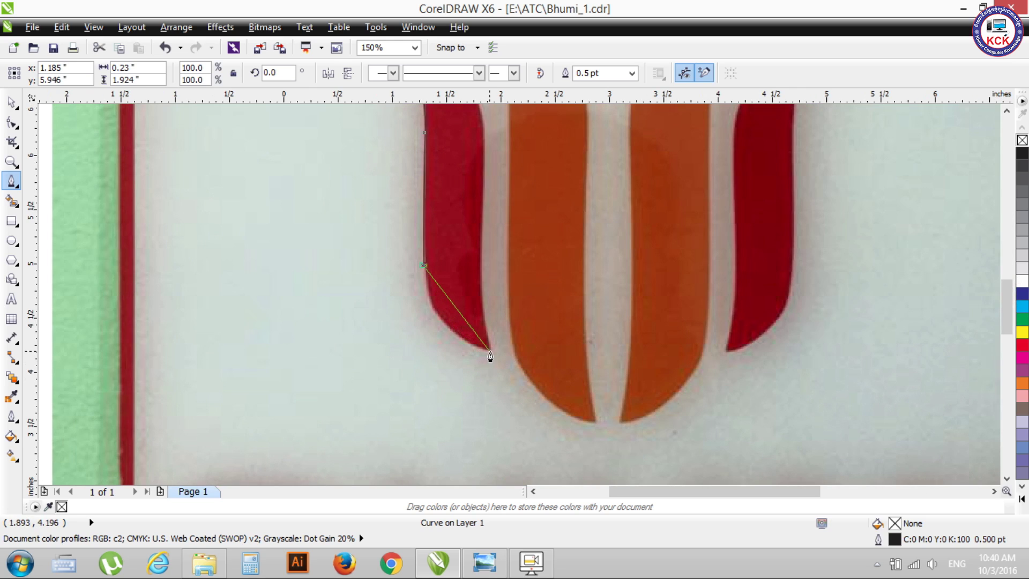
Continue the outline around the petal's bottom point, up its right edge, and close it at the tip
{"action": "mouse_move", "coordinate": [490, 352]}
{"action": "left_mouse_down"}
{"action": "mouse_move", "coordinate": [564, 386]}
{"action": "mouse_move", "coordinate": [560, 374]}
{"action": "left_mouse_up"}
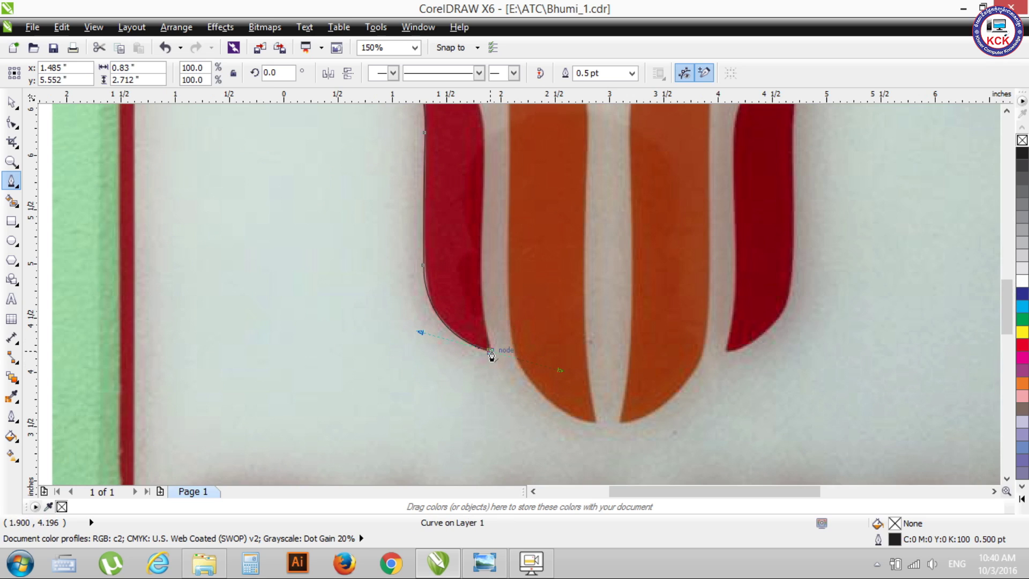
{"action": "left_click", "coordinate": [490, 351]}
{"action": "left_click_drag", "start_coordinate": [481, 253], "coordinate": [481, 217]}
{"action": "scroll", "coordinate": [497, 173], "scroll_direction": "up", "scroll_amount": 1}
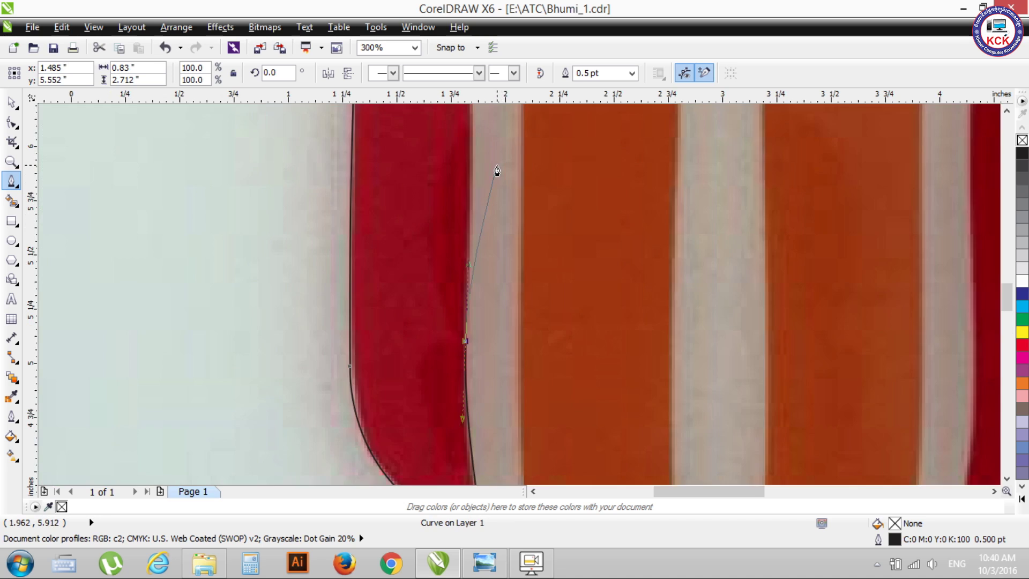
{"action": "scroll", "coordinate": [497, 173], "scroll_direction": "up", "scroll_amount": 1}
{"action": "scroll", "coordinate": [496, 176], "scroll_direction": "down", "scroll_amount": 3}
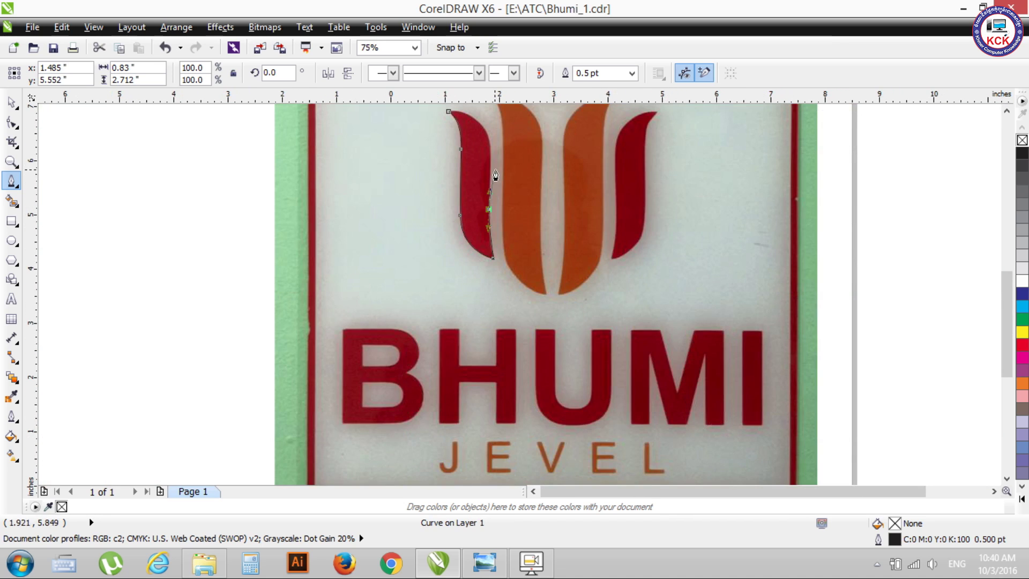
{"action": "left_click", "coordinate": [486, 142]}
{"action": "scroll", "coordinate": [485, 143], "scroll_direction": "up", "scroll_amount": 1}
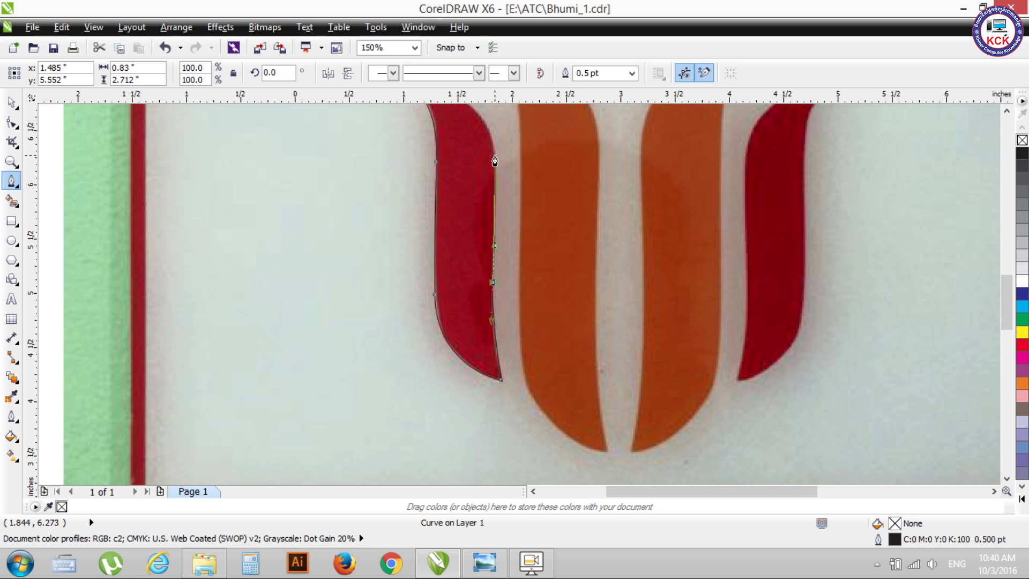
{"action": "left_click", "coordinate": [497, 155]}
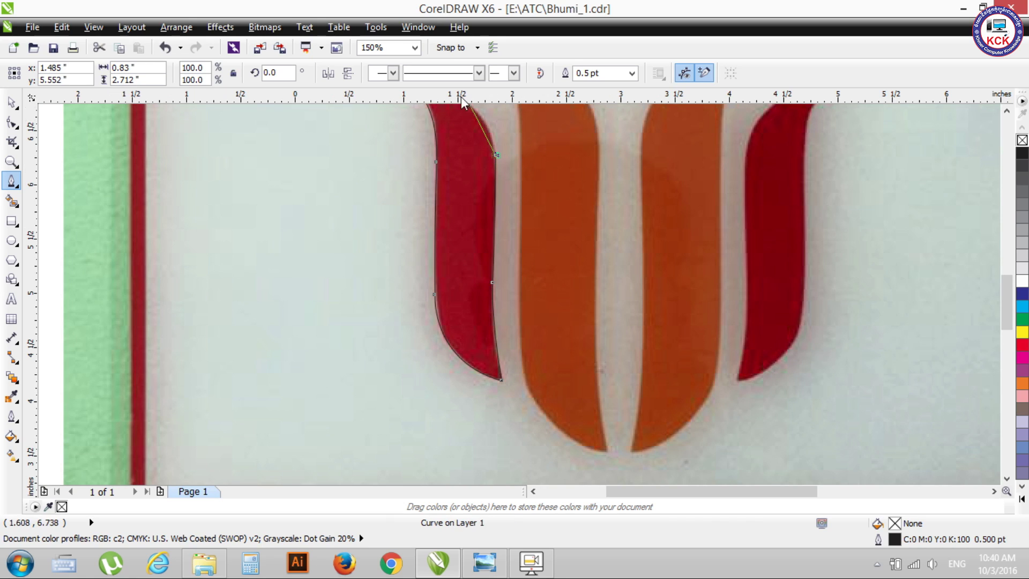
{"action": "scroll", "coordinate": [471, 138], "scroll_direction": "up", "scroll_amount": 1}
{"action": "scroll", "coordinate": [471, 138], "scroll_direction": "down", "scroll_amount": 2}
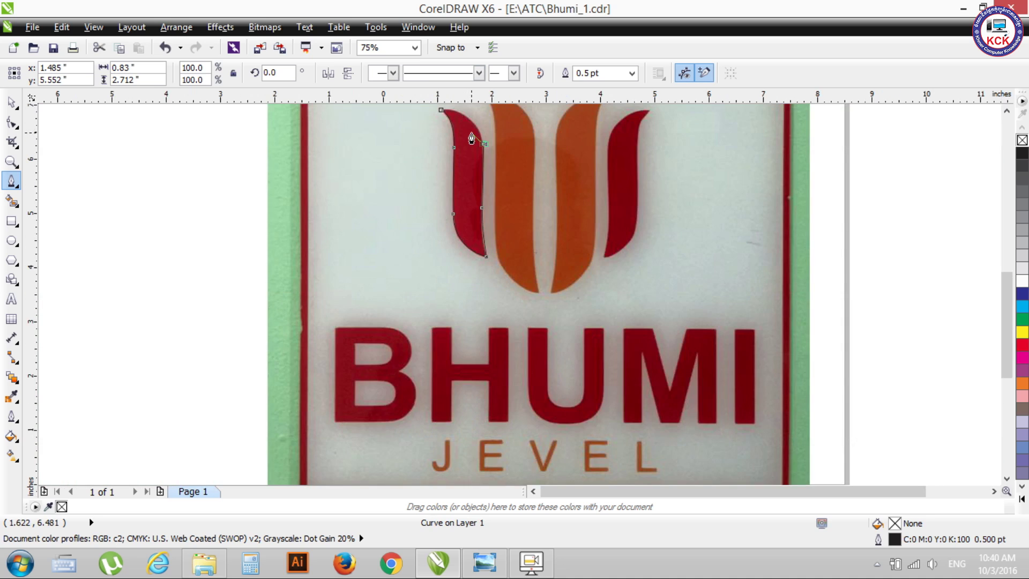
{"action": "scroll", "coordinate": [444, 115], "scroll_direction": "up", "scroll_amount": 1}
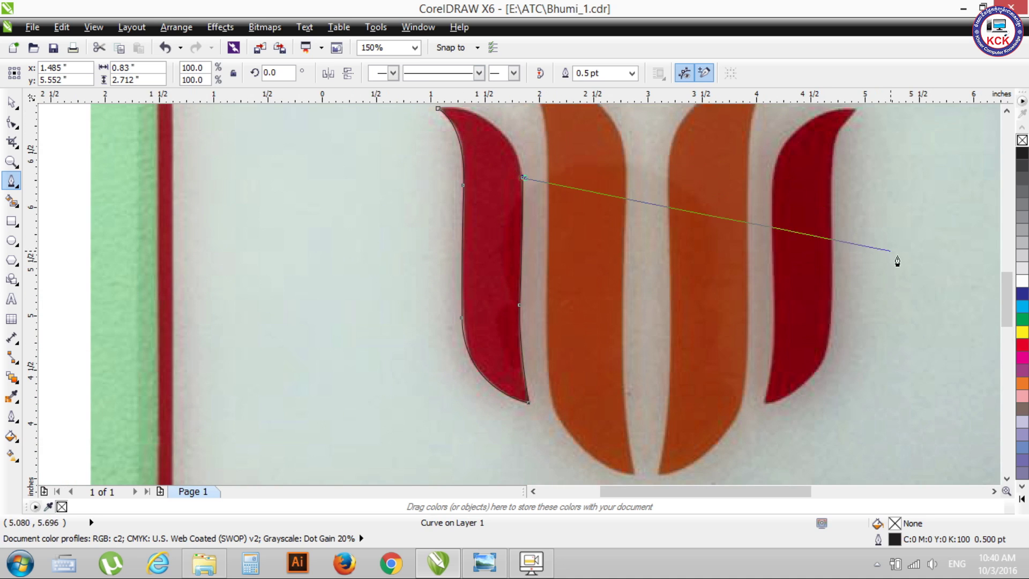
{"action": "left_click_drag", "start_coordinate": [1007, 294], "coordinate": [1008, 287]}
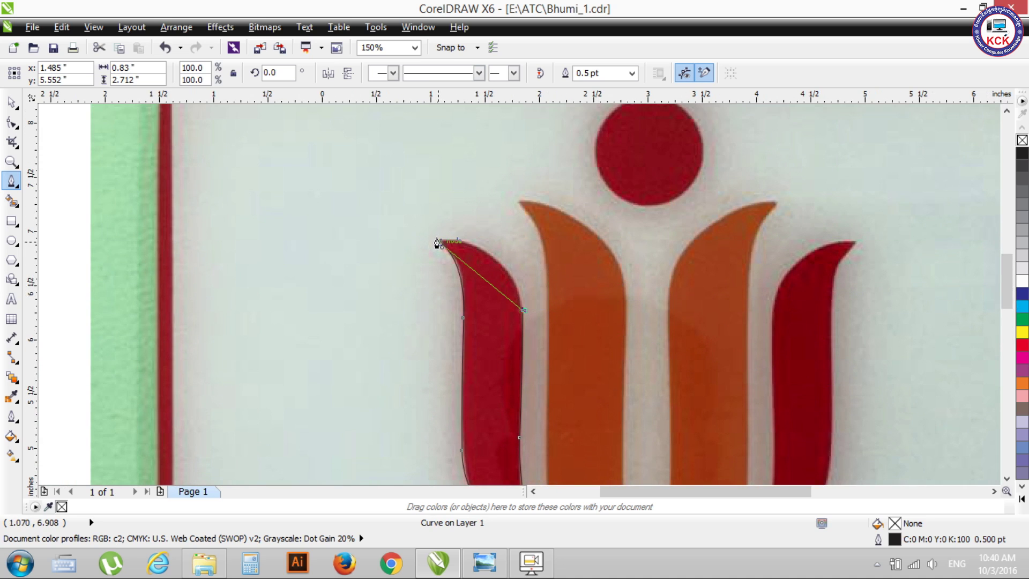
{"action": "mouse_move", "coordinate": [438, 242]}
{"action": "left_mouse_down"}
{"action": "mouse_move", "coordinate": [481, 234]}
{"action": "mouse_move", "coordinate": [512, 245]}
{"action": "left_mouse_up"}
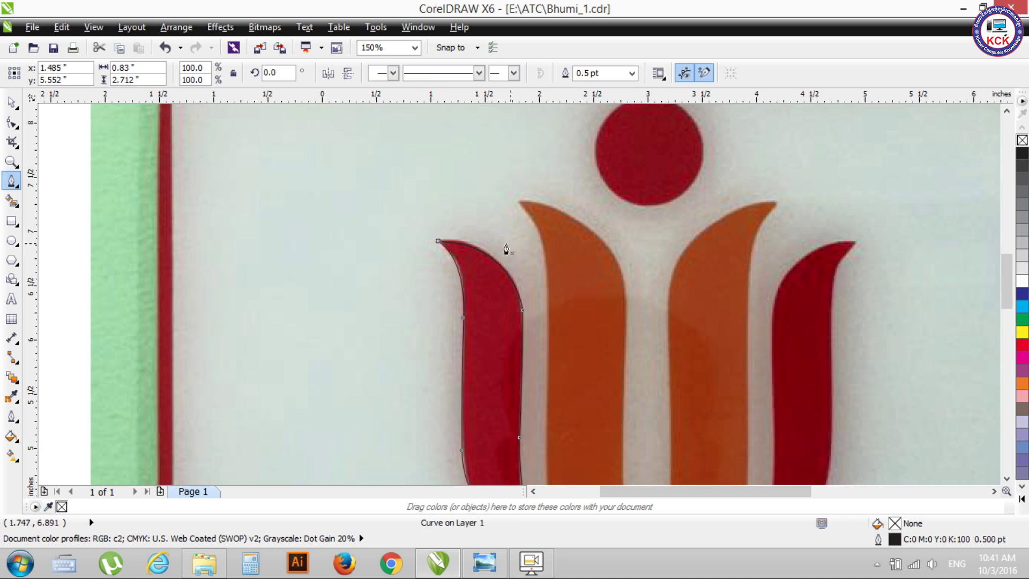
Move the red petal's tip node and drag its handle so the point hugs the photo
{"action": "left_click", "coordinate": [11, 123]}
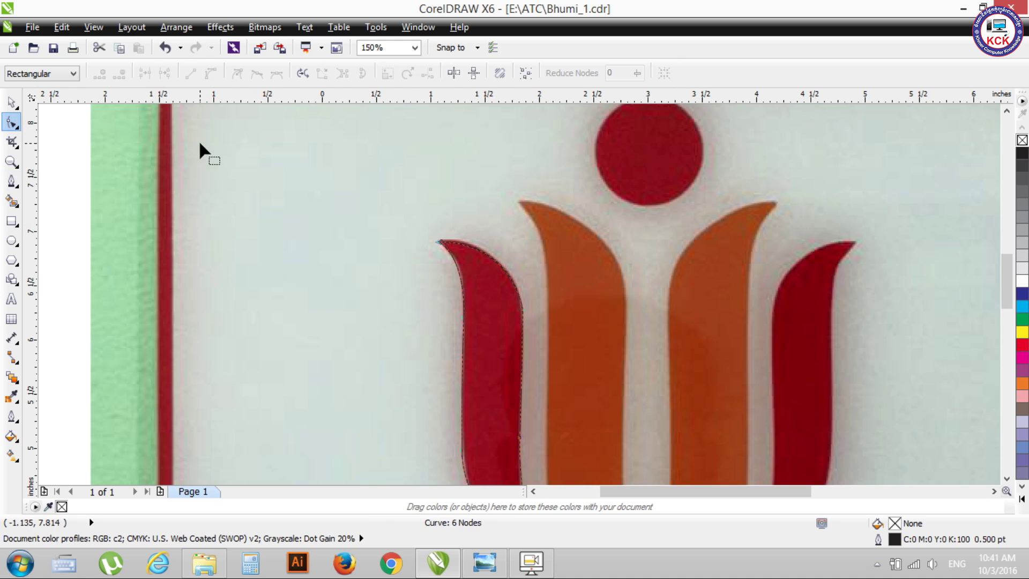
{"action": "left_click", "coordinate": [439, 242]}
{"action": "scroll", "coordinate": [437, 241], "scroll_direction": "up", "scroll_amount": 1}
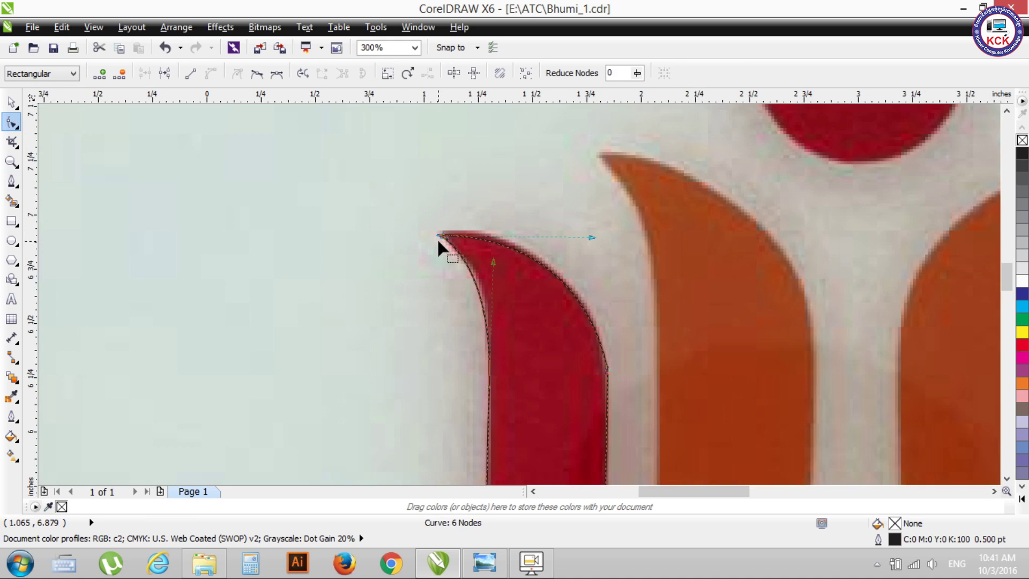
{"action": "scroll", "coordinate": [437, 240], "scroll_direction": "up", "scroll_amount": 1}
{"action": "left_click_drag", "start_coordinate": [444, 232], "coordinate": [447, 222]}
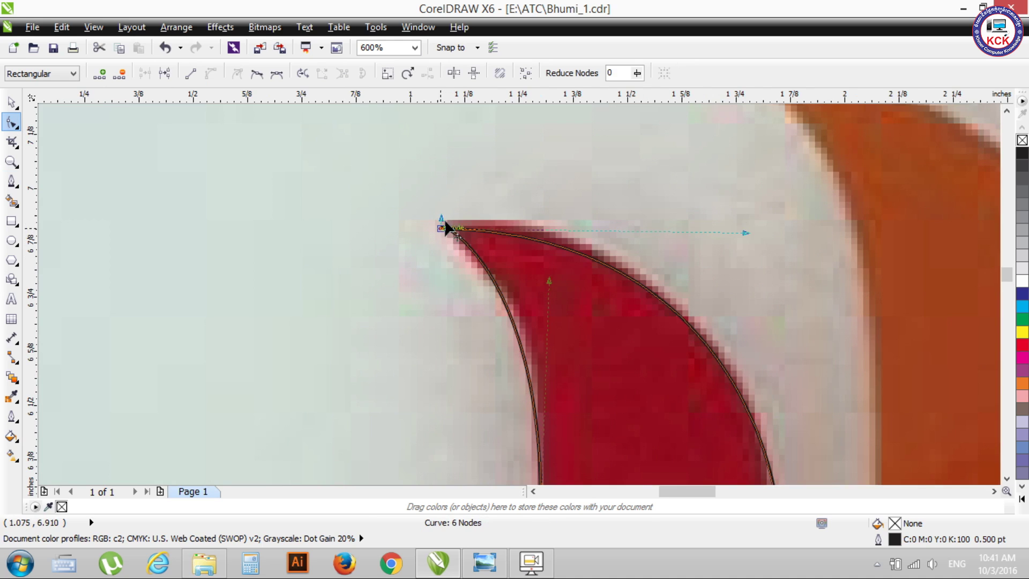
{"action": "left_click", "coordinate": [448, 228]}
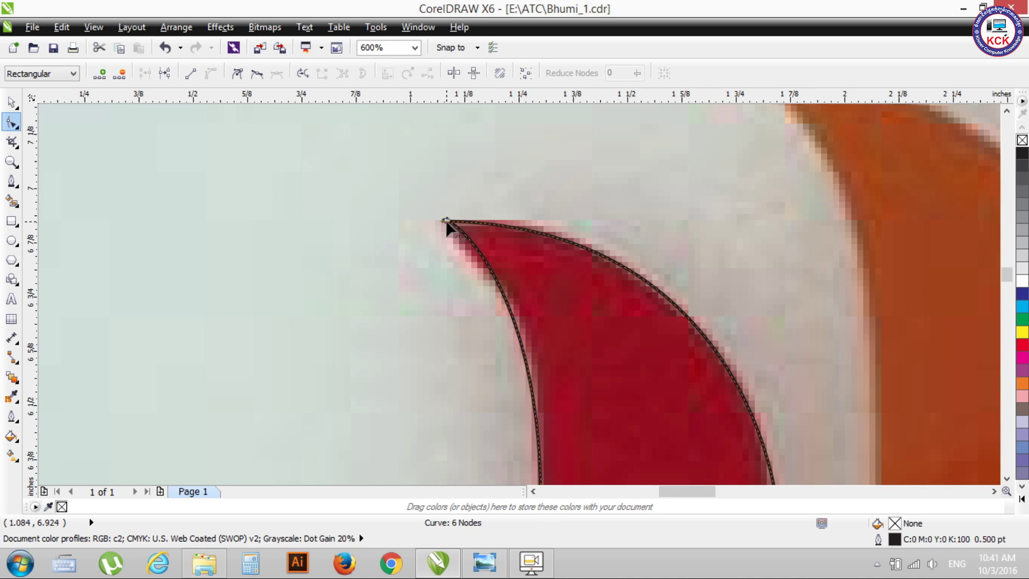
{"action": "left_click", "coordinate": [445, 221]}
{"action": "left_click_drag", "start_coordinate": [445, 213], "coordinate": [459, 249]}
{"action": "scroll", "coordinate": [491, 231], "scroll_direction": "down", "scroll_amount": 1}
{"action": "scroll", "coordinate": [490, 236], "scroll_direction": "down", "scroll_amount": 1}
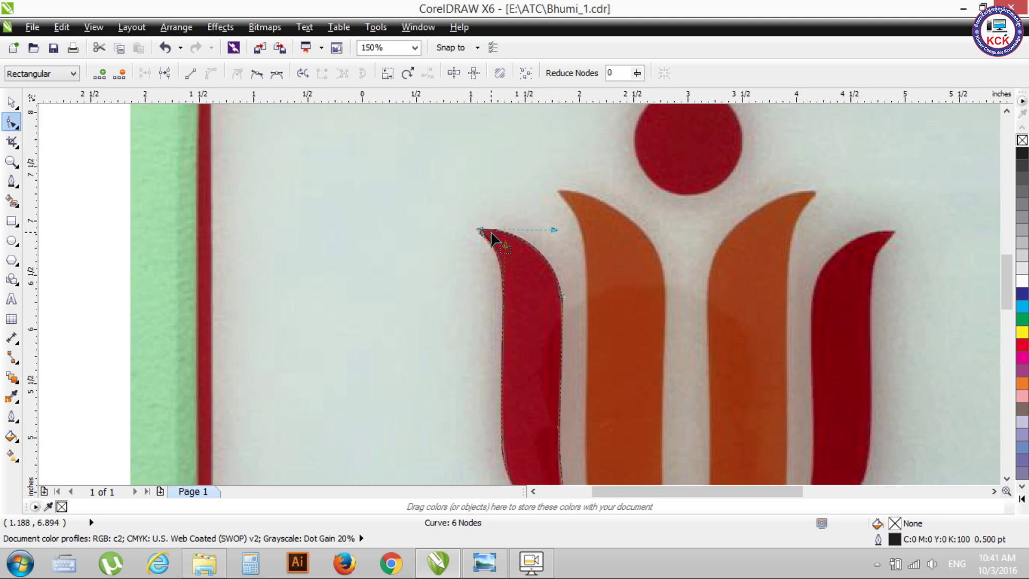
{"action": "scroll", "coordinate": [490, 236], "scroll_direction": "down", "scroll_amount": 1}
{"action": "left_click", "coordinate": [12, 102]}
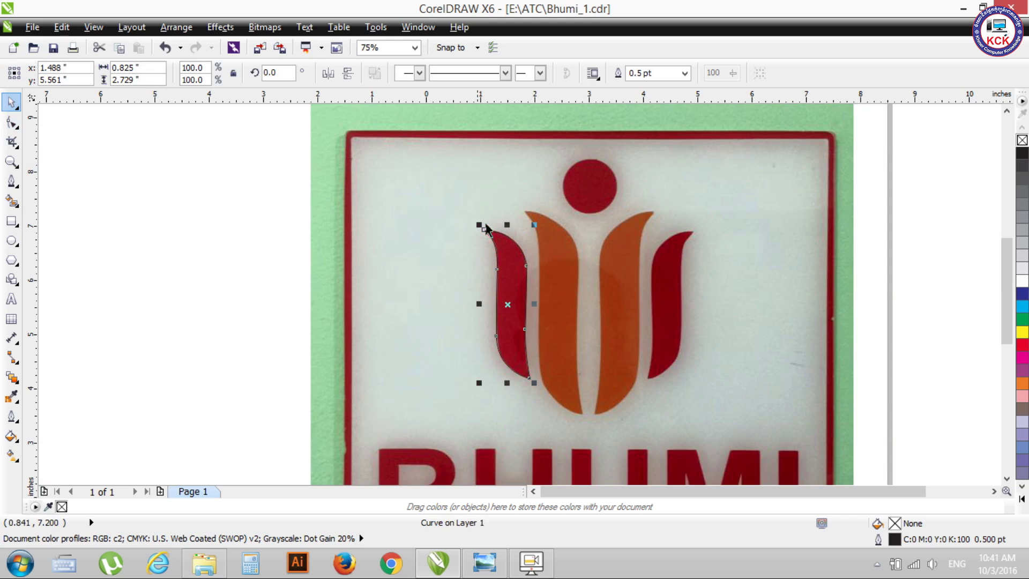
{"action": "left_click", "coordinate": [154, 107]}
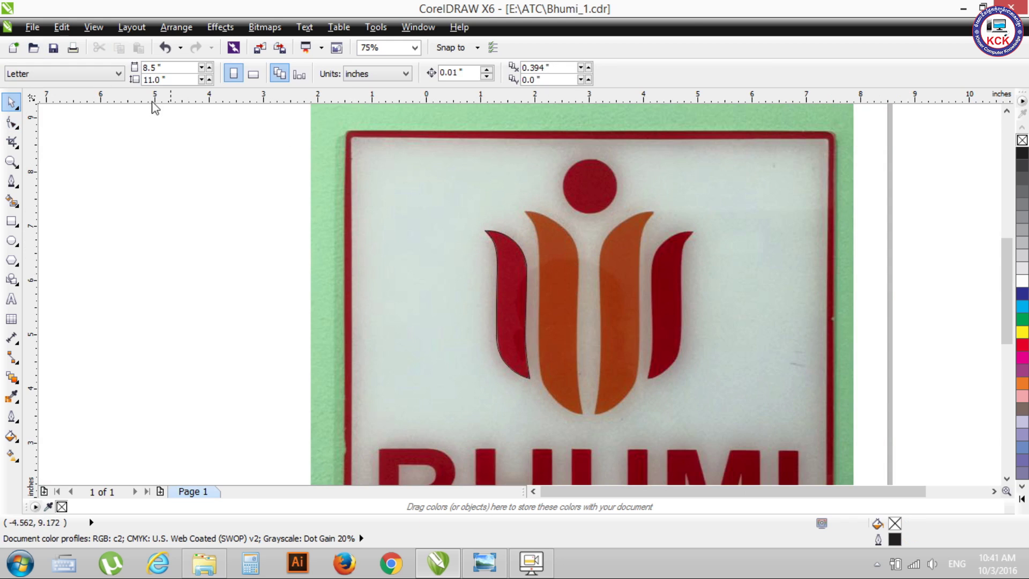
Start a Bezier outline at the orange petal's top and trace its left edge to the bottom tip
{"action": "left_click", "coordinate": [11, 182]}
{"action": "left_click", "coordinate": [525, 214]}
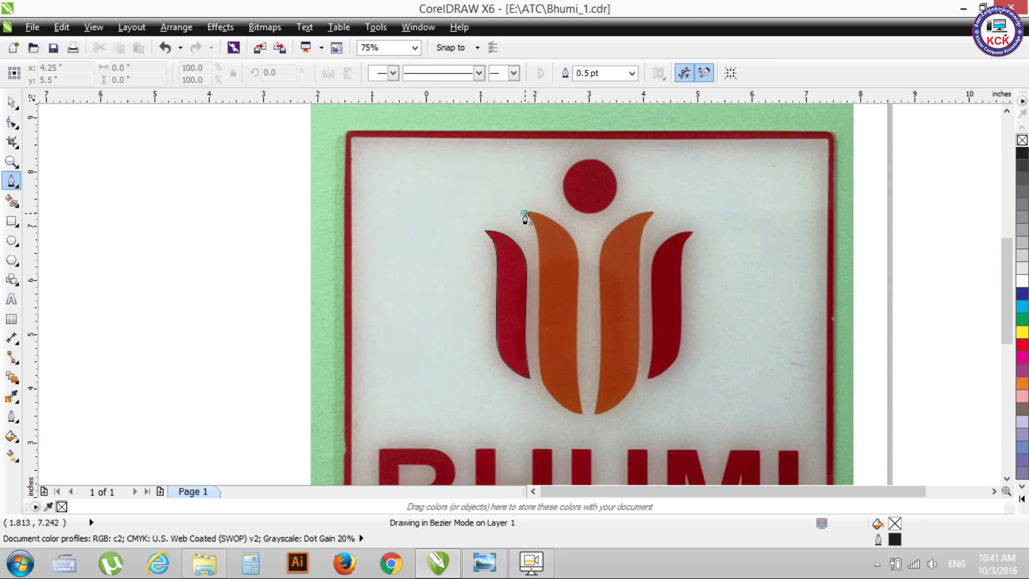
{"action": "left_click_drag", "start_coordinate": [538, 254], "coordinate": [540, 293]}
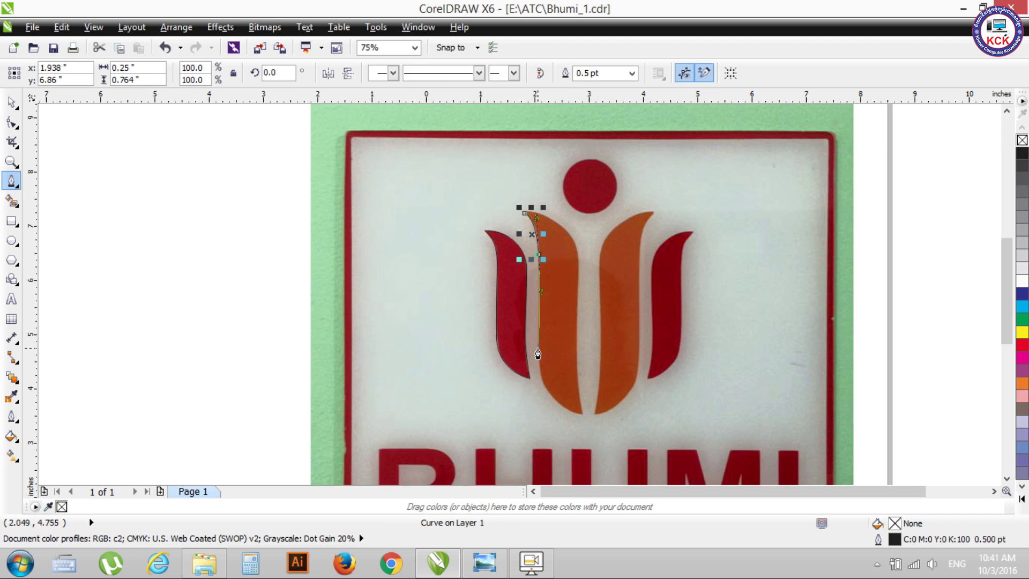
{"action": "left_click", "coordinate": [538, 350]}
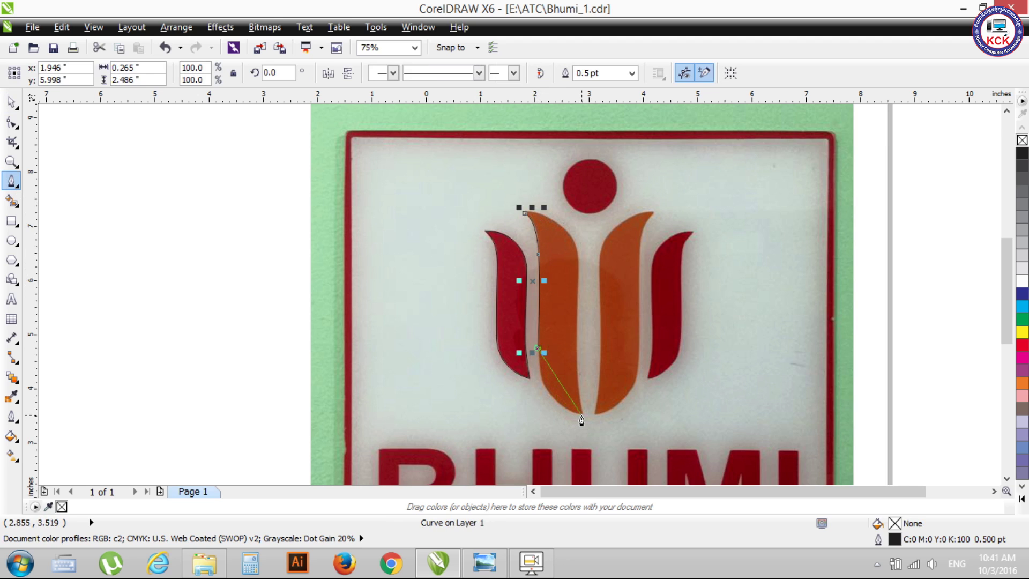
{"action": "left_click_drag", "start_coordinate": [583, 416], "coordinate": [635, 433]}
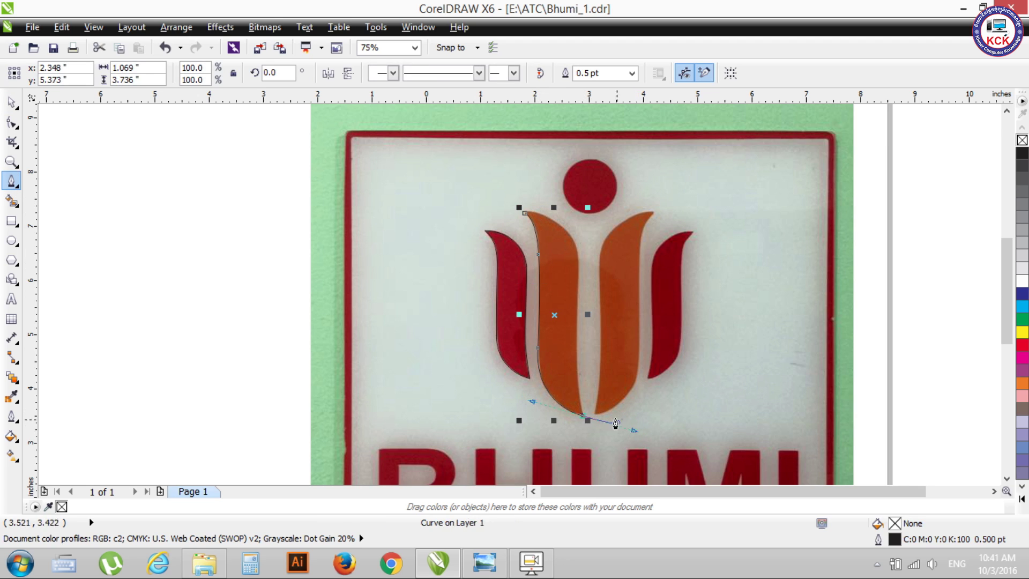
{"action": "left_click", "coordinate": [584, 421]}
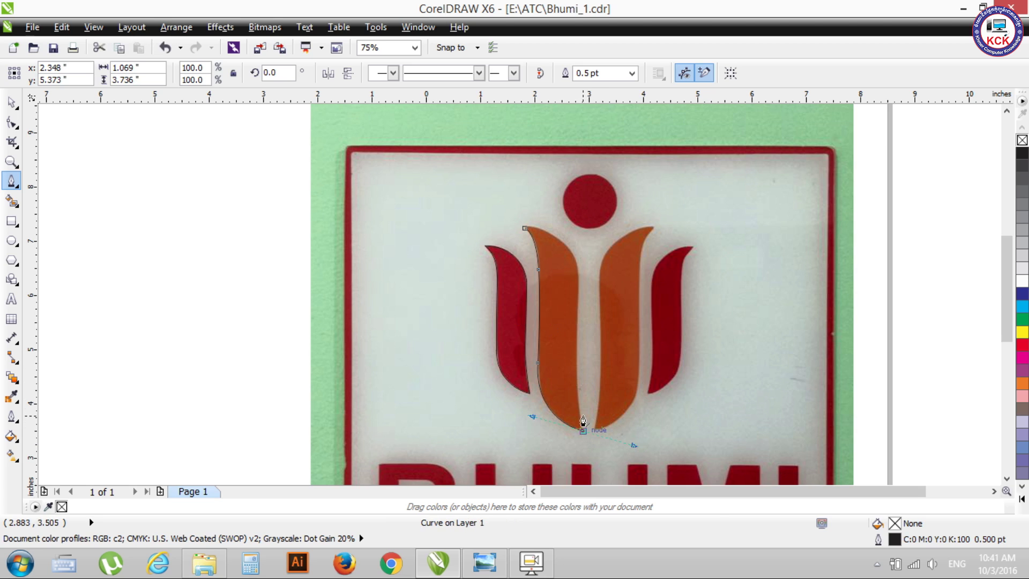
Trace up the orange petal's right edge and close the curve at its starting node
{"action": "scroll", "coordinate": [590, 438], "scroll_direction": "up", "scroll_amount": 2}
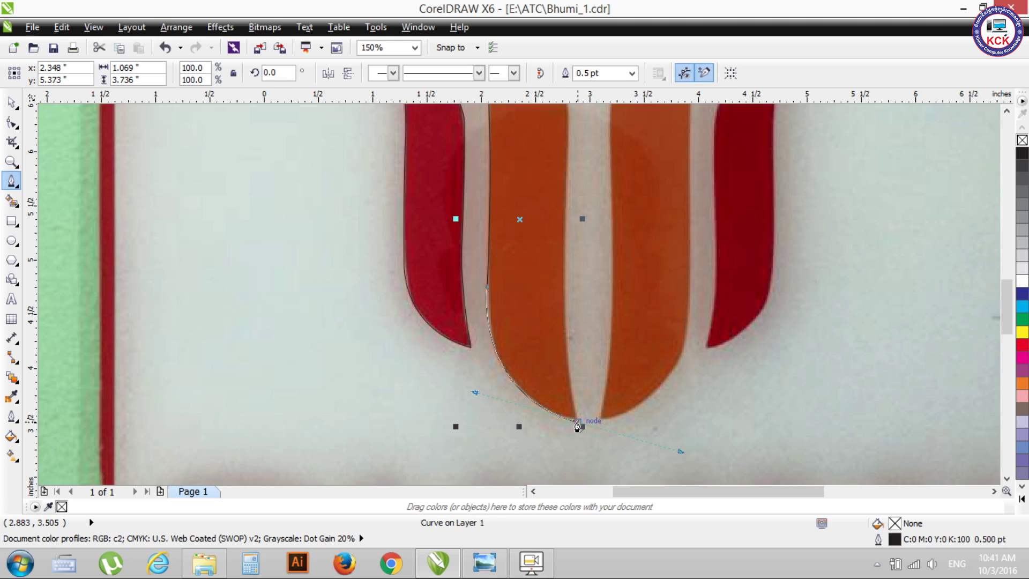
{"action": "left_click", "coordinate": [578, 422]}
{"action": "left_click_drag", "start_coordinate": [564, 300], "coordinate": [568, 280]}
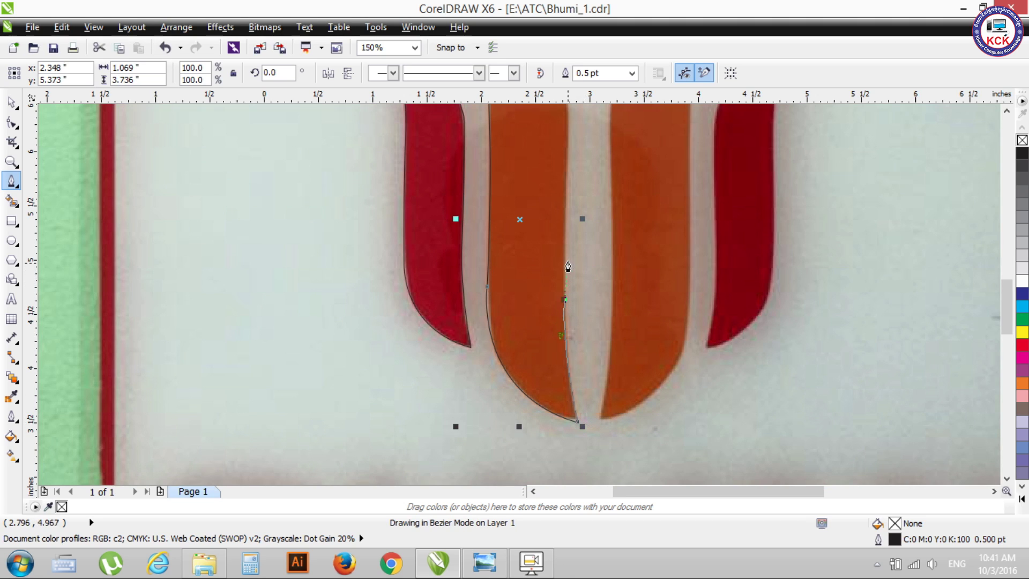
{"action": "left_click", "coordinate": [565, 241]}
{"action": "scroll", "coordinate": [582, 110], "scroll_direction": "down", "scroll_amount": 2}
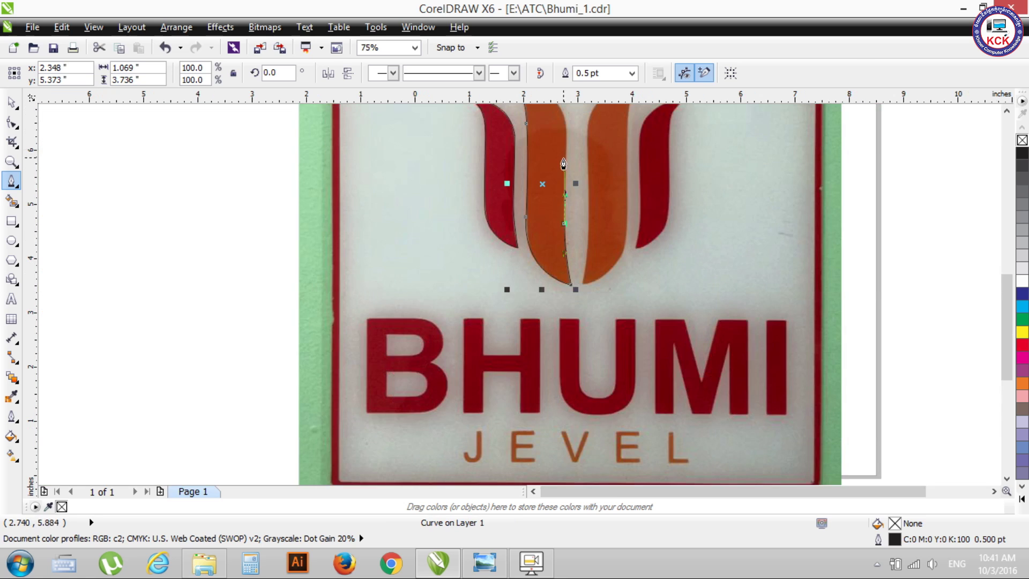
{"action": "left_click_drag", "start_coordinate": [1010, 375], "coordinate": [1010, 312]}
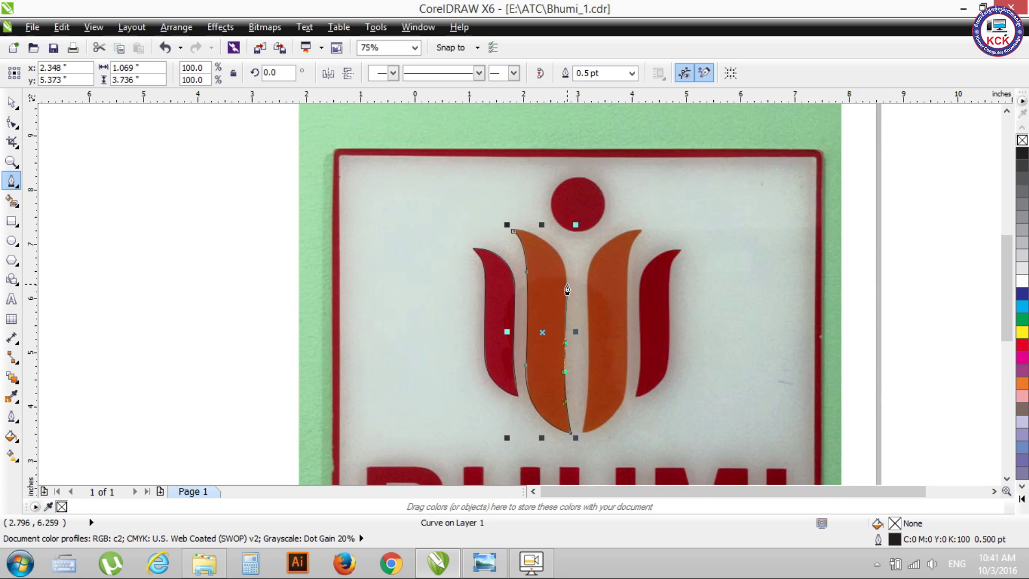
{"action": "scroll", "coordinate": [565, 290], "scroll_direction": "up", "scroll_amount": 2}
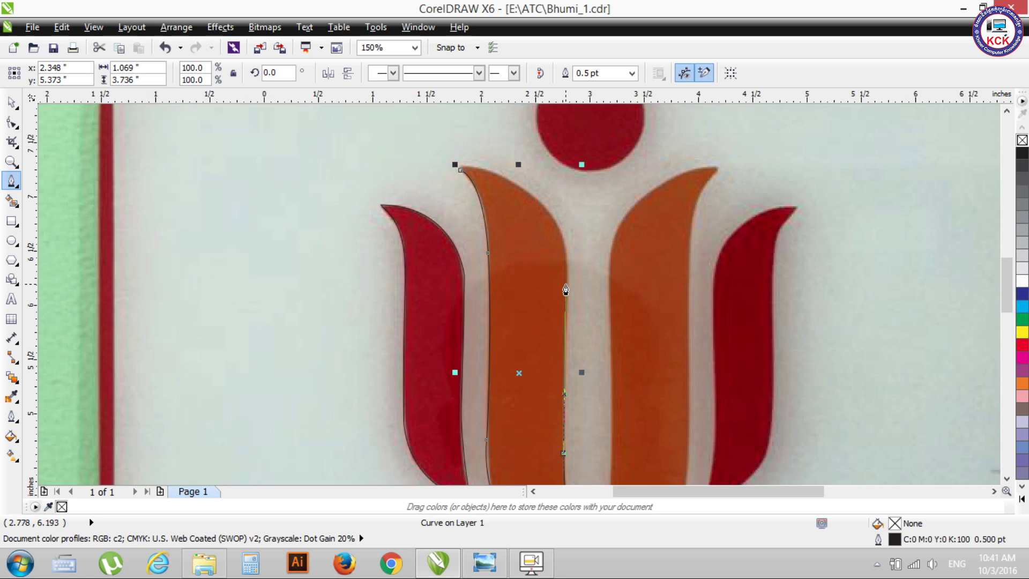
{"action": "left_click", "coordinate": [568, 295]}
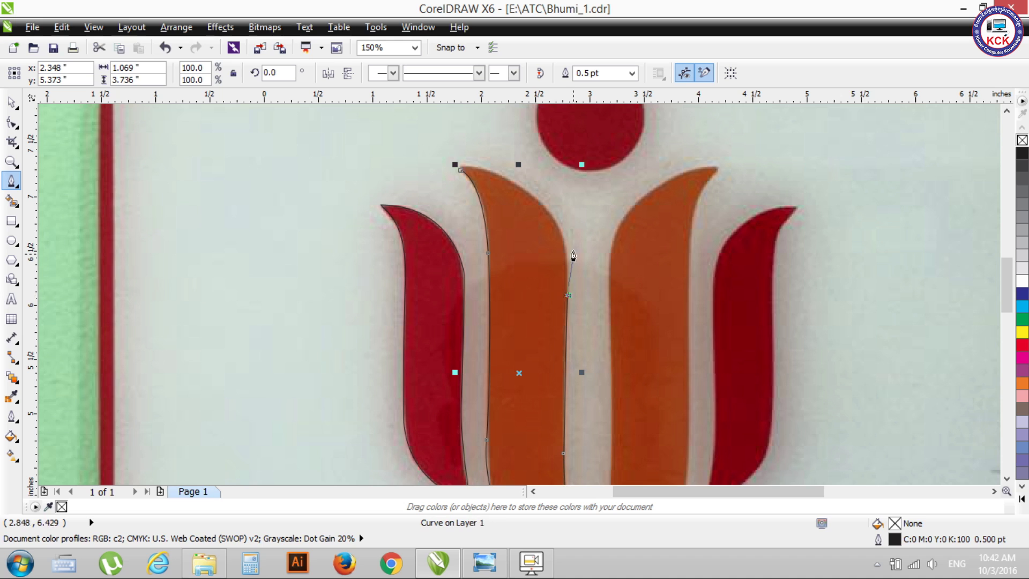
{"action": "left_click_drag", "start_coordinate": [543, 204], "coordinate": [509, 179]}
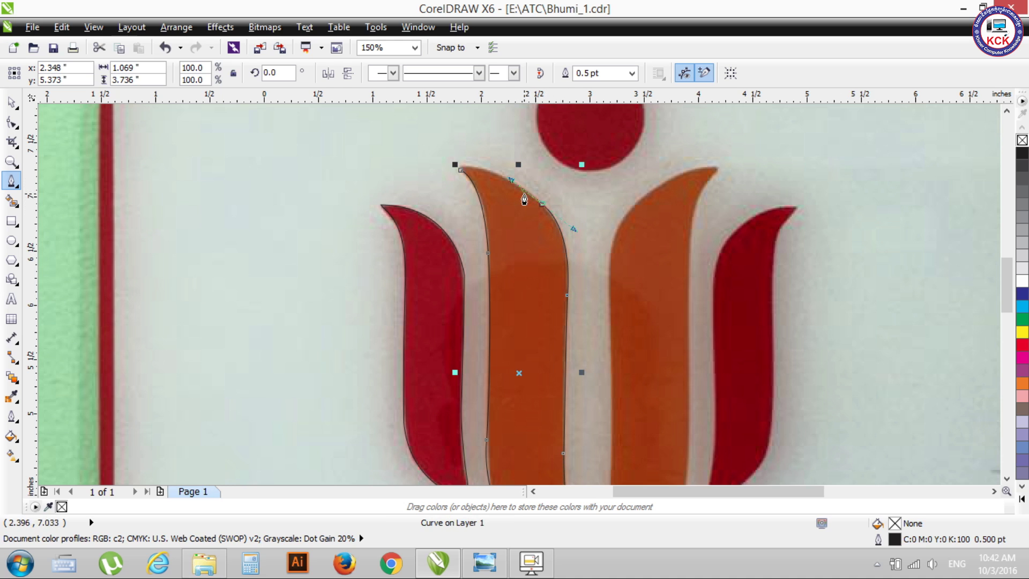
{"action": "left_click", "coordinate": [460, 171]}
{"action": "left_click_drag", "start_coordinate": [456, 175], "coordinate": [494, 177]}
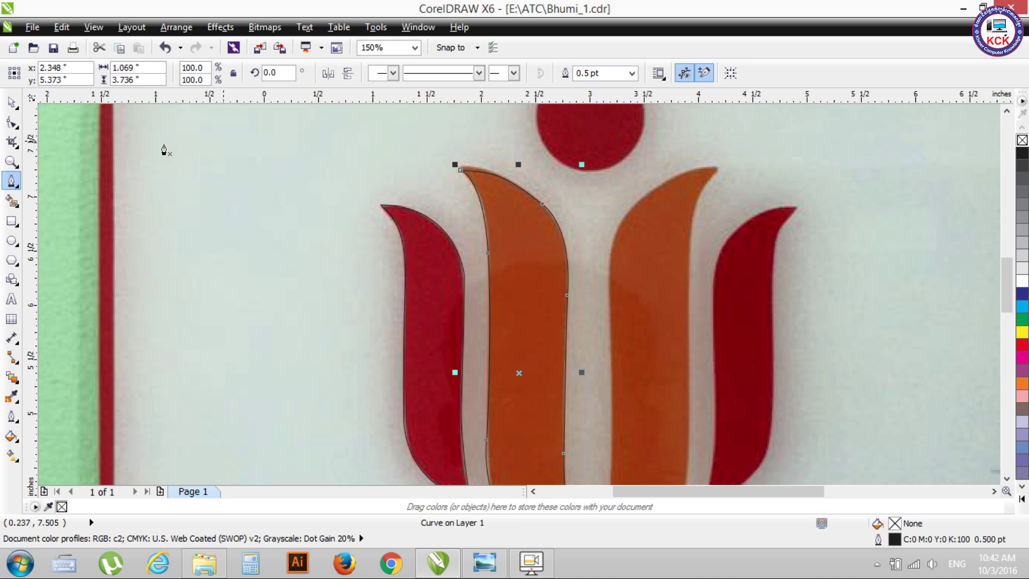
Raise the orange outline's top node to the tip and reshape its left and upper curves
{"action": "left_click", "coordinate": [11, 123]}
{"action": "scroll", "coordinate": [455, 156], "scroll_direction": "up", "scroll_amount": 2}
{"action": "scroll", "coordinate": [455, 157], "scroll_direction": "up", "scroll_amount": 2}
{"action": "left_click_drag", "start_coordinate": [493, 246], "coordinate": [494, 217]}
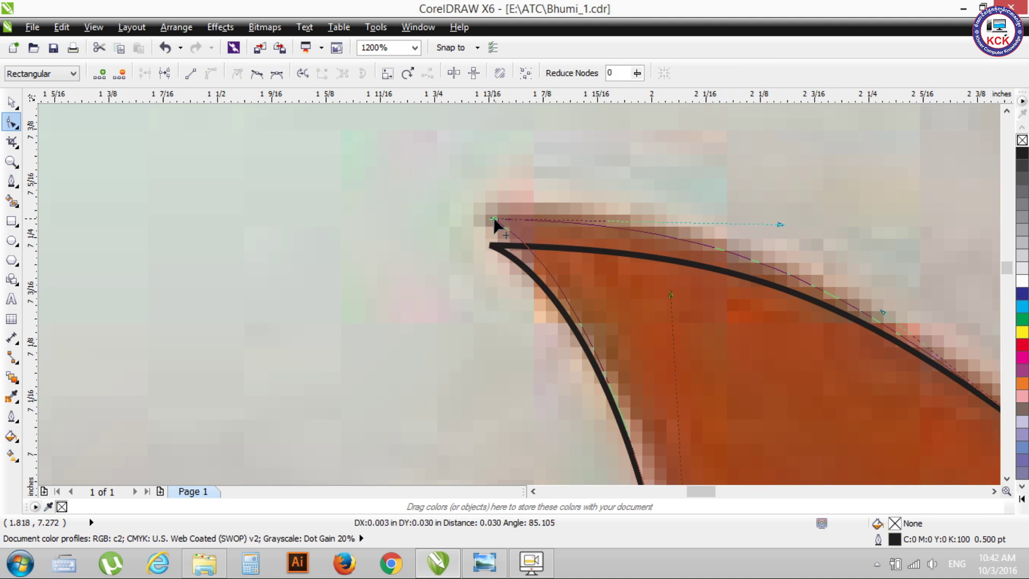
{"action": "scroll", "coordinate": [528, 266], "scroll_direction": "down", "scroll_amount": 1}
{"action": "scroll", "coordinate": [533, 294], "scroll_direction": "down", "scroll_amount": 1}
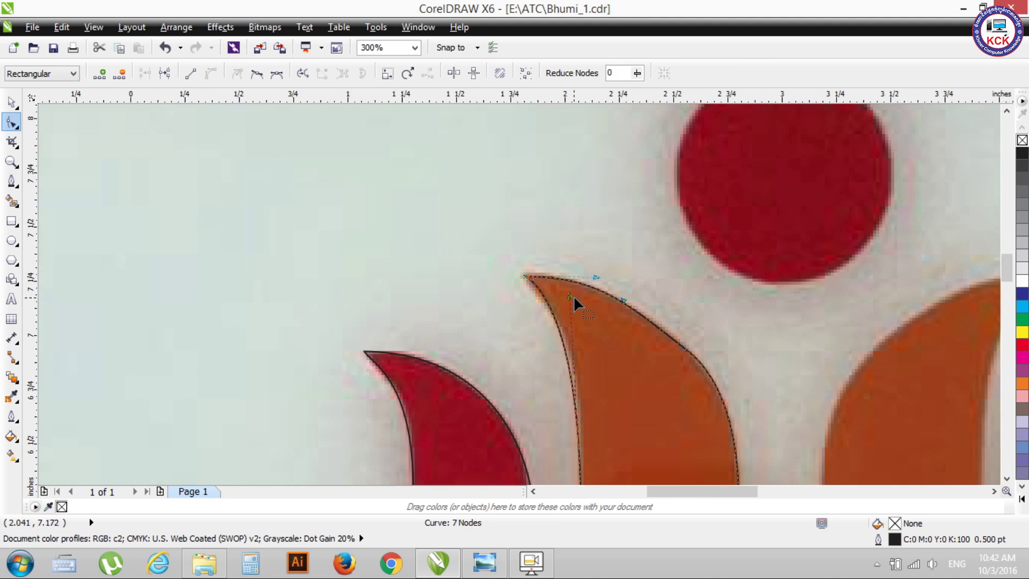
{"action": "left_click_drag", "start_coordinate": [569, 294], "coordinate": [584, 318]}
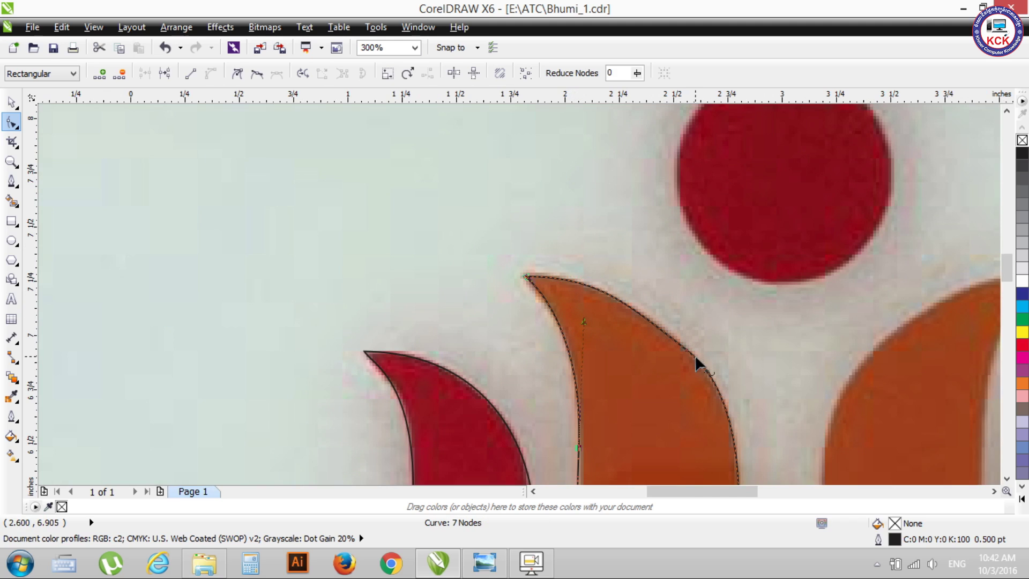
{"action": "left_click", "coordinate": [681, 346]}
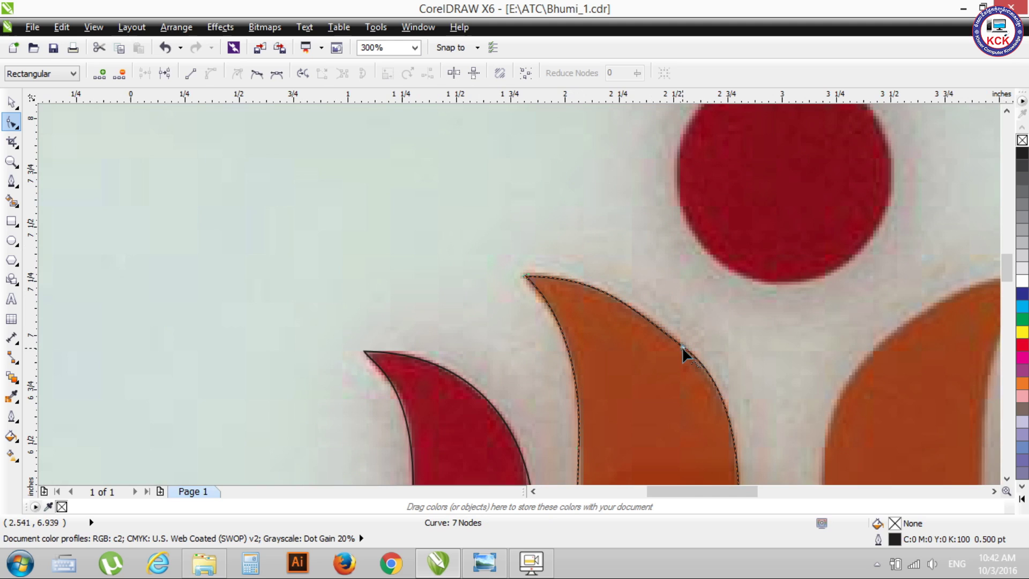
{"action": "left_click", "coordinate": [527, 277]}
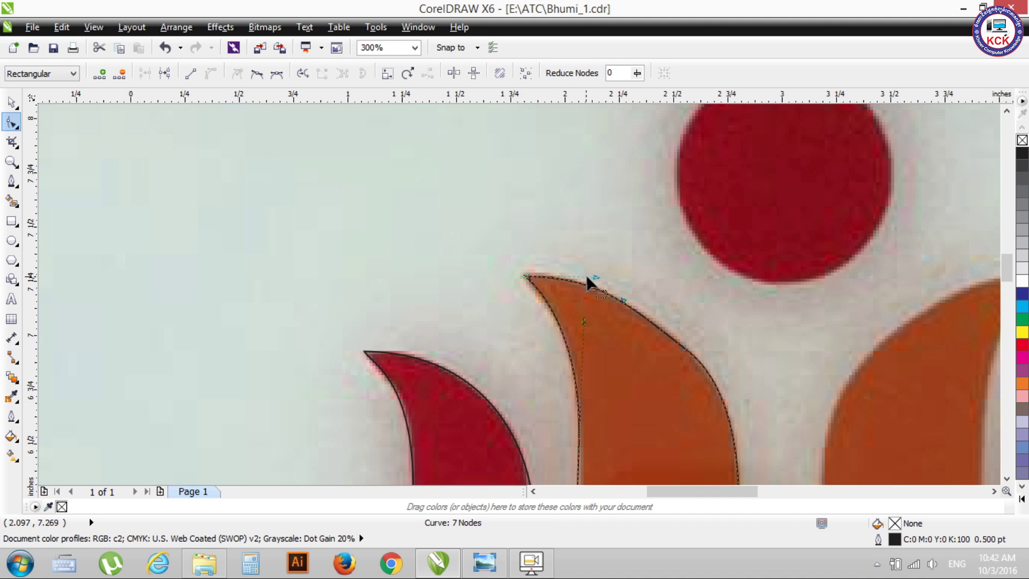
{"action": "left_click_drag", "start_coordinate": [596, 276], "coordinate": [612, 285]}
{"action": "left_click", "coordinate": [657, 326]}
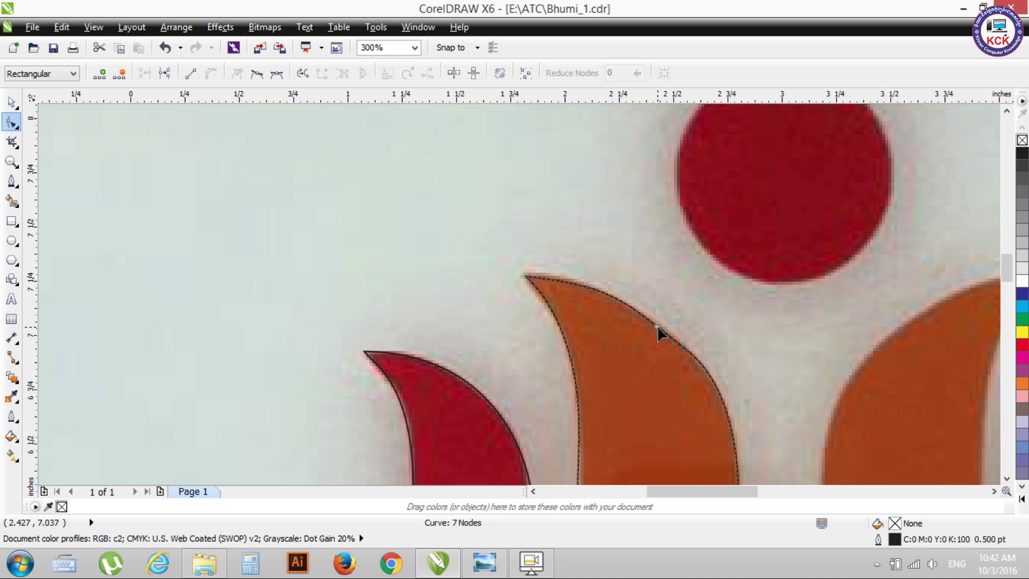
Reposition the right-edge nodes, add two nodes, and delete the extra one
{"action": "left_click", "coordinate": [685, 349]}
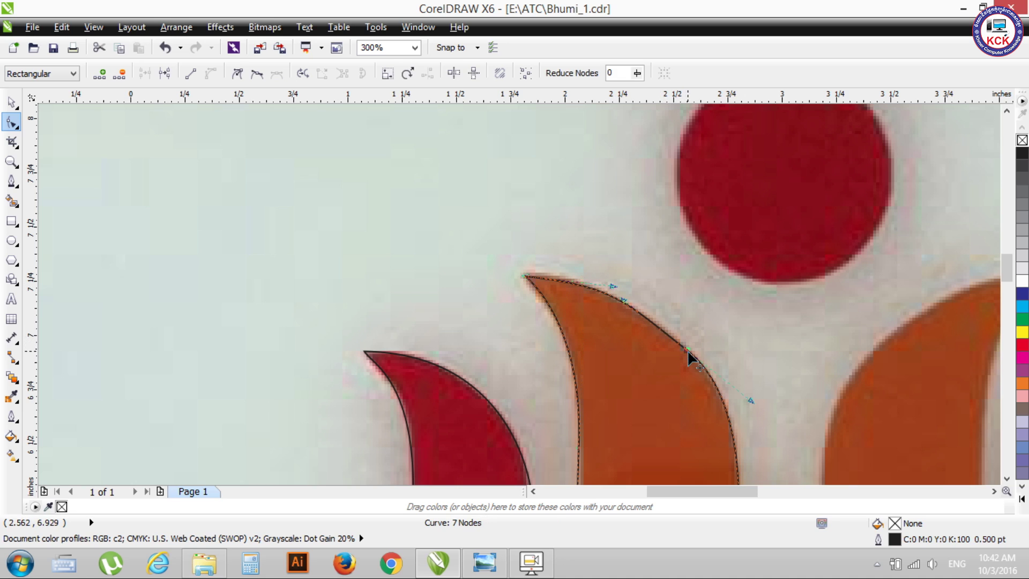
{"action": "left_click_drag", "start_coordinate": [686, 350], "coordinate": [684, 342]}
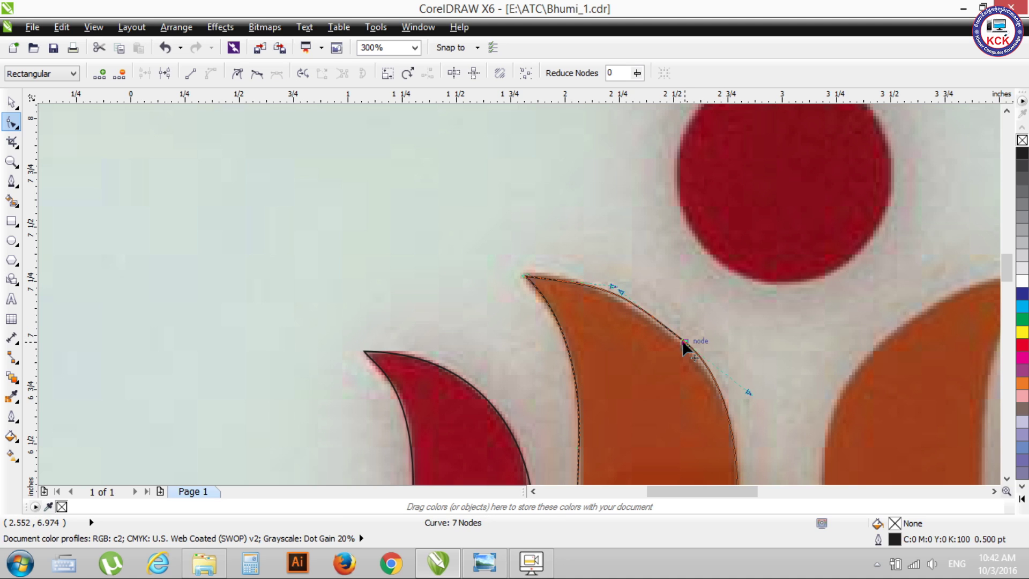
{"action": "left_click_drag", "start_coordinate": [683, 343], "coordinate": [680, 345]}
{"action": "mouse_move", "coordinate": [612, 287]}
{"action": "left_mouse_down"}
{"action": "mouse_move", "coordinate": [575, 276]}
{"action": "mouse_move", "coordinate": [629, 301]}
{"action": "left_mouse_up"}
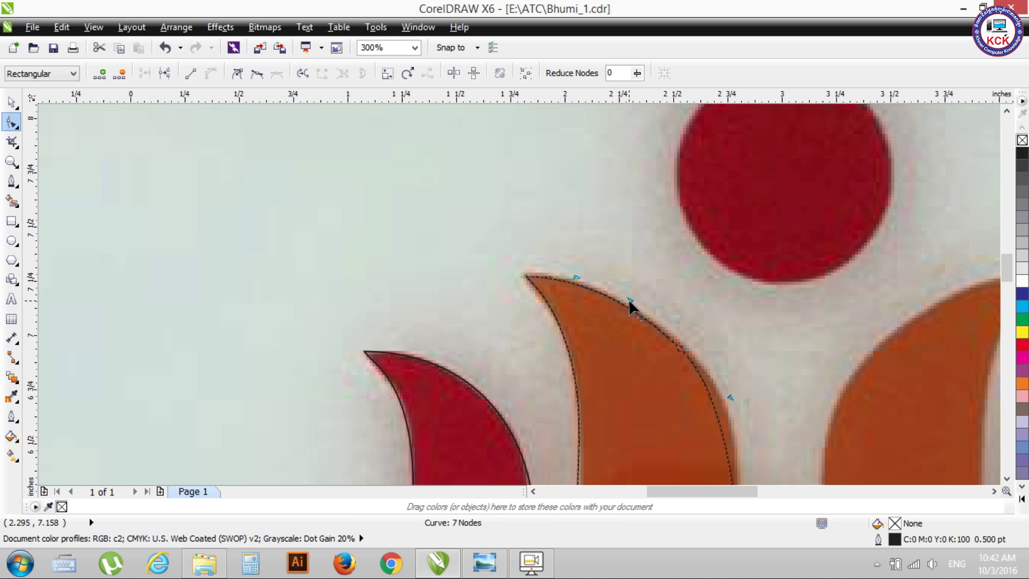
{"action": "scroll", "coordinate": [660, 335], "scroll_direction": "down", "scroll_amount": 2}
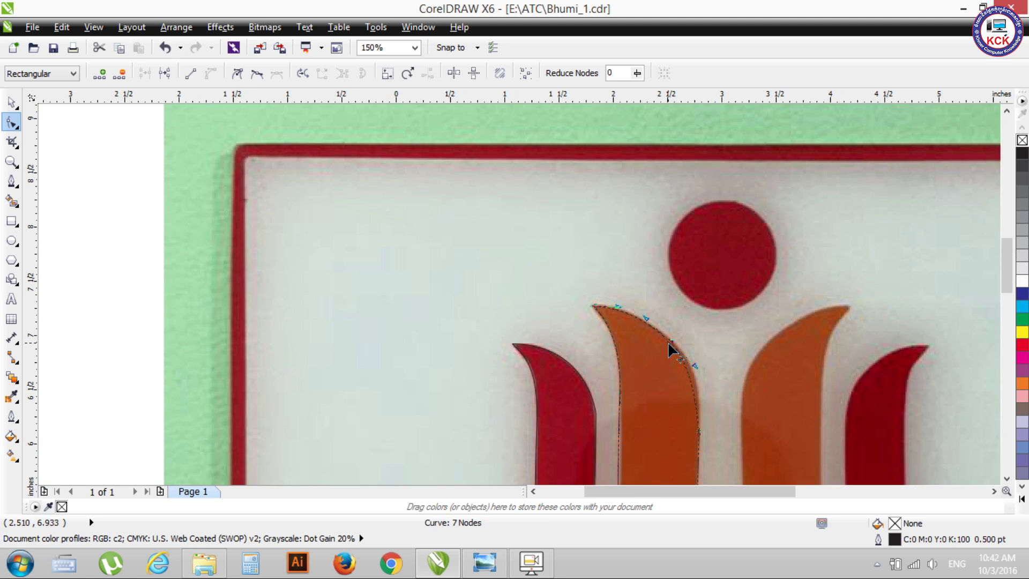
{"action": "left_click", "coordinate": [237, 73]}
{"action": "left_click_drag", "start_coordinate": [1011, 277], "coordinate": [1011, 303]}
{"action": "scroll", "coordinate": [686, 188], "scroll_direction": "up", "scroll_amount": 2}
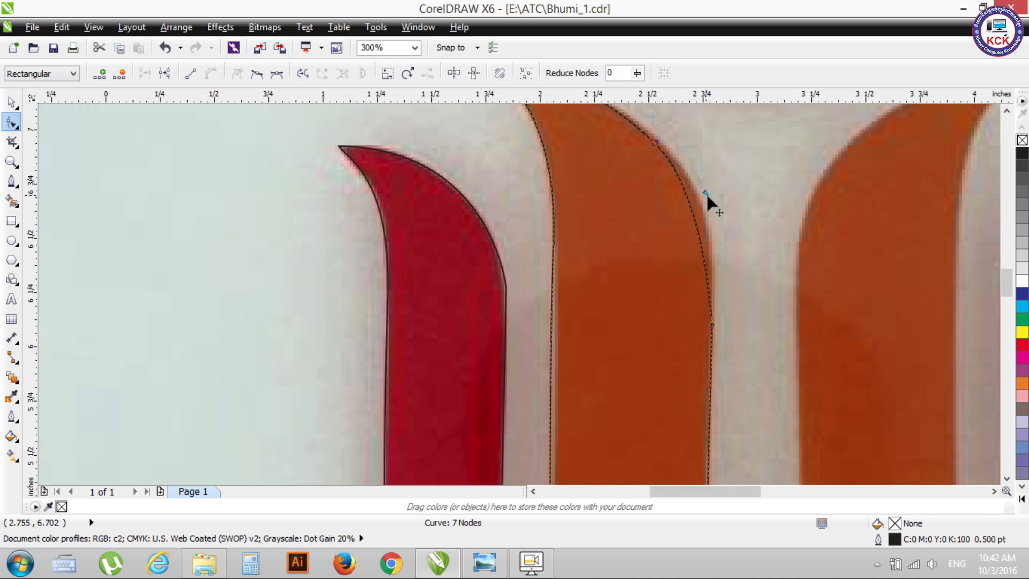
{"action": "left_click_drag", "start_coordinate": [706, 191], "coordinate": [724, 187]}
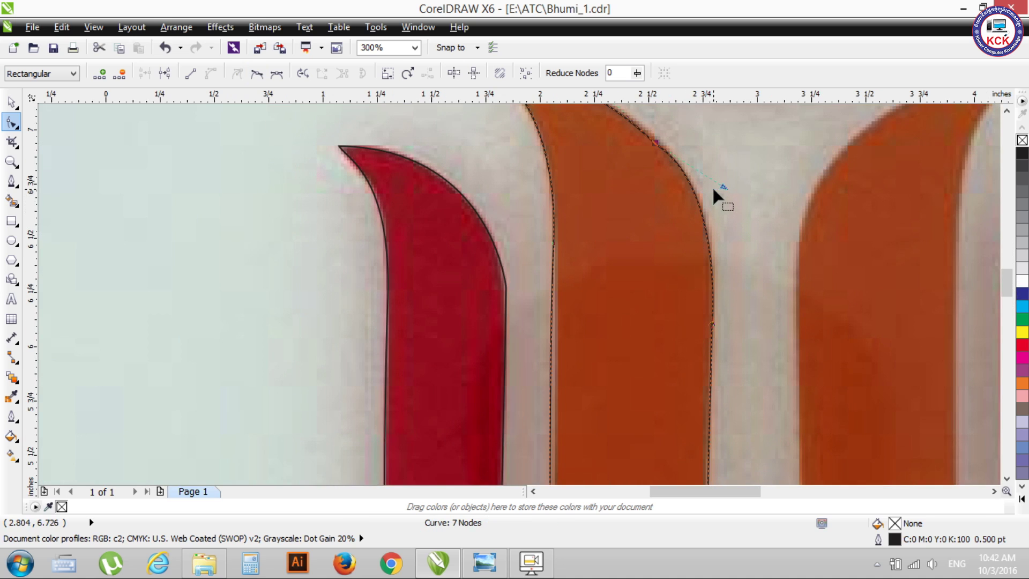
{"action": "left_click_drag", "start_coordinate": [1008, 289], "coordinate": [1007, 279]}
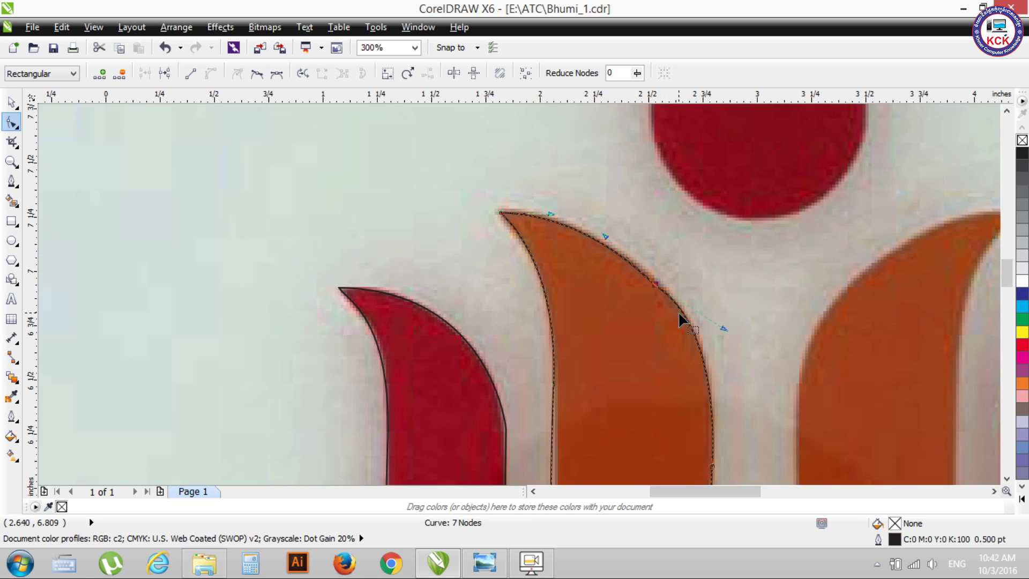
{"action": "double_click", "coordinate": [681, 311]}
{"action": "double_click", "coordinate": [613, 250]}
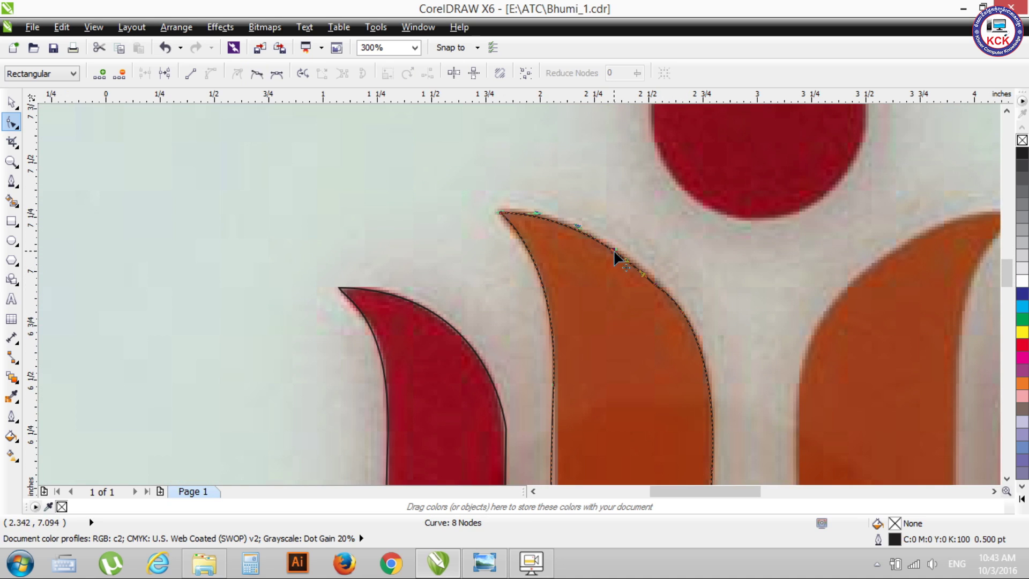
{"action": "key", "text": "Delete"}
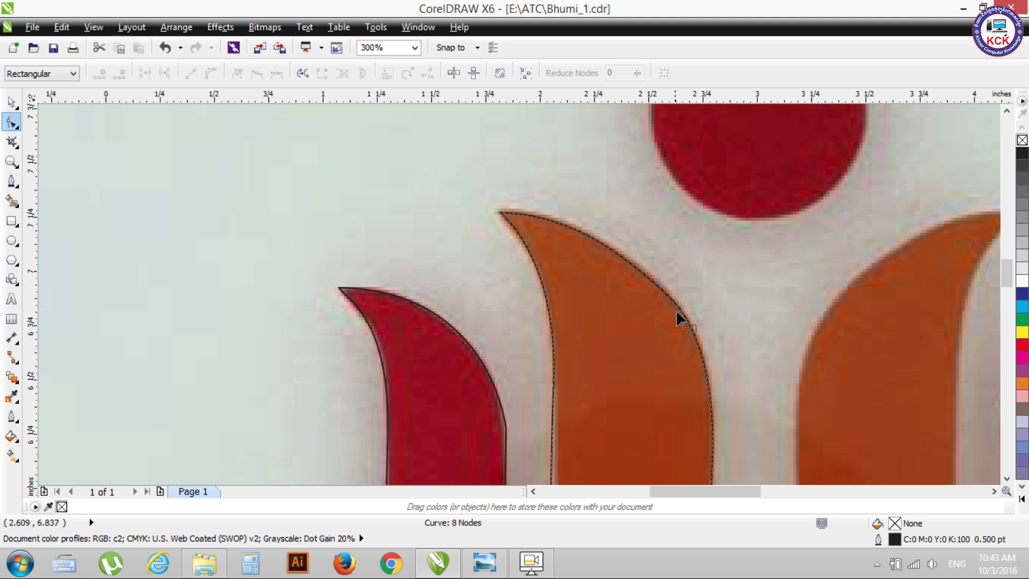
{"action": "scroll", "coordinate": [676, 310], "scroll_direction": "down", "scroll_amount": 1}
Bend the orange petal's curve and move a node onto the photo's petal edge
{"action": "scroll", "coordinate": [681, 310], "scroll_direction": "down", "scroll_amount": 2}
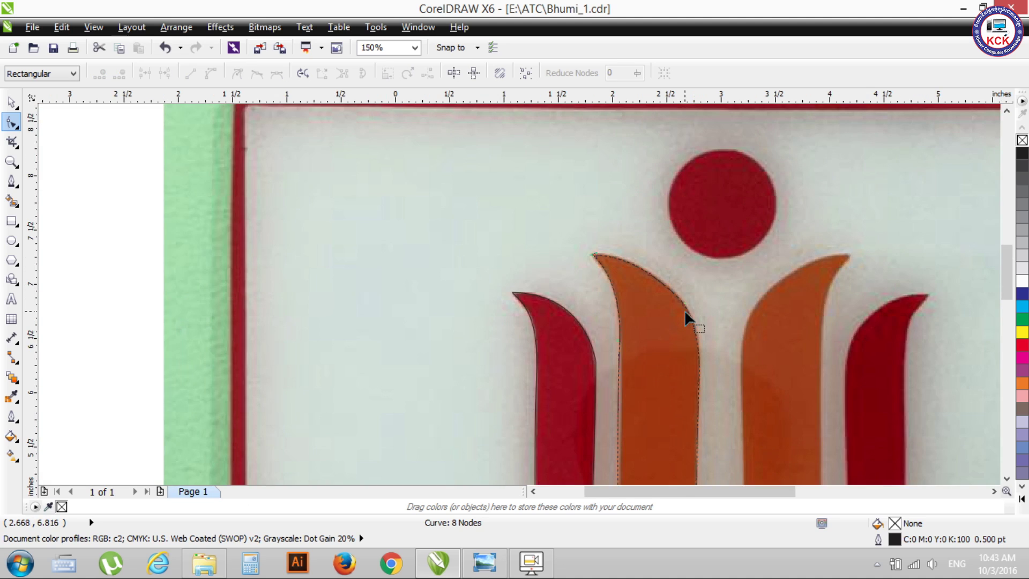
{"action": "scroll", "coordinate": [684, 310], "scroll_direction": "up", "scroll_amount": 4}
{"action": "left_click", "coordinate": [679, 282]}
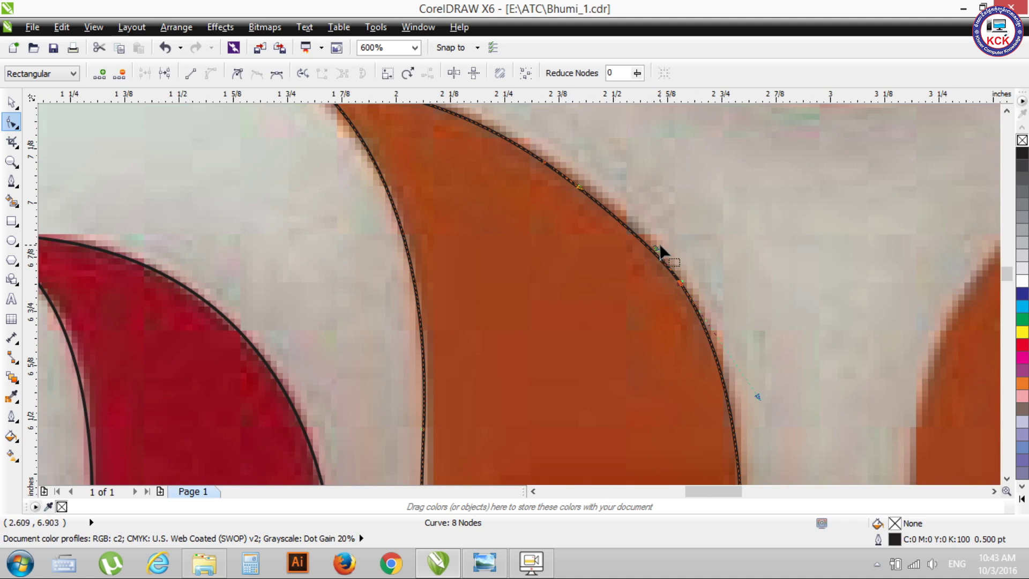
{"action": "left_click_drag", "start_coordinate": [656, 251], "coordinate": [648, 236]}
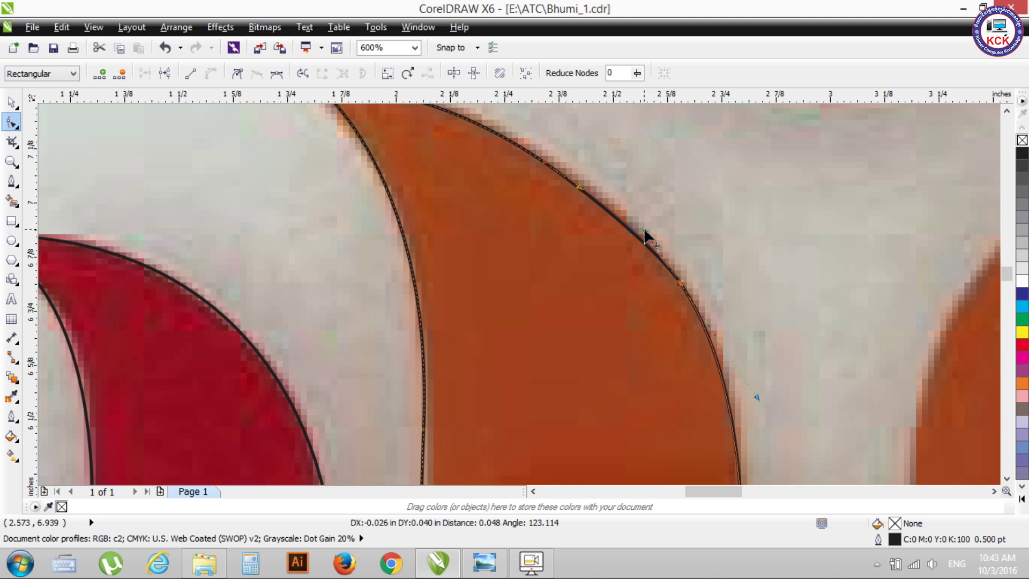
{"action": "left_click_drag", "start_coordinate": [645, 234], "coordinate": [646, 233]}
{"action": "left_click", "coordinate": [546, 161]}
{"action": "left_click_drag", "start_coordinate": [575, 183], "coordinate": [587, 187]}
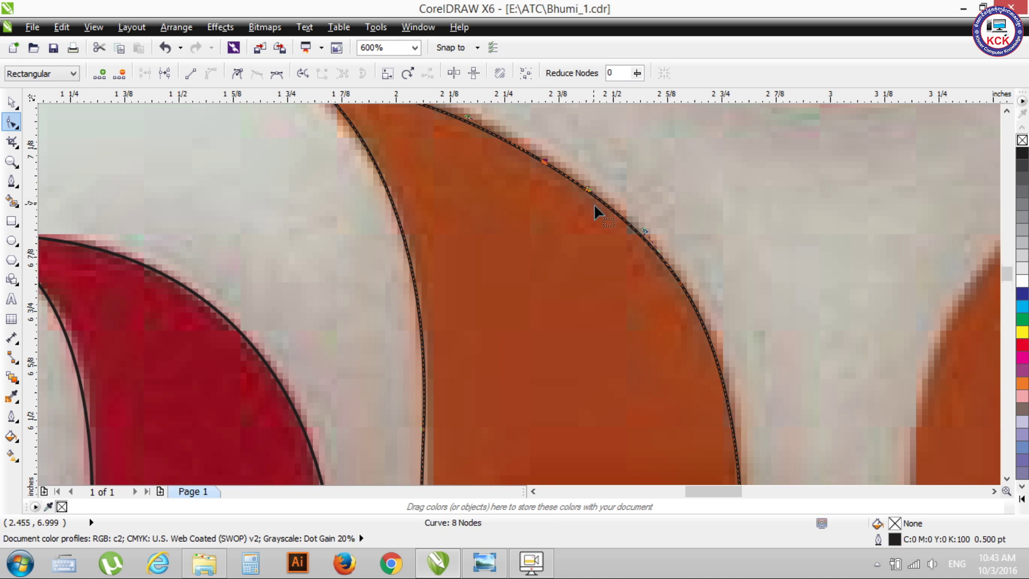
{"action": "scroll", "coordinate": [594, 203], "scroll_direction": "down", "scroll_amount": 2}
{"action": "scroll", "coordinate": [596, 213], "scroll_direction": "down", "scroll_amount": 1}
{"action": "scroll", "coordinate": [579, 345], "scroll_direction": "up", "scroll_amount": 1}
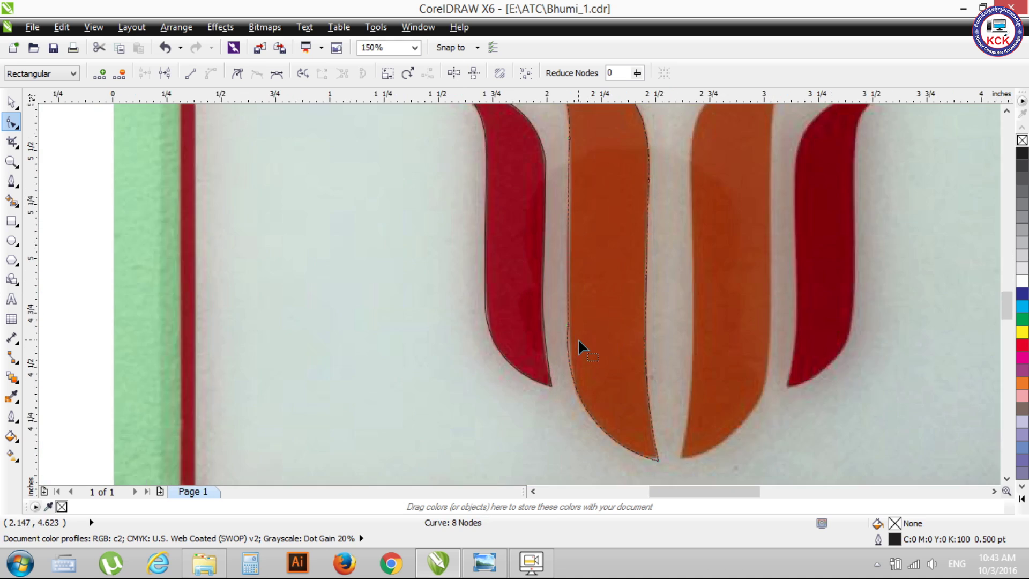
{"action": "scroll", "coordinate": [567, 333], "scroll_direction": "up", "scroll_amount": 1}
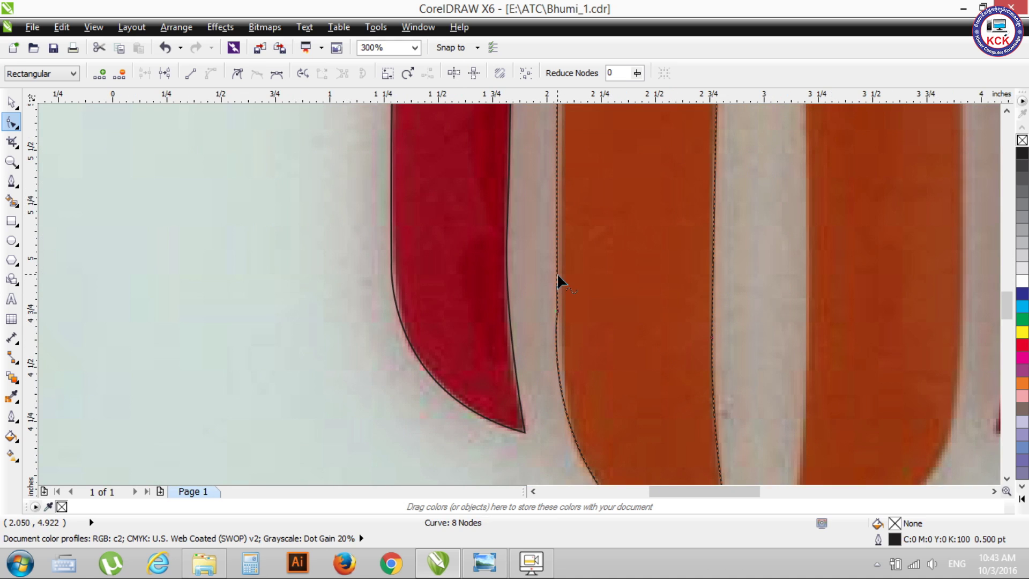
Add a node on the petal's left edge and reshape its lower edge to match the photo
{"action": "double_click", "coordinate": [558, 274]}
{"action": "double_click", "coordinate": [569, 425]}
{"action": "double_click", "coordinate": [554, 312]}
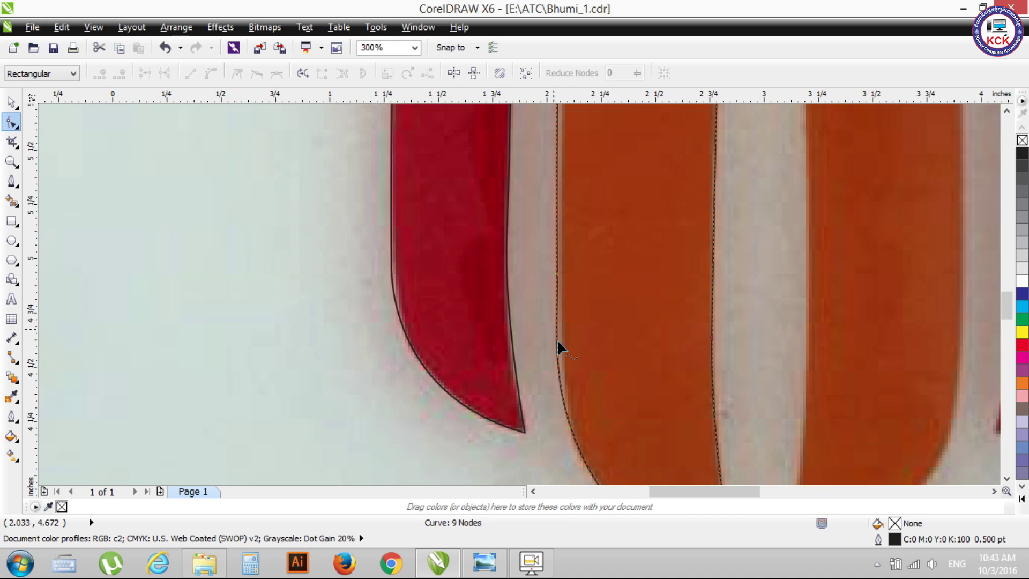
{"action": "left_click", "coordinate": [569, 427]}
{"action": "left_click_drag", "start_coordinate": [552, 373], "coordinate": [559, 335]}
{"action": "scroll", "coordinate": [559, 335], "scroll_direction": "down", "scroll_amount": 3}
{"action": "scroll", "coordinate": [561, 336], "scroll_direction": "down", "scroll_amount": 1}
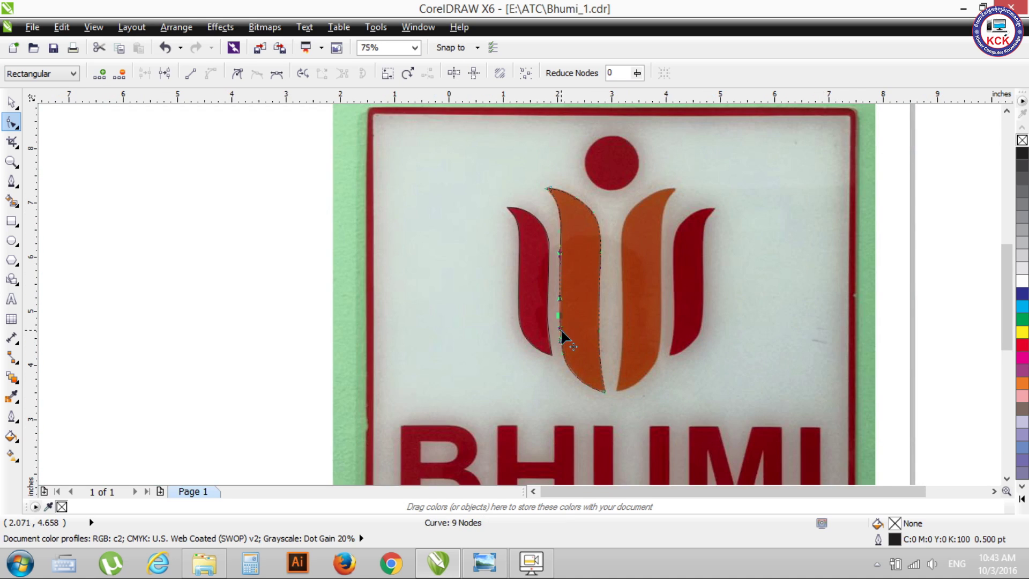
Fill the orange petal with brown sampled from the photo using the Color Eyedropper
{"action": "left_click", "coordinate": [11, 101]}
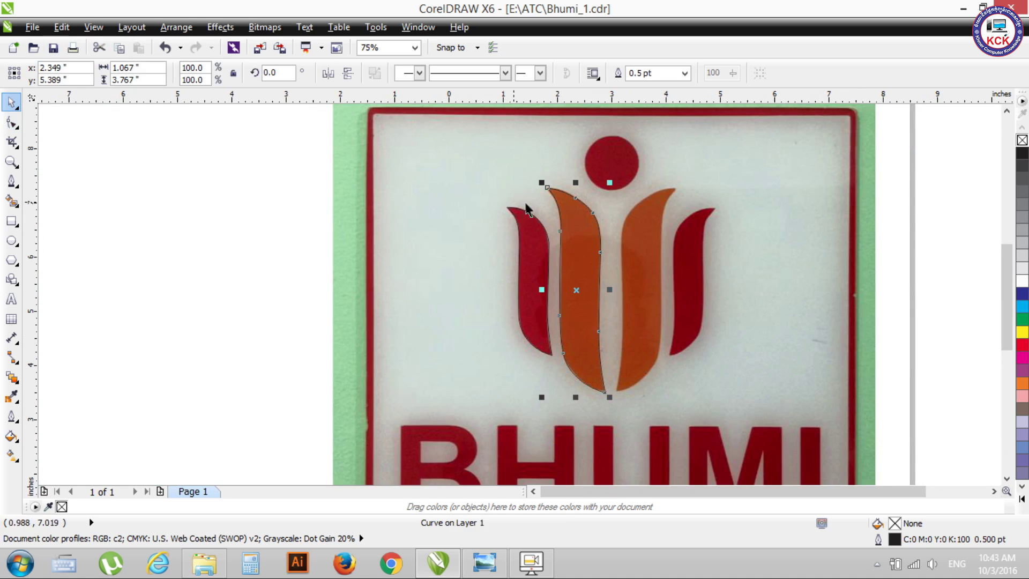
{"action": "left_click_drag", "start_coordinate": [441, 146], "coordinate": [581, 317]}
{"action": "left_click_drag", "start_coordinate": [647, 412], "coordinate": [649, 412]}
{"action": "left_click", "coordinate": [807, 285]}
{"action": "left_click", "coordinate": [586, 274]}
{"action": "left_click", "coordinate": [11, 397]}
{"action": "left_click", "coordinate": [648, 276]}
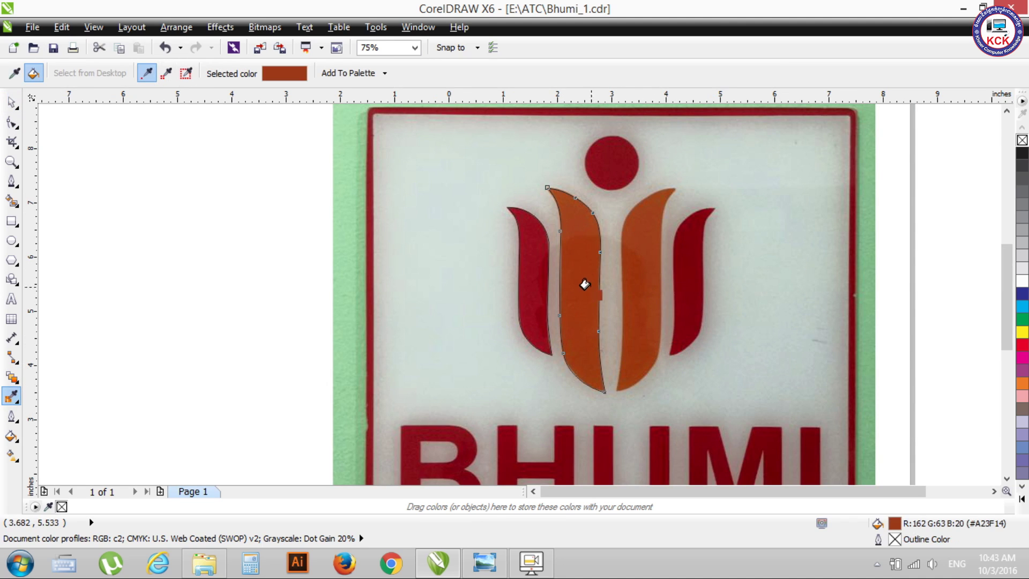
{"action": "left_click", "coordinate": [581, 279]}
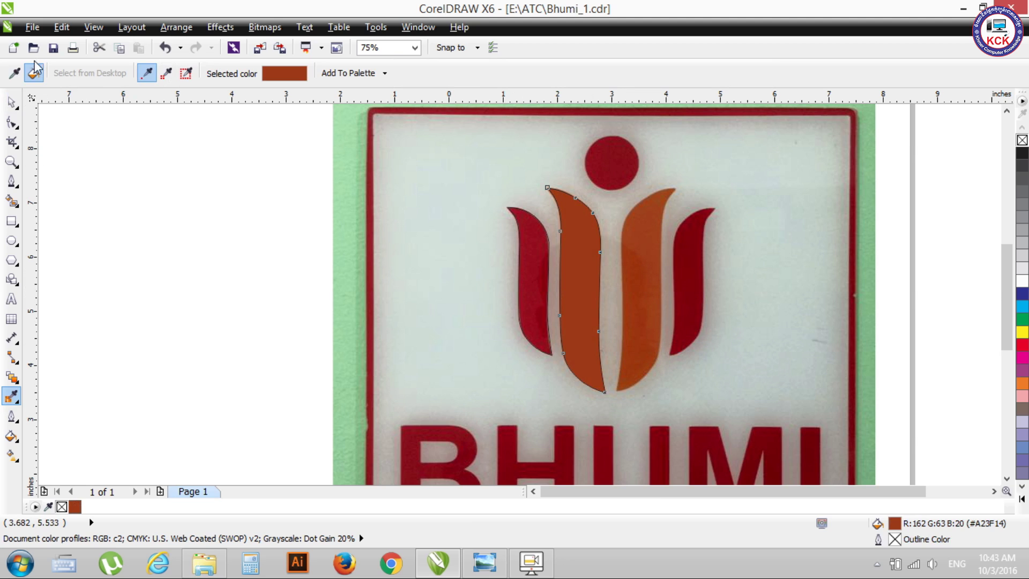
Fill the left petal with dark red sampled from the photo's right petal
{"action": "left_click", "coordinate": [14, 73]}
{"action": "left_click", "coordinate": [689, 259]}
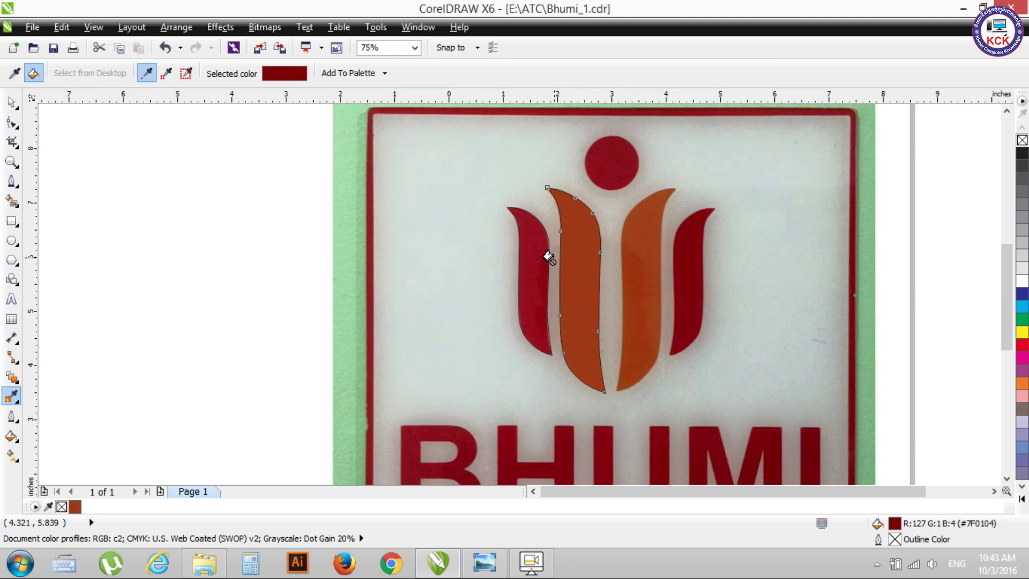
{"action": "left_click", "coordinate": [536, 258]}
{"action": "key", "text": "space"}
{"action": "left_click_drag", "start_coordinate": [344, 123], "coordinate": [668, 412]}
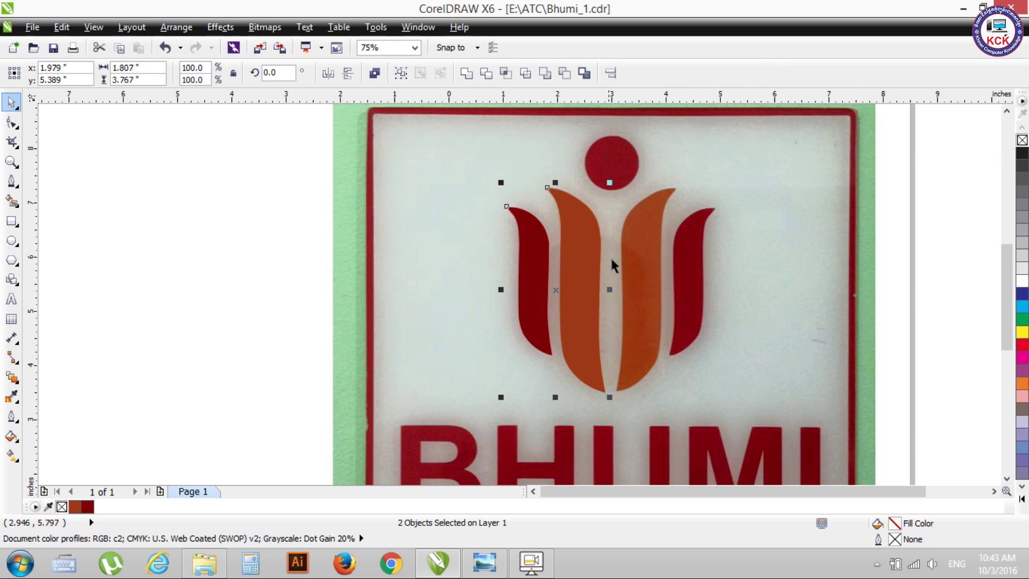
Mirror a copy of the red and orange petals onto the logo's right-hand petals, nudging it into alignment
{"action": "left_click", "coordinate": [371, 177]}
{"action": "left_click_drag", "start_coordinate": [377, 161], "coordinate": [681, 393]}
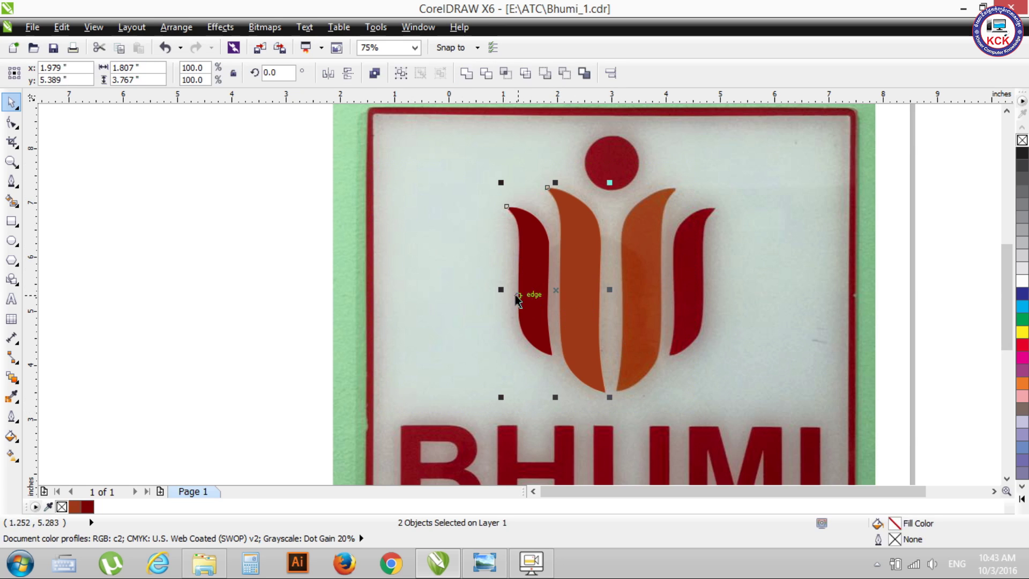
{"action": "left_click_drag", "start_coordinate": [501, 289], "coordinate": [705, 315]}
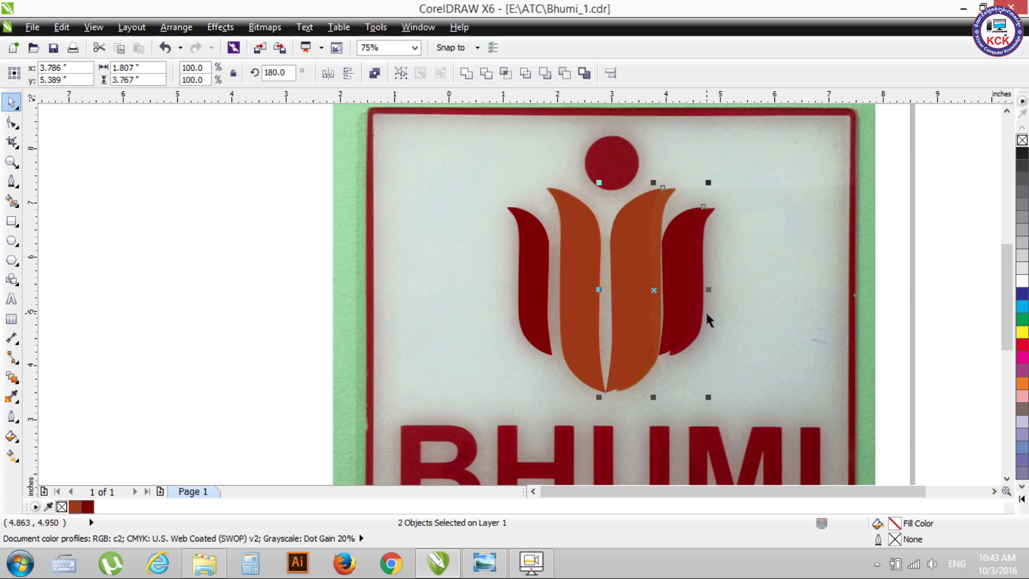
{"action": "key", "text": "Right"}
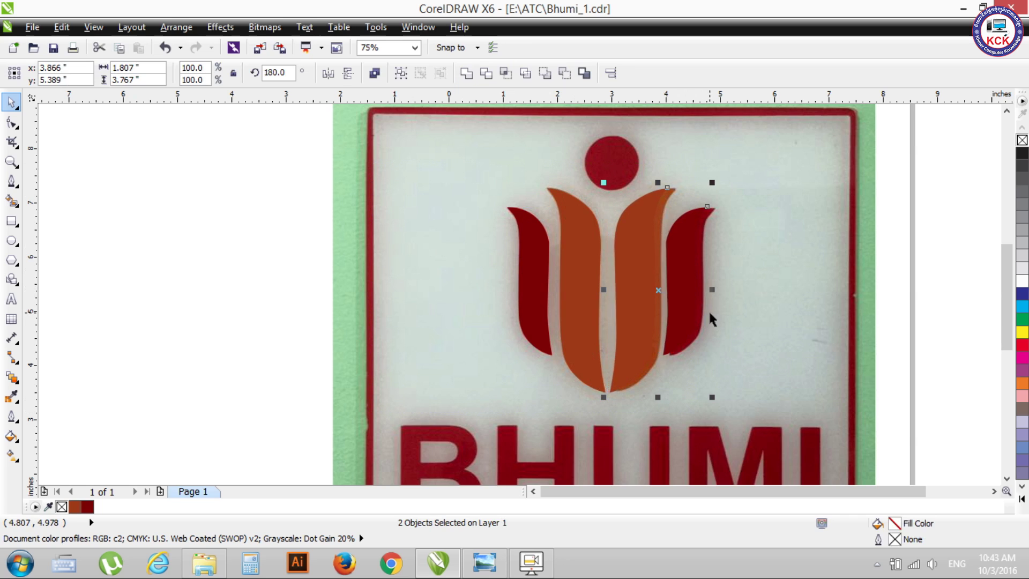
{"action": "key", "text": "Right"}
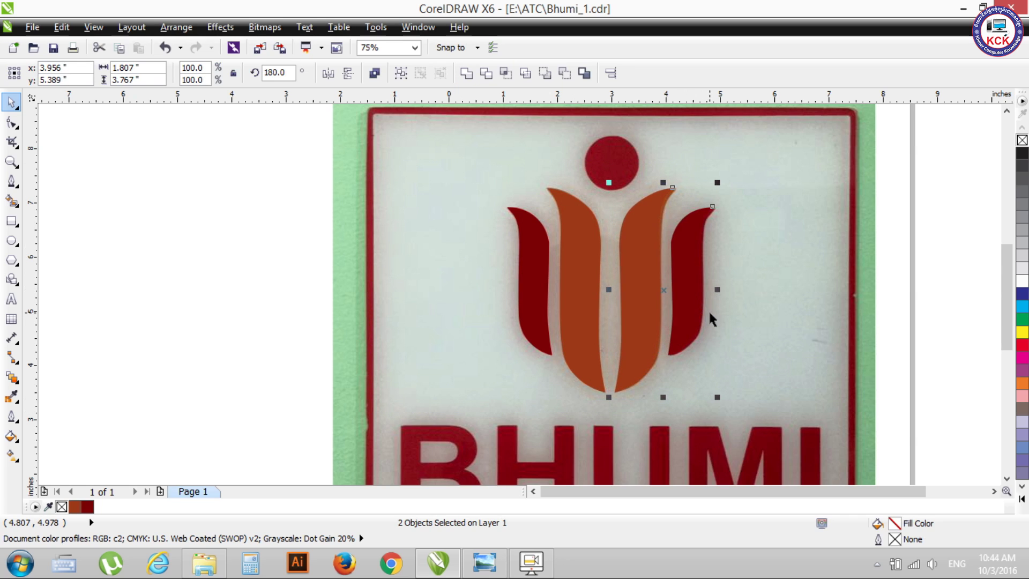
{"action": "key", "text": "Right"}
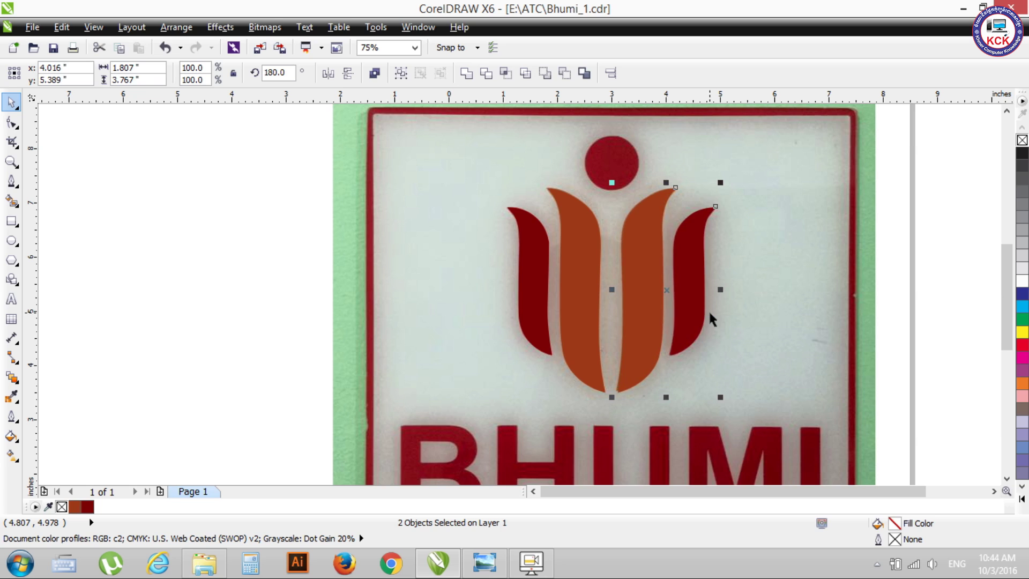
{"action": "key", "text": "Left"}
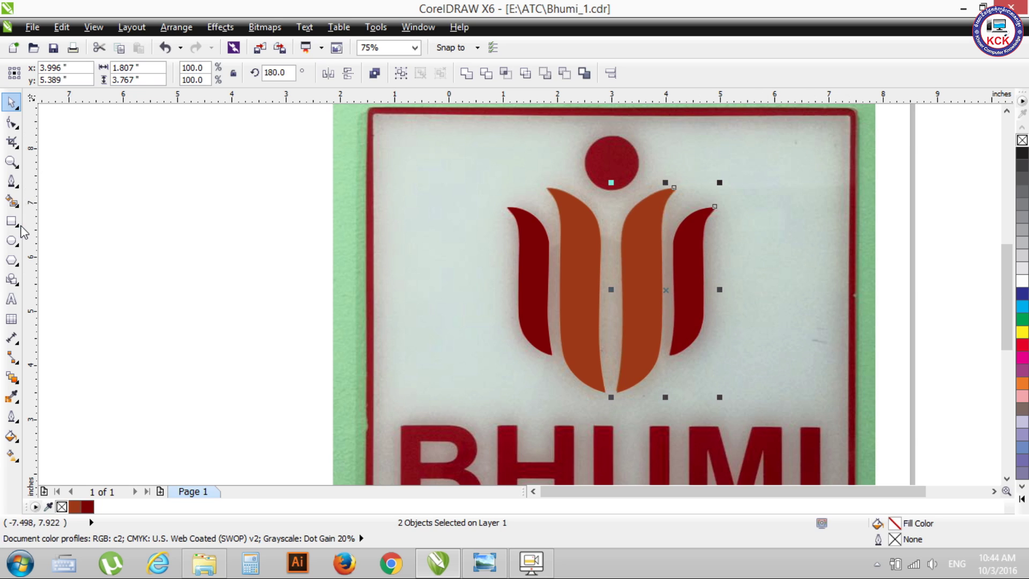
Draw a circle over the logo's top dot and fill it with its sampled dark red
{"action": "left_click", "coordinate": [11, 241]}
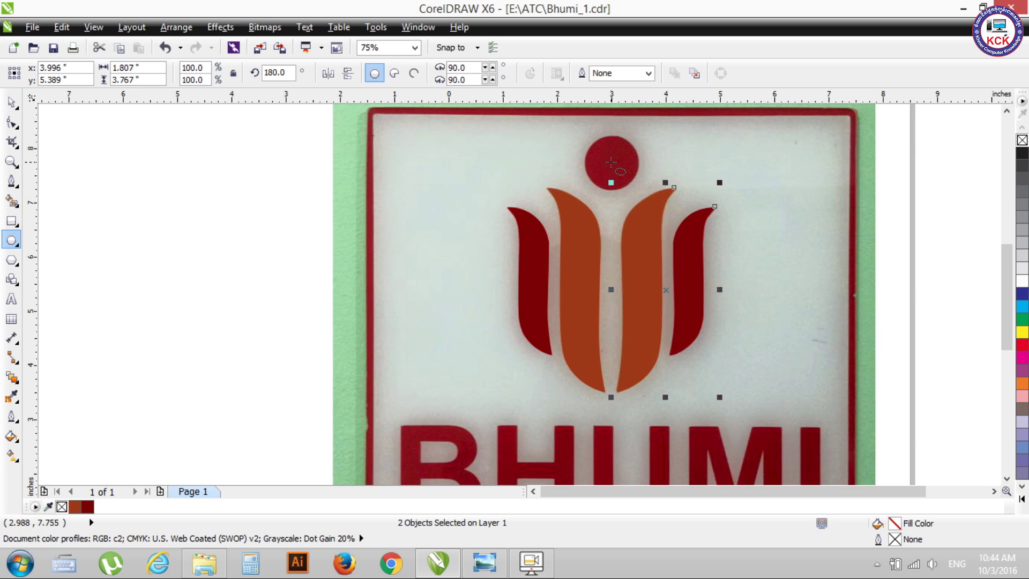
{"action": "left_click_drag", "start_coordinate": [613, 163], "coordinate": [644, 177]}
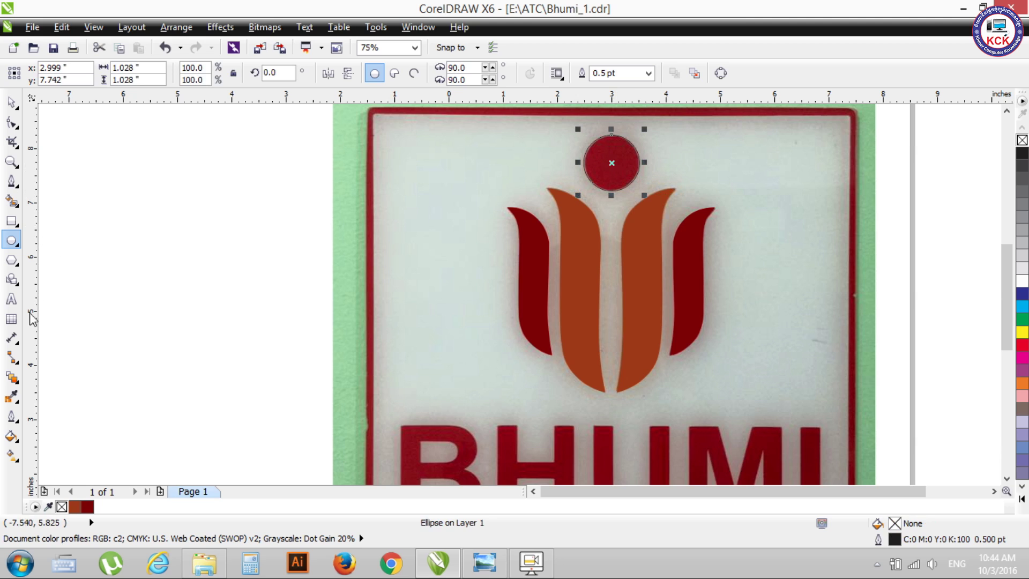
{"action": "left_click", "coordinate": [11, 396]}
{"action": "left_click", "coordinate": [612, 164]}
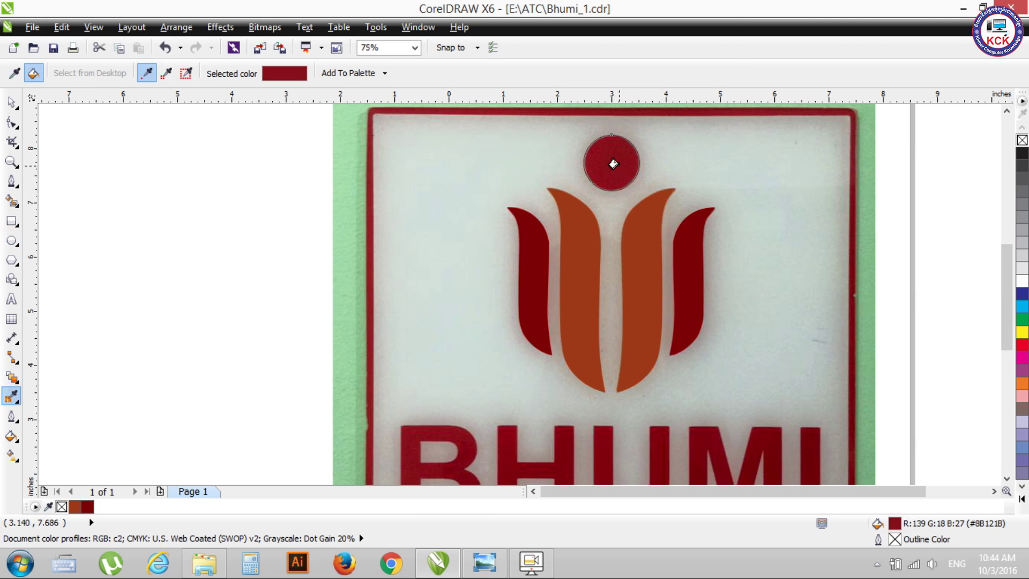
{"action": "left_click", "coordinate": [615, 161]}
{"action": "key", "text": "space"}
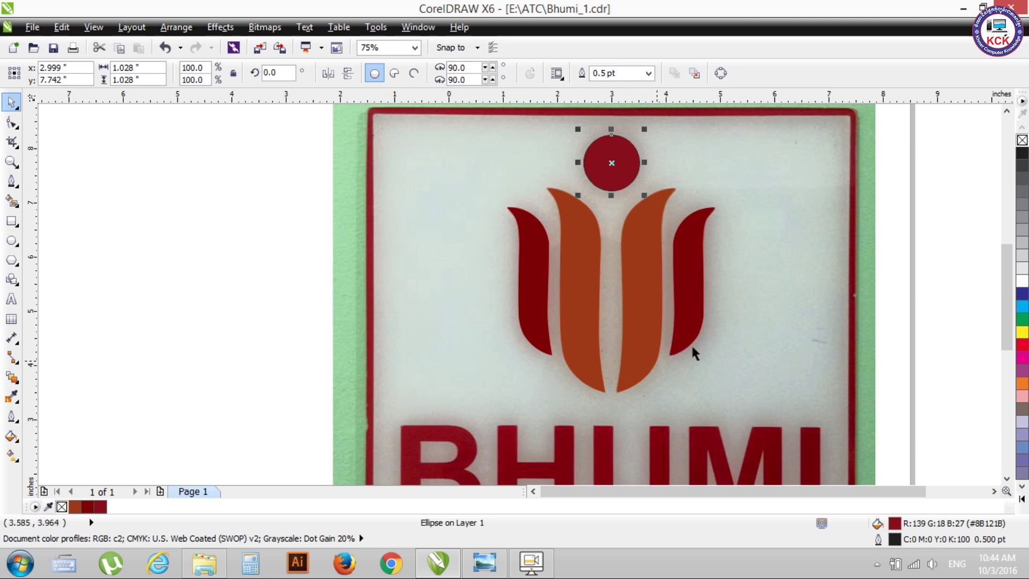
Remove the circle's outline
{"action": "key", "text": "Escape"}
{"action": "left_click", "coordinate": [638, 161]}
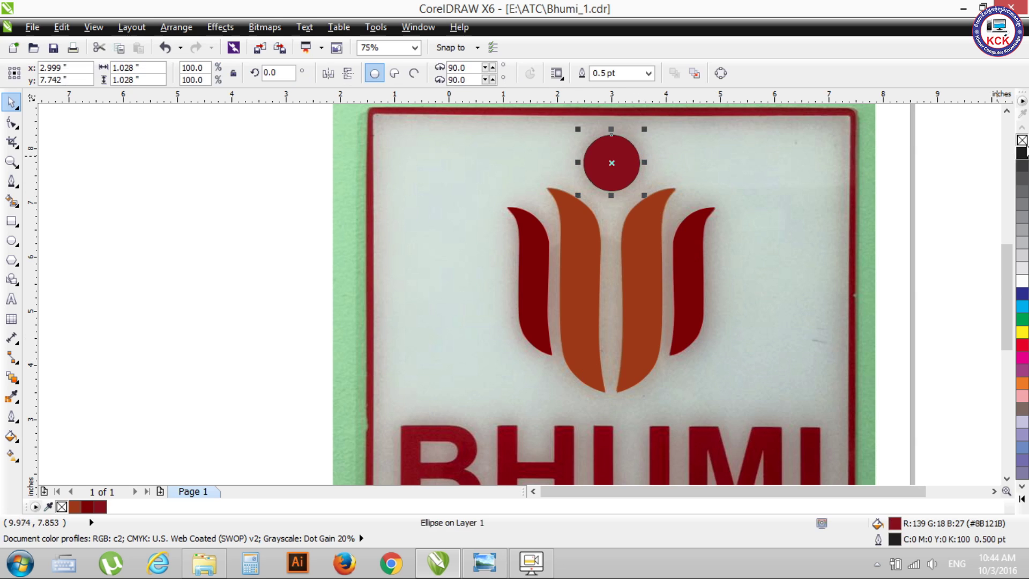
{"action": "right_click", "coordinate": [1022, 140]}
{"action": "key", "text": "Escape"}
Add 'BHUMI' as 72 pt Arial text left of the photo's BHUMI lettering and select it
{"action": "scroll", "coordinate": [632, 397], "scroll_direction": "down", "scroll_amount": 1}
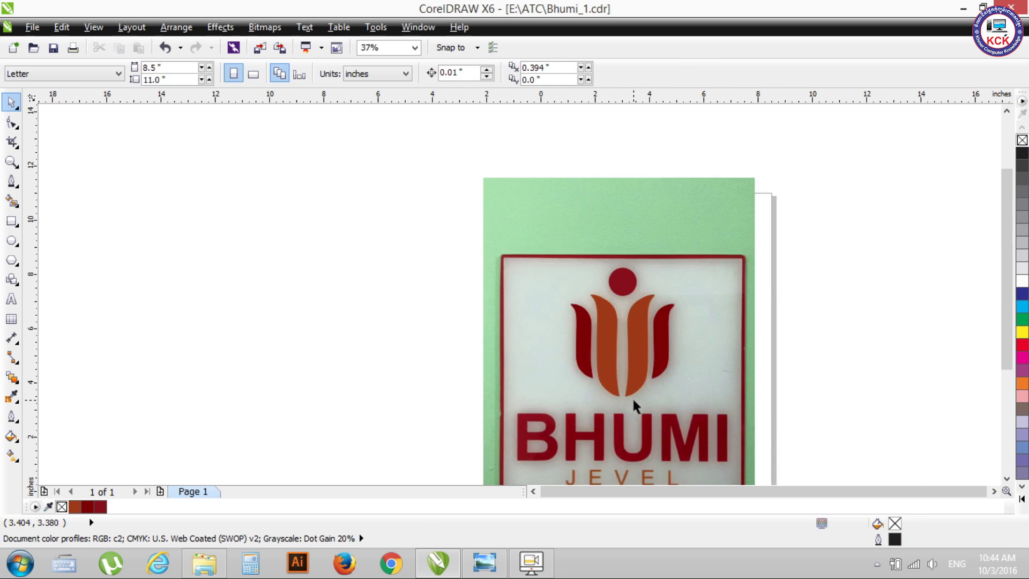
{"action": "left_click_drag", "start_coordinate": [1007, 268], "coordinate": [1007, 327]}
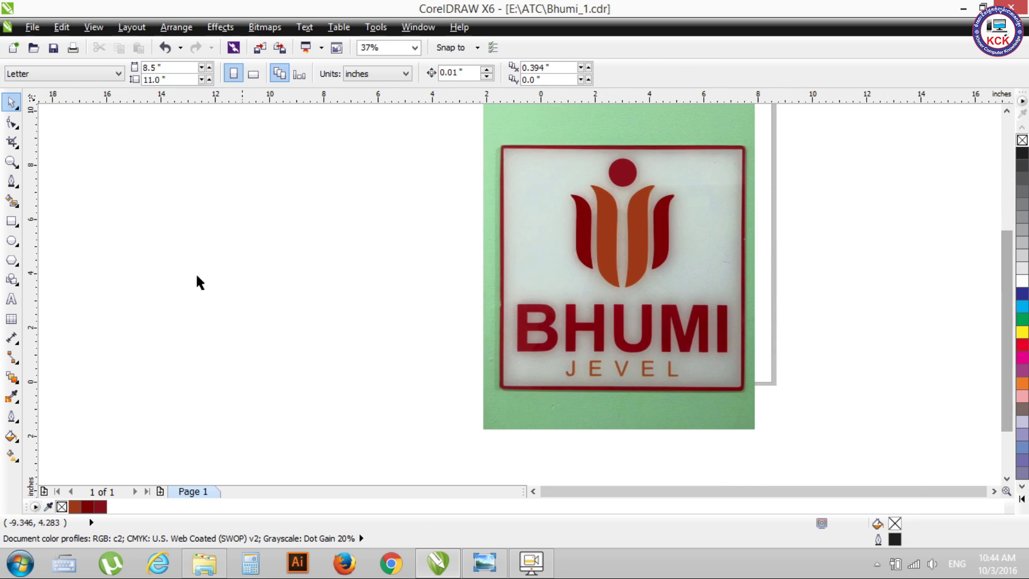
{"action": "left_click", "coordinate": [11, 298]}
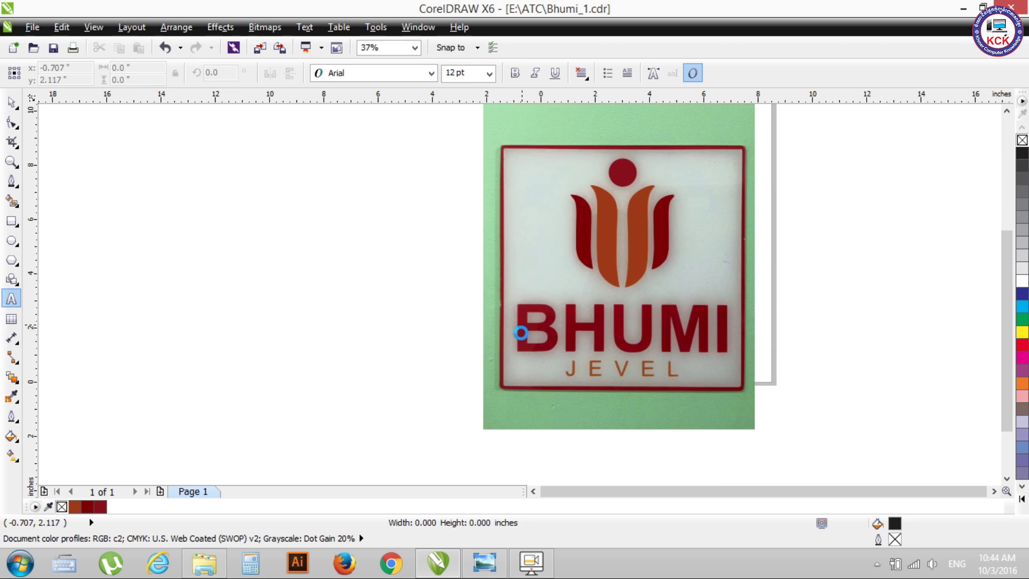
{"action": "left_click", "coordinate": [523, 322]}
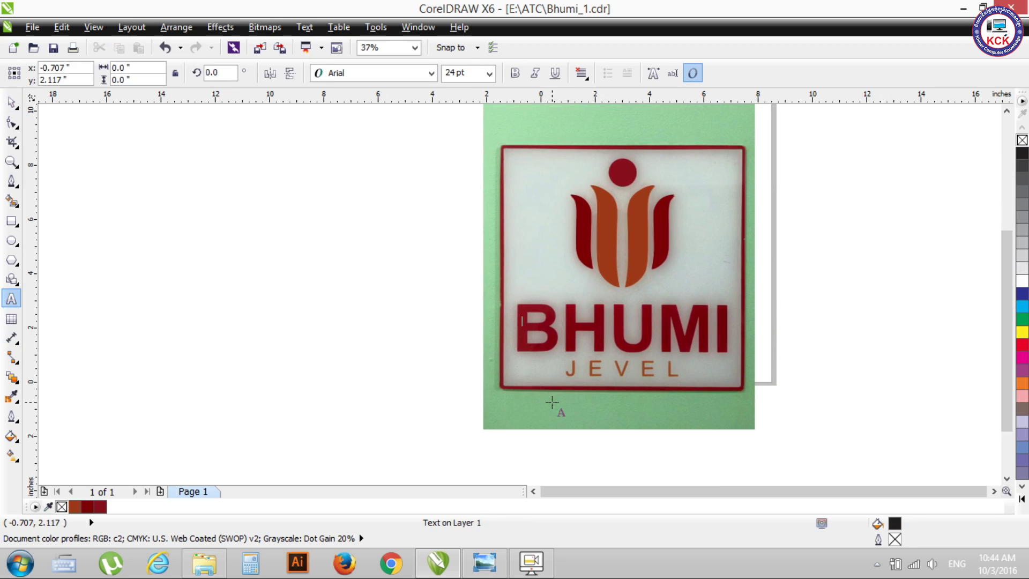
{"action": "left_click", "coordinate": [490, 73]}
{"action": "left_click", "coordinate": [458, 264]}
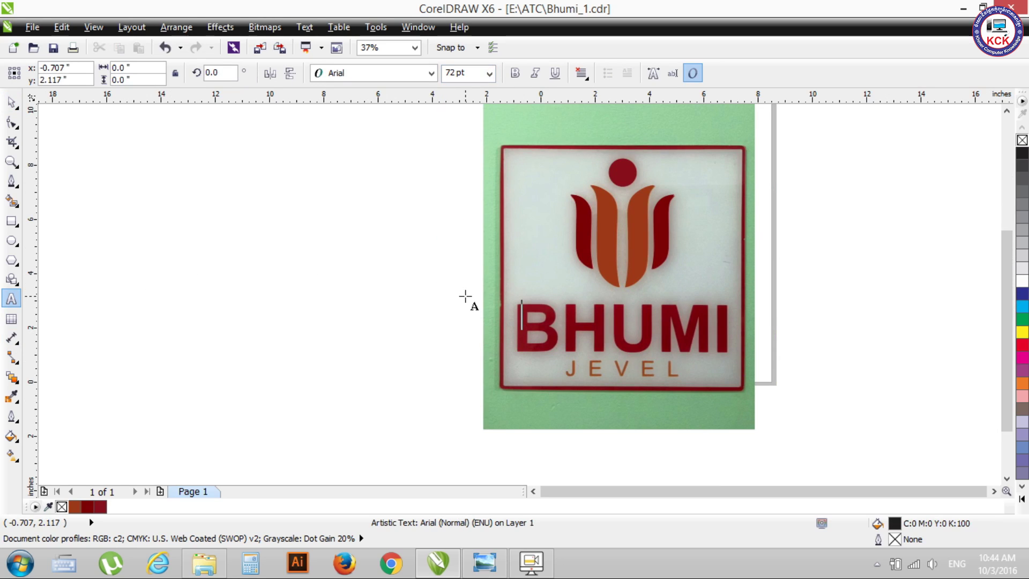
{"action": "type", "text": "BHUMI"}
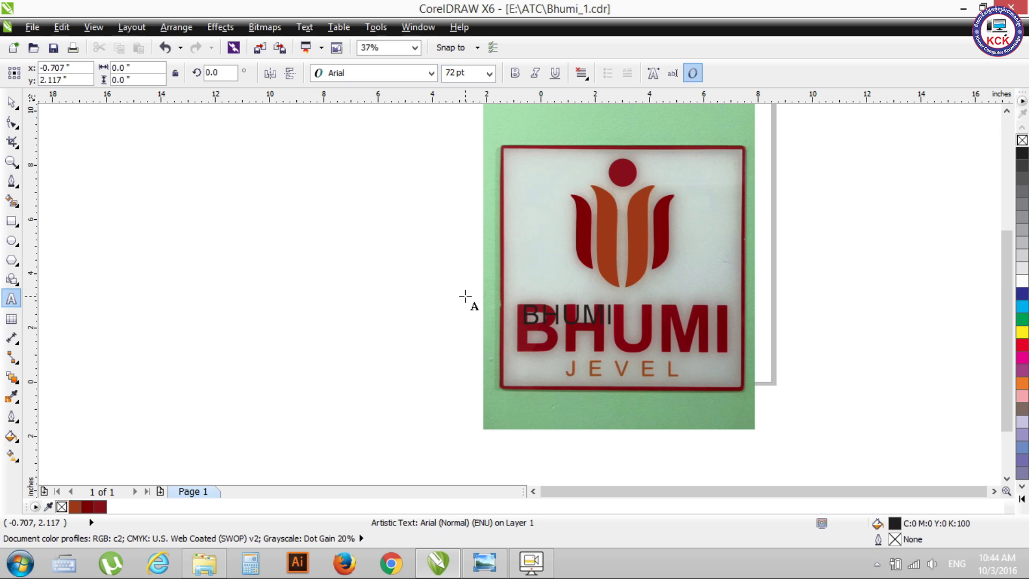
{"action": "key", "text": "Escape"}
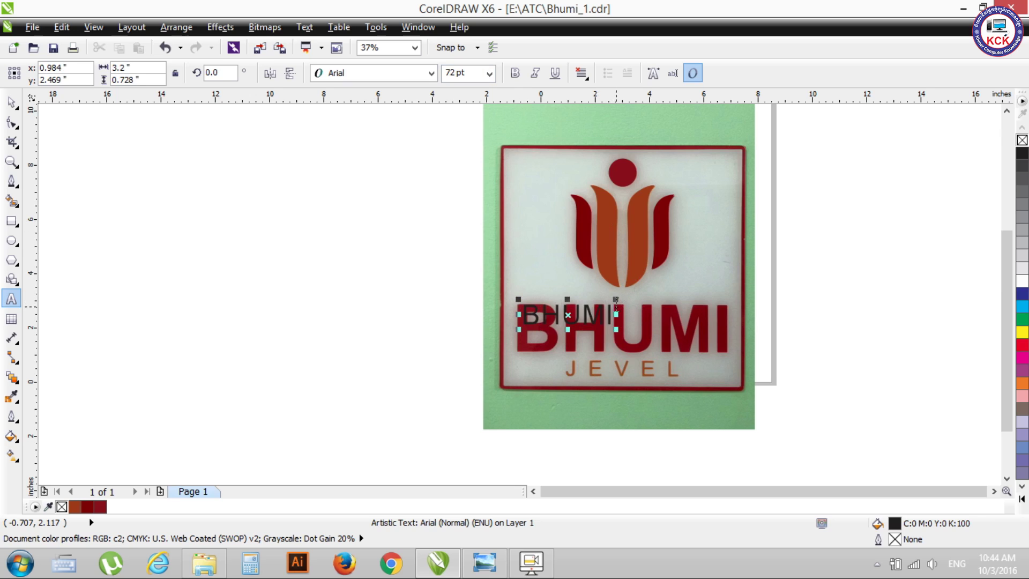
{"action": "left_click_drag", "start_coordinate": [616, 303], "coordinate": [472, 295]}
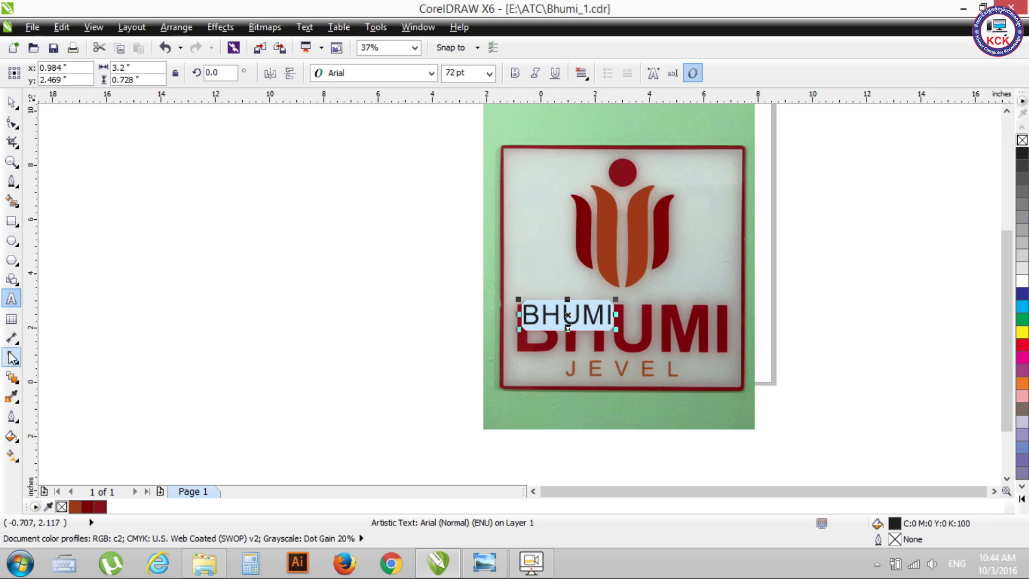
Colour BHUMI with the logo's dark red #7A0208 and enlarge it to over double size
{"action": "left_click", "coordinate": [12, 396]}
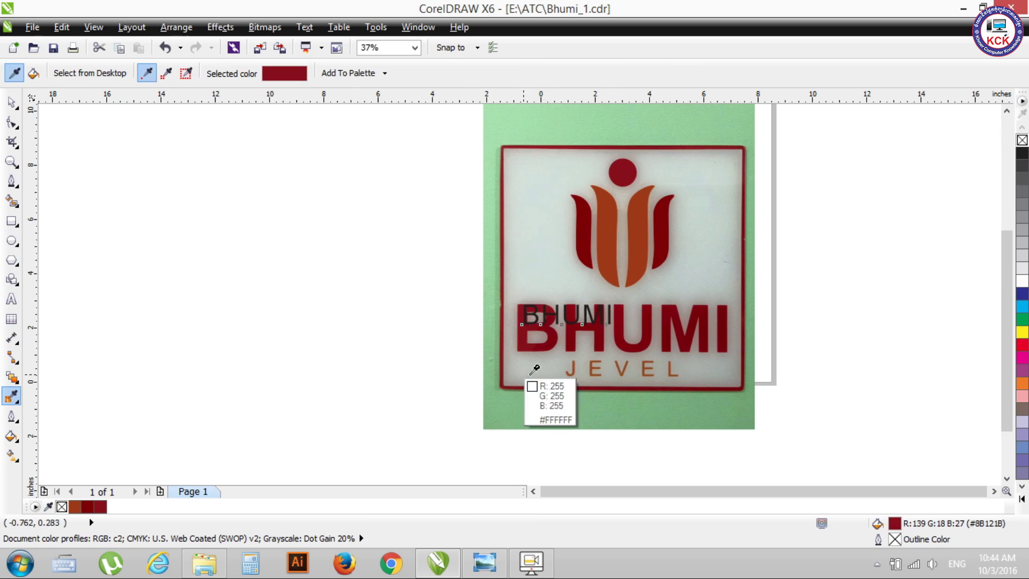
{"action": "left_click", "coordinate": [654, 327]}
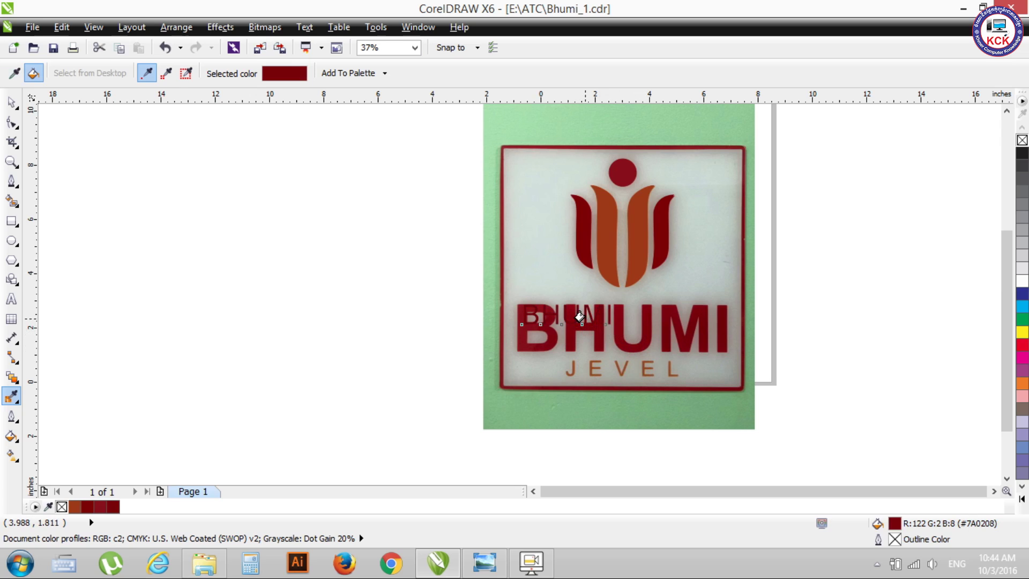
{"action": "left_click", "coordinate": [12, 102]}
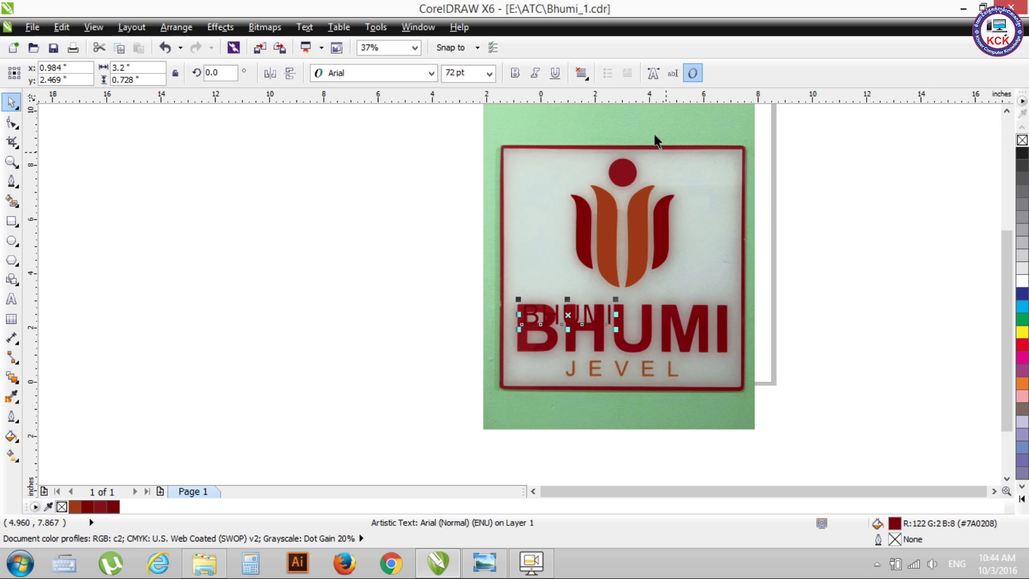
{"action": "left_click_drag", "start_coordinate": [618, 330], "coordinate": [686, 368]}
Move BHUMI onto the photo's lettering and fine-tune its width, height and position
{"action": "left_click_drag", "start_coordinate": [568, 302], "coordinate": [624, 316]}
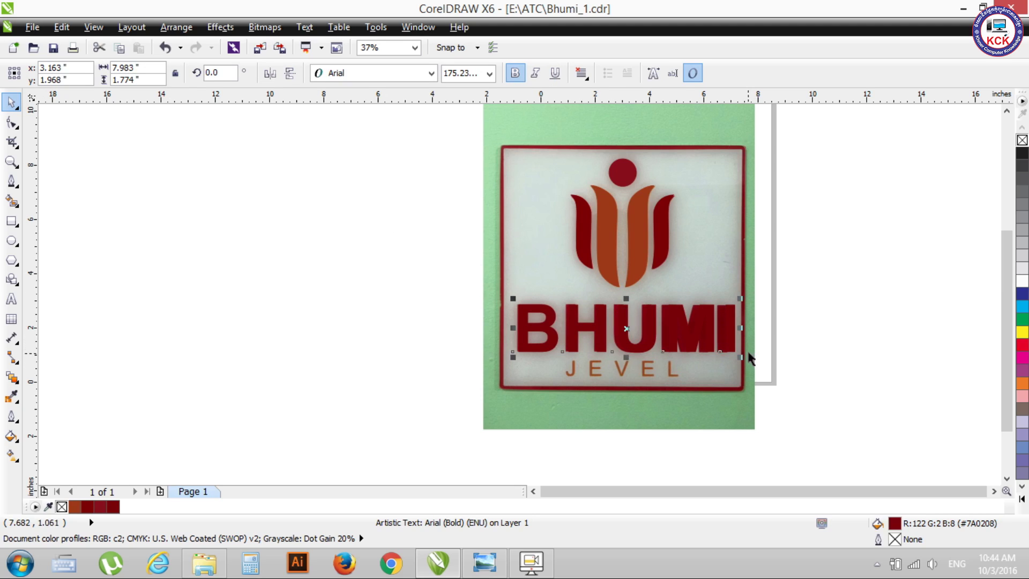
{"action": "left_click_drag", "start_coordinate": [741, 329], "coordinate": [732, 332]}
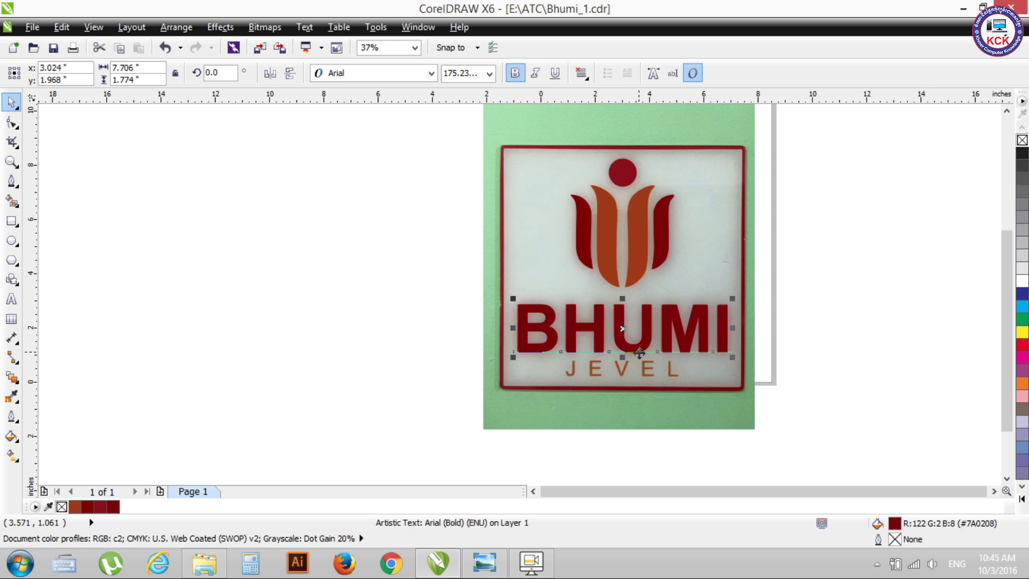
{"action": "scroll", "coordinate": [637, 322], "scroll_direction": "up", "scroll_amount": 1}
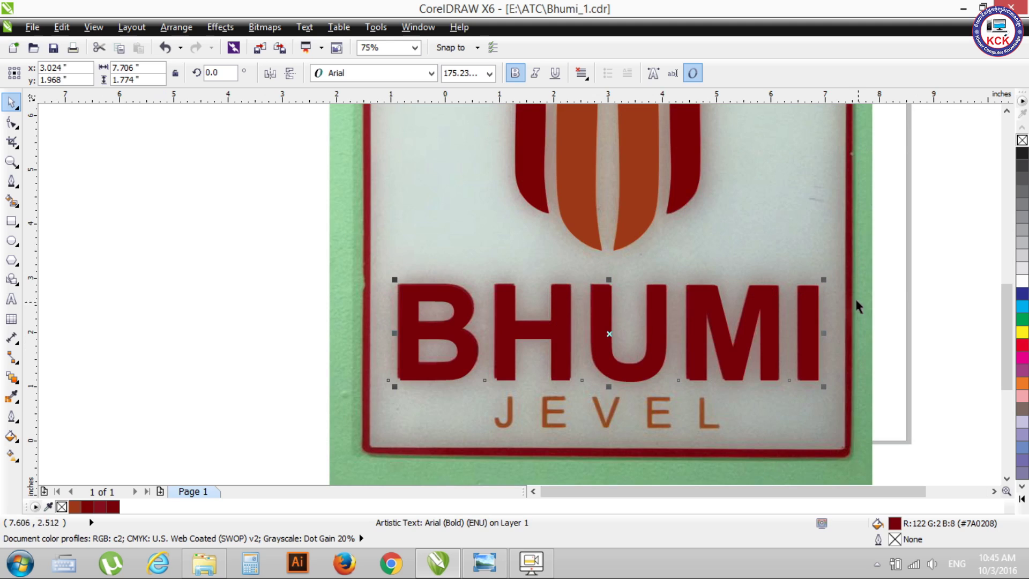
{"action": "left_click_drag", "start_coordinate": [771, 296], "coordinate": [771, 294]}
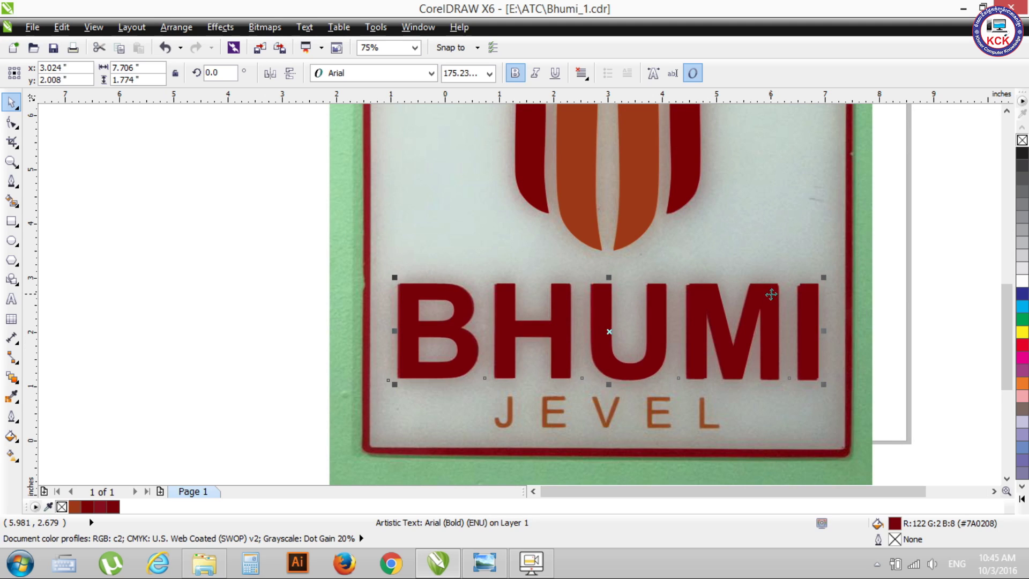
{"action": "key", "text": "ctrl+Down"}
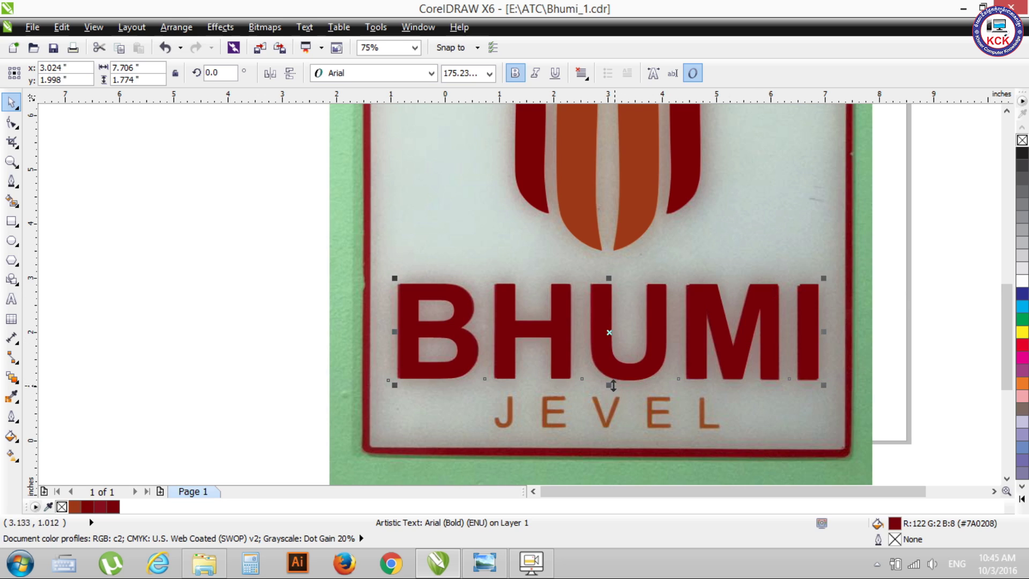
{"action": "left_click_drag", "start_coordinate": [613, 385], "coordinate": [612, 388]}
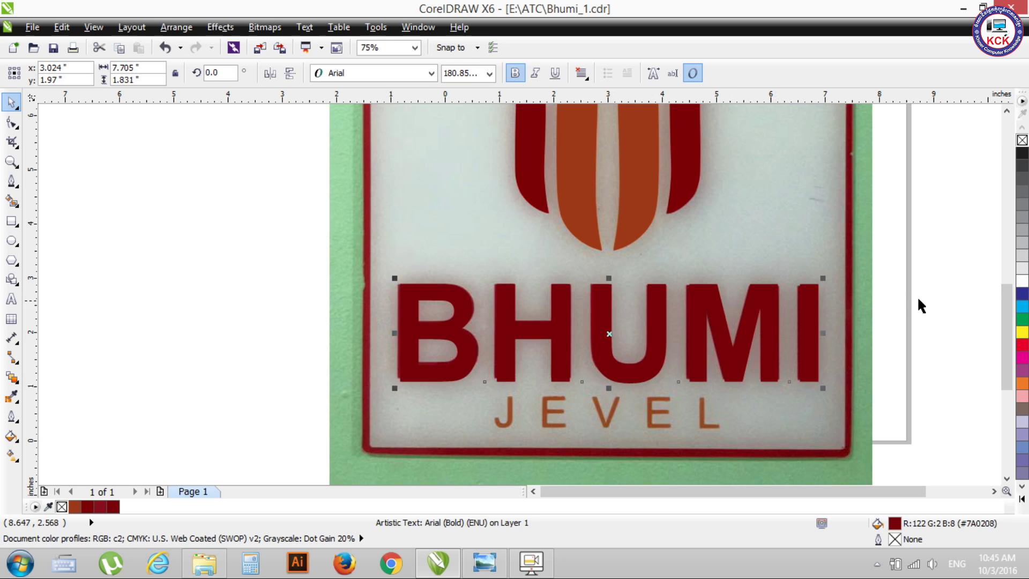
{"action": "left_click", "coordinate": [12, 298]}
{"action": "left_click", "coordinate": [498, 408]}
Type 'JEVEL' as a new line of text on the blank canvas
{"action": "left_click", "coordinate": [205, 193]}
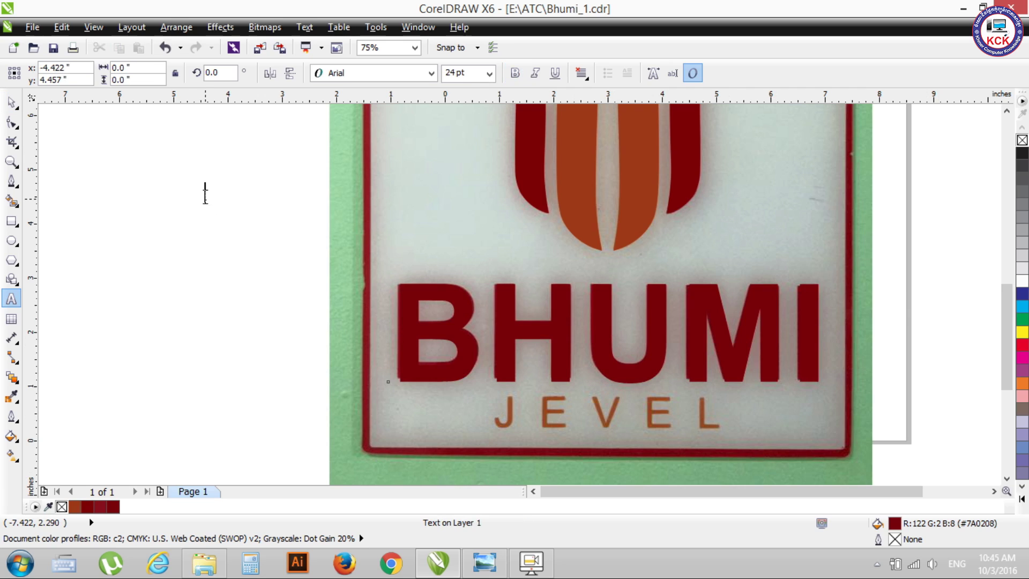
{"action": "type", "text": "Je"}
{"action": "key", "text": "BackSpace"}
{"action": "key", "text": "BackSpace"}
{"action": "type", "text": "EVEL"}
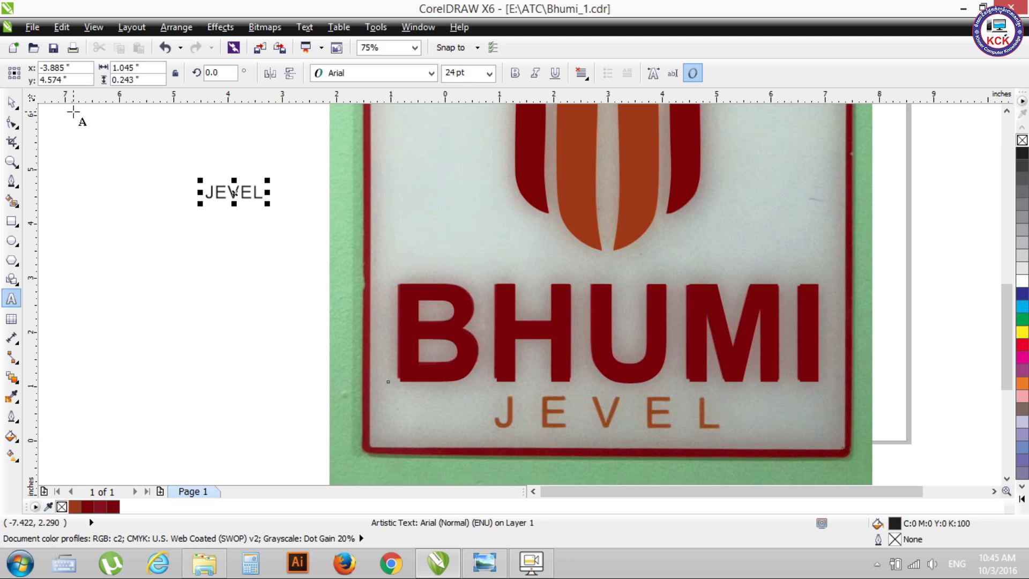
Apply brown #905017 sampled from the logo's JEVEL letters to the JEVEL text
{"action": "left_click", "coordinate": [12, 398]}
{"action": "left_click", "coordinate": [550, 410]}
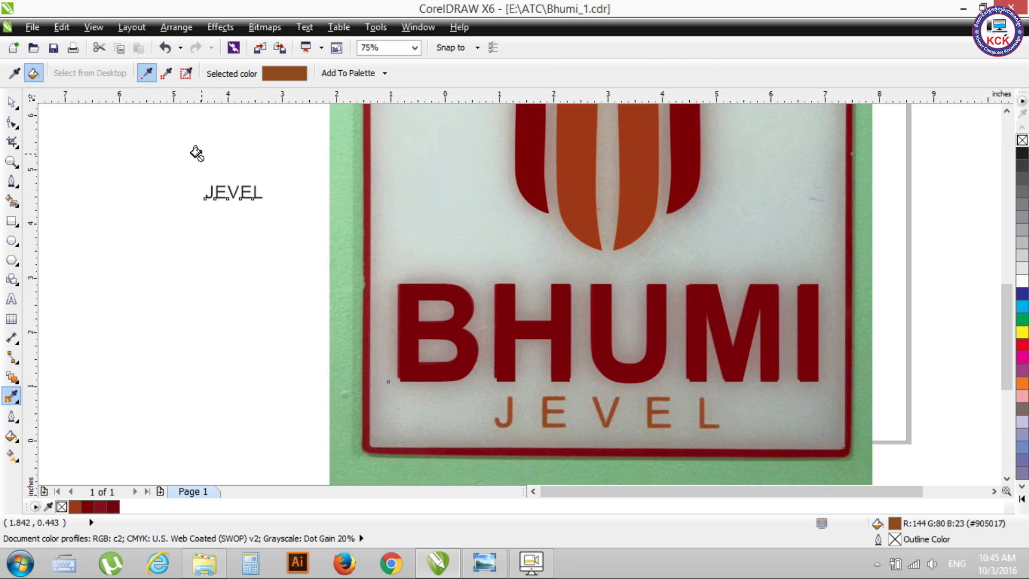
{"action": "left_click", "coordinate": [218, 191]}
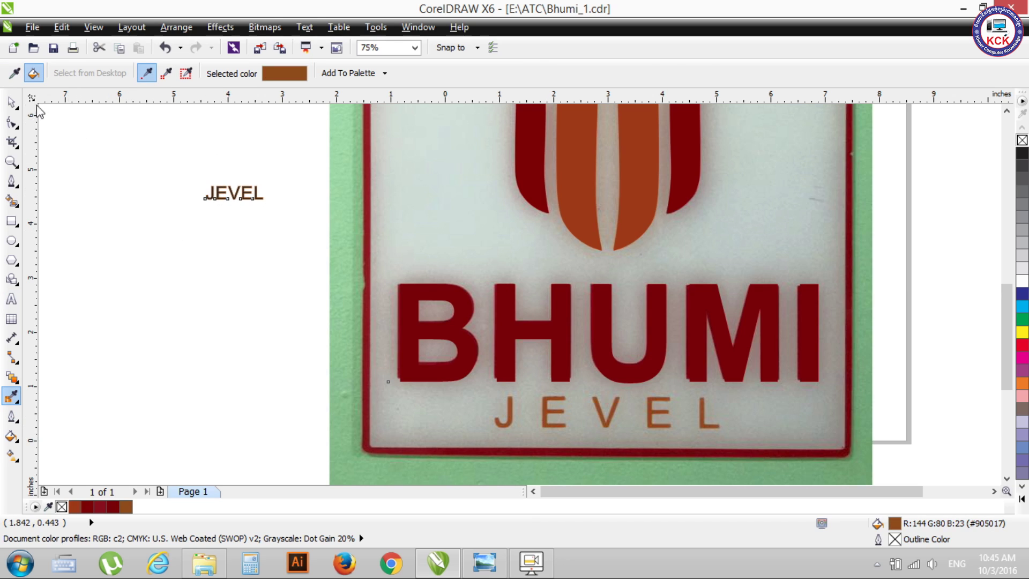
{"action": "left_click", "coordinate": [16, 105]}
{"action": "left_click", "coordinate": [244, 196]}
{"action": "left_click", "coordinate": [12, 102]}
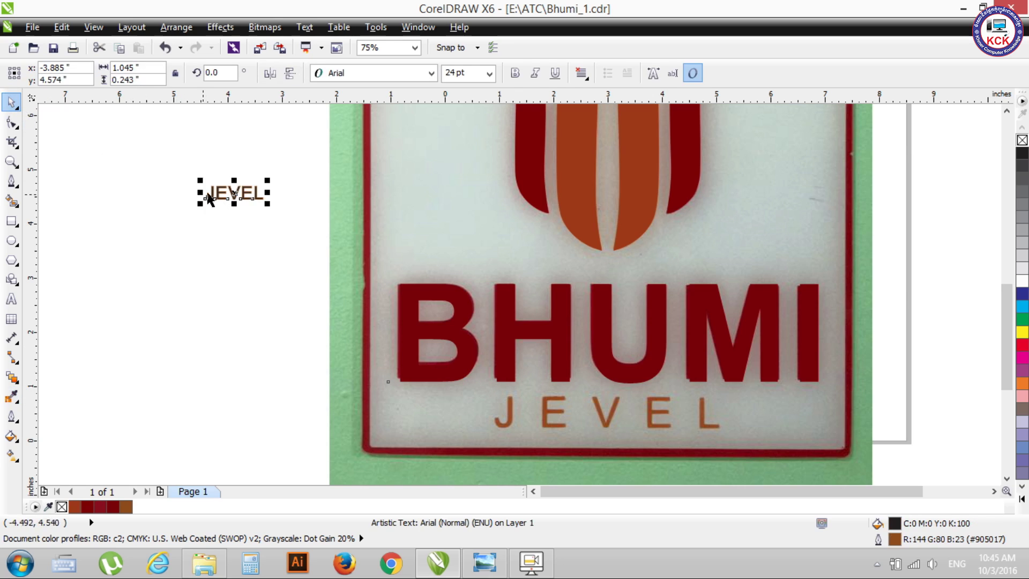
Move JEVEL onto the photo's JEVEL line and stretch it to the lettering's approximate width and height
{"action": "mouse_move", "coordinate": [228, 198]}
{"action": "left_mouse_down"}
{"action": "mouse_move", "coordinate": [436, 426]}
{"action": "mouse_move", "coordinate": [515, 403]}
{"action": "left_mouse_up"}
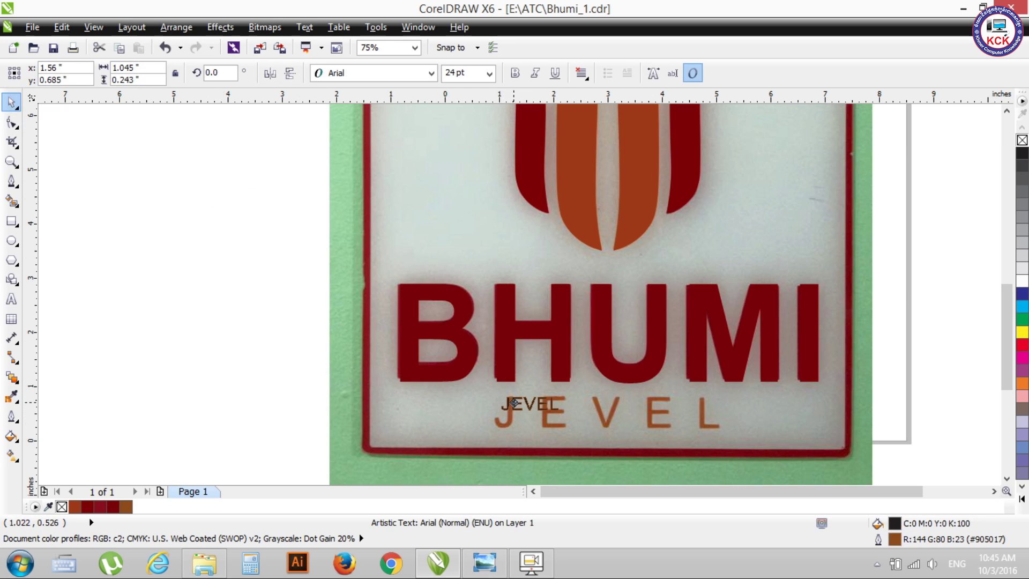
{"action": "left_click_drag", "start_coordinate": [565, 403], "coordinate": [723, 439]}
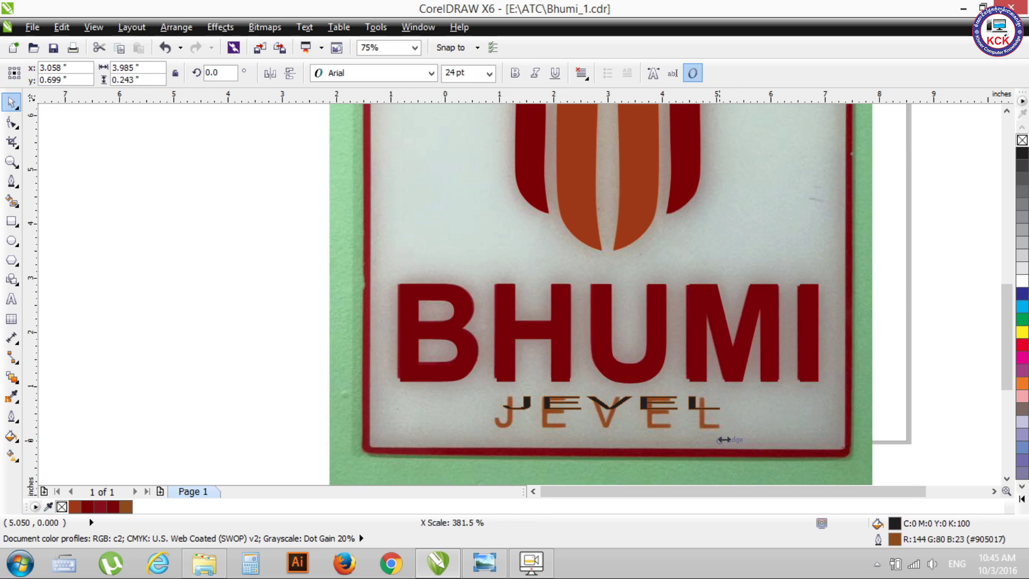
{"action": "left_click_drag", "start_coordinate": [723, 439], "coordinate": [724, 439]}
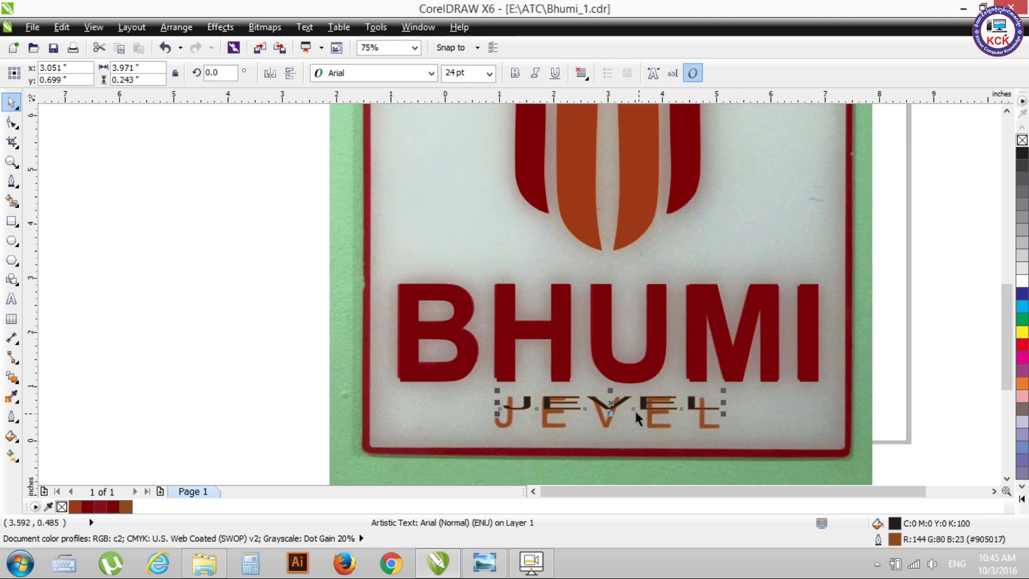
{"action": "left_click_drag", "start_coordinate": [610, 413], "coordinate": [611, 433]}
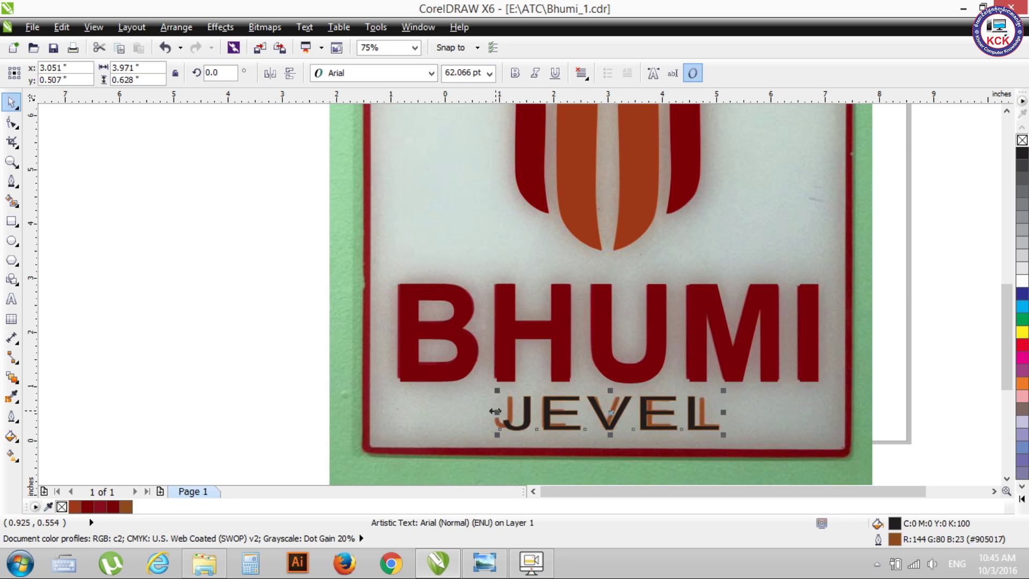
{"action": "left_click_drag", "start_coordinate": [495, 411], "coordinate": [479, 412]}
{"action": "left_click_drag", "start_coordinate": [723, 412], "coordinate": [675, 413]}
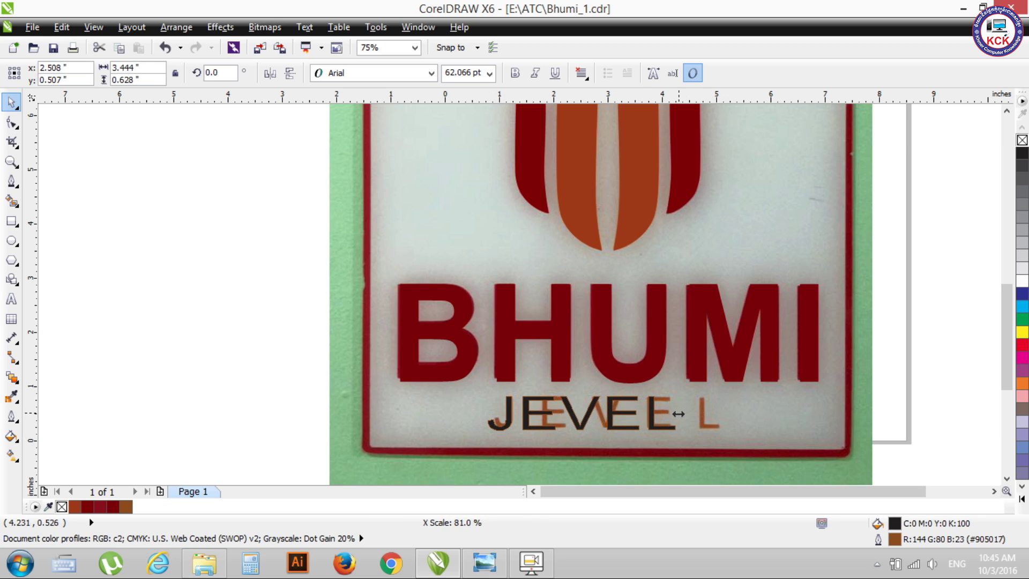
{"action": "key", "text": "Right"}
{"action": "key", "text": "Right"}
{"action": "key", "text": "Right"}
{"action": "key", "text": "Right"}
{"action": "key", "text": "Right"}
{"action": "key", "text": "Right"}
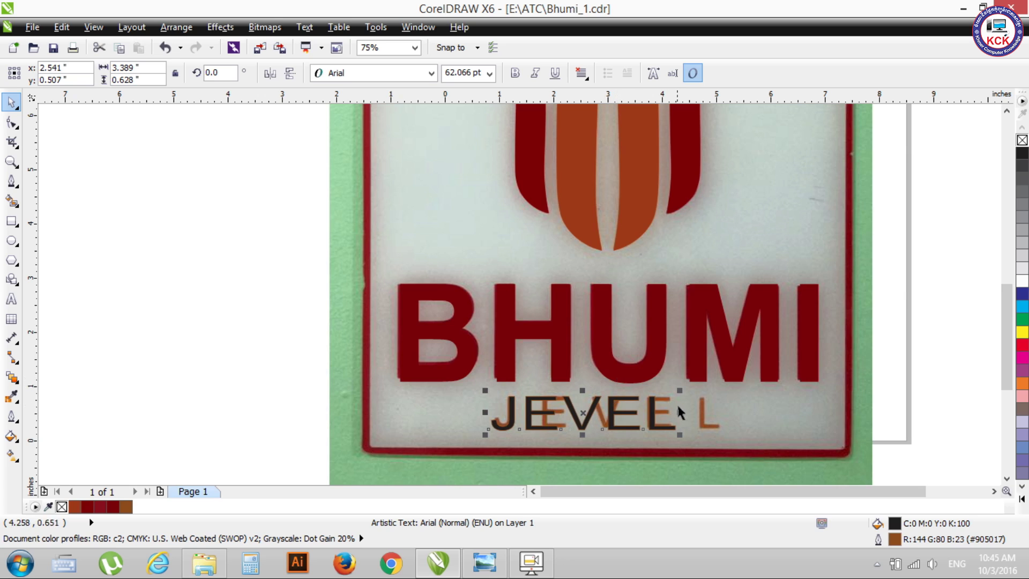
{"action": "left_click_drag", "start_coordinate": [680, 411], "coordinate": [666, 413]}
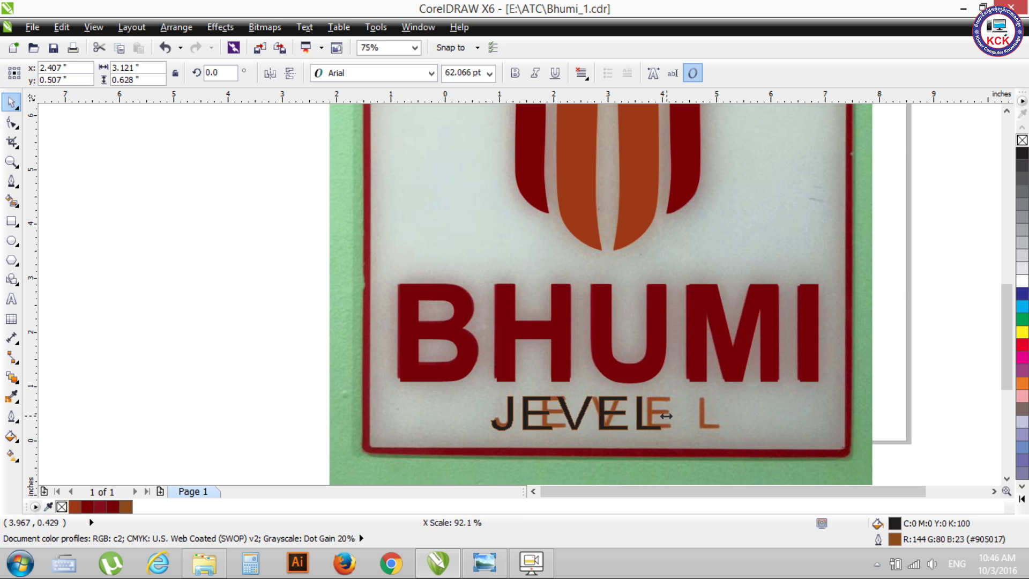
{"action": "mouse_move", "coordinate": [575, 433]}
{"action": "left_mouse_down"}
{"action": "mouse_move", "coordinate": [579, 412]}
{"action": "mouse_move", "coordinate": [576, 432]}
{"action": "left_mouse_up"}
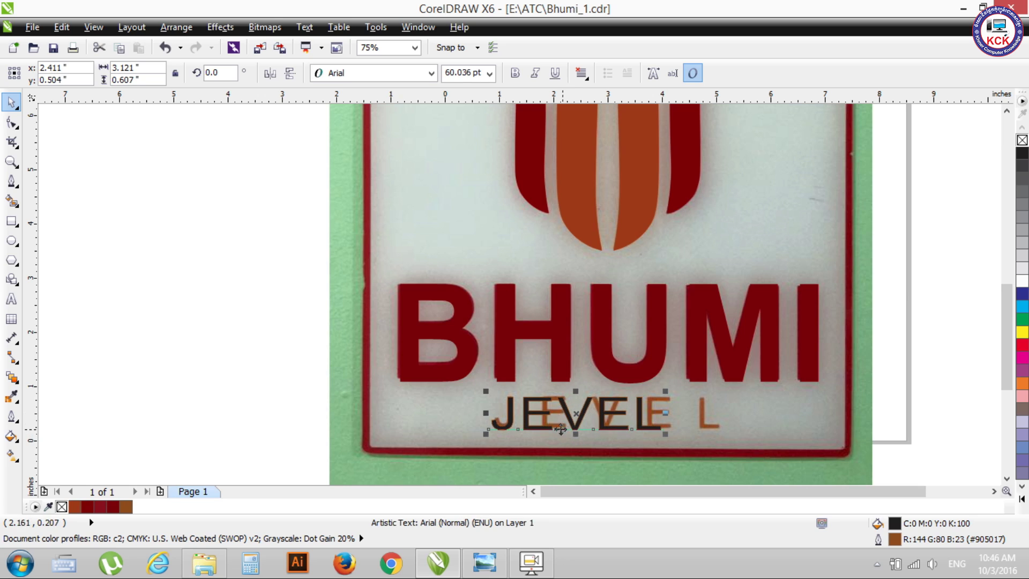
{"action": "left_click_drag", "start_coordinate": [486, 413], "coordinate": [490, 413]}
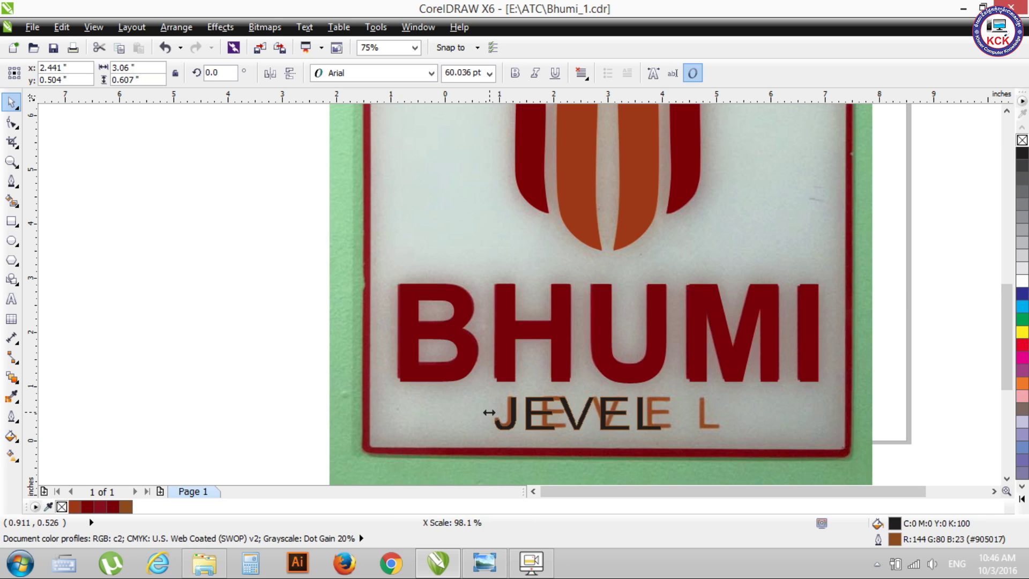
Fine-tune JEVEL's position and squeeze it slightly narrower and shorter to match the reference
{"action": "key", "text": "Up"}
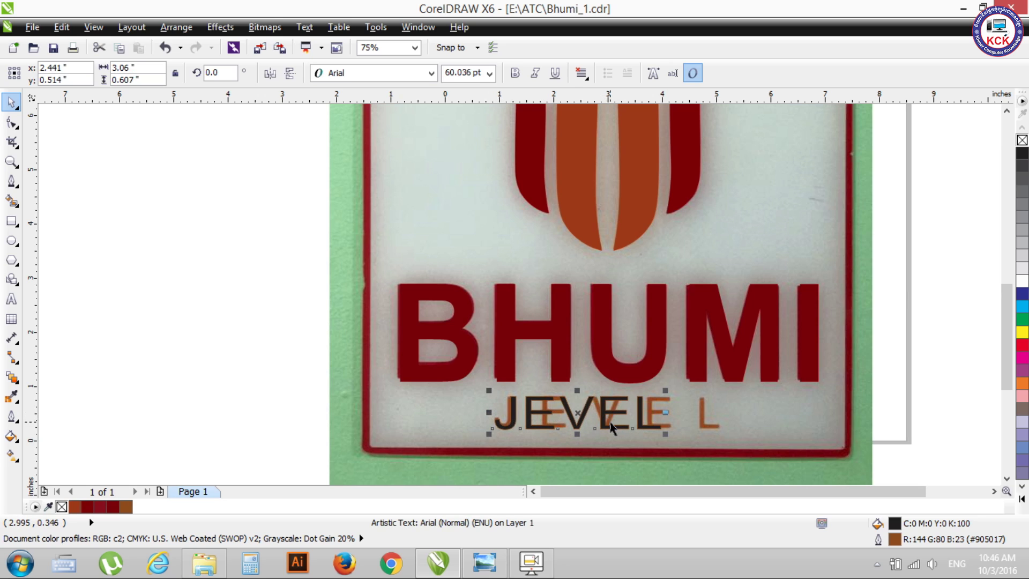
{"action": "key", "text": "Left"}
{"action": "key", "text": "Left"}
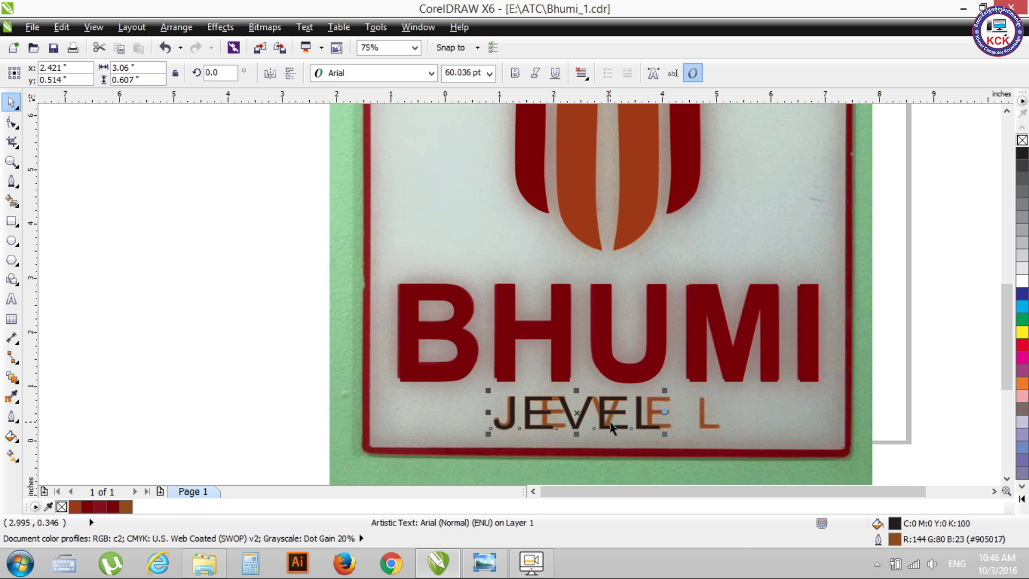
{"action": "key", "text": "Left"}
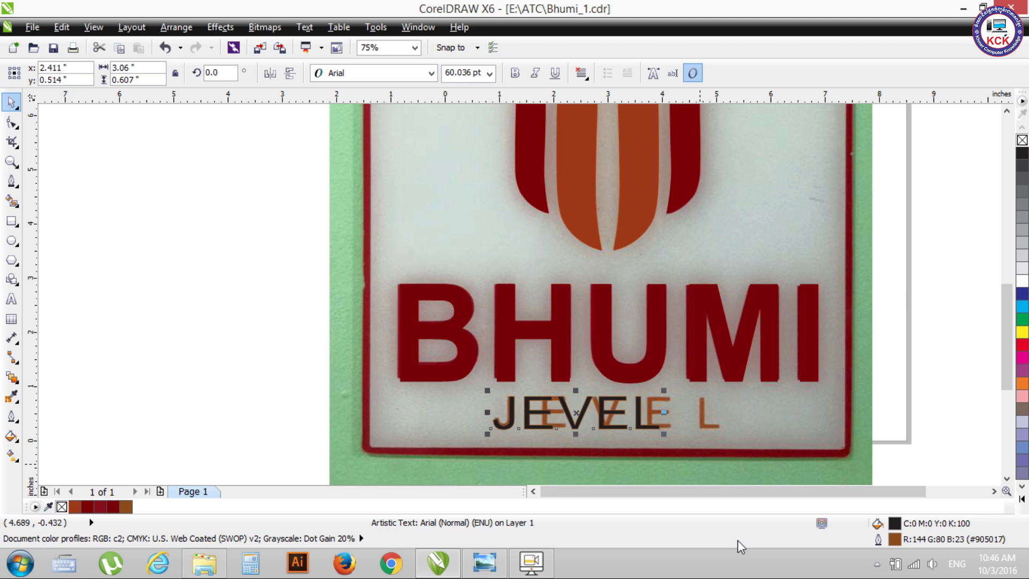
{"action": "left_click_drag", "start_coordinate": [576, 434], "coordinate": [578, 433]}
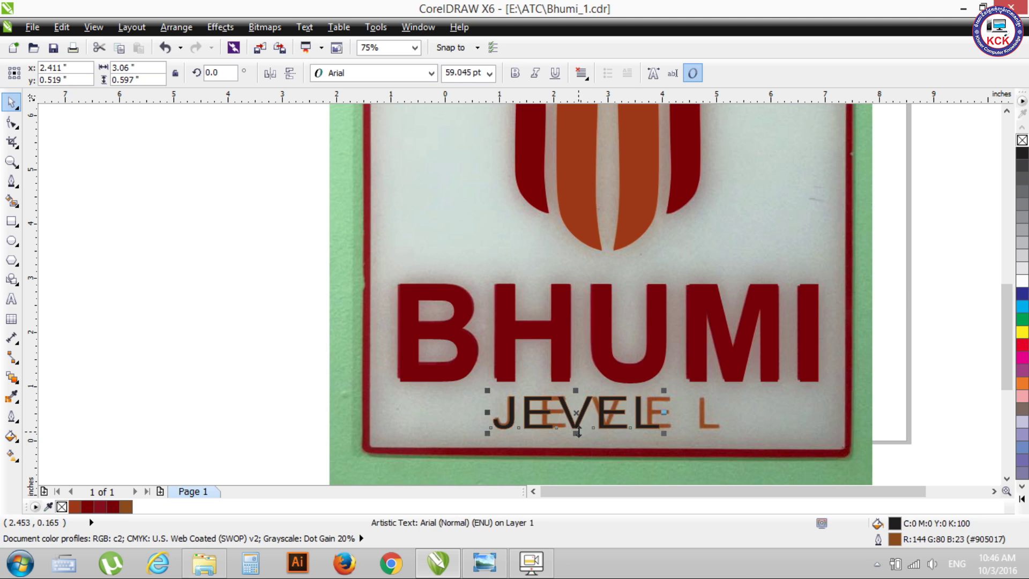
{"action": "scroll", "coordinate": [576, 432], "scroll_direction": "up", "scroll_amount": 1}
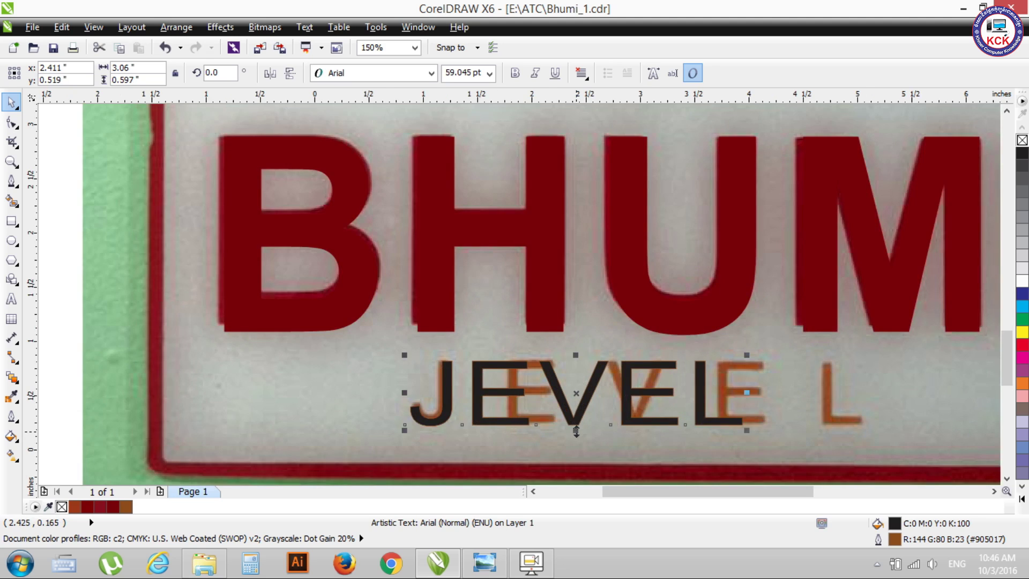
{"action": "scroll", "coordinate": [577, 431], "scroll_direction": "up", "scroll_amount": 1}
{"action": "left_click_drag", "start_coordinate": [580, 422], "coordinate": [576, 418]}
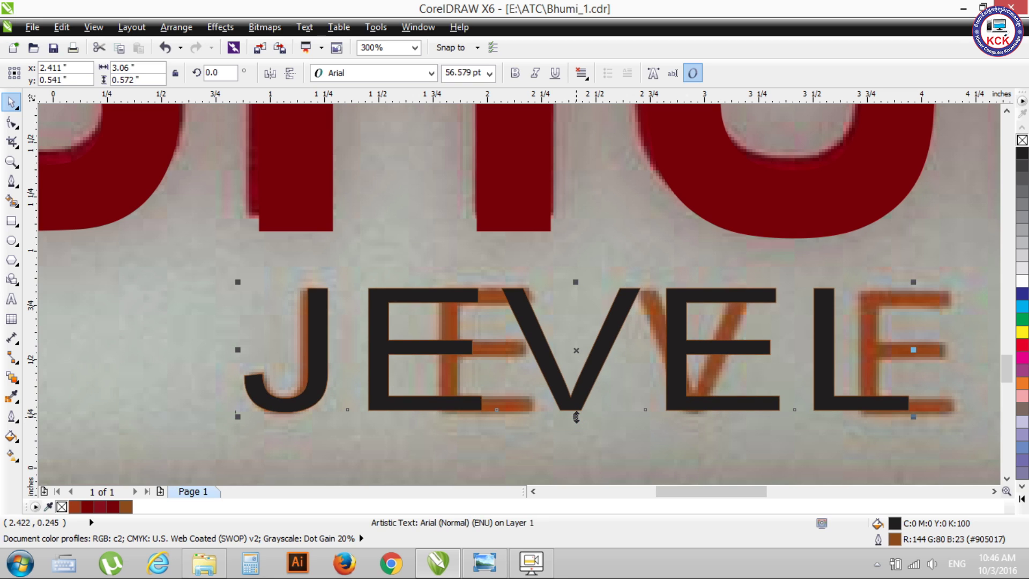
{"action": "left_click_drag", "start_coordinate": [576, 417], "coordinate": [572, 418]}
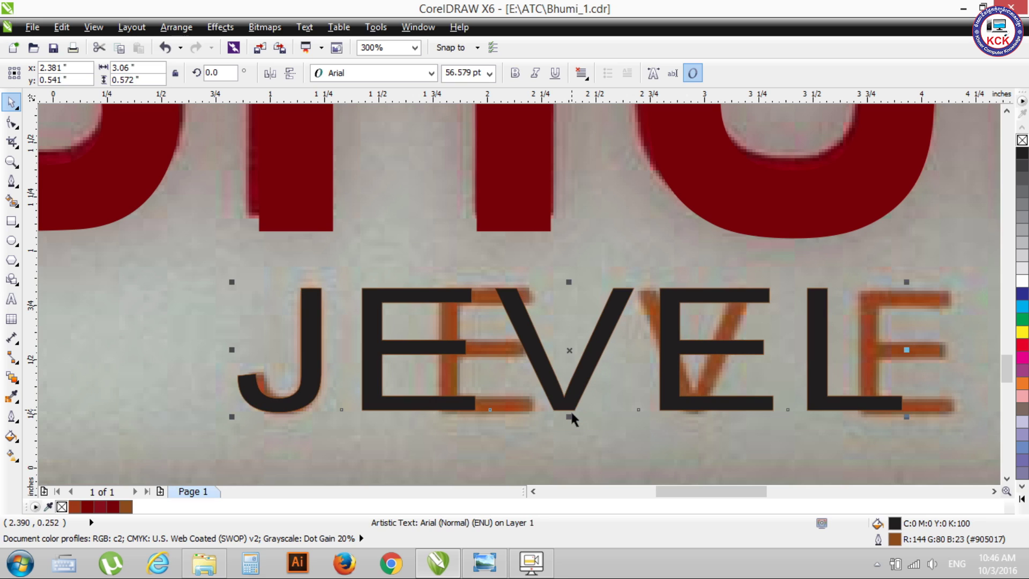
{"action": "key", "text": "Right"}
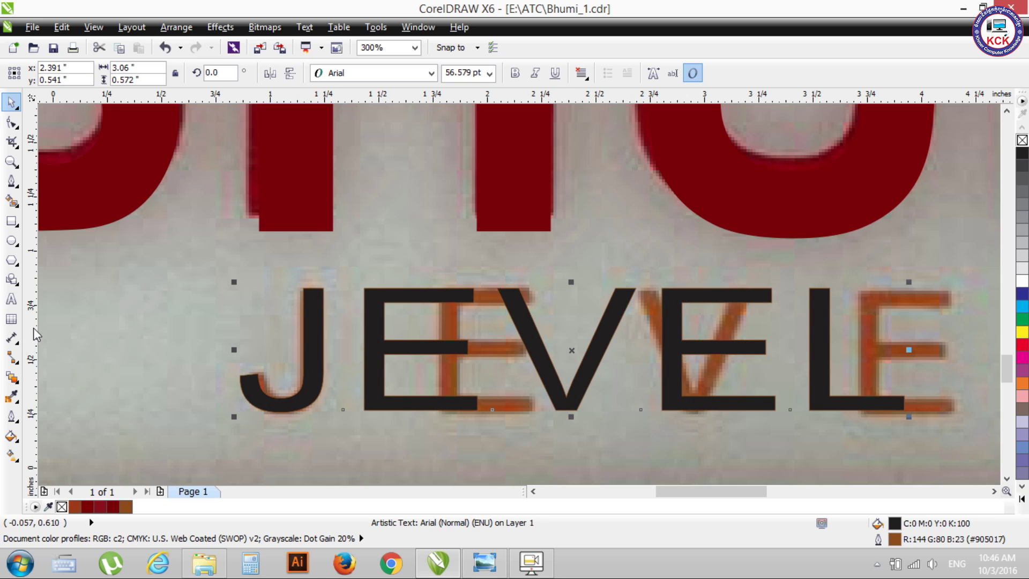
{"action": "left_click_drag", "start_coordinate": [910, 349], "coordinate": [882, 350]}
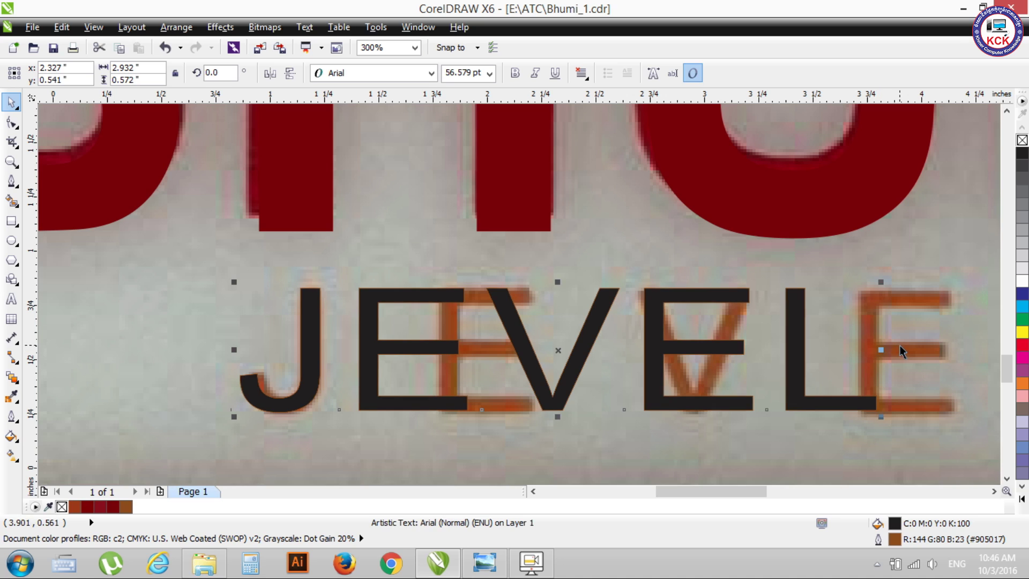
{"action": "key", "text": "Right"}
{"action": "key", "text": "Right"}
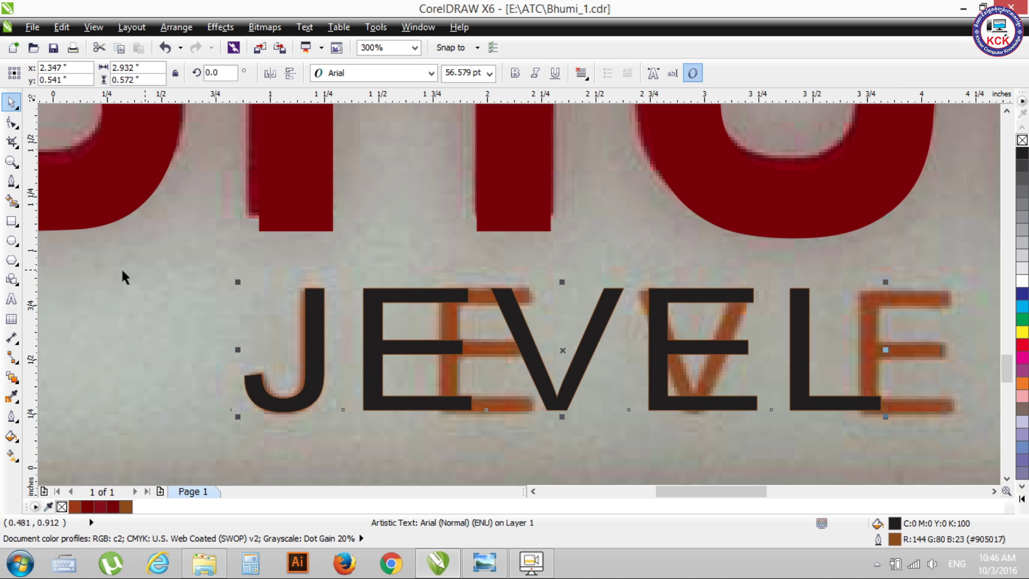
Select all JEVEL letters and raise their character spacing step by step to 115%
{"action": "left_click", "coordinate": [11, 298]}
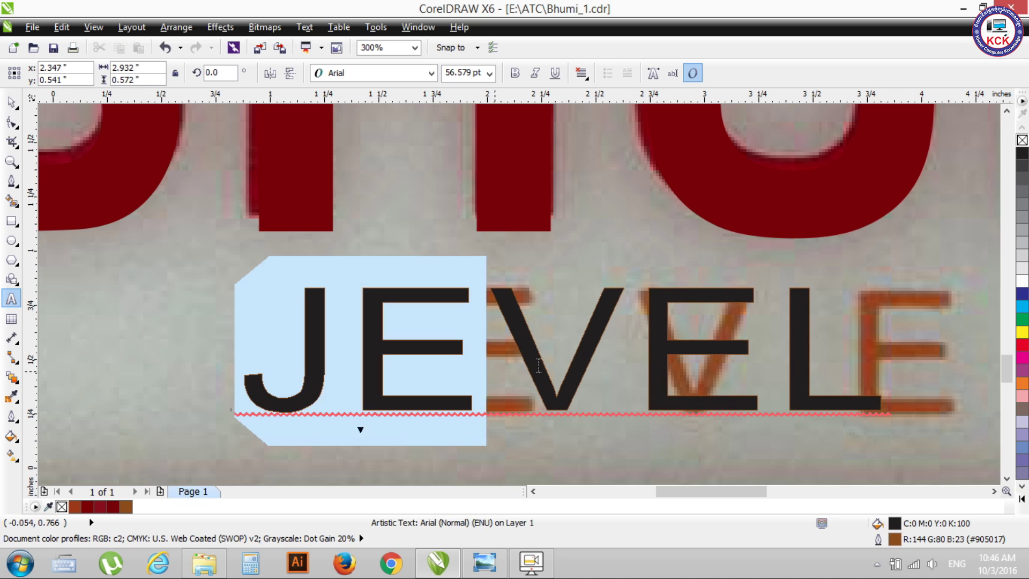
{"action": "left_click_drag", "start_coordinate": [250, 371], "coordinate": [887, 375]}
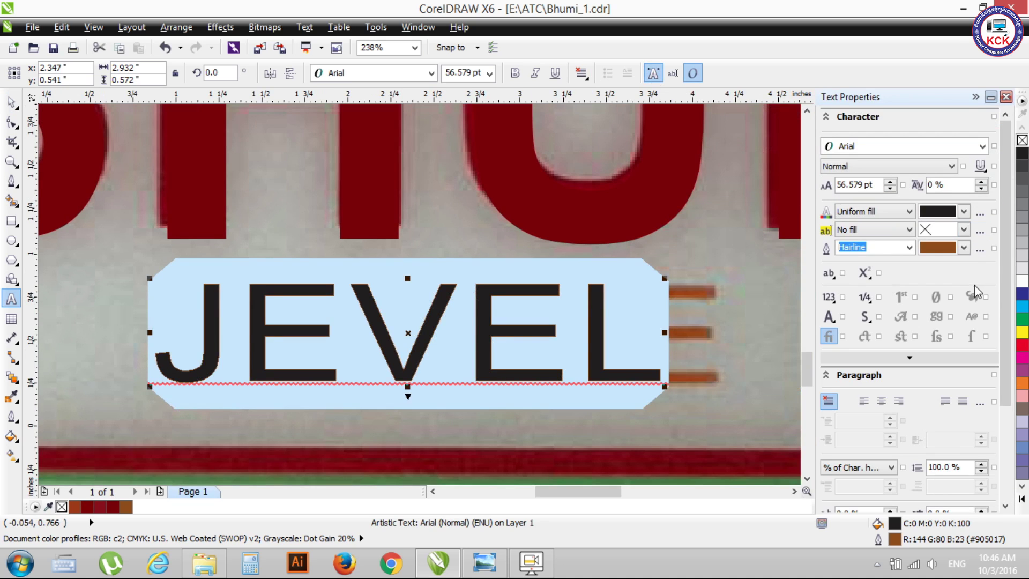
{"action": "left_click", "coordinate": [982, 183]}
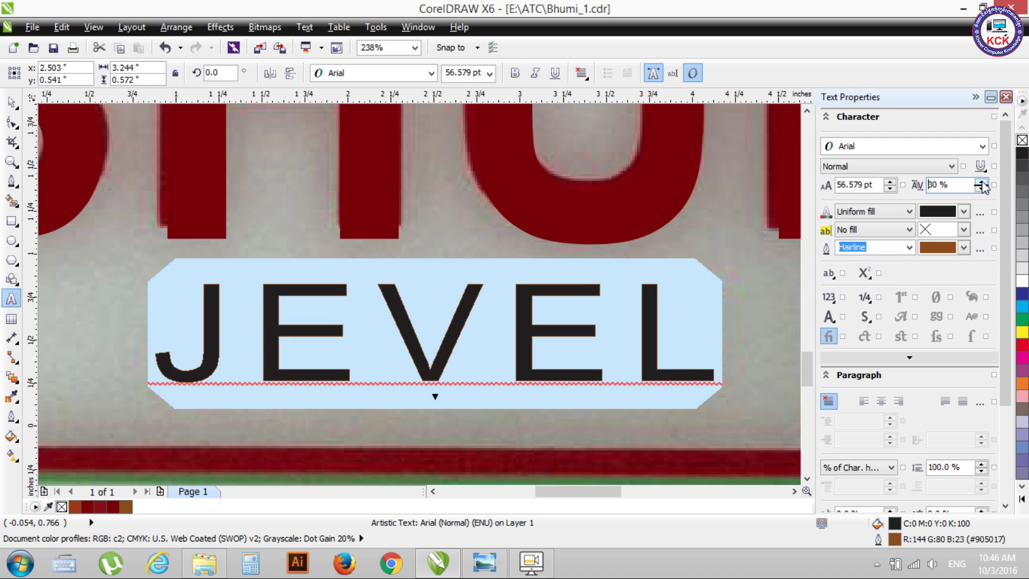
{"action": "left_click", "coordinate": [982, 183]}
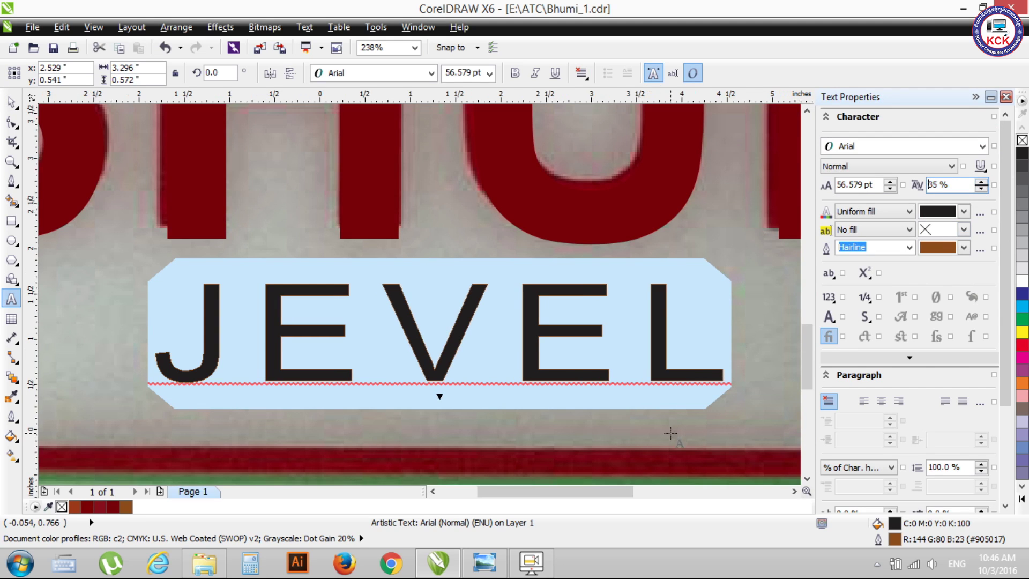
{"action": "scroll", "coordinate": [671, 433], "scroll_direction": "down", "scroll_amount": 3}
{"action": "scroll", "coordinate": [747, 369], "scroll_direction": "down", "scroll_amount": 2}
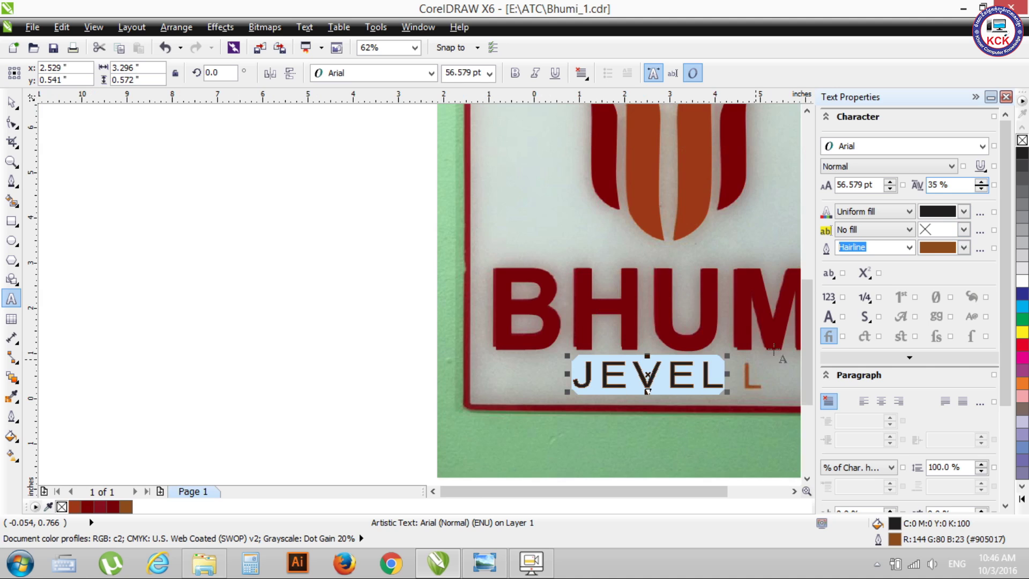
{"action": "left_click", "coordinate": [982, 183]}
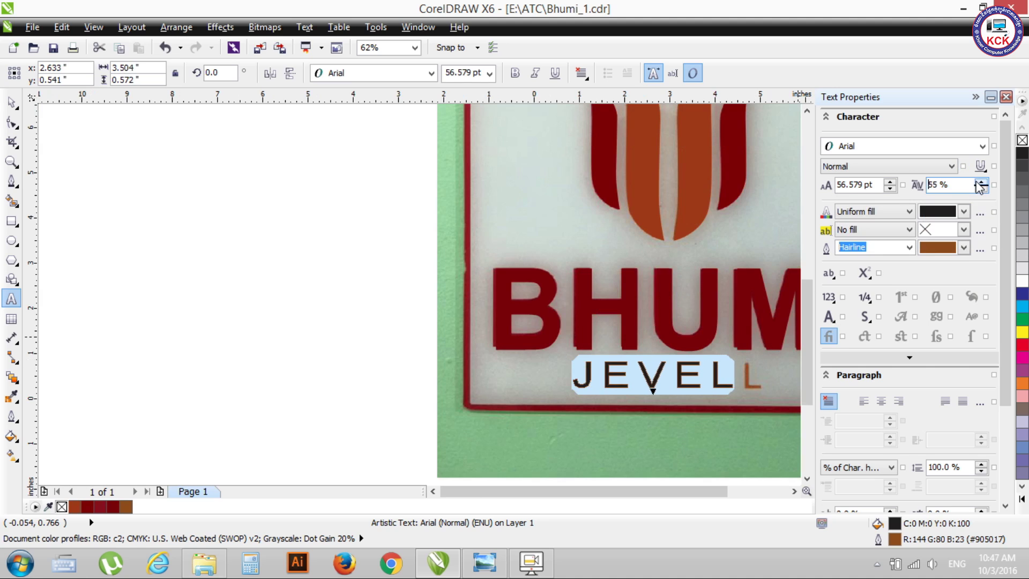
{"action": "left_click", "coordinate": [981, 183]}
{"action": "left_click", "coordinate": [981, 183]}
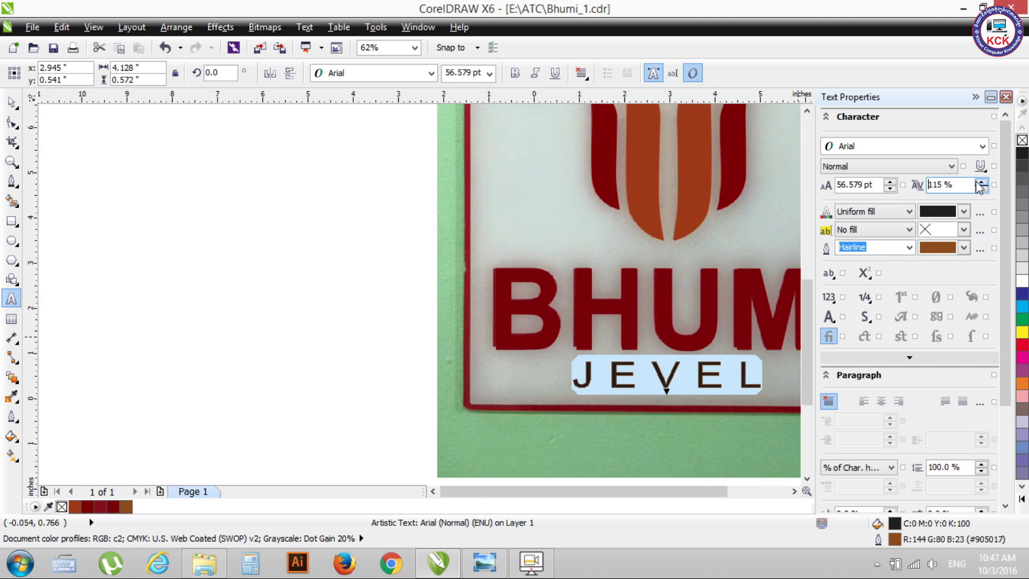
{"action": "left_click", "coordinate": [10, 102]}
{"action": "left_click", "coordinate": [259, 269]}
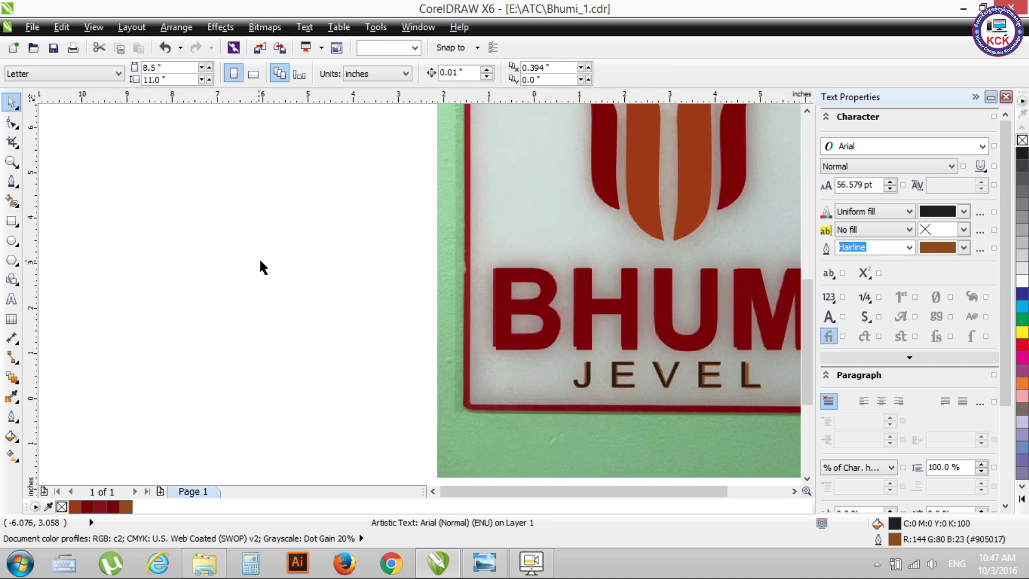
Fill the JEVEL text with the orange-brown sampled from the reference photo
{"action": "left_click", "coordinate": [11, 298]}
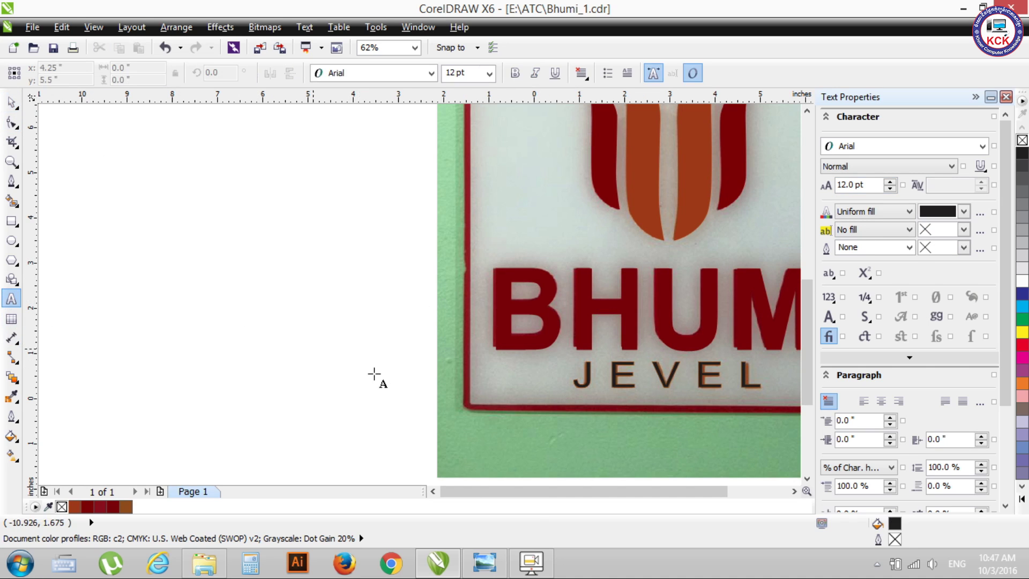
{"action": "double_click", "coordinate": [577, 373]}
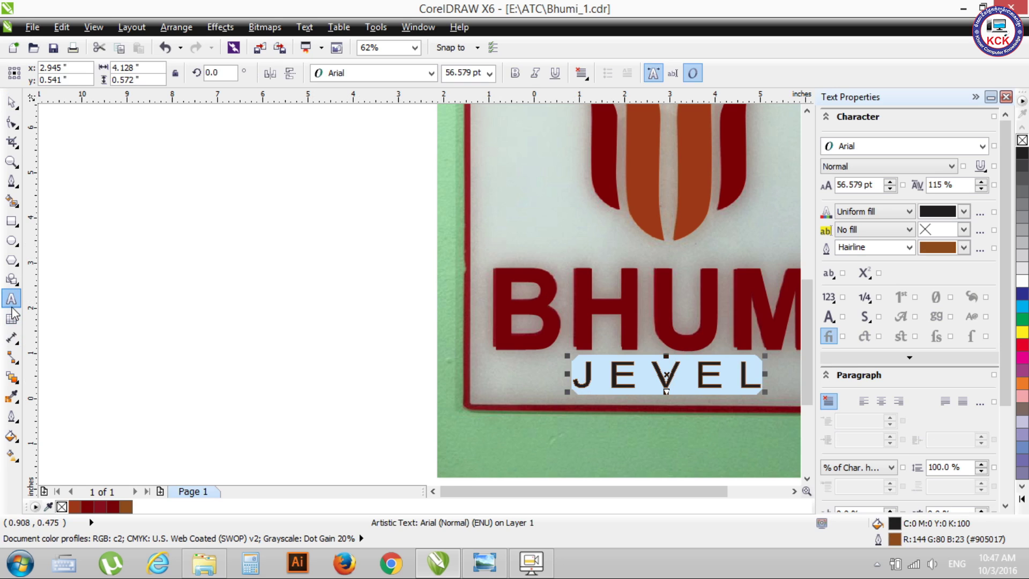
{"action": "left_click", "coordinate": [11, 396]}
{"action": "left_click", "coordinate": [686, 180]}
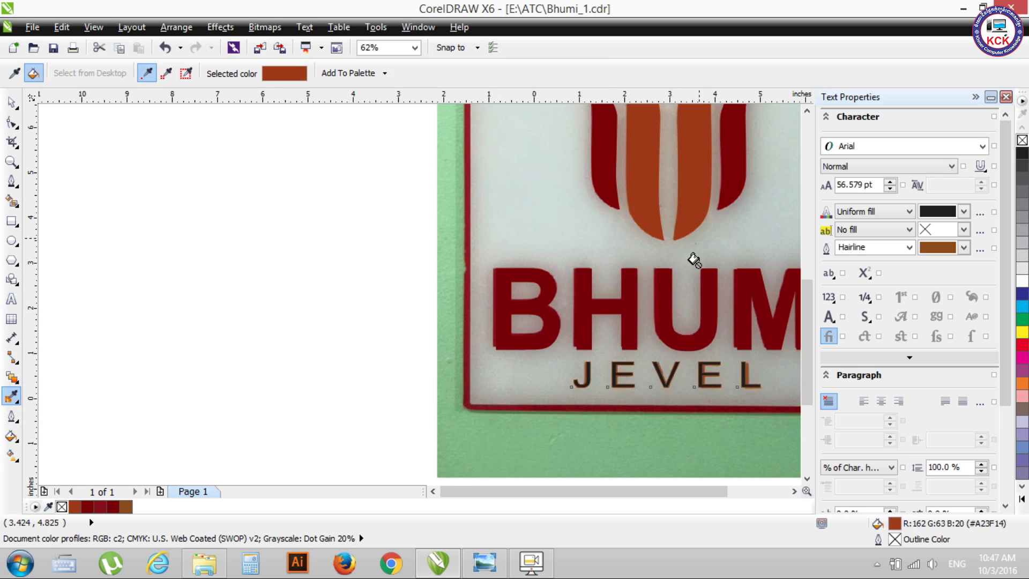
{"action": "left_click", "coordinate": [667, 378]}
{"action": "left_click", "coordinate": [15, 73]}
{"action": "left_click", "coordinate": [11, 102]}
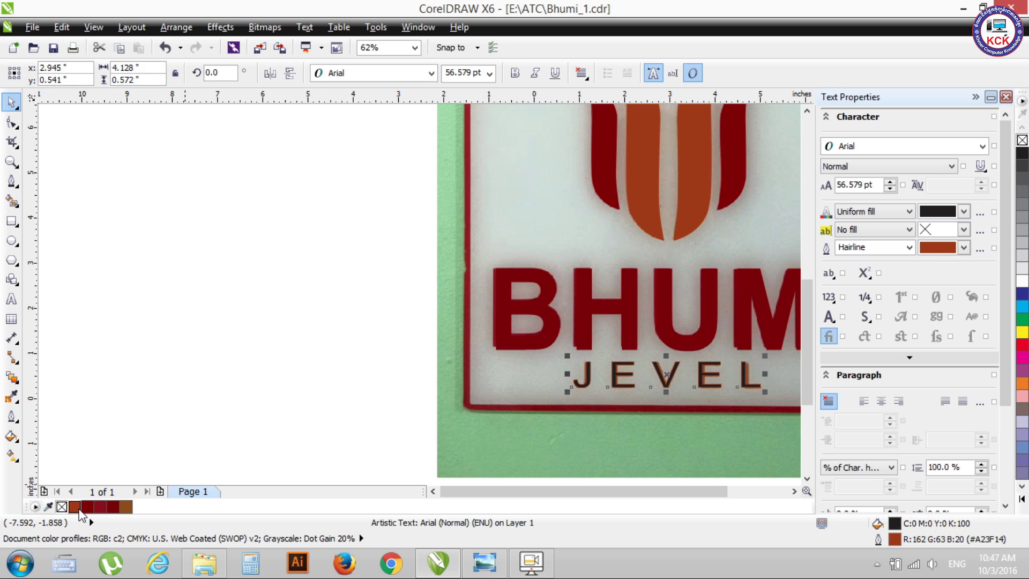
{"action": "left_click", "coordinate": [78, 507]}
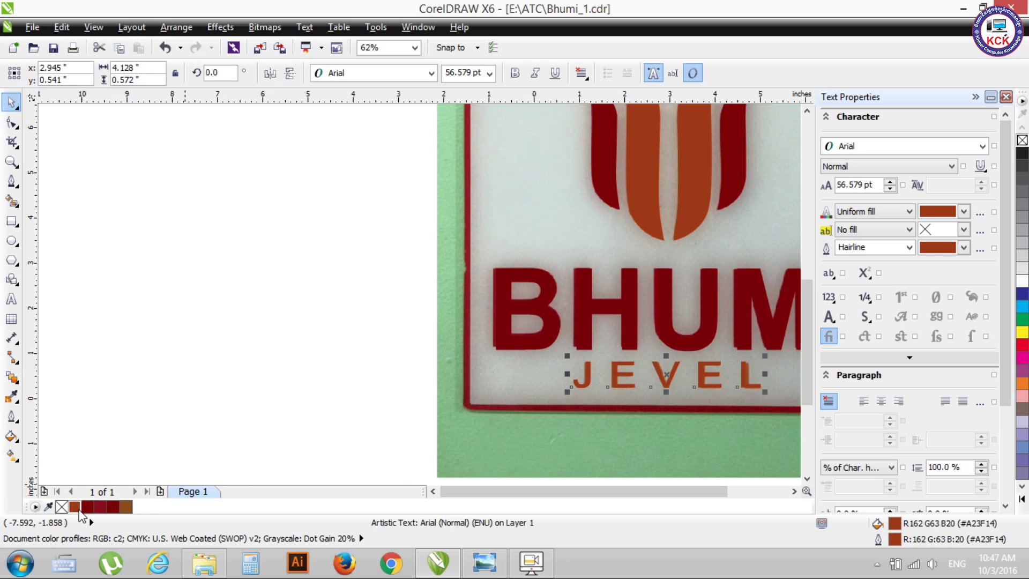
{"action": "left_click", "coordinate": [249, 336]}
{"action": "scroll", "coordinate": [513, 236], "scroll_direction": "down", "scroll_amount": 1}
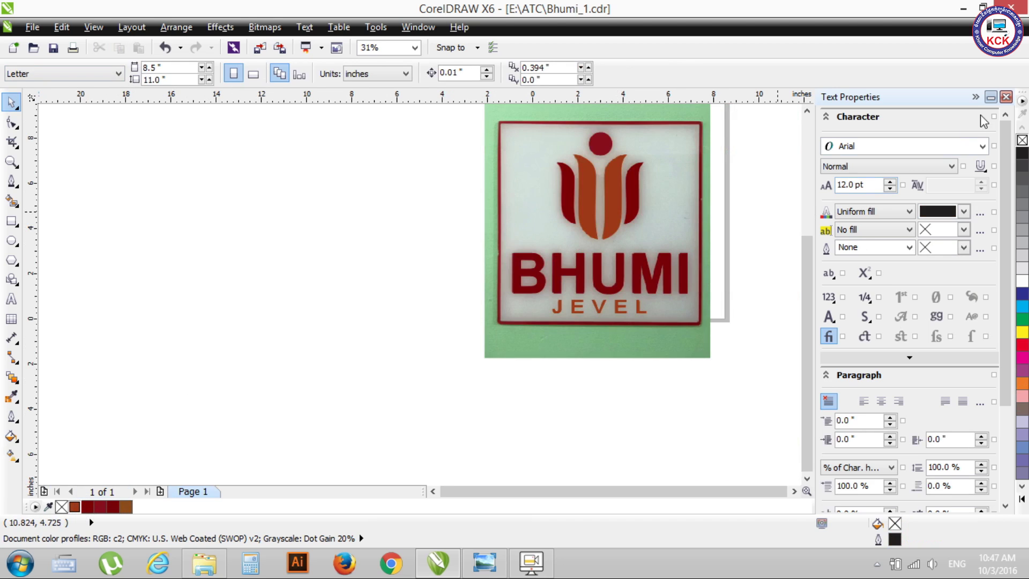
Select the seven logo pieces, move them left off the photo, and group them
{"action": "left_click", "coordinate": [1005, 98]}
{"action": "left_click_drag", "start_coordinate": [569, 127], "coordinate": [840, 349]}
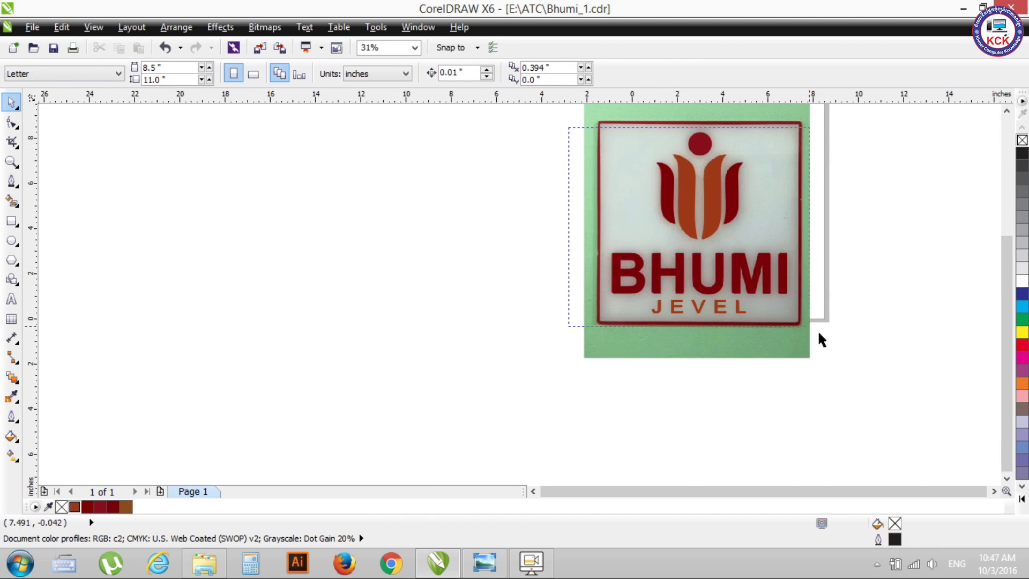
{"action": "left_click_drag", "start_coordinate": [705, 189], "coordinate": [317, 261]}
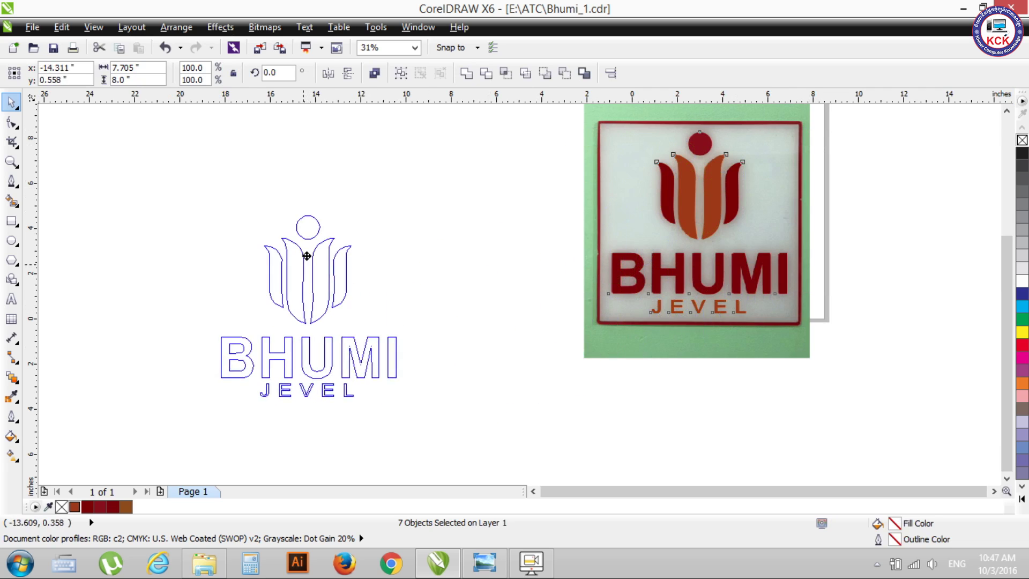
{"action": "left_click", "coordinate": [182, 208]}
{"action": "left_click_drag", "start_coordinate": [75, 154], "coordinate": [466, 440]}
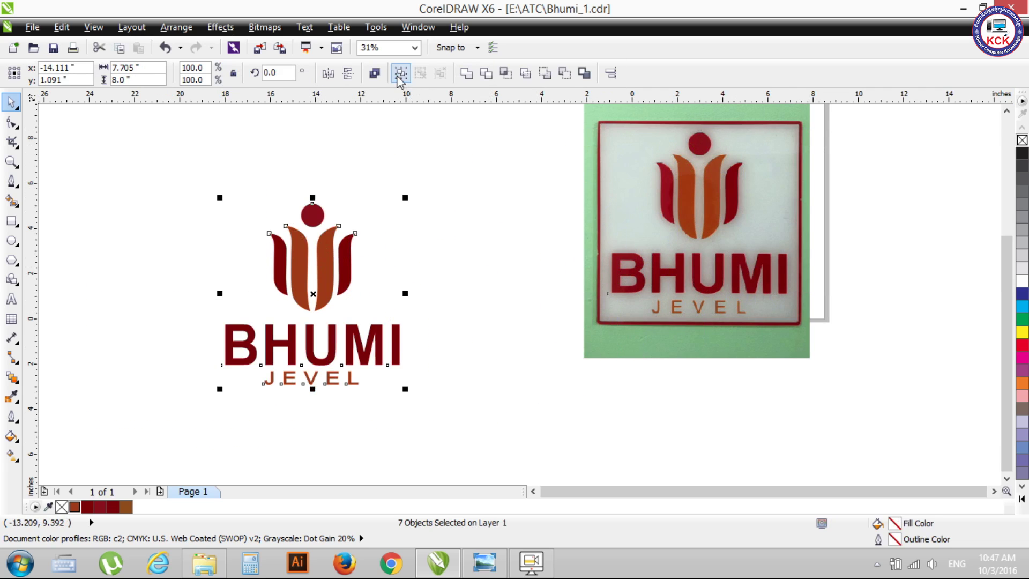
{"action": "left_click", "coordinate": [401, 73]}
{"action": "left_click", "coordinate": [427, 268]}
Reposition the logo group to the left of the reference photo
{"action": "scroll", "coordinate": [320, 263], "scroll_direction": "up", "scroll_amount": 1}
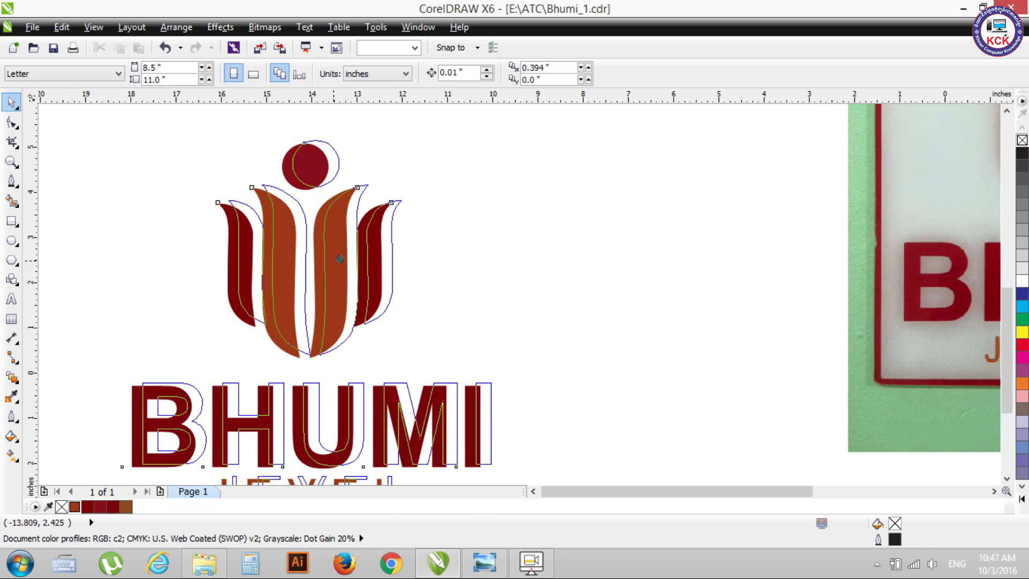
{"action": "left_click_drag", "start_coordinate": [320, 264], "coordinate": [400, 219]}
{"action": "left_click", "coordinate": [585, 255]}
{"action": "scroll", "coordinate": [585, 261], "scroll_direction": "down", "scroll_amount": 1}
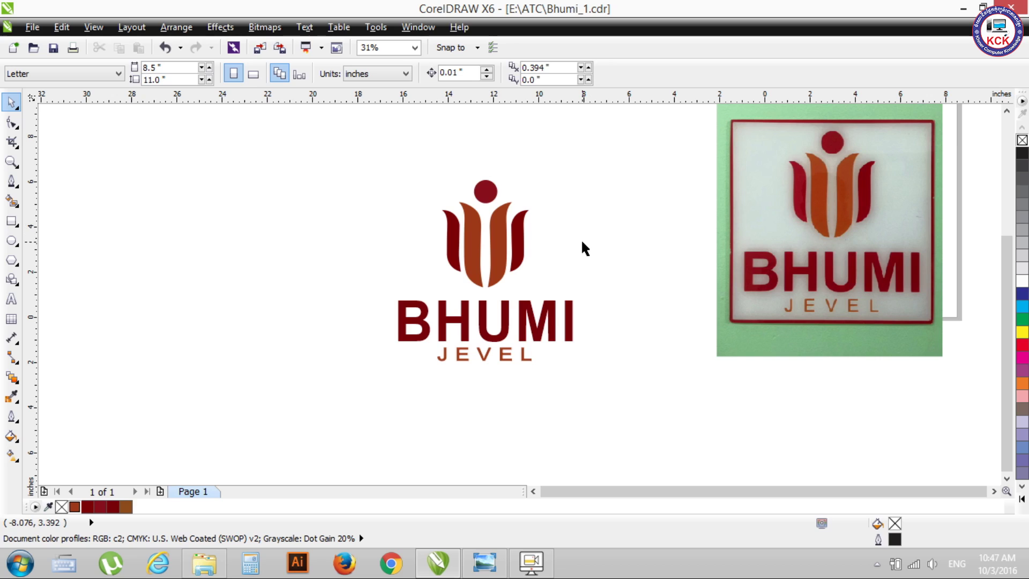
{"action": "left_click_drag", "start_coordinate": [491, 242], "coordinate": [379, 215]}
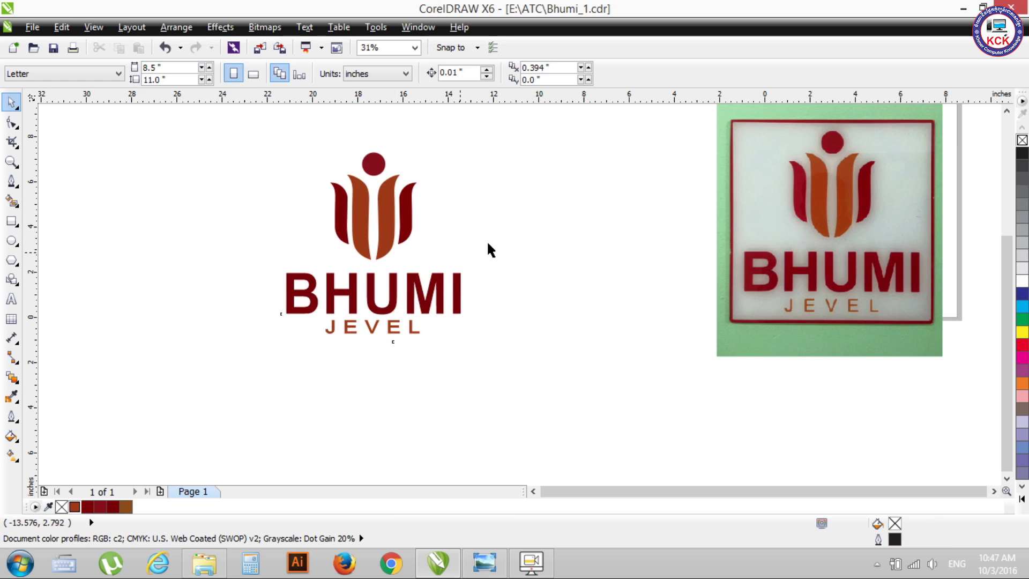
Unlock and delete the reference photo, then shift the logo group further left
{"action": "right_click", "coordinate": [834, 263]}
{"action": "left_click", "coordinate": [839, 267]}
{"action": "left_click", "coordinate": [771, 269]}
{"action": "key", "text": "Delete"}
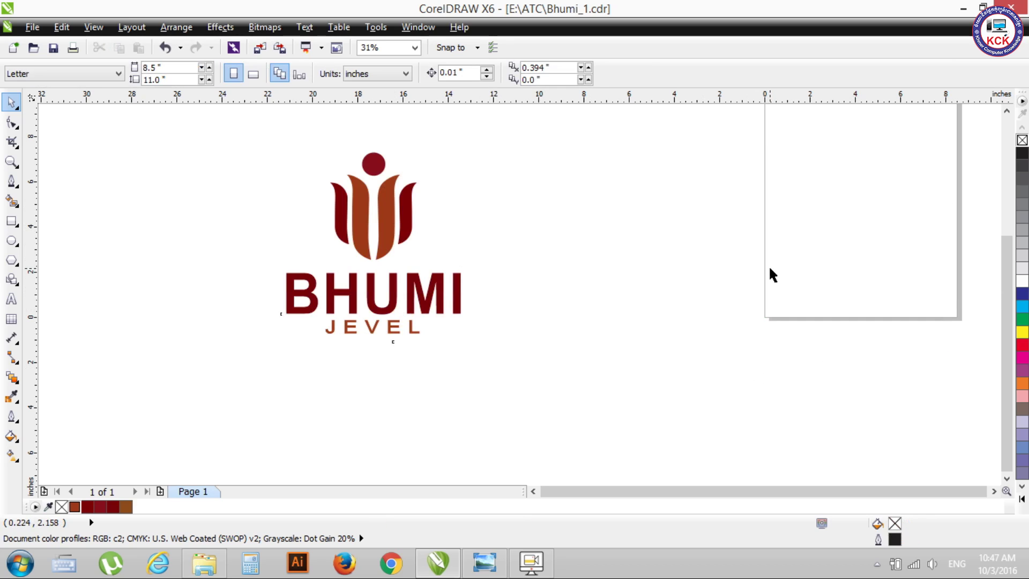
{"action": "left_click_drag", "start_coordinate": [419, 209], "coordinate": [376, 215]}
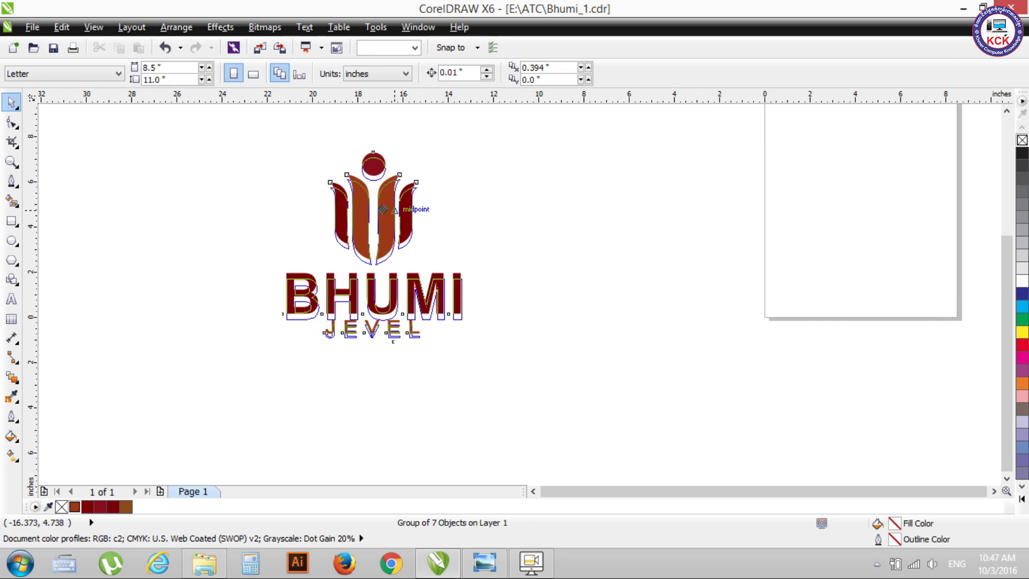
Draw a white, outline-free rectangle to the right of the logo
{"action": "left_click", "coordinate": [12, 221]}
{"action": "left_click_drag", "start_coordinate": [586, 141], "coordinate": [783, 359]}
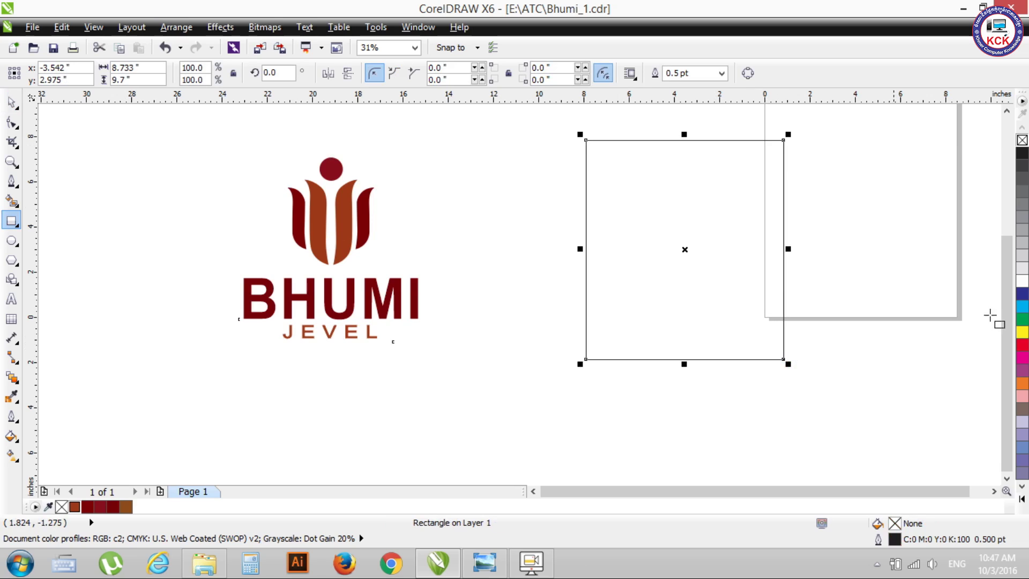
{"action": "left_click", "coordinate": [1022, 279]}
{"action": "right_click", "coordinate": [1022, 141]}
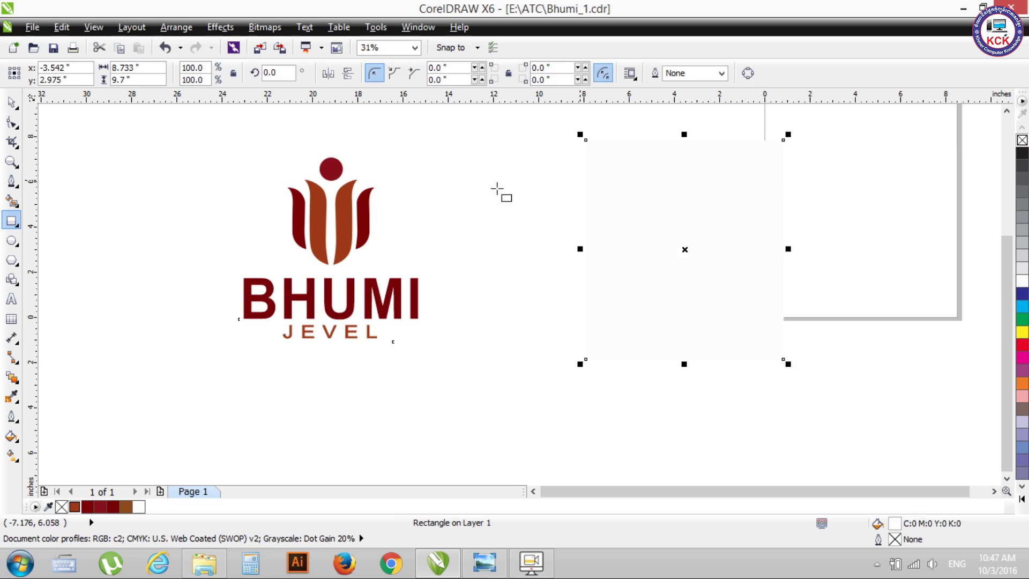
Move the logo group onto the white rectangle, bring it to front, and nudge it right
{"action": "left_click", "coordinate": [11, 101]}
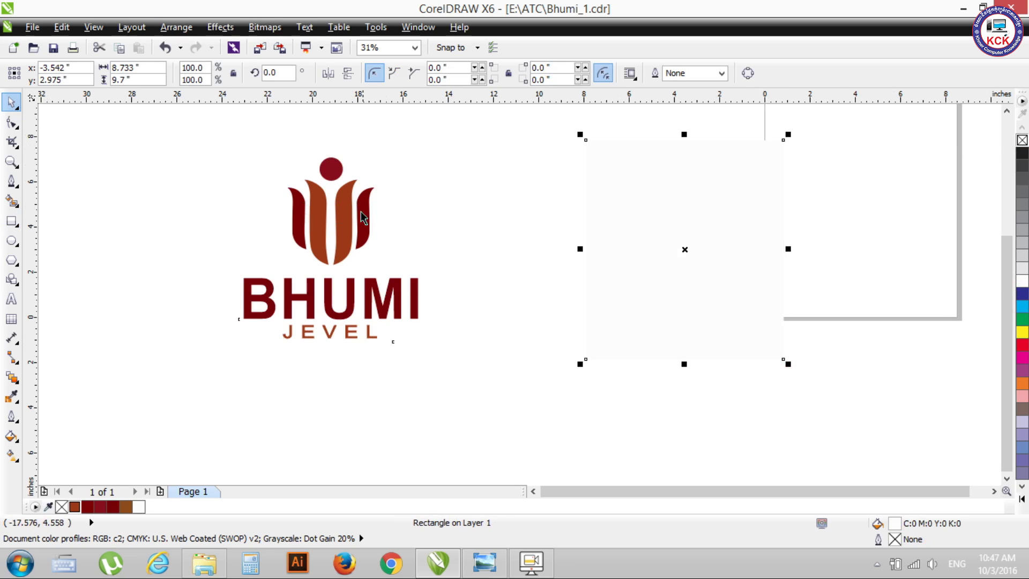
{"action": "left_click_drag", "start_coordinate": [362, 217], "coordinate": [715, 207]}
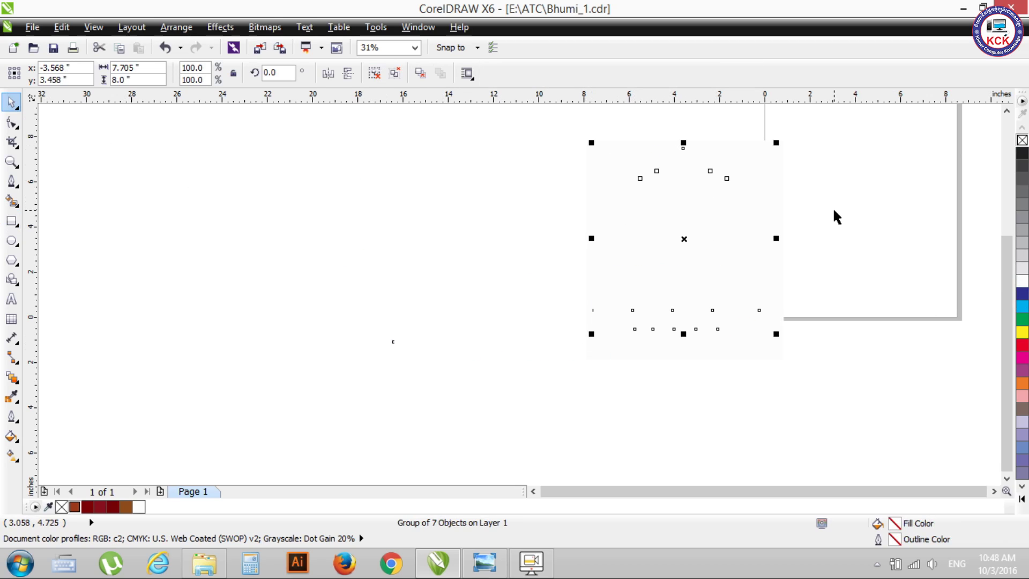
{"action": "key", "text": "shift+Page_Up"}
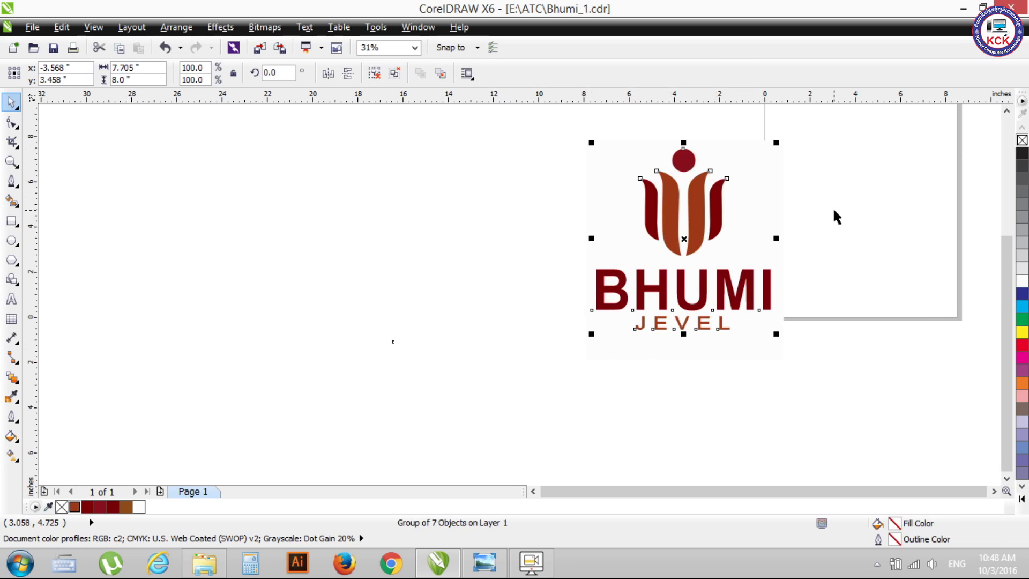
{"action": "left_click", "coordinate": [833, 215]}
{"action": "left_click", "coordinate": [705, 221]}
{"action": "left_click_drag", "start_coordinate": [706, 221], "coordinate": [706, 222]}
{"action": "left_click", "coordinate": [184, 270]}
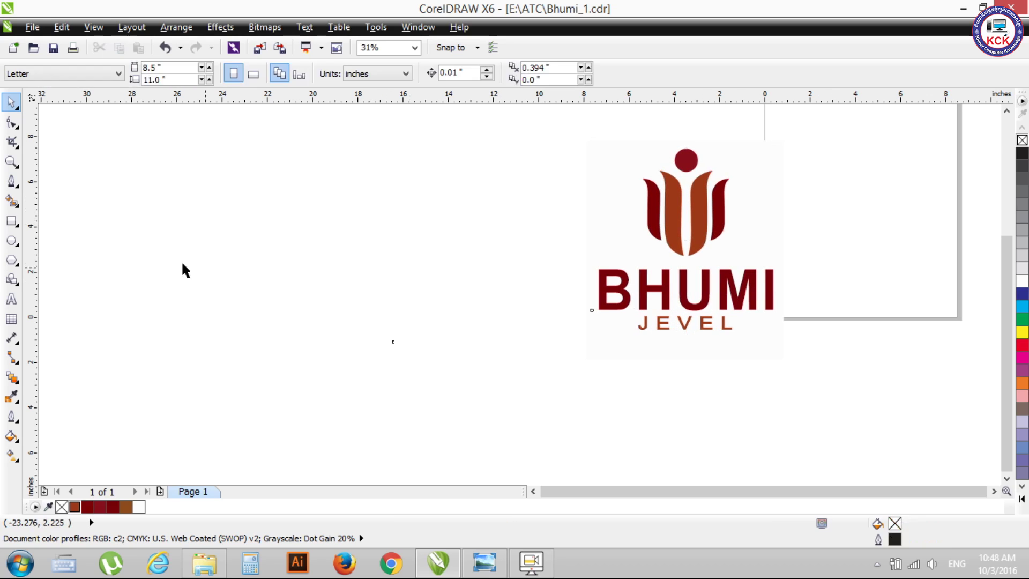
Draw a large green, outline-free square left of the logo
{"action": "left_click", "coordinate": [12, 221]}
{"action": "left_click_drag", "start_coordinate": [206, 147], "coordinate": [520, 460]}
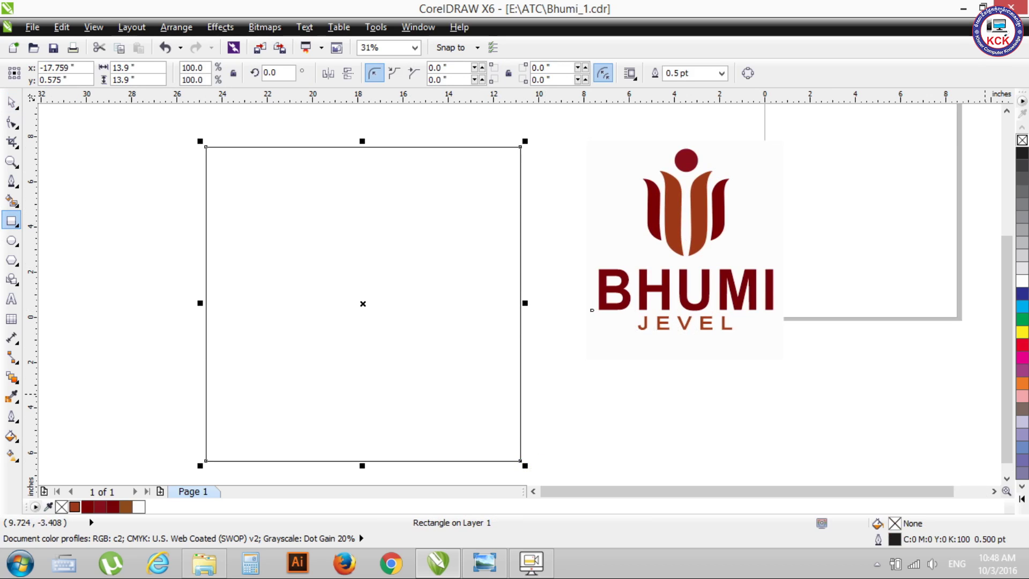
{"action": "left_click", "coordinate": [1022, 320]}
{"action": "right_click", "coordinate": [1022, 140]}
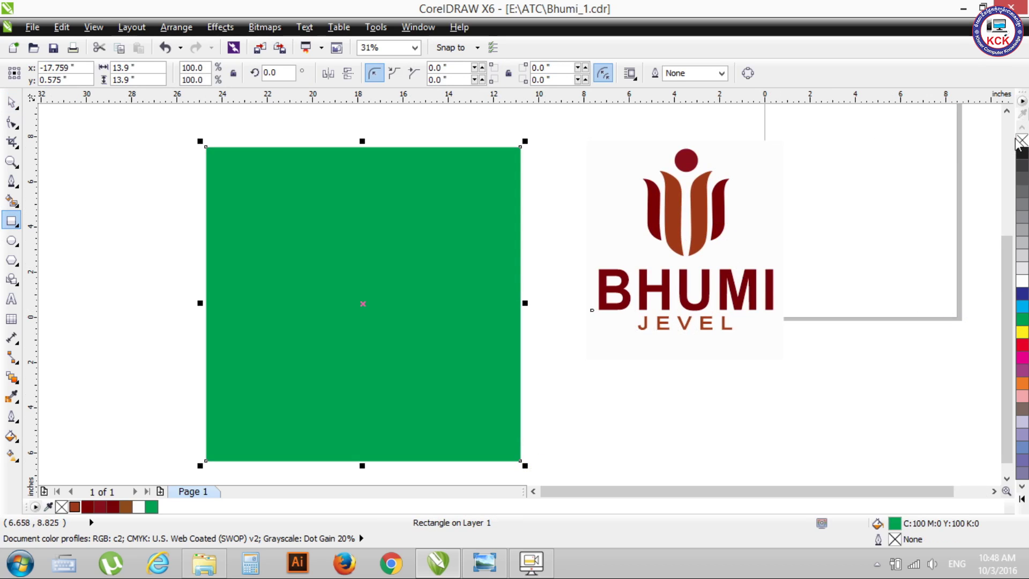
Move the whole logo onto the green square
{"action": "left_click", "coordinate": [11, 102]}
{"action": "mouse_move", "coordinate": [565, 117]}
{"action": "left_mouse_down"}
{"action": "mouse_move", "coordinate": [814, 341]}
{"action": "mouse_move", "coordinate": [834, 375]}
{"action": "left_mouse_up"}
{"action": "mouse_move", "coordinate": [632, 202]}
{"action": "left_mouse_down"}
{"action": "mouse_move", "coordinate": [374, 315]}
{"action": "mouse_move", "coordinate": [302, 251]}
{"action": "left_mouse_up"}
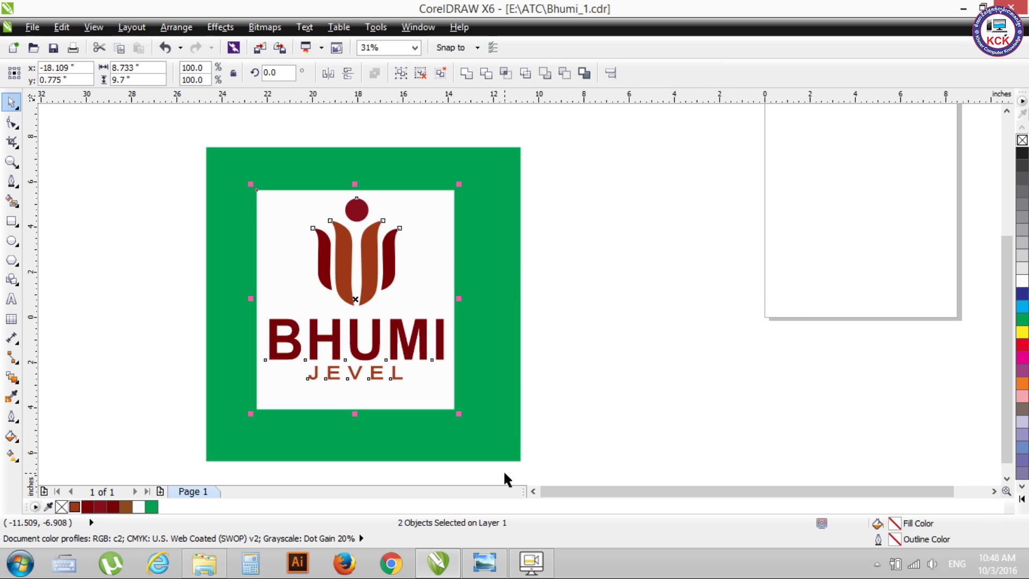
{"action": "left_click", "coordinate": [676, 312]}
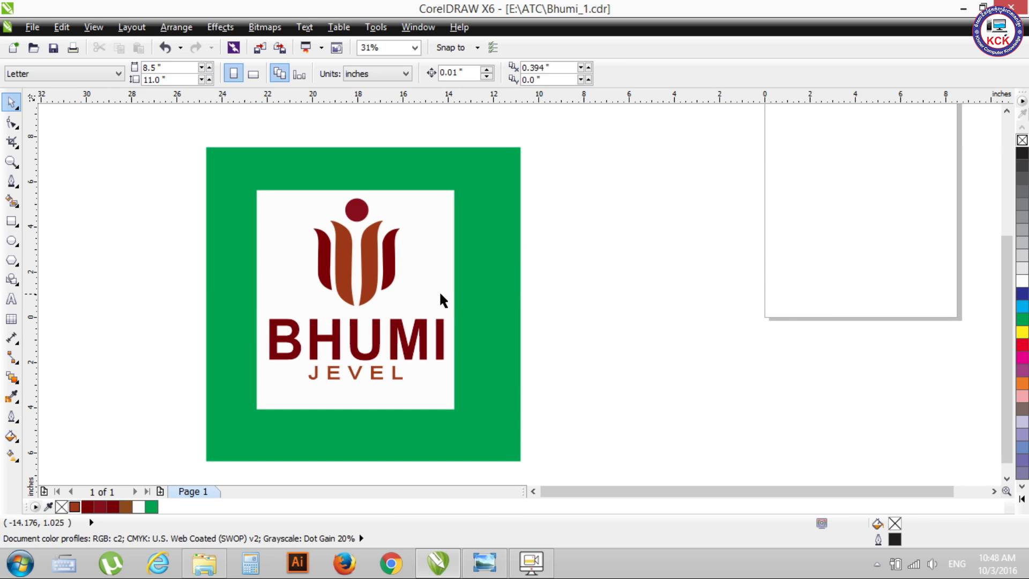
Delete the green square and reposition the white background behind the logo
{"action": "left_click", "coordinate": [386, 243]}
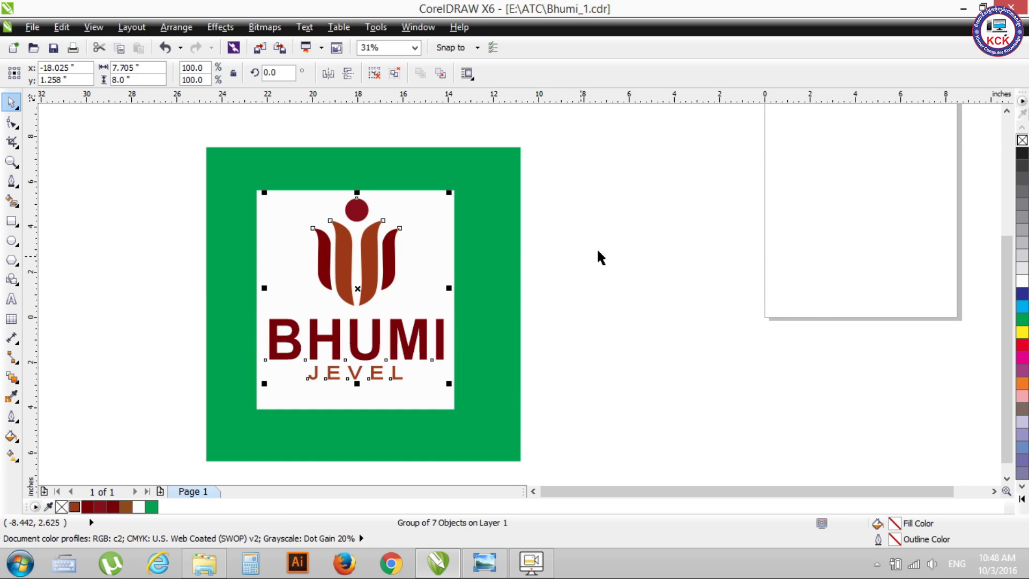
{"action": "left_click", "coordinate": [661, 241]}
{"action": "left_click", "coordinate": [490, 245]}
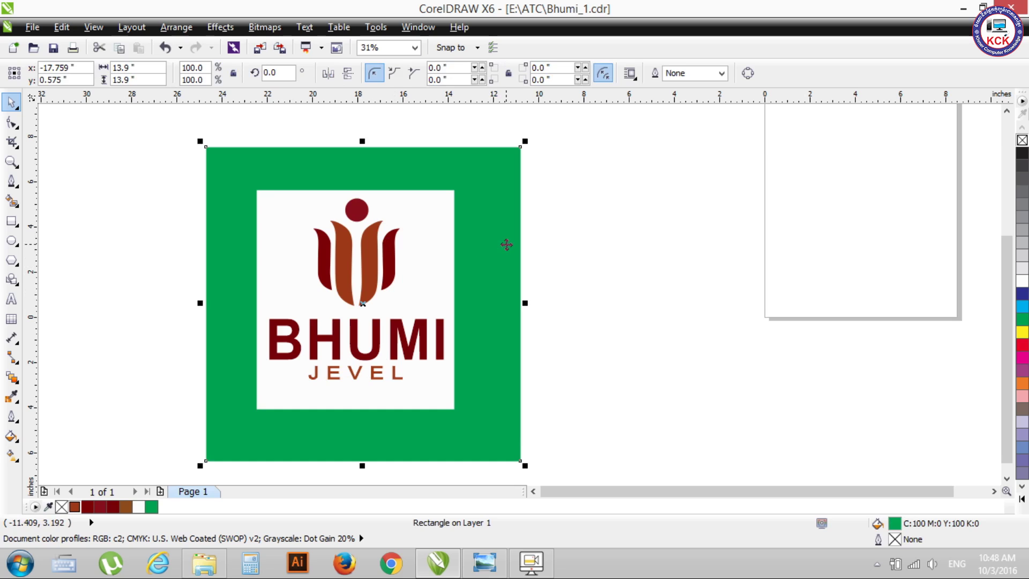
{"action": "key", "text": "Delete"}
{"action": "left_click", "coordinate": [354, 252]}
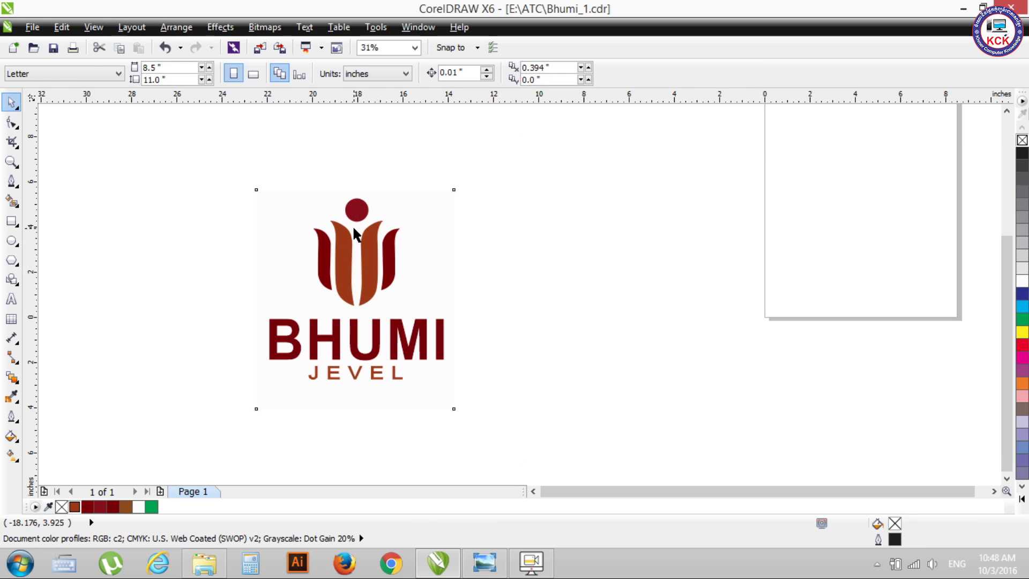
{"action": "left_click_drag", "start_coordinate": [356, 257], "coordinate": [810, 222]}
{"action": "left_click_drag", "start_coordinate": [255, 240], "coordinate": [466, 413]}
{"action": "left_click", "coordinate": [883, 223]}
{"action": "left_click", "coordinate": [279, 192]}
Drag the logo group onto Page 1 and adjust it to the page centre
{"action": "left_click_drag", "start_coordinate": [222, 185], "coordinate": [490, 422]}
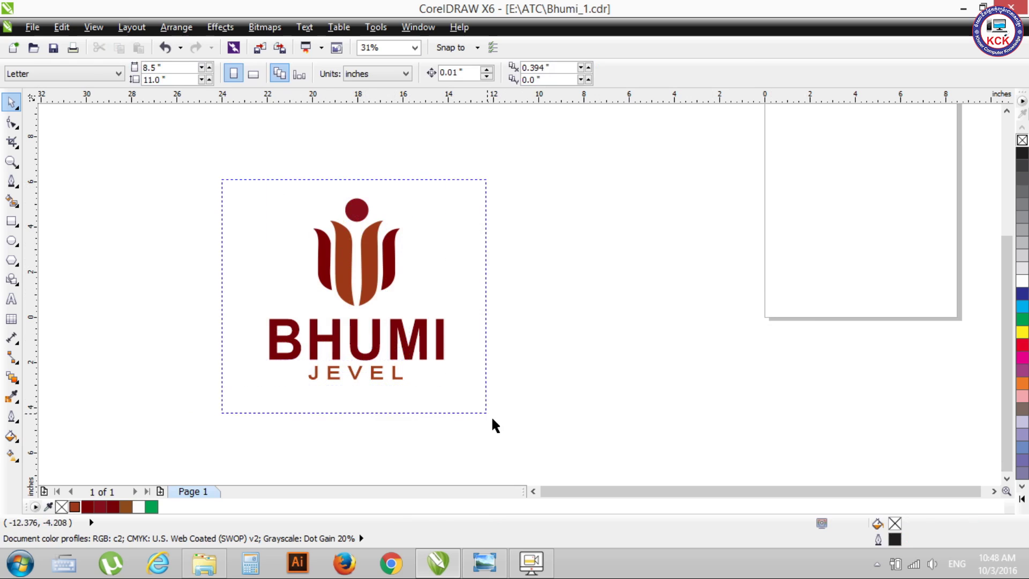
{"action": "mouse_move", "coordinate": [370, 236]}
{"action": "left_mouse_down"}
{"action": "mouse_move", "coordinate": [878, 177]}
{"action": "mouse_move", "coordinate": [866, 146]}
{"action": "left_mouse_up"}
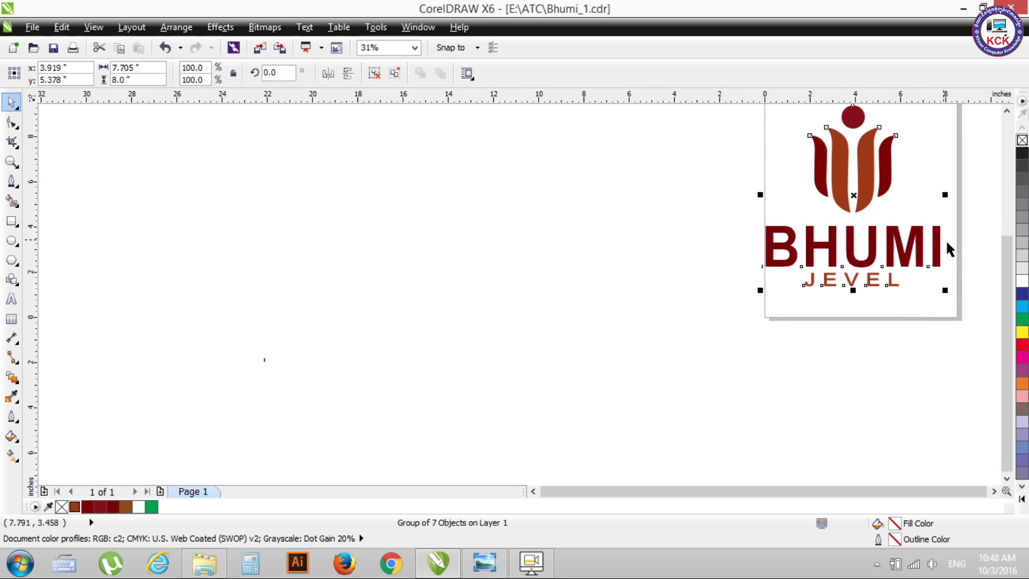
{"action": "scroll", "coordinate": [998, 285], "scroll_direction": "up", "scroll_amount": 2}
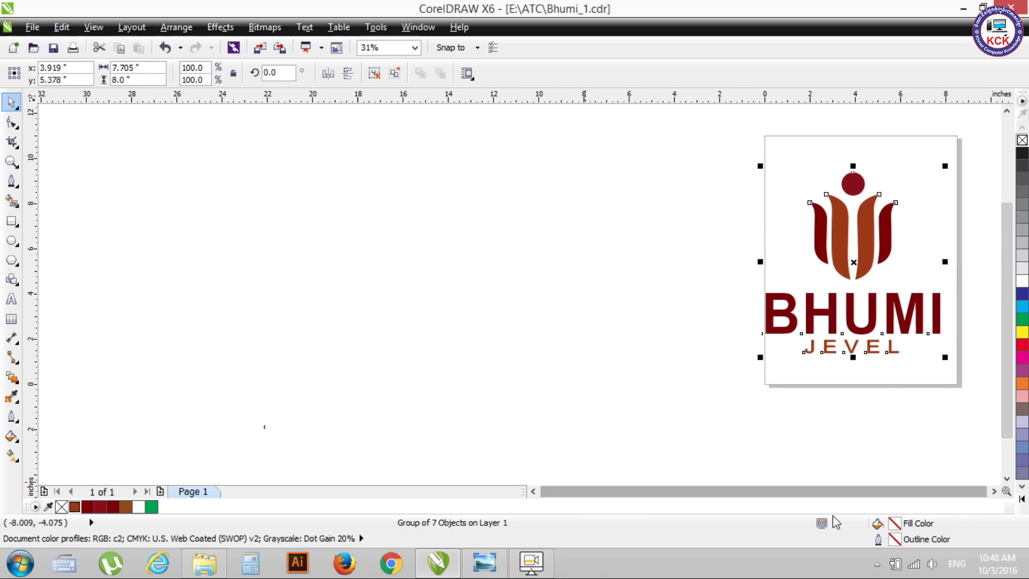
{"action": "scroll", "coordinate": [987, 491], "scroll_direction": "right", "scroll_amount": 2}
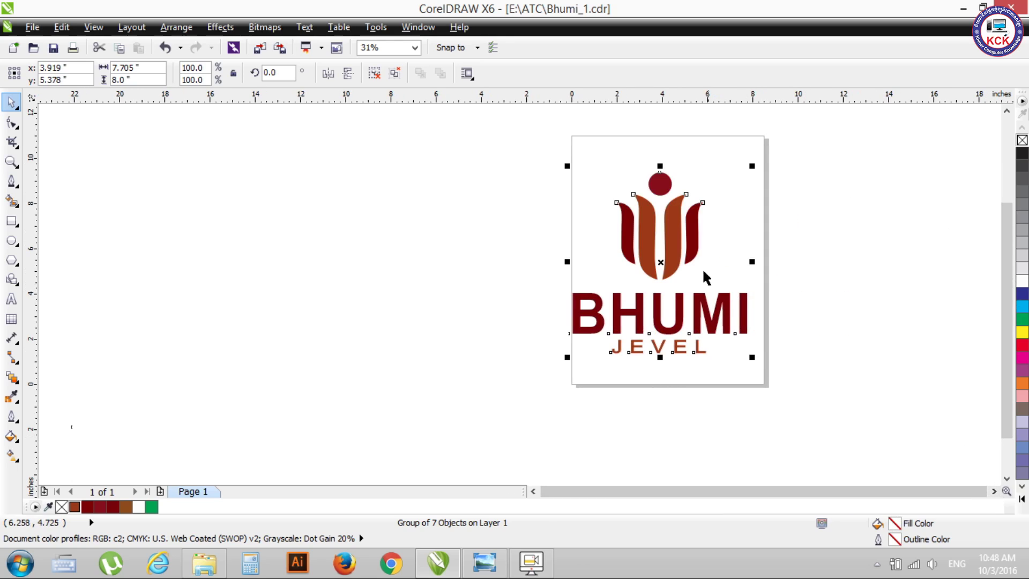
{"action": "left_click_drag", "start_coordinate": [676, 236], "coordinate": [687, 230]}
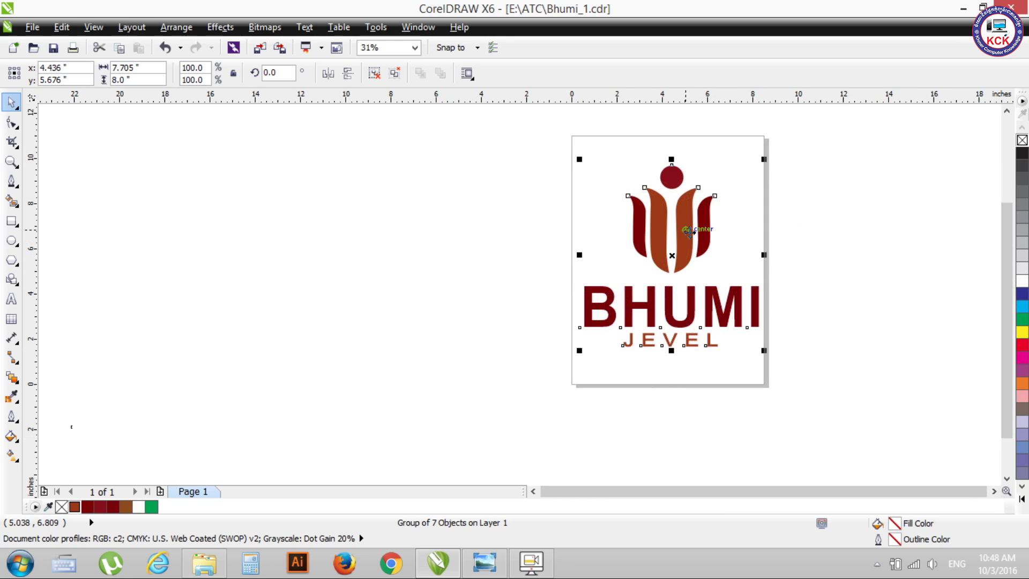
{"action": "left_click", "coordinate": [839, 252]}
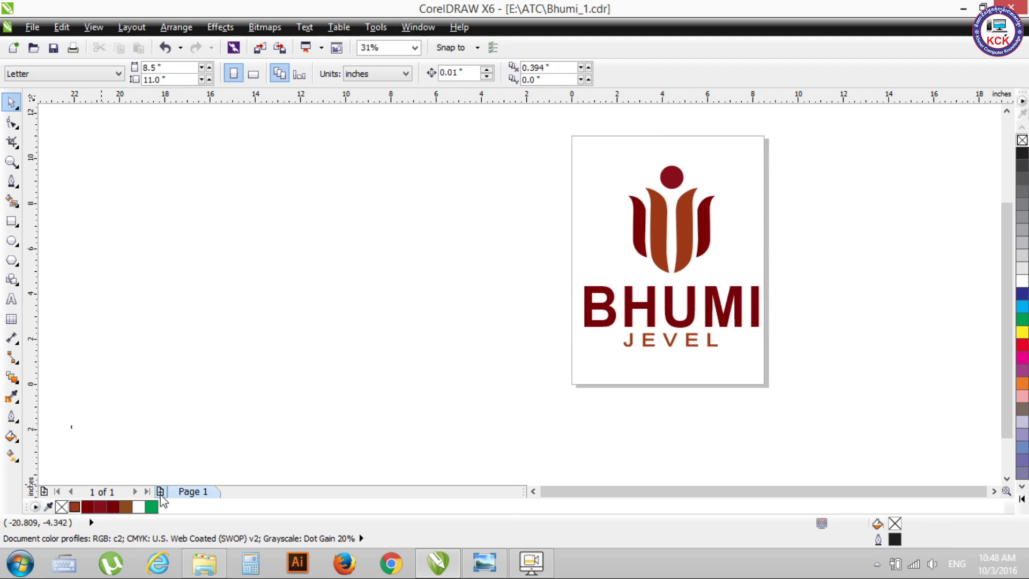
Insert one new page after Page 1 and switch to the empty Page 2
{"action": "left_click", "coordinate": [147, 28]}
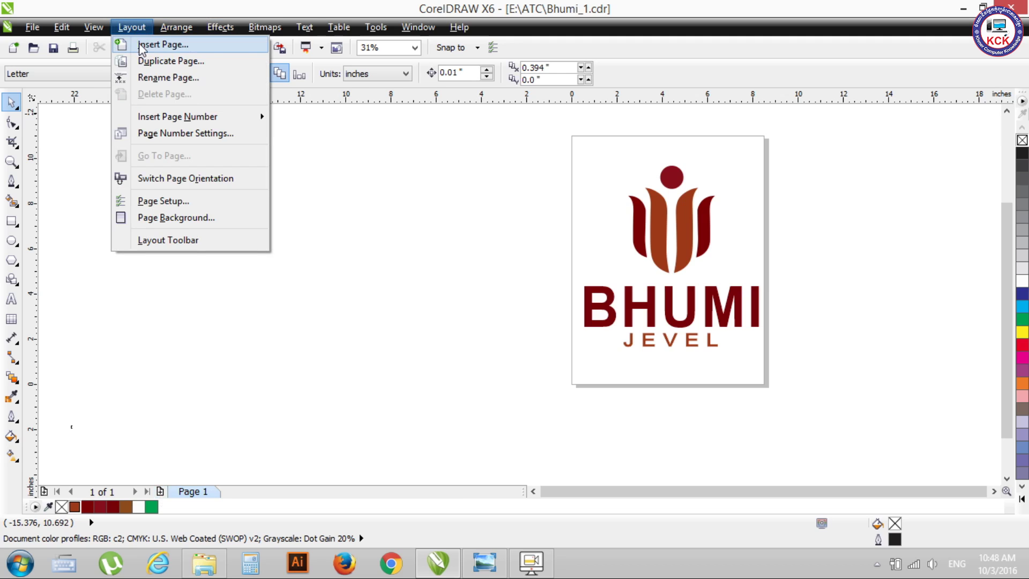
{"action": "left_click", "coordinate": [174, 49]}
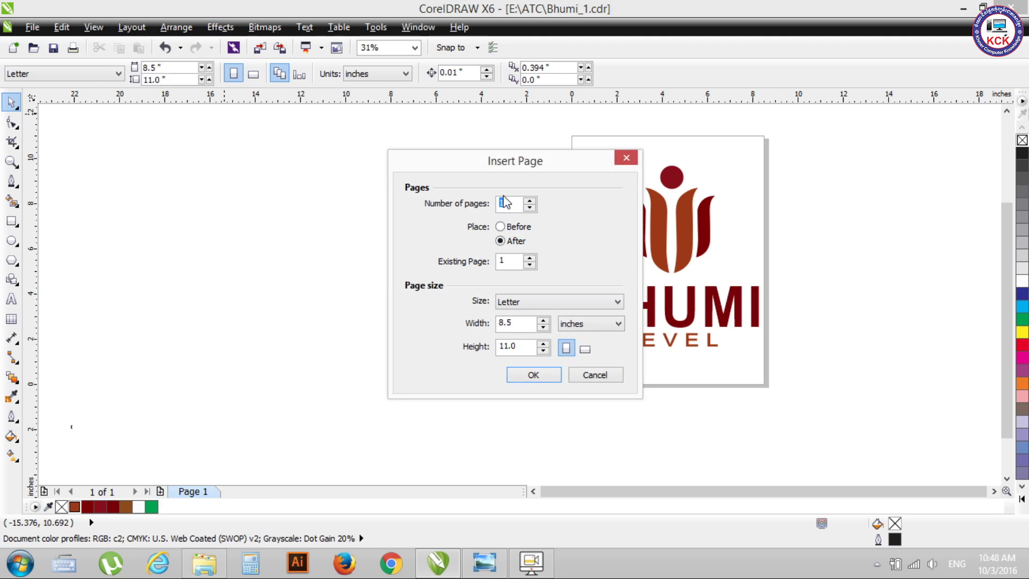
{"action": "left_click", "coordinate": [625, 159]}
{"action": "left_click", "coordinate": [161, 492]}
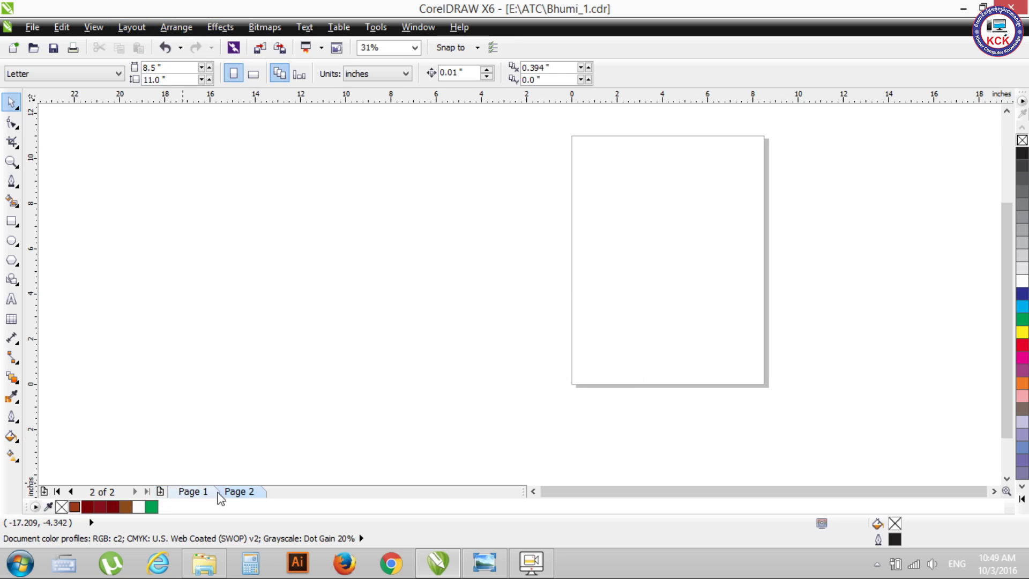
{"action": "left_click", "coordinate": [192, 494]}
{"action": "left_click", "coordinate": [240, 495]}
Glance at the Bhumi.jpg reference photo, close it, and bring up the ATC folder
{"action": "left_click", "coordinate": [484, 562]}
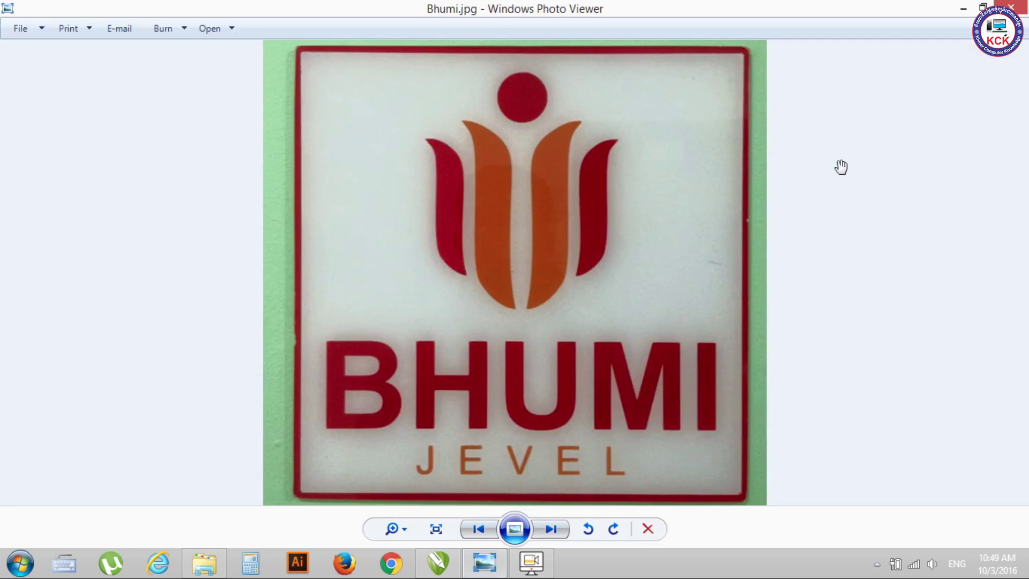
{"action": "left_click", "coordinate": [1021, 7]}
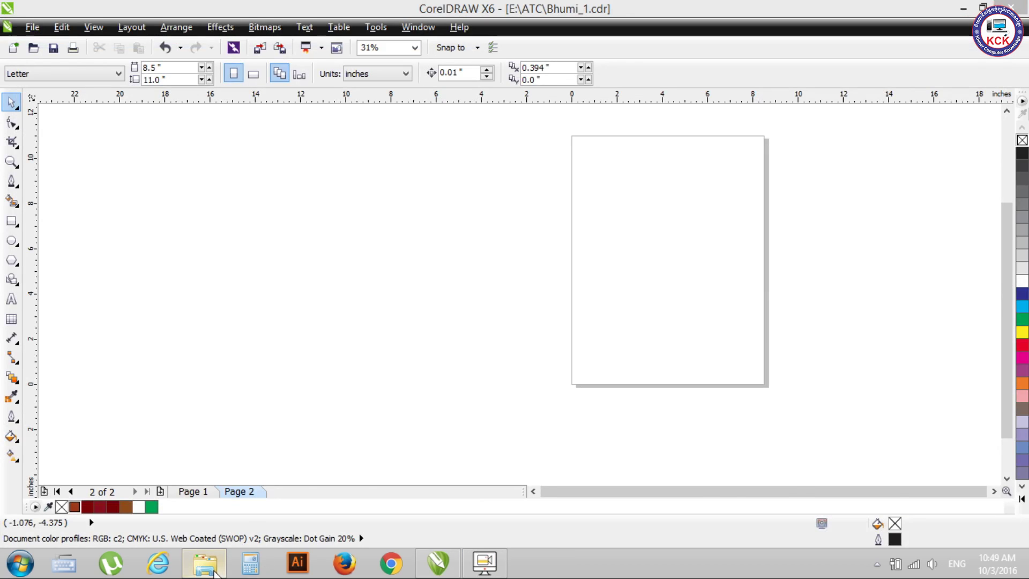
{"action": "left_click", "coordinate": [214, 571]}
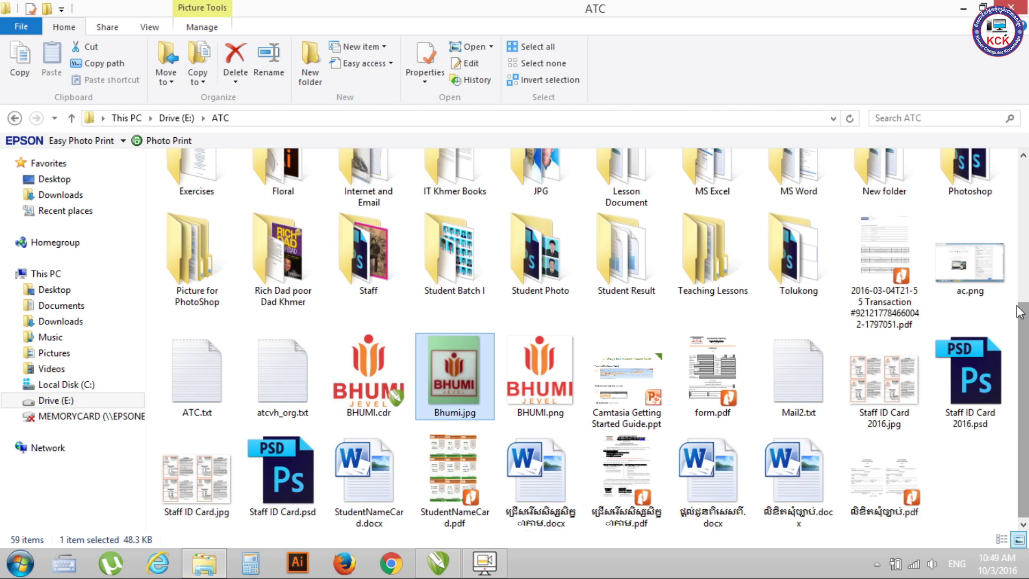
Browse from Drive (E:) into ATC and its ATC2016 Batch II and Batch III folders
{"action": "scroll", "coordinate": [1026, 339], "scroll_direction": "up", "scroll_amount": 2}
{"action": "scroll", "coordinate": [1027, 339], "scroll_direction": "up", "scroll_amount": 3}
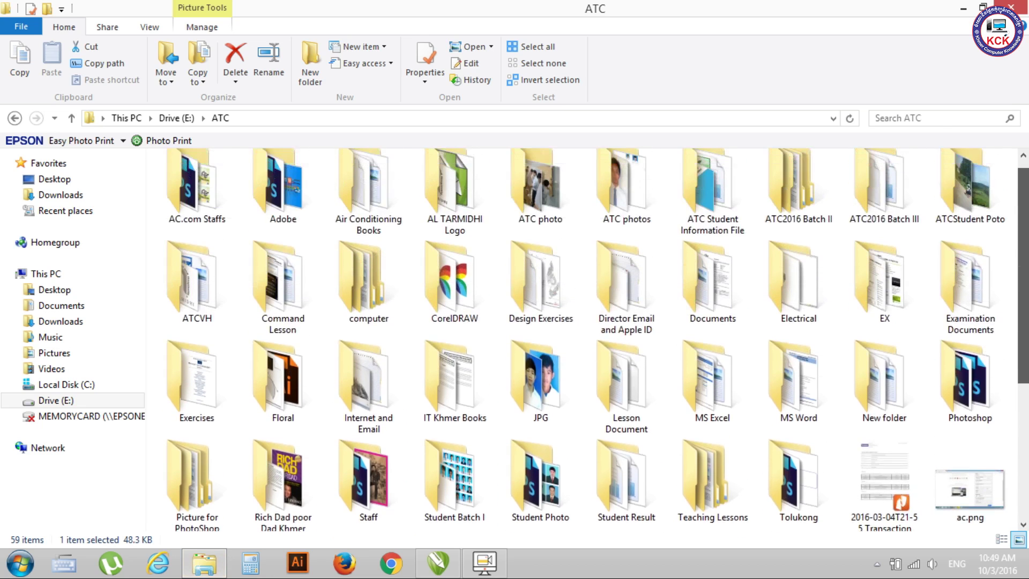
{"action": "left_click", "coordinate": [14, 118]}
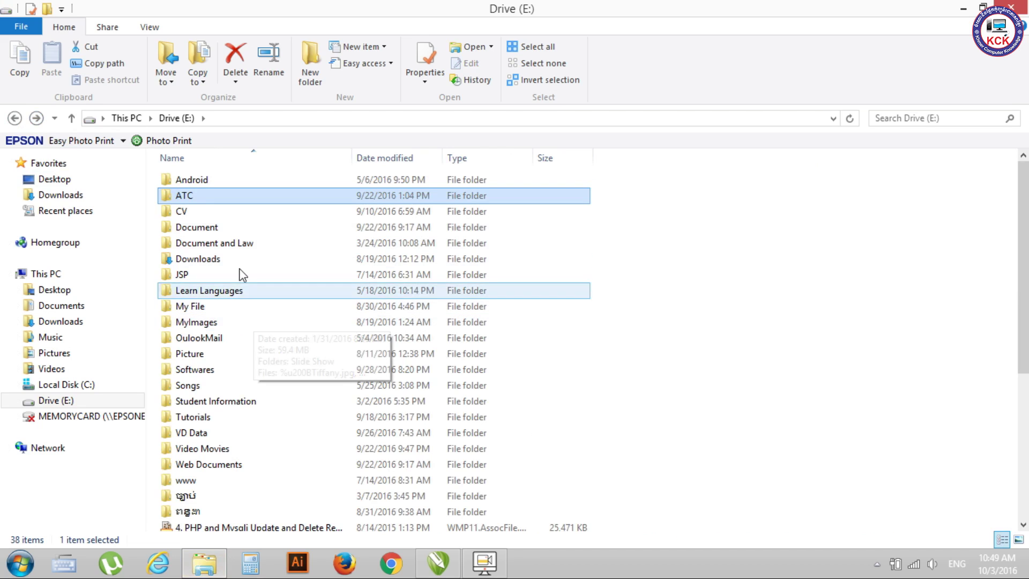
{"action": "mouse_move", "coordinate": [182, 211]}
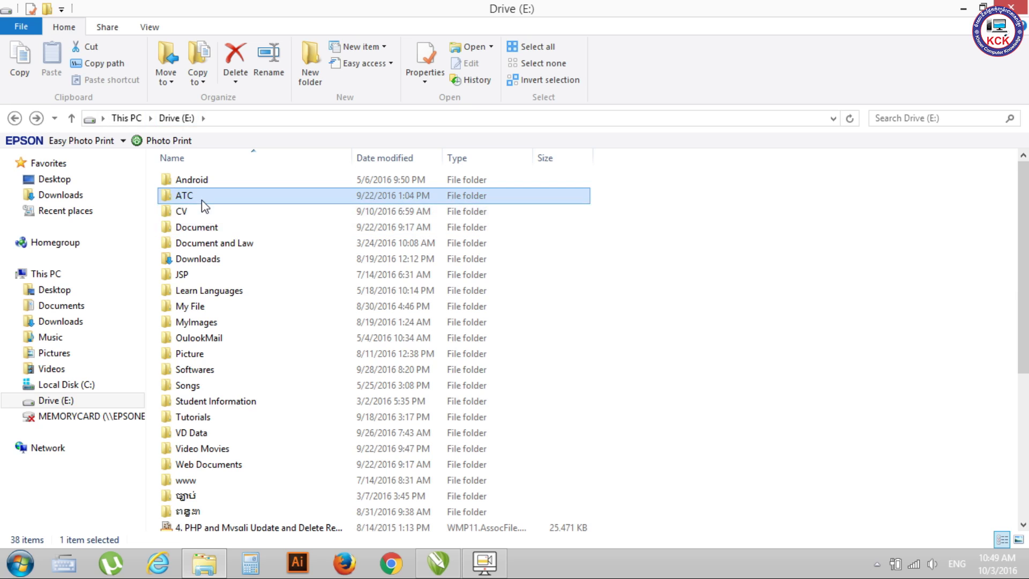
{"action": "double_click", "coordinate": [202, 200]}
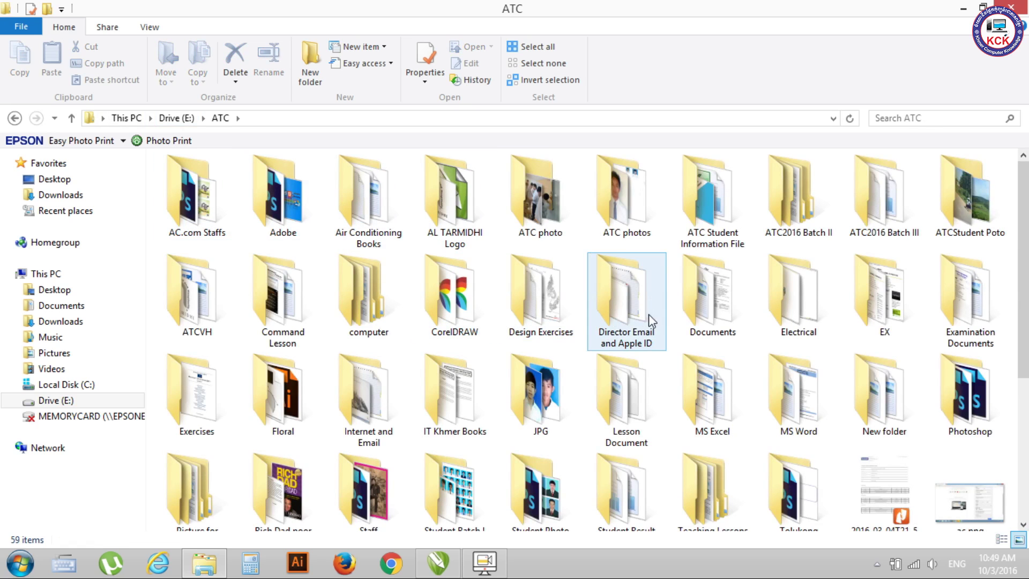
{"action": "scroll", "coordinate": [662, 310], "scroll_direction": "down", "scroll_amount": 2}
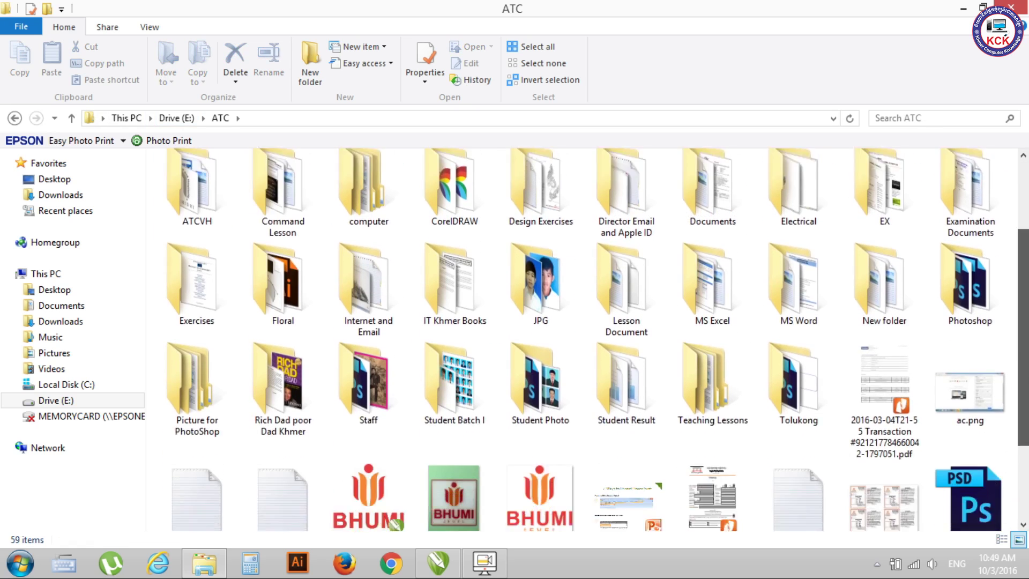
{"action": "scroll", "coordinate": [590, 340], "scroll_direction": "down", "scroll_amount": 1}
{"action": "scroll", "coordinate": [589, 340], "scroll_direction": "up", "scroll_amount": 3}
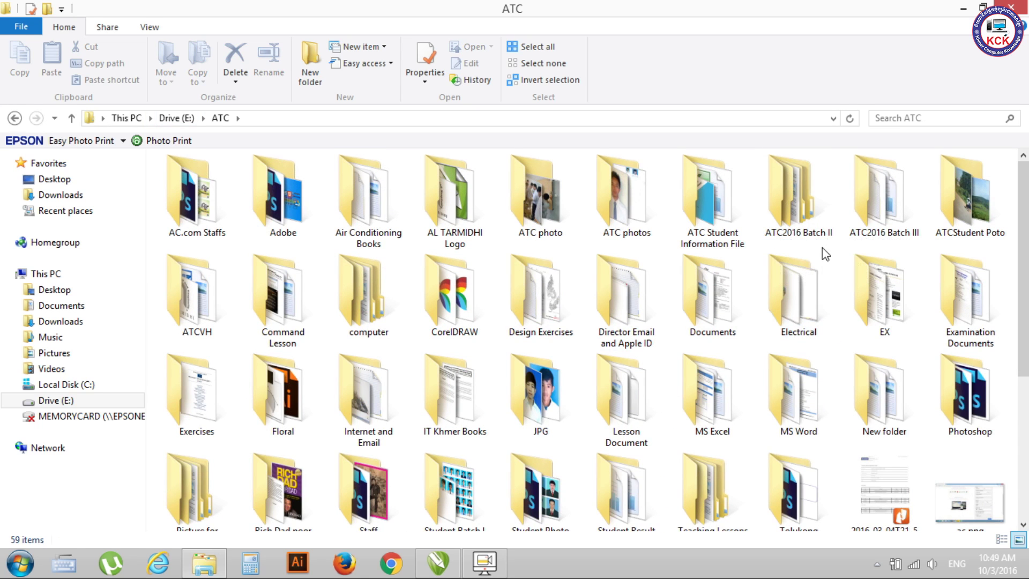
{"action": "double_click", "coordinate": [811, 230]}
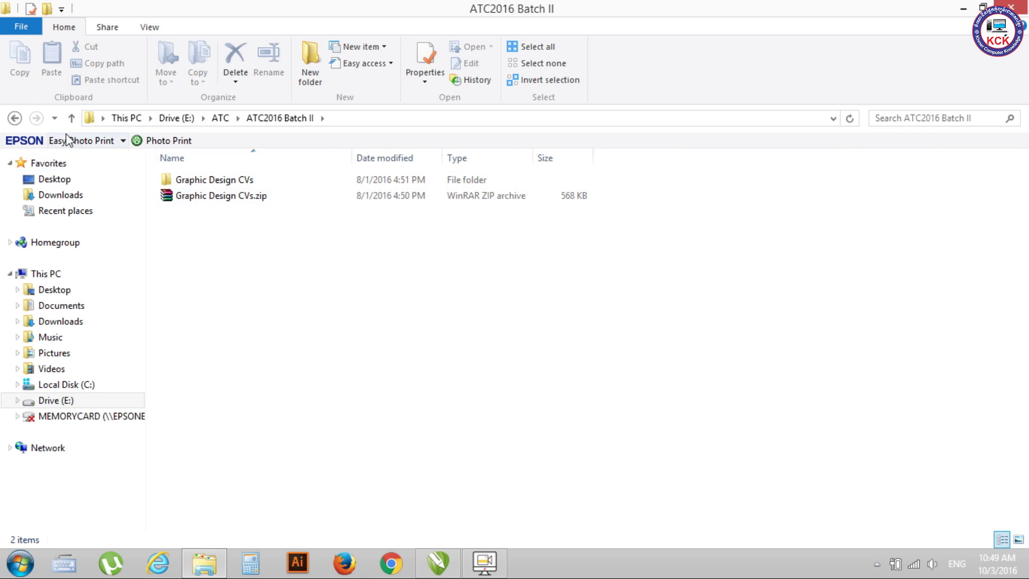
{"action": "left_click", "coordinate": [14, 118]}
{"action": "double_click", "coordinate": [885, 197]}
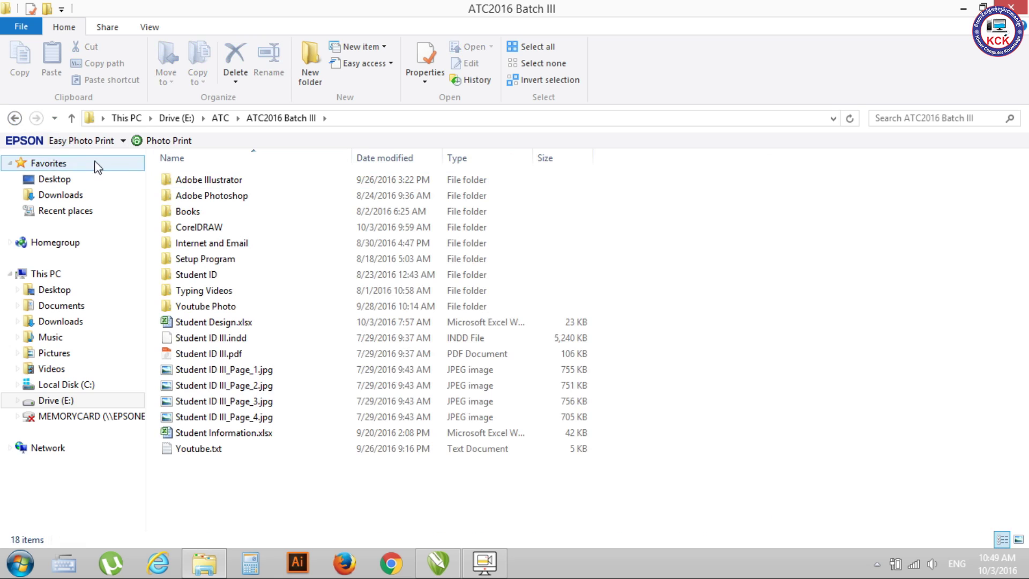
{"action": "left_click", "coordinate": [15, 118]}
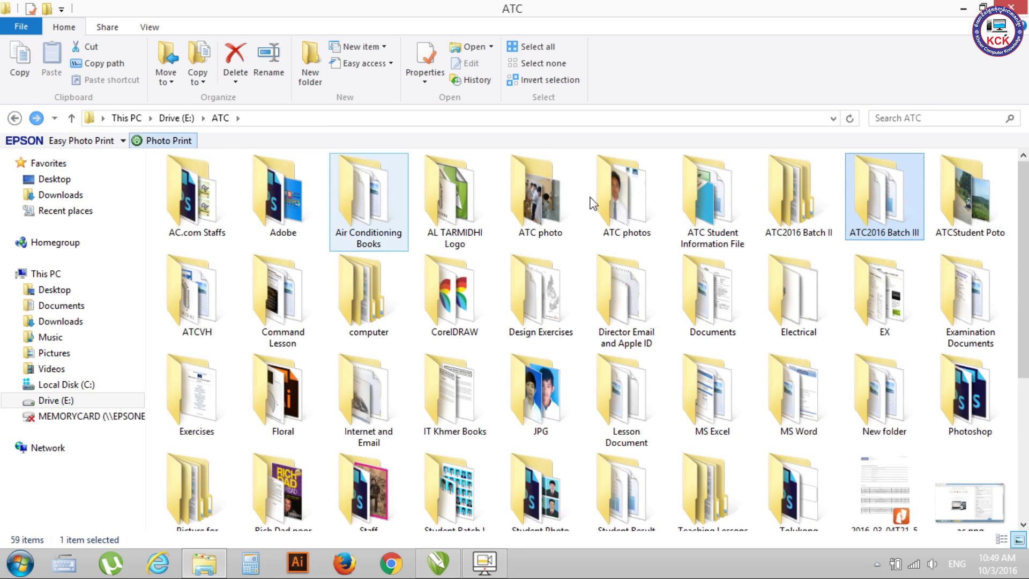
{"action": "double_click", "coordinate": [870, 203]}
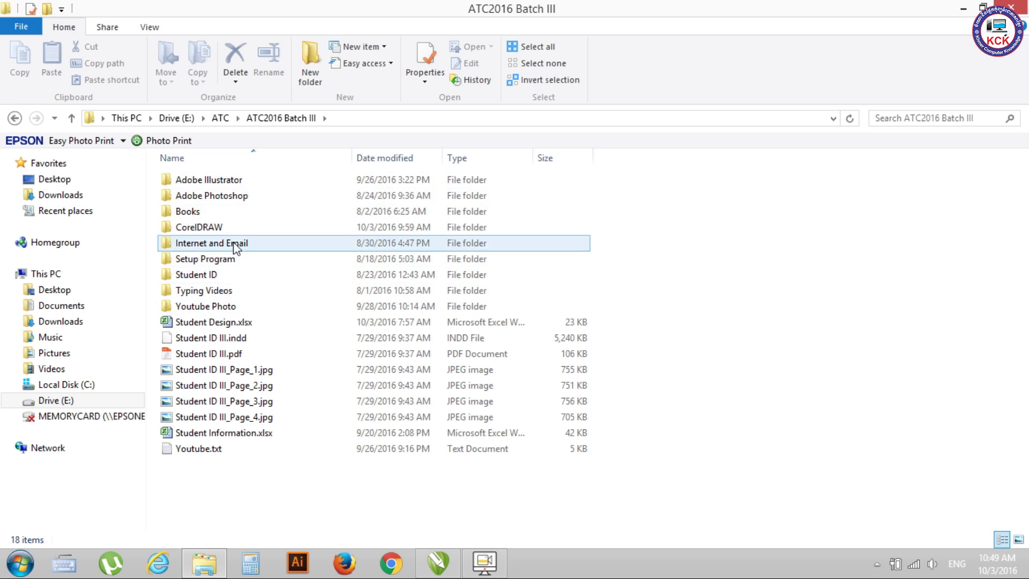
Go through Adobe Photoshop > Photoshop Exercises > Ex 05 and open logo.jpg in Photo Viewer
{"action": "double_click", "coordinate": [230, 196]}
{"action": "double_click", "coordinate": [281, 201]}
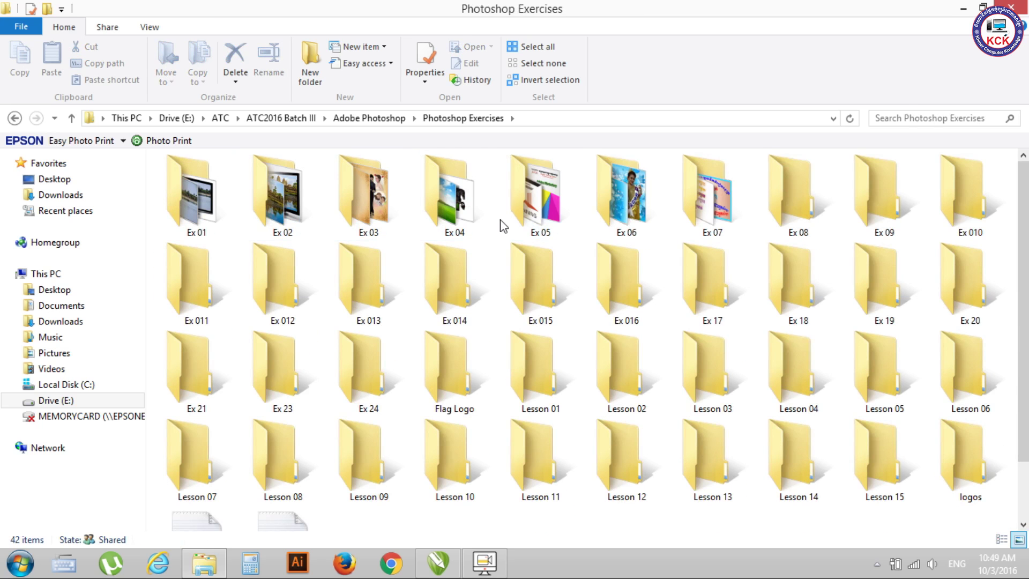
{"action": "double_click", "coordinate": [536, 212]}
{"action": "left_click", "coordinate": [220, 216]}
{"action": "double_click", "coordinate": [220, 216]}
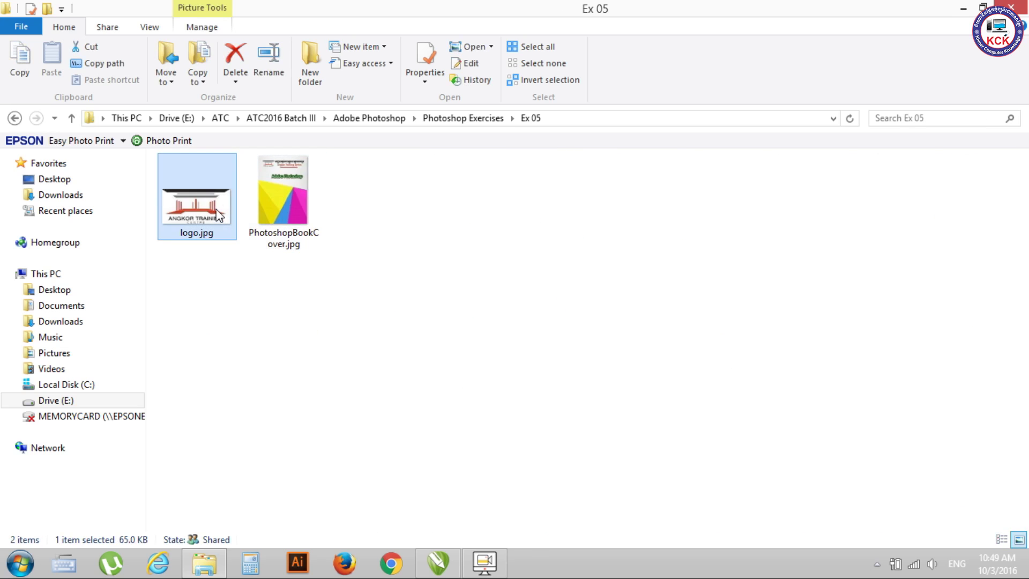
{"action": "left_click", "coordinate": [995, 4]}
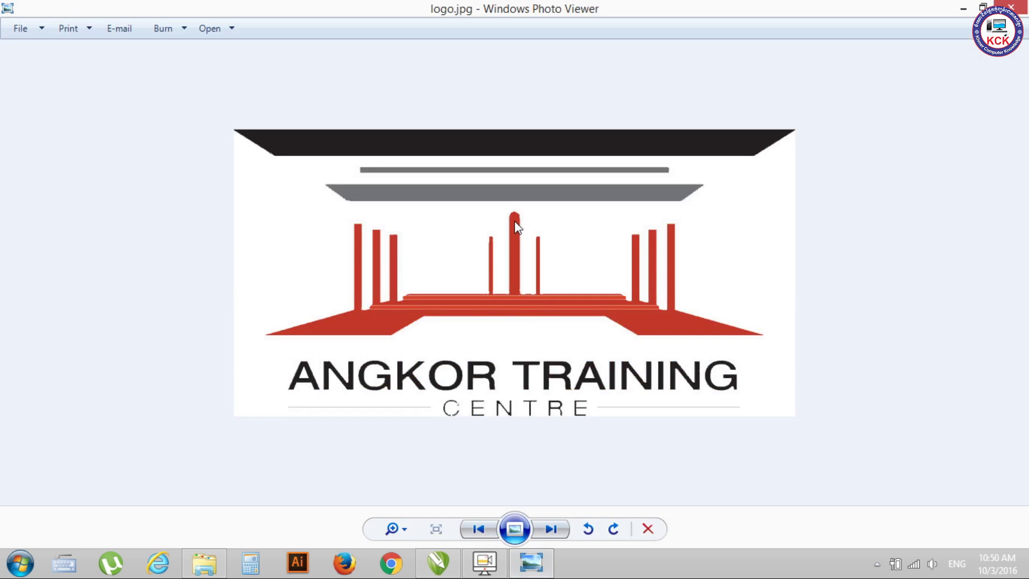
{"action": "scroll", "coordinate": [506, 245], "scroll_direction": "up", "scroll_amount": 1}
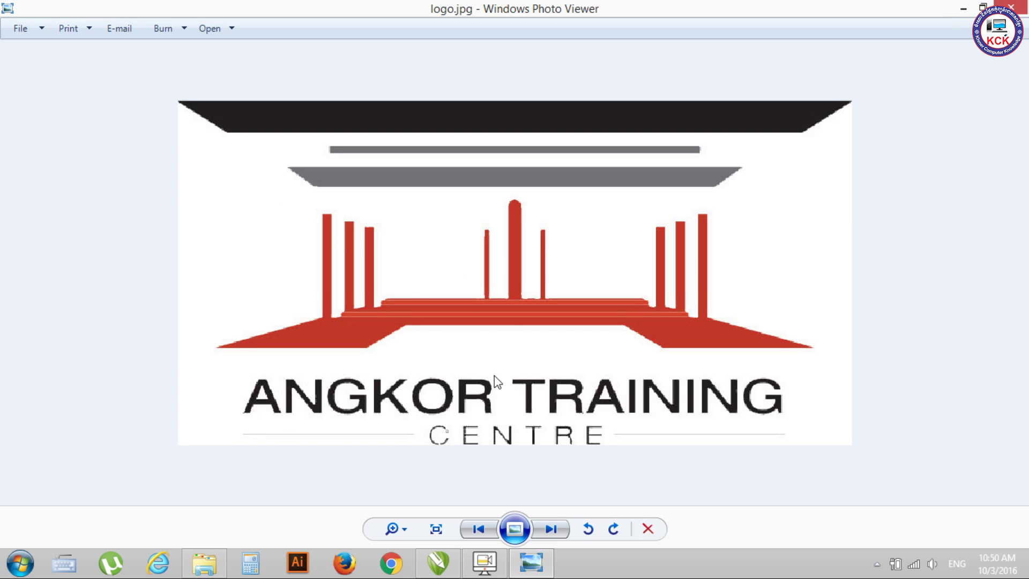
{"action": "scroll", "coordinate": [376, 318], "scroll_direction": "up", "scroll_amount": 1}
{"action": "scroll", "coordinate": [375, 319], "scroll_direction": "up", "scroll_amount": 1}
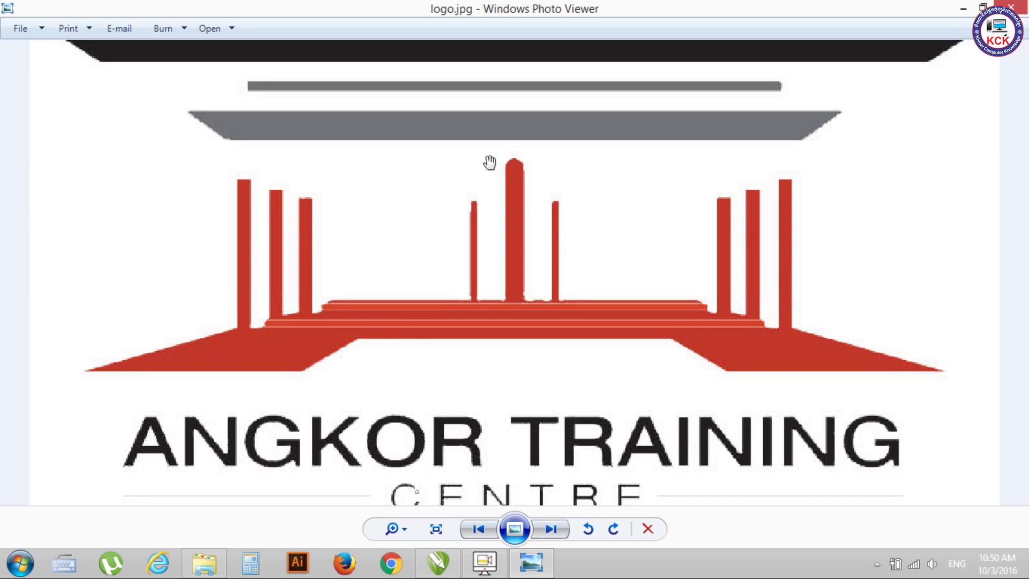
{"action": "scroll", "coordinate": [509, 167], "scroll_direction": "up", "scroll_amount": 1}
{"action": "scroll", "coordinate": [511, 166], "scroll_direction": "up", "scroll_amount": 1}
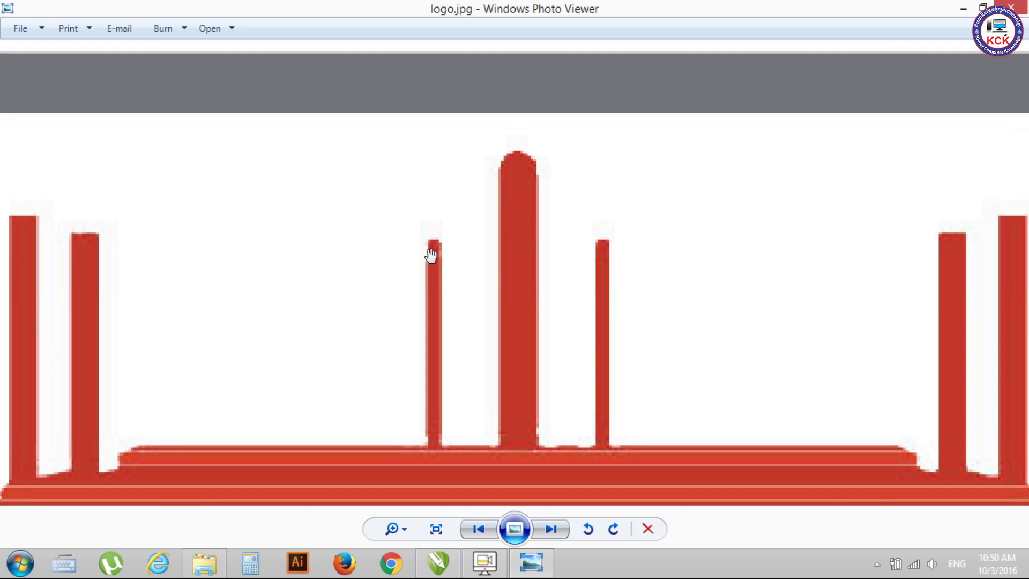
{"action": "scroll", "coordinate": [428, 245], "scroll_direction": "up", "scroll_amount": 2}
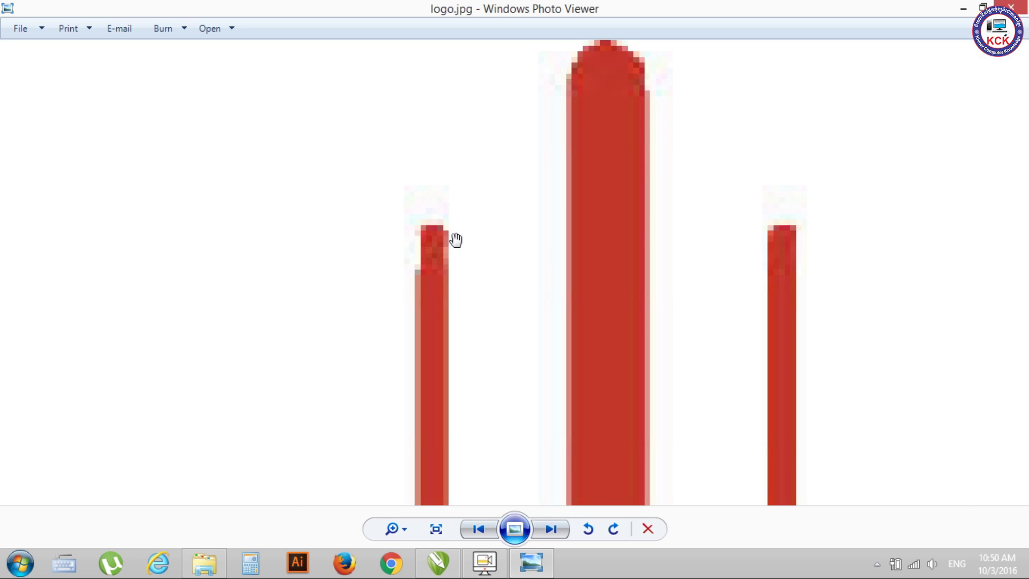
{"action": "scroll", "coordinate": [455, 239], "scroll_direction": "down", "scroll_amount": 1}
{"action": "scroll", "coordinate": [456, 239], "scroll_direction": "down", "scroll_amount": 1}
{"action": "scroll", "coordinate": [455, 240], "scroll_direction": "down", "scroll_amount": 1}
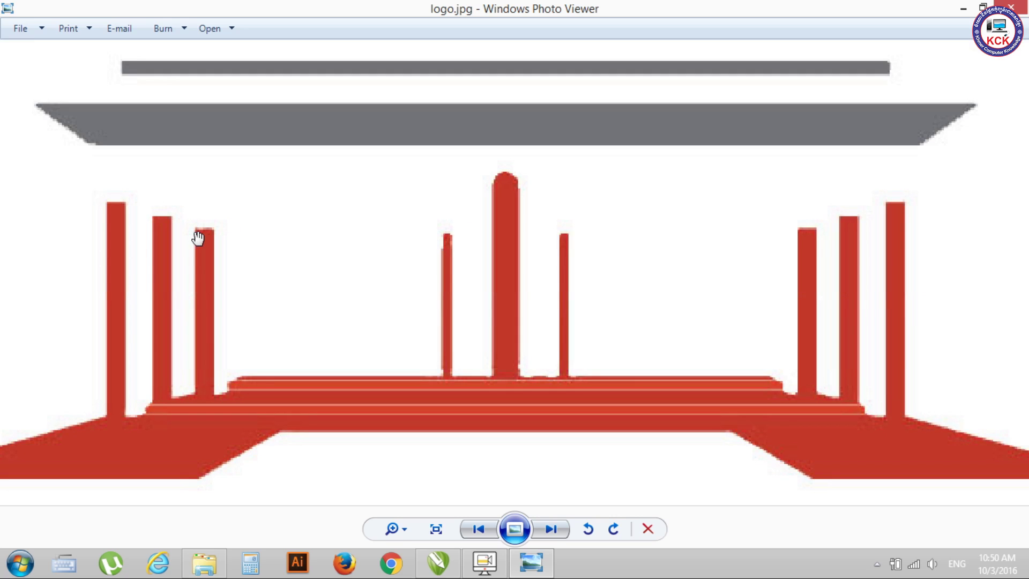
{"action": "scroll", "coordinate": [565, 349], "scroll_direction": "down", "scroll_amount": 1}
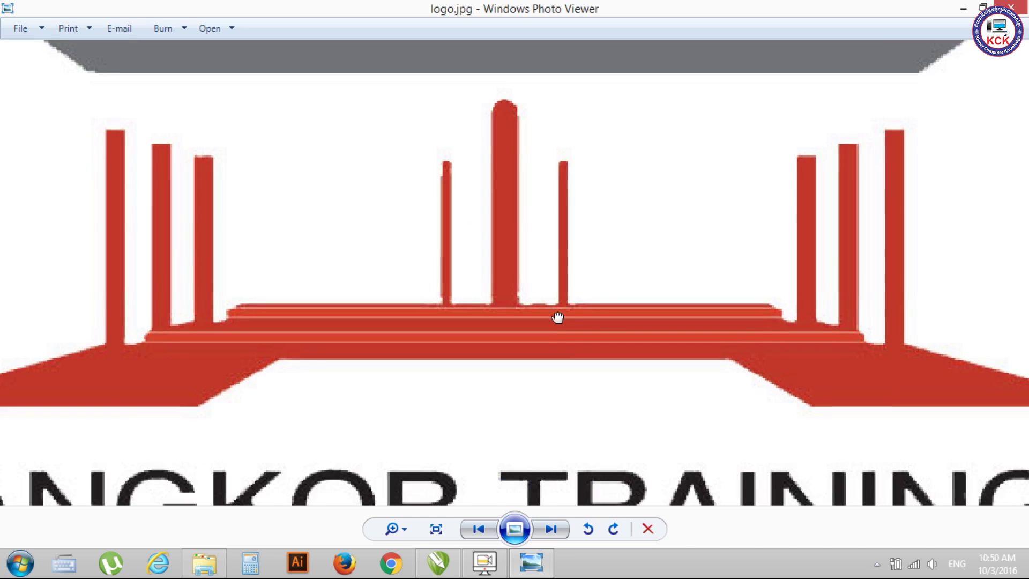
{"action": "scroll", "coordinate": [278, 340], "scroll_direction": "down", "scroll_amount": 1}
{"action": "scroll", "coordinate": [399, 305], "scroll_direction": "down", "scroll_amount": 1}
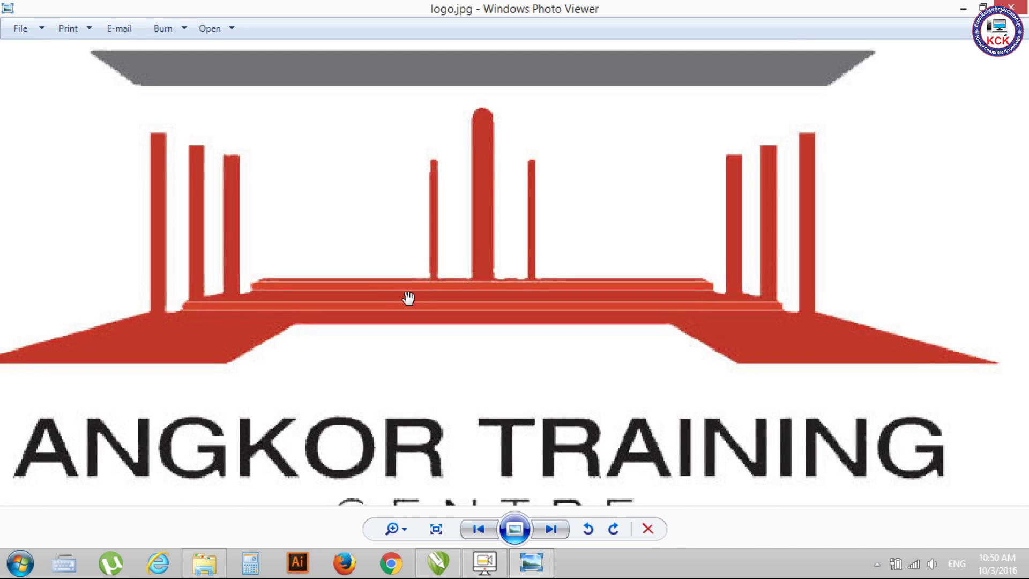
{"action": "scroll", "coordinate": [161, 335], "scroll_direction": "up", "scroll_amount": 1}
{"action": "scroll", "coordinate": [161, 334], "scroll_direction": "up", "scroll_amount": 1}
{"action": "scroll", "coordinate": [161, 334], "scroll_direction": "down", "scroll_amount": 1}
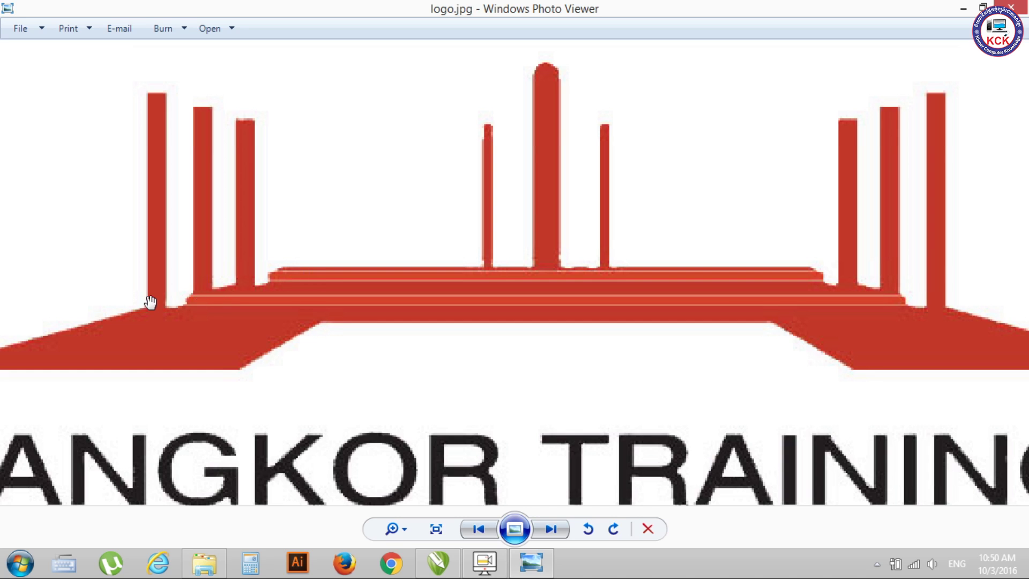
{"action": "scroll", "coordinate": [252, 306], "scroll_direction": "up", "scroll_amount": 2}
{"action": "scroll", "coordinate": [258, 305], "scroll_direction": "up", "scroll_amount": 2}
{"action": "scroll", "coordinate": [273, 298], "scroll_direction": "down", "scroll_amount": 2}
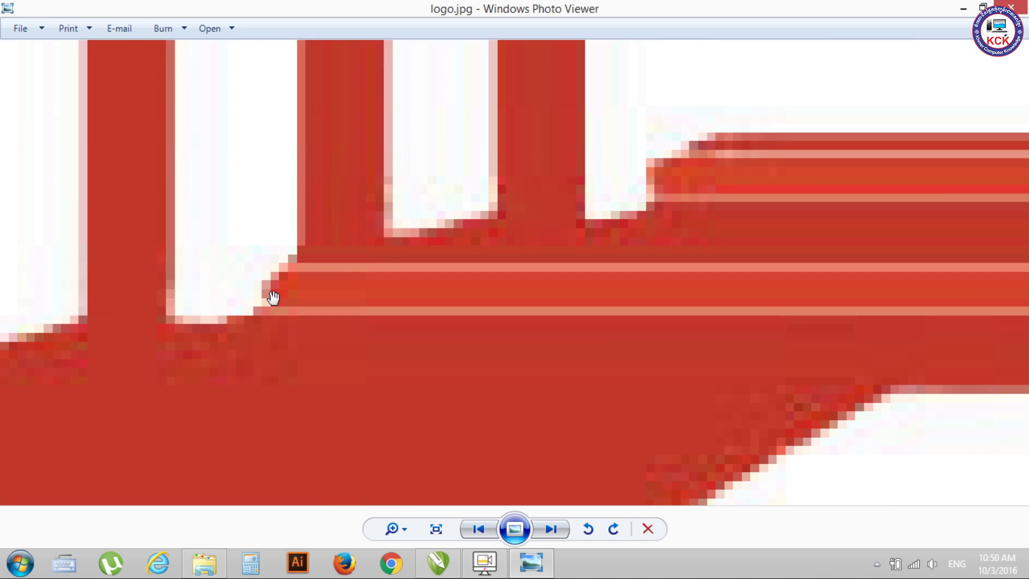
{"action": "scroll", "coordinate": [273, 298], "scroll_direction": "down", "scroll_amount": 1}
{"action": "scroll", "coordinate": [275, 299], "scroll_direction": "up", "scroll_amount": 1}
{"action": "scroll", "coordinate": [275, 300], "scroll_direction": "up", "scroll_amount": 1}
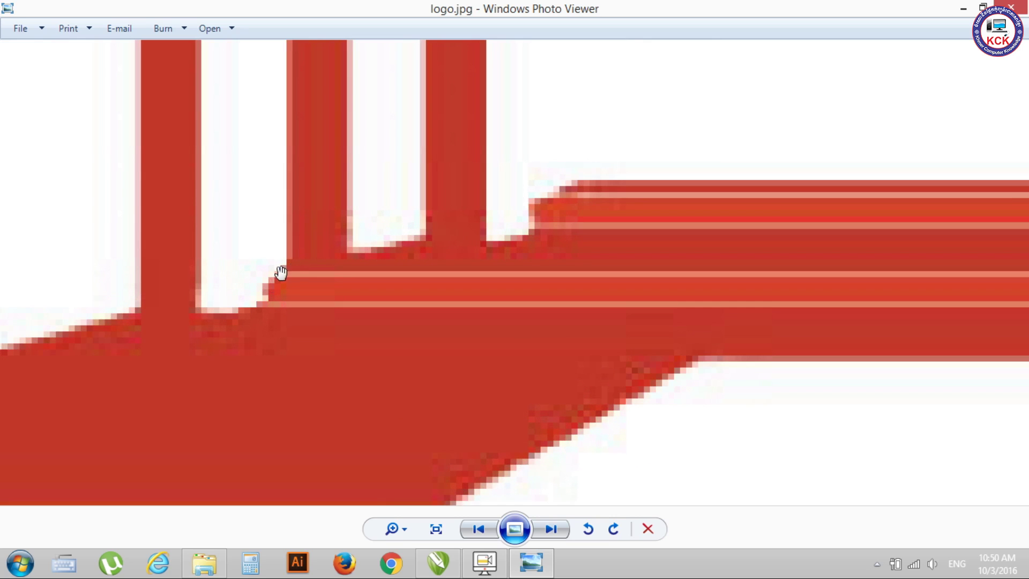
{"action": "scroll", "coordinate": [408, 244], "scroll_direction": "down", "scroll_amount": 2}
{"action": "scroll", "coordinate": [405, 246], "scroll_direction": "down", "scroll_amount": 1}
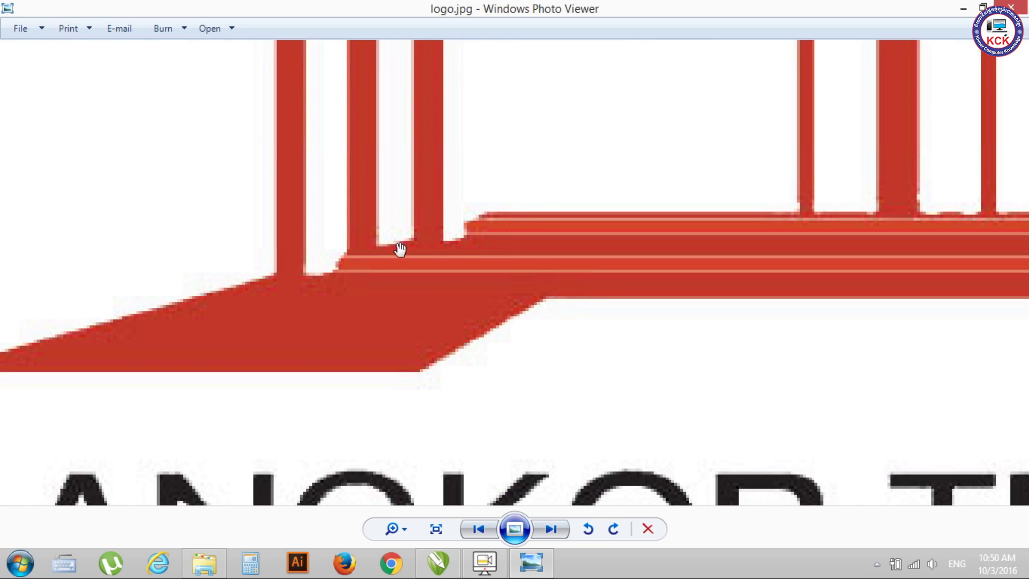
{"action": "scroll", "coordinate": [421, 244], "scroll_direction": "down", "scroll_amount": 3}
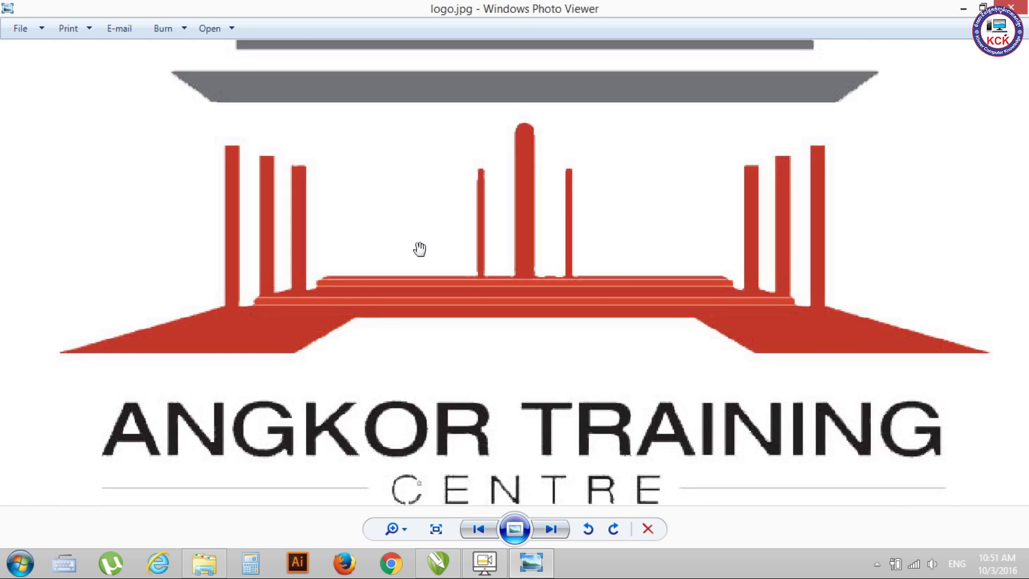
{"action": "scroll", "coordinate": [408, 268], "scroll_direction": "down", "scroll_amount": 1}
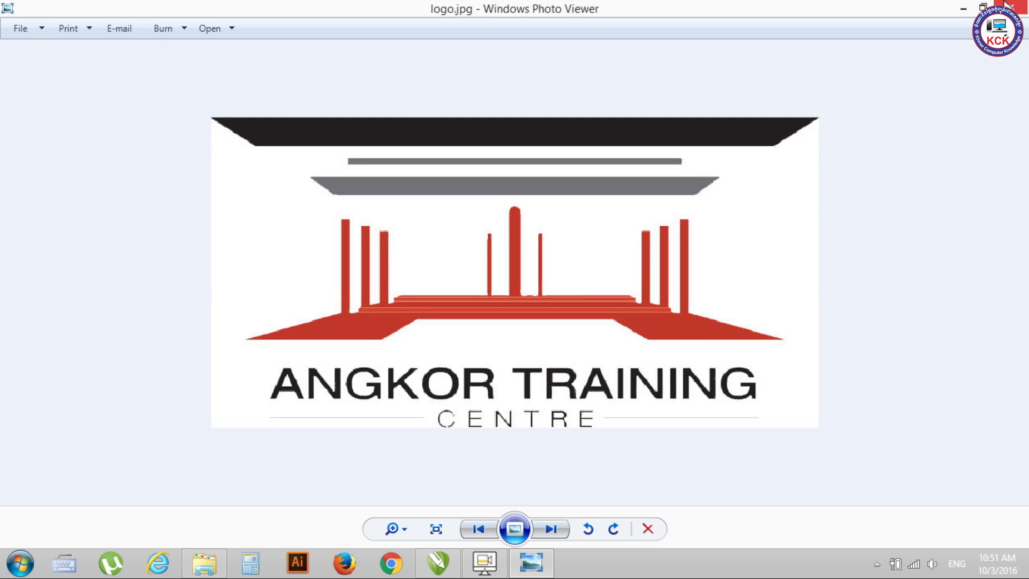
Return to CorelDRAW, pick the Rectangle tool, and pan and zoom to frame Page 2
{"action": "left_click", "coordinate": [1009, 6]}
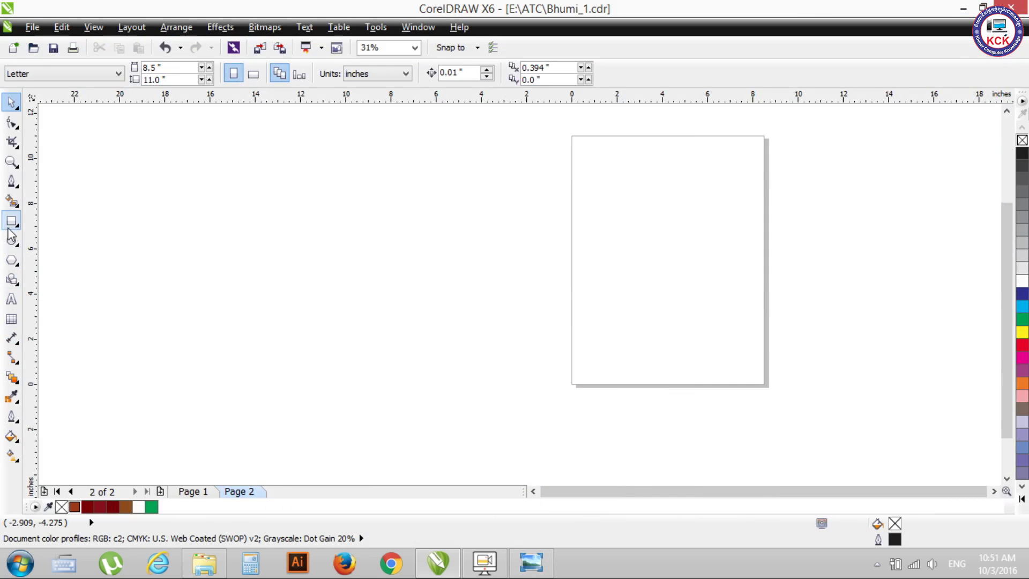
{"action": "left_click", "coordinate": [9, 235]}
{"action": "left_click", "coordinate": [50, 220]}
{"action": "scroll", "coordinate": [618, 336], "scroll_direction": "up", "scroll_amount": 1}
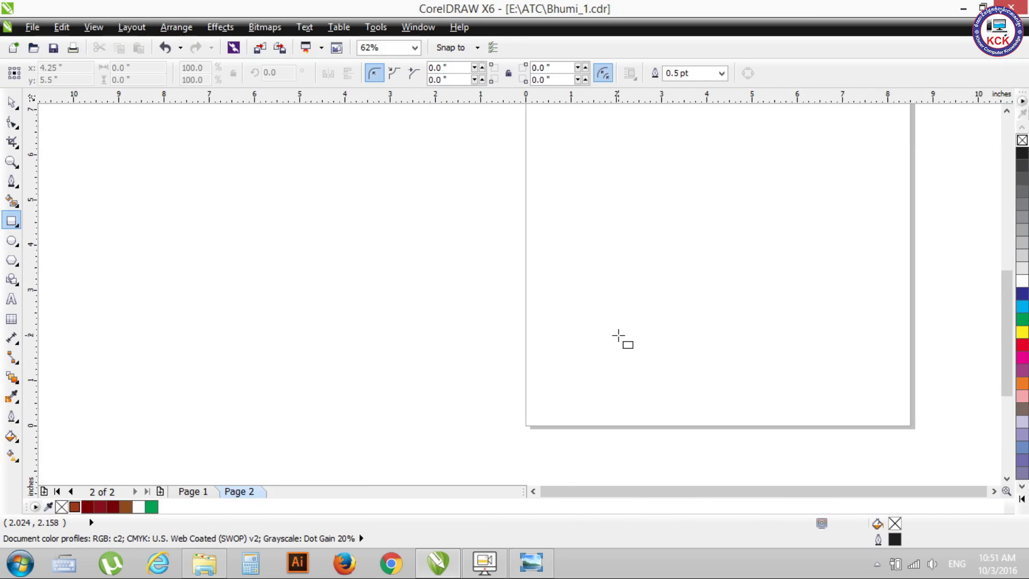
{"action": "scroll", "coordinate": [618, 337], "scroll_direction": "up", "scroll_amount": 1}
{"action": "key", "text": "h"}
{"action": "mouse_move", "coordinate": [716, 372]}
{"action": "left_mouse_down"}
{"action": "mouse_move", "coordinate": [537, 453]}
{"action": "mouse_move", "coordinate": [425, 474]}
{"action": "left_mouse_up"}
{"action": "scroll", "coordinate": [649, 284], "scroll_direction": "down", "scroll_amount": 1}
{"action": "mouse_move", "coordinate": [637, 290]}
{"action": "left_mouse_down"}
{"action": "mouse_move", "coordinate": [596, 289]}
{"action": "mouse_move", "coordinate": [540, 310]}
{"action": "left_mouse_up"}
{"action": "scroll", "coordinate": [542, 294], "scroll_direction": "down", "scroll_amount": 1}
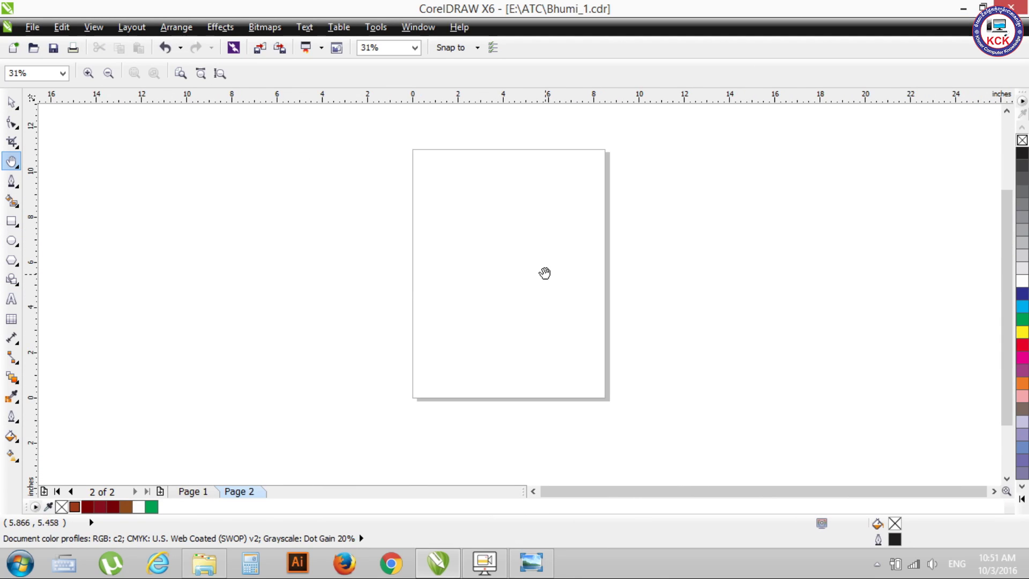
With the Pick tool on blank Page 2, apply page size to the current page only
{"action": "left_click", "coordinate": [199, 491]}
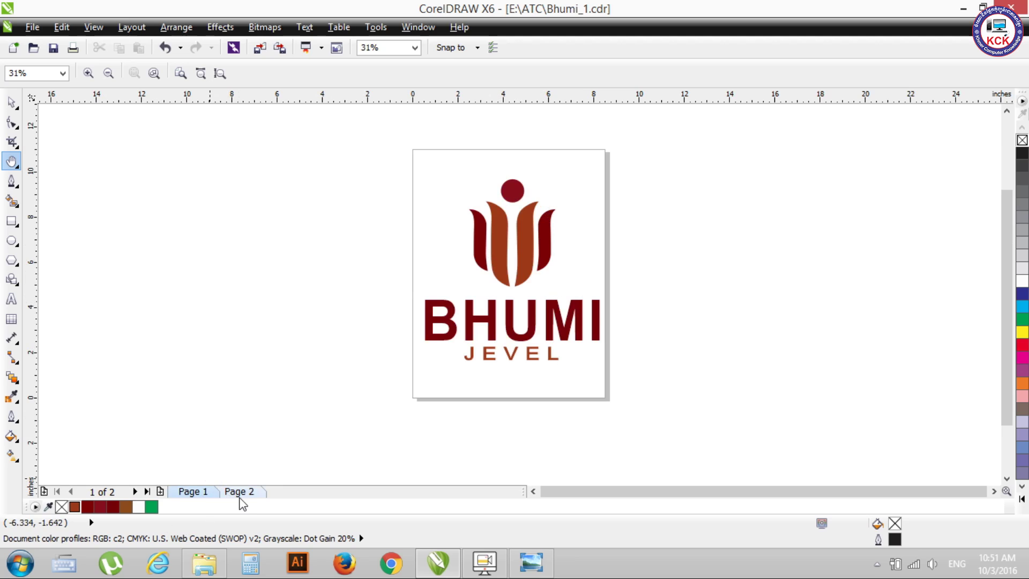
{"action": "left_click", "coordinate": [240, 496]}
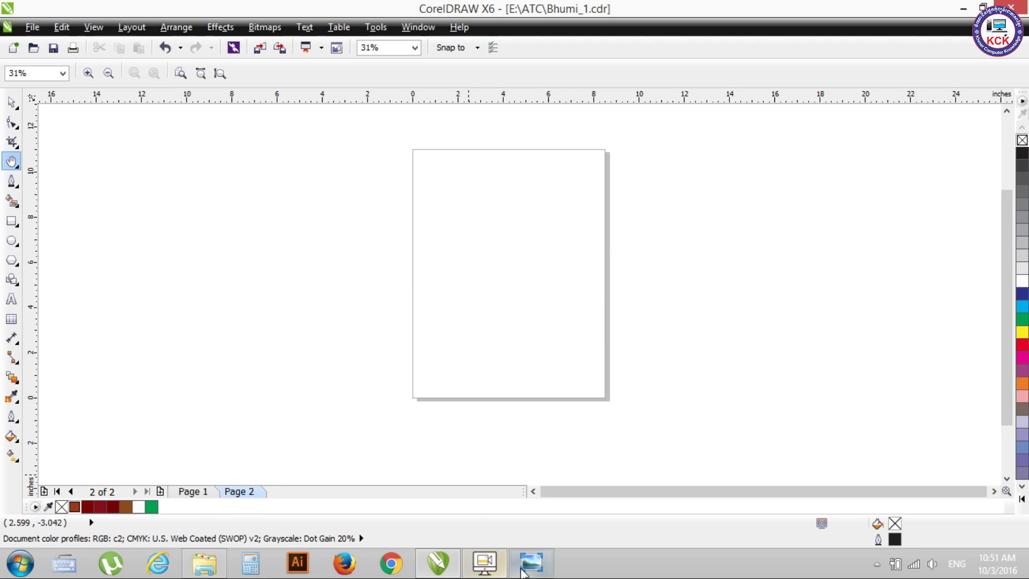
{"action": "left_click", "coordinate": [531, 563]}
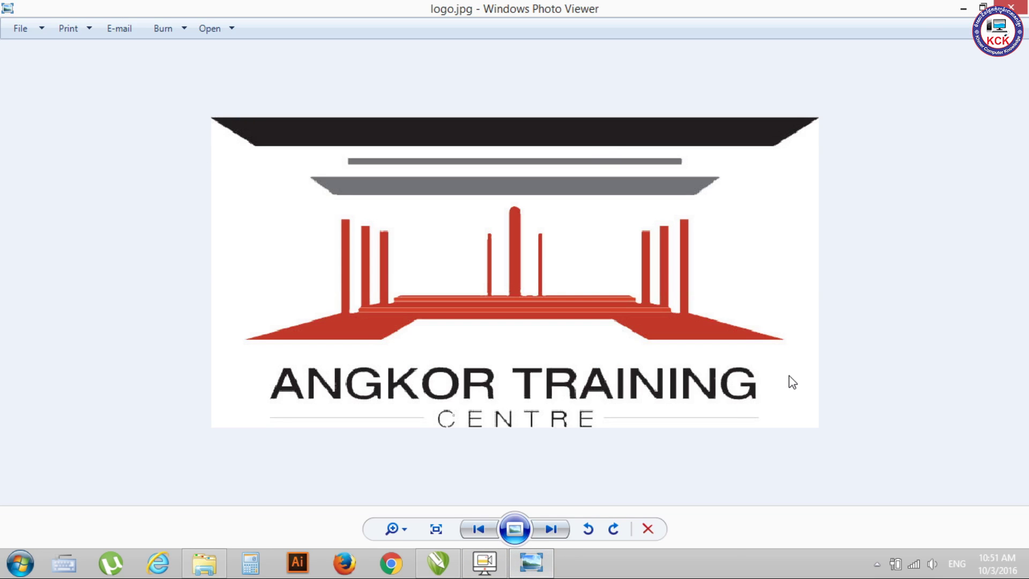
{"action": "left_click", "coordinate": [963, 9]}
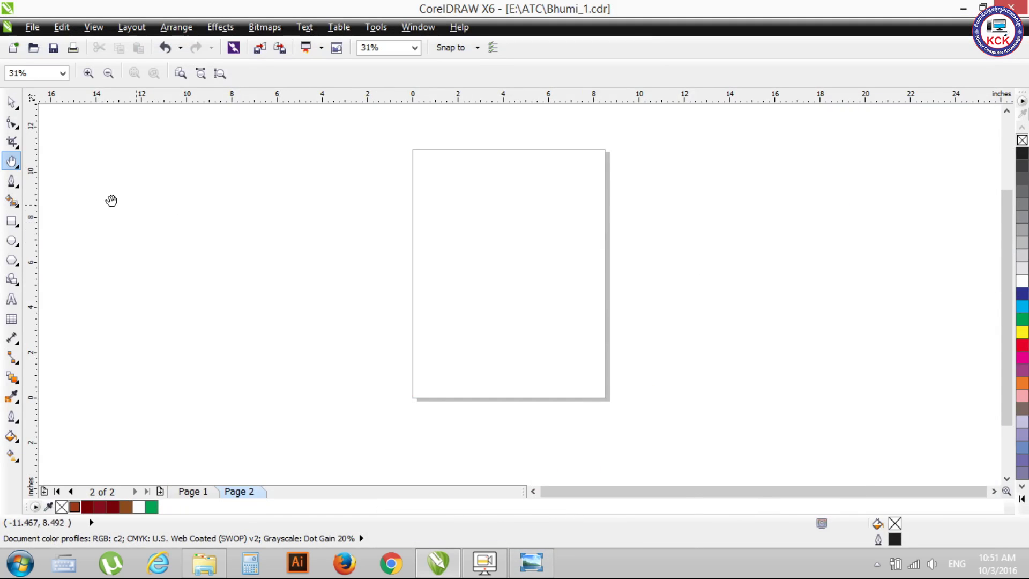
{"action": "left_click", "coordinate": [11, 102]}
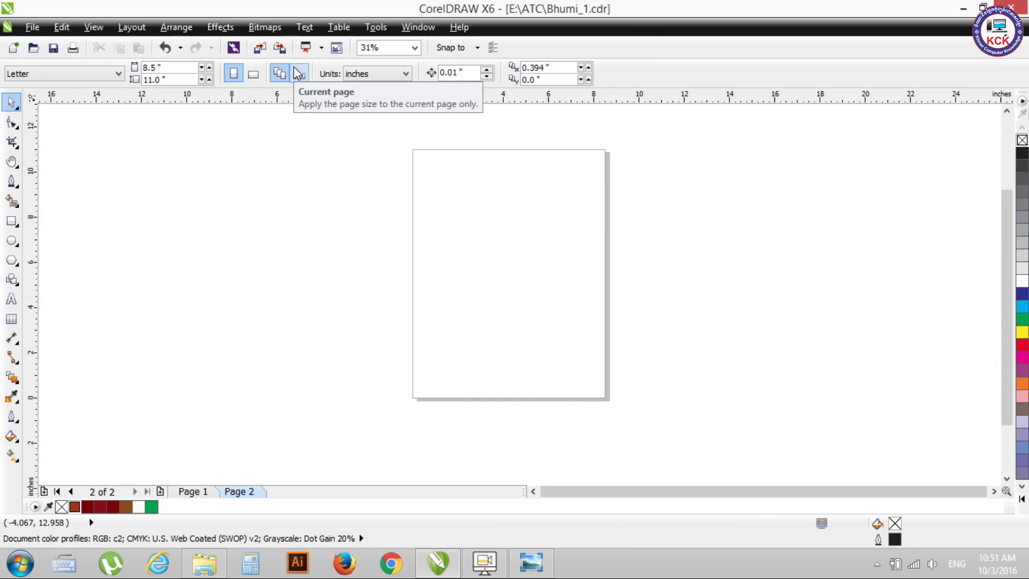
{"action": "left_click", "coordinate": [203, 494]}
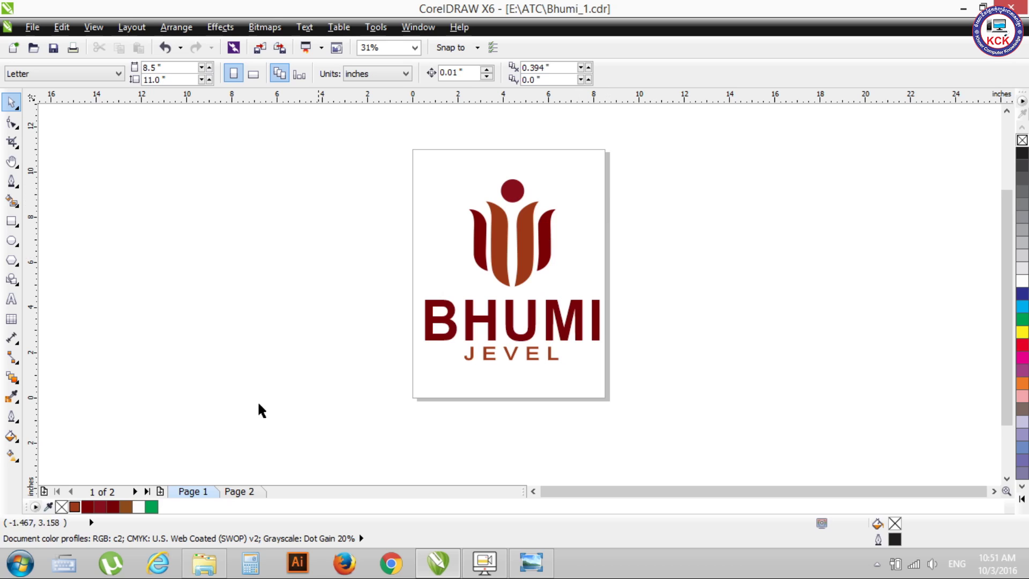
{"action": "left_click", "coordinate": [239, 490]}
{"action": "left_click", "coordinate": [299, 74]}
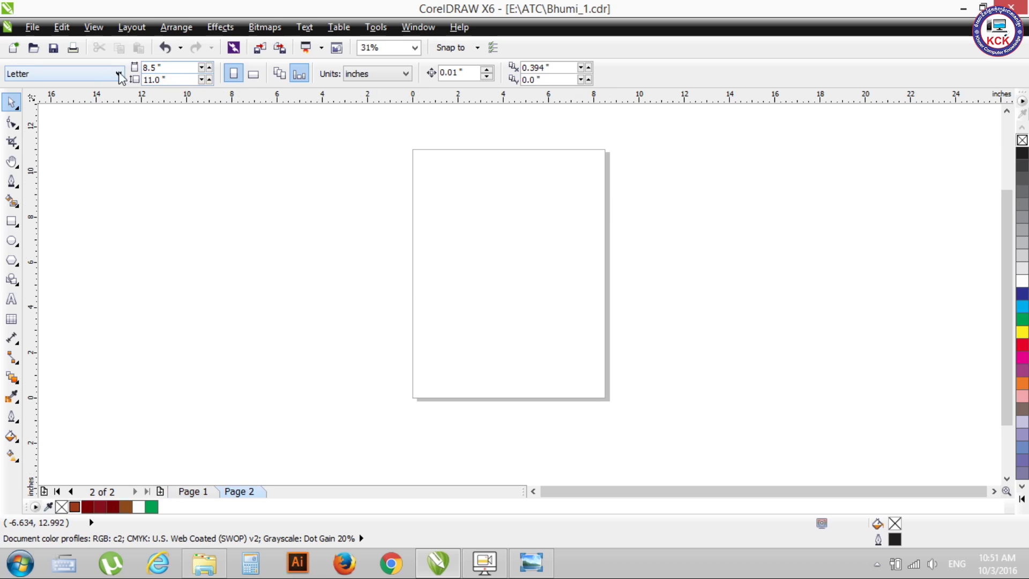
Change the property bar's measurement units from centimetres to millimetres
{"action": "left_click", "coordinate": [367, 74]}
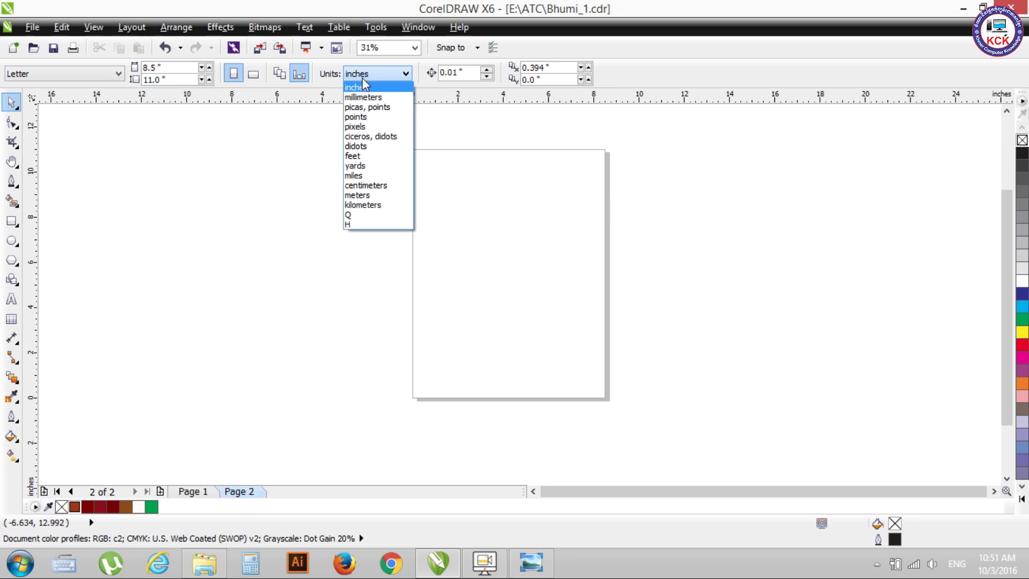
{"action": "left_click", "coordinate": [375, 185]}
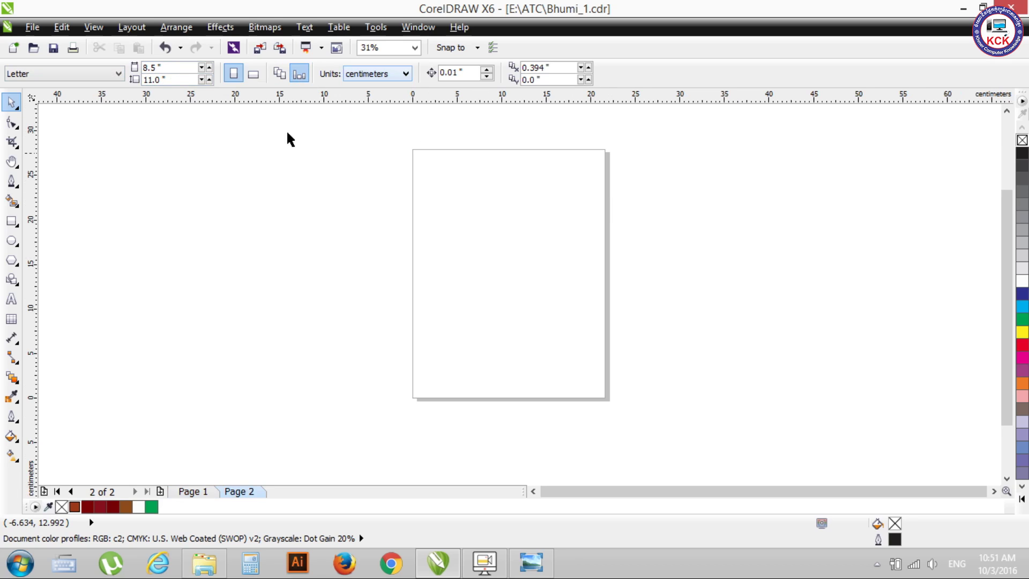
{"action": "left_click", "coordinate": [375, 74]}
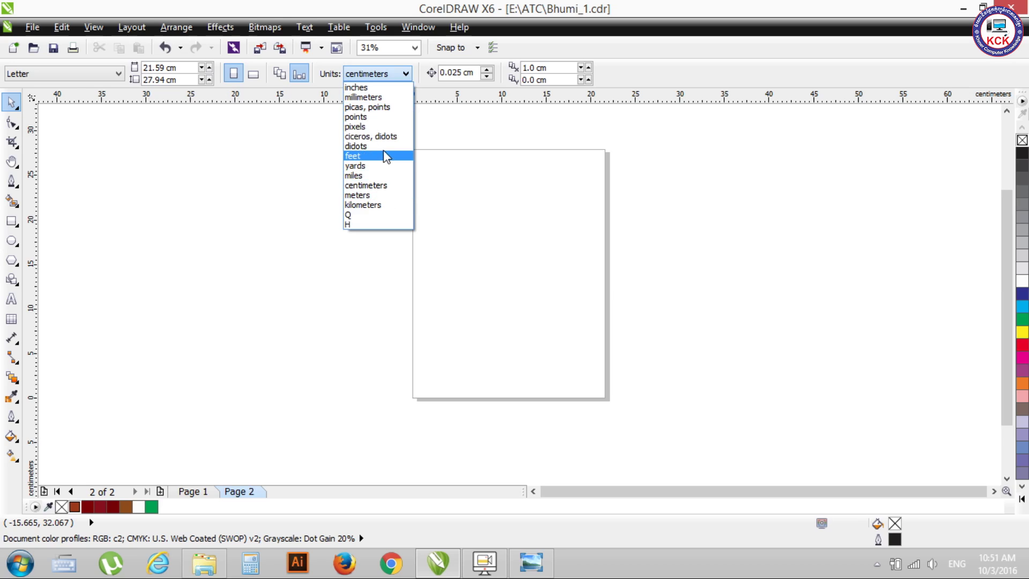
{"action": "left_click", "coordinate": [385, 98]}
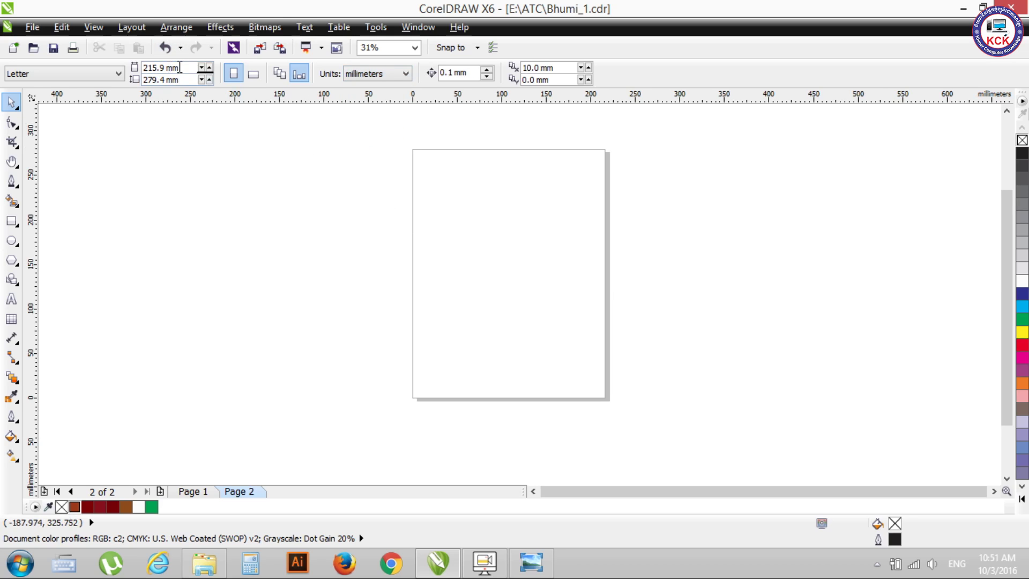
Set Page 2 to 300 mm wide by 150 mm high, making it landscape
{"action": "left_click", "coordinate": [180, 67]}
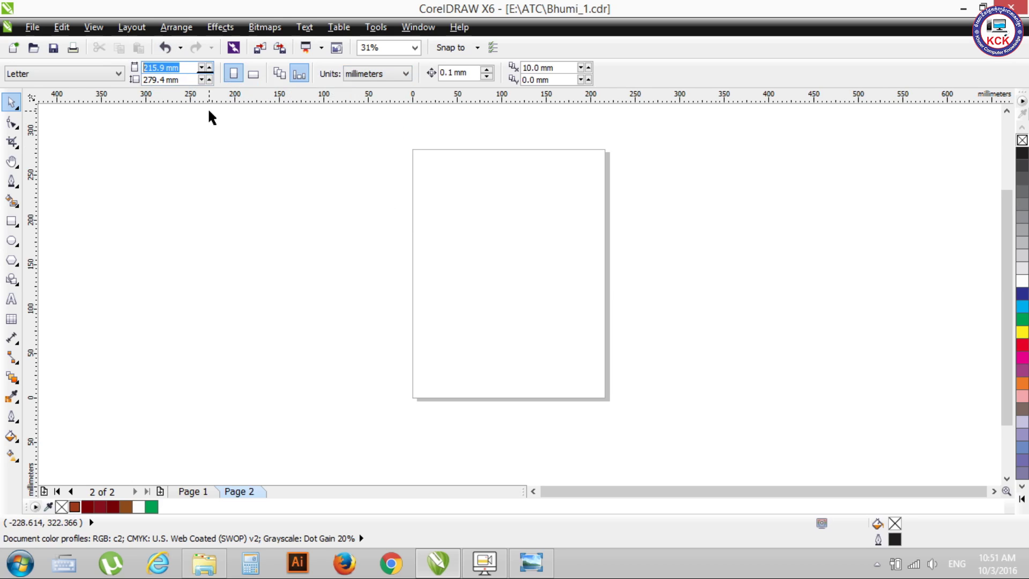
{"action": "type", "text": "150"}
{"action": "key", "text": "Tab"}
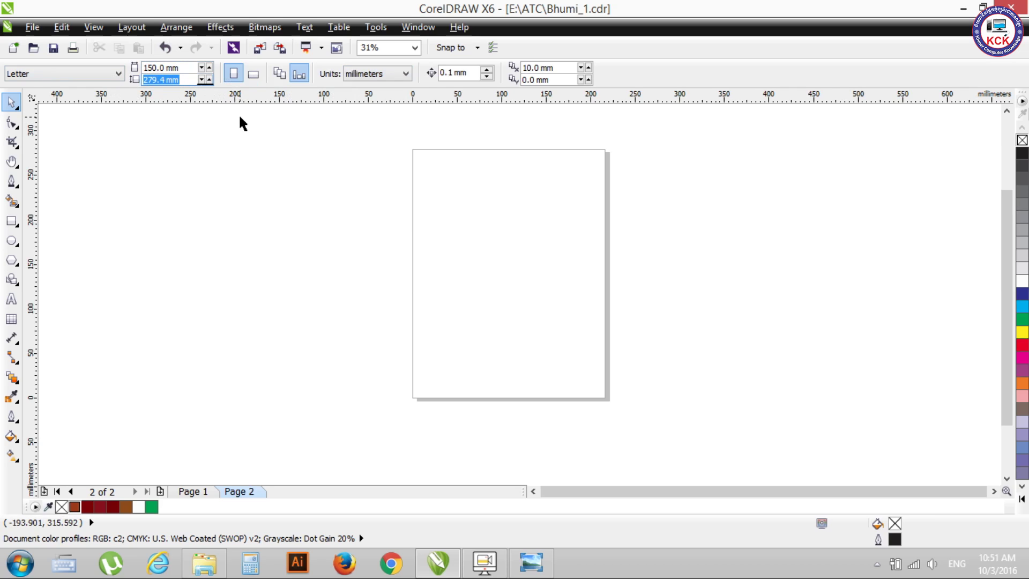
{"action": "type", "text": "300"}
{"action": "key", "text": "Return"}
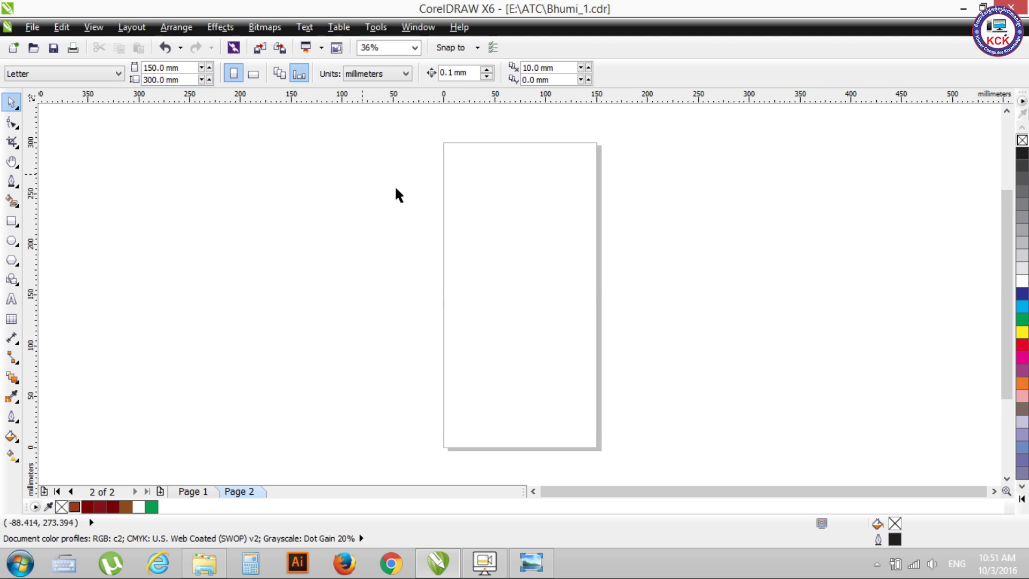
{"action": "key", "text": "shift+Tab"}
{"action": "type", "text": "3"}
{"action": "key", "text": "Tab"}
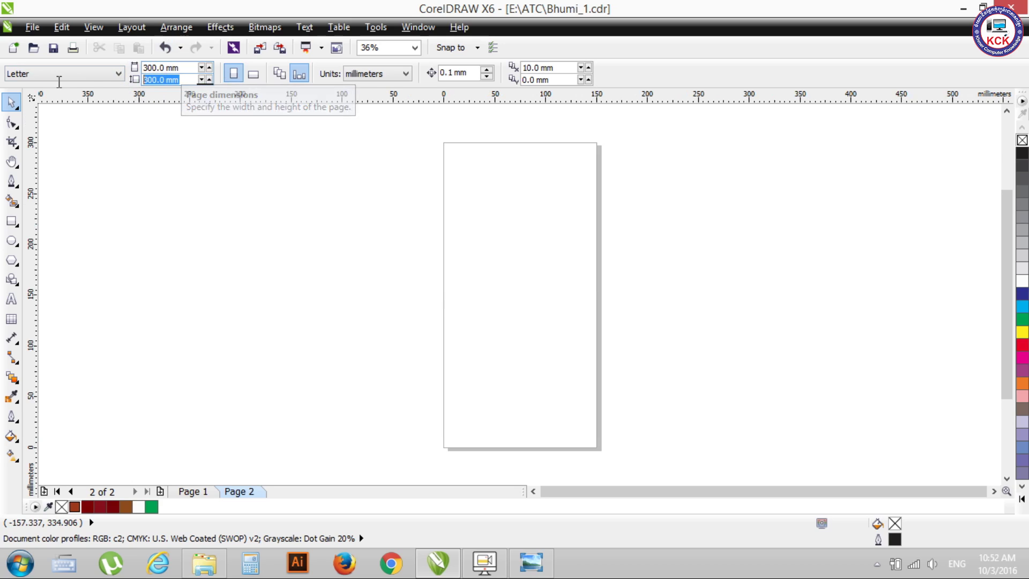
{"action": "type", "text": "15"}
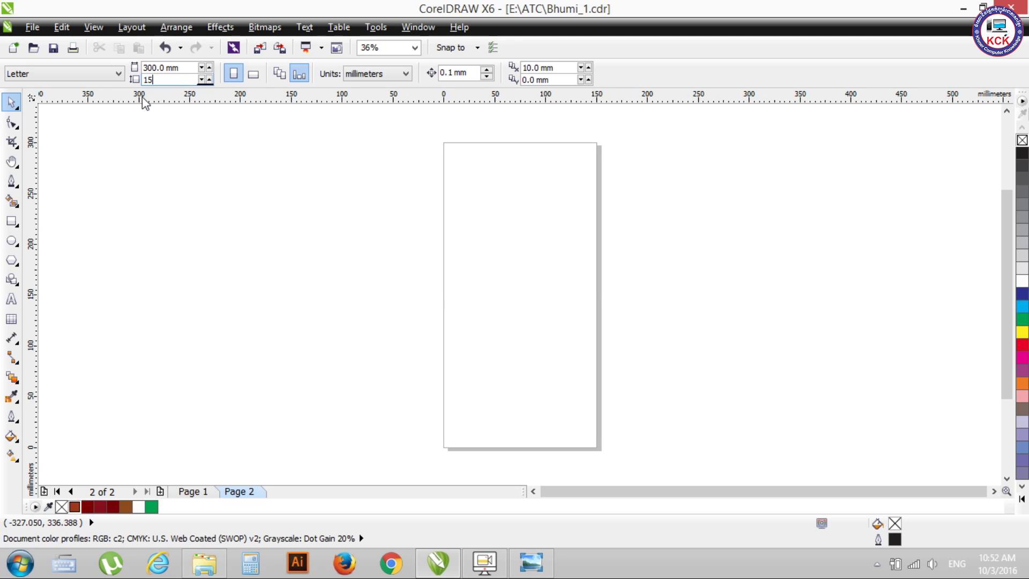
{"action": "key", "text": "Return"}
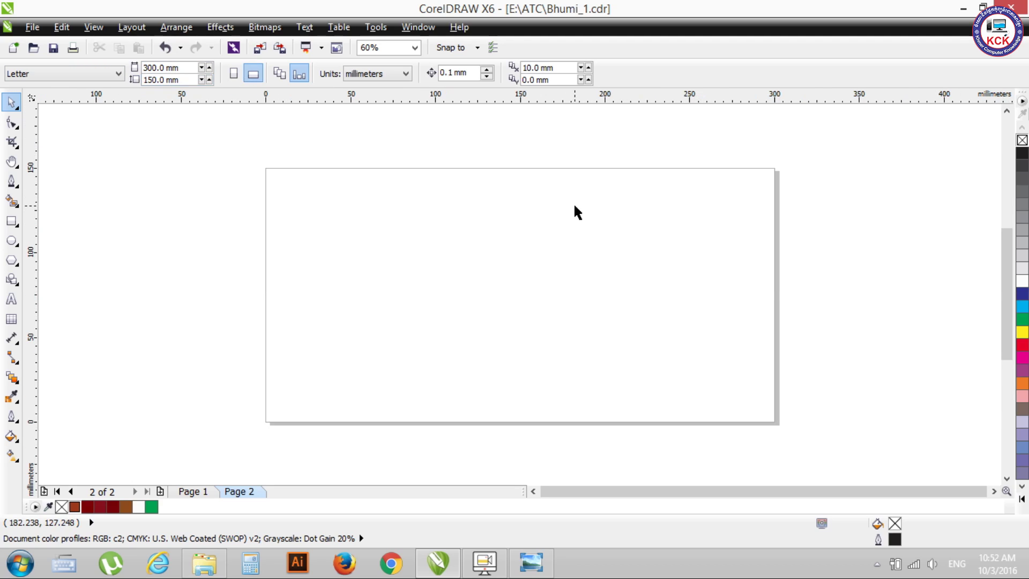
Draw a long black, outline-free bar across the top of Page 2
{"action": "left_click", "coordinate": [12, 221]}
{"action": "left_click_drag", "start_coordinate": [279, 173], "coordinate": [762, 202]}
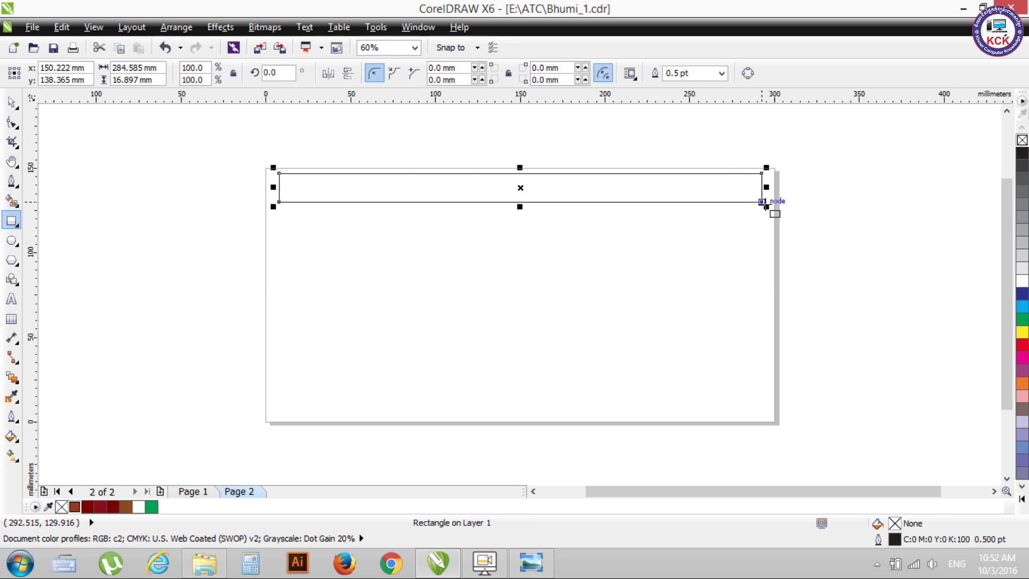
{"action": "left_click", "coordinate": [1022, 152]}
{"action": "right_click", "coordinate": [1022, 140]}
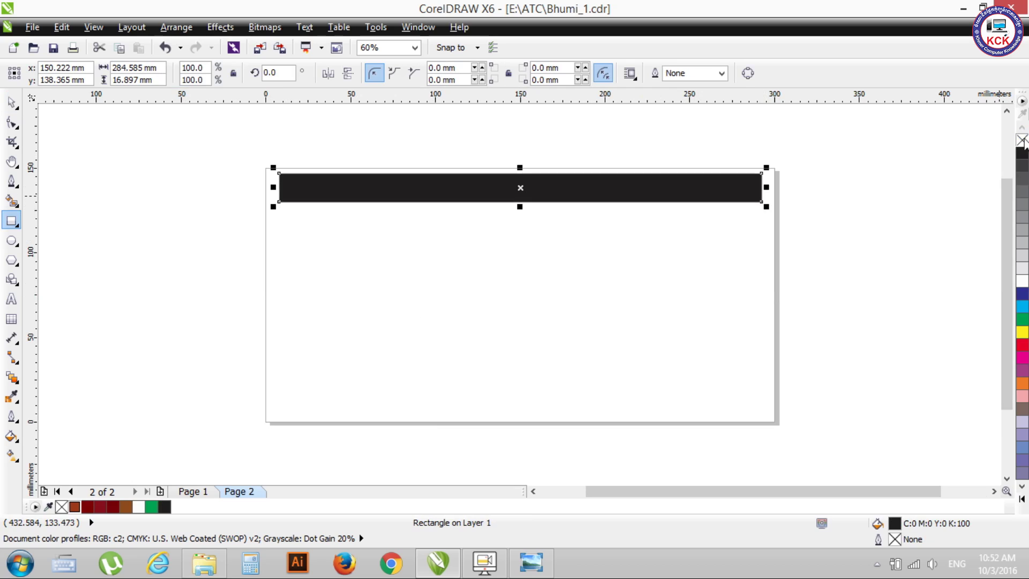
{"action": "left_click", "coordinate": [531, 562]}
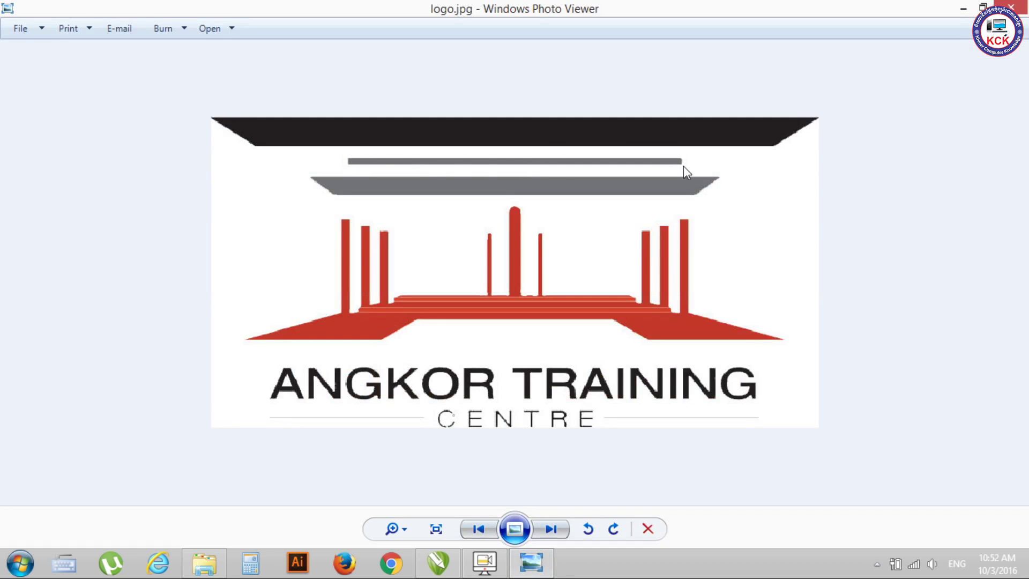
{"action": "left_click", "coordinate": [964, 8]}
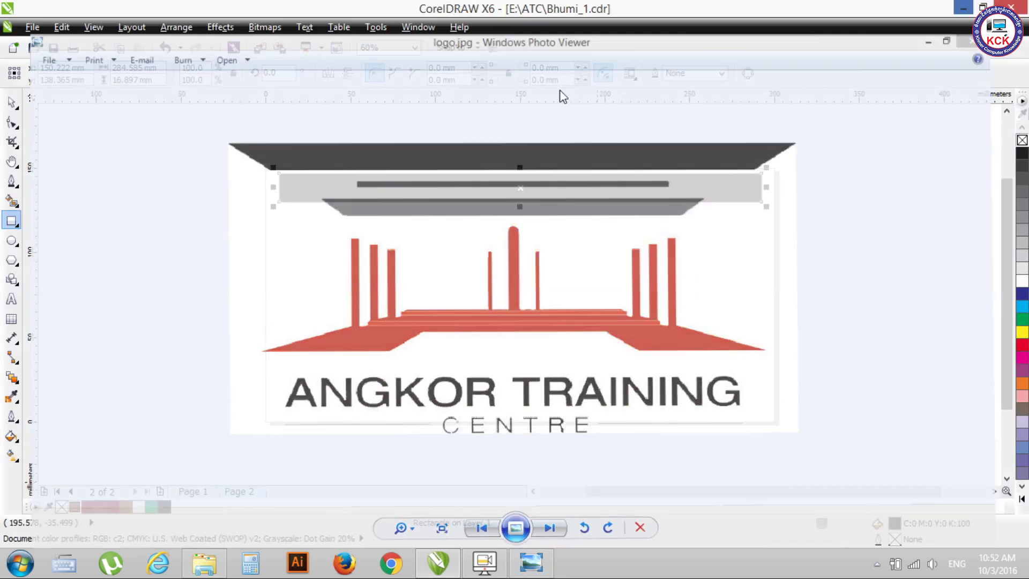
Add a thin light grey, outline-free bar just below the black bar
{"action": "left_click_drag", "start_coordinate": [365, 210], "coordinate": [680, 215]}
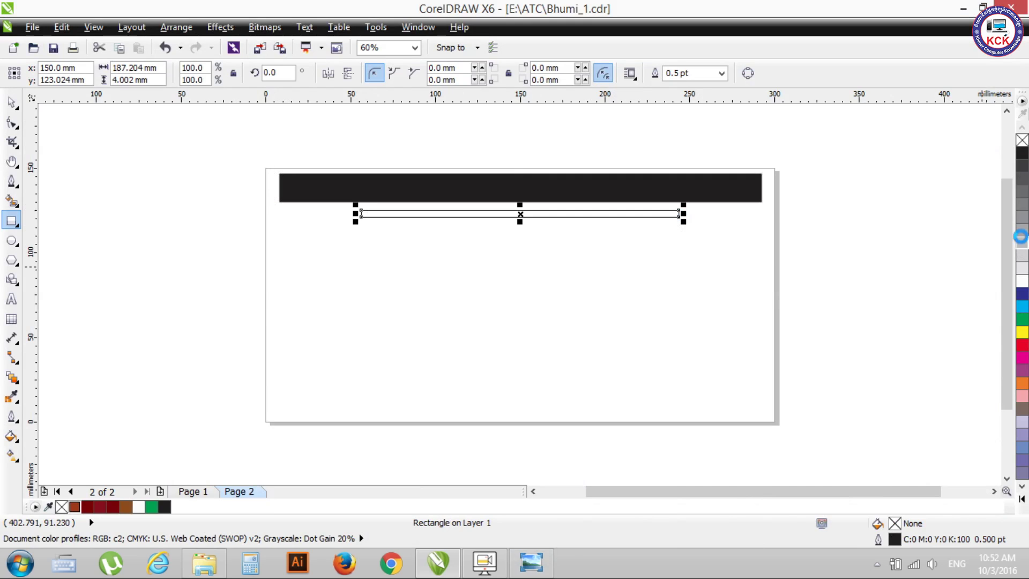
{"action": "left_click", "coordinate": [1024, 230]}
{"action": "right_click", "coordinate": [1022, 140]}
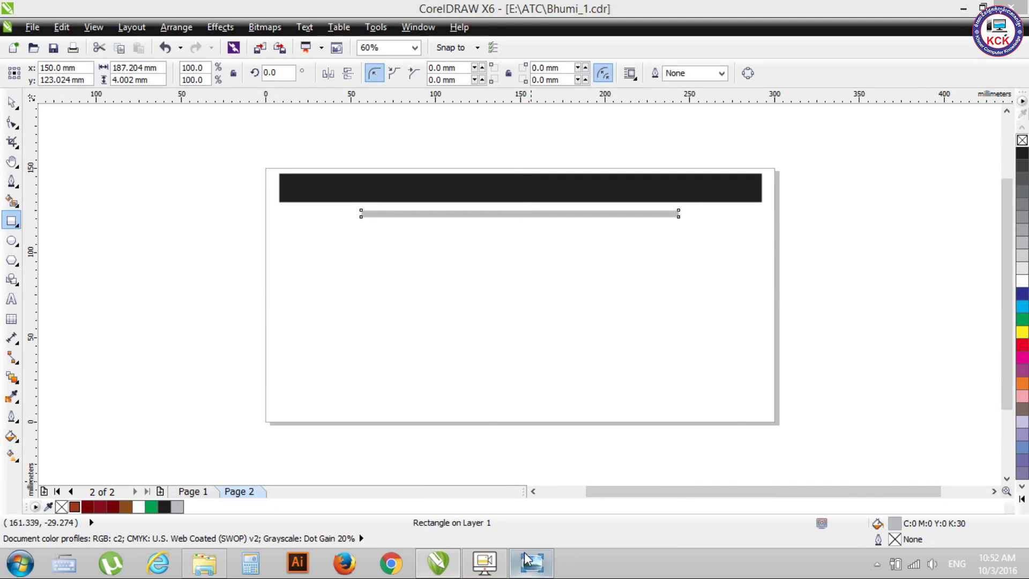
{"action": "left_click", "coordinate": [530, 562]}
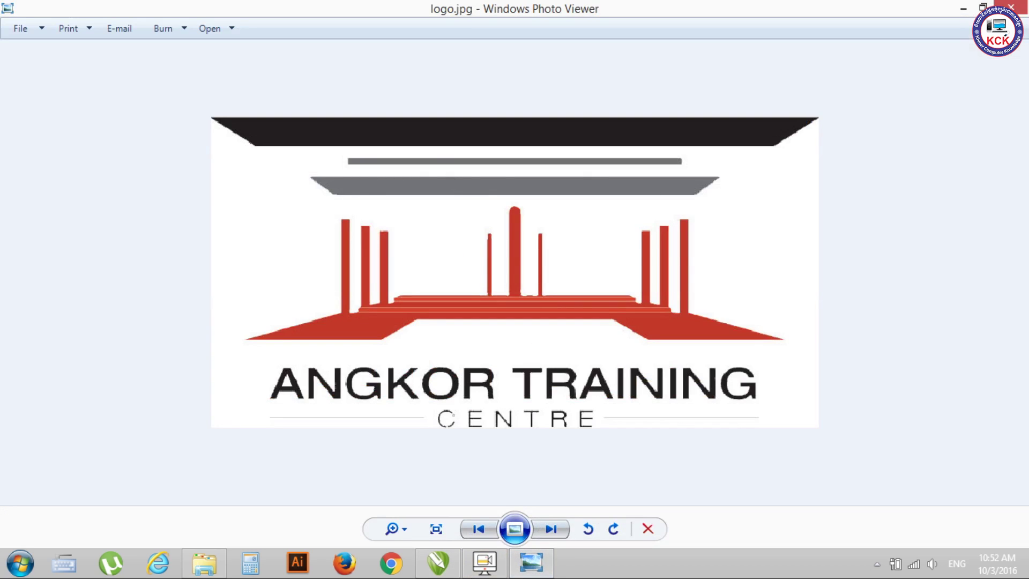
{"action": "key", "text": "alt+Tab"}
Add a wider medium grey, outline-free bar beneath the thin grey bar
{"action": "left_click_drag", "start_coordinate": [319, 239], "coordinate": [711, 254]}
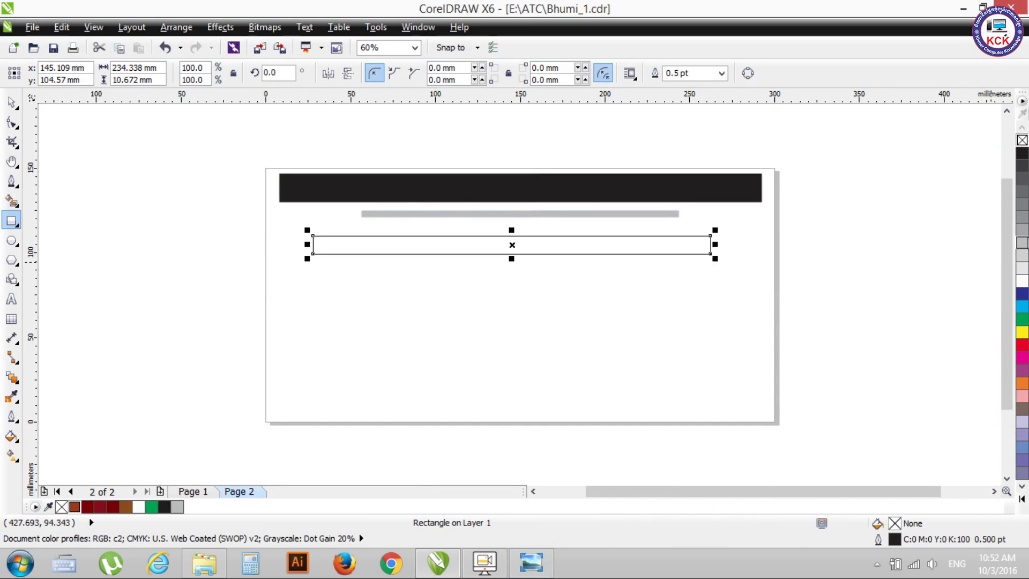
{"action": "right_click", "coordinate": [1023, 255]}
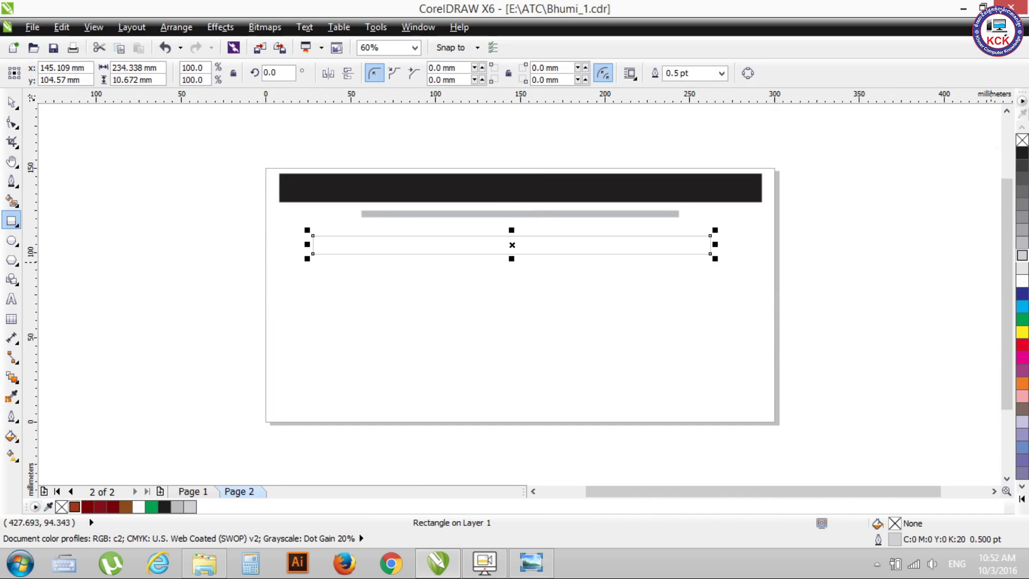
{"action": "right_click", "coordinate": [1022, 243]}
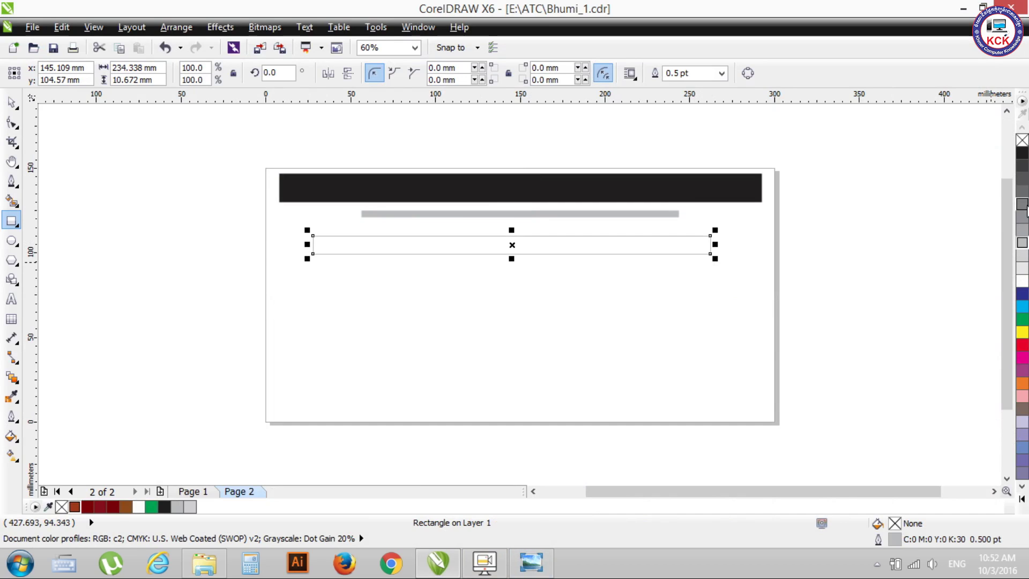
{"action": "left_click", "coordinate": [1022, 230]}
{"action": "right_click", "coordinate": [1022, 140]}
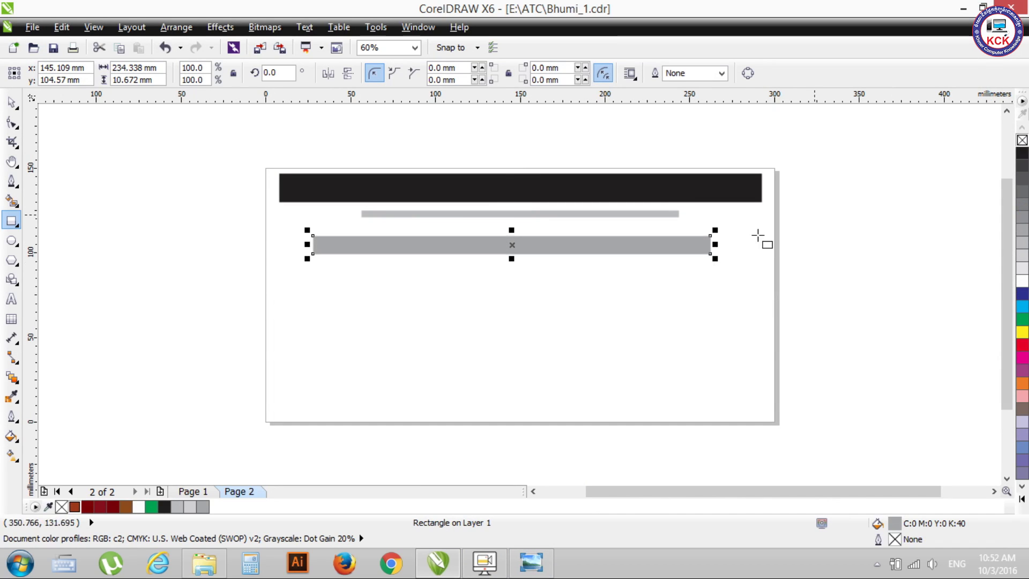
Nudge the medium grey bar slightly up and right, checking it against the reference logo
{"action": "left_click", "coordinate": [11, 102]}
{"action": "left_click_drag", "start_coordinate": [497, 236], "coordinate": [499, 231]}
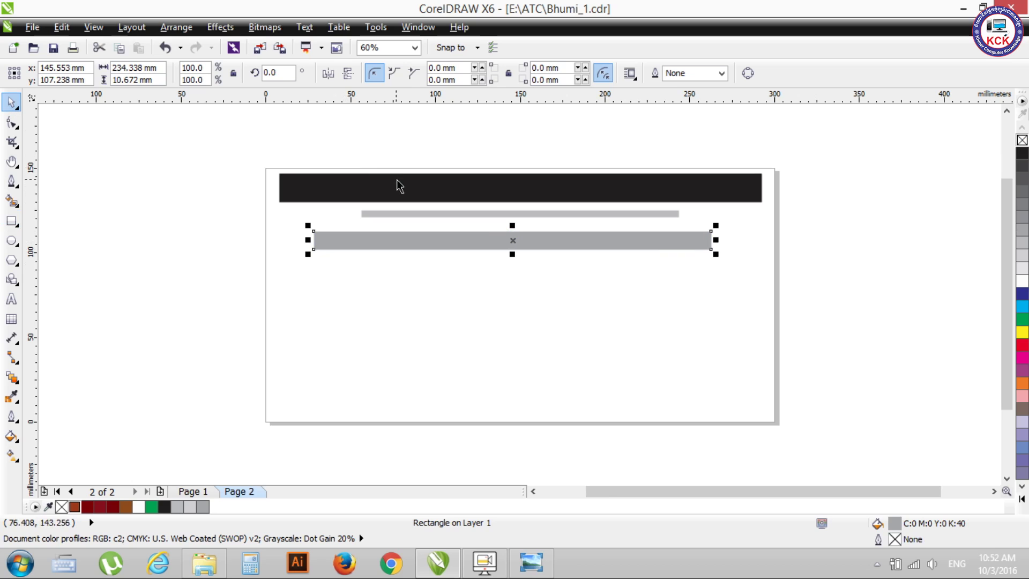
{"action": "left_click", "coordinate": [773, 233]}
{"action": "left_click_drag", "start_coordinate": [558, 240], "coordinate": [564, 237]}
{"action": "left_click", "coordinate": [900, 198]}
{"action": "left_click", "coordinate": [531, 563]}
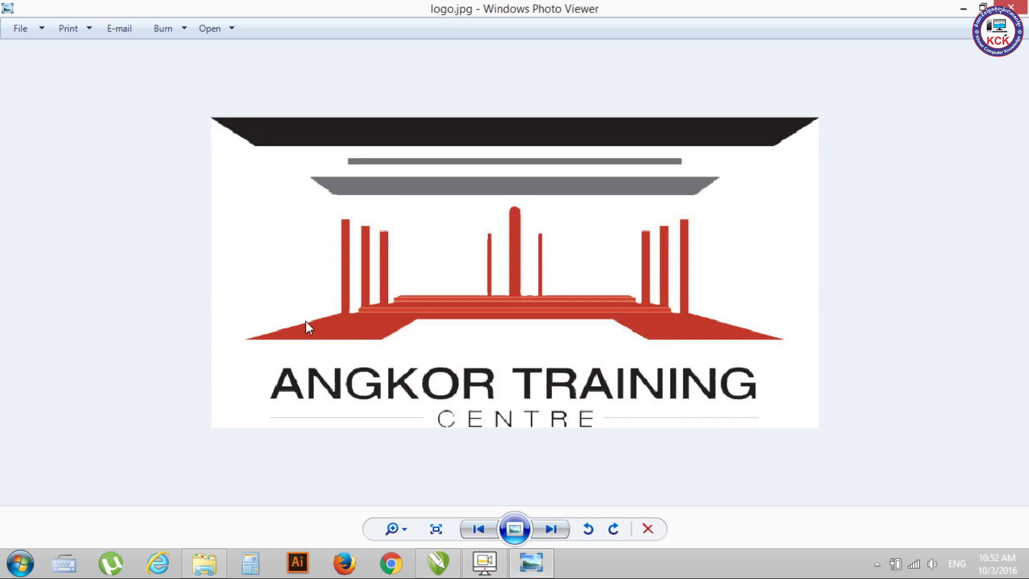
{"action": "left_click", "coordinate": [964, 7]}
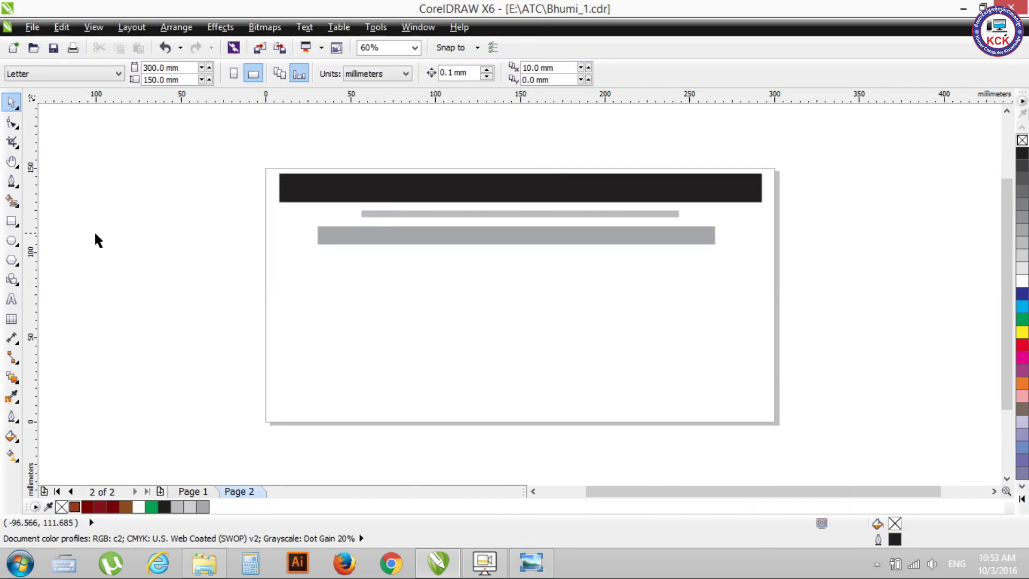
{"action": "left_click", "coordinate": [11, 220]}
Draw a bright red bar across the lower page and drag logo.jpg onto the canvas
{"action": "left_click_drag", "start_coordinate": [284, 341], "coordinate": [774, 408]}
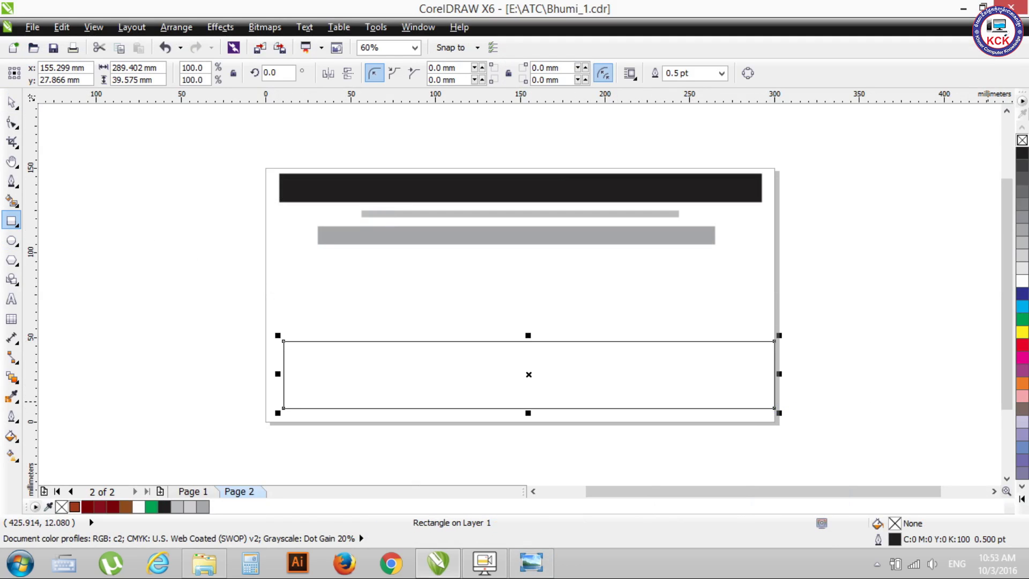
{"action": "left_click", "coordinate": [1024, 346]}
{"action": "left_click", "coordinate": [1007, 380]}
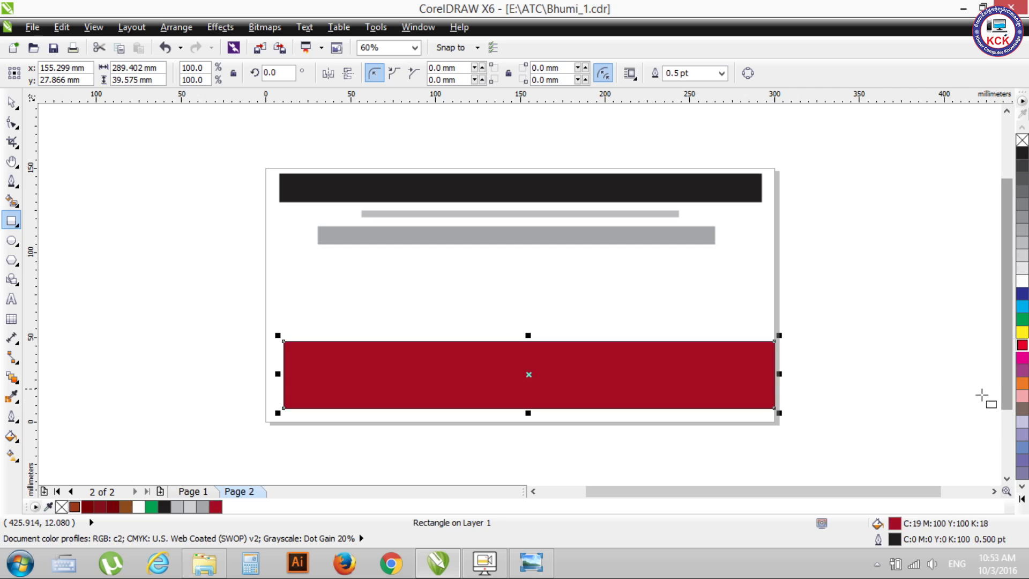
{"action": "left_click", "coordinate": [1022, 346]}
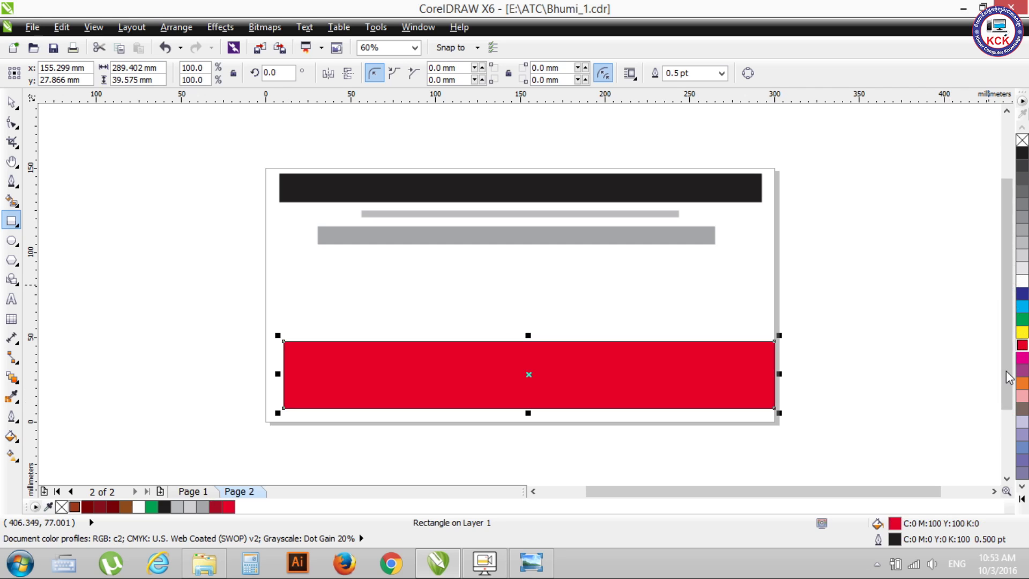
{"action": "left_click", "coordinate": [204, 563]}
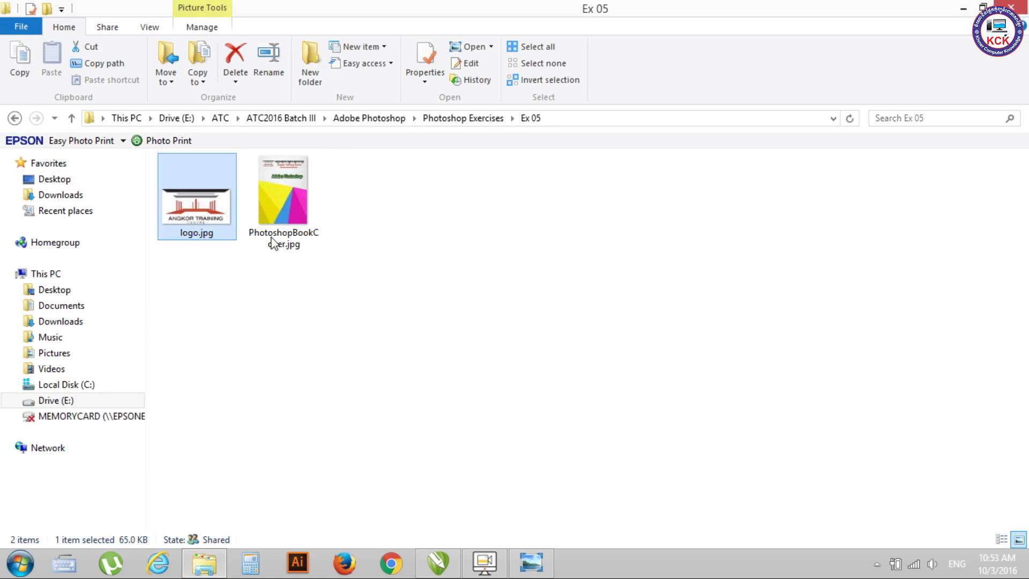
{"action": "mouse_move", "coordinate": [191, 197]}
{"action": "left_mouse_down"}
{"action": "mouse_move", "coordinate": [449, 571]}
{"action": "mouse_move", "coordinate": [954, 271]}
{"action": "left_mouse_up"}
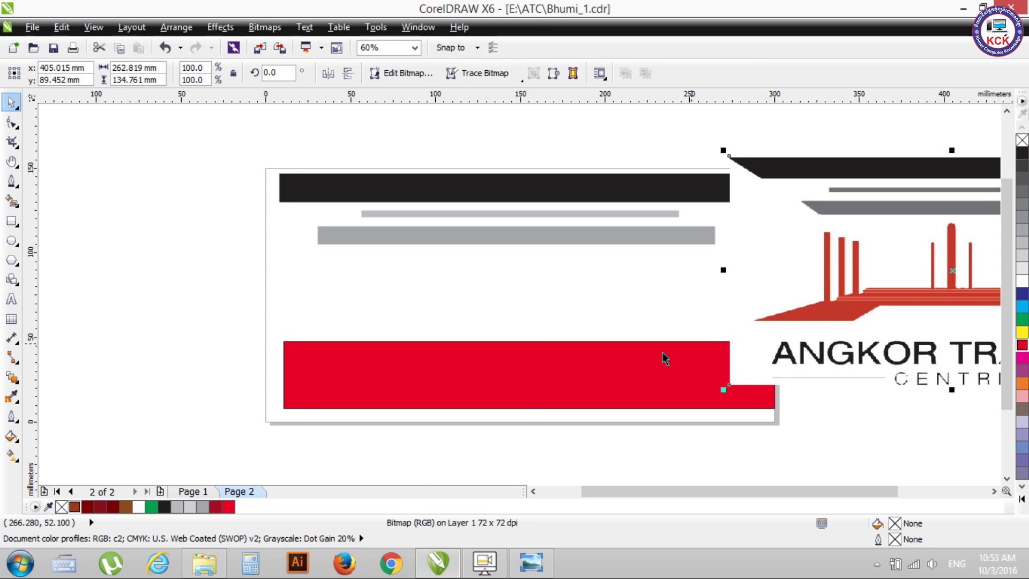
Fill the bottom bar with red sampled from the reference logo via the Color Eyedropper
{"action": "left_click_drag", "start_coordinate": [708, 496], "coordinate": [749, 496]}
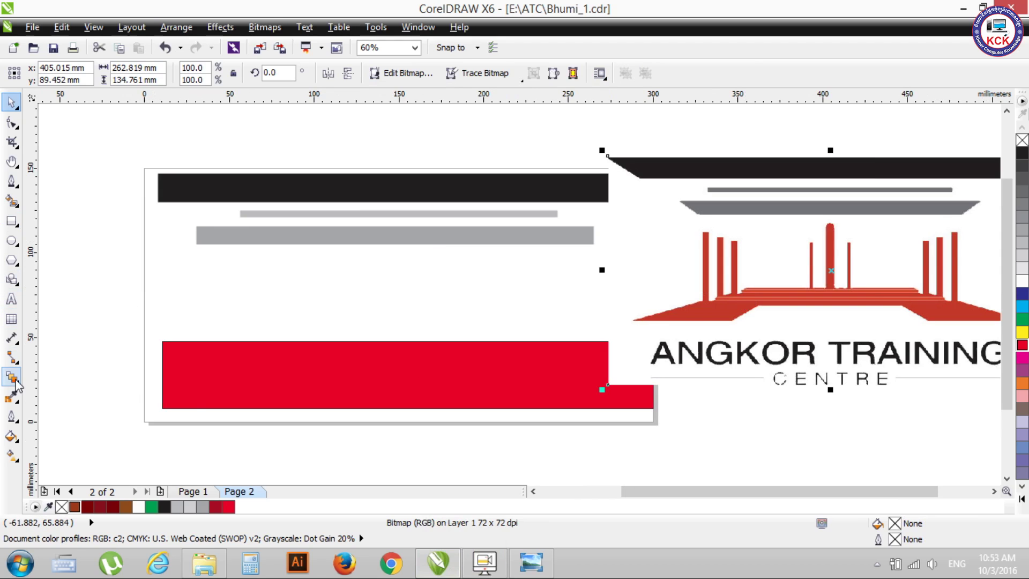
{"action": "left_click", "coordinate": [12, 397]}
{"action": "left_click", "coordinate": [726, 301]}
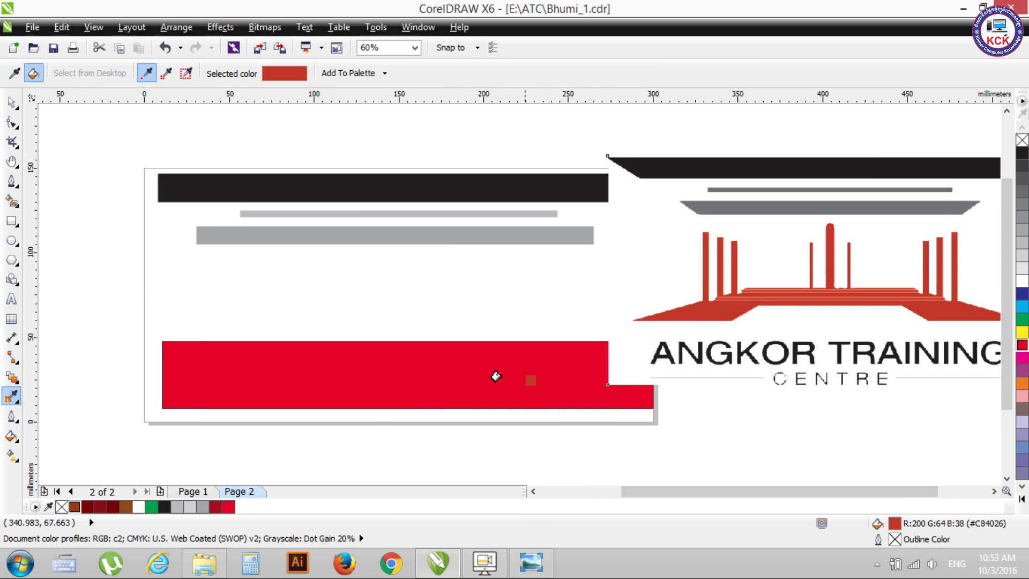
{"action": "left_click", "coordinate": [430, 380]}
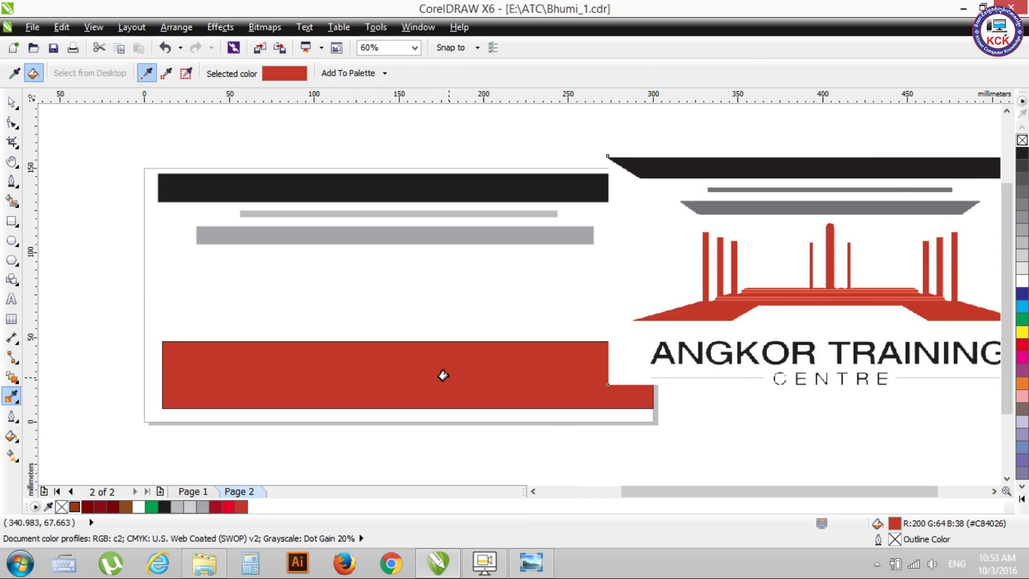
Resample the logo's red, then move the logo bitmap right and up, off the page
{"action": "left_click", "coordinate": [12, 102]}
{"action": "left_click", "coordinate": [214, 349]}
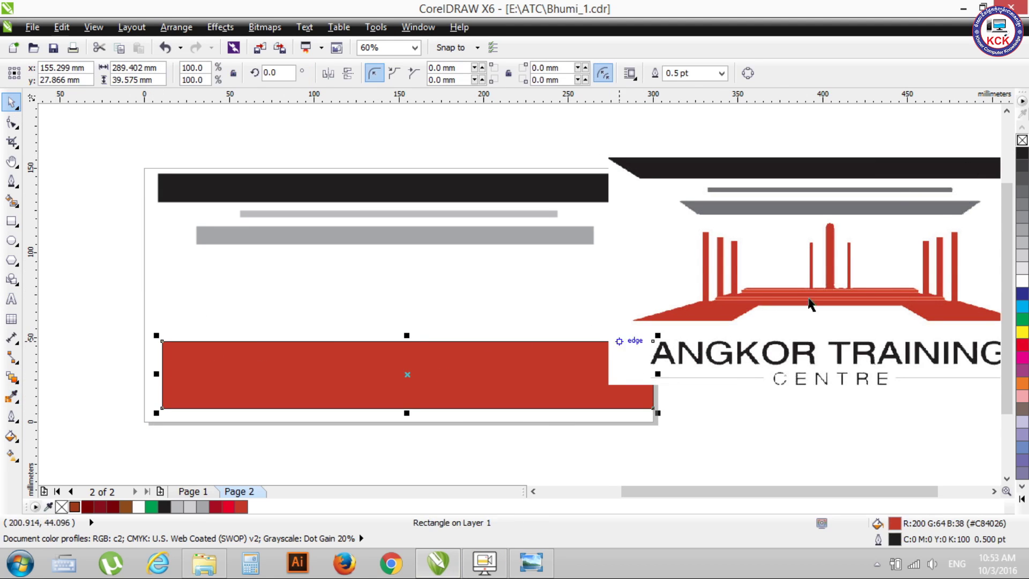
{"action": "left_click", "coordinate": [697, 413]}
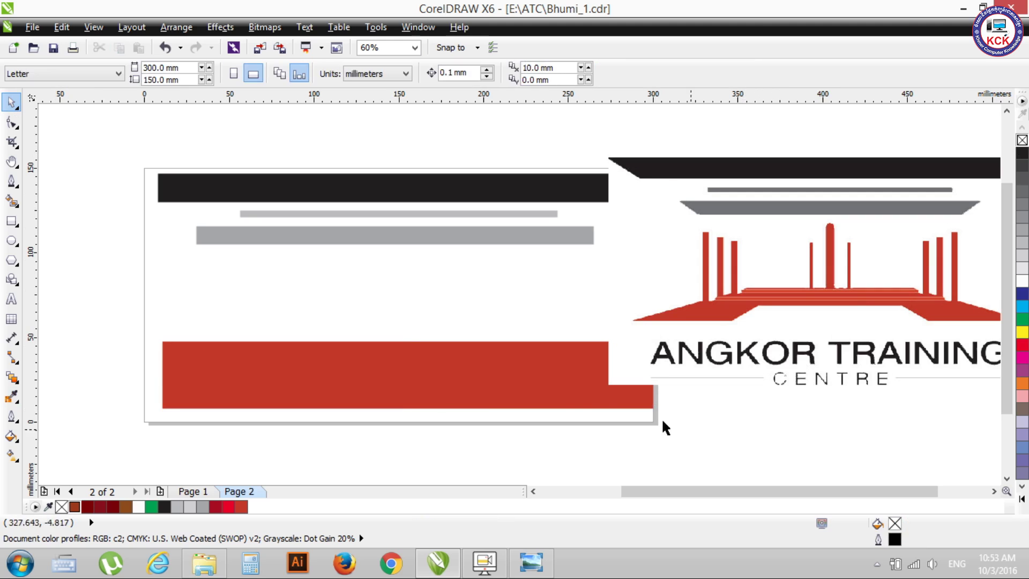
{"action": "left_click", "coordinate": [703, 308]}
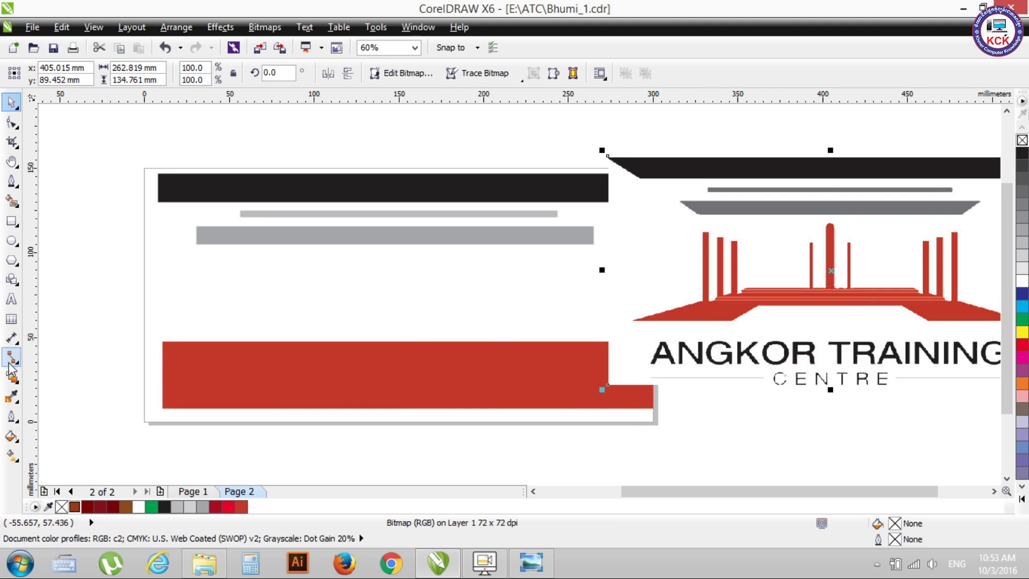
{"action": "left_click", "coordinate": [12, 396]}
{"action": "left_click", "coordinate": [712, 316]}
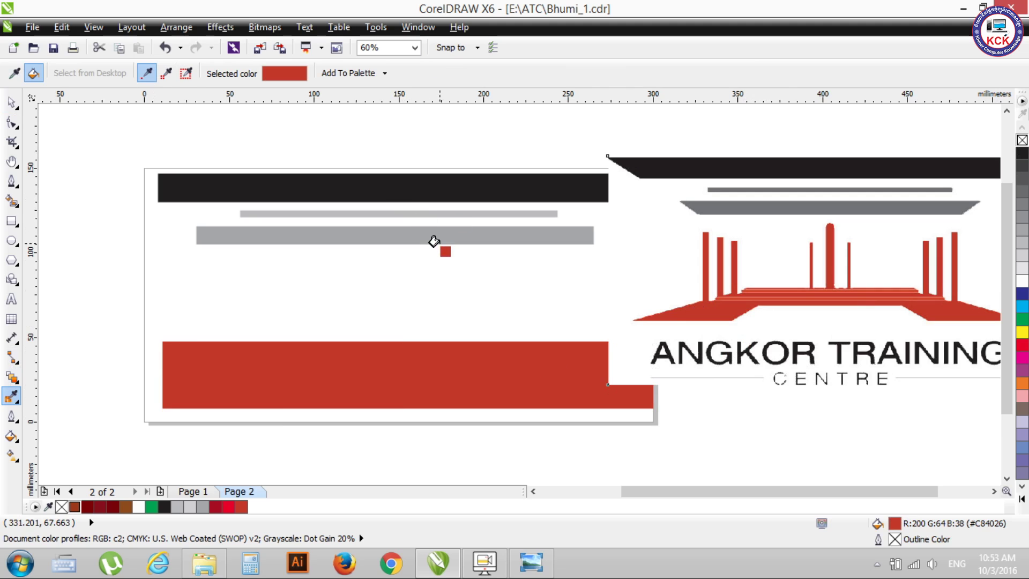
{"action": "left_click", "coordinate": [12, 102]}
{"action": "left_click_drag", "start_coordinate": [788, 248], "coordinate": [842, 224]}
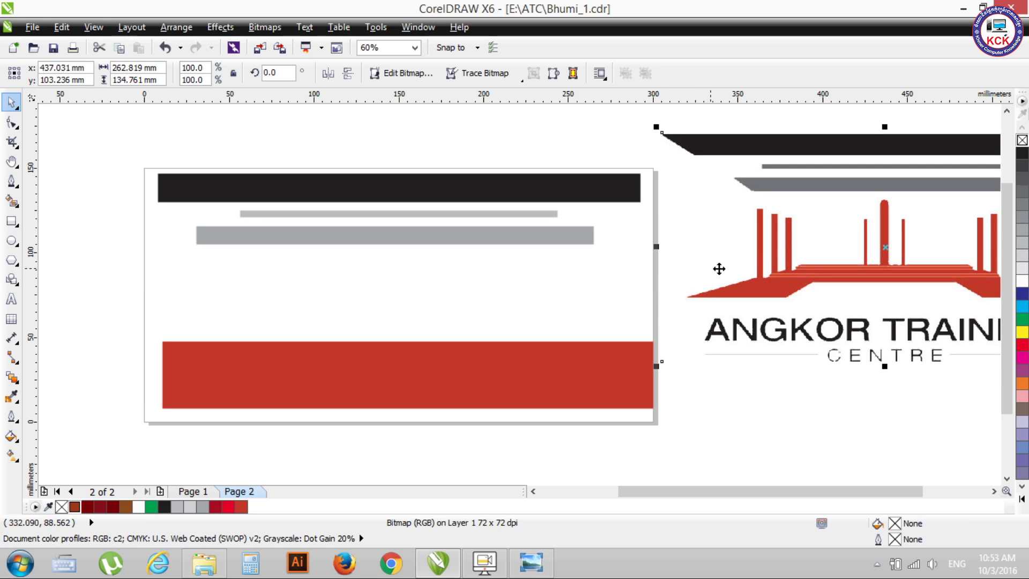
{"action": "scroll", "coordinate": [799, 271], "scroll_direction": "down", "scroll_amount": 2}
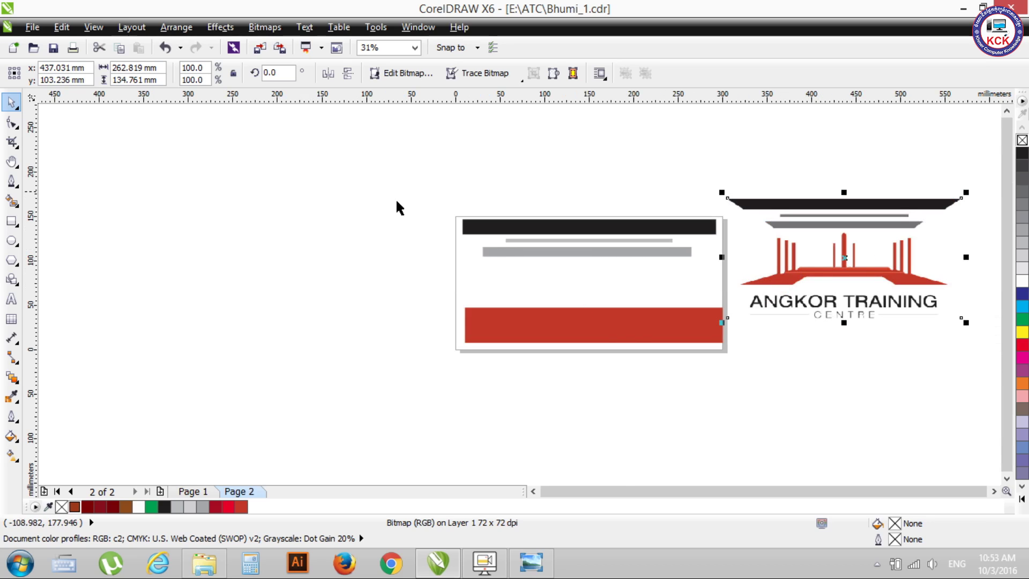
{"action": "key", "text": "h"}
{"action": "left_click_drag", "start_coordinate": [729, 369], "coordinate": [448, 375]}
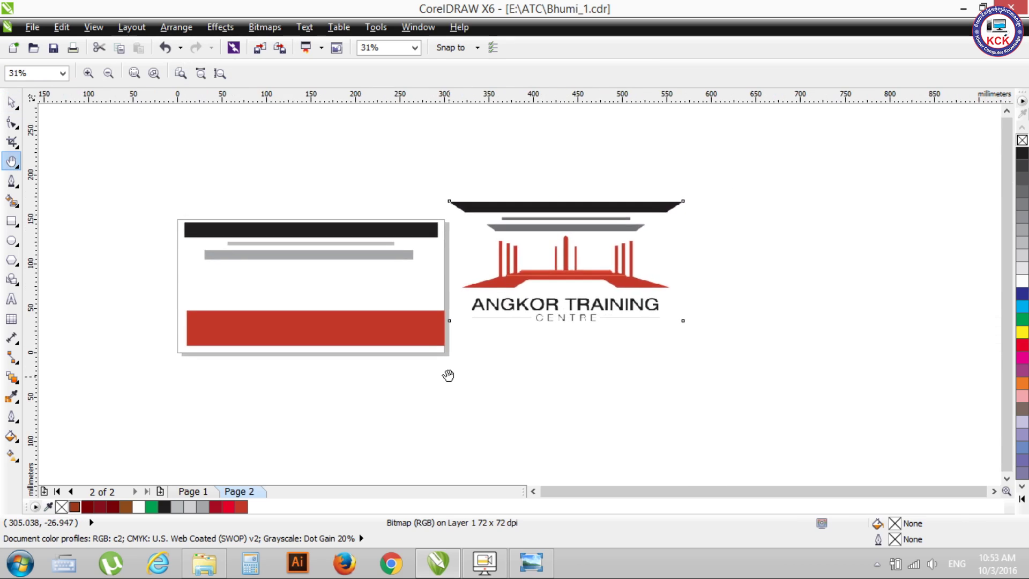
{"action": "scroll", "coordinate": [448, 348], "scroll_direction": "up", "scroll_amount": 2}
{"action": "mouse_move", "coordinate": [461, 329]}
{"action": "left_mouse_down"}
{"action": "mouse_move", "coordinate": [525, 372]}
{"action": "mouse_move", "coordinate": [540, 370]}
{"action": "left_mouse_up"}
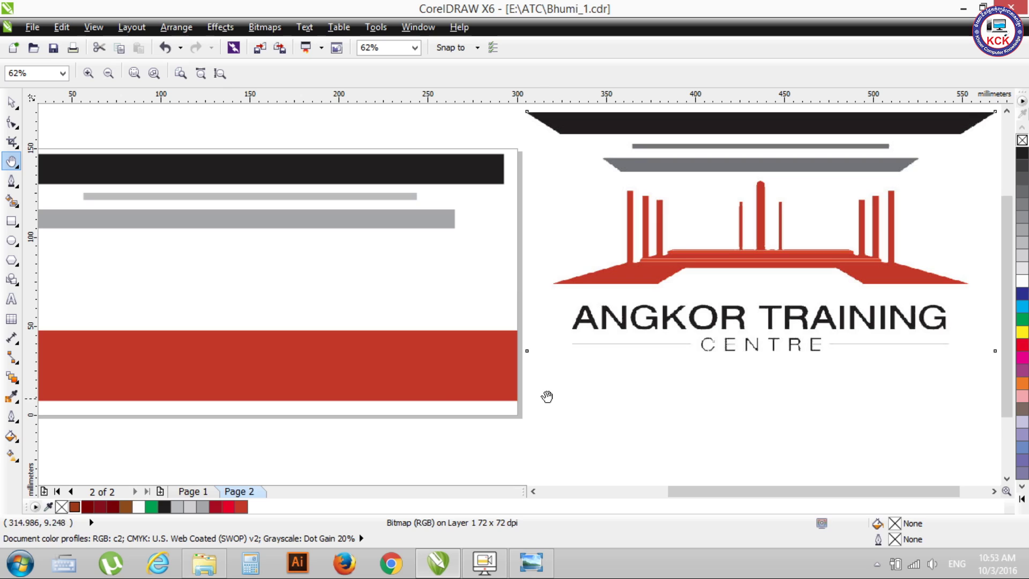
{"action": "scroll", "coordinate": [468, 394], "scroll_direction": "down", "scroll_amount": 1}
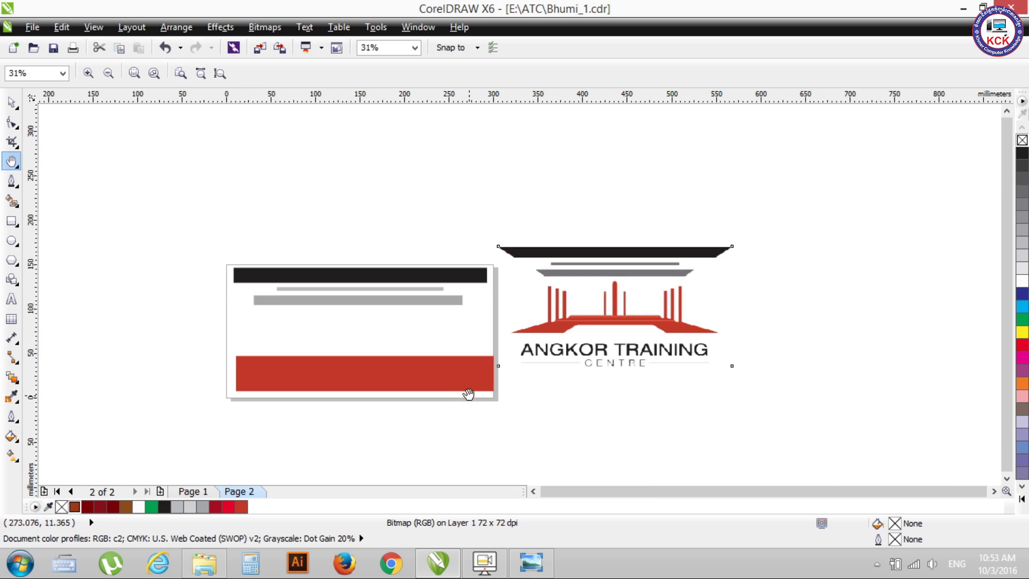
{"action": "left_click", "coordinate": [414, 48]}
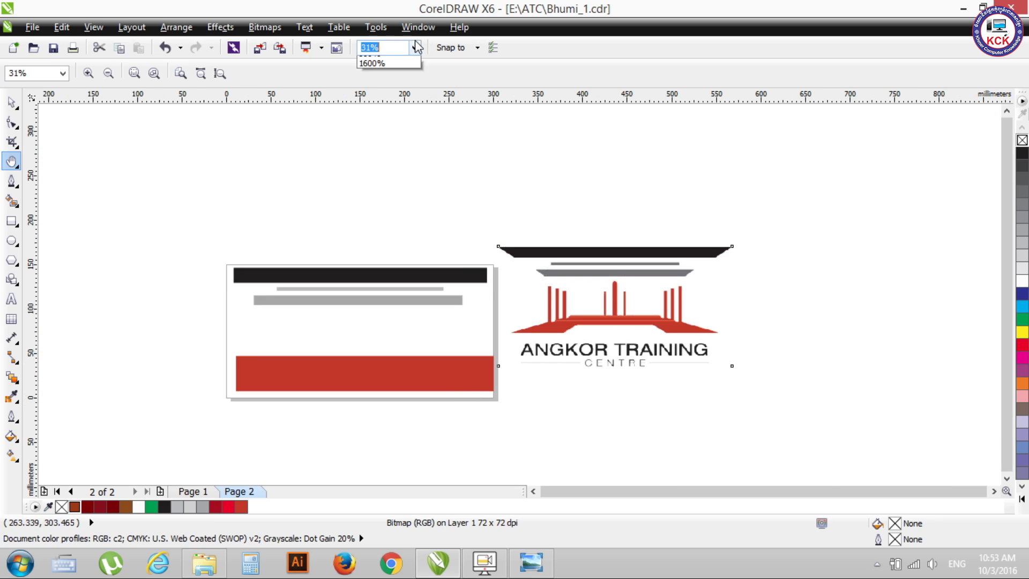
{"action": "left_click", "coordinate": [375, 62]}
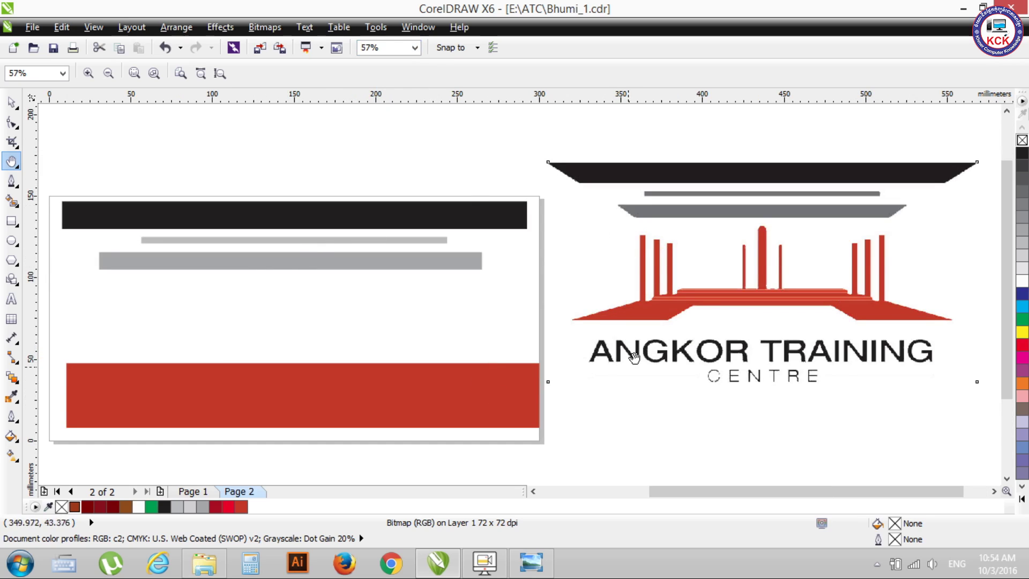
Convert the black bar and both grey bars to curves with the Shape tool
{"action": "left_click", "coordinate": [12, 122]}
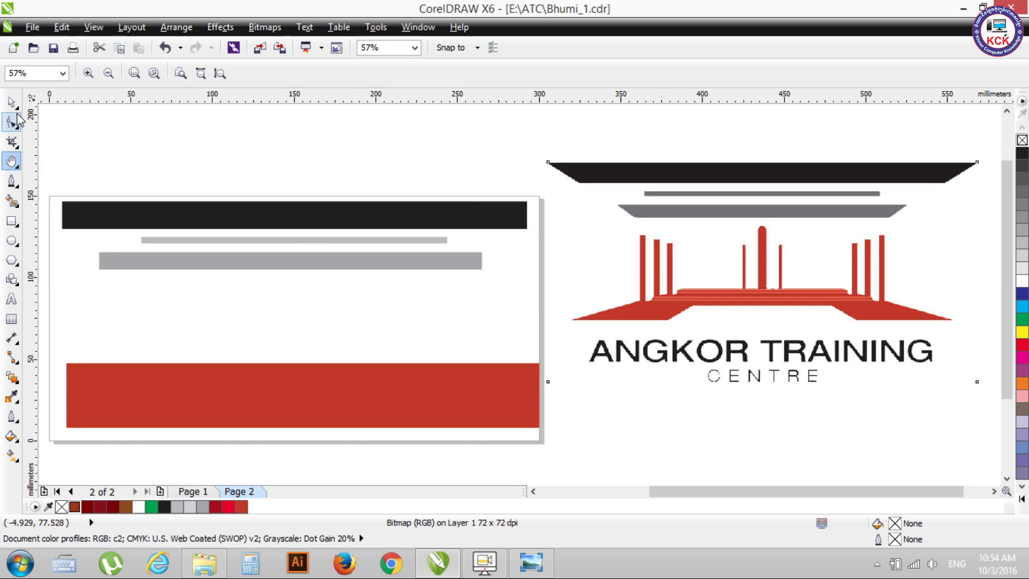
{"action": "left_click", "coordinate": [160, 398]}
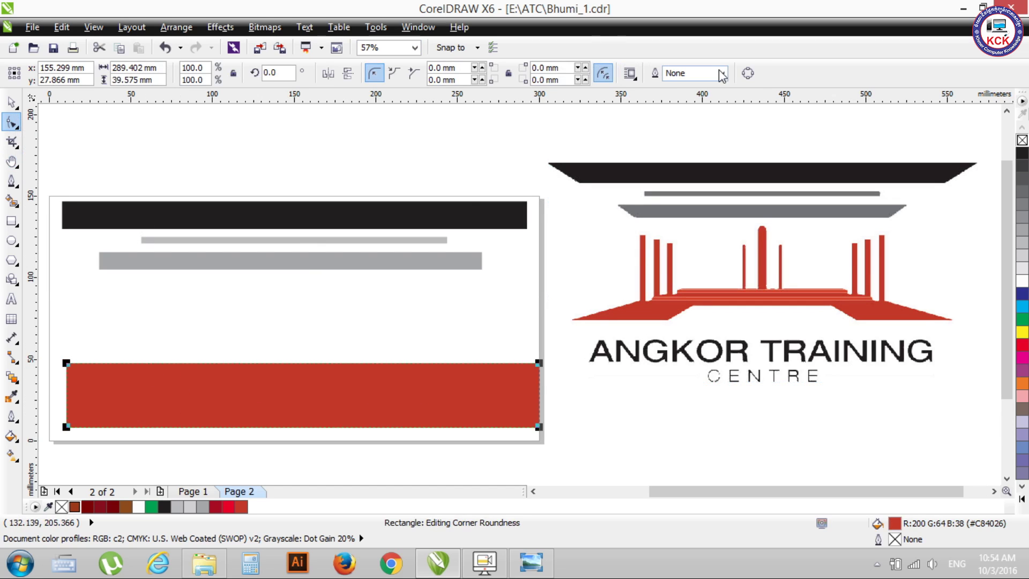
{"action": "left_click", "coordinate": [374, 225]}
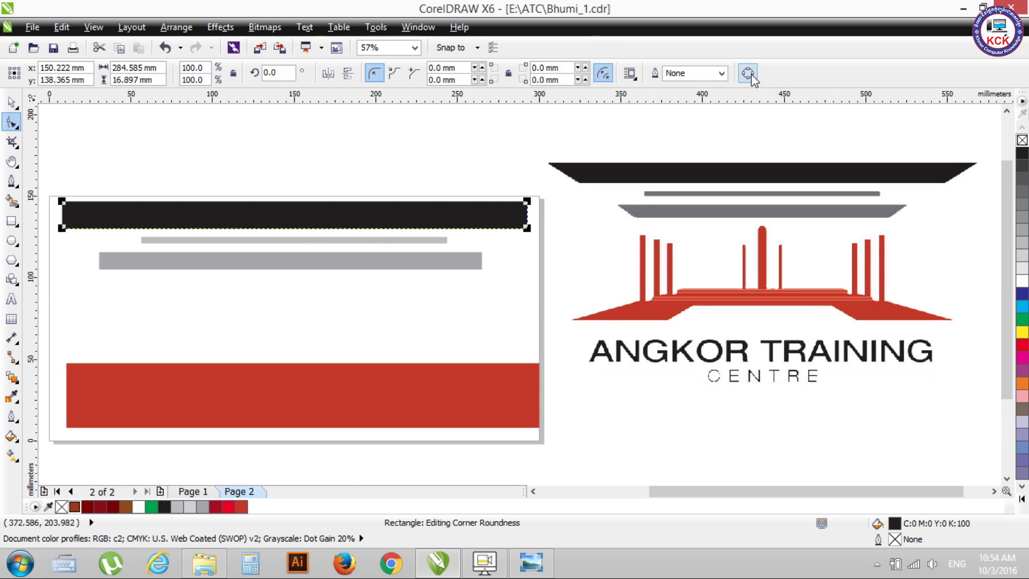
{"action": "left_click", "coordinate": [748, 72]}
{"action": "left_click", "coordinate": [416, 238]}
{"action": "left_click", "coordinate": [748, 73]}
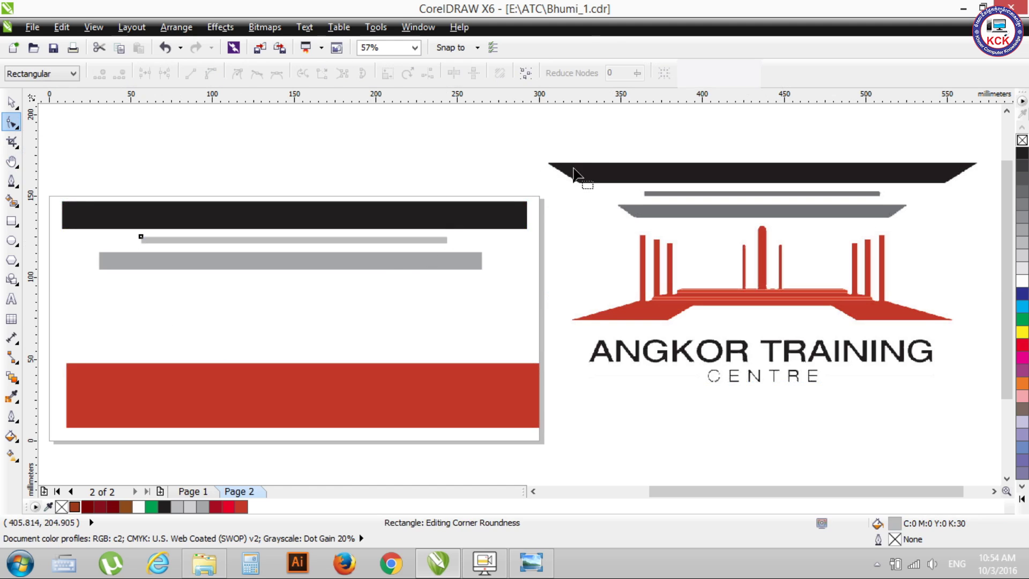
{"action": "left_click", "coordinate": [379, 262]}
{"action": "left_click", "coordinate": [748, 73]}
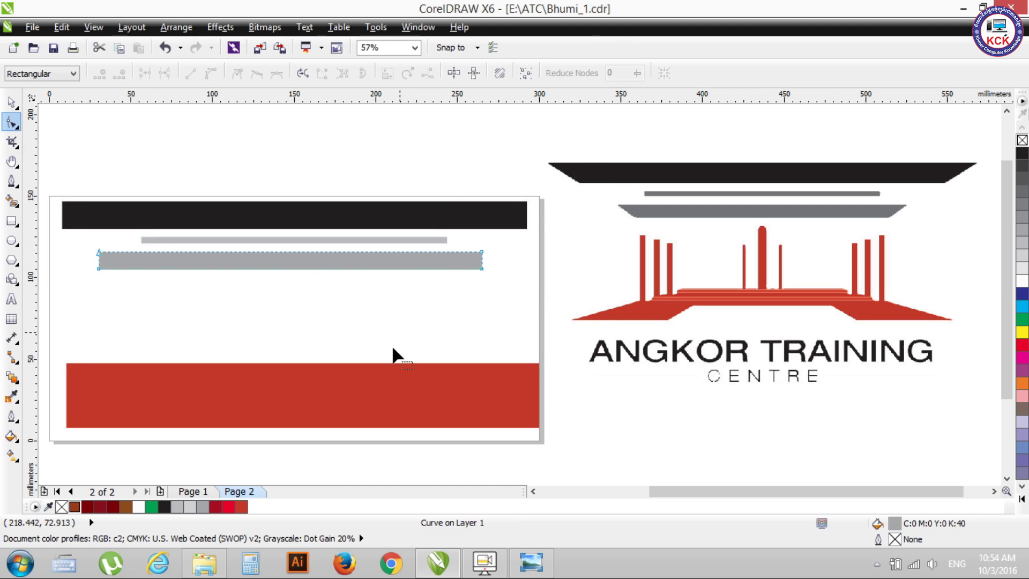
{"action": "left_click", "coordinate": [389, 384]}
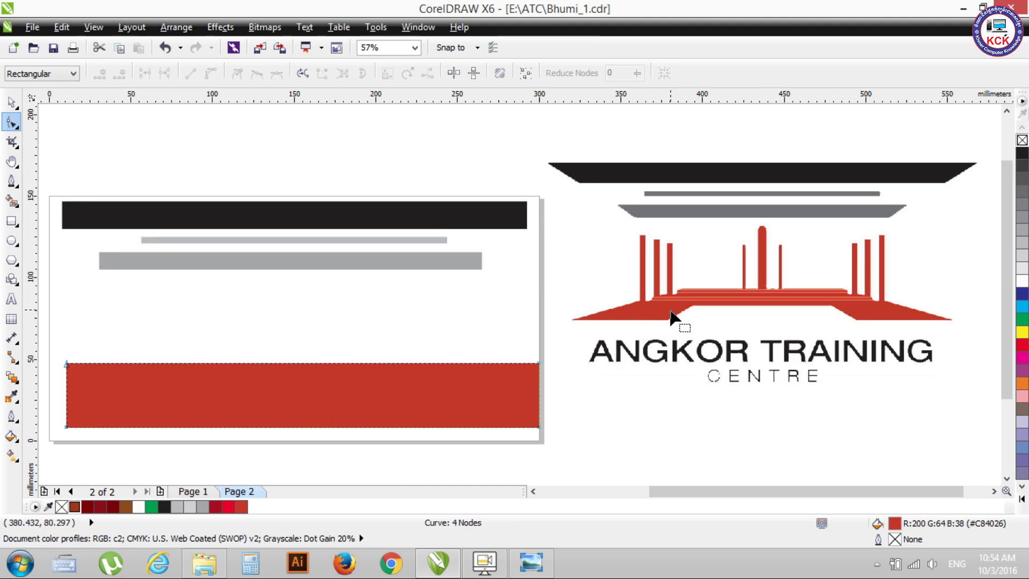
Squash the red bar to a thinner strip, about 18 mm tall
{"action": "left_click", "coordinate": [12, 102]}
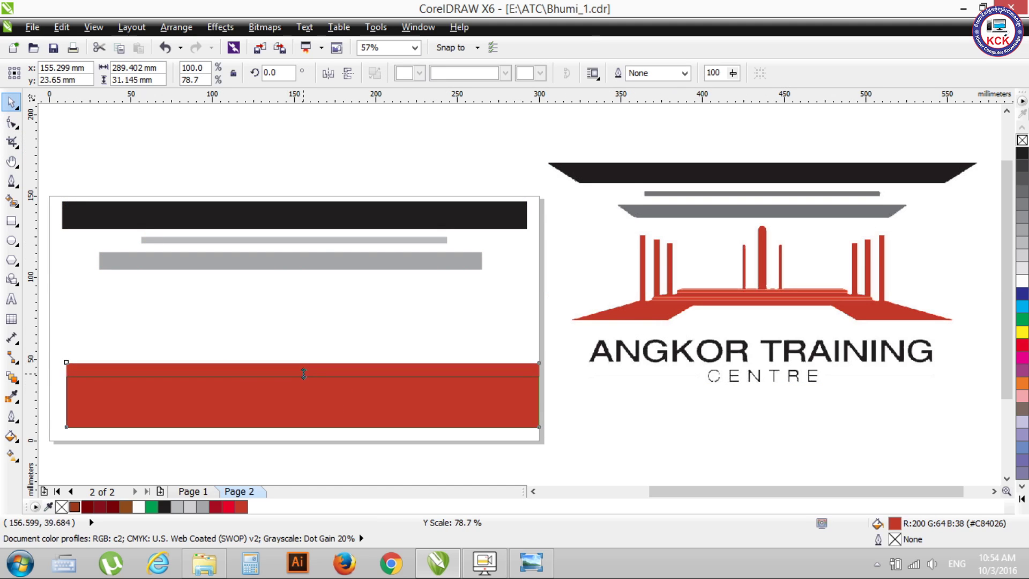
{"action": "left_click_drag", "start_coordinate": [303, 364], "coordinate": [303, 380]}
{"action": "left_click_drag", "start_coordinate": [303, 431], "coordinate": [302, 414]}
{"action": "left_click", "coordinate": [377, 176]}
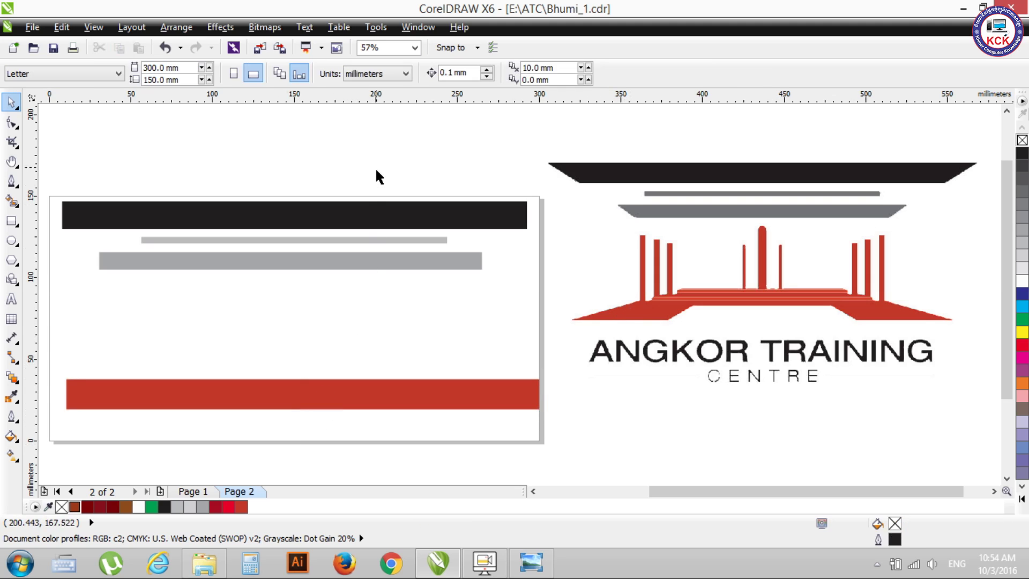
{"action": "left_click", "coordinate": [341, 393]}
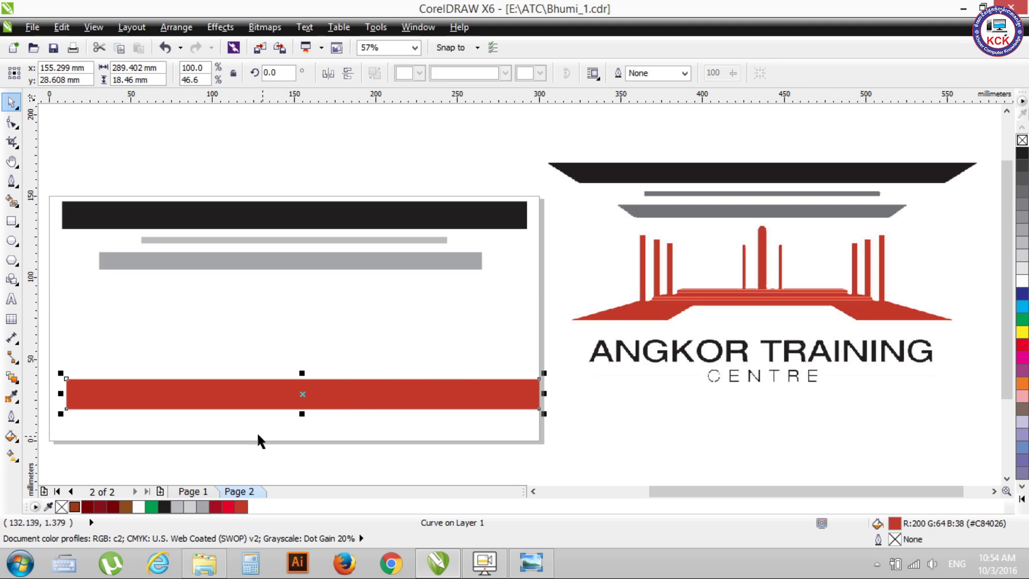
Select the black, two grey and red bars and align their centres horizontally
{"action": "left_click_drag", "start_coordinate": [50, 170], "coordinate": [548, 440]}
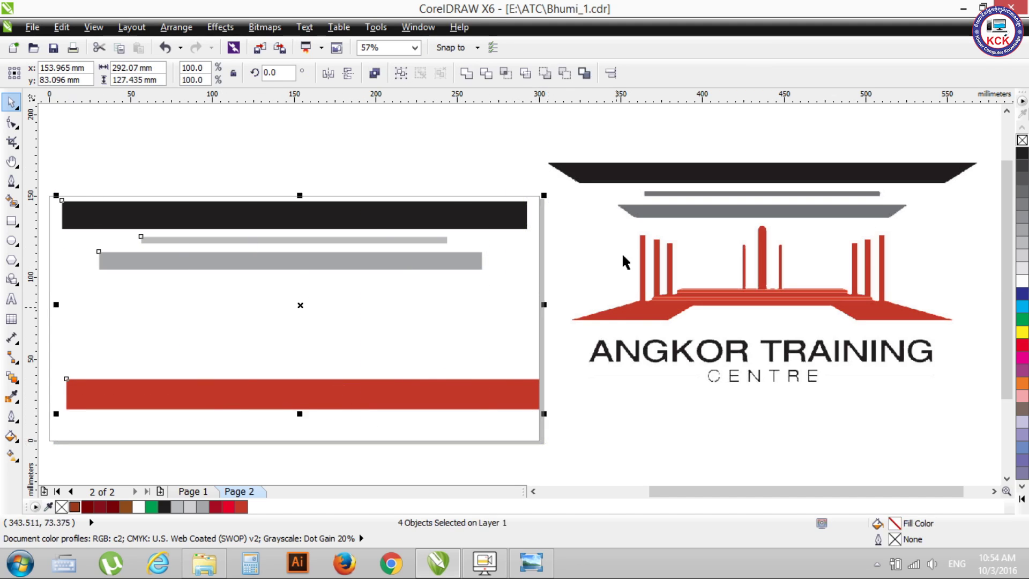
{"action": "left_click", "coordinate": [611, 74]}
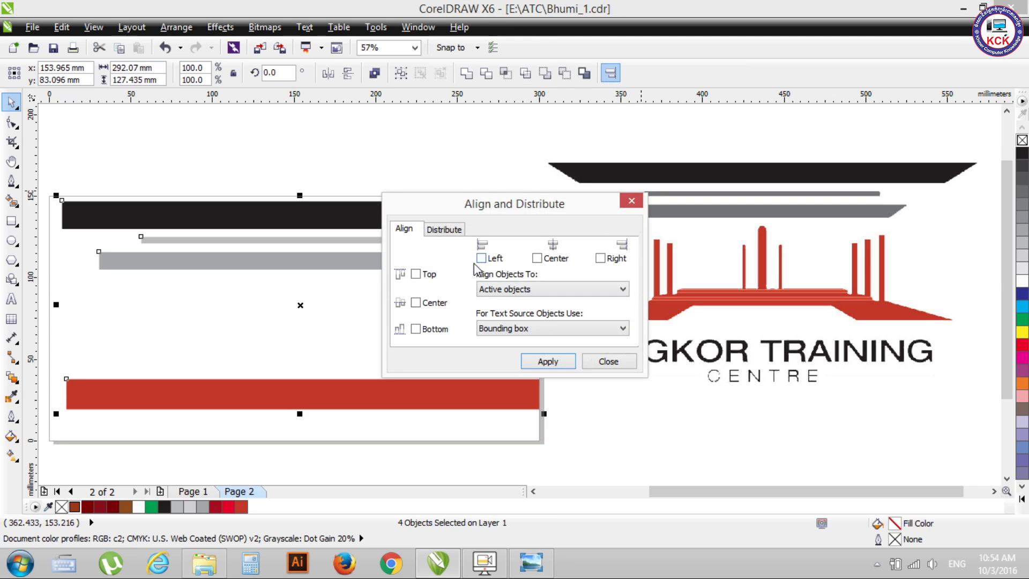
{"action": "left_click_drag", "start_coordinate": [494, 216], "coordinate": [592, 204]}
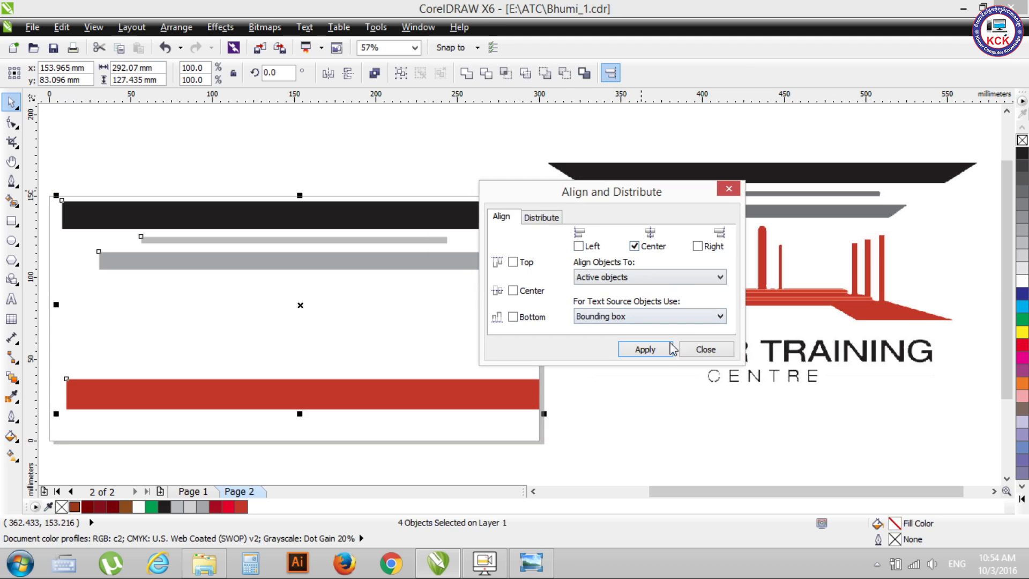
{"action": "left_click", "coordinate": [645, 349]}
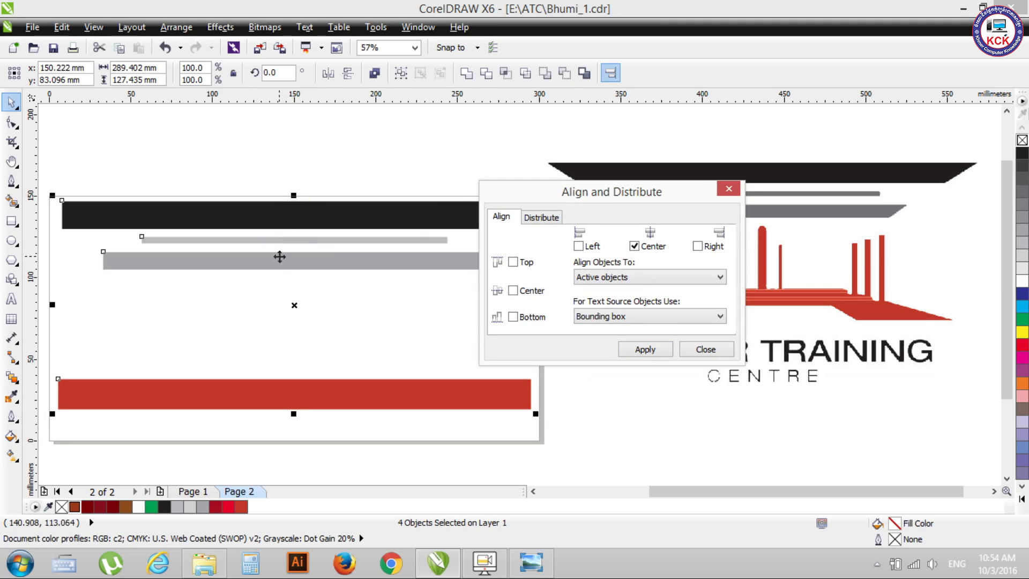
{"action": "left_click", "coordinate": [729, 188]}
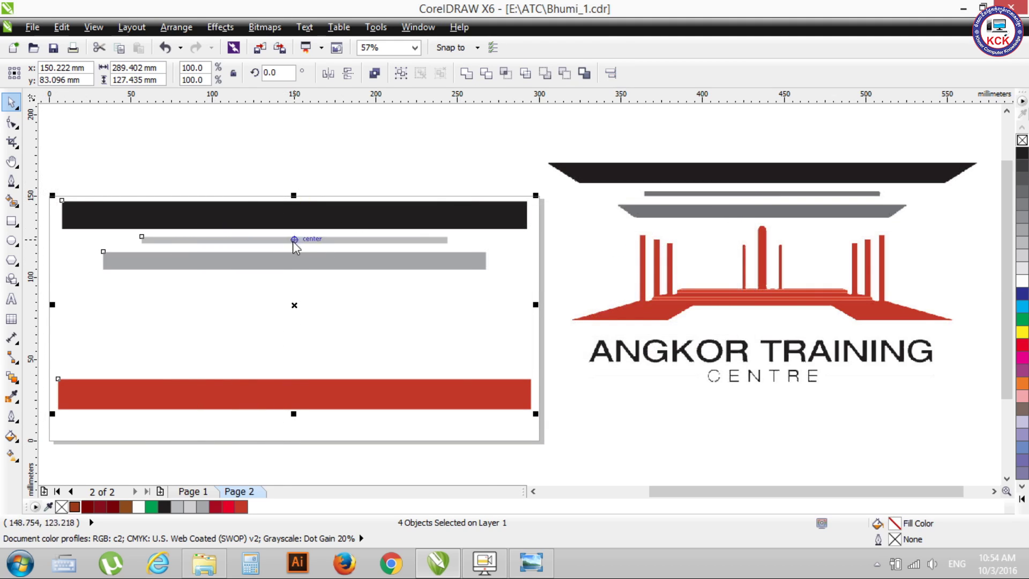
Place a vertical guideline at 150 mm through the bars, lock it, then reselect the bars
{"action": "left_click_drag", "start_coordinate": [296, 310], "coordinate": [296, 305]}
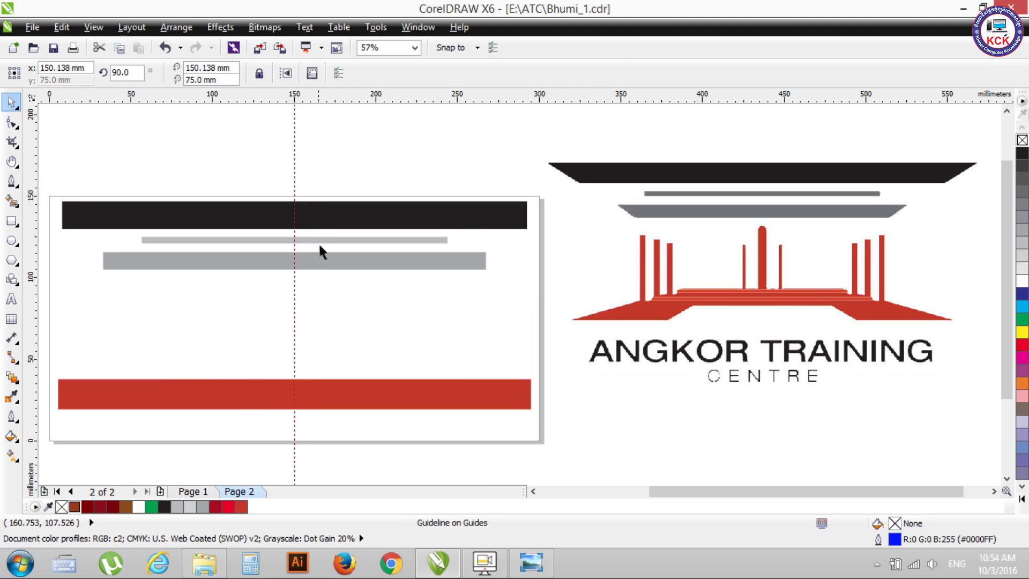
{"action": "left_click", "coordinate": [294, 149]}
{"action": "right_click", "coordinate": [295, 149]}
{"action": "left_click", "coordinate": [343, 187]}
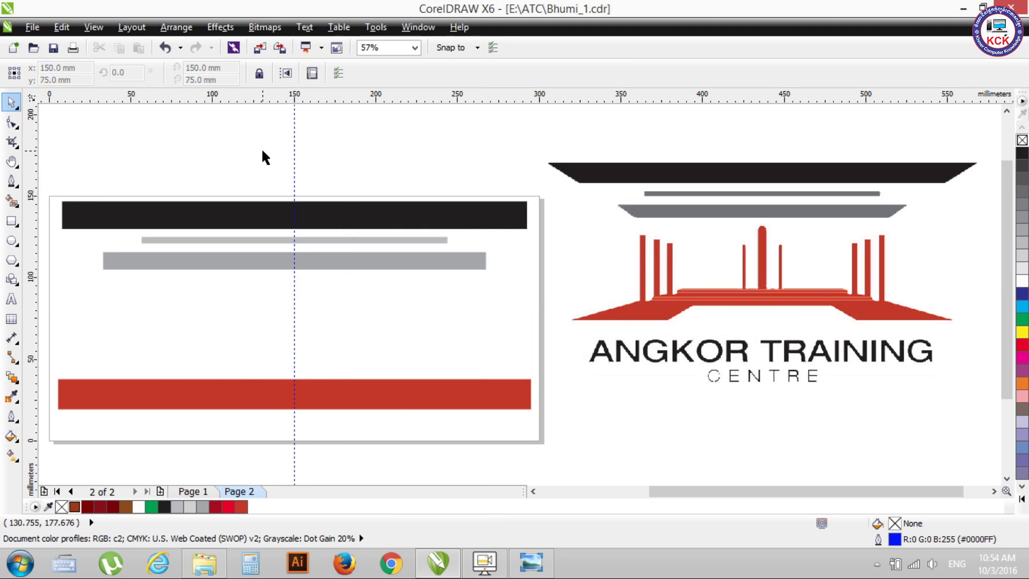
{"action": "left_click_drag", "start_coordinate": [268, 161], "coordinate": [327, 177]}
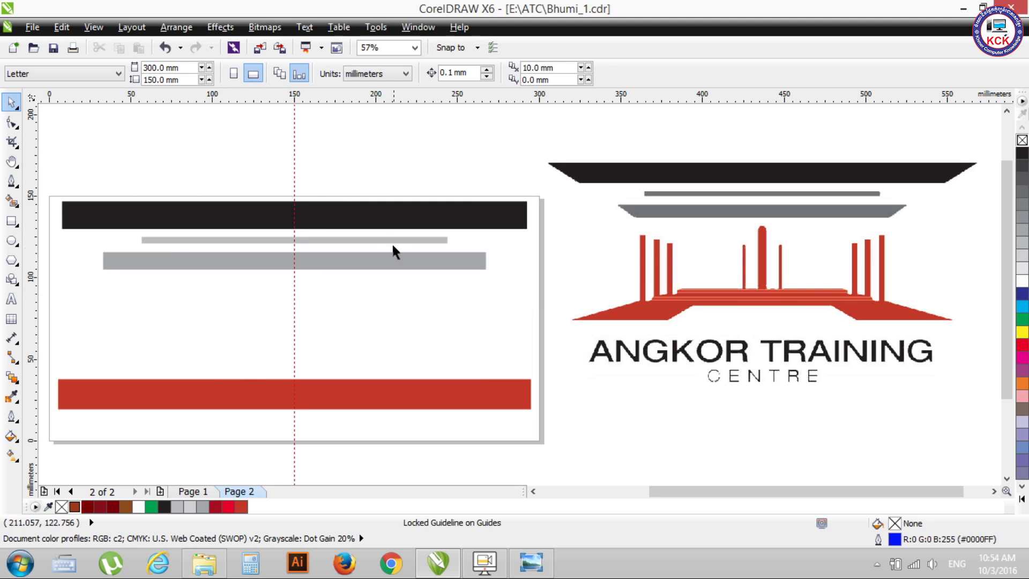
{"action": "left_click", "coordinate": [376, 260]}
{"action": "left_click", "coordinate": [363, 239]}
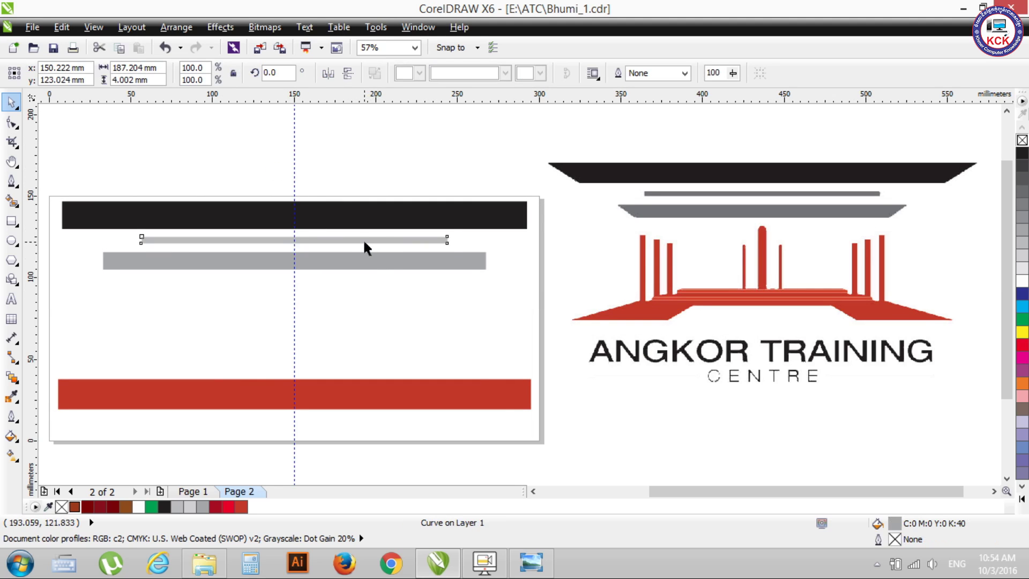
{"action": "left_click", "coordinate": [339, 225]}
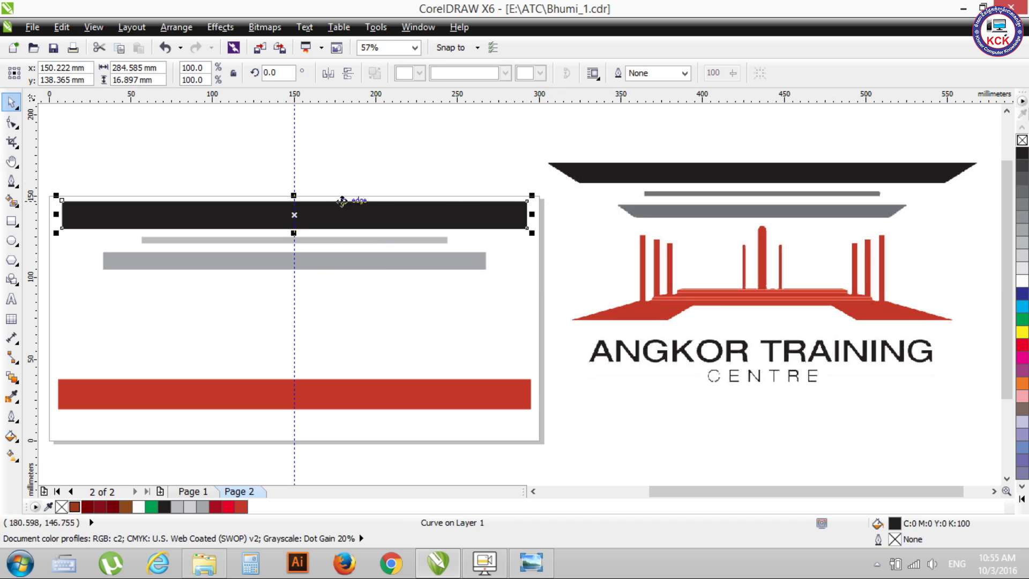
Nudge the wide grey bar down slightly, further below the thin grey bar
{"action": "left_click", "coordinate": [490, 157]}
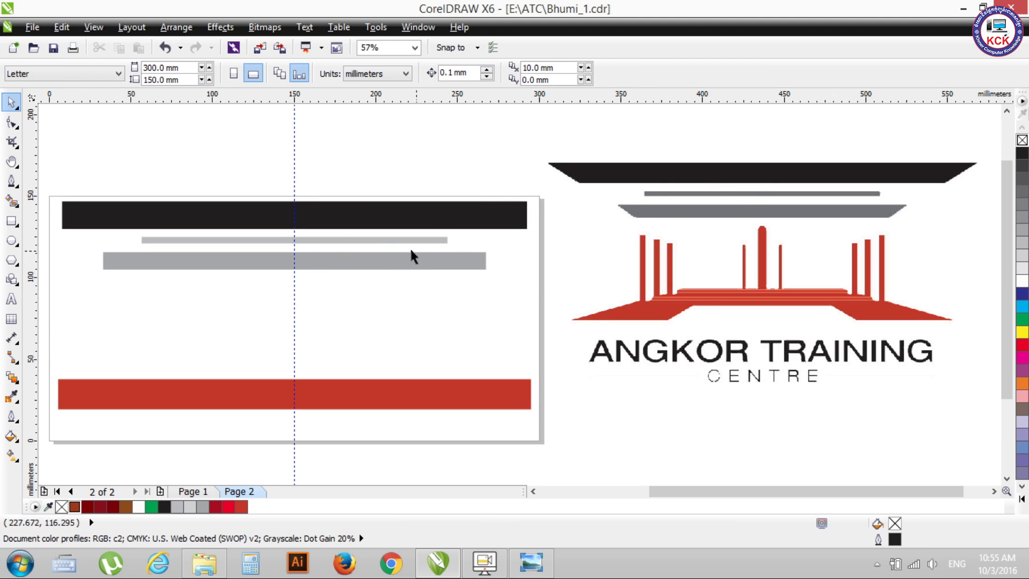
{"action": "left_click", "coordinate": [389, 265]}
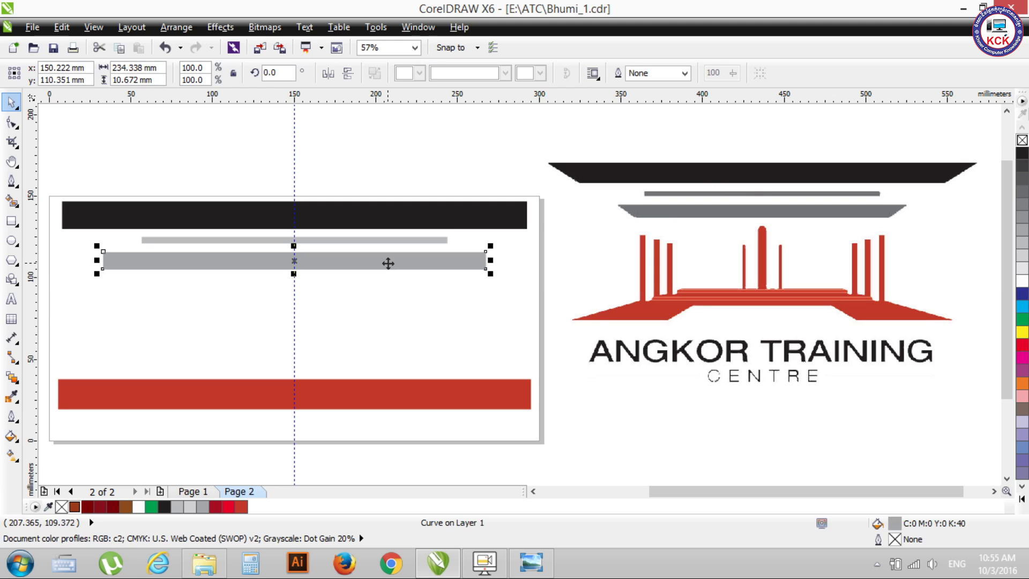
{"action": "key", "text": "Down"}
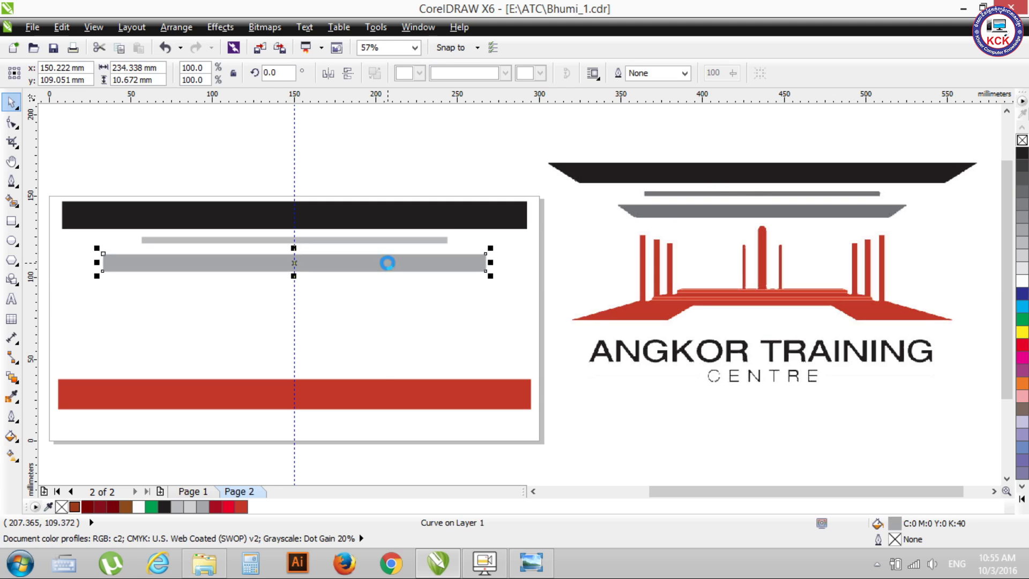
Select the black bar and both grey bars and briefly view Align and Distribute without applying
{"action": "left_click_drag", "start_coordinate": [349, 142], "coordinate": [387, 284]}
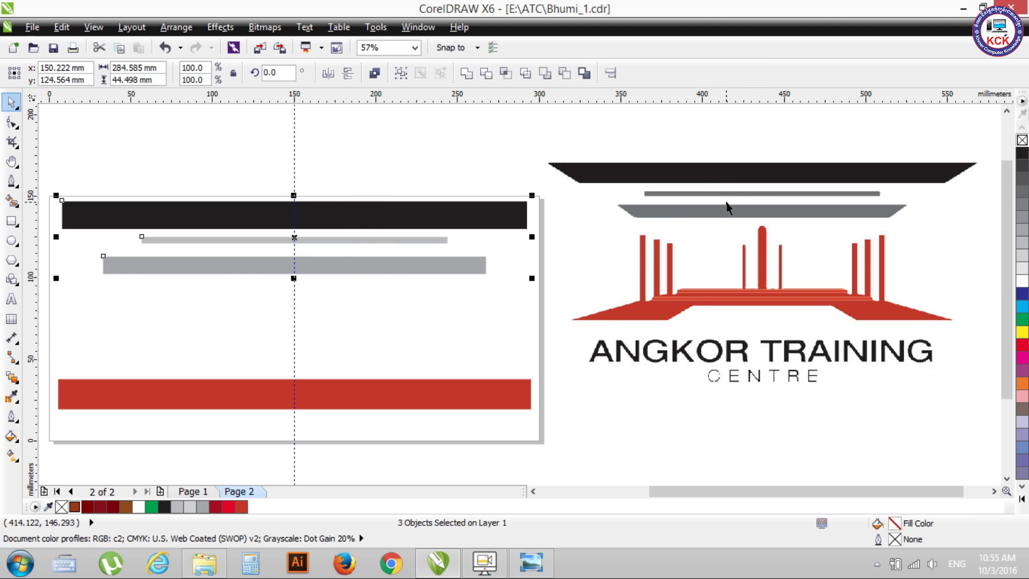
{"action": "left_click", "coordinate": [612, 73]}
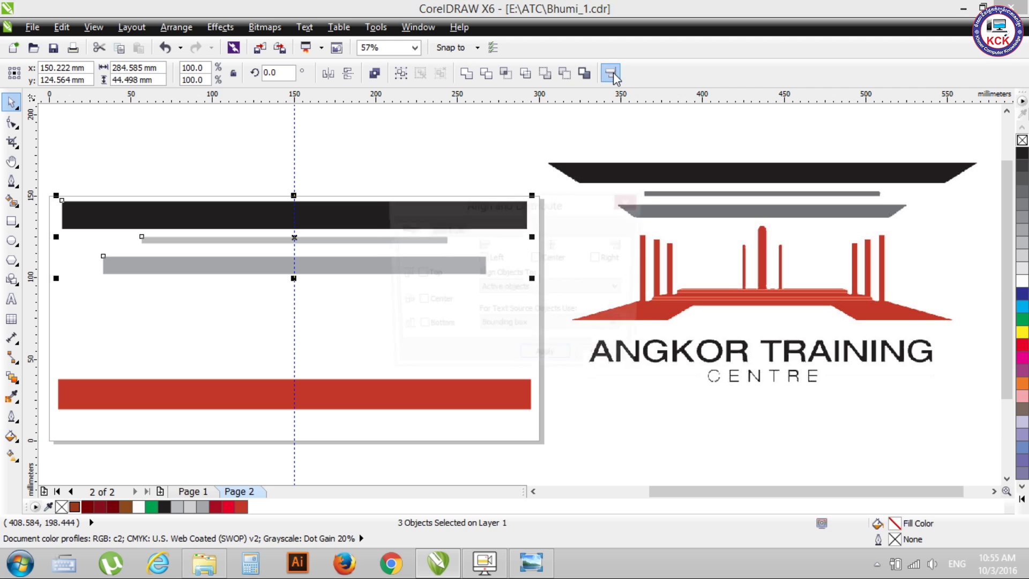
{"action": "left_click_drag", "start_coordinate": [552, 215], "coordinate": [645, 185]}
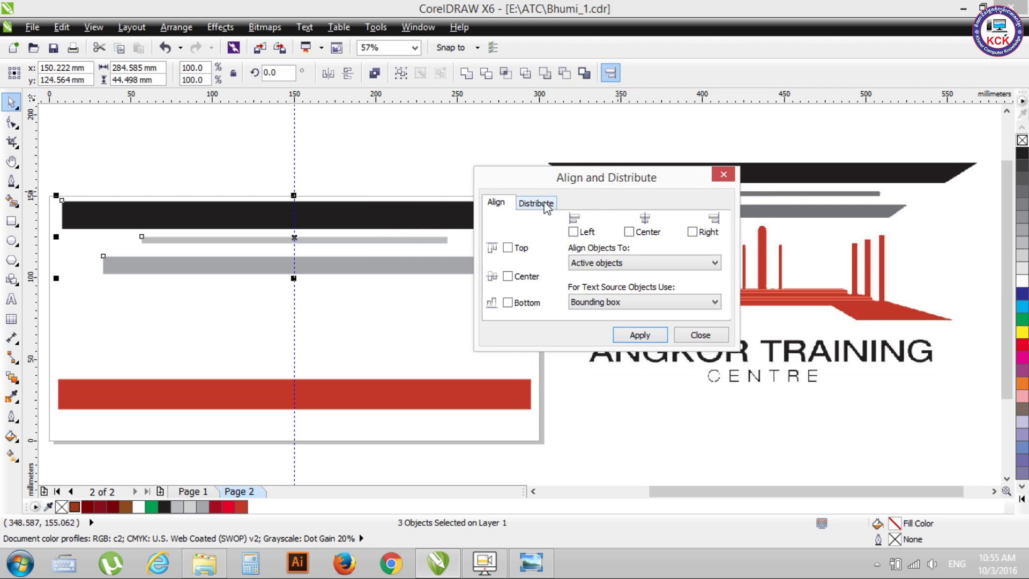
{"action": "left_click", "coordinate": [536, 204]}
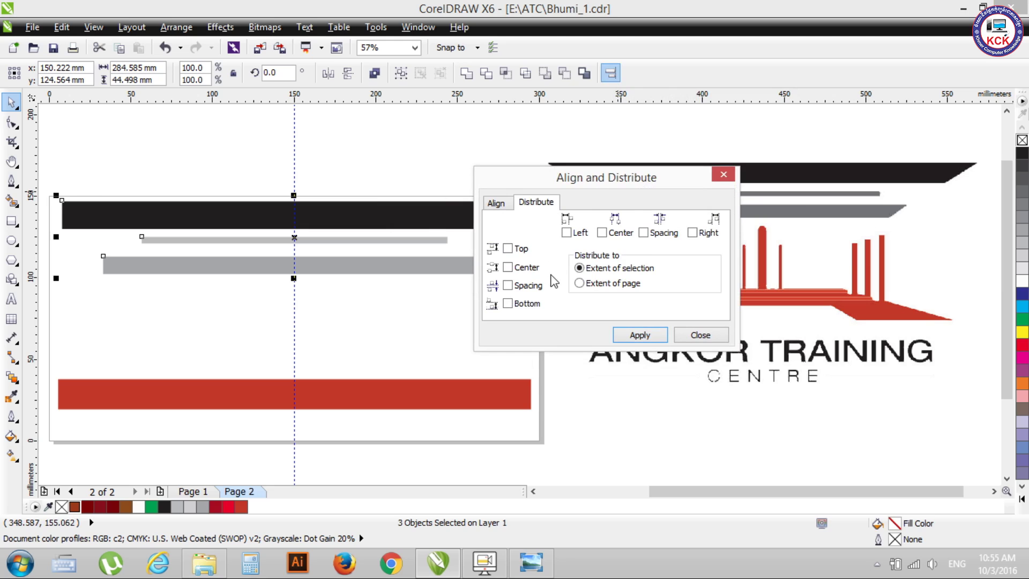
{"action": "left_click", "coordinate": [724, 179]}
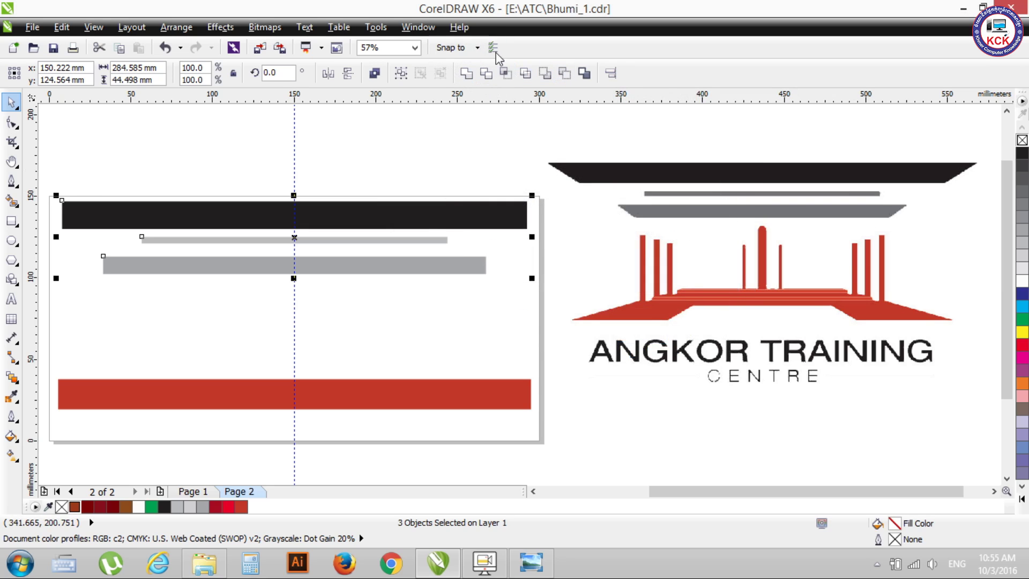
Distribute the black bar and two grey bars with even vertical spacing using Align and Distribute
{"action": "left_click", "coordinate": [177, 27]}
{"action": "mouse_move", "coordinate": [220, 83]}
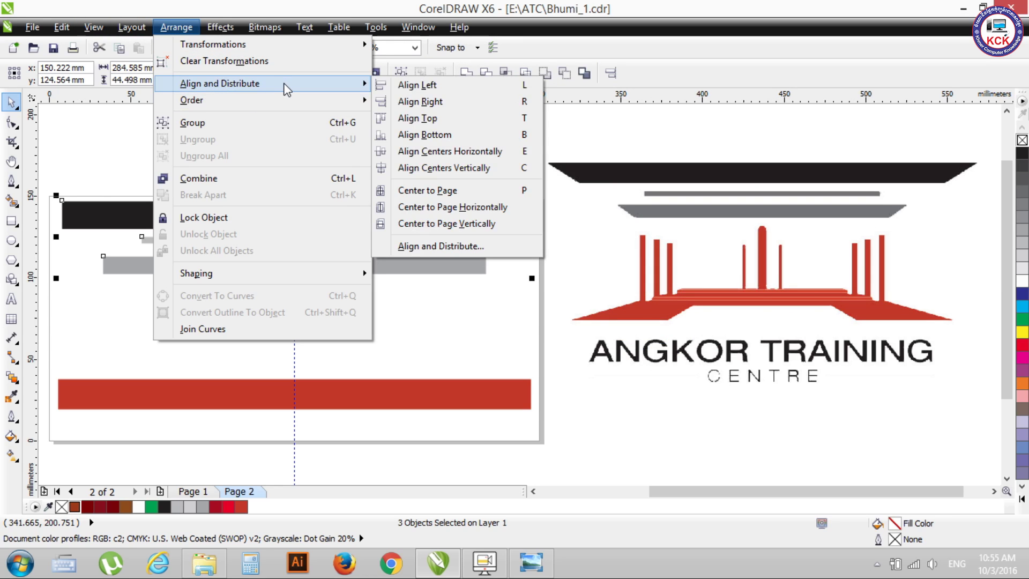
{"action": "left_click", "coordinate": [465, 246]}
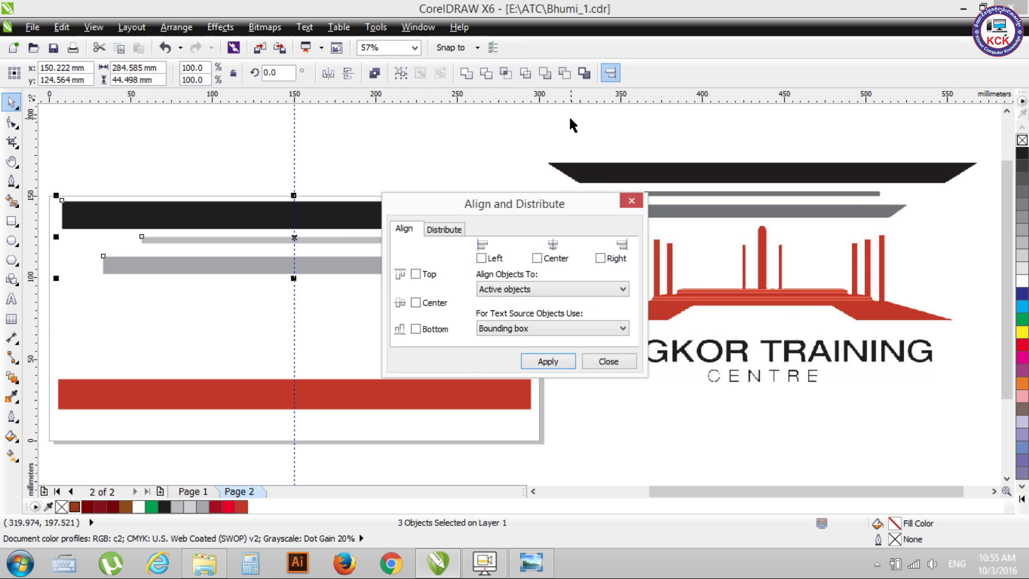
{"action": "left_click_drag", "start_coordinate": [541, 208], "coordinate": [614, 166]}
{"action": "left_click", "coordinate": [515, 186]}
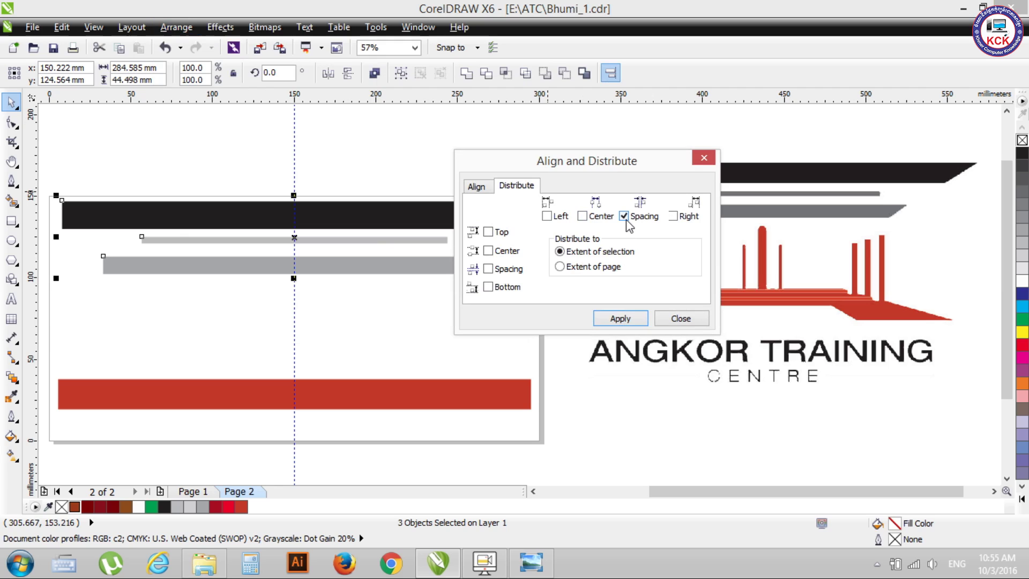
{"action": "left_click", "coordinate": [624, 217]}
{"action": "left_click", "coordinate": [612, 319]}
{"action": "left_click", "coordinate": [676, 320]}
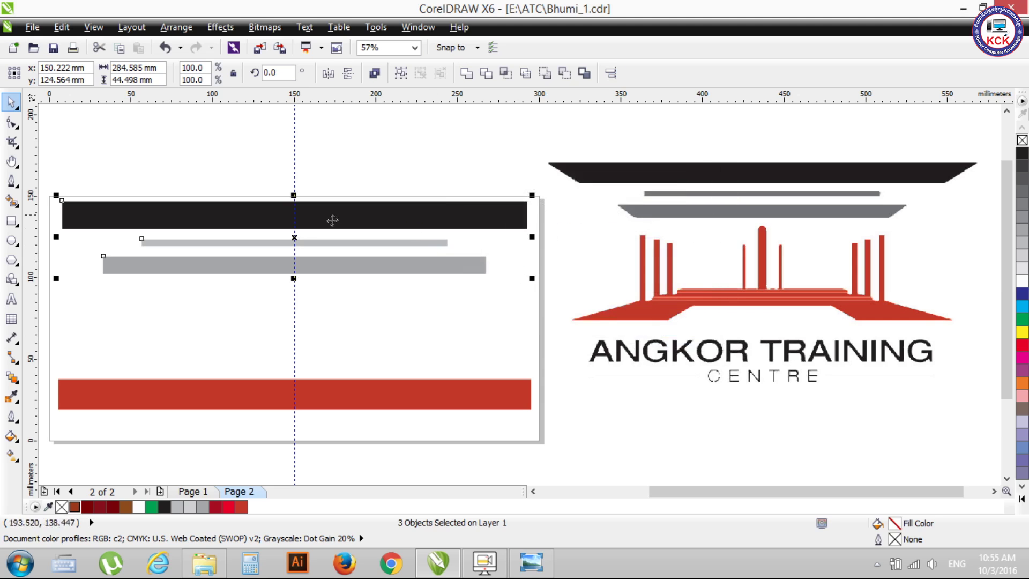
{"action": "left_click", "coordinate": [359, 161]}
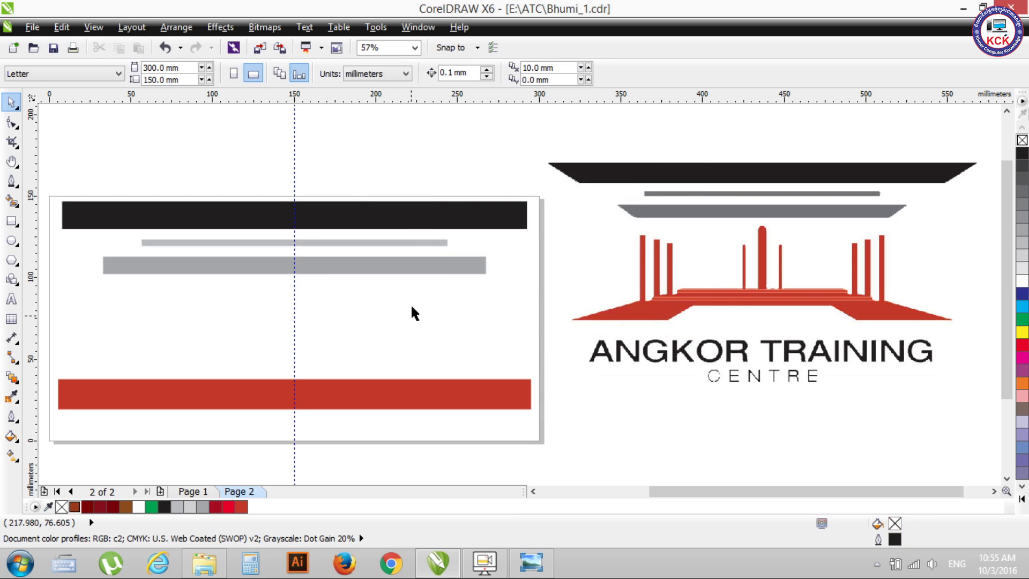
Draw a tilted outline rectangle with the 3-Point Rectangle tool on the page's right side
{"action": "left_click", "coordinate": [152, 243]}
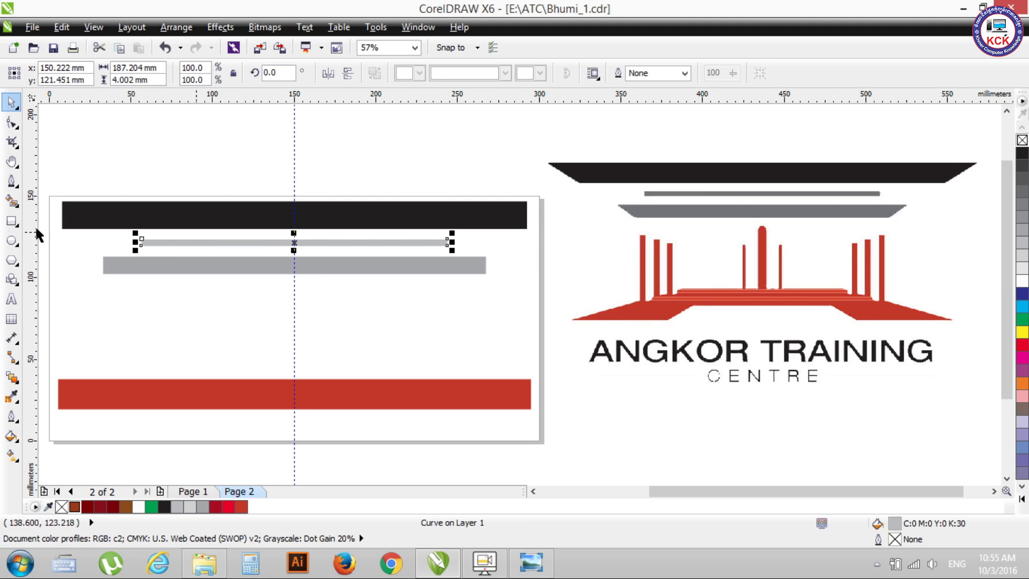
{"action": "left_click", "coordinate": [14, 188]}
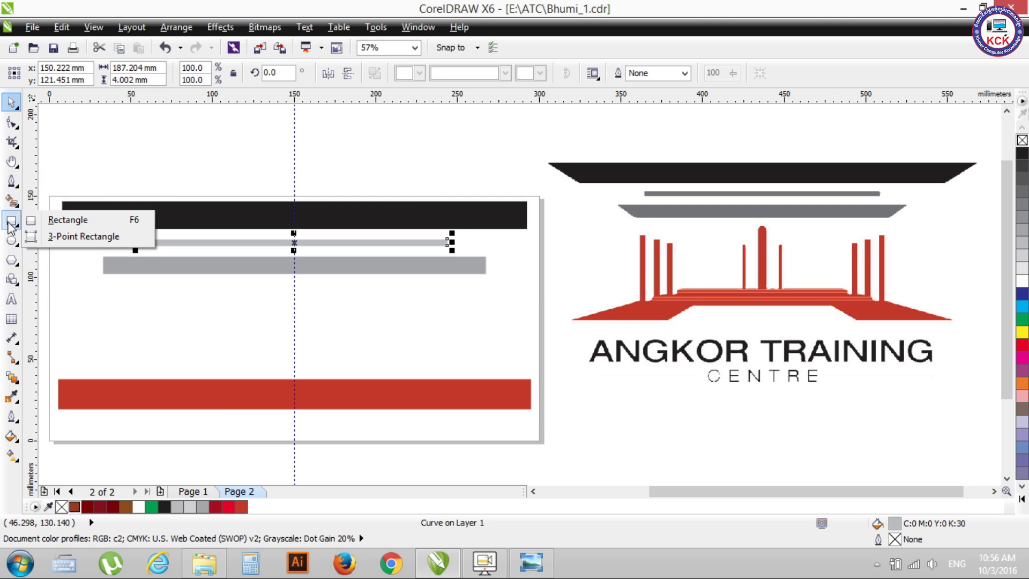
{"action": "left_click", "coordinate": [53, 218]}
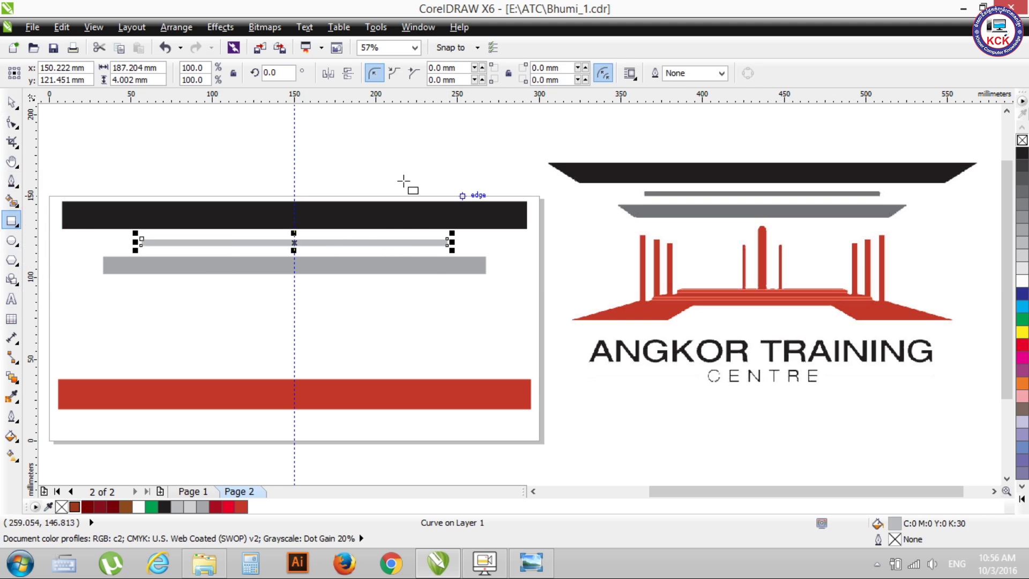
{"action": "left_click", "coordinate": [14, 228]}
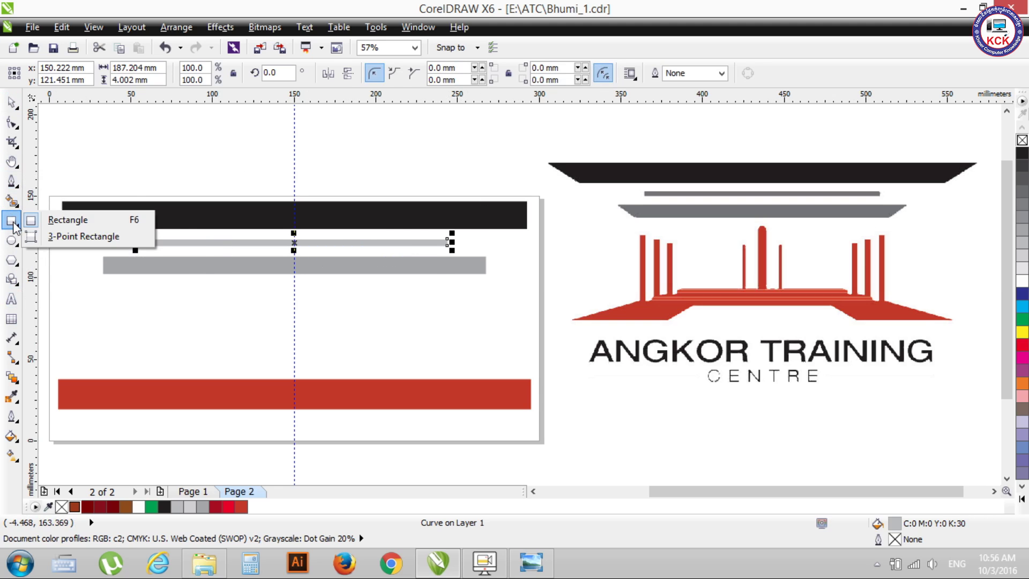
{"action": "left_click", "coordinate": [53, 234]}
{"action": "mouse_move", "coordinate": [541, 182]}
{"action": "left_mouse_down"}
{"action": "mouse_move", "coordinate": [456, 277]}
{"action": "mouse_move", "coordinate": [371, 326]}
{"action": "left_mouse_up"}
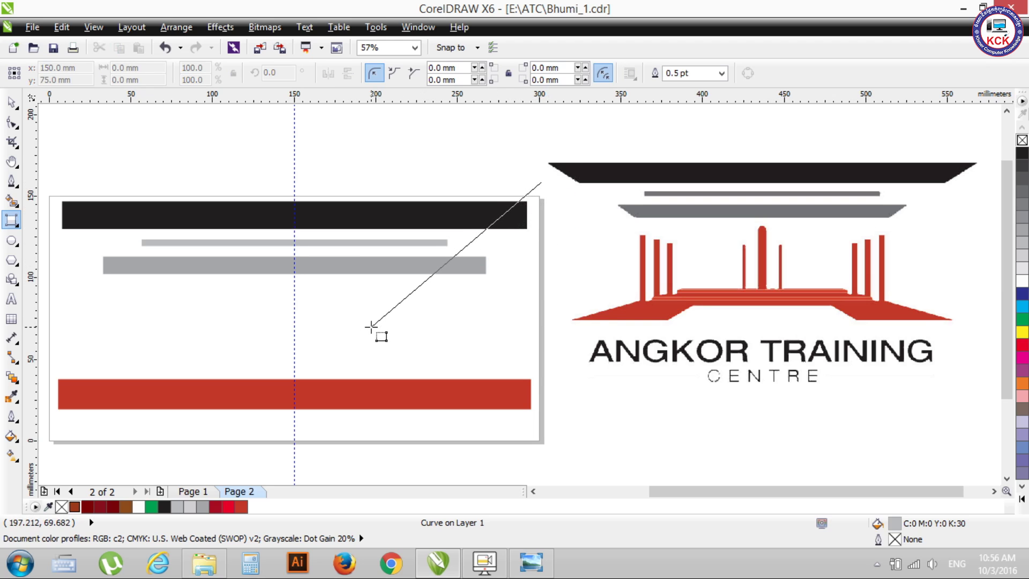
{"action": "left_click_drag", "start_coordinate": [371, 326], "coordinate": [342, 311]}
{"action": "left_click", "coordinate": [421, 345]}
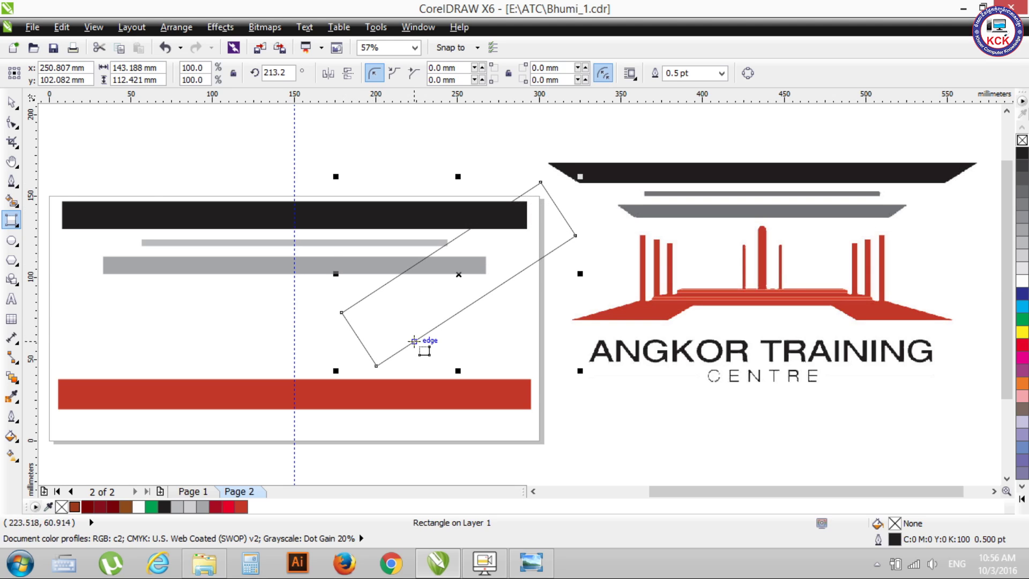
{"action": "left_click", "coordinate": [11, 102]}
{"action": "left_click_drag", "start_coordinate": [558, 246], "coordinate": [571, 255]}
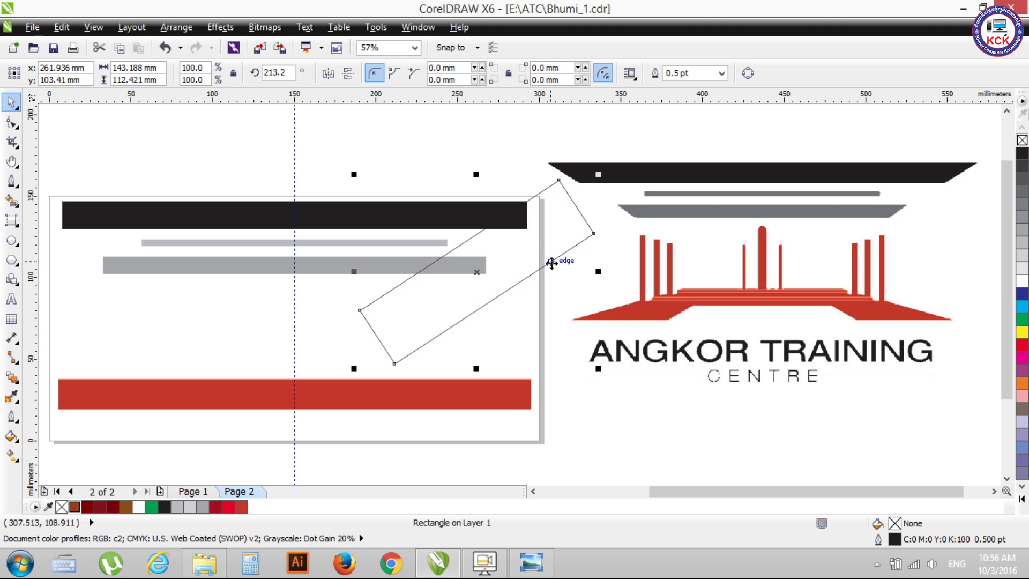
Shorten the thin grey bar by dragging its right-side handle inward
{"action": "left_click", "coordinate": [400, 242]}
{"action": "key", "text": "F5"}
{"action": "mouse_move", "coordinate": [450, 243]}
{"action": "left_mouse_down"}
{"action": "mouse_move", "coordinate": [414, 245]}
{"action": "mouse_move", "coordinate": [421, 242]}
{"action": "left_mouse_up"}
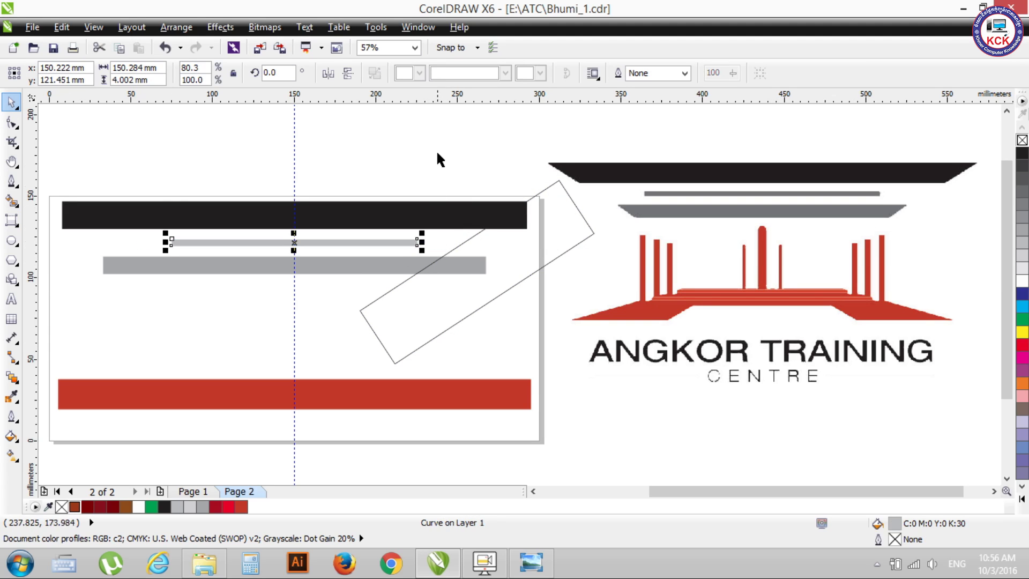
{"action": "left_click", "coordinate": [539, 245]}
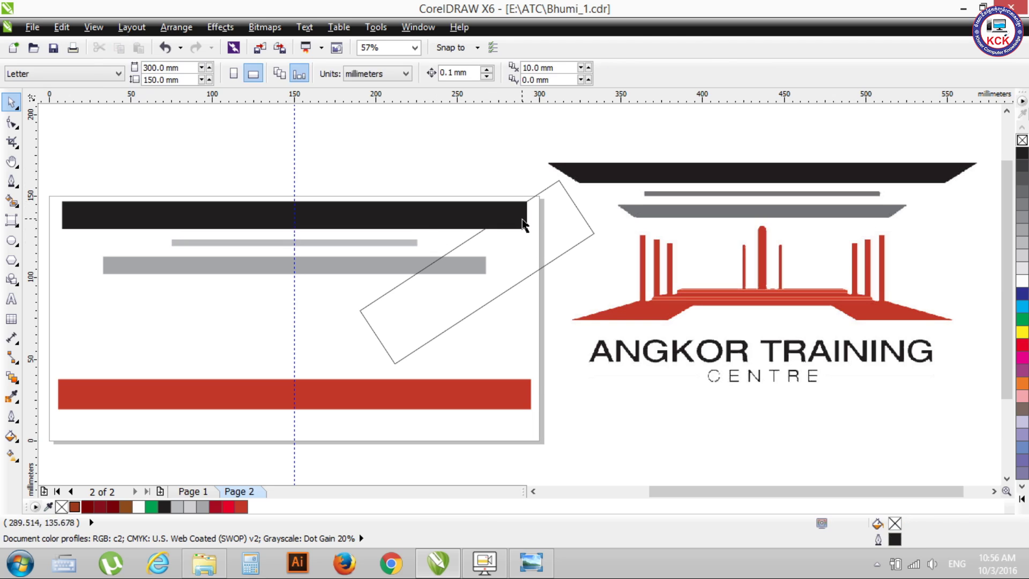
Mirror the tilted rectangle horizontally and place the copy on the page's left side
{"action": "left_click", "coordinate": [522, 225]}
{"action": "left_click", "coordinate": [499, 134]}
{"action": "left_click", "coordinate": [561, 249]}
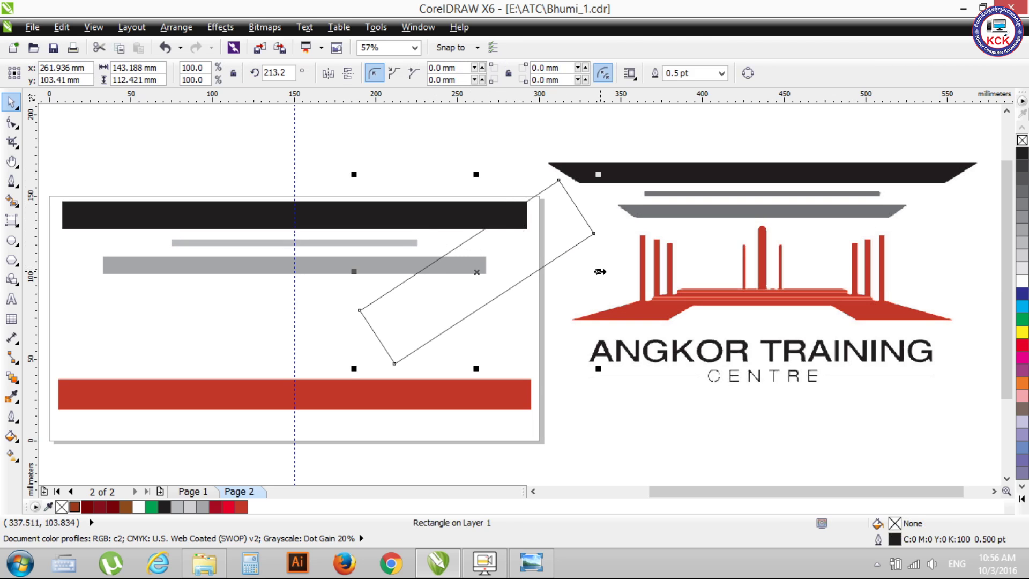
{"action": "left_click_drag", "start_coordinate": [600, 271], "coordinate": [236, 266]}
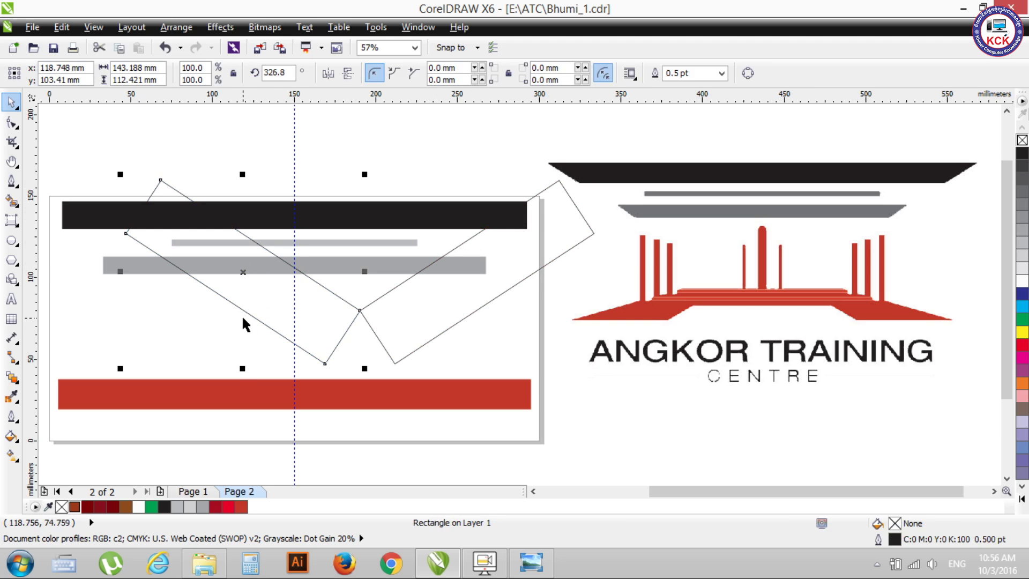
{"action": "left_click_drag", "start_coordinate": [246, 306], "coordinate": [120, 316]}
{"action": "left_click", "coordinate": [184, 134]}
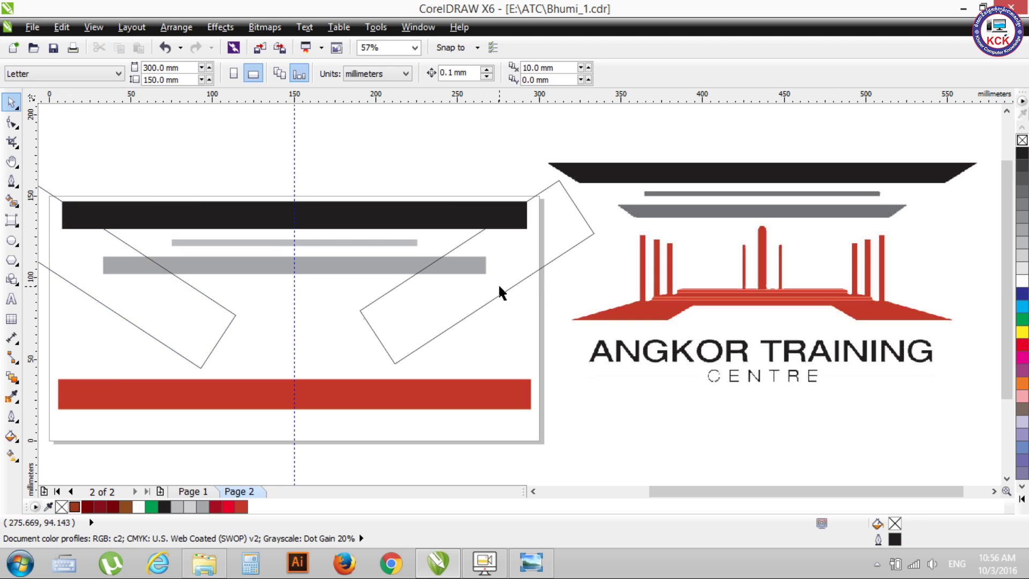
Fill the right tilted rectangle yellow and select it with the bars
{"action": "left_click", "coordinate": [547, 260]}
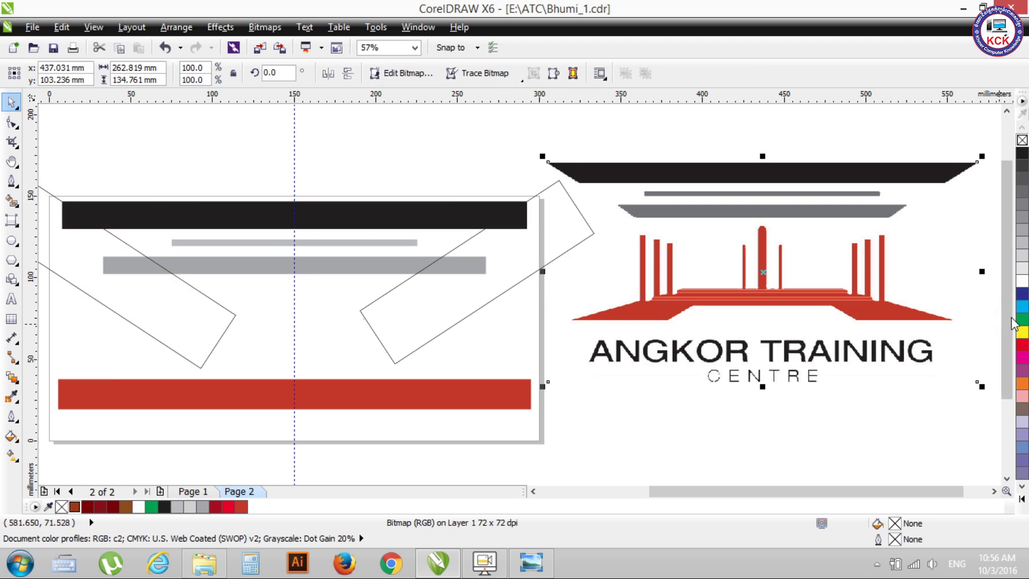
{"action": "left_click", "coordinate": [1022, 332]}
{"action": "left_click", "coordinate": [485, 161]}
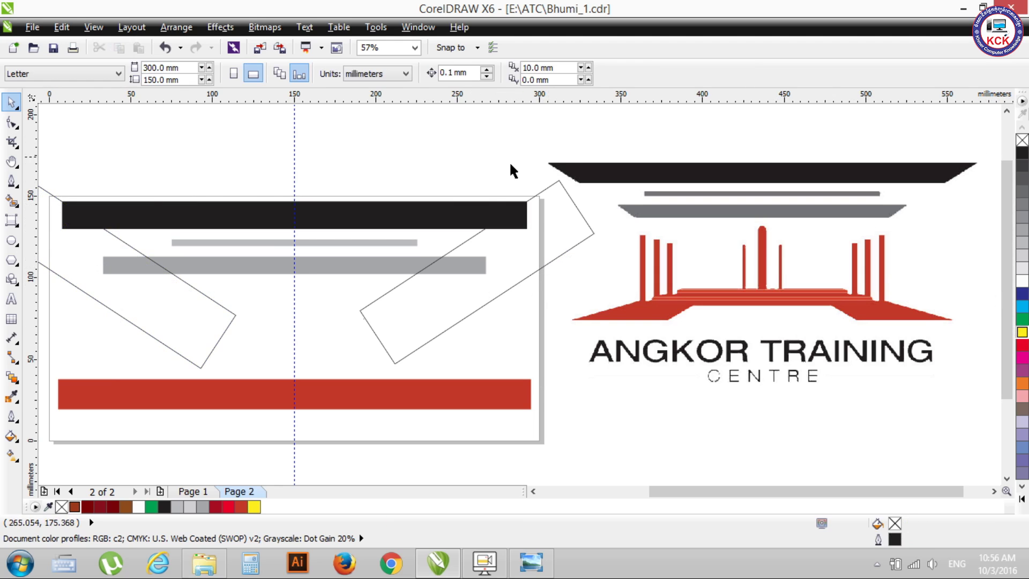
{"action": "left_click", "coordinate": [548, 185]}
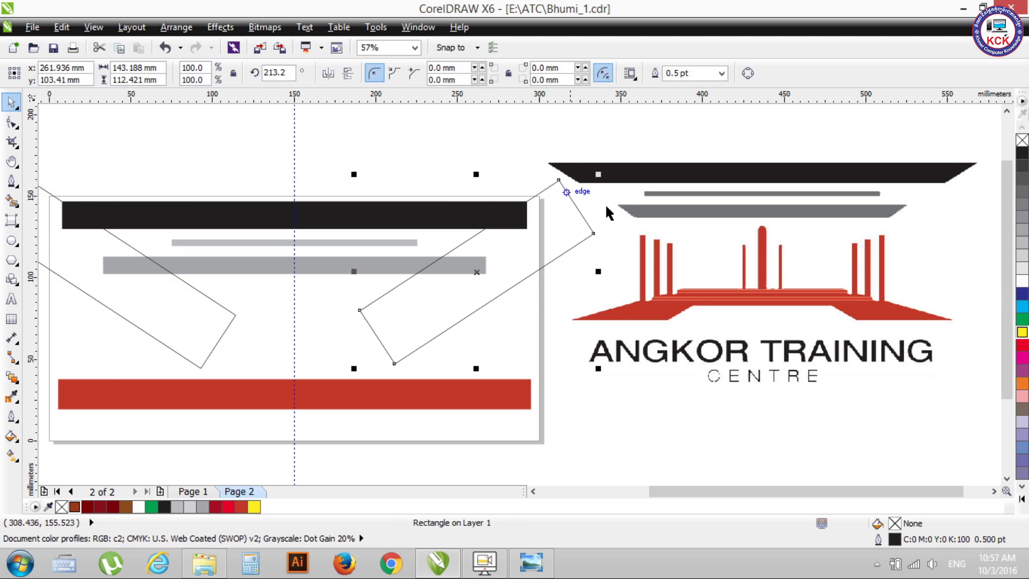
{"action": "left_click", "coordinate": [1022, 334]}
{"action": "left_click", "coordinate": [436, 200]}
{"action": "left_click_drag", "start_coordinate": [473, 152], "coordinate": [437, 352]}
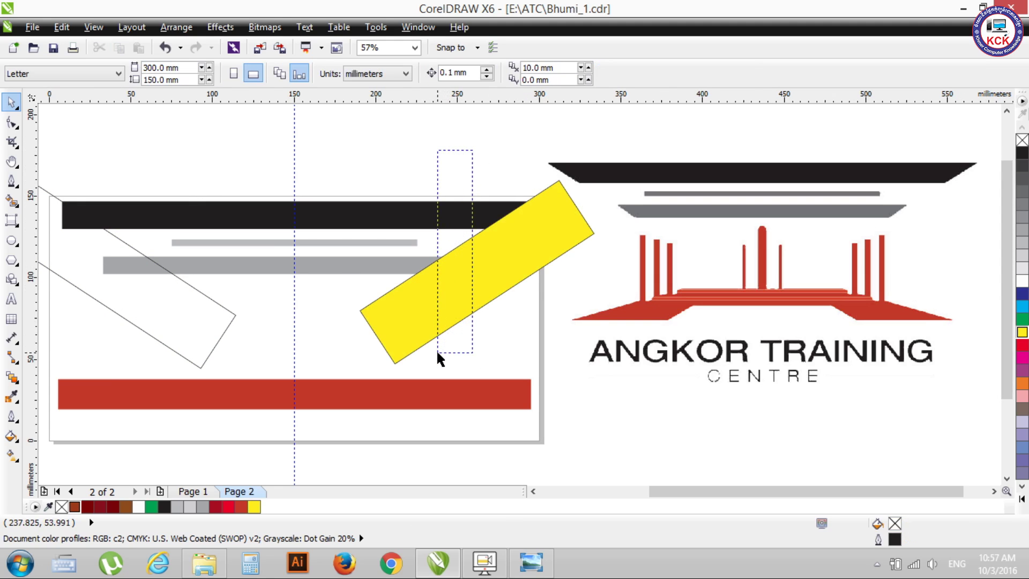
Trim the black and grey bars with the yellow rectangle, inspect the cut, then undo it
{"action": "left_click_drag", "start_coordinate": [438, 352], "coordinate": [439, 350]}
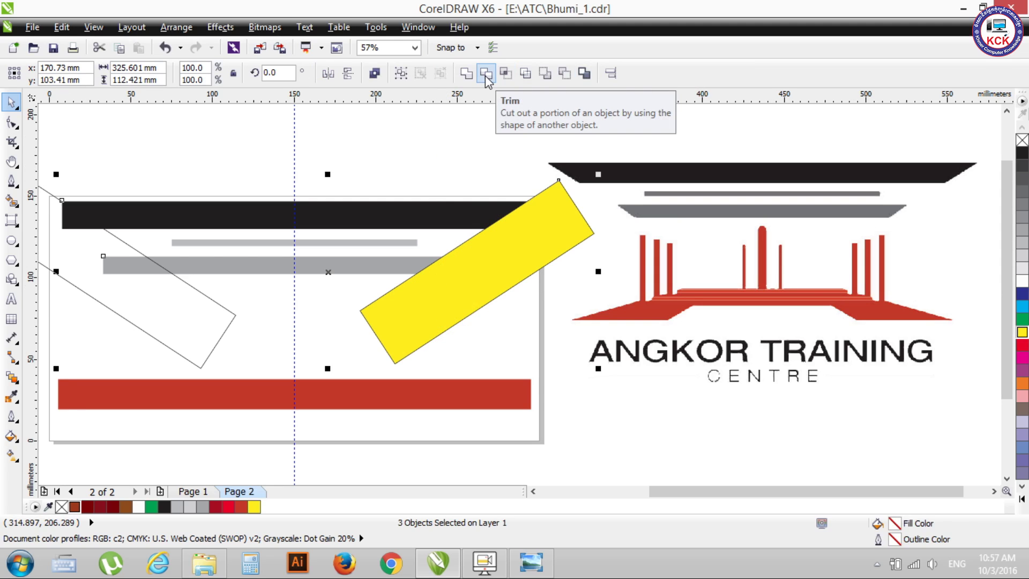
{"action": "left_click", "coordinate": [485, 79]}
{"action": "left_click", "coordinate": [461, 146]}
{"action": "left_click", "coordinate": [515, 247]}
{"action": "left_click_drag", "start_coordinate": [583, 266], "coordinate": [582, 266]}
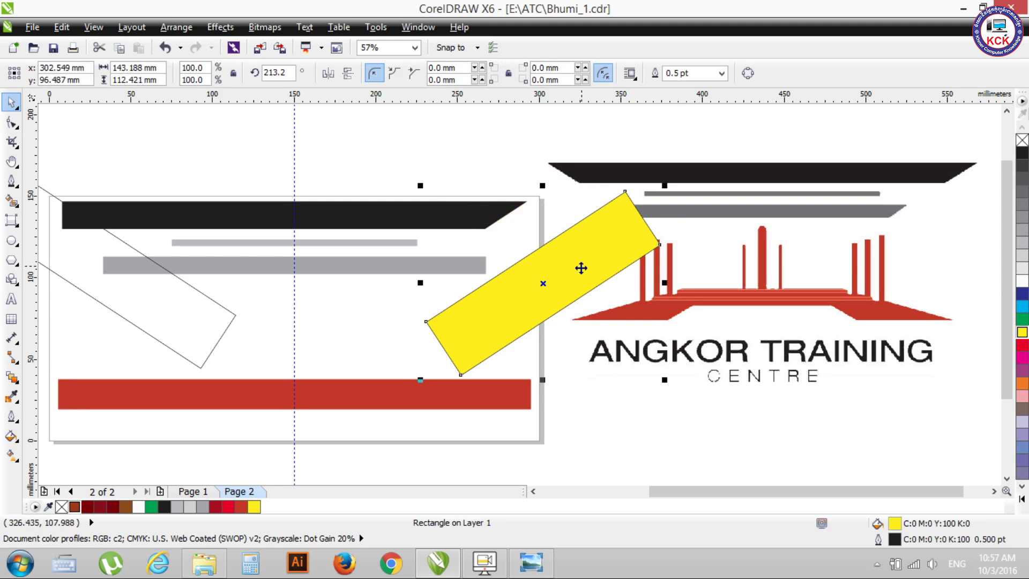
{"action": "key", "text": "ctrl+z"}
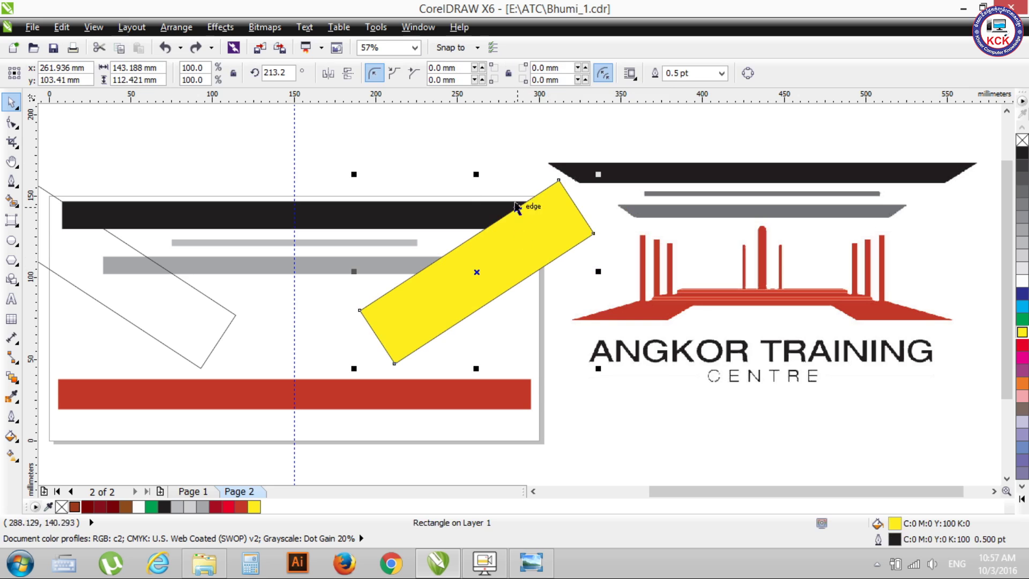
{"action": "key", "text": "ctrl+z"}
Try Back Minus Front on the bars' right ends, undo, and trim them instead
{"action": "left_click_drag", "start_coordinate": [478, 134], "coordinate": [435, 337]}
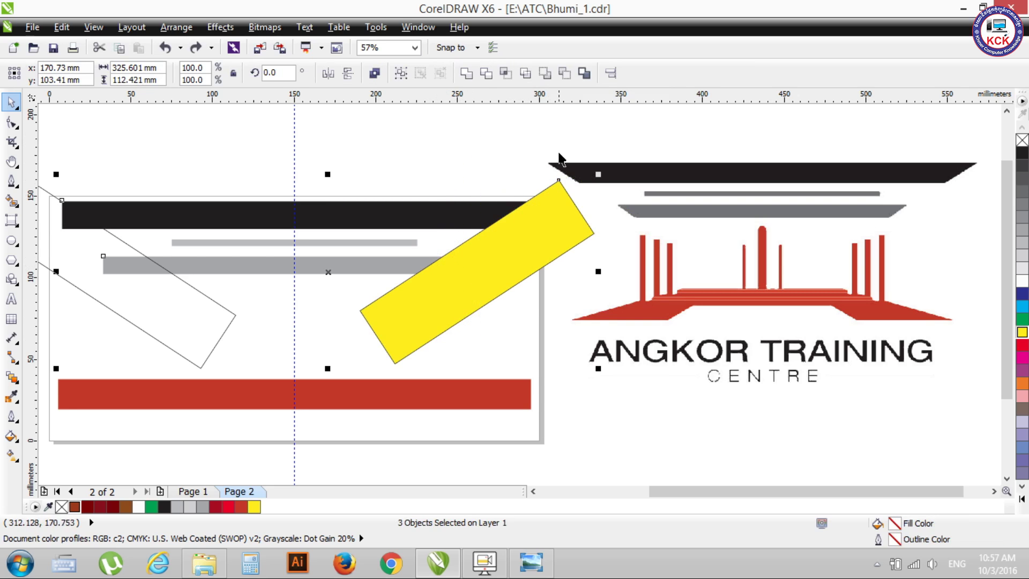
{"action": "left_click", "coordinate": [564, 75]}
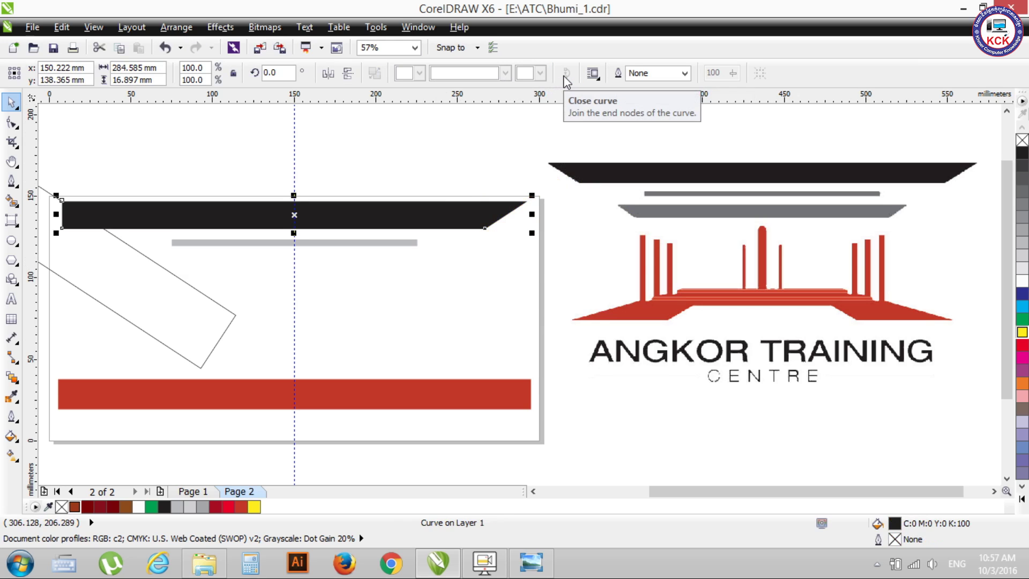
{"action": "key", "text": "ctrl+z"}
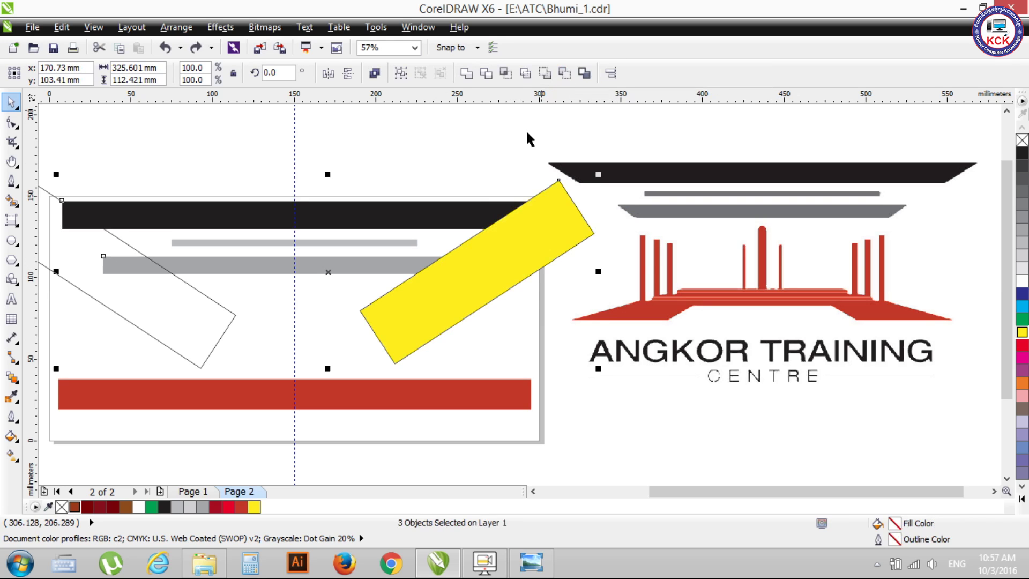
{"action": "left_click_drag", "start_coordinate": [471, 159], "coordinate": [447, 332]}
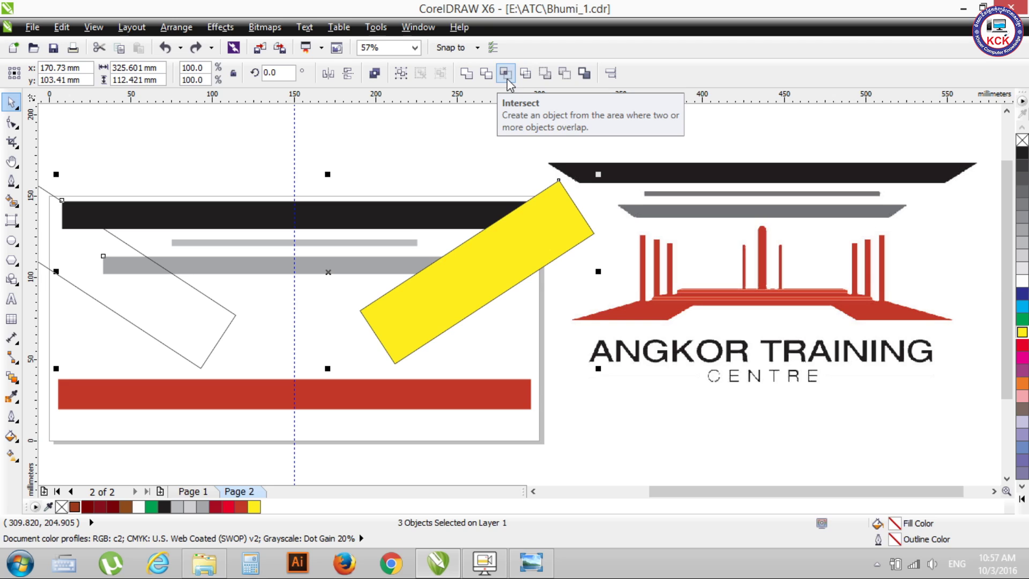
{"action": "left_click", "coordinate": [490, 76]}
{"action": "left_click", "coordinate": [508, 155]}
{"action": "left_click_drag", "start_coordinate": [513, 257], "coordinate": [574, 270]}
{"action": "key", "text": "ctrl+z"}
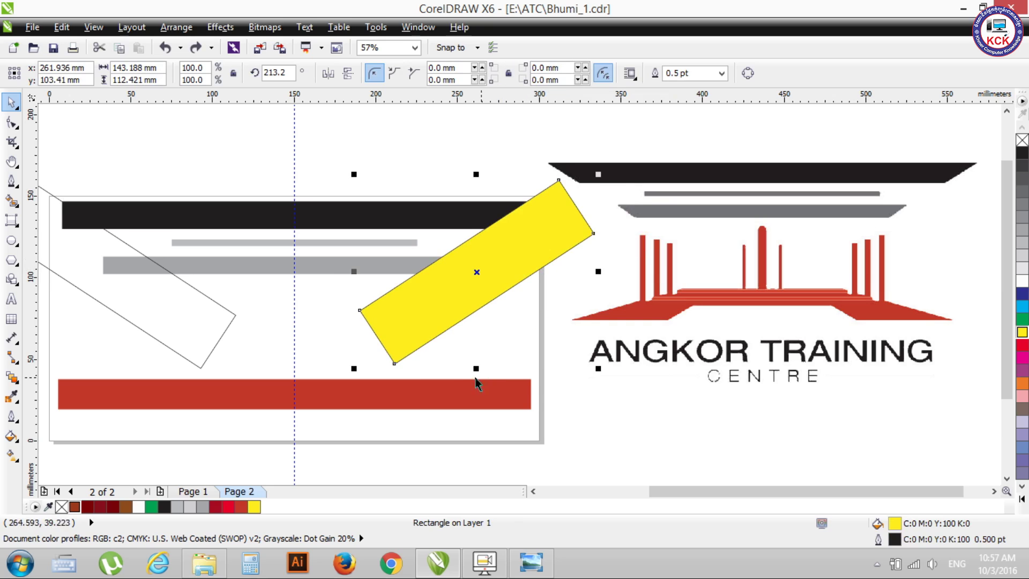
{"action": "left_click", "coordinate": [494, 366]}
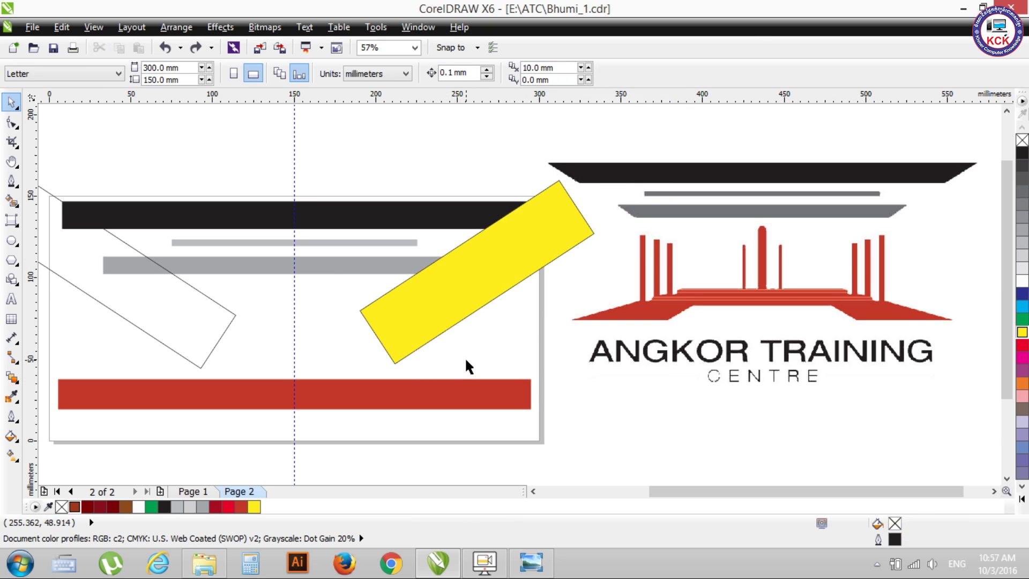
Trim the lower grey bar's right end with the yellow rectangle, then delete the rectangle
{"action": "left_click_drag", "start_coordinate": [433, 268], "coordinate": [433, 265]}
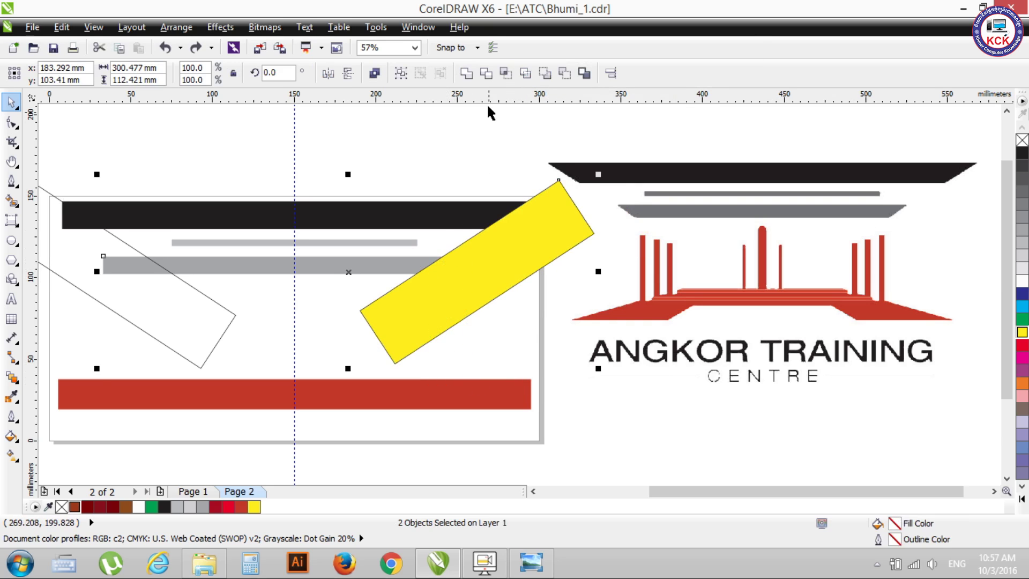
{"action": "left_click", "coordinate": [487, 75]}
{"action": "left_click", "coordinate": [571, 291]}
{"action": "left_click_drag", "start_coordinate": [526, 273], "coordinate": [594, 284]}
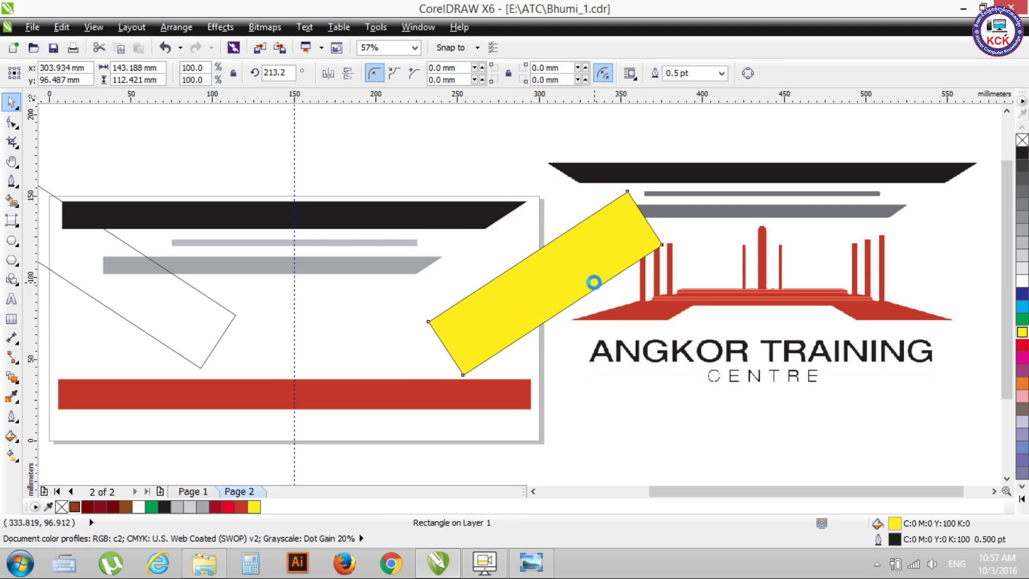
{"action": "key", "text": "Delete"}
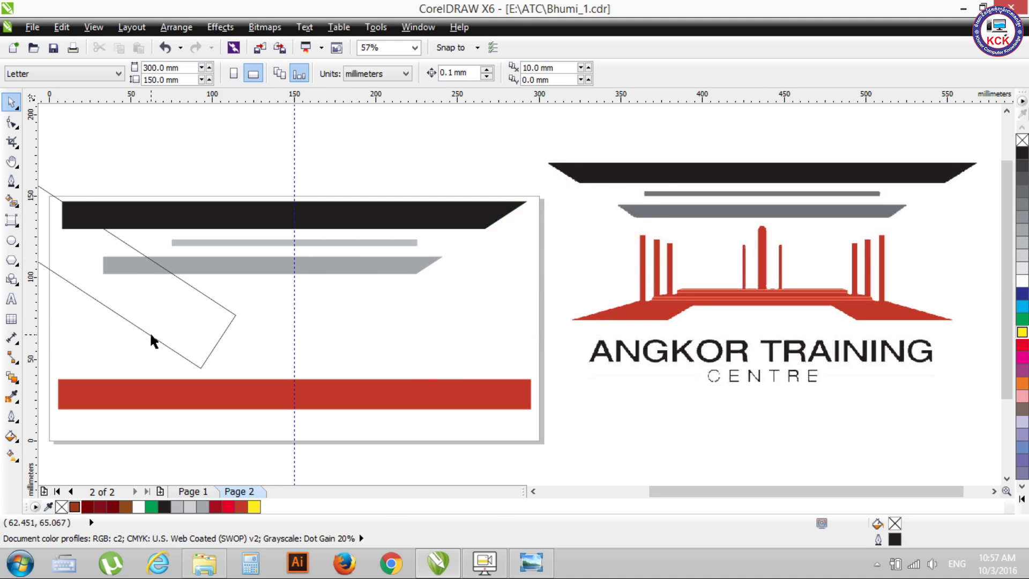
Fill the left tilted rectangle yellow and select it together with the bars' left ends
{"action": "left_click", "coordinate": [151, 337]}
{"action": "left_click", "coordinate": [1022, 332]}
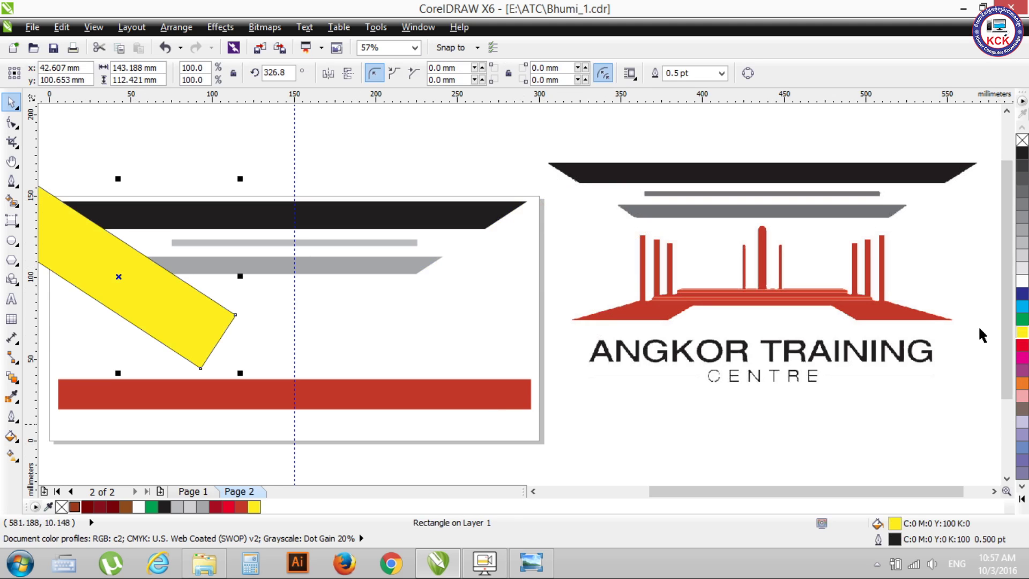
{"action": "left_click", "coordinate": [102, 315]}
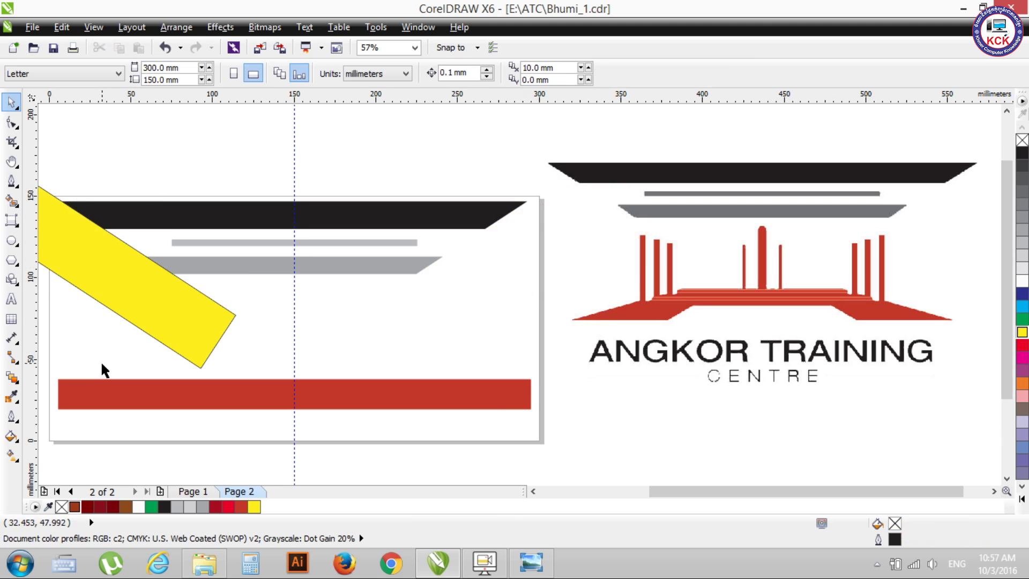
{"action": "left_click_drag", "start_coordinate": [105, 361], "coordinate": [117, 200]}
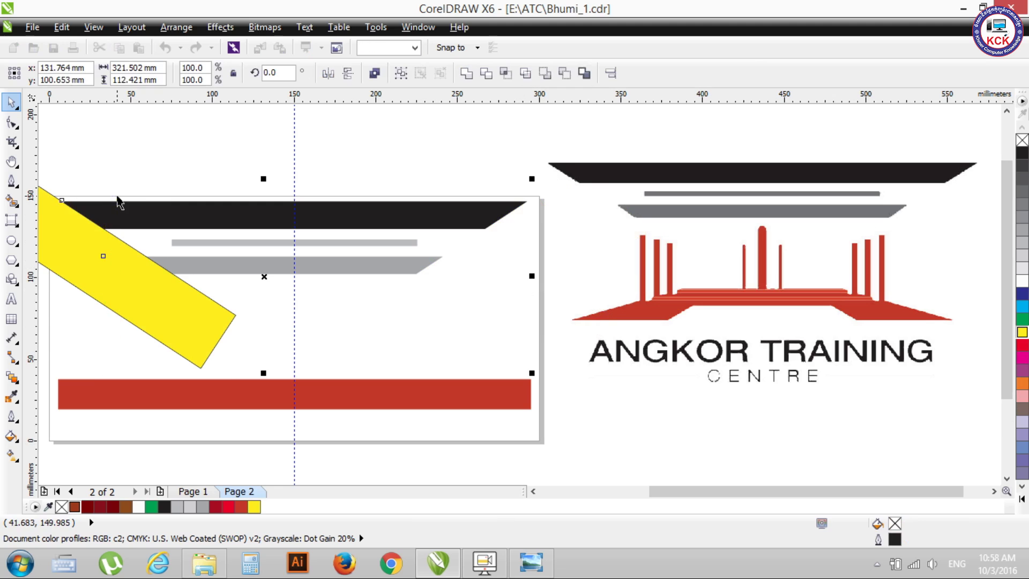
{"action": "left_click", "coordinate": [592, 283]}
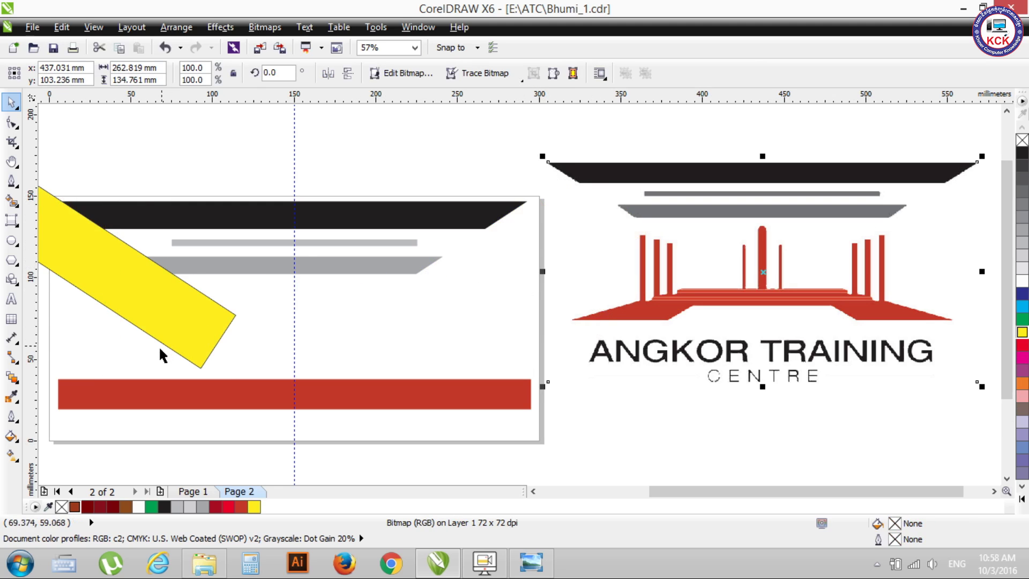
{"action": "left_click_drag", "start_coordinate": [160, 361], "coordinate": [94, 201]}
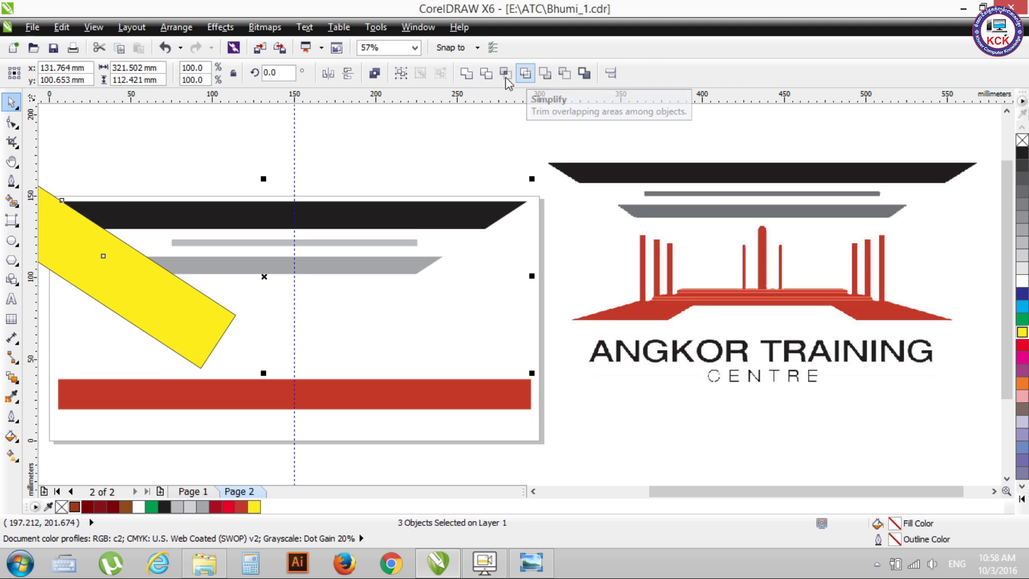
Trim the bars' left ends with the yellow band, then Back Minus Front it from the lower grey bar
{"action": "left_click", "coordinate": [486, 74]}
{"action": "left_click", "coordinate": [350, 157]}
{"action": "left_click", "coordinate": [143, 276]}
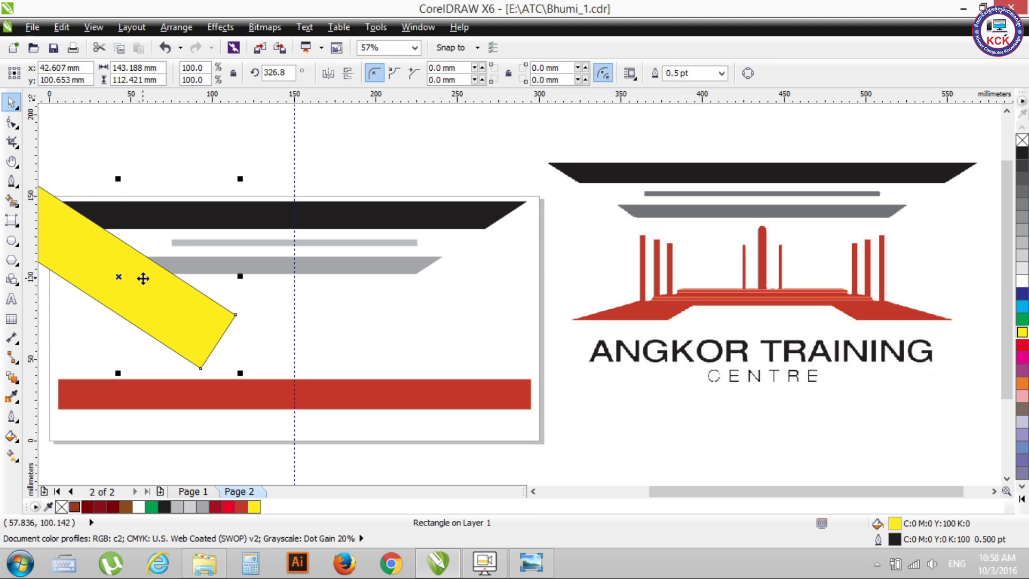
{"action": "left_click", "coordinate": [94, 338]}
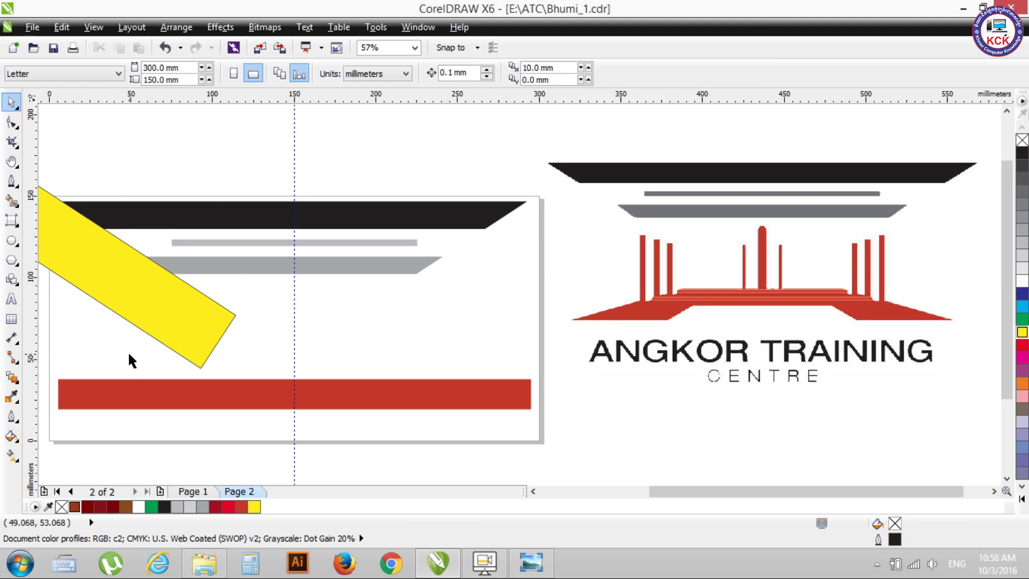
{"action": "left_click_drag", "start_coordinate": [129, 354], "coordinate": [145, 260]}
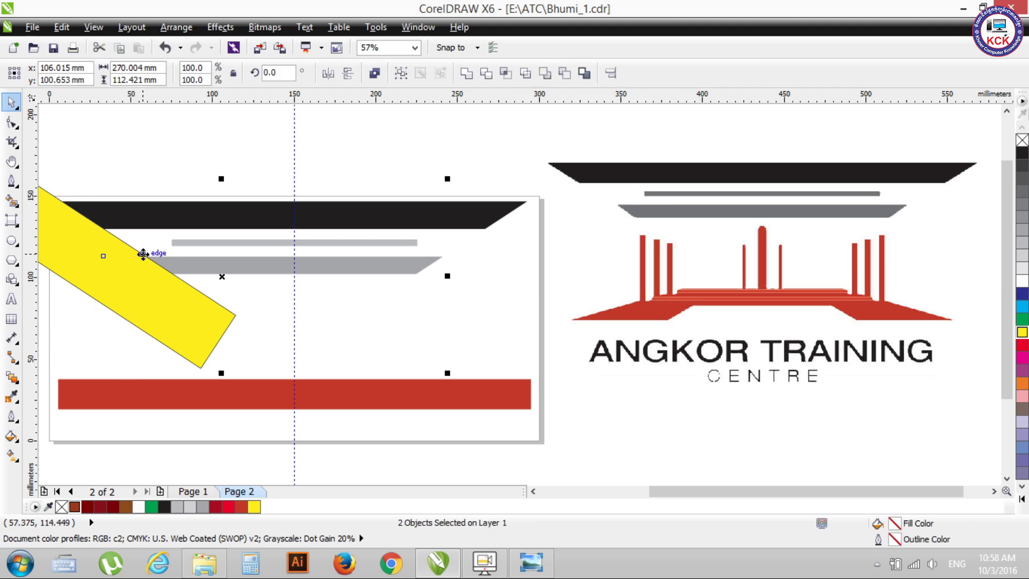
{"action": "left_click", "coordinate": [565, 74]}
{"action": "left_click", "coordinate": [385, 112]}
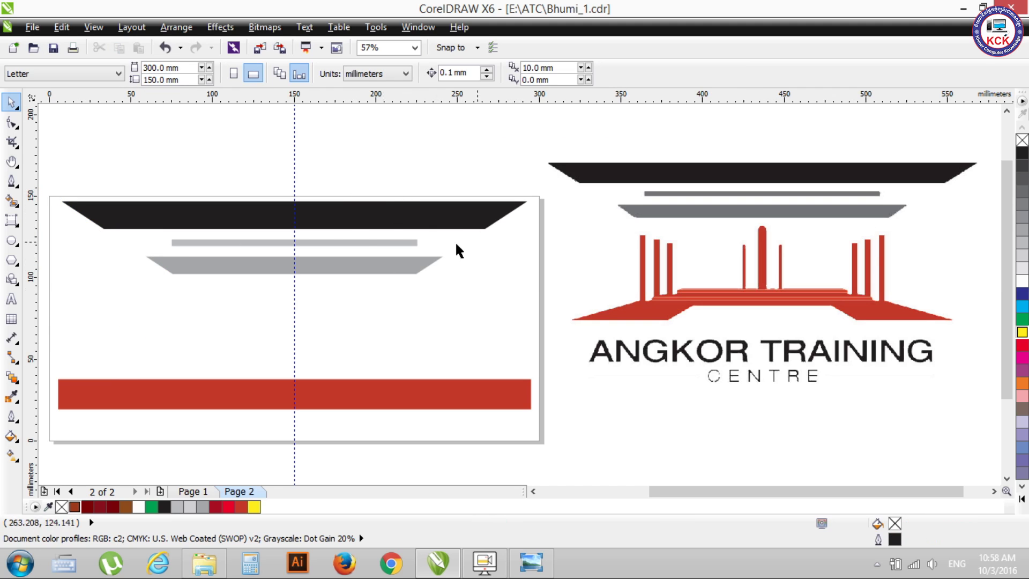
Darken the lower grey trapezoid's fill stepwise from 50% through 60% to 70% grey
{"action": "left_click", "coordinate": [399, 274]}
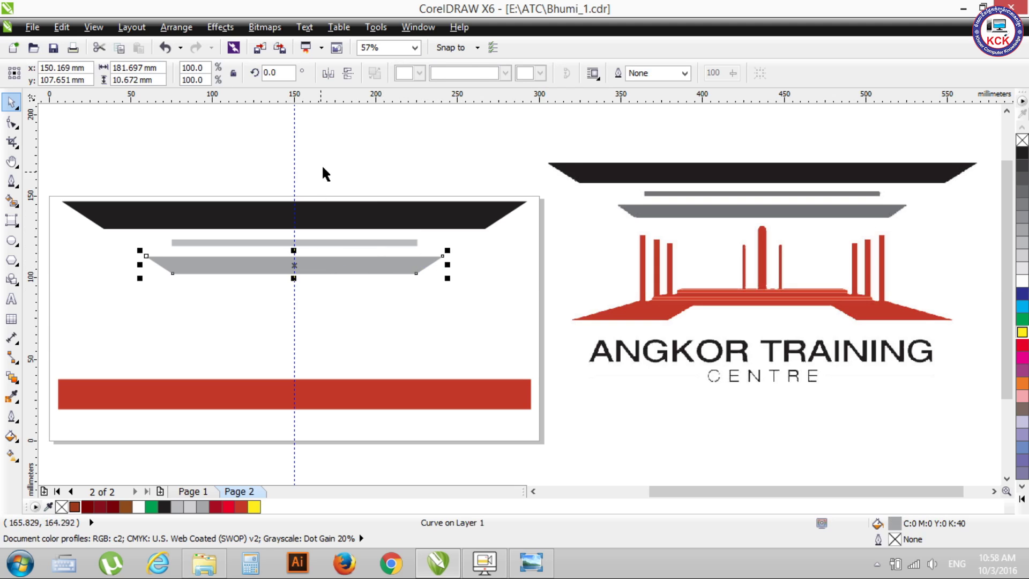
{"action": "left_click", "coordinate": [351, 232]}
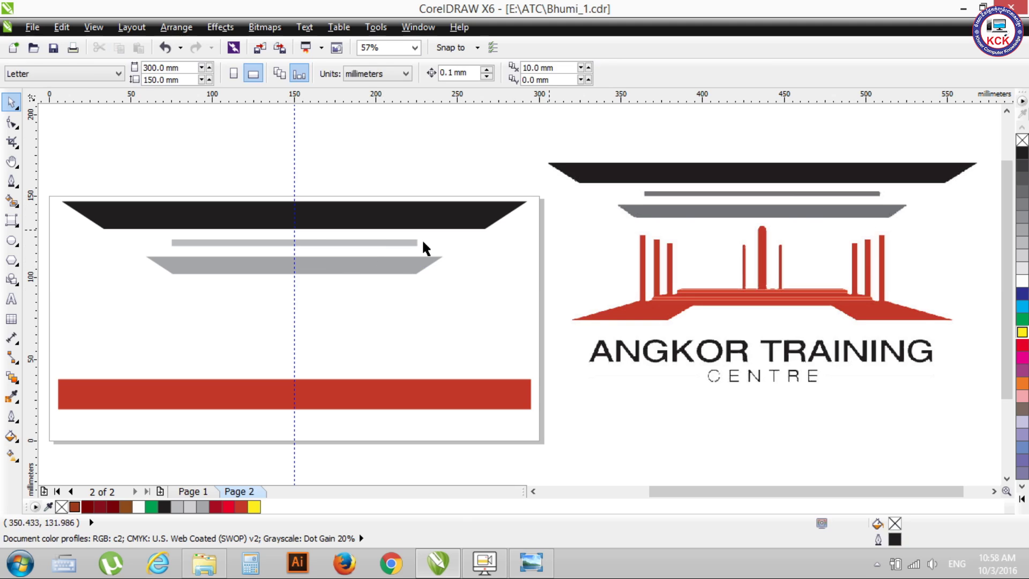
{"action": "left_click", "coordinate": [395, 268]}
{"action": "left_click", "coordinate": [1022, 218]}
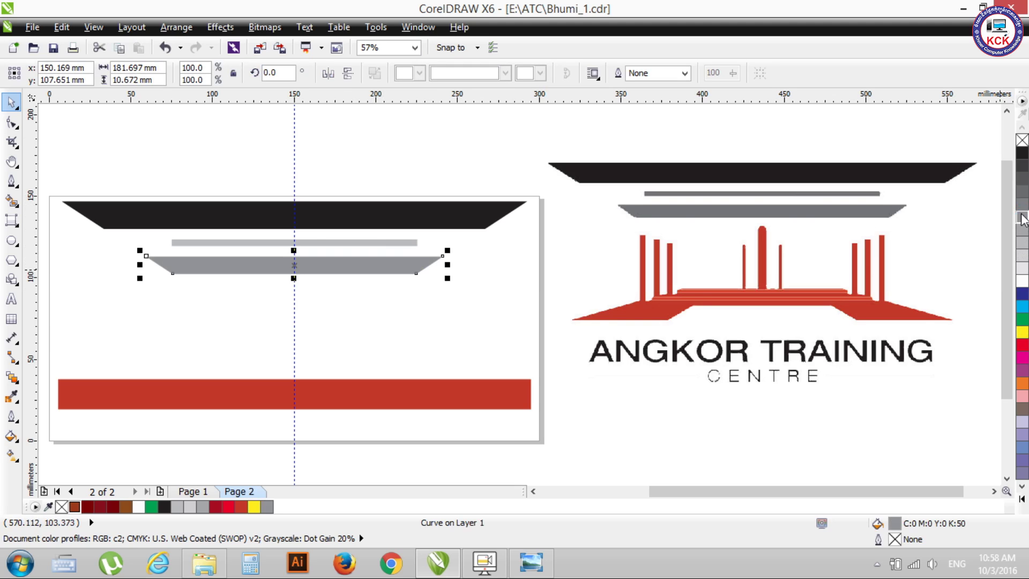
{"action": "left_click", "coordinate": [1020, 209]}
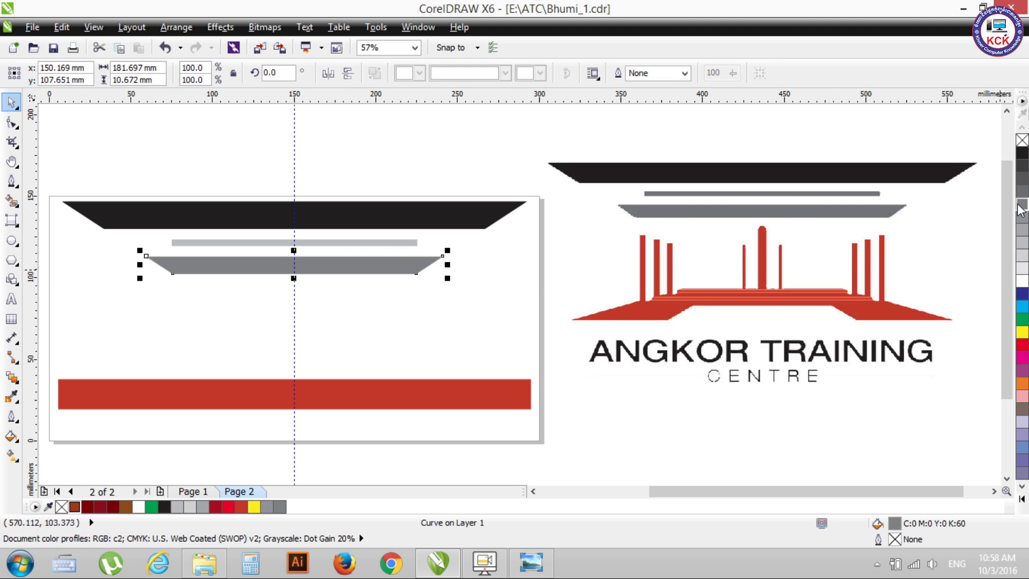
{"action": "left_click", "coordinate": [1022, 191]}
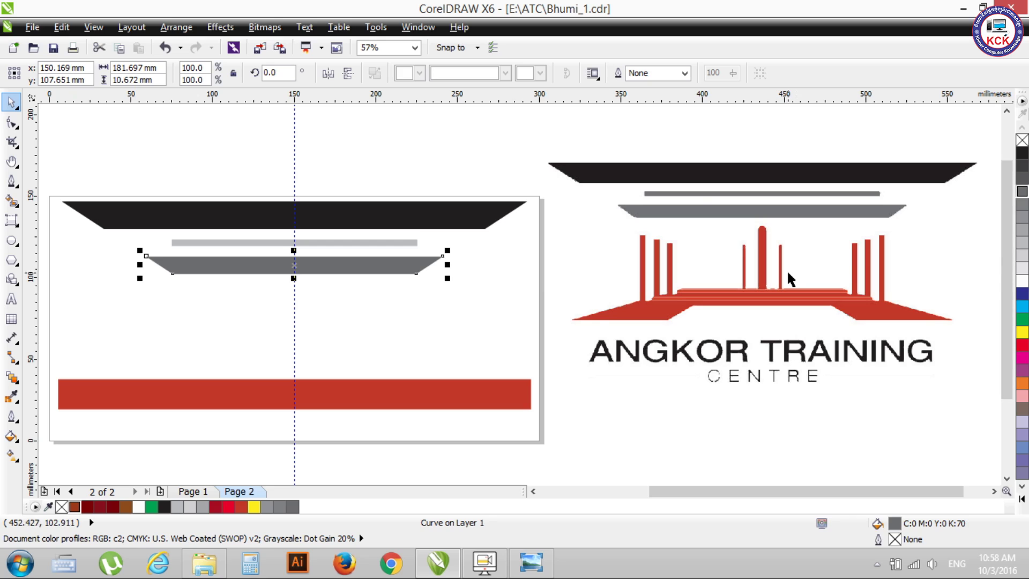
{"action": "left_click", "coordinate": [557, 214]}
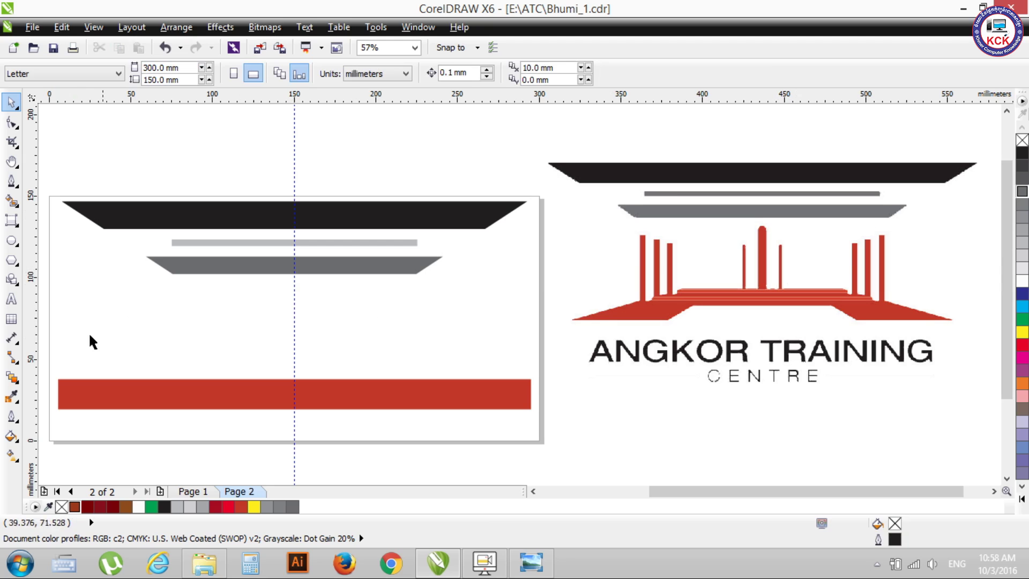
Eyedrop the logo's greys onto the page's trapezoid and thin grey bar
{"action": "left_click", "coordinate": [11, 397]}
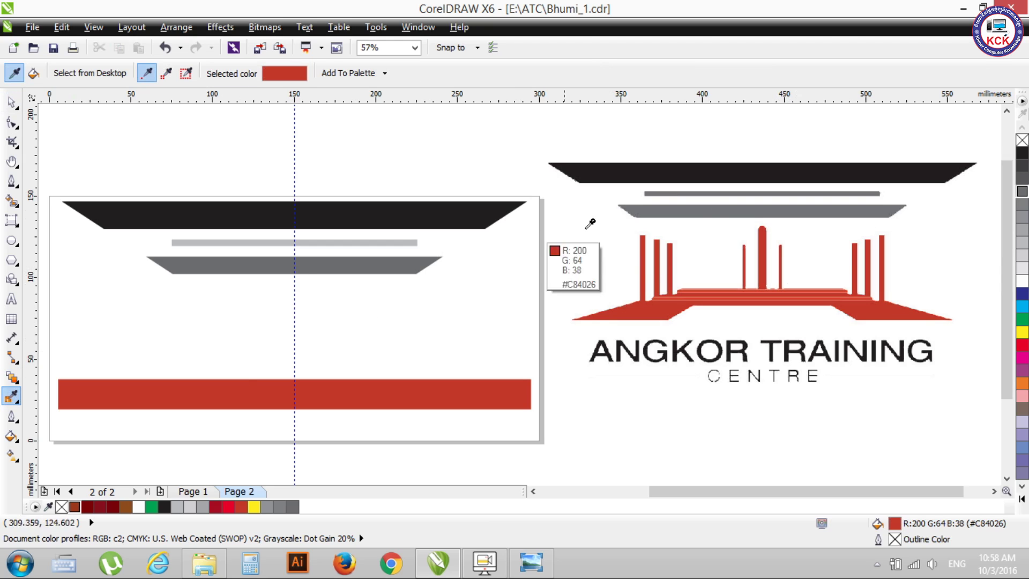
{"action": "left_click", "coordinate": [682, 206]}
{"action": "left_click", "coordinate": [387, 265]}
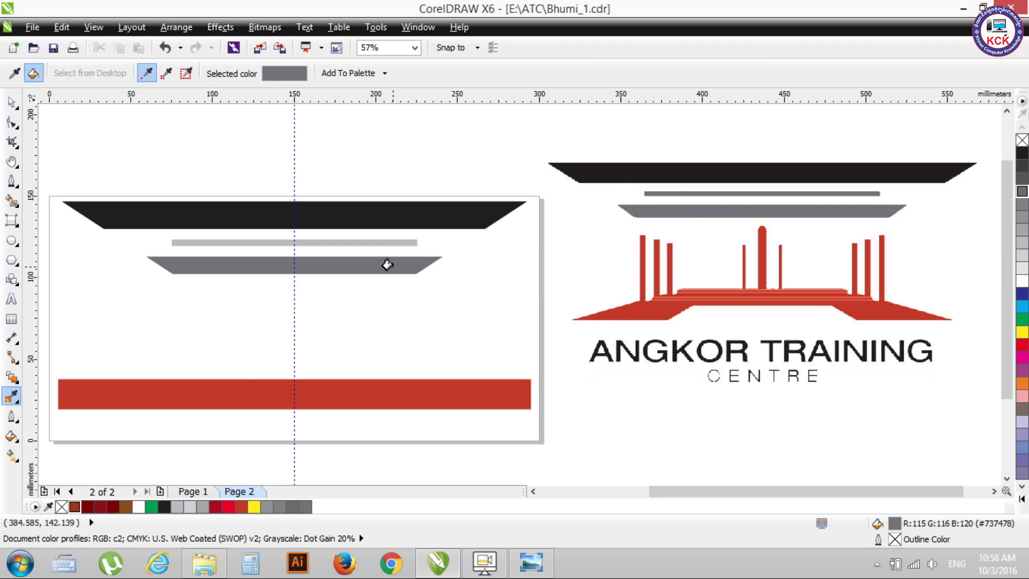
{"action": "left_click", "coordinate": [16, 74]}
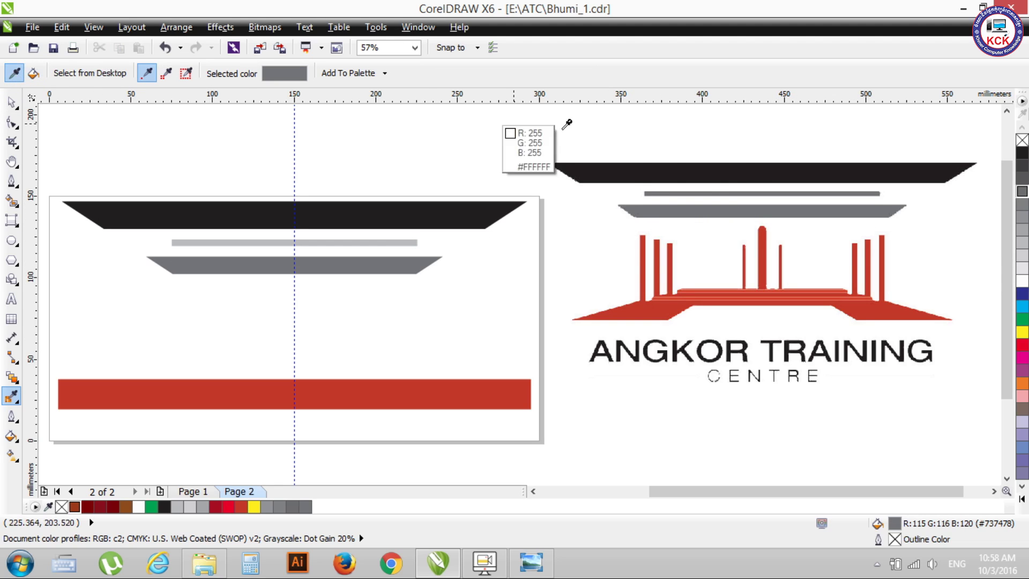
{"action": "left_click", "coordinate": [711, 189]}
{"action": "left_click", "coordinate": [387, 245]}
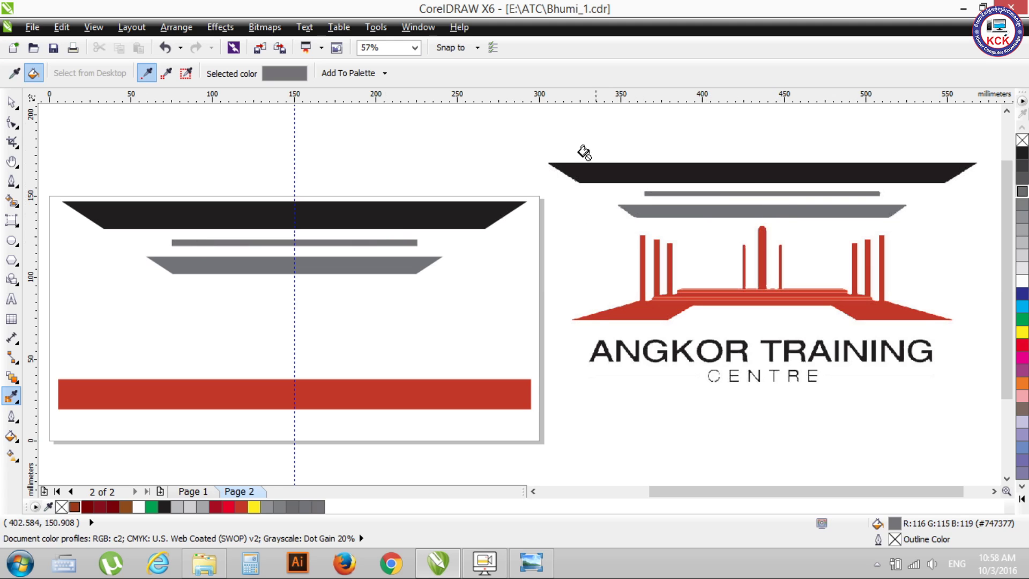
Select the reference logo, browse the eyedropper variants without choosing one, then select the red base bar
{"action": "left_click", "coordinate": [11, 102]}
{"action": "left_click", "coordinate": [660, 180]}
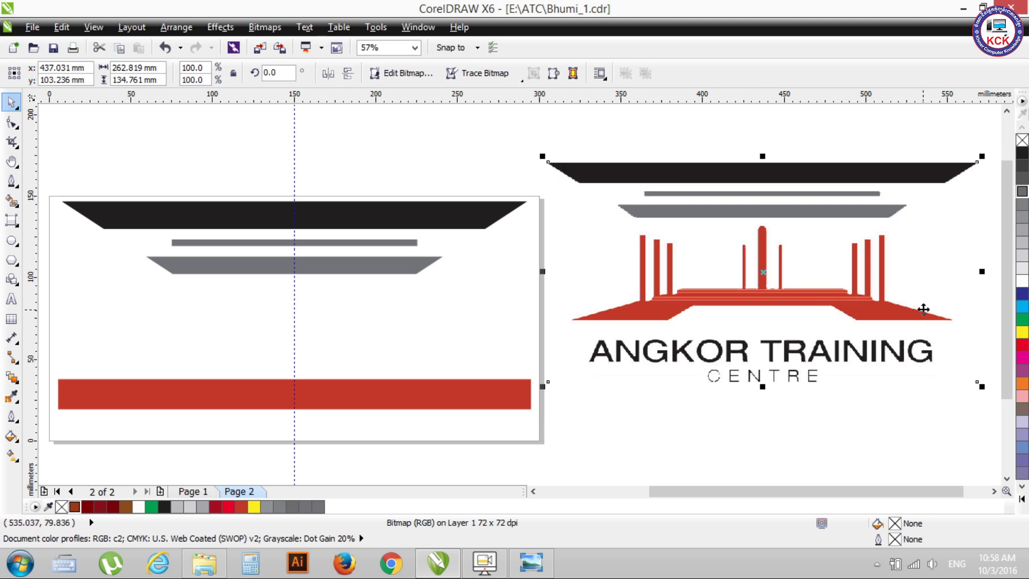
{"action": "left_click", "coordinate": [15, 398]}
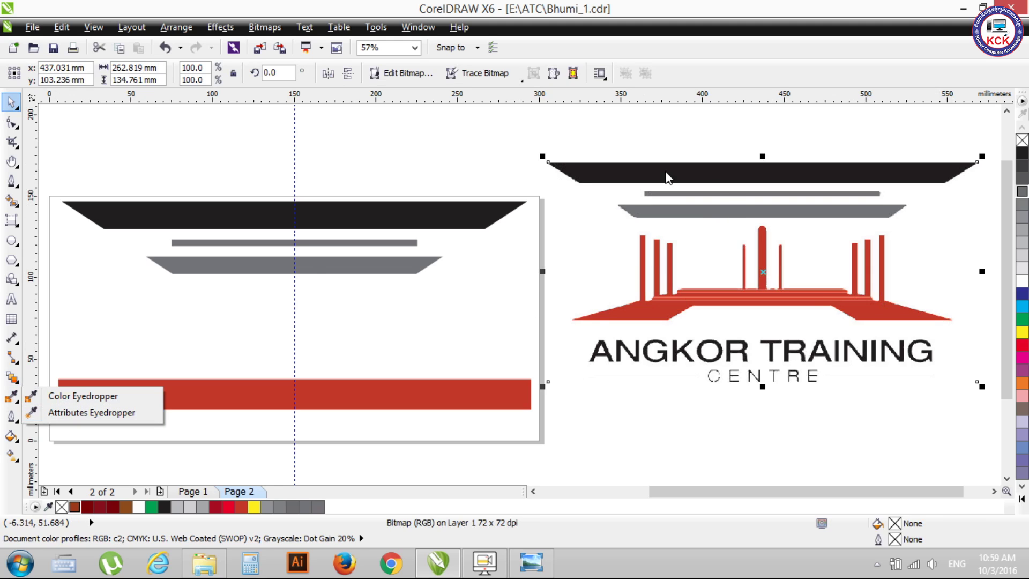
{"action": "left_click", "coordinate": [12, 124]}
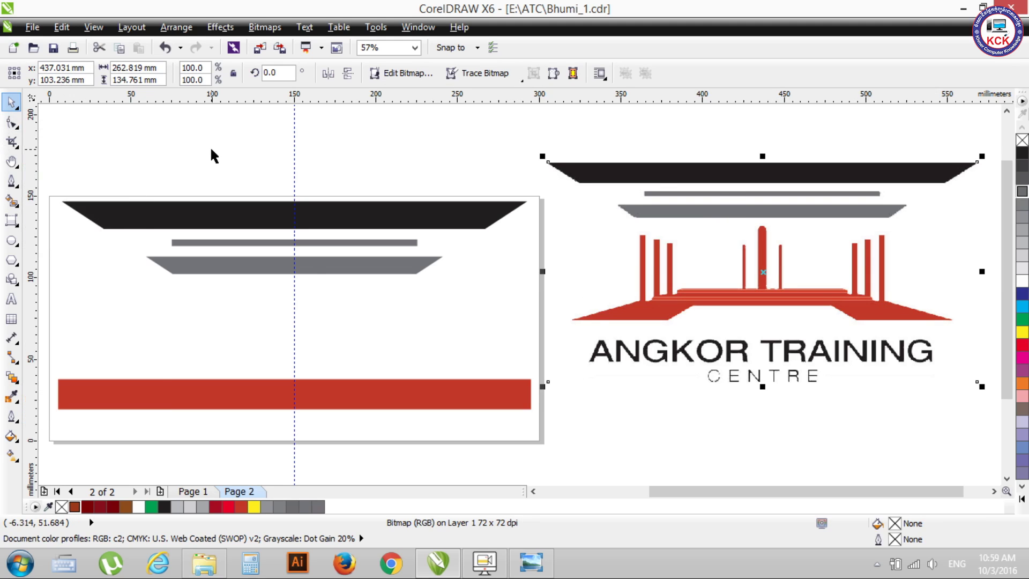
{"action": "left_click", "coordinate": [475, 403]}
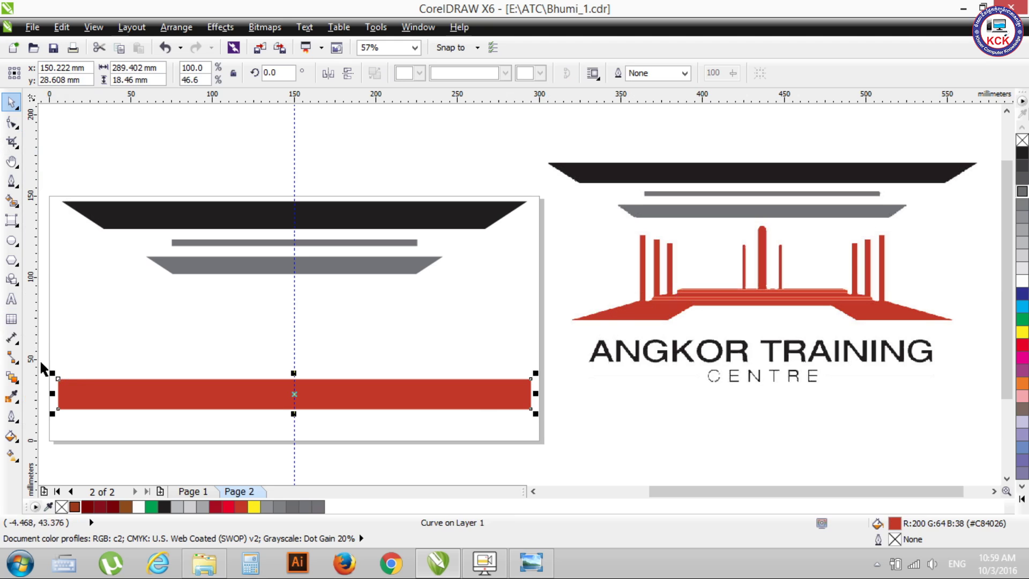
Drag the red bar's top-left and top-right nodes inward so both ends slope
{"action": "left_click", "coordinate": [12, 122]}
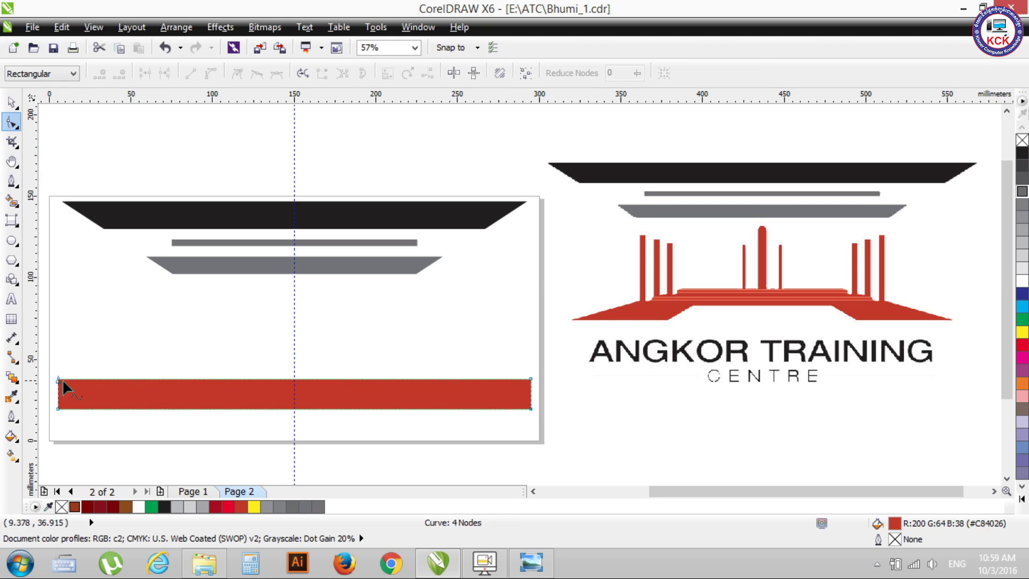
{"action": "mouse_move", "coordinate": [58, 378]}
{"action": "left_mouse_down"}
{"action": "mouse_move", "coordinate": [270, 380]}
{"action": "mouse_move", "coordinate": [184, 380]}
{"action": "left_mouse_up"}
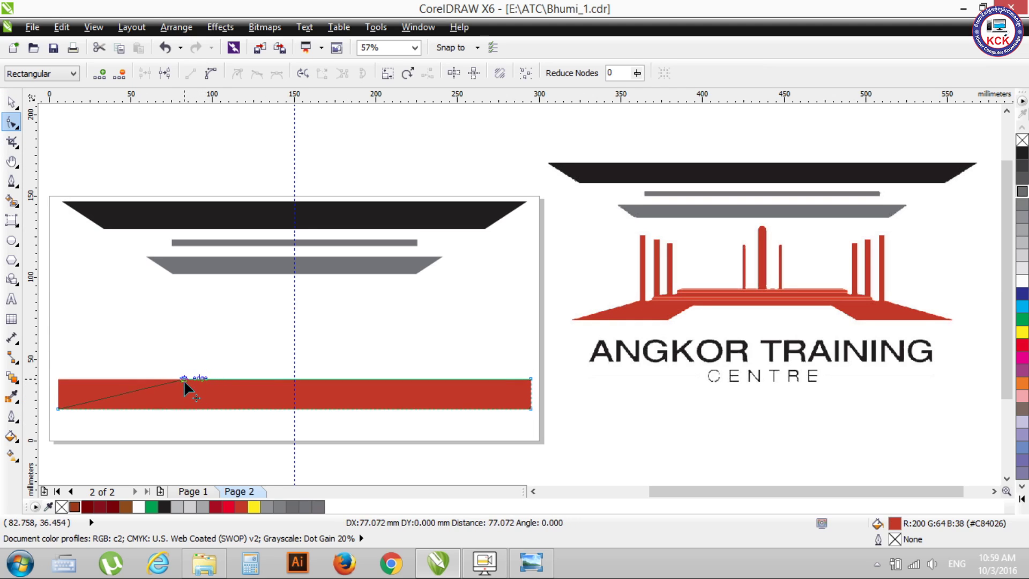
{"action": "left_click_drag", "start_coordinate": [185, 381], "coordinate": [193, 378]}
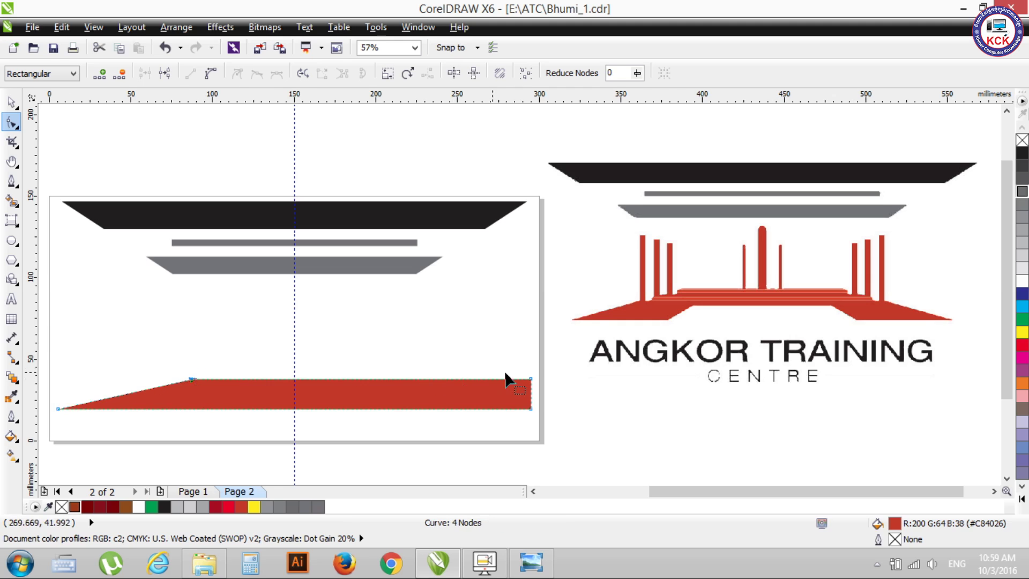
{"action": "left_click_drag", "start_coordinate": [530, 379], "coordinate": [397, 378]}
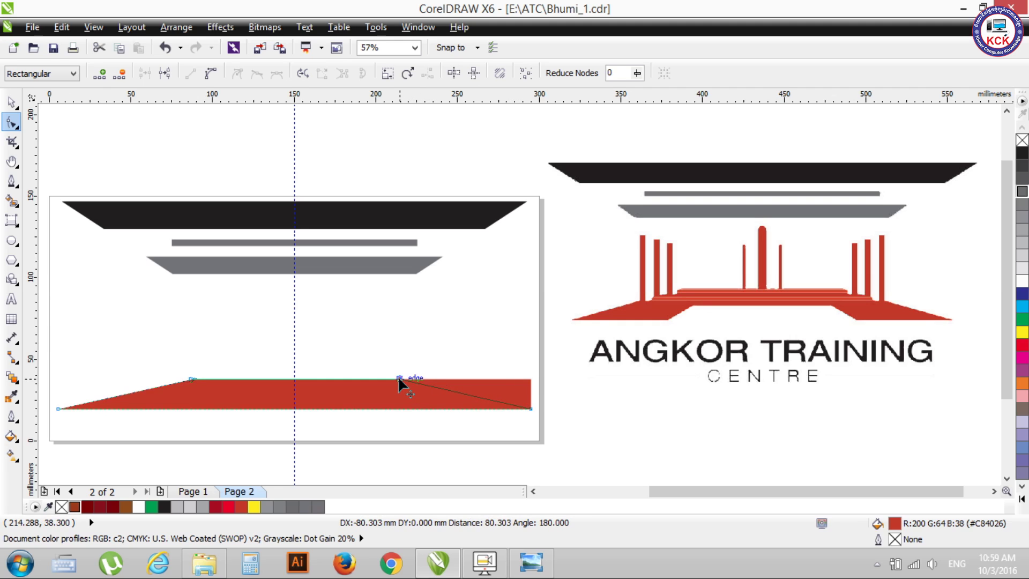
{"action": "left_click_drag", "start_coordinate": [398, 375], "coordinate": [398, 375]}
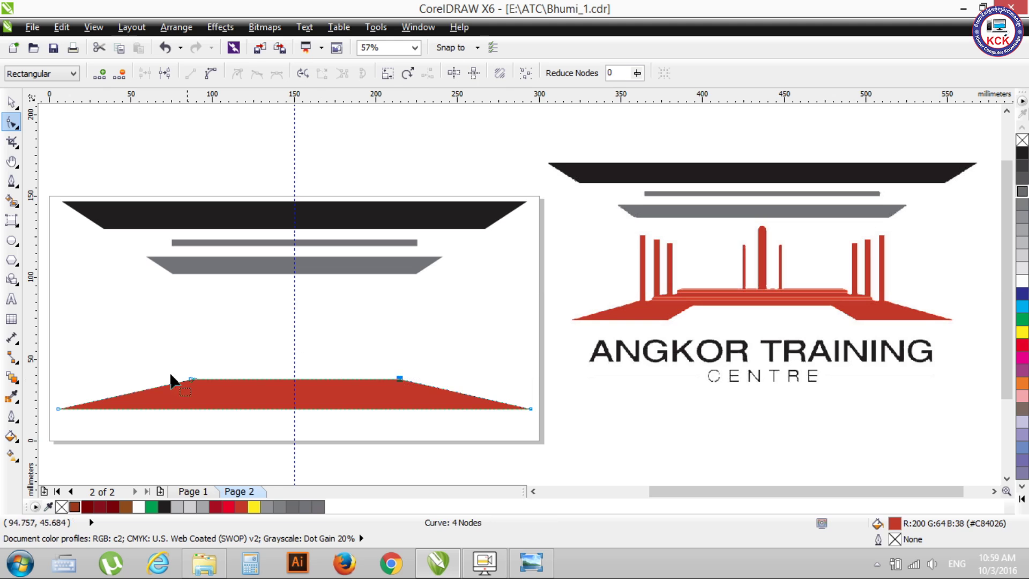
{"action": "left_click", "coordinate": [11, 102]}
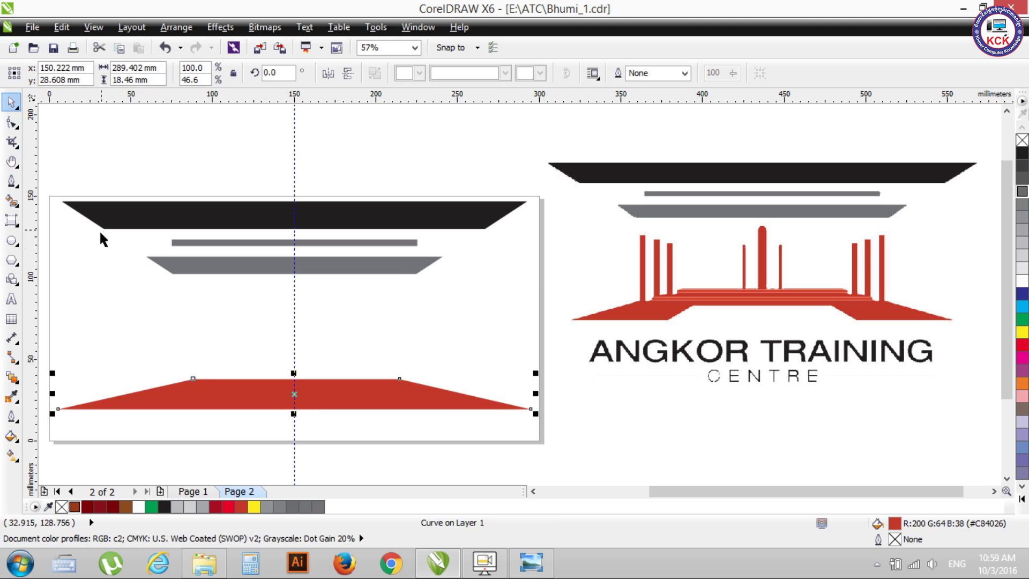
Add a vertical guide near the left edge and narrow the red trapezoid to about 89% width
{"action": "left_click_drag", "start_coordinate": [33, 193], "coordinate": [86, 197]}
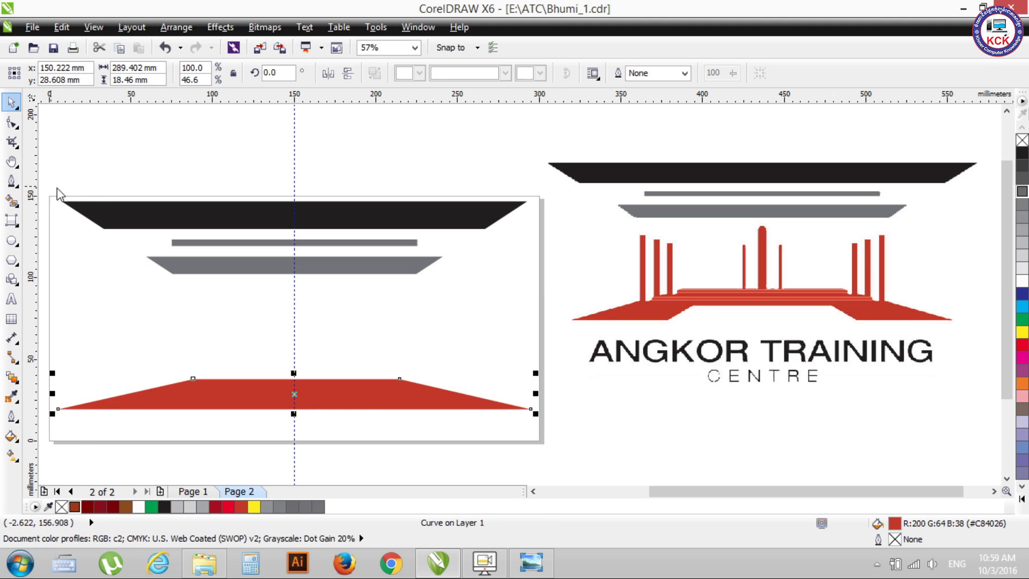
{"action": "left_click", "coordinate": [129, 417]}
{"action": "left_click", "coordinate": [70, 407]}
{"action": "left_click_drag", "start_coordinate": [66, 395], "coordinate": [79, 396]}
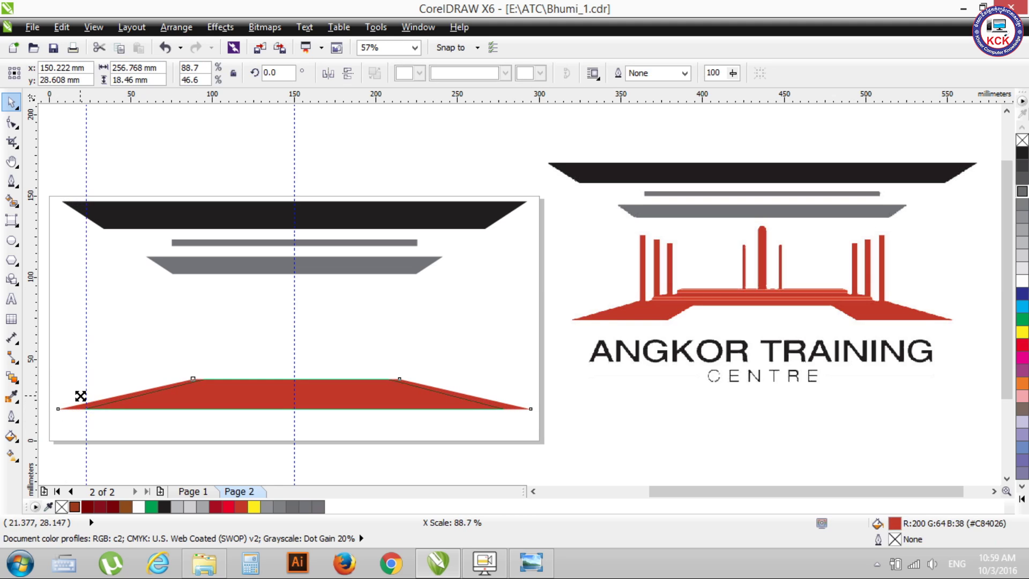
{"action": "left_click_drag", "start_coordinate": [81, 396], "coordinate": [80, 395]}
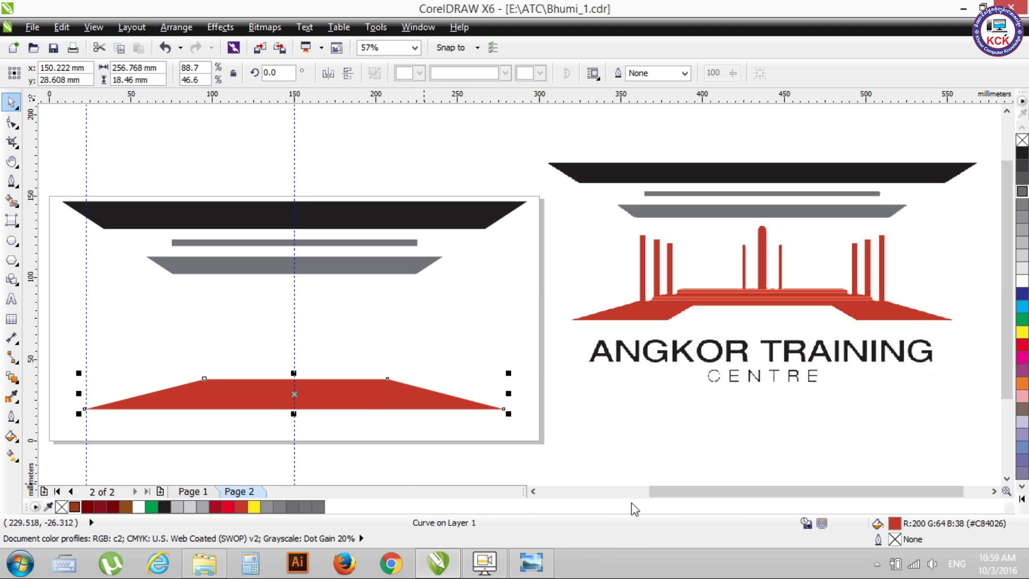
{"action": "left_click", "coordinate": [625, 467]}
{"action": "left_click", "coordinate": [309, 395]}
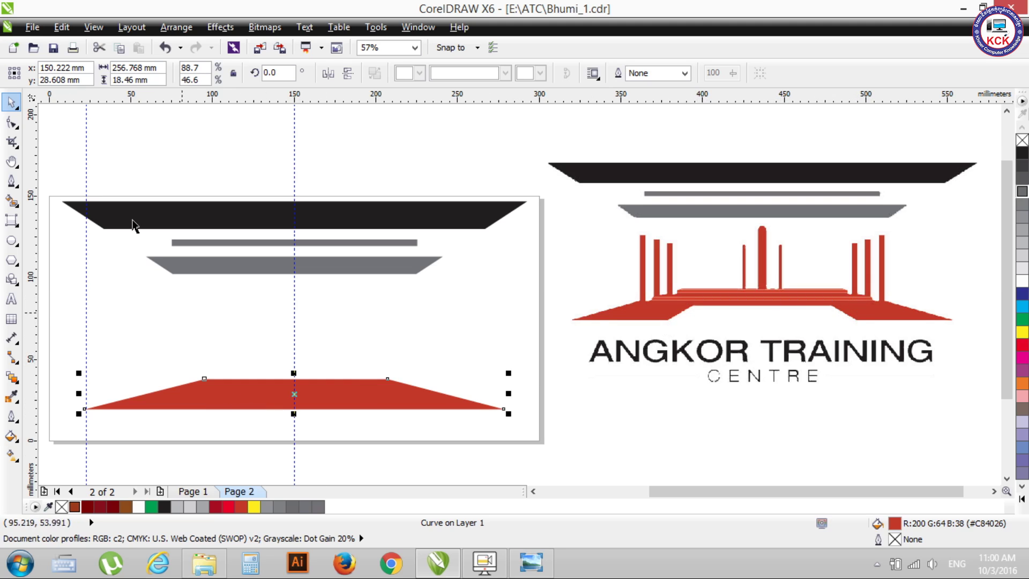
{"action": "left_click", "coordinate": [12, 122]}
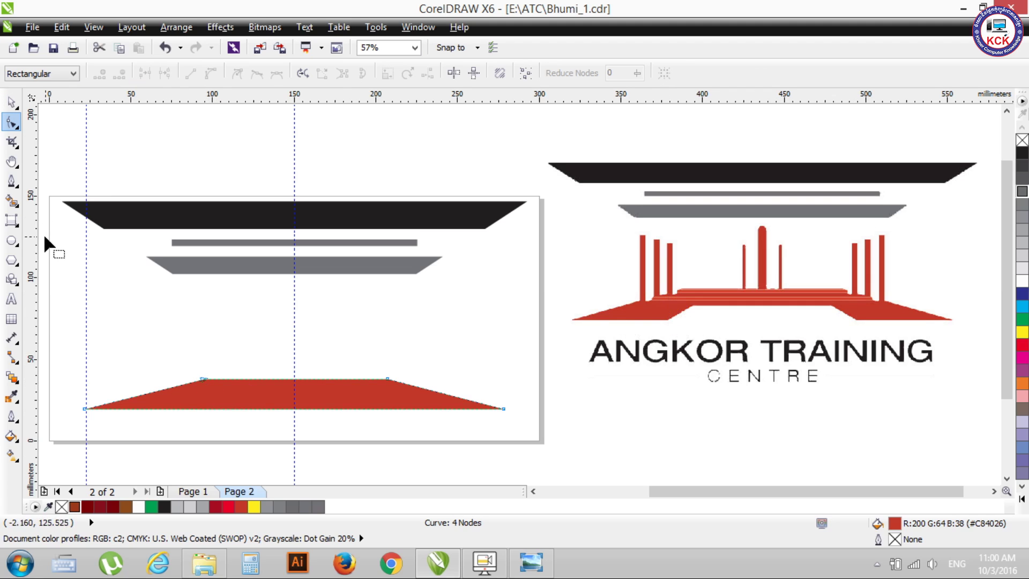
Add vertical guides at the trapezoid's top-left and top-right corners and lock both
{"action": "left_click_drag", "start_coordinate": [198, 291], "coordinate": [202, 293]}
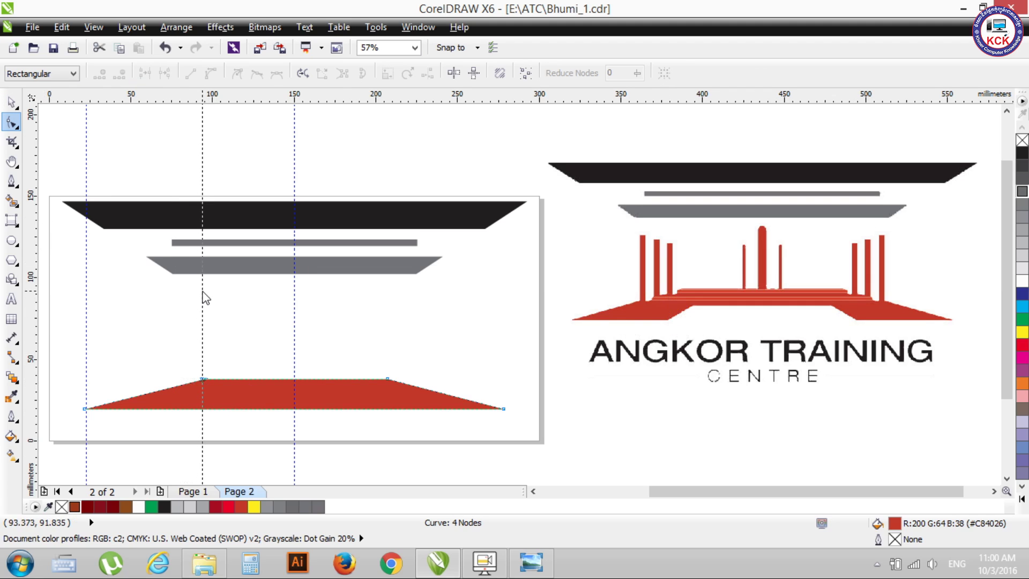
{"action": "left_click_drag", "start_coordinate": [331, 297], "coordinate": [386, 296]}
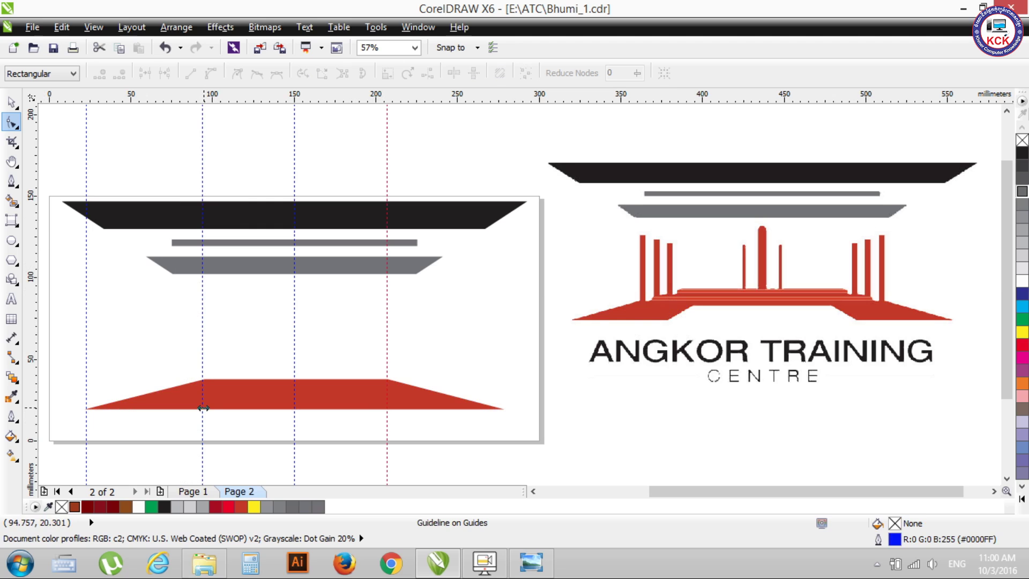
{"action": "left_click", "coordinate": [201, 153]}
{"action": "right_click", "coordinate": [201, 153]}
{"action": "left_click", "coordinate": [246, 187]}
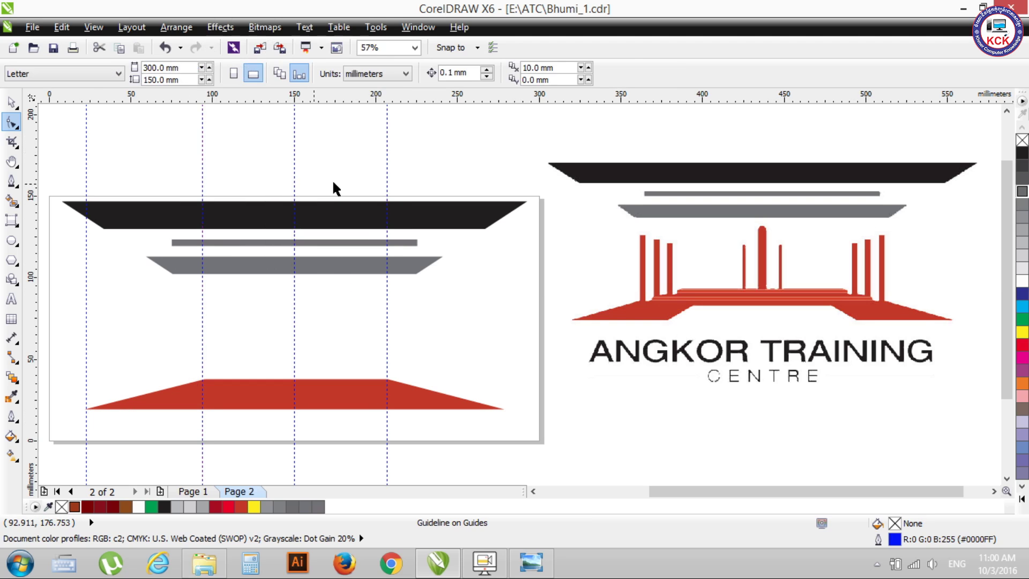
{"action": "left_click", "coordinate": [386, 167]}
{"action": "right_click", "coordinate": [386, 167]}
{"action": "left_click", "coordinate": [431, 188]}
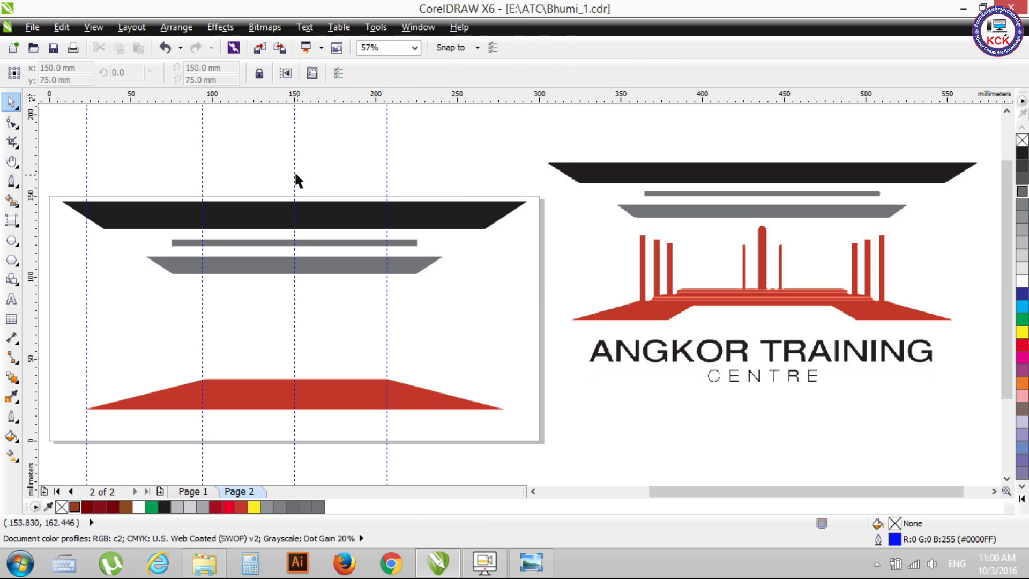
Check the centre guide, inspect the left guide's position settings, and lock the left guide
{"action": "right_click", "coordinate": [295, 174]}
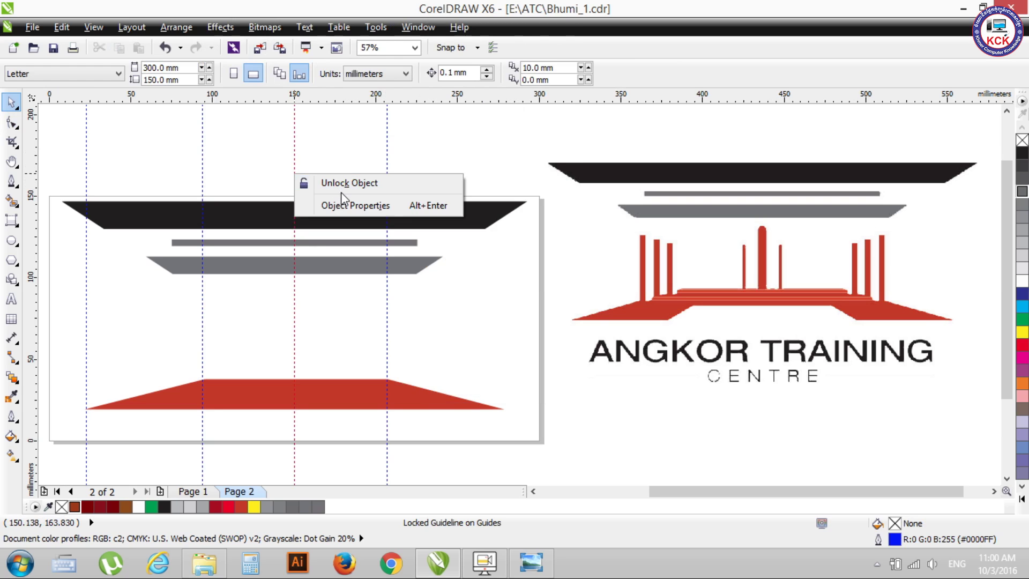
{"action": "left_click", "coordinate": [85, 141]}
{"action": "double_click", "coordinate": [86, 142]}
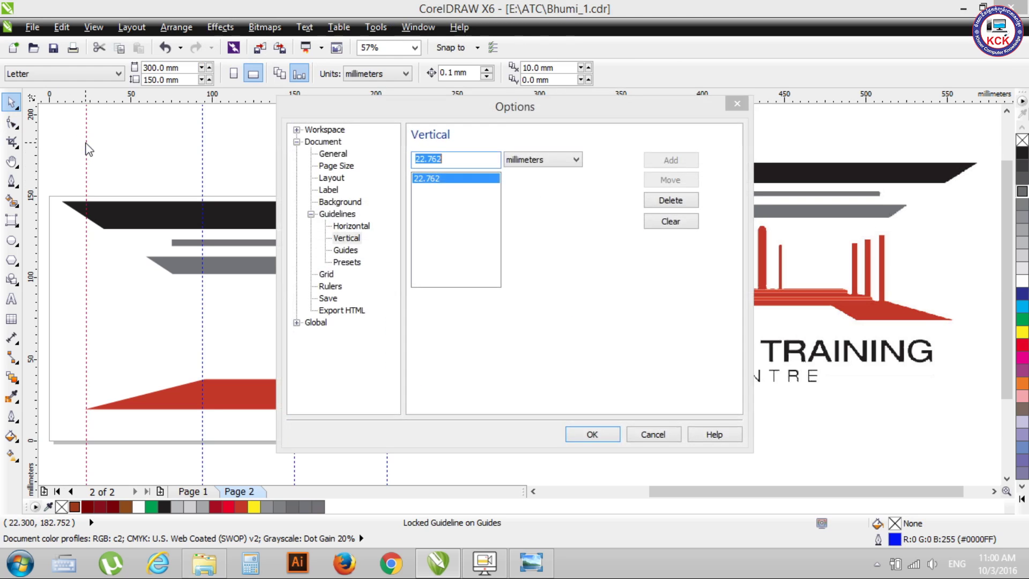
{"action": "left_click", "coordinate": [737, 104]}
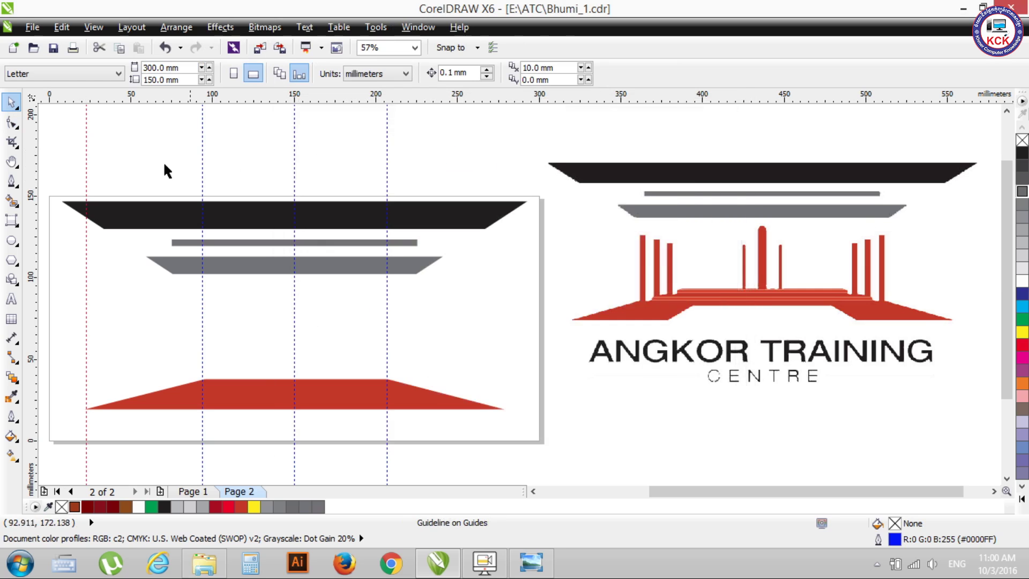
{"action": "right_click", "coordinate": [87, 173]}
{"action": "left_click", "coordinate": [141, 188]}
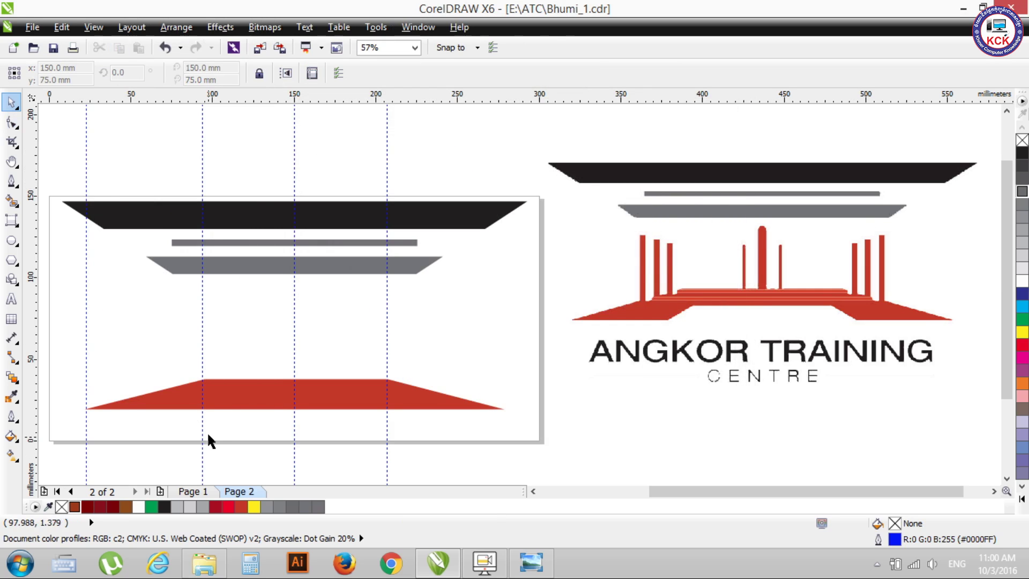
{"action": "left_click", "coordinate": [12, 122]}
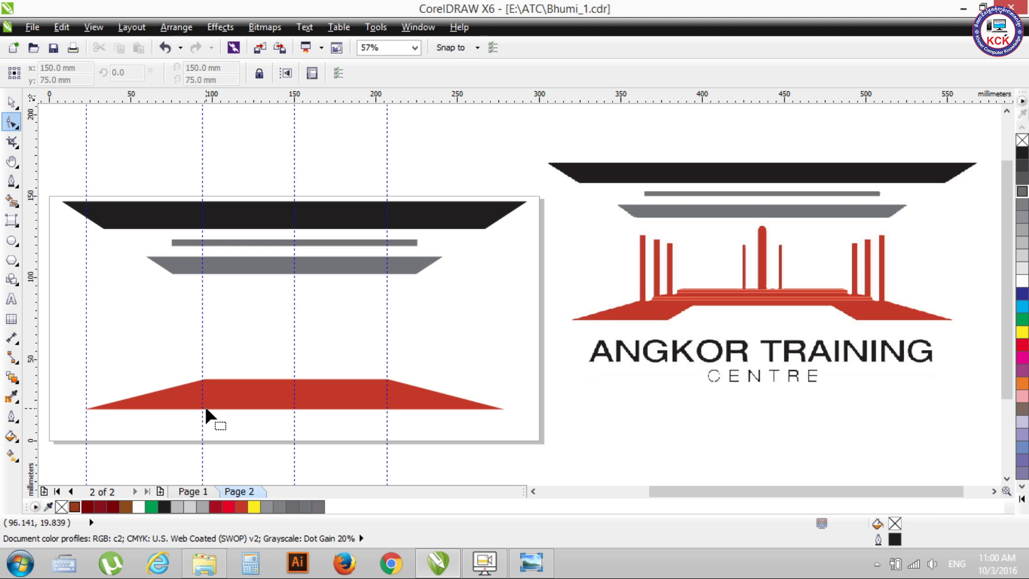
{"action": "scroll", "coordinate": [204, 406], "scroll_direction": "up", "scroll_amount": 4}
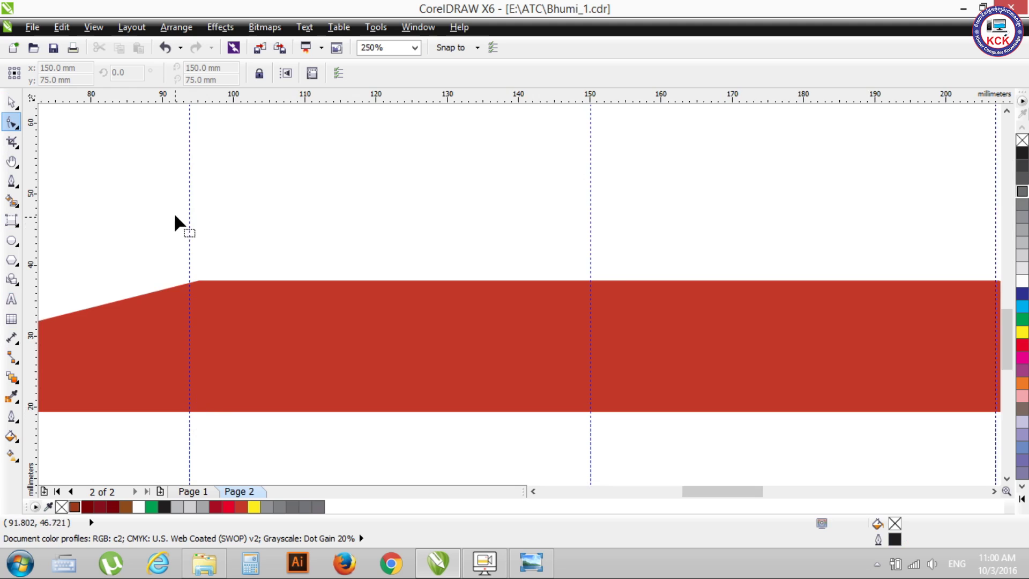
{"action": "scroll", "coordinate": [195, 272], "scroll_direction": "down", "scroll_amount": 2}
{"action": "scroll", "coordinate": [195, 272], "scroll_direction": "down", "scroll_amount": 4}
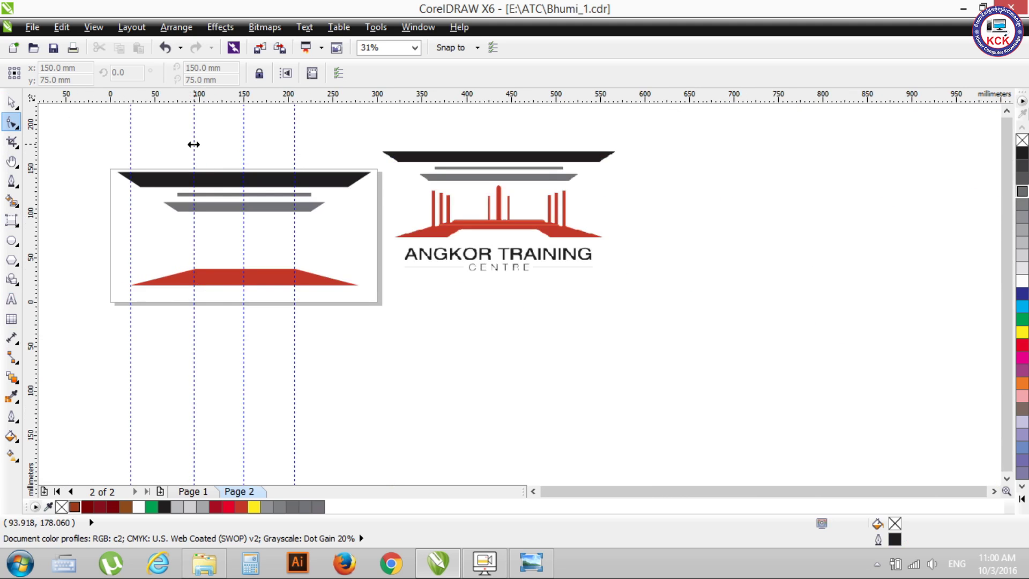
{"action": "right_click", "coordinate": [194, 143]}
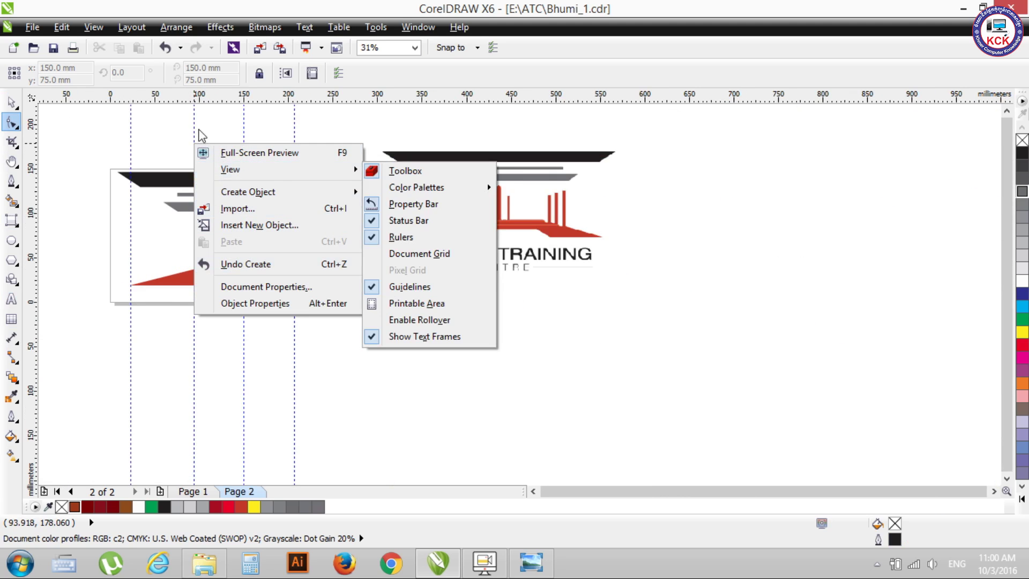
{"action": "left_click", "coordinate": [194, 114]}
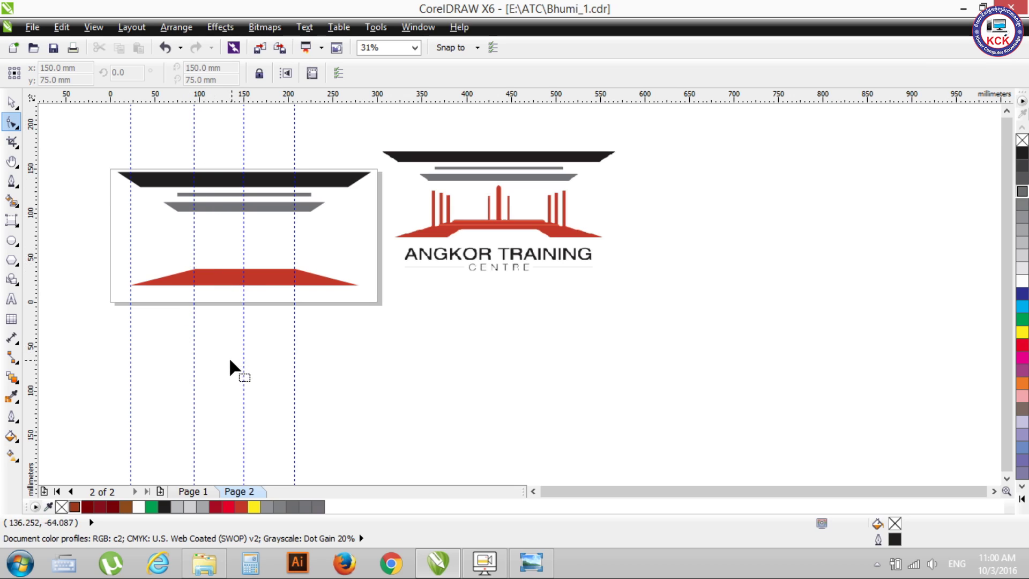
{"action": "left_click", "coordinate": [132, 26]}
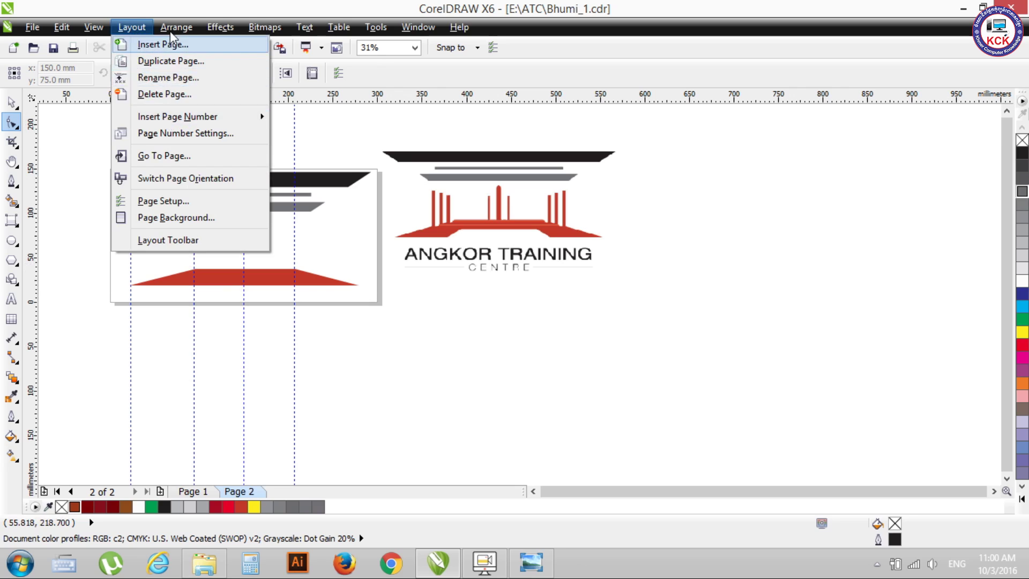
{"action": "left_click", "coordinate": [388, 462]}
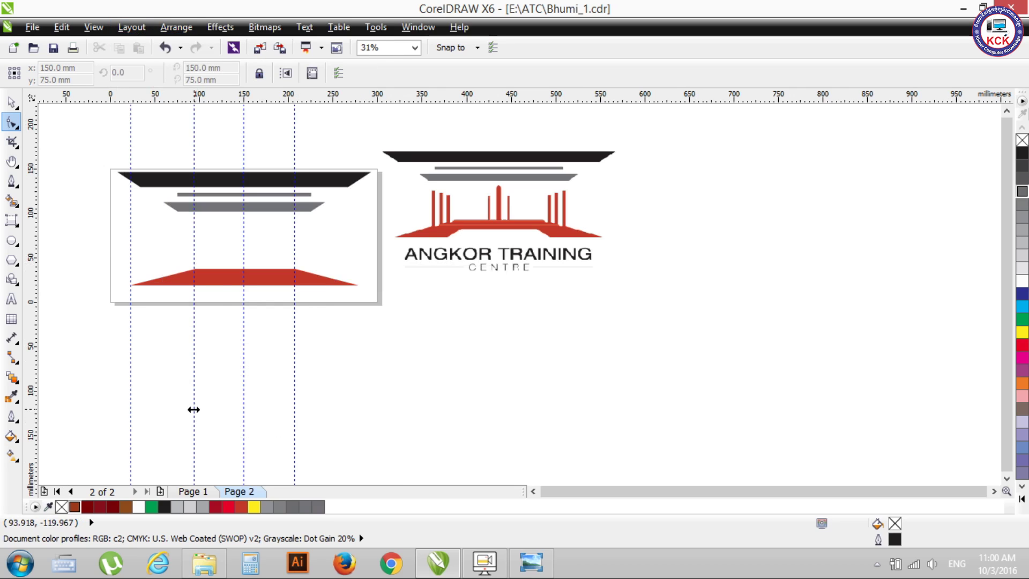
{"action": "right_click", "coordinate": [194, 409]}
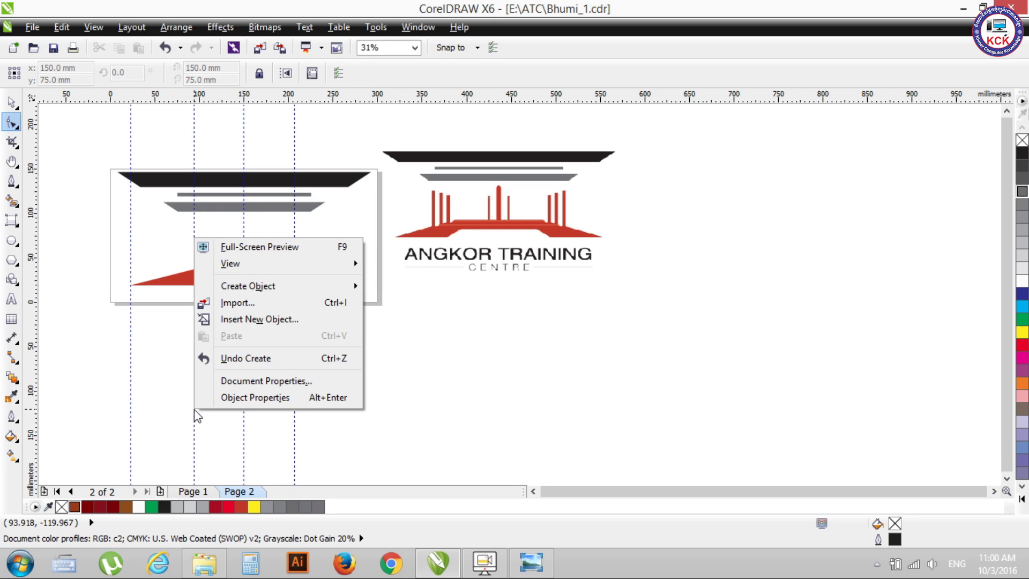
{"action": "left_click", "coordinate": [499, 362]}
{"action": "scroll", "coordinate": [244, 279], "scroll_direction": "down", "scroll_amount": 2}
{"action": "scroll", "coordinate": [251, 326], "scroll_direction": "up", "scroll_amount": 1}
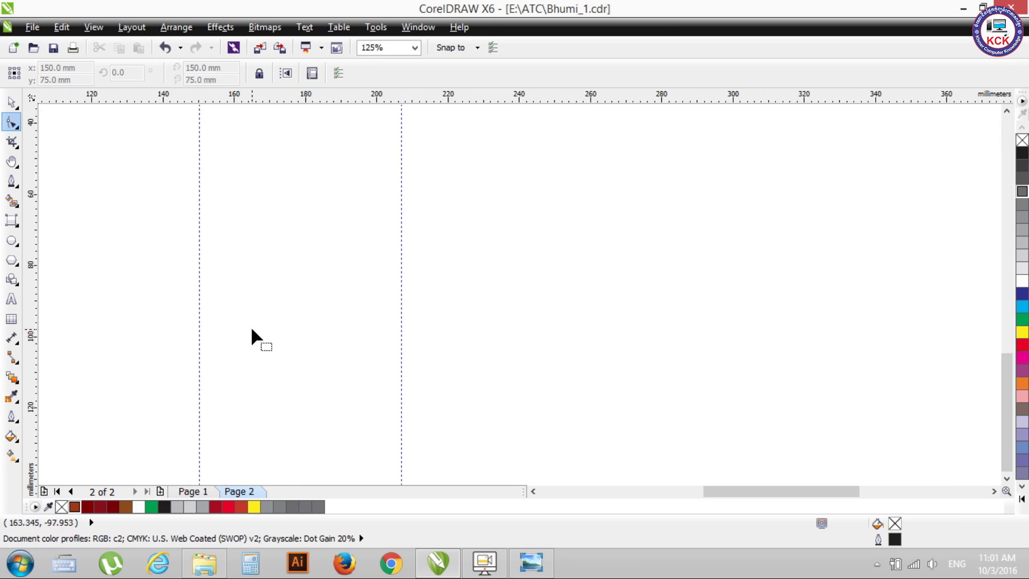
{"action": "scroll", "coordinate": [244, 214], "scroll_direction": "down", "scroll_amount": 2}
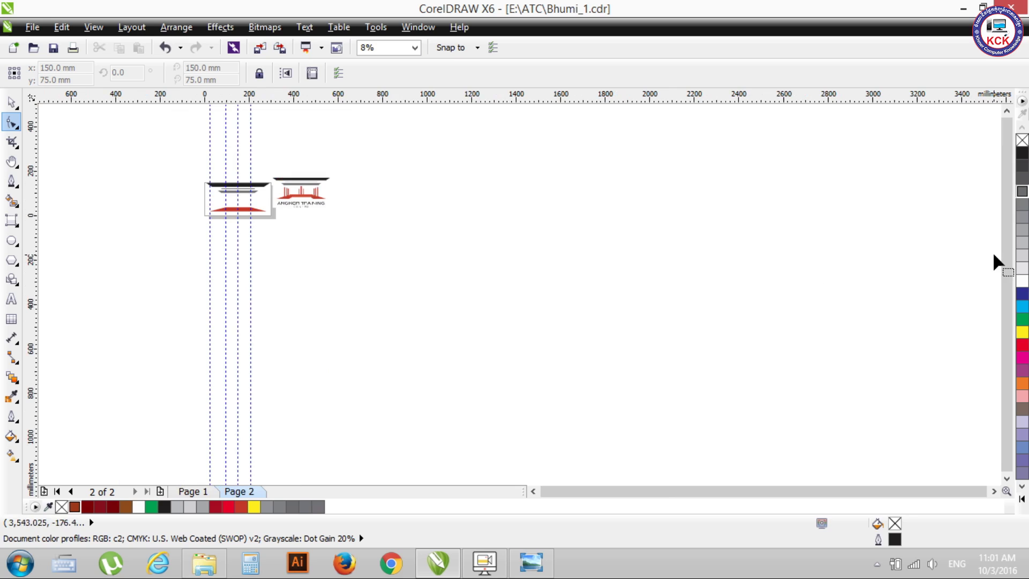
{"action": "scroll", "coordinate": [221, 156], "scroll_direction": "up", "scroll_amount": 1}
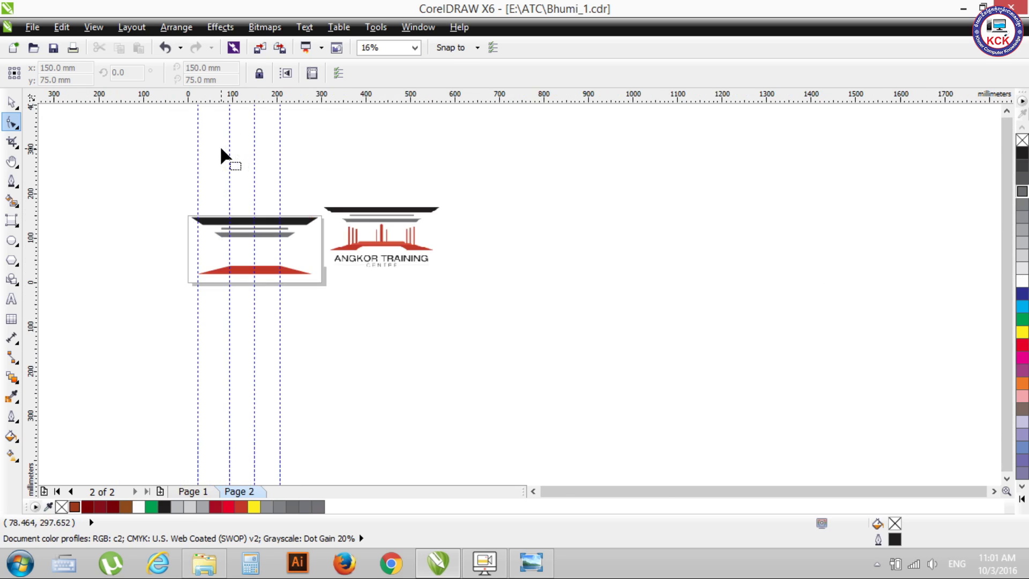
{"action": "scroll", "coordinate": [218, 198], "scroll_direction": "up", "scroll_amount": 1}
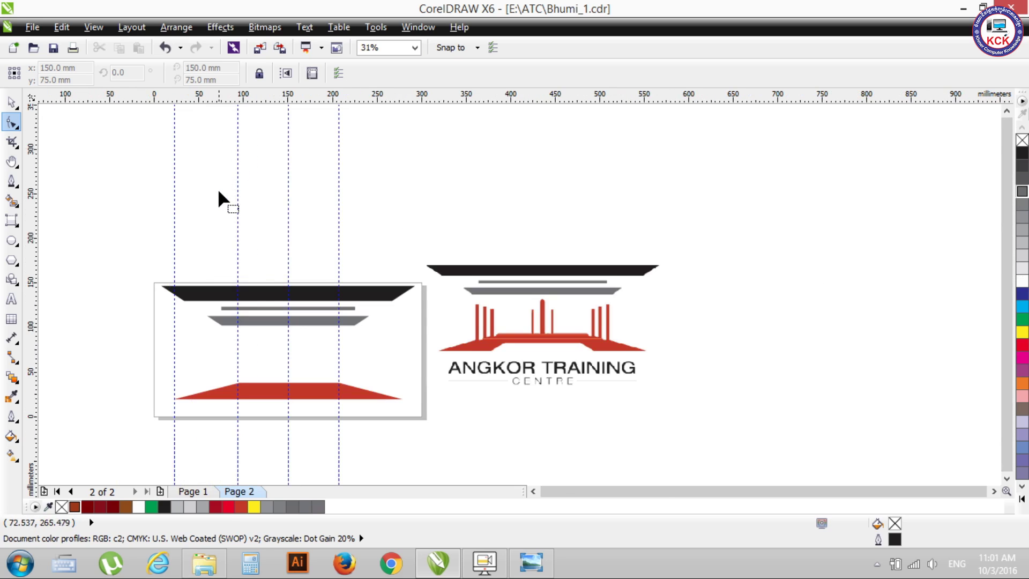
{"action": "right_click", "coordinate": [240, 226]}
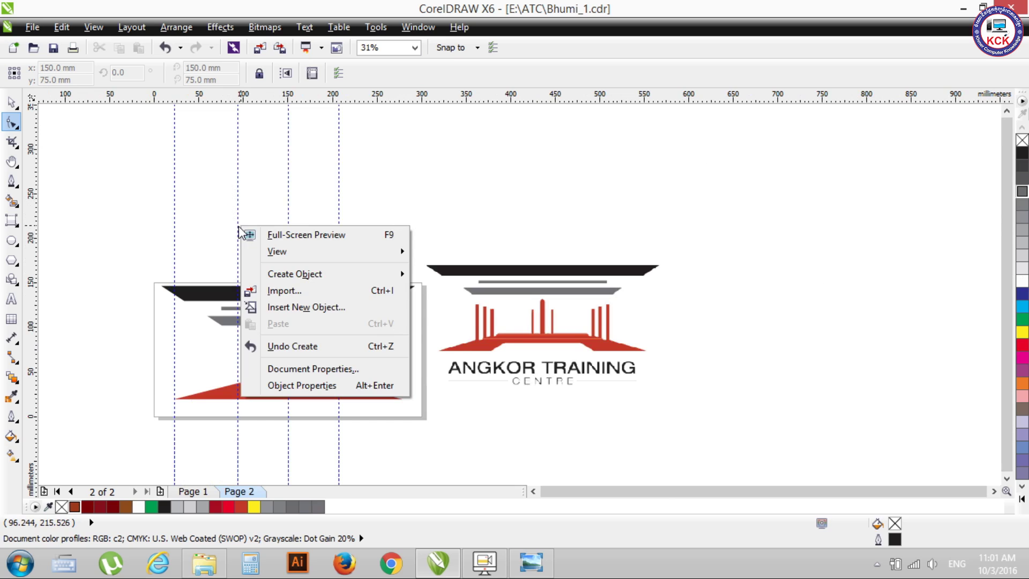
{"action": "key", "text": "Escape"}
{"action": "right_click", "coordinate": [236, 227]}
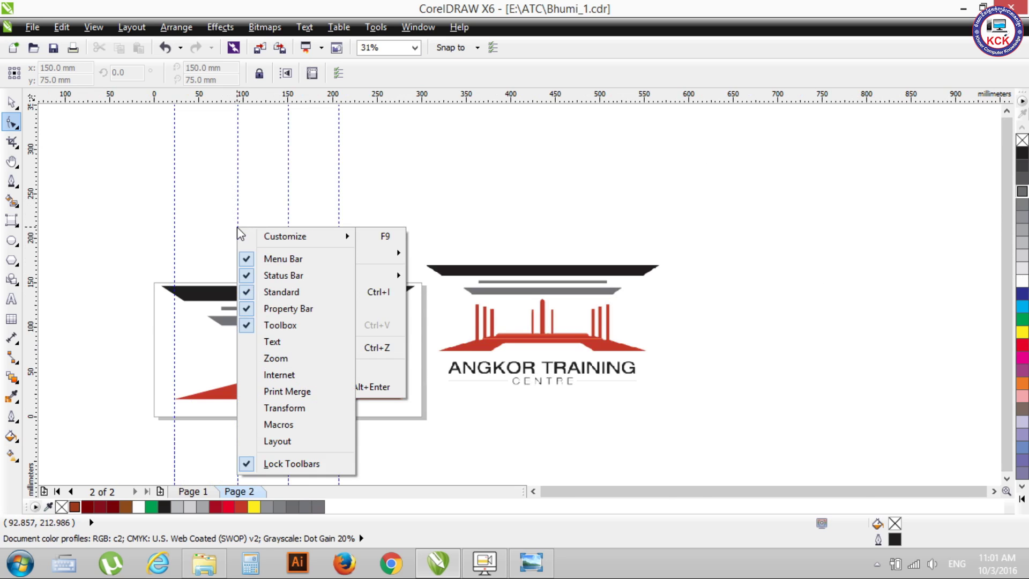
{"action": "left_click", "coordinate": [287, 214]}
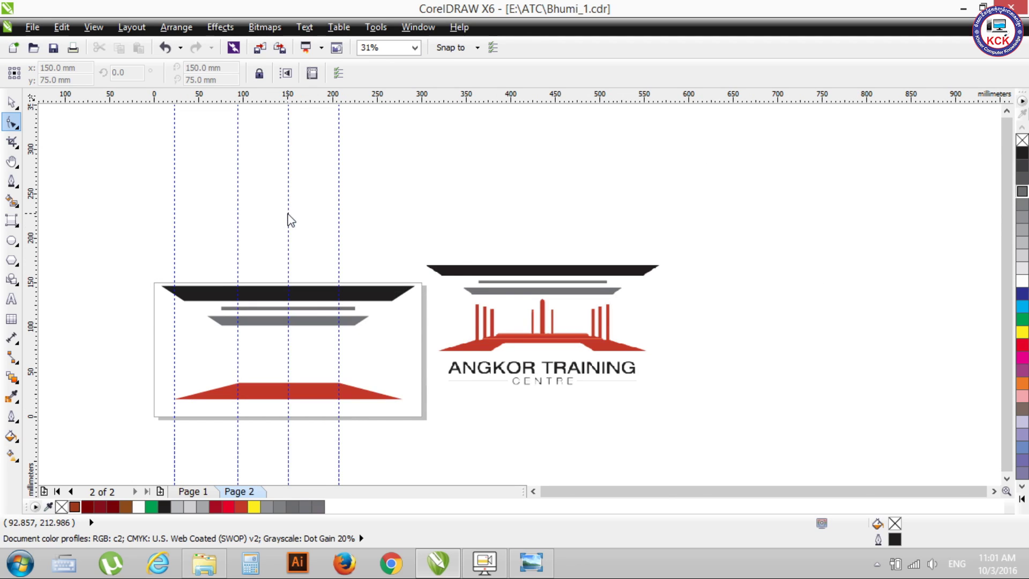
{"action": "right_click", "coordinate": [288, 215]}
{"action": "right_click", "coordinate": [287, 214]}
{"action": "left_click", "coordinate": [288, 202]}
{"action": "right_click", "coordinate": [288, 201]}
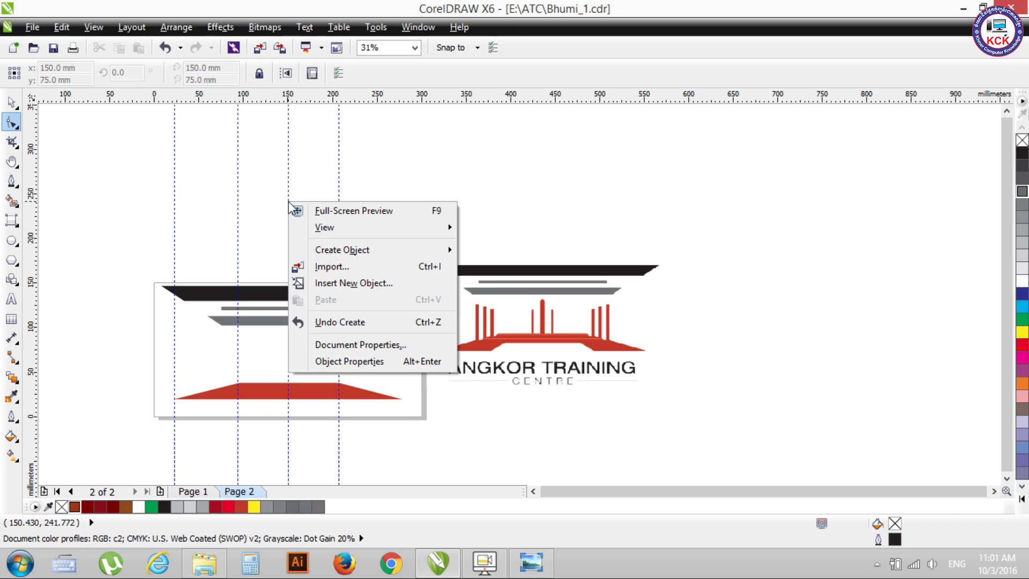
{"action": "left_click", "coordinate": [270, 292]}
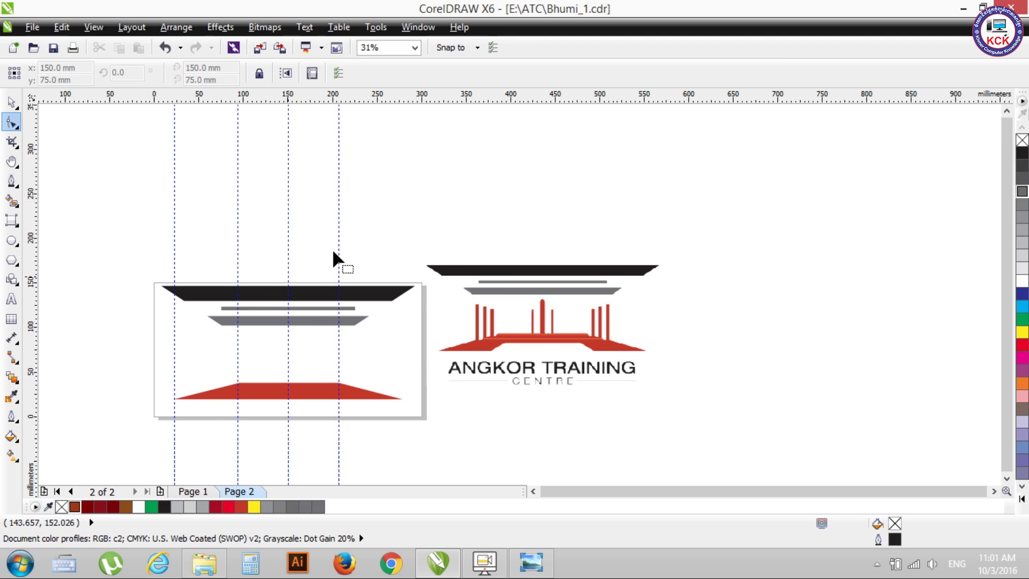
{"action": "right_click", "coordinate": [376, 196]}
{"action": "left_click", "coordinate": [329, 219]}
Unlock the two locked vertical guidelines at the red trapezoid's corners
{"action": "left_click", "coordinate": [12, 101]}
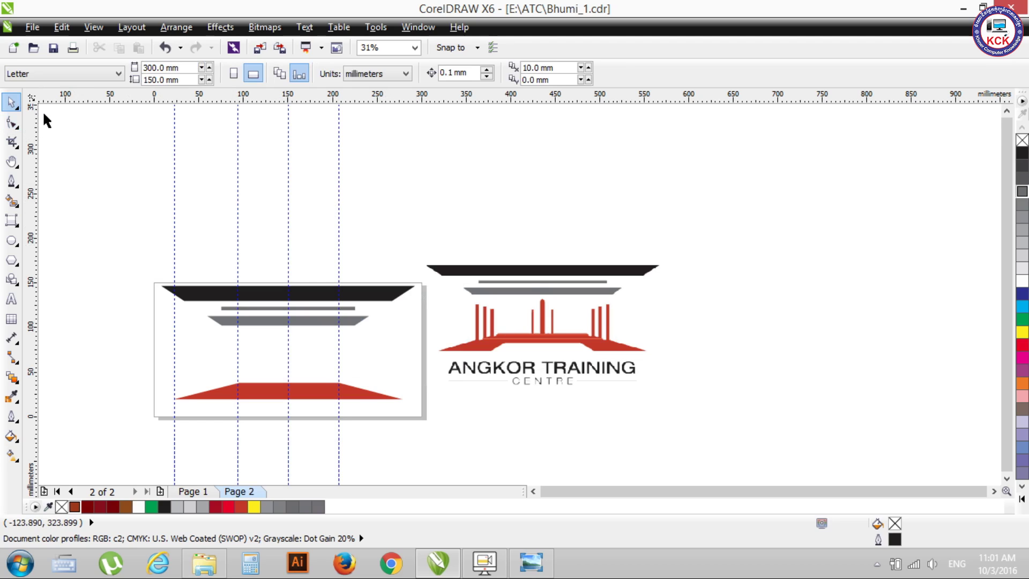
{"action": "right_click", "coordinate": [237, 188]}
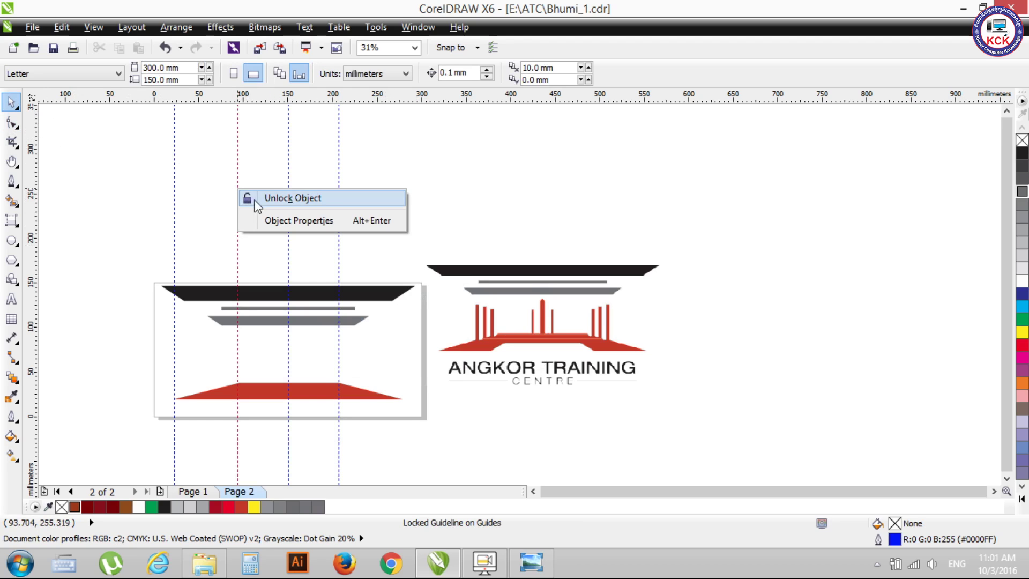
{"action": "left_click", "coordinate": [262, 200]}
{"action": "right_click", "coordinate": [339, 188]}
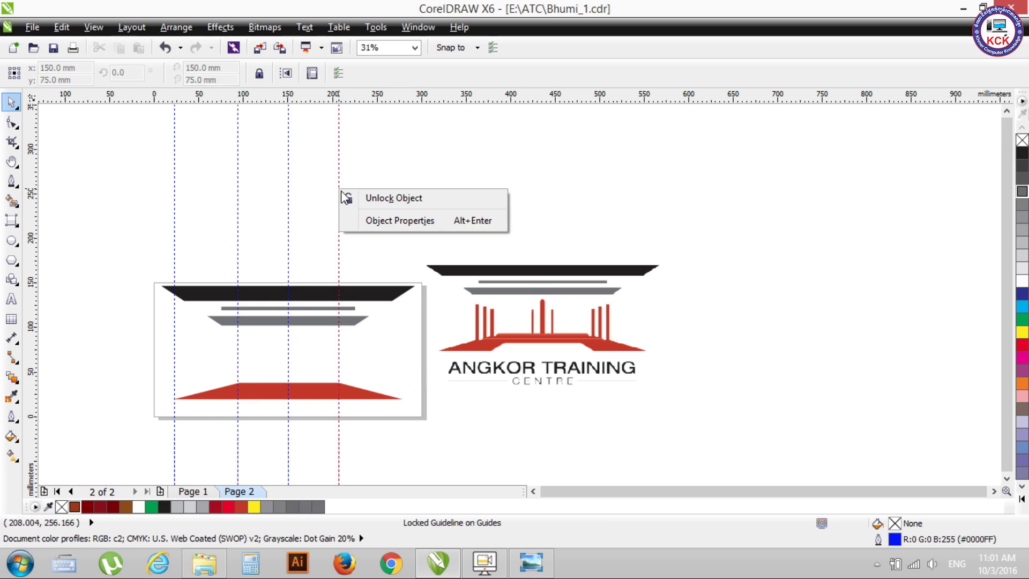
{"action": "left_click", "coordinate": [352, 194]}
Delete those two guidelines and zoom to fit the red base trapezoid
{"action": "left_click", "coordinate": [260, 177]}
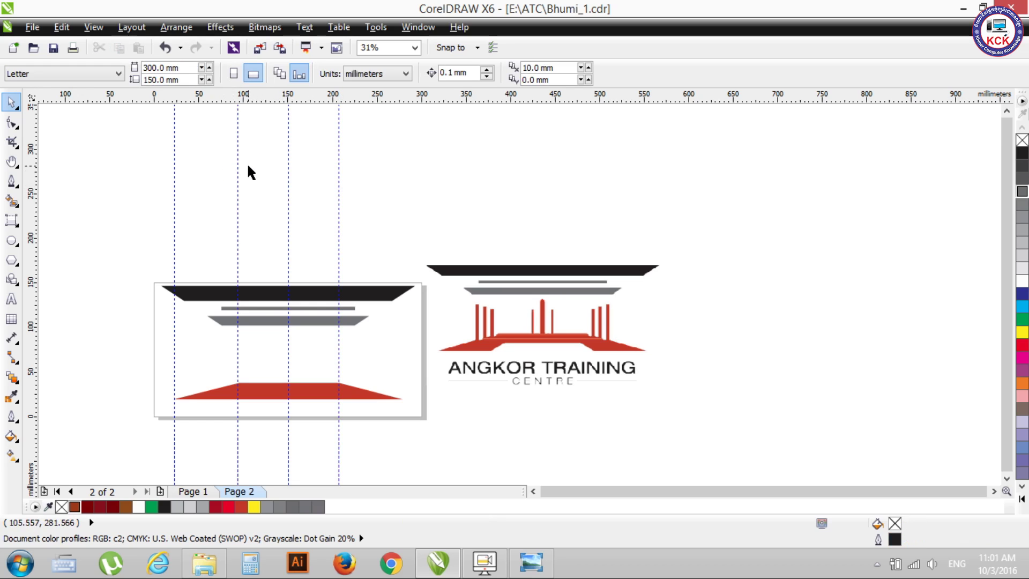
{"action": "left_click", "coordinate": [238, 161]}
{"action": "key", "text": "Delete"}
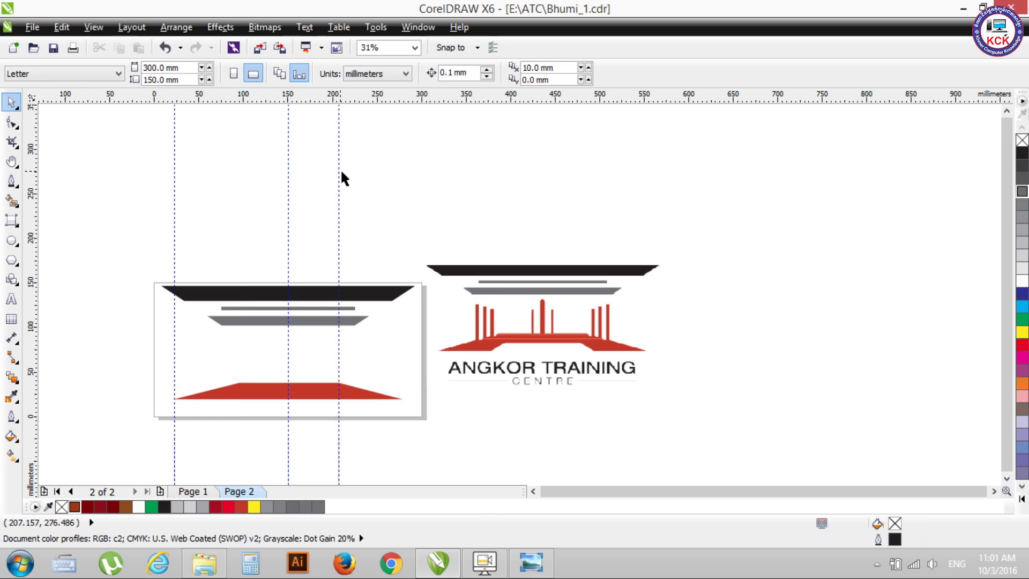
{"action": "left_click", "coordinate": [338, 172]}
{"action": "key", "text": "Delete"}
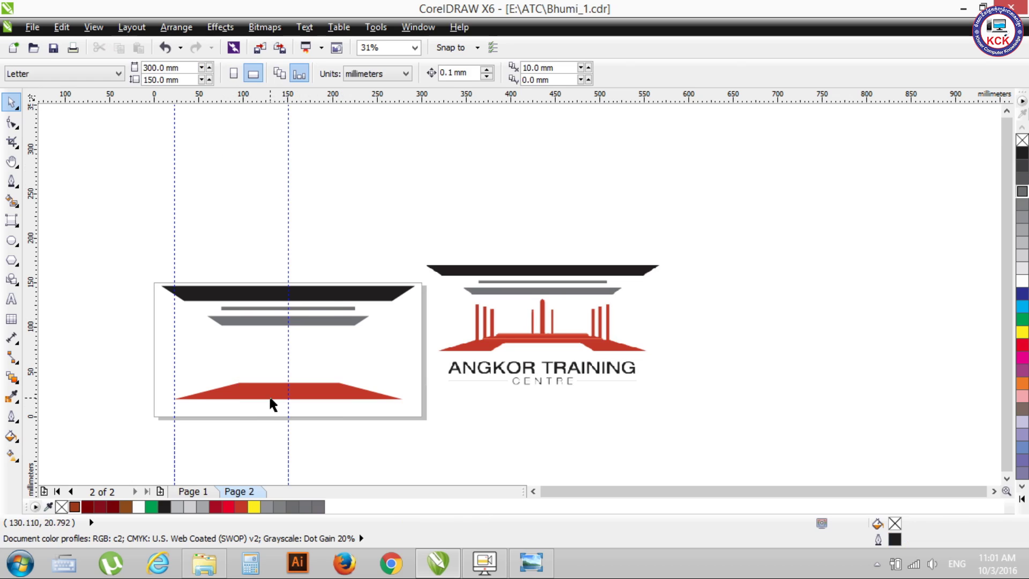
{"action": "left_click", "coordinate": [271, 399]}
{"action": "key", "text": "shift+F2"}
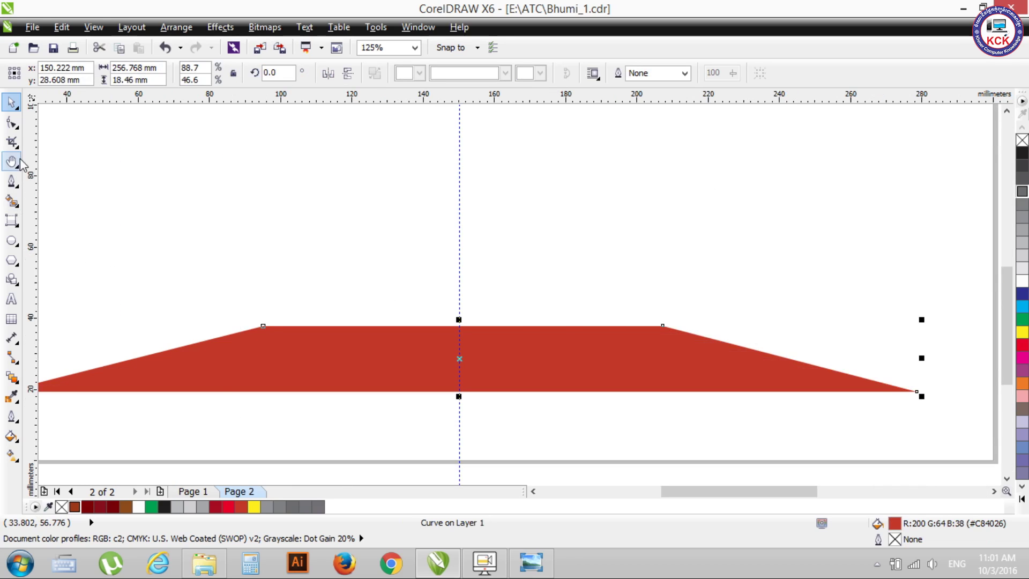
Add nodes along the red base's bottom edge and raise its middle section into a notch
{"action": "left_click", "coordinate": [12, 122]}
{"action": "double_click", "coordinate": [262, 391]}
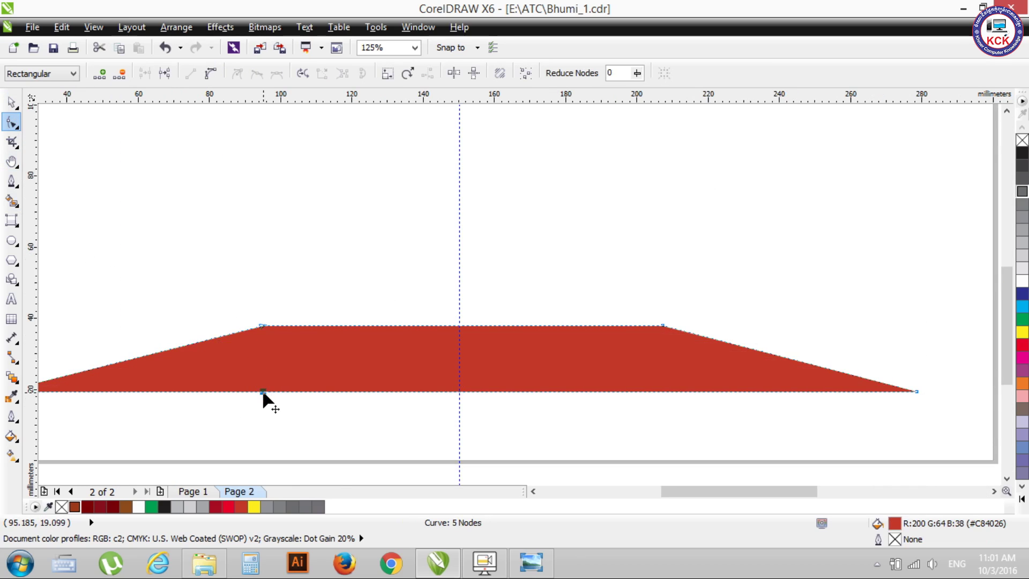
{"action": "double_click", "coordinate": [671, 392]}
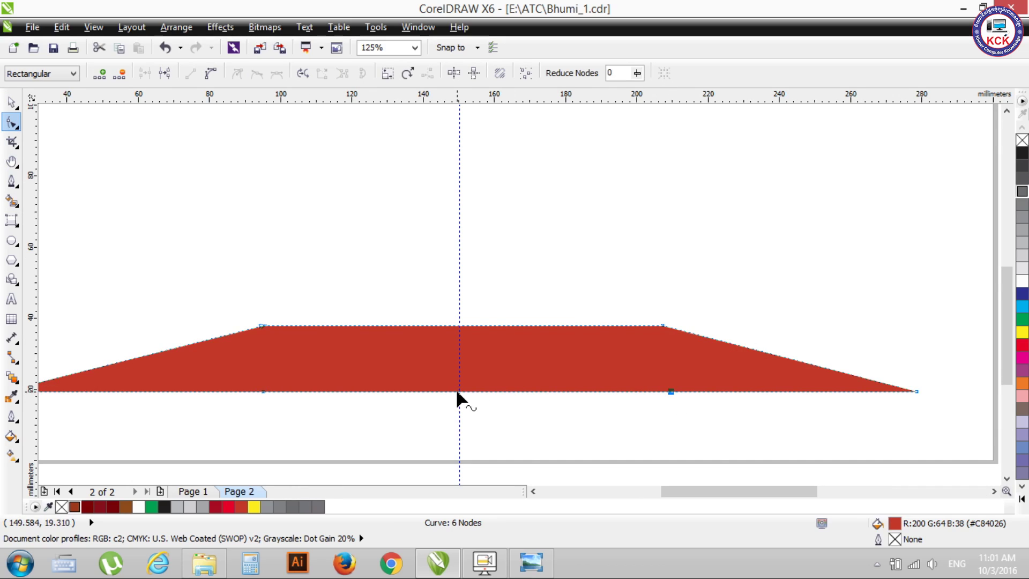
{"action": "left_click", "coordinate": [290, 392]}
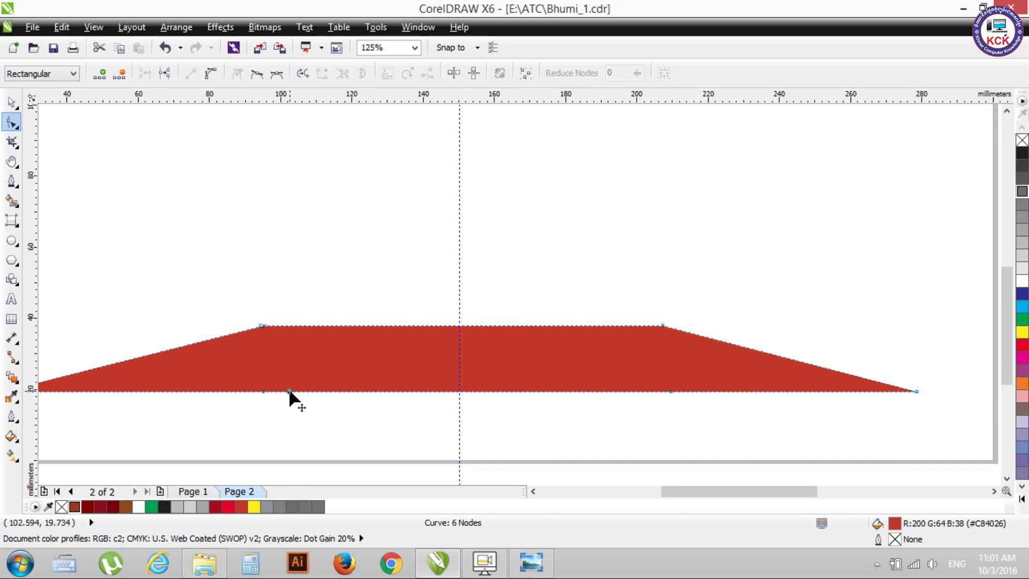
{"action": "mouse_move", "coordinate": [289, 391]}
{"action": "left_mouse_down"}
{"action": "mouse_move", "coordinate": [291, 357]}
{"action": "mouse_move", "coordinate": [300, 356]}
{"action": "left_mouse_up"}
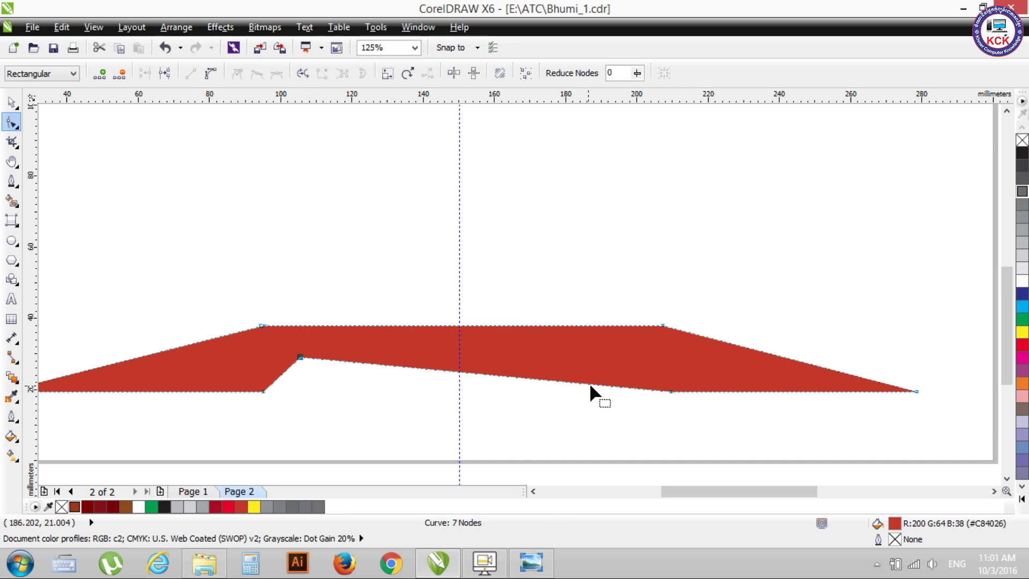
{"action": "double_click", "coordinate": [616, 385]}
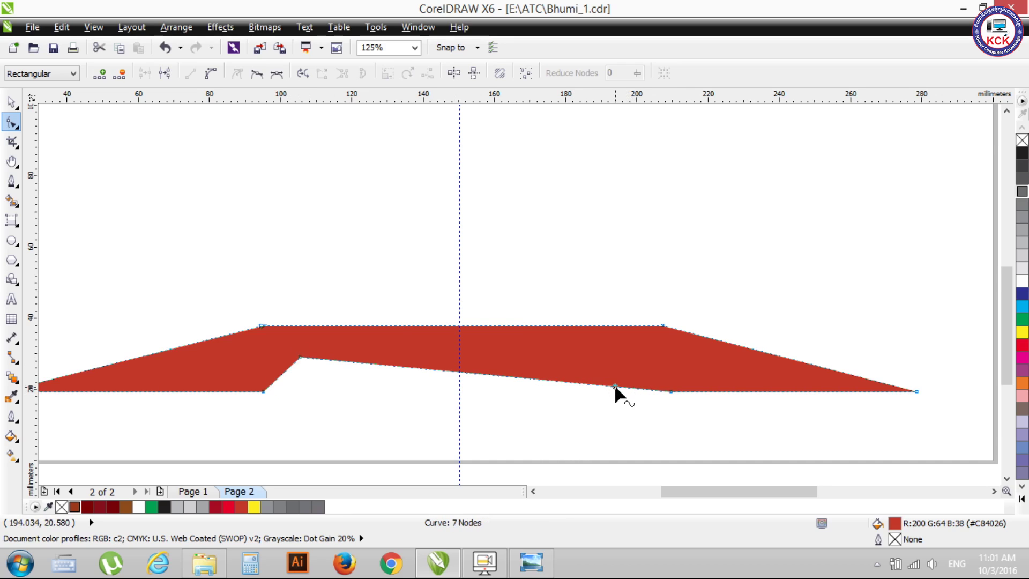
{"action": "left_click_drag", "start_coordinate": [616, 386], "coordinate": [623, 356]}
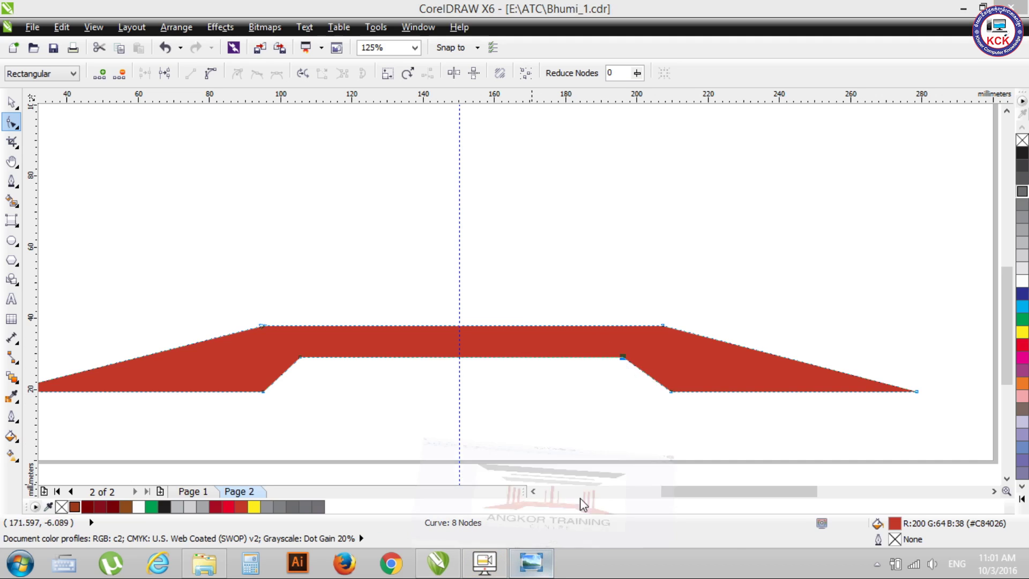
{"action": "left_click", "coordinate": [530, 563]}
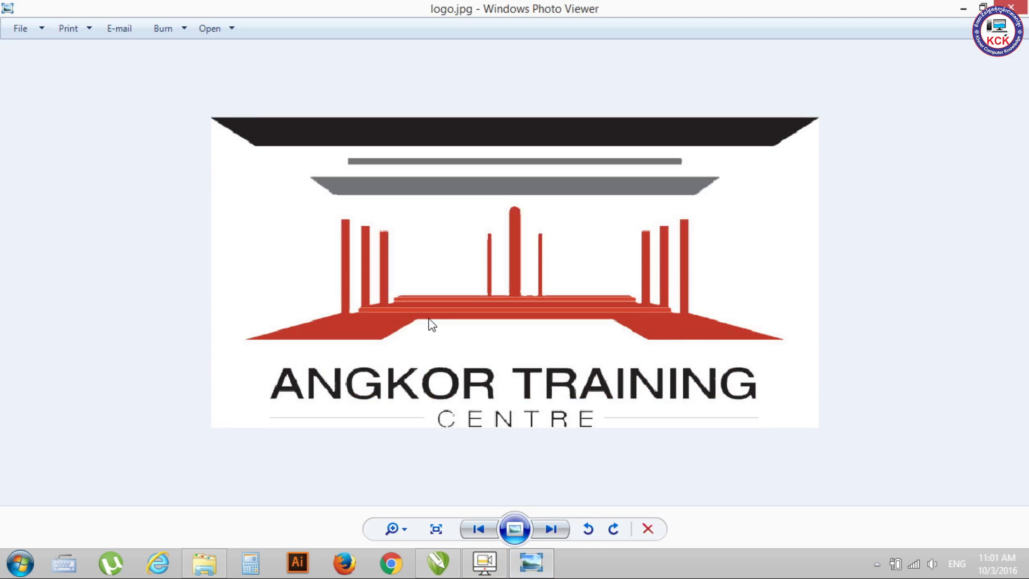
Zoom into the reference logo, then raise the red base's two inner notch corners to level them
{"action": "scroll", "coordinate": [435, 321], "scroll_direction": "up", "scroll_amount": 2}
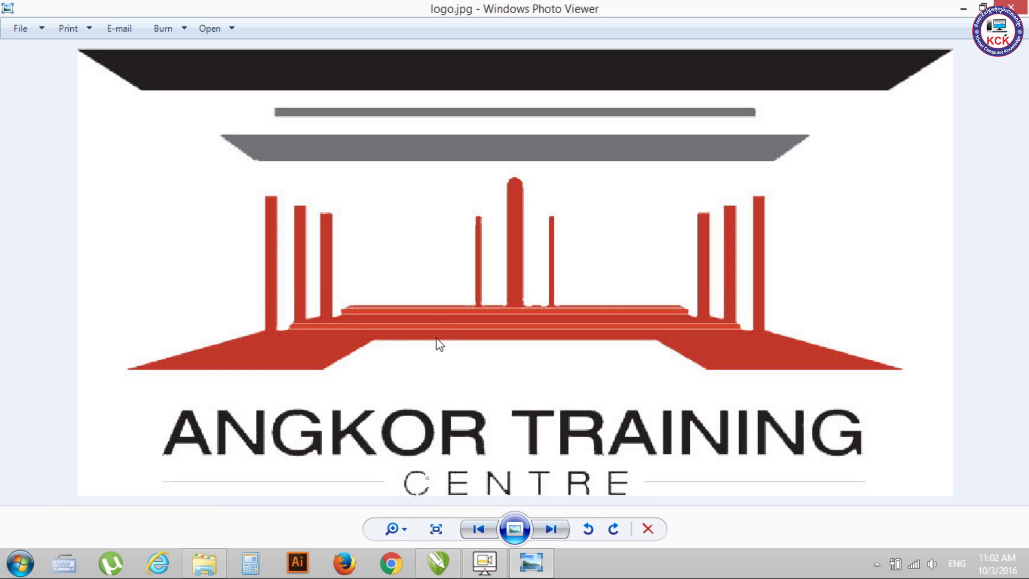
{"action": "scroll", "coordinate": [349, 334], "scroll_direction": "up", "scroll_amount": 1}
{"action": "scroll", "coordinate": [324, 324], "scroll_direction": "up", "scroll_amount": 1}
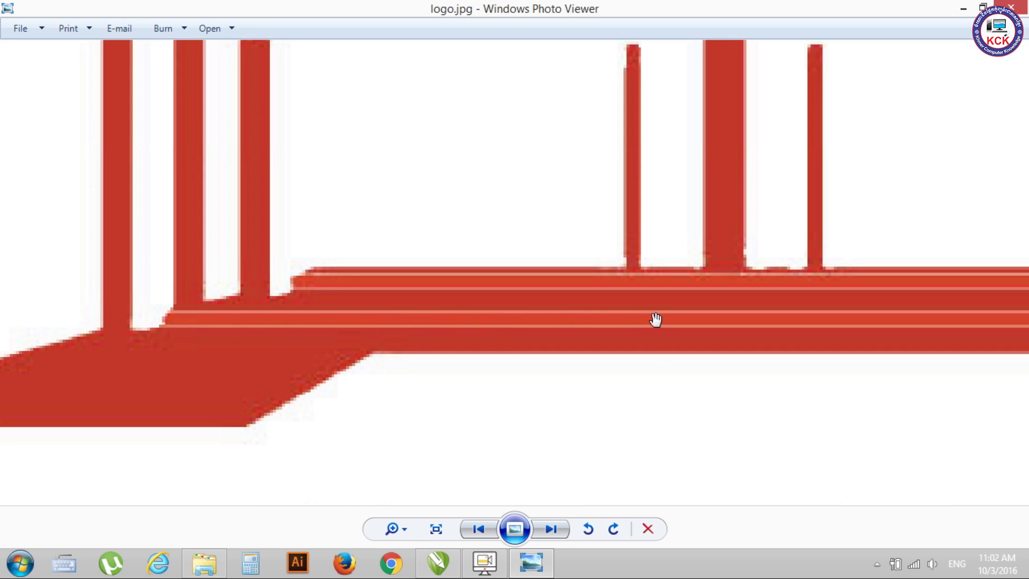
{"action": "left_click", "coordinate": [964, 8]}
{"action": "left_click_drag", "start_coordinate": [299, 356], "coordinate": [312, 349]}
{"action": "left_click_drag", "start_coordinate": [623, 359], "coordinate": [618, 347]}
Straighten the red base's inner right edge by nudging its corner node slightly left
{"action": "left_click", "coordinate": [633, 225]}
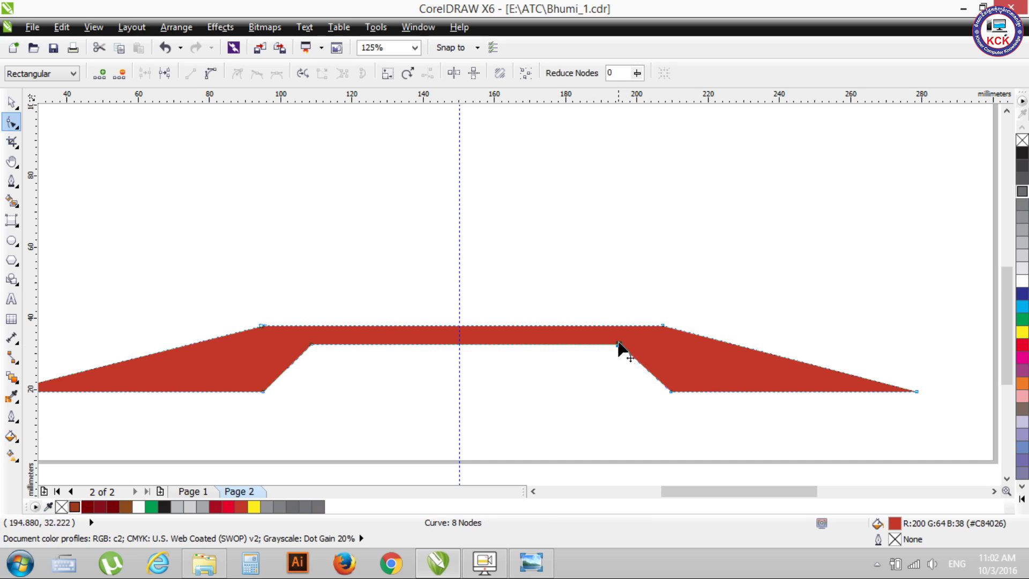
{"action": "left_click", "coordinate": [617, 346]}
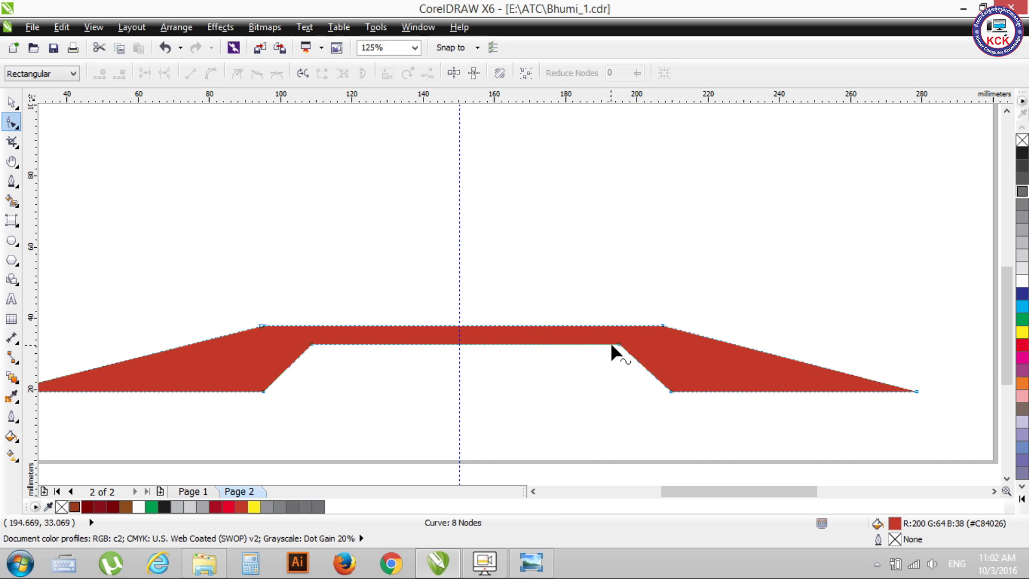
{"action": "left_click_drag", "start_coordinate": [619, 347], "coordinate": [614, 347]}
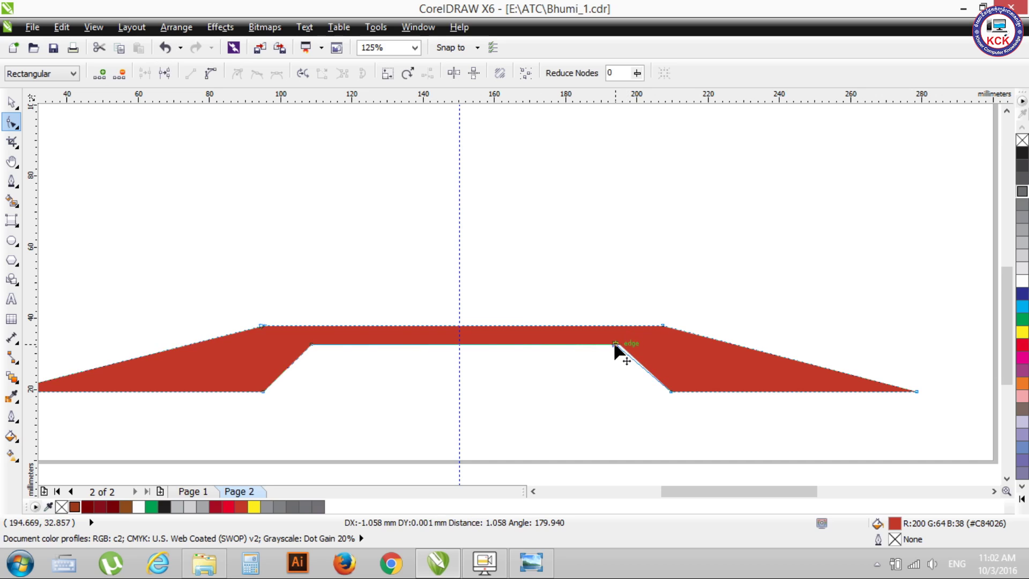
{"action": "scroll", "coordinate": [601, 278], "scroll_direction": "down", "scroll_amount": 1}
{"action": "scroll", "coordinate": [601, 278], "scroll_direction": "down", "scroll_amount": 1}
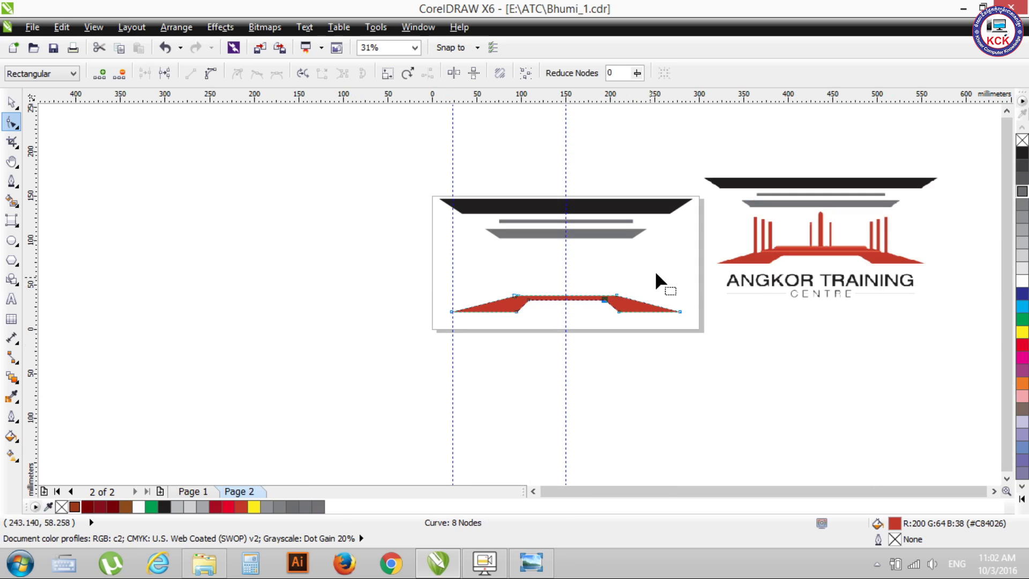
{"action": "scroll", "coordinate": [519, 273], "scroll_direction": "up", "scroll_amount": 1}
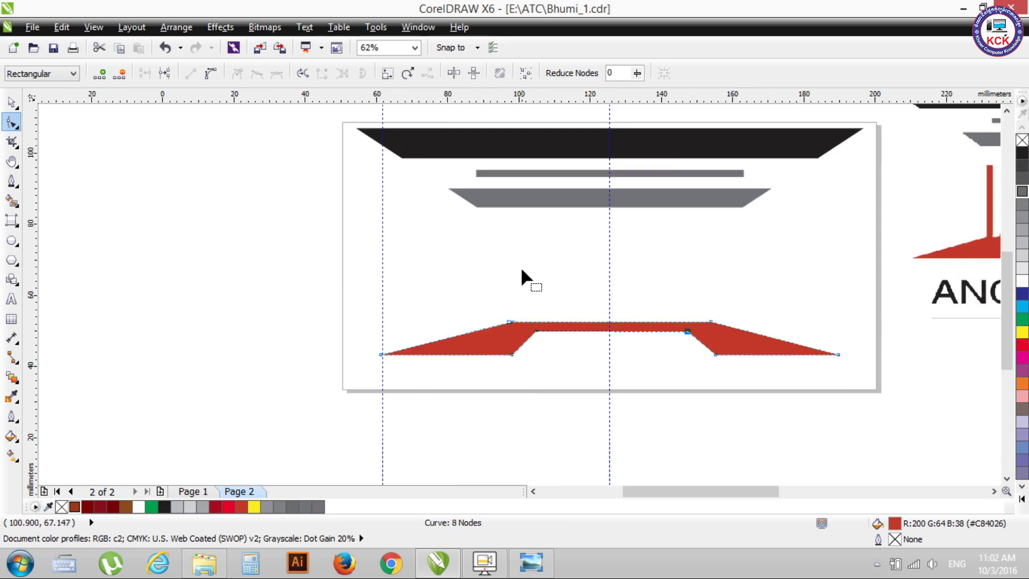
{"action": "scroll", "coordinate": [520, 268], "scroll_direction": "up", "scroll_amount": 1}
Compare with the reference logo, choose the Rectangle tool, and zoom the reference out
{"action": "left_click", "coordinate": [530, 563]}
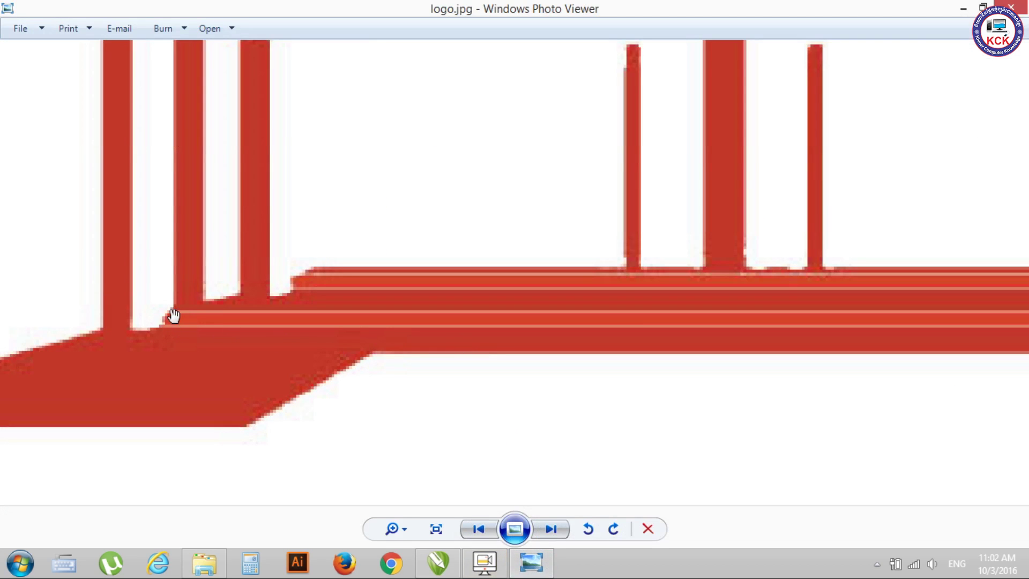
{"action": "left_click", "coordinate": [964, 8]}
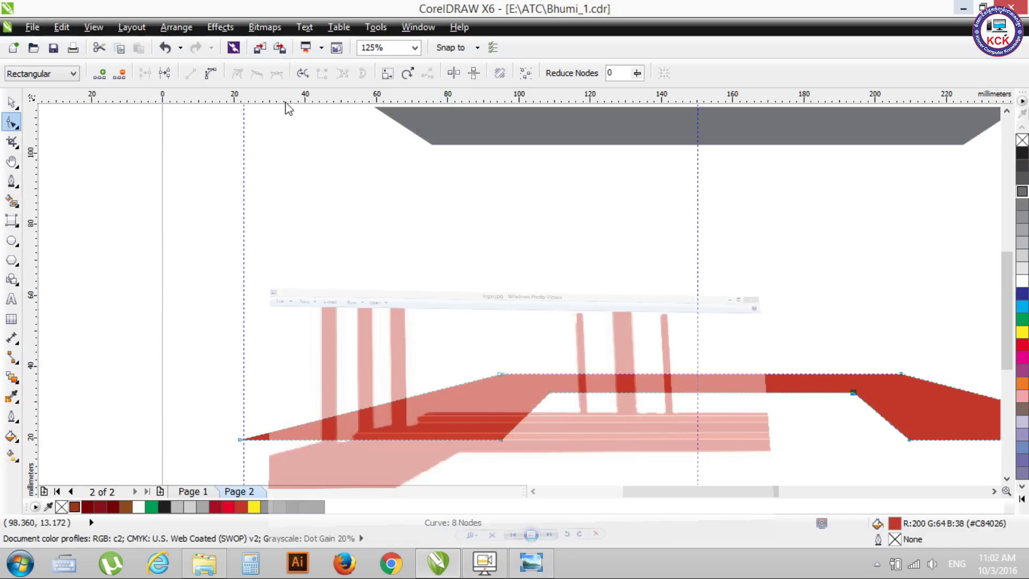
{"action": "left_click", "coordinate": [16, 222]}
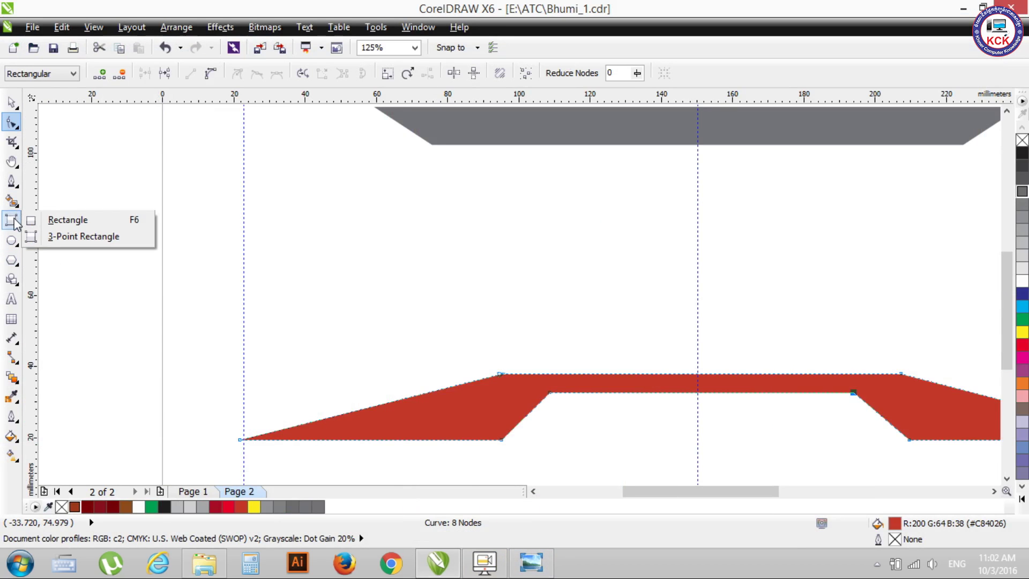
{"action": "left_click", "coordinate": [96, 243]}
{"action": "left_click", "coordinate": [523, 565]}
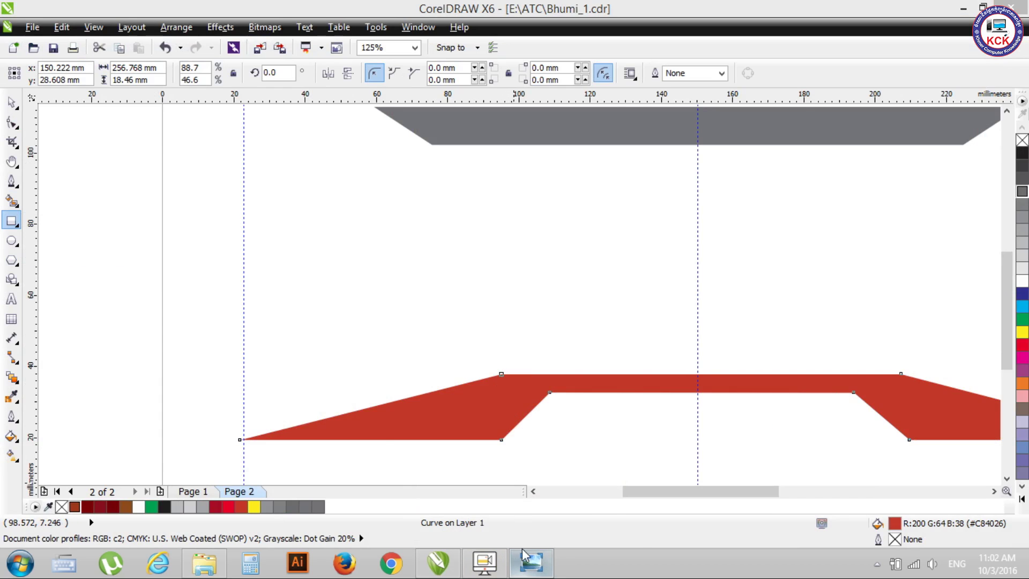
{"action": "scroll", "coordinate": [326, 257], "scroll_direction": "down", "scroll_amount": 2}
{"action": "scroll", "coordinate": [326, 257], "scroll_direction": "down", "scroll_amount": 2}
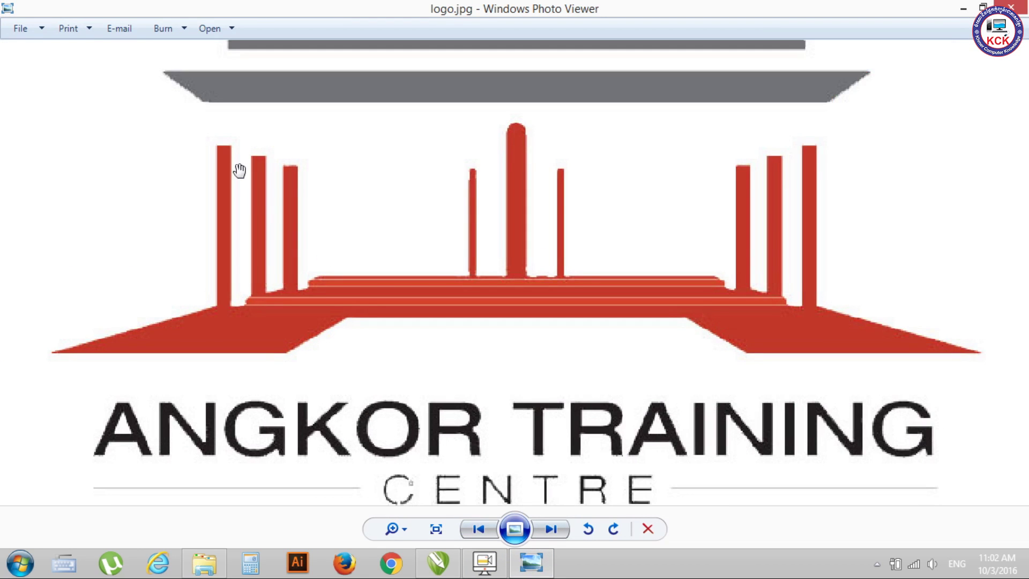
{"action": "scroll", "coordinate": [245, 220], "scroll_direction": "down", "scroll_amount": 2}
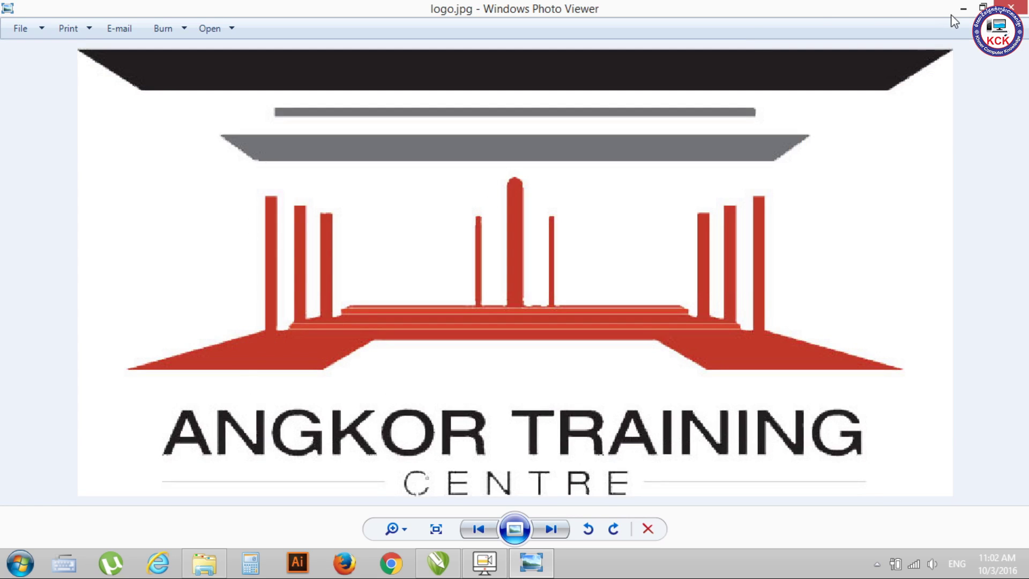
{"action": "left_click", "coordinate": [963, 9]}
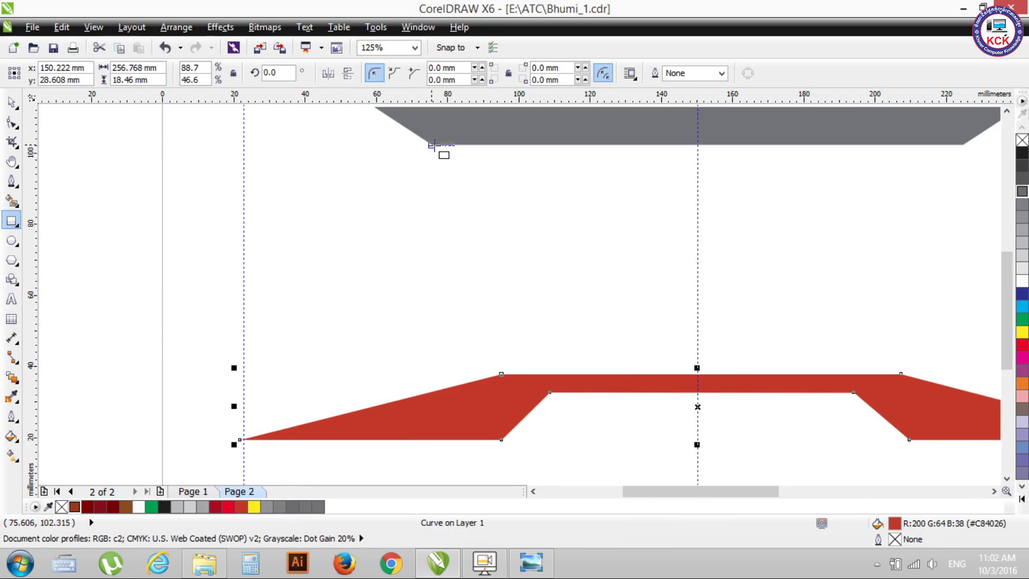
Widen the red base's top edge by moving its top-left corner left and top-right corner right
{"action": "left_click", "coordinate": [16, 106]}
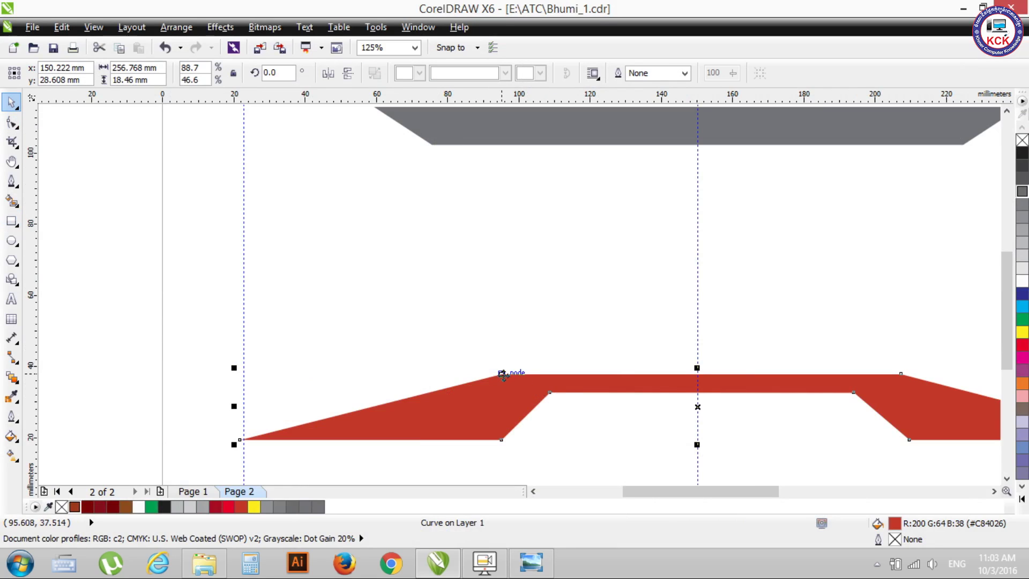
{"action": "left_click", "coordinate": [502, 374]}
{"action": "left_click", "coordinate": [12, 124]}
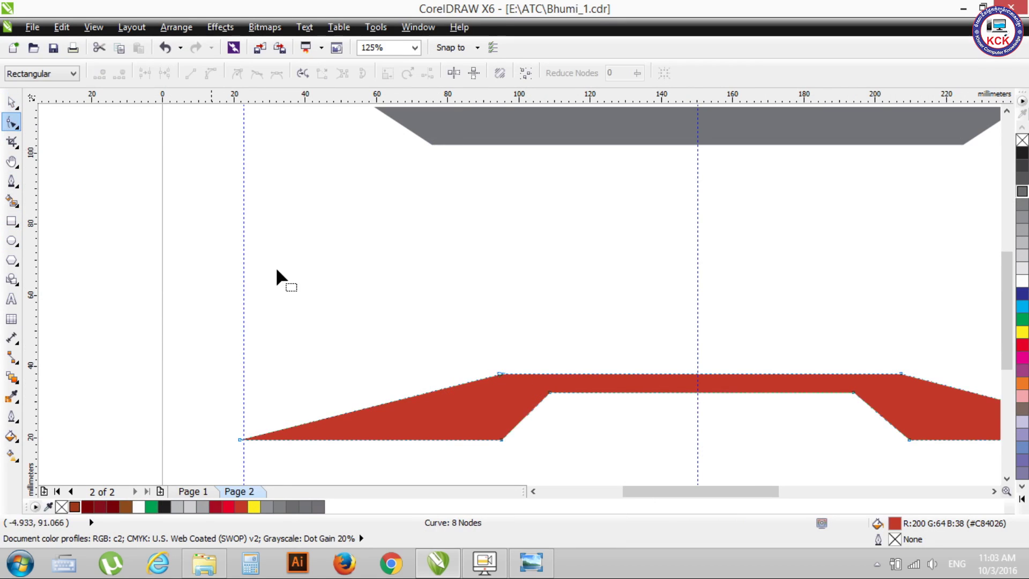
{"action": "left_click_drag", "start_coordinate": [502, 375], "coordinate": [445, 378]}
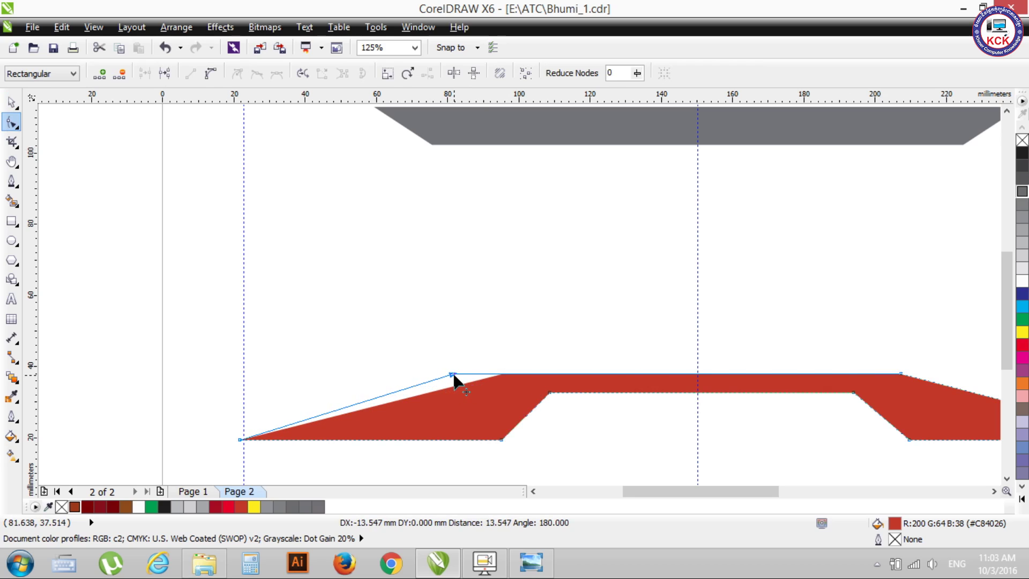
{"action": "left_click_drag", "start_coordinate": [450, 377], "coordinate": [452, 378]}
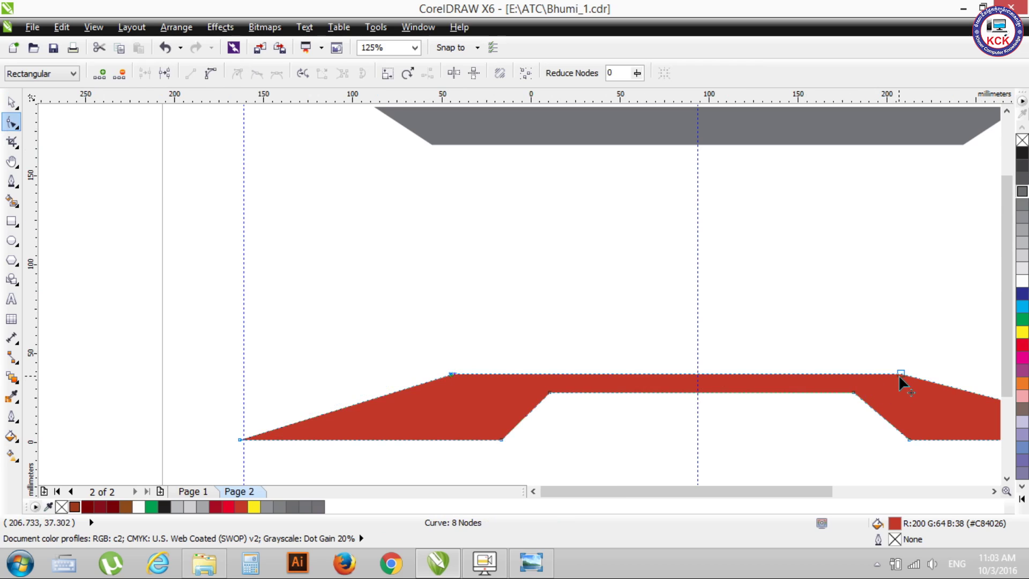
{"action": "scroll", "coordinate": [898, 375], "scroll_direction": "down", "scroll_amount": 2}
{"action": "left_click_drag", "start_coordinate": [899, 375], "coordinate": [918, 375]}
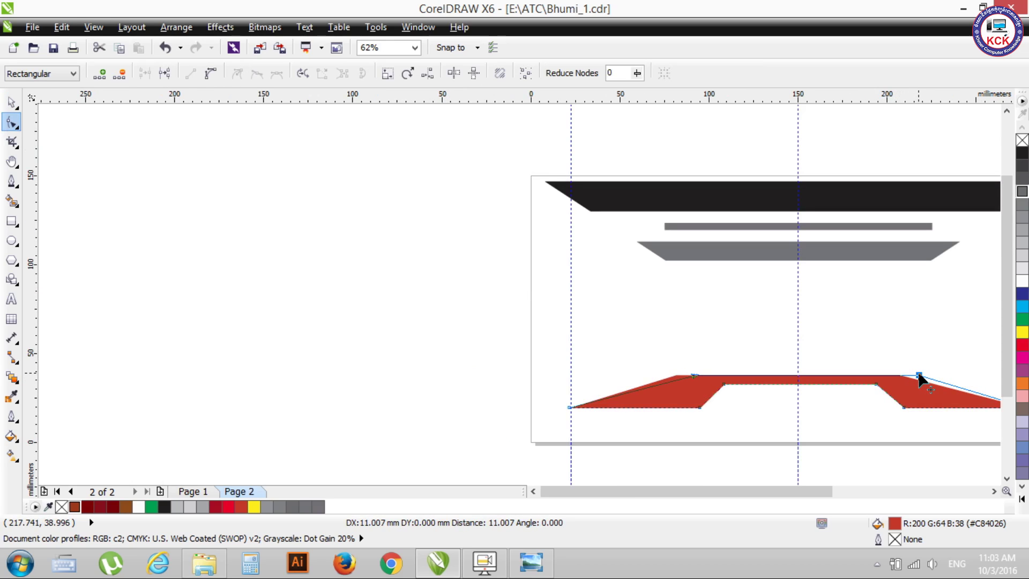
{"action": "left_click_drag", "start_coordinate": [918, 375], "coordinate": [918, 375]}
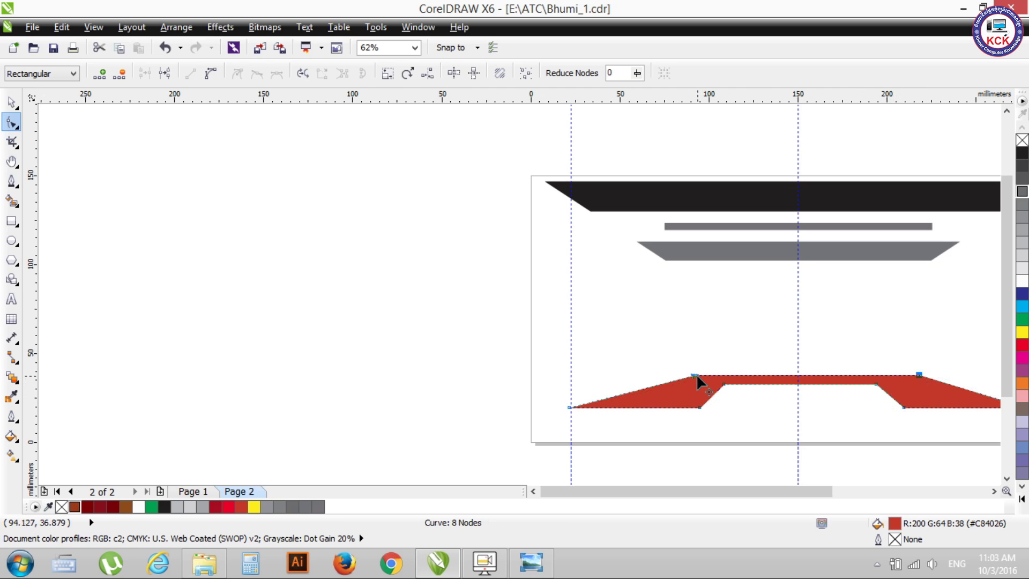
{"action": "mouse_move", "coordinate": [693, 374]}
{"action": "left_mouse_down"}
{"action": "mouse_move", "coordinate": [678, 374]}
{"action": "mouse_move", "coordinate": [687, 376]}
{"action": "left_mouse_up"}
{"action": "key", "text": "ctrl+z"}
{"action": "key", "text": "ctrl+z"}
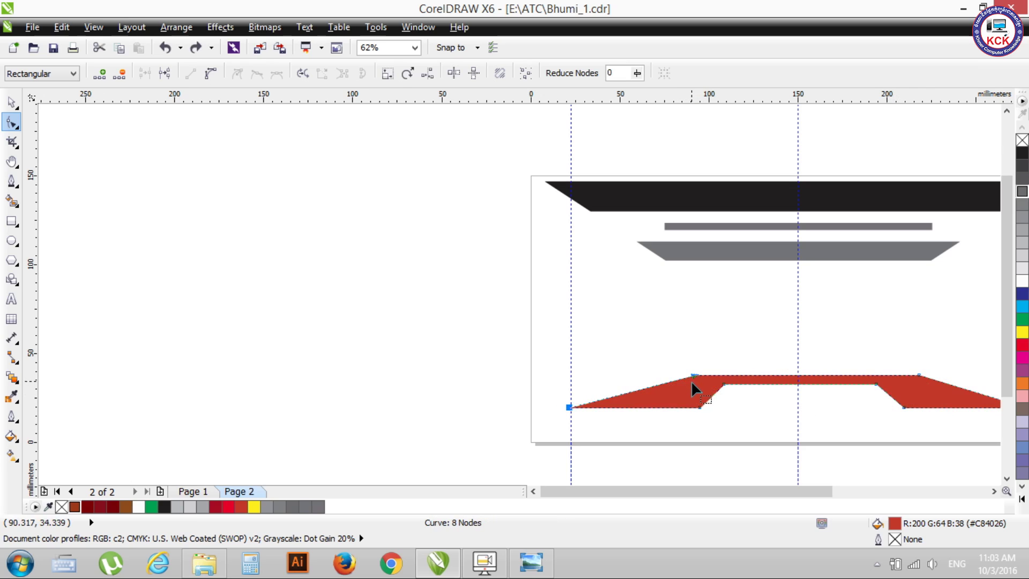
Restore an accidentally deleted corner node and move the top-left corner further left
{"action": "scroll", "coordinate": [692, 383], "scroll_direction": "up", "scroll_amount": 3}
{"action": "left_click", "coordinate": [703, 348]}
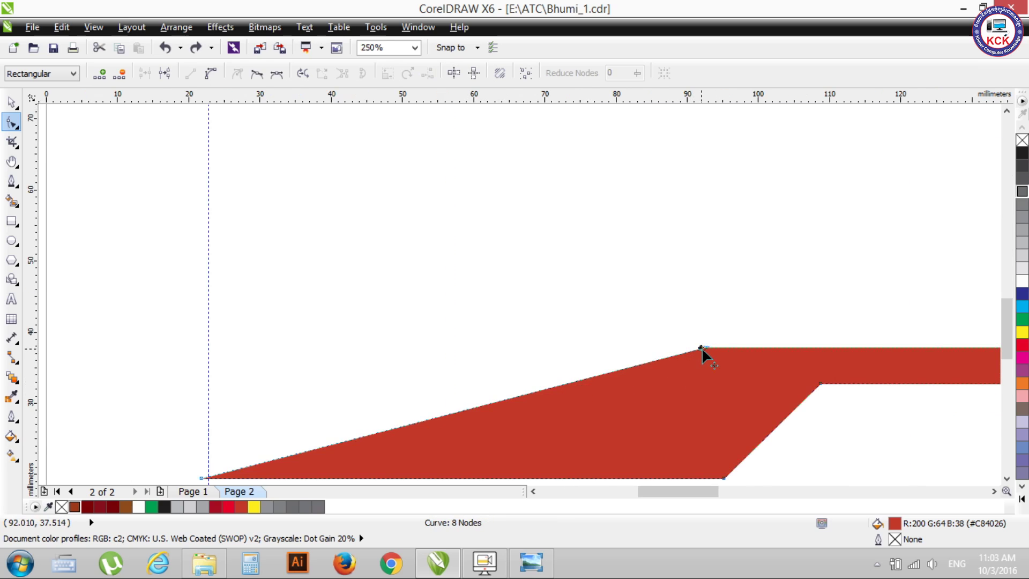
{"action": "key", "text": "Delete"}
{"action": "key", "text": "ctrl+z"}
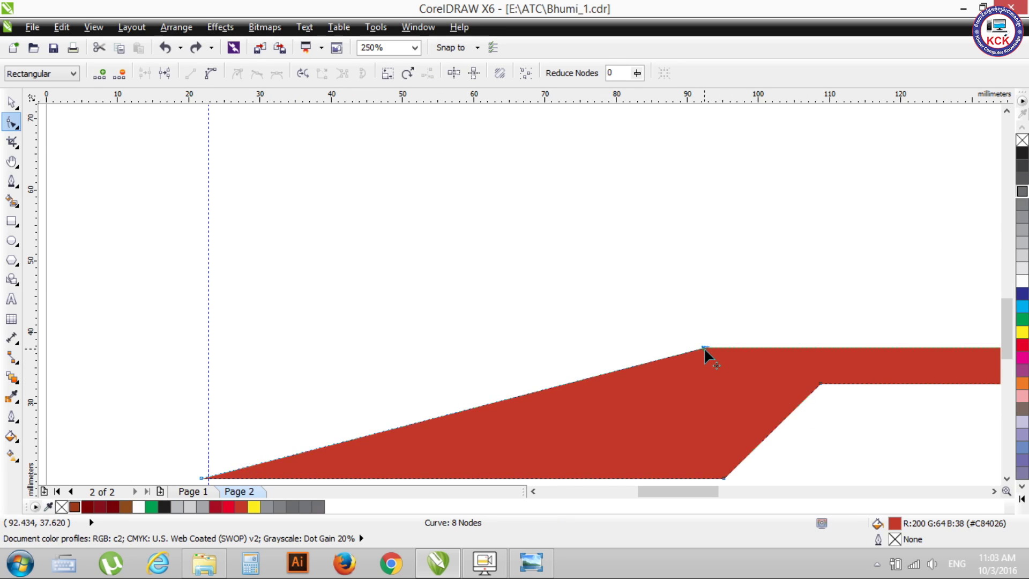
{"action": "left_click", "coordinate": [10, 102]}
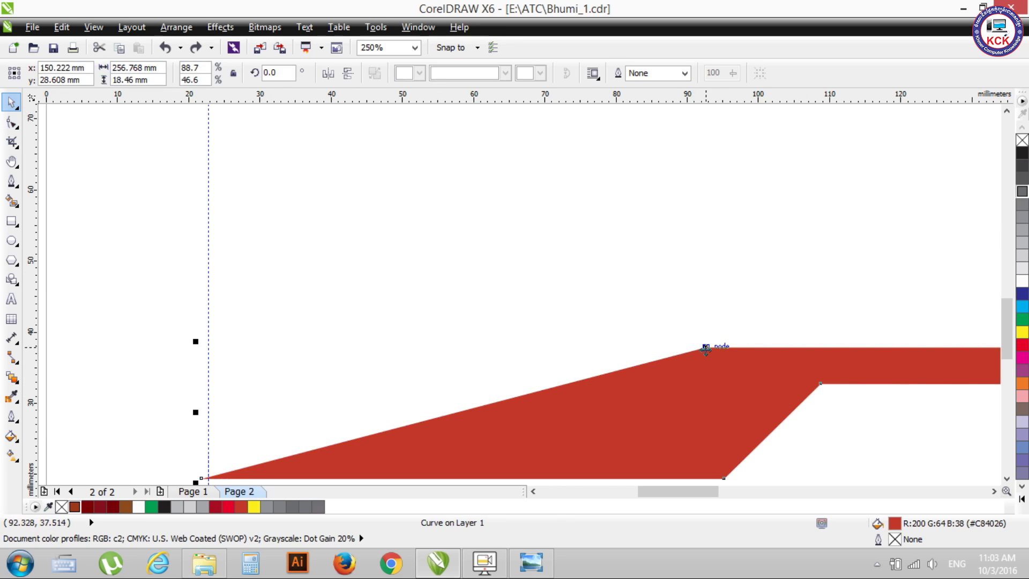
{"action": "left_click", "coordinate": [12, 122]}
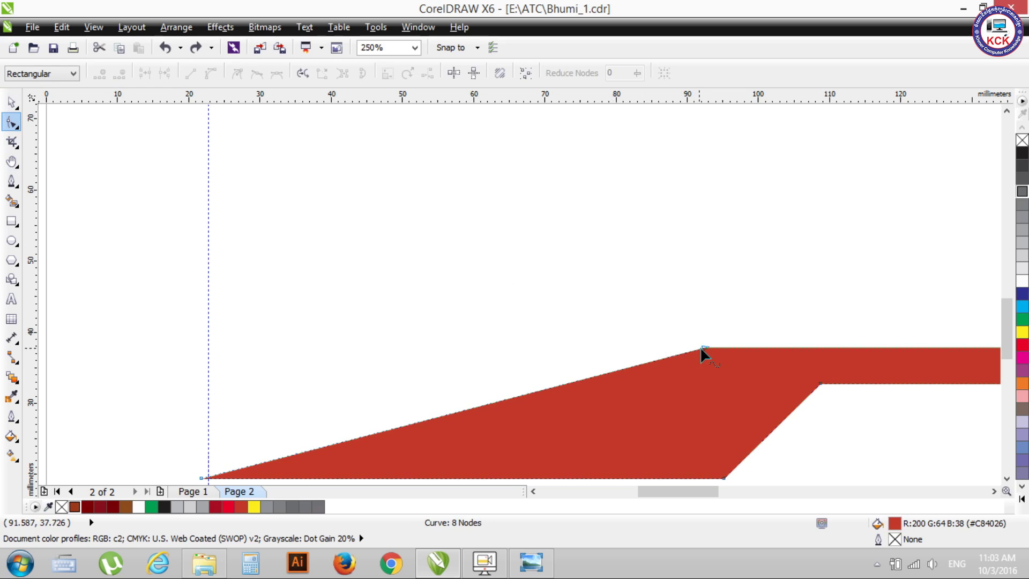
{"action": "left_click_drag", "start_coordinate": [703, 348], "coordinate": [671, 347]}
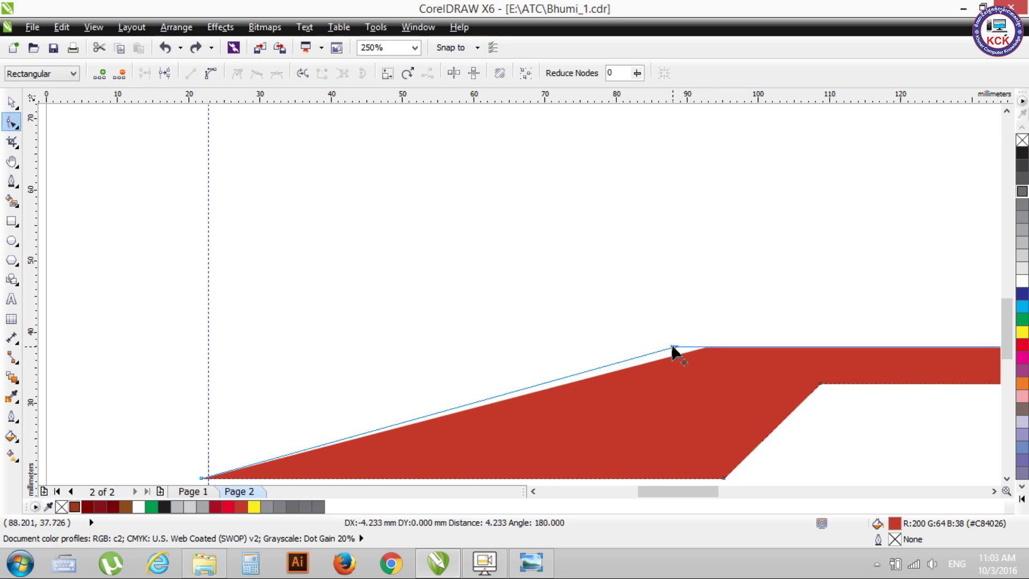
{"action": "left_click_drag", "start_coordinate": [671, 350], "coordinate": [627, 350]}
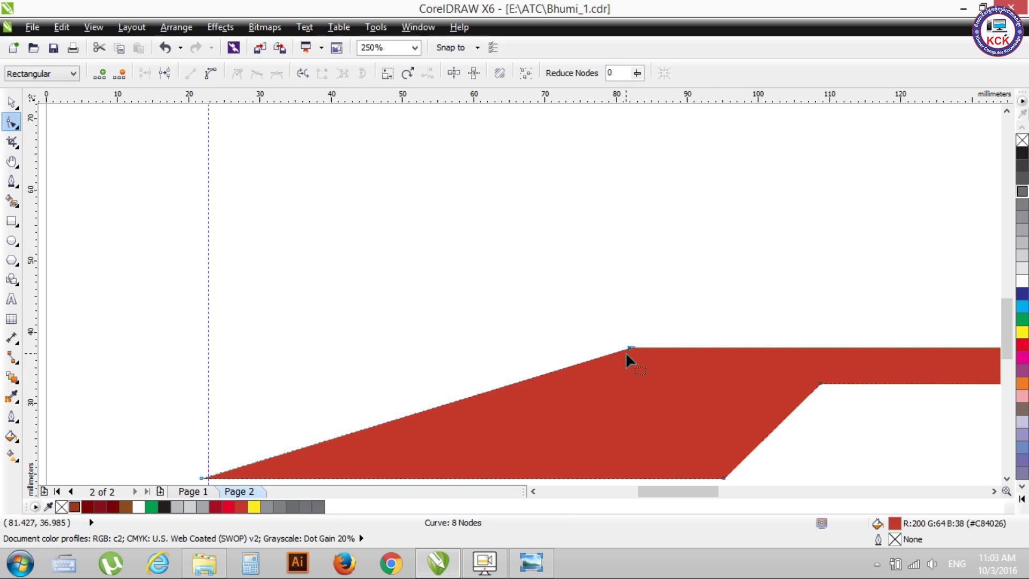
Push the red base's top-right corner right, select the notch's lower-left corner, and check the reference
{"action": "scroll", "coordinate": [626, 354], "scroll_direction": "down", "scroll_amount": 1}
{"action": "scroll", "coordinate": [625, 356], "scroll_direction": "down", "scroll_amount": 1}
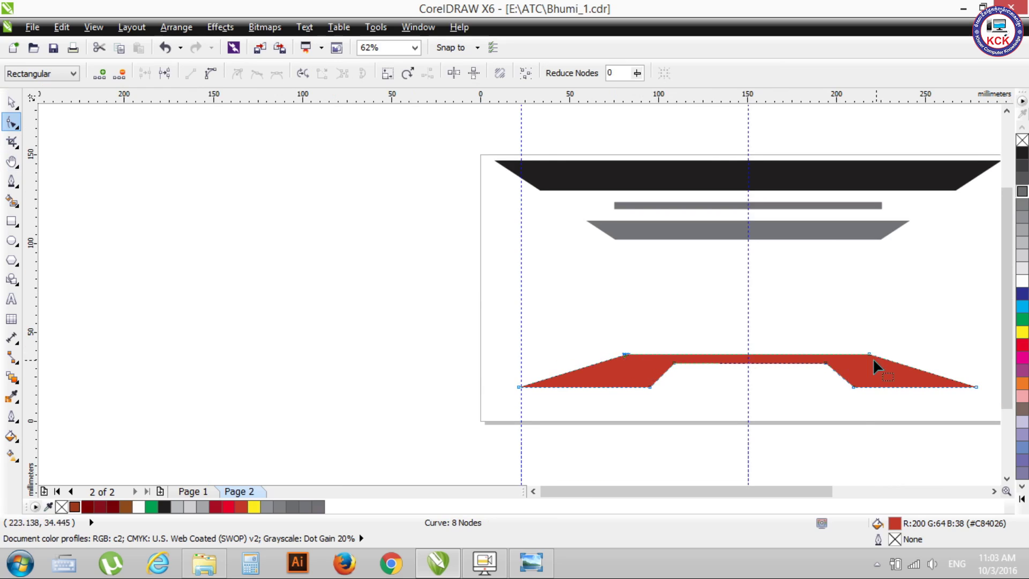
{"action": "left_click_drag", "start_coordinate": [879, 362], "coordinate": [869, 353]}
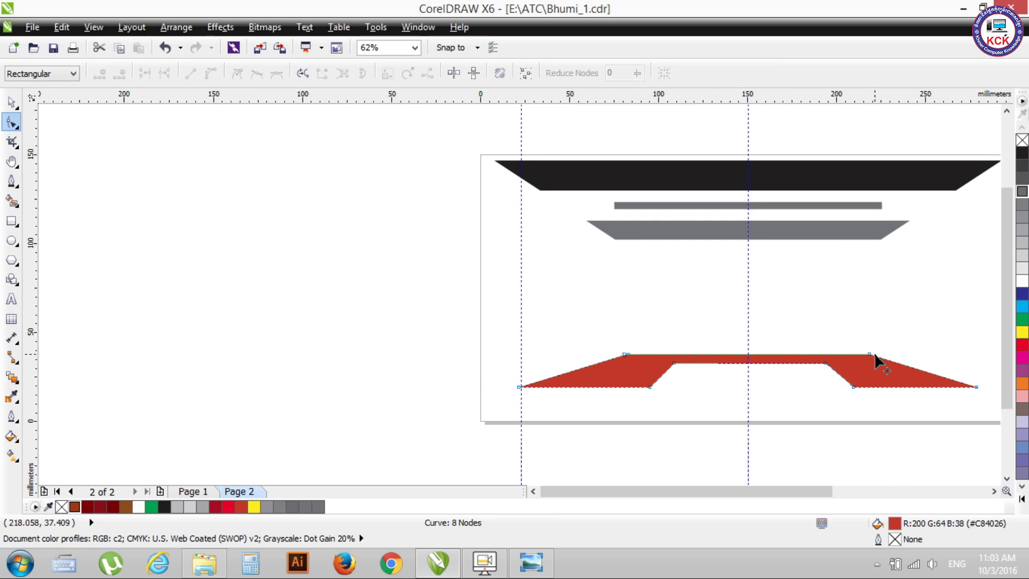
{"action": "left_click_drag", "start_coordinate": [868, 356], "coordinate": [877, 354]}
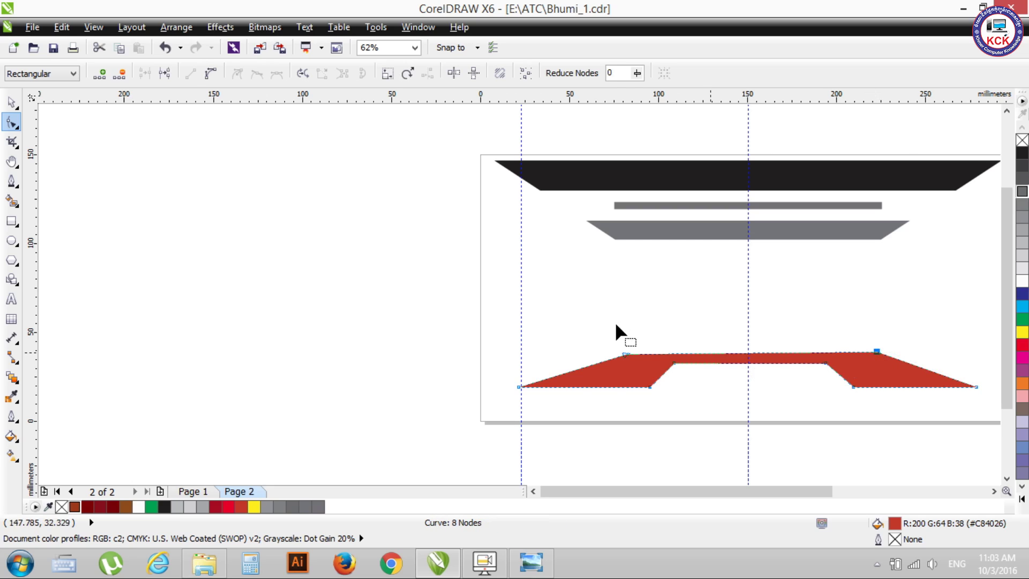
{"action": "left_click", "coordinate": [769, 431]}
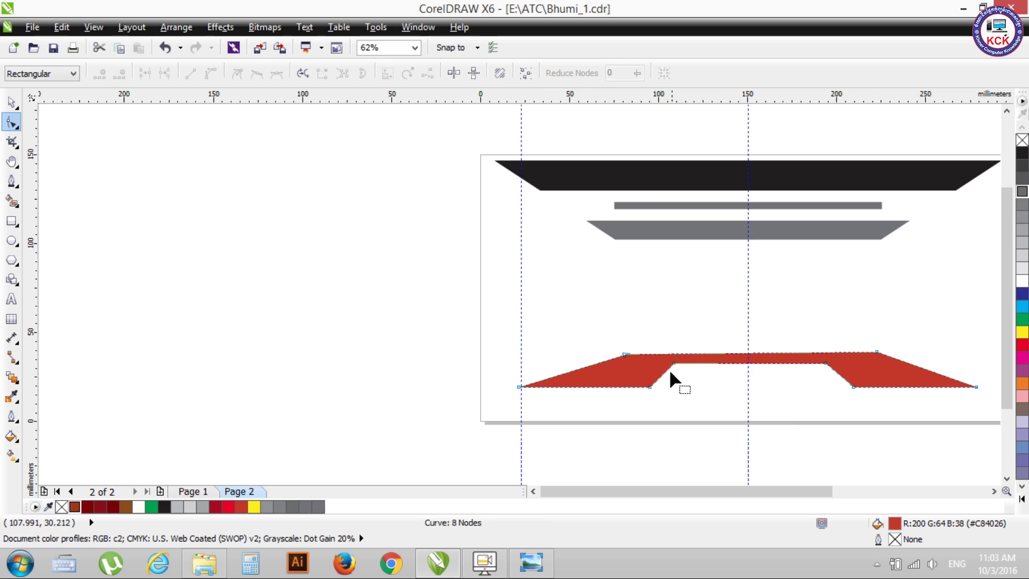
{"action": "left_click", "coordinate": [650, 387]}
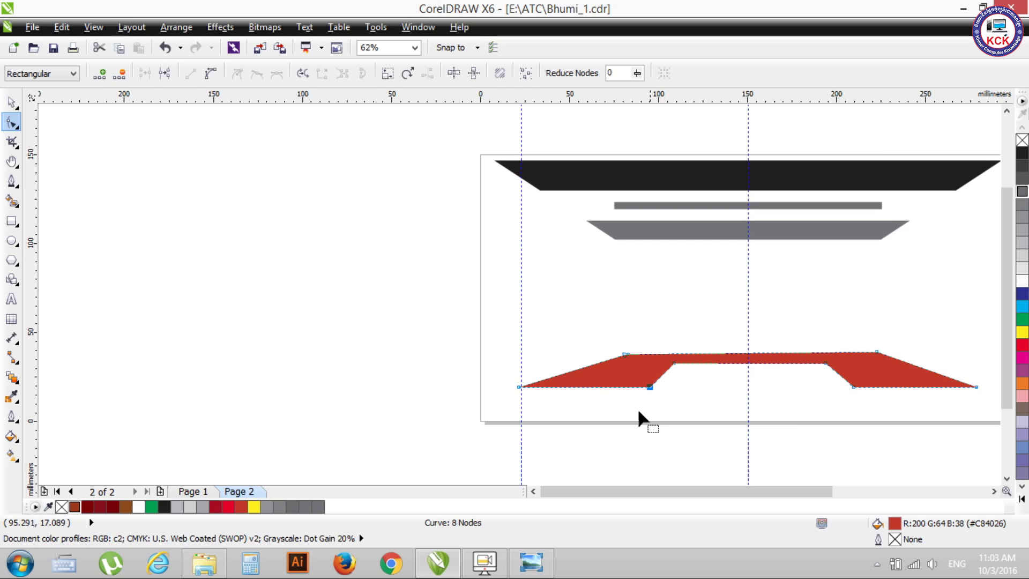
{"action": "left_click", "coordinate": [536, 567]}
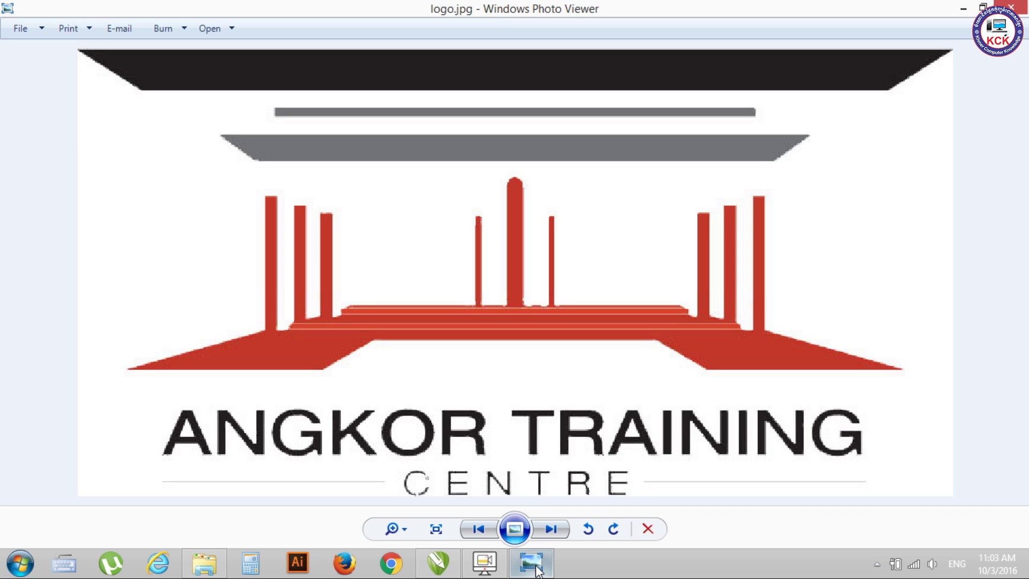
Drag the notch's inner corner nodes inward so its slanted sides sit closer together
{"action": "left_click", "coordinate": [536, 566]}
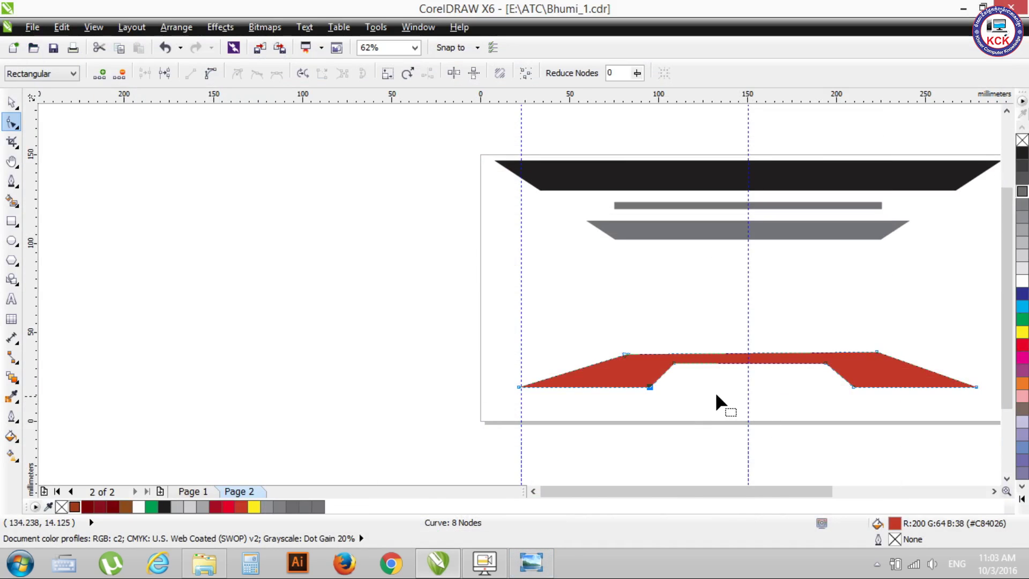
{"action": "mouse_move", "coordinate": [675, 364]}
{"action": "left_mouse_down"}
{"action": "mouse_move", "coordinate": [697, 364]}
{"action": "mouse_move", "coordinate": [671, 386]}
{"action": "left_mouse_up"}
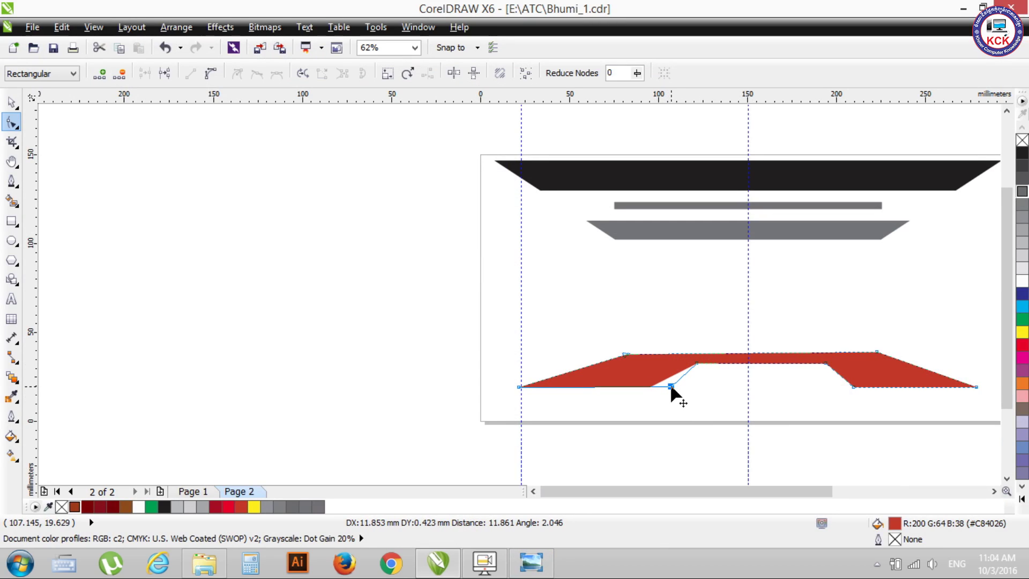
{"action": "left_click_drag", "start_coordinate": [671, 386], "coordinate": [672, 389]}
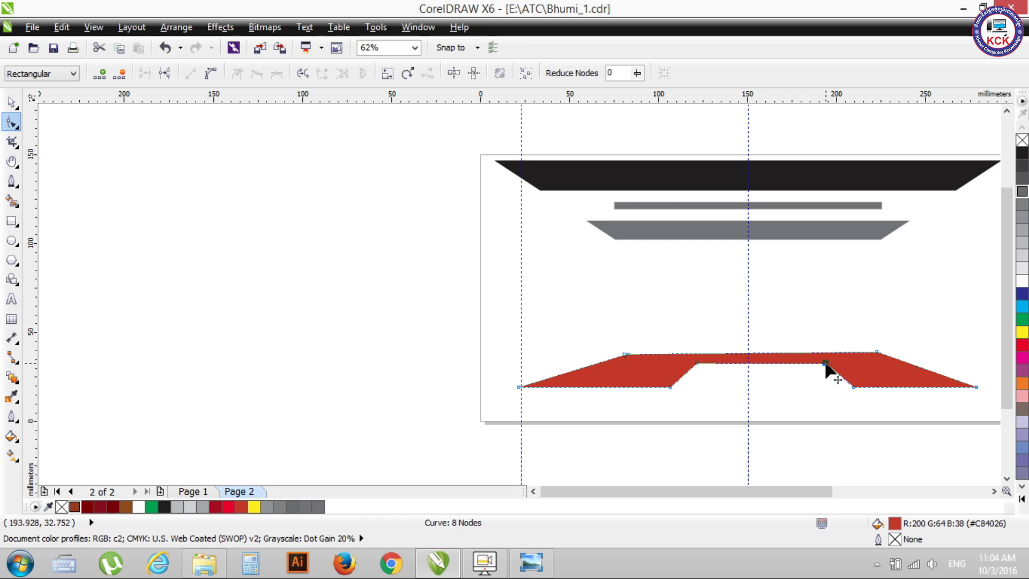
{"action": "left_click_drag", "start_coordinate": [825, 363], "coordinate": [800, 363]}
{"action": "left_click_drag", "start_coordinate": [853, 386], "coordinate": [838, 387]}
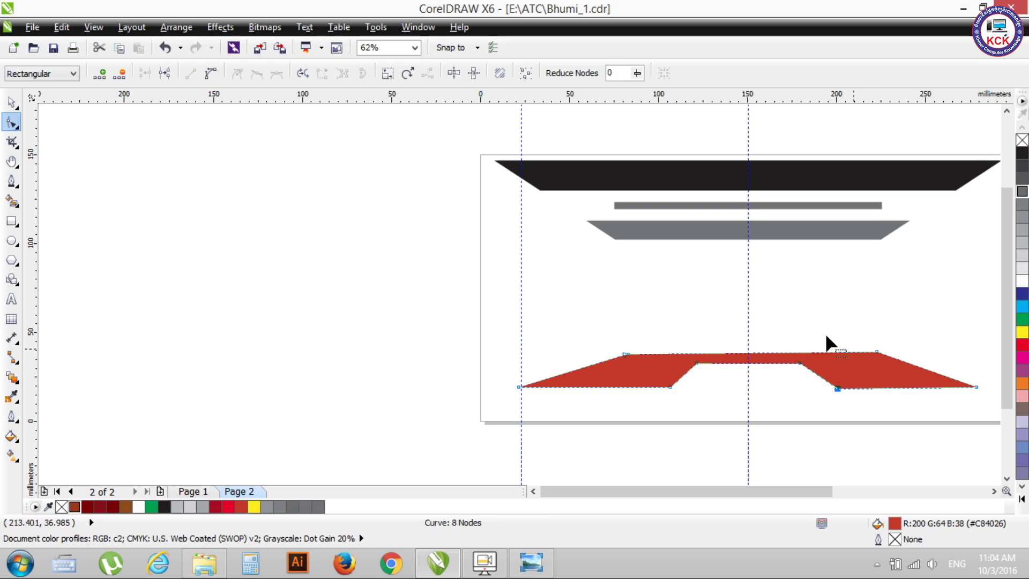
{"action": "left_click", "coordinate": [17, 225]}
Draw a tall thin rectangle on the base's left and fill it with the base red
{"action": "mouse_move", "coordinate": [618, 274]}
{"action": "left_mouse_down"}
{"action": "mouse_move", "coordinate": [644, 354]}
{"action": "mouse_move", "coordinate": [627, 354]}
{"action": "left_mouse_up"}
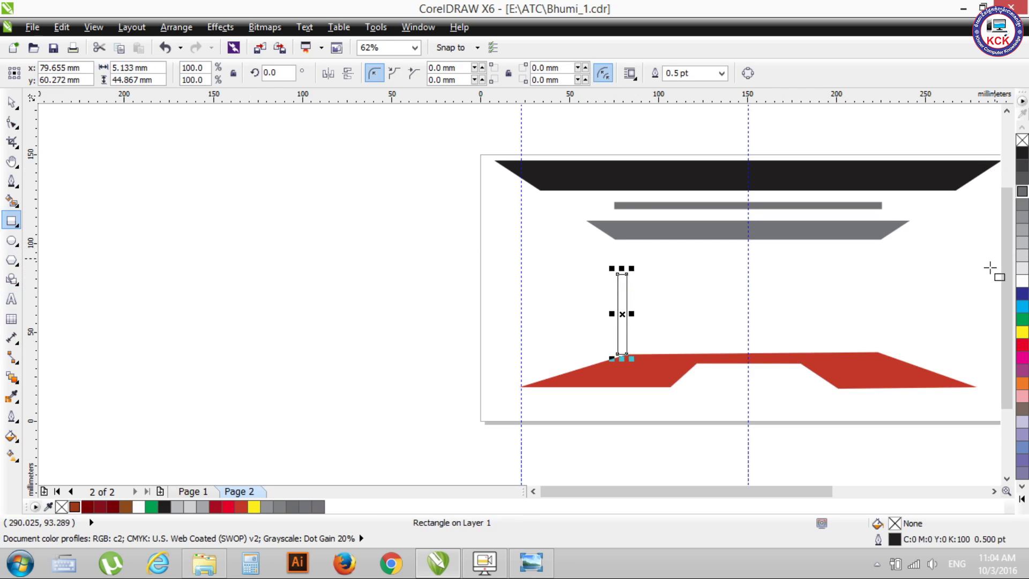
{"action": "left_click", "coordinate": [13, 105]}
{"action": "scroll", "coordinate": [615, 278], "scroll_direction": "up", "scroll_amount": 2}
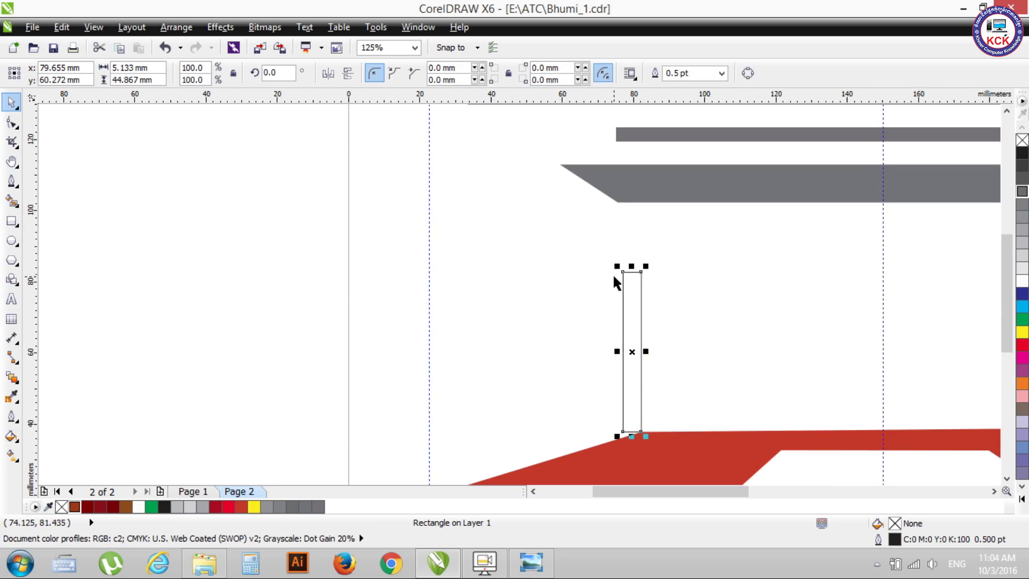
{"action": "left_click_drag", "start_coordinate": [633, 308], "coordinate": [650, 309]}
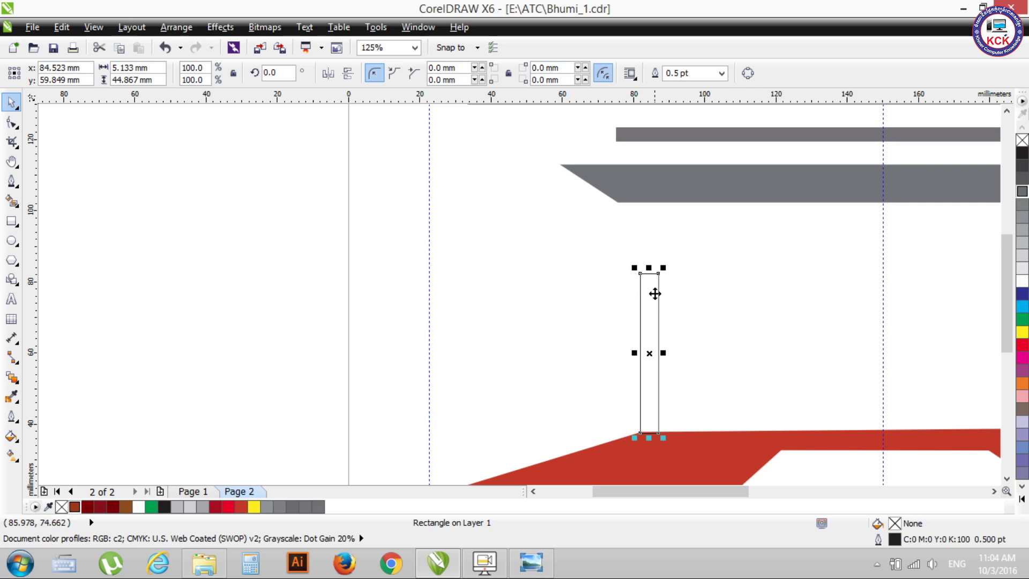
{"action": "left_click", "coordinate": [11, 397]}
{"action": "left_click", "coordinate": [722, 445]}
{"action": "left_click", "coordinate": [650, 342]}
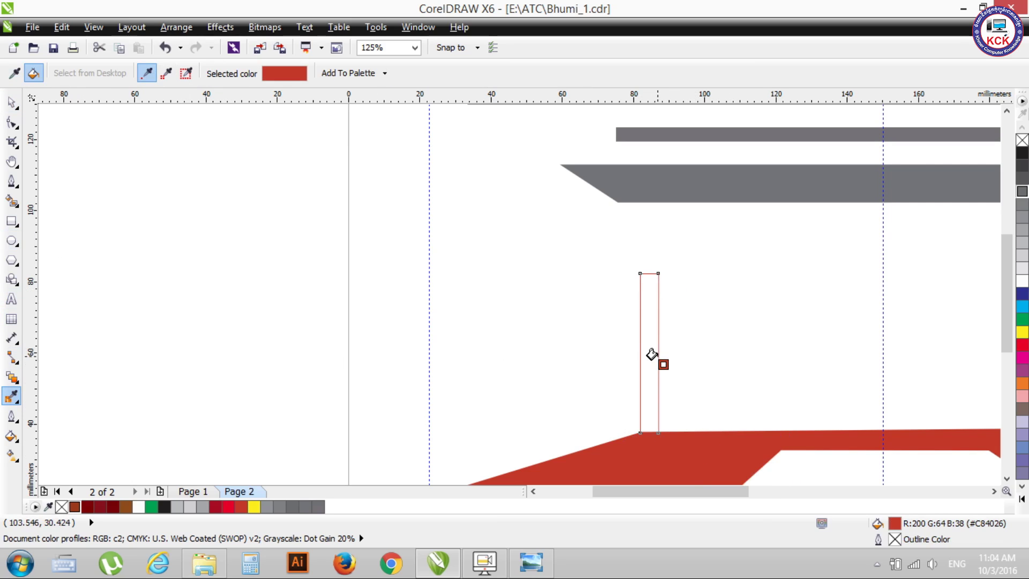
{"action": "left_click", "coordinate": [650, 340]}
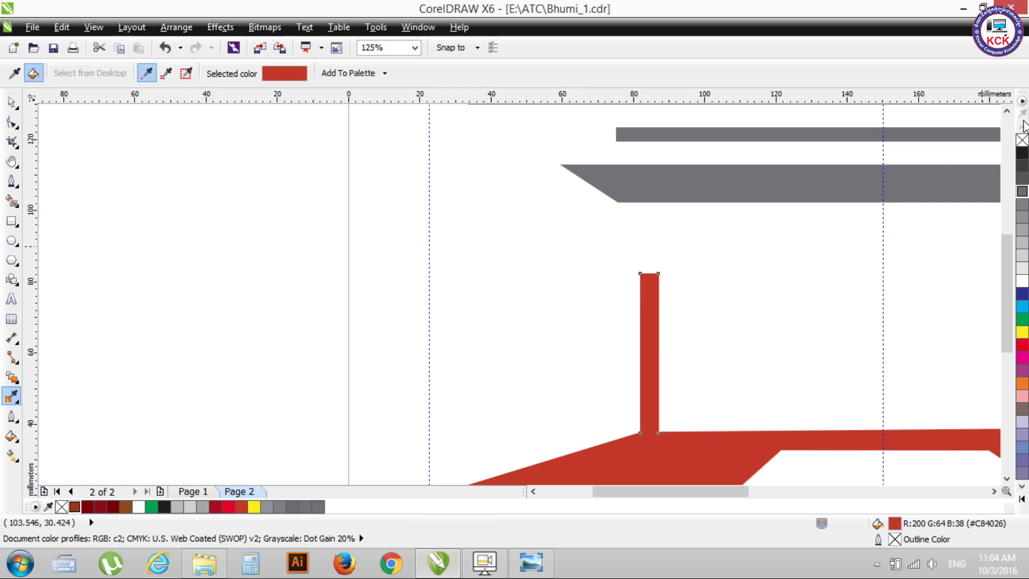
Narrow the red pillar to about half its width, then switch to the reference logo
{"action": "left_click", "coordinate": [12, 102]}
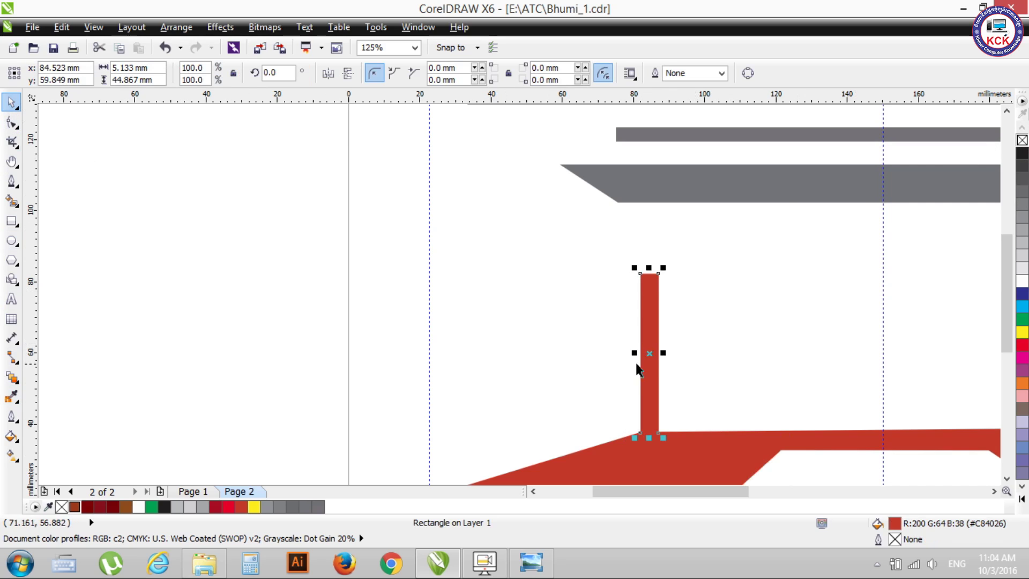
{"action": "left_click_drag", "start_coordinate": [663, 353], "coordinate": [657, 351]}
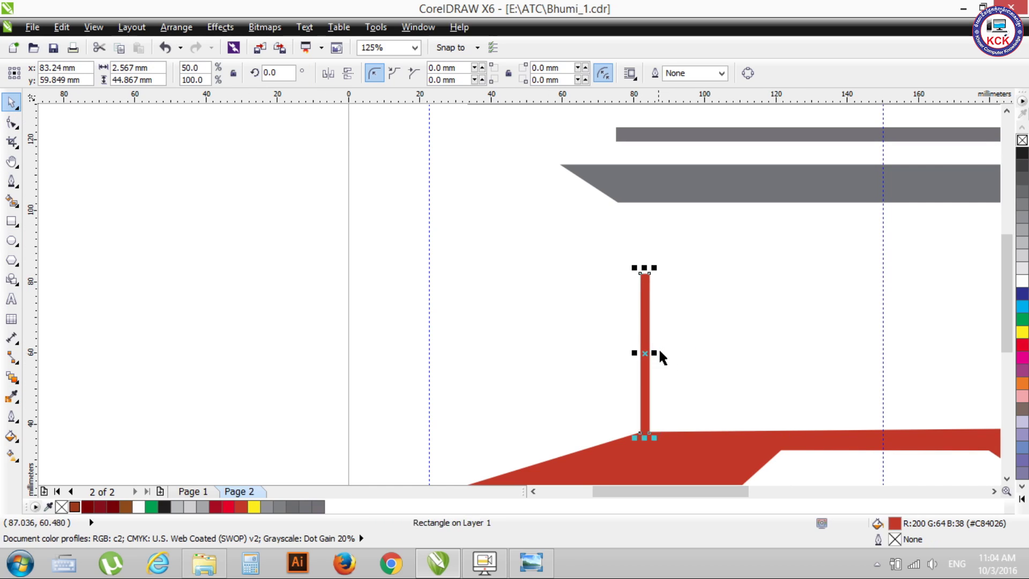
{"action": "scroll", "coordinate": [665, 354], "scroll_direction": "down", "scroll_amount": 2}
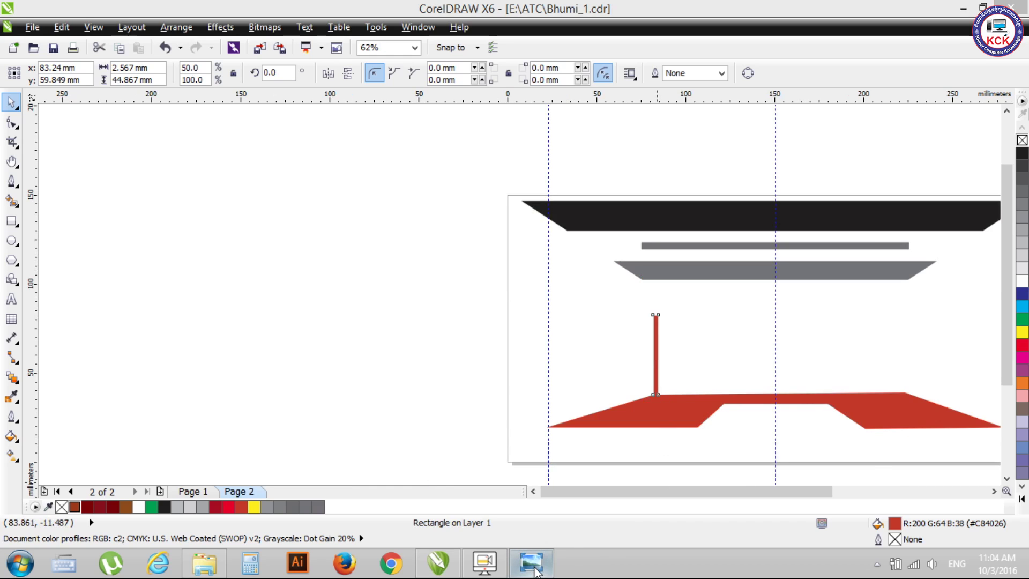
{"action": "scroll", "coordinate": [677, 353], "scroll_direction": "up", "scroll_amount": 4}
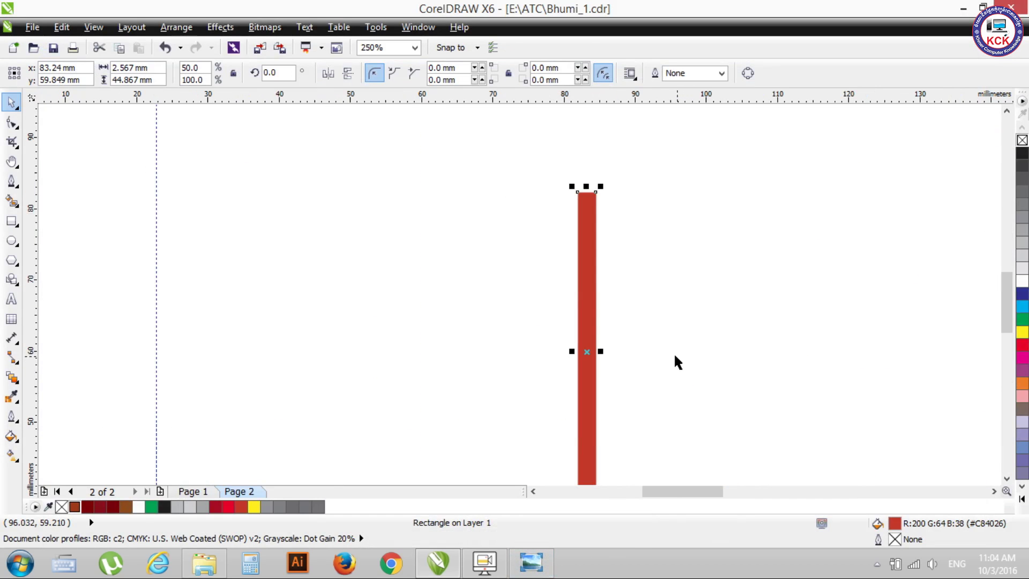
{"action": "left_click_drag", "start_coordinate": [601, 351], "coordinate": [611, 349]}
{"action": "scroll", "coordinate": [620, 340], "scroll_direction": "down", "scroll_amount": 4}
{"action": "left_click", "coordinate": [690, 324]}
{"action": "key", "text": "alt+Tab"}
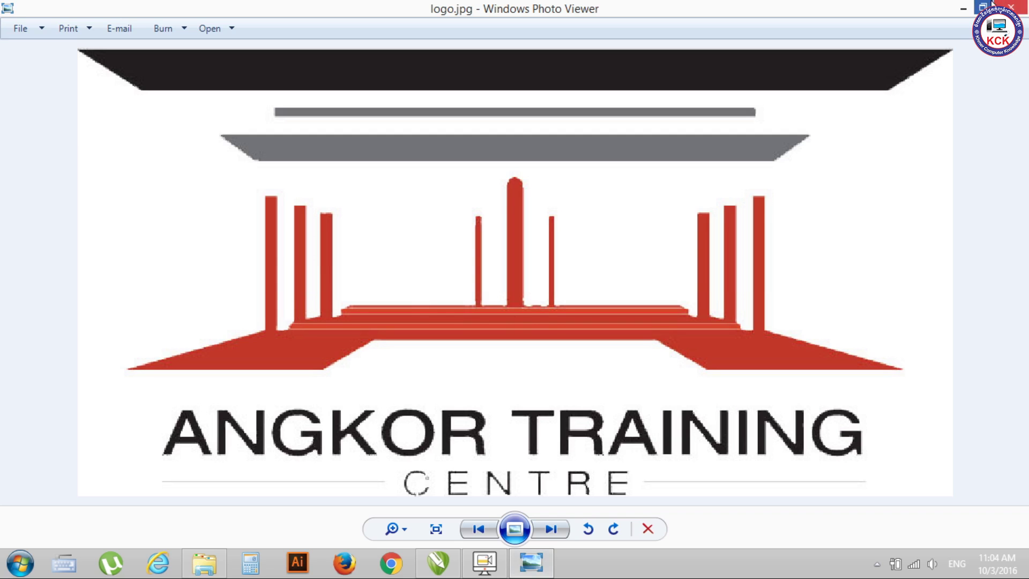
Widen the red pillar slightly
{"action": "left_click", "coordinate": [963, 8]}
{"action": "left_click", "coordinate": [615, 356]}
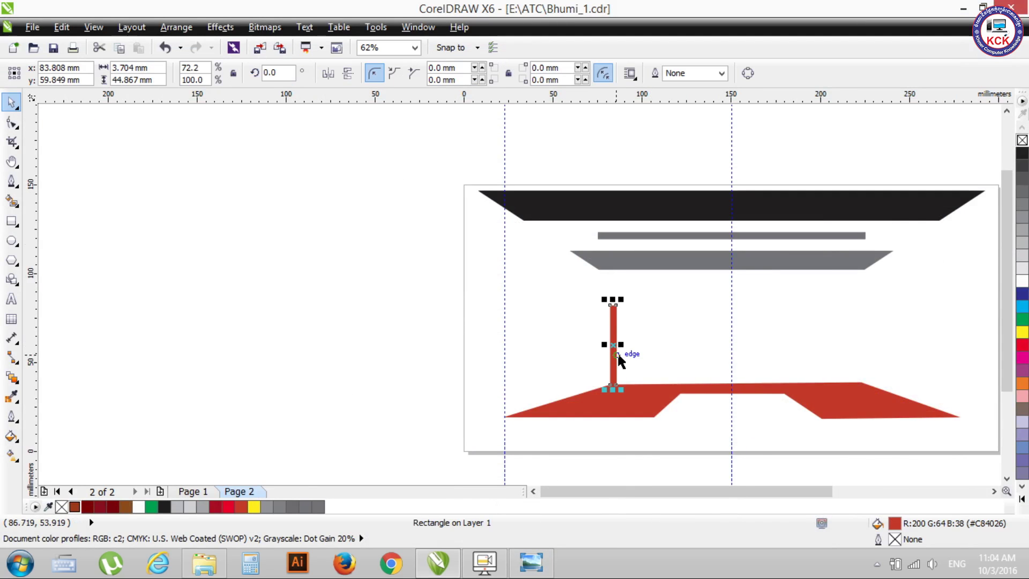
{"action": "scroll", "coordinate": [619, 346], "scroll_direction": "up", "scroll_amount": 2}
{"action": "left_click_drag", "start_coordinate": [619, 339], "coordinate": [620, 340]}
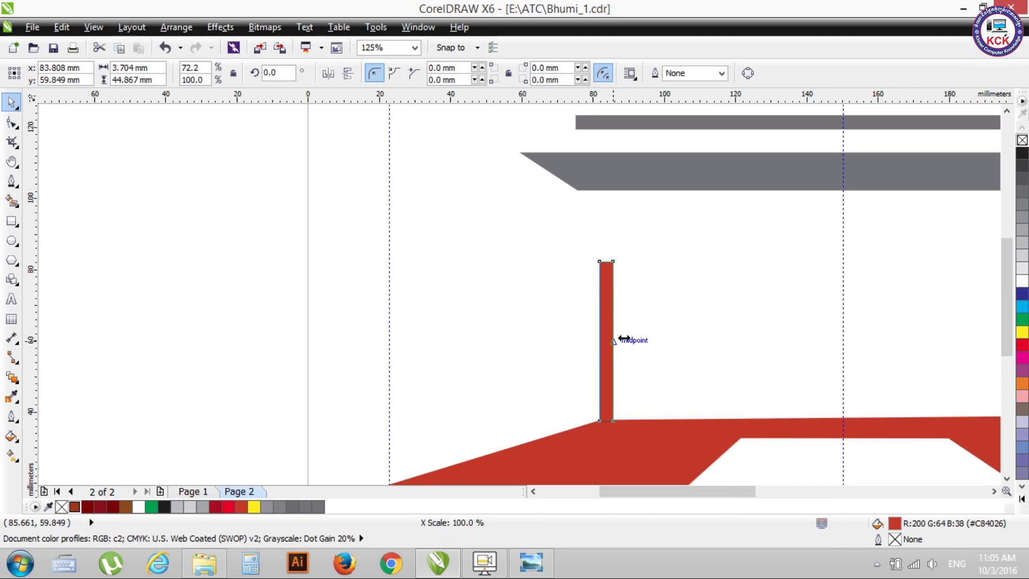
{"action": "scroll", "coordinate": [622, 343], "scroll_direction": "up", "scroll_amount": 4}
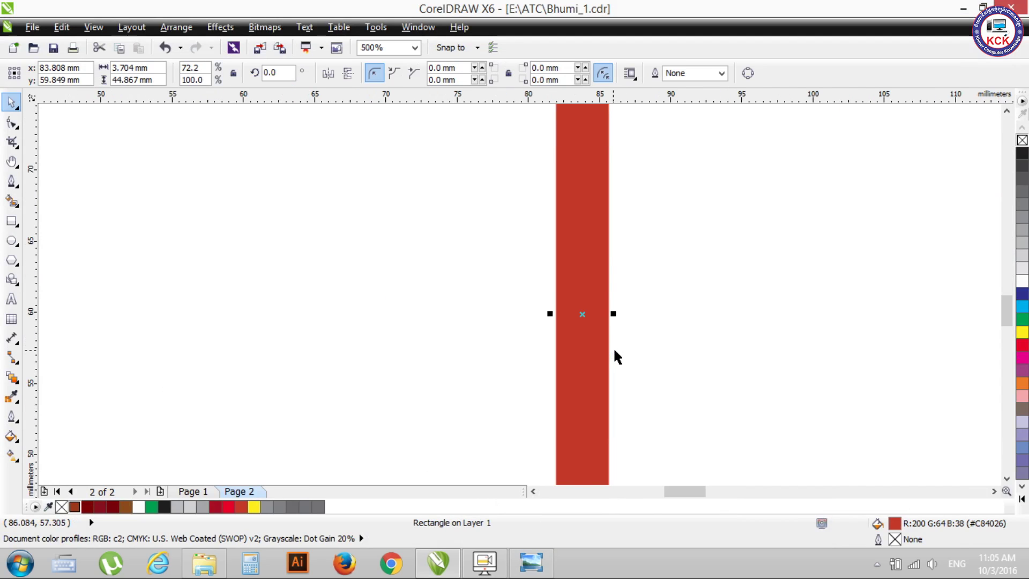
{"action": "left_click_drag", "start_coordinate": [613, 314], "coordinate": [625, 313]}
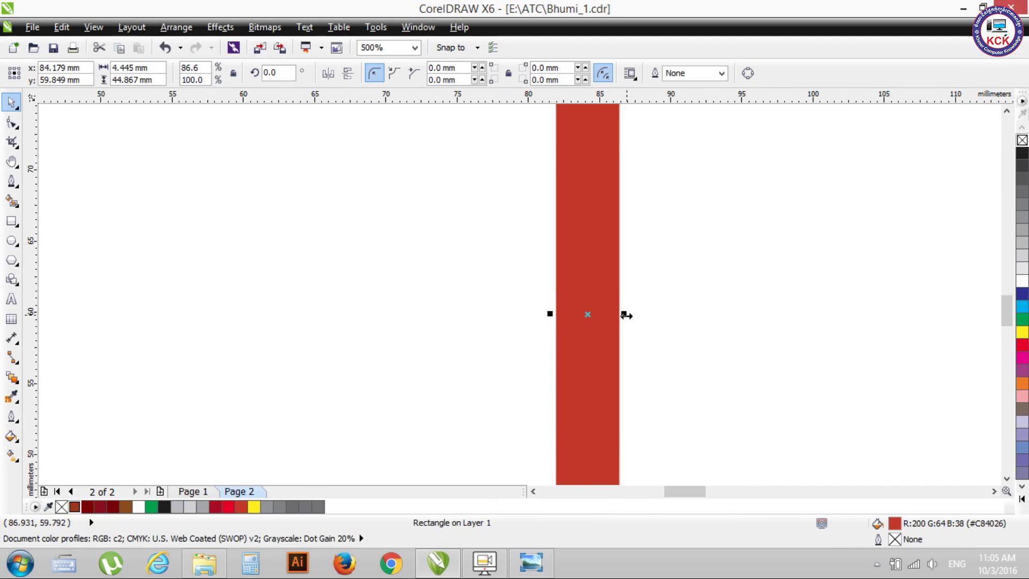
{"action": "scroll", "coordinate": [628, 315], "scroll_direction": "down", "scroll_amount": 4}
{"action": "scroll", "coordinate": [630, 316], "scroll_direction": "down", "scroll_amount": 2}
{"action": "scroll", "coordinate": [634, 293], "scroll_direction": "down", "scroll_amount": 2}
{"action": "scroll", "coordinate": [635, 295], "scroll_direction": "up", "scroll_amount": 2}
Make two copies of the pillar side by side to its right
{"action": "left_click_drag", "start_coordinate": [630, 286], "coordinate": [648, 286]}
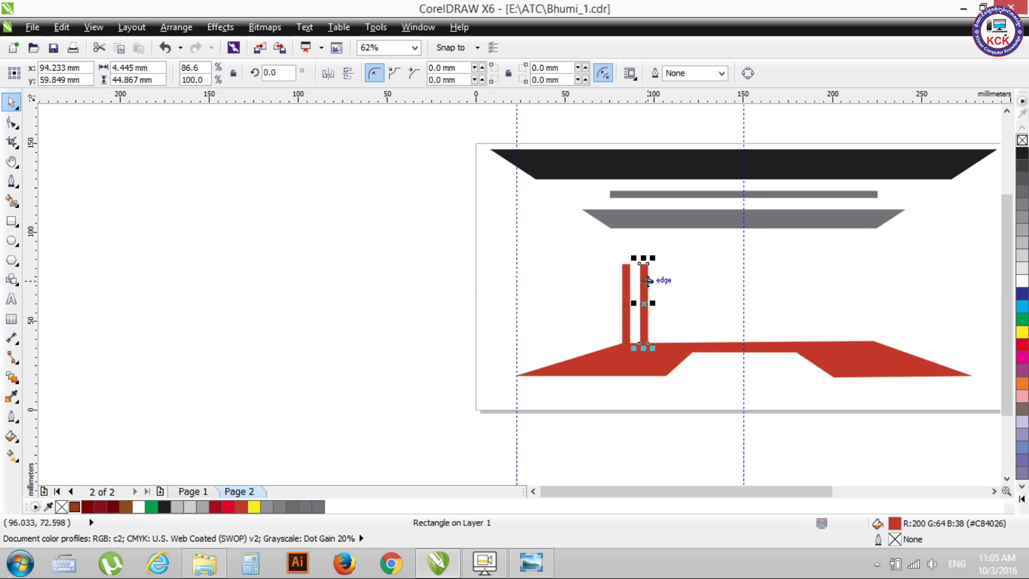
{"action": "left_click", "coordinate": [658, 277]}
{"action": "left_click", "coordinate": [645, 297]}
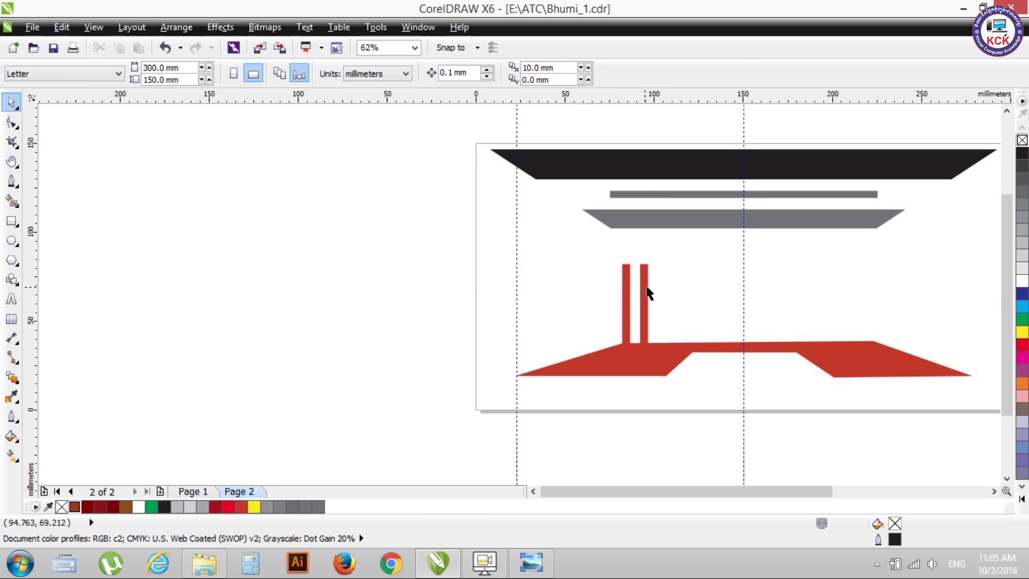
{"action": "left_click", "coordinate": [646, 295]}
{"action": "mouse_move", "coordinate": [647, 294]}
{"action": "left_mouse_down"}
{"action": "mouse_move", "coordinate": [666, 288]}
{"action": "mouse_move", "coordinate": [664, 342]}
{"action": "left_mouse_up"}
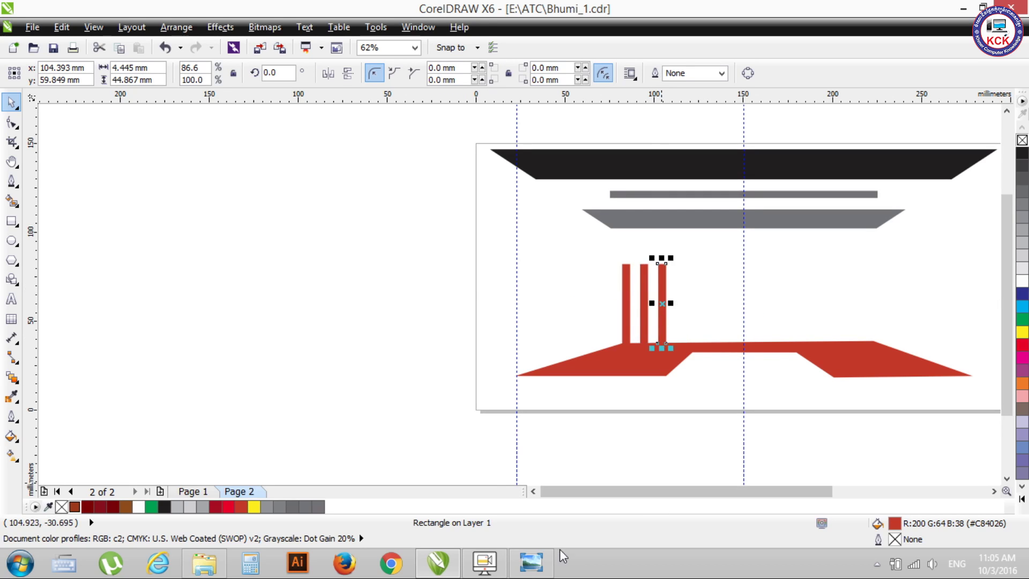
{"action": "left_click", "coordinate": [530, 562]}
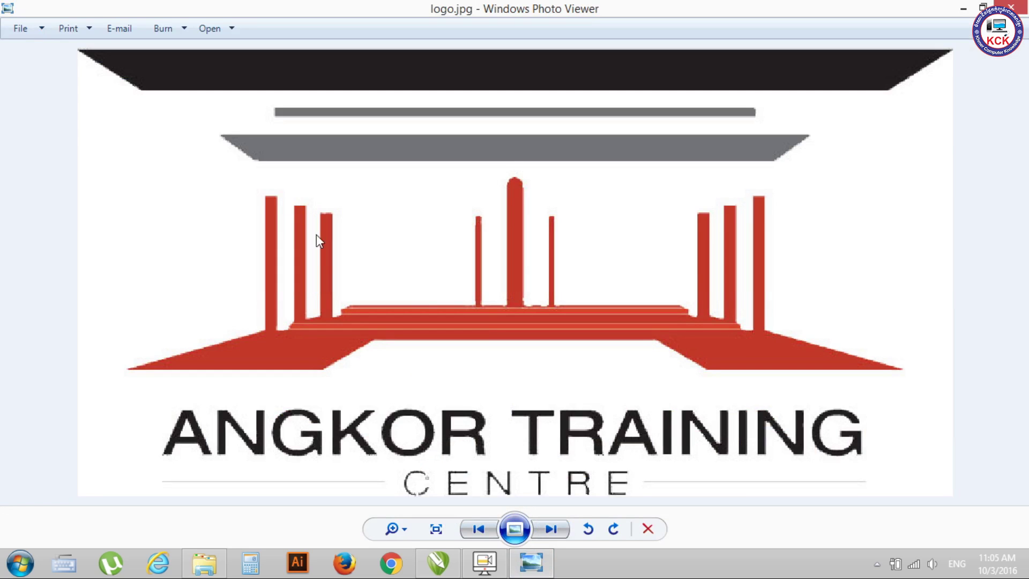
{"action": "left_click", "coordinate": [963, 9]}
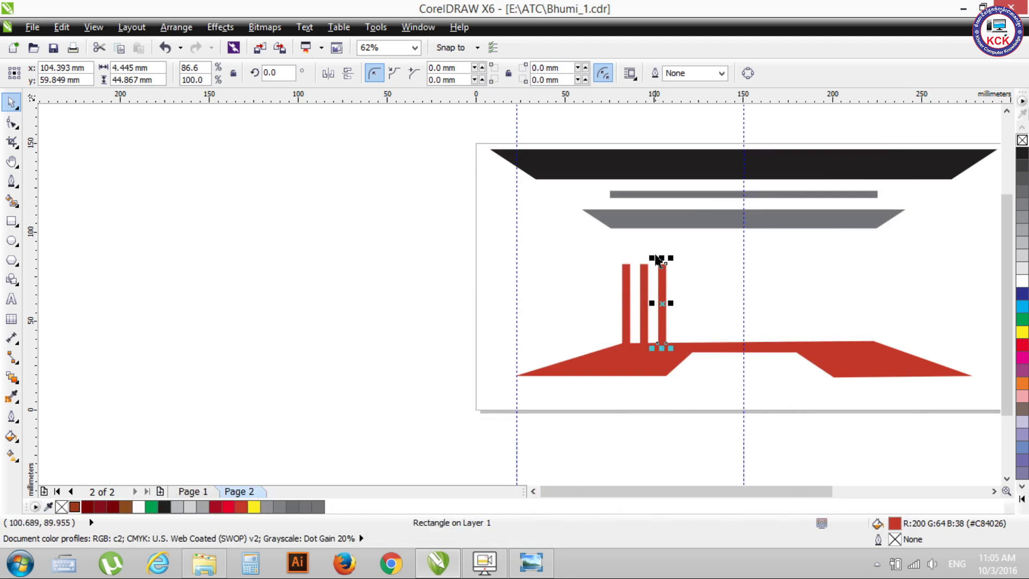
Shorten the second and third pillars so each is lower than the one to its left
{"action": "left_click_drag", "start_coordinate": [664, 258], "coordinate": [643, 269]}
{"action": "left_click", "coordinate": [647, 278]}
{"action": "scroll", "coordinate": [664, 279], "scroll_direction": "up", "scroll_amount": 1}
{"action": "scroll", "coordinate": [665, 279], "scroll_direction": "up", "scroll_amount": 1}
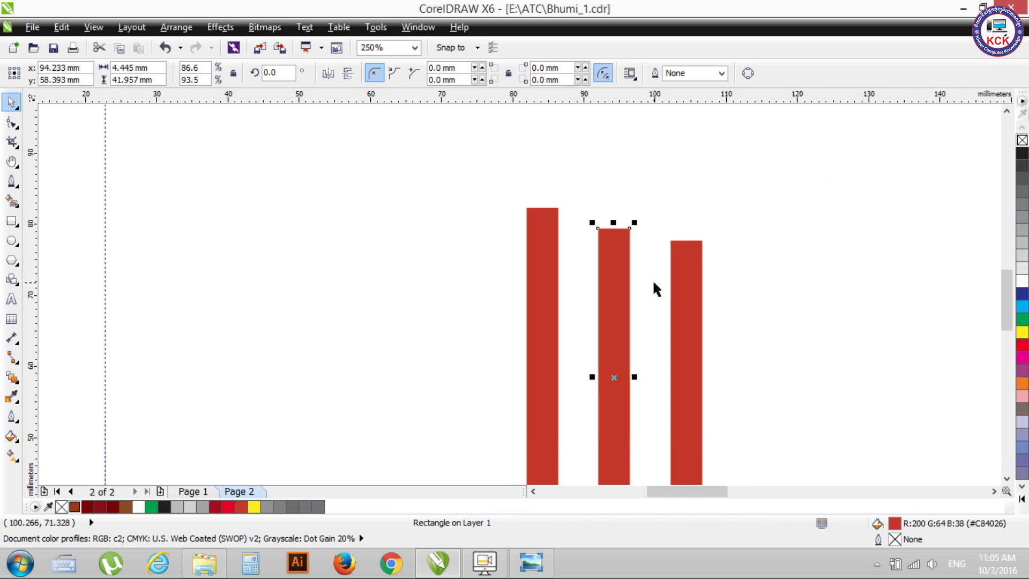
{"action": "left_click", "coordinate": [687, 258]}
{"action": "left_click_drag", "start_coordinate": [688, 235], "coordinate": [693, 240]}
{"action": "scroll", "coordinate": [559, 340], "scroll_direction": "down", "scroll_amount": 1}
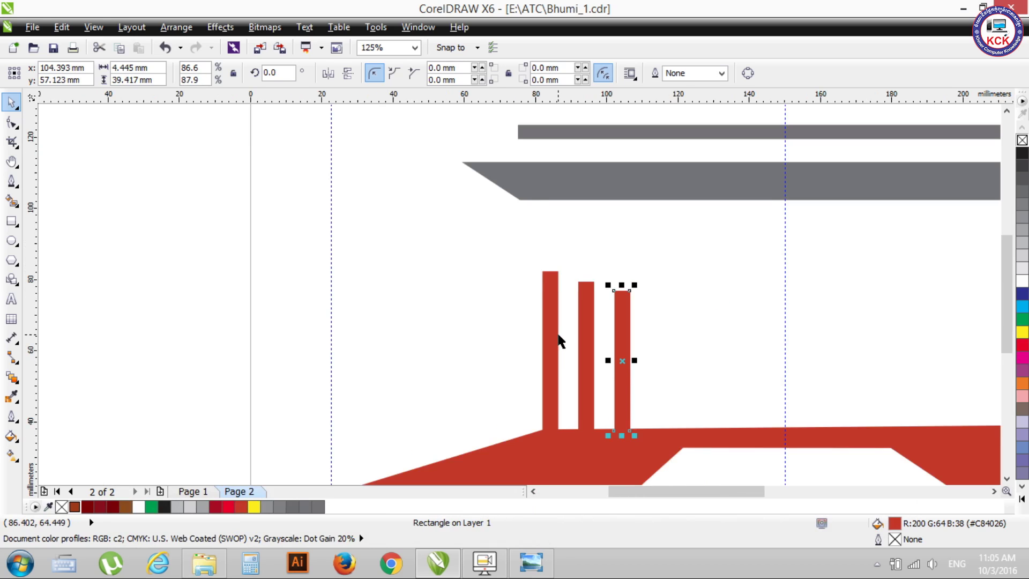
{"action": "scroll", "coordinate": [558, 340], "scroll_direction": "down", "scroll_amount": 1}
Distribute the three left pillars with equal spacing
{"action": "left_click", "coordinate": [504, 317]}
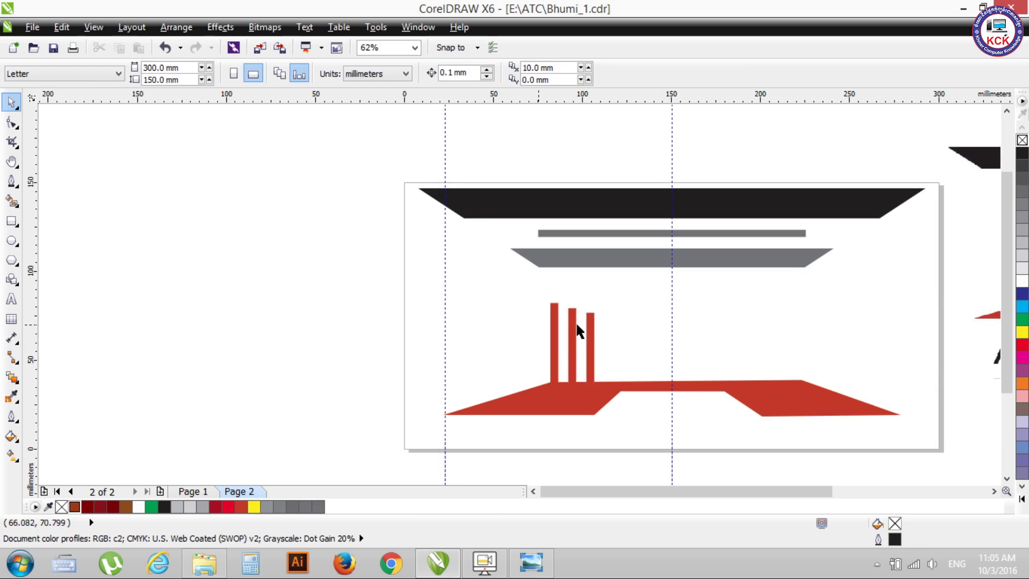
{"action": "left_click_drag", "start_coordinate": [515, 310], "coordinate": [613, 334]}
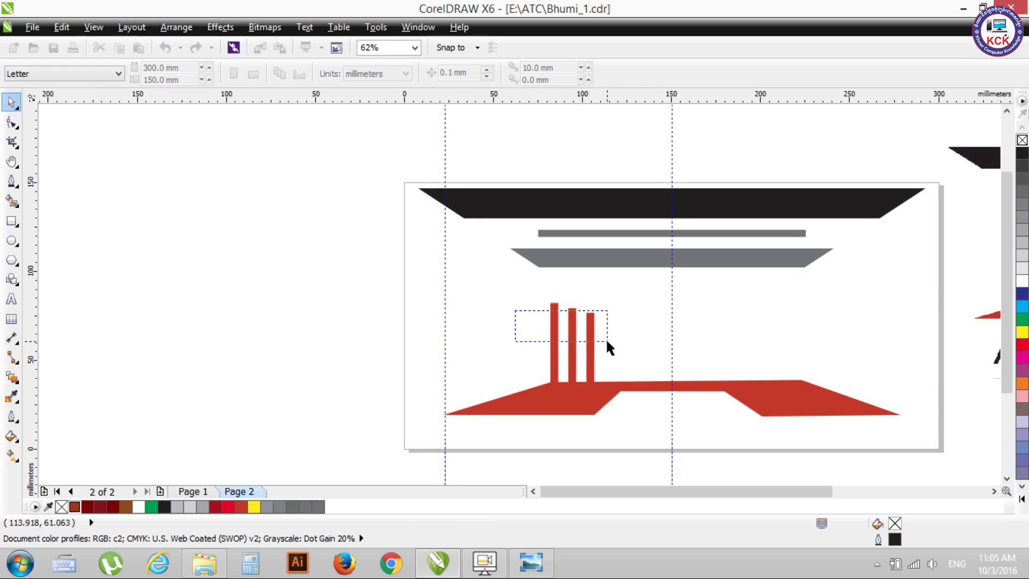
{"action": "left_click", "coordinate": [611, 73]}
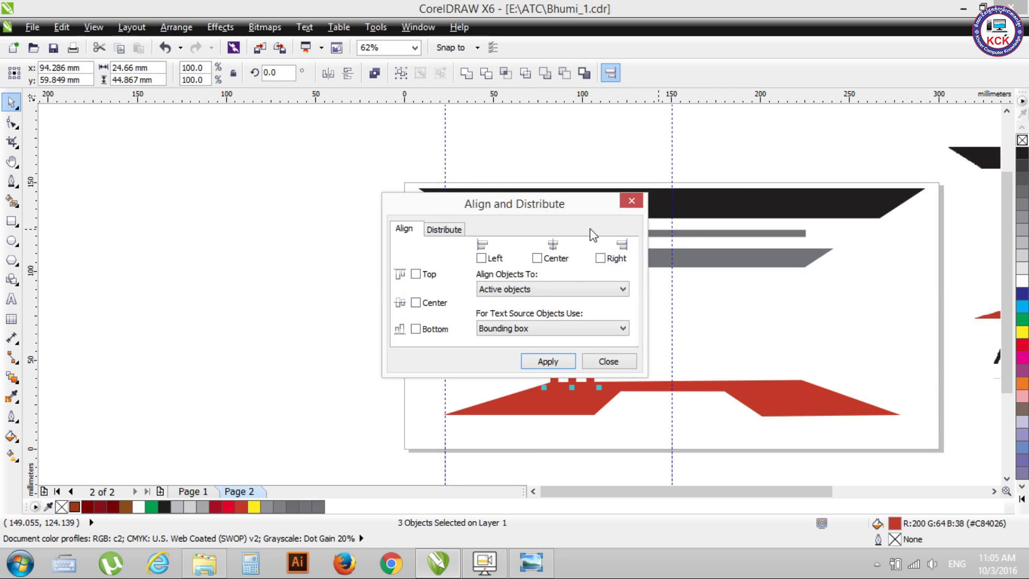
{"action": "left_click", "coordinate": [455, 231]}
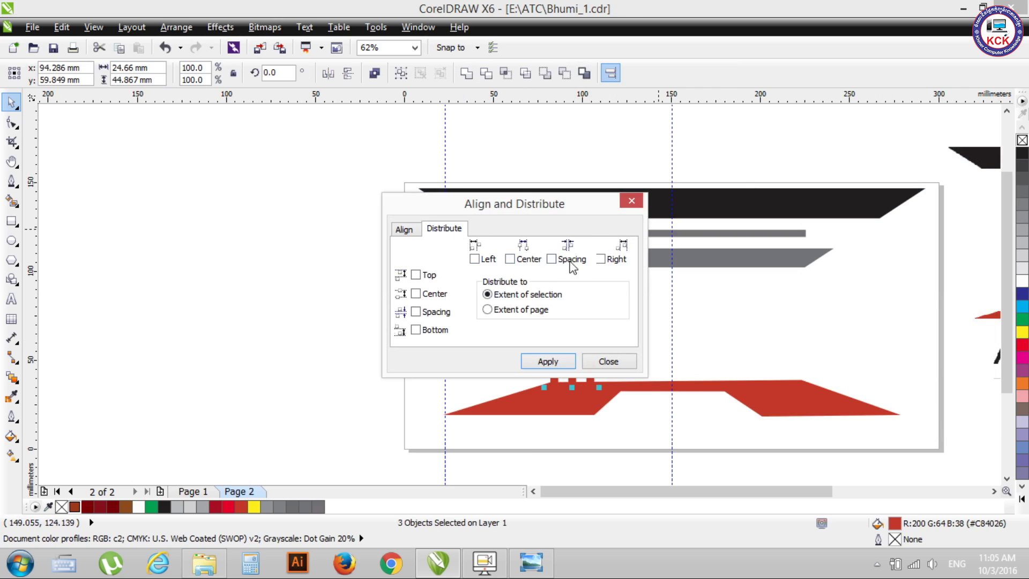
{"action": "left_click", "coordinate": [552, 259]}
{"action": "left_click", "coordinate": [559, 359]}
Mirror a copy of the pillar trio onto the right side of the red base
{"action": "left_click", "coordinate": [630, 206]}
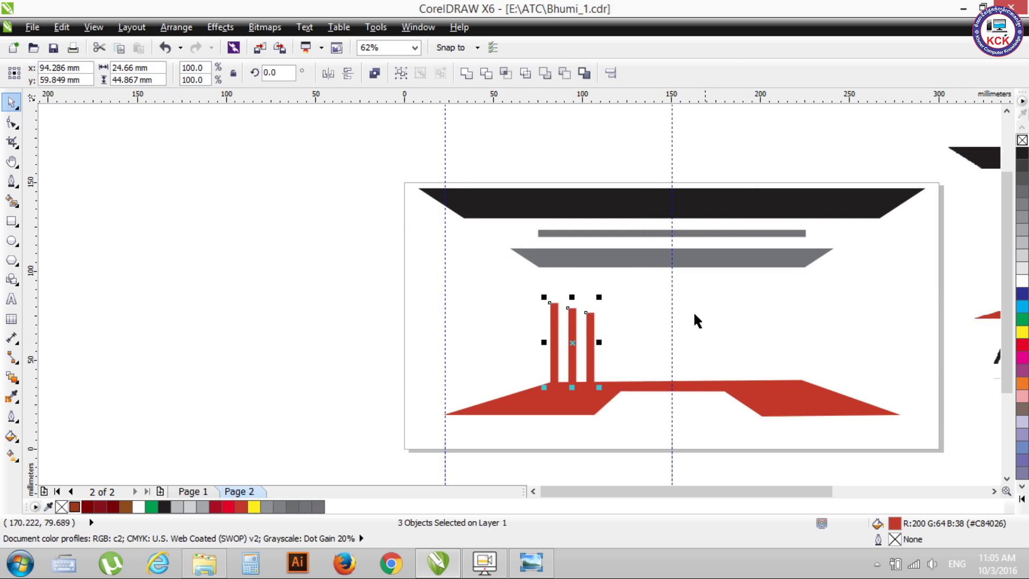
{"action": "mouse_move", "coordinate": [545, 342]}
{"action": "left_mouse_down"}
{"action": "mouse_move", "coordinate": [709, 344]}
{"action": "mouse_move", "coordinate": [646, 352]}
{"action": "mouse_move", "coordinate": [642, 336]}
{"action": "mouse_move", "coordinate": [797, 340]}
{"action": "left_mouse_up"}
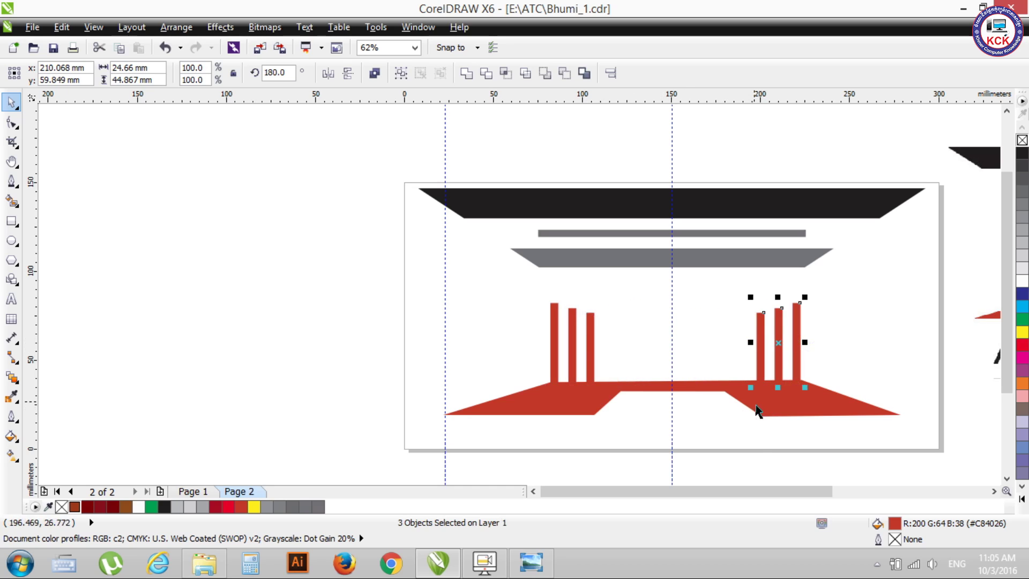
{"action": "left_click", "coordinate": [956, 340]}
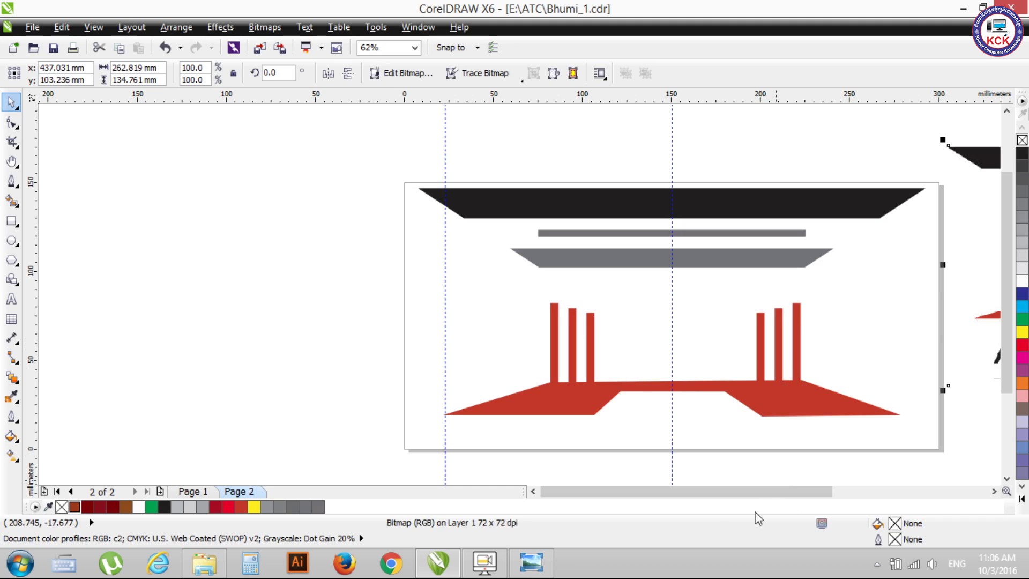
Copy the third left pillar to the base centre and drop another thin copy to its right
{"action": "left_click", "coordinate": [544, 567]}
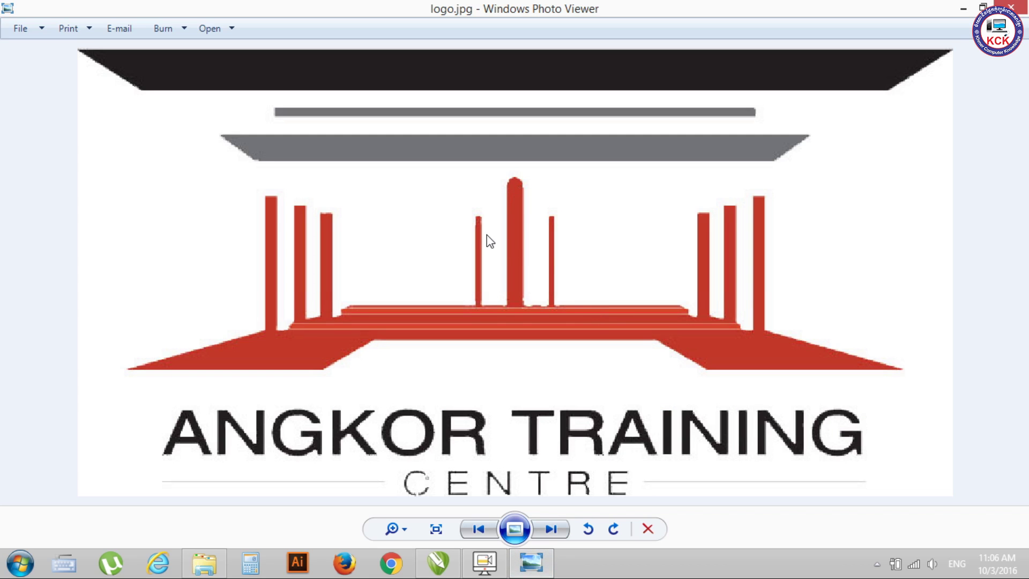
{"action": "left_click", "coordinate": [963, 8]}
{"action": "left_click", "coordinate": [592, 349]}
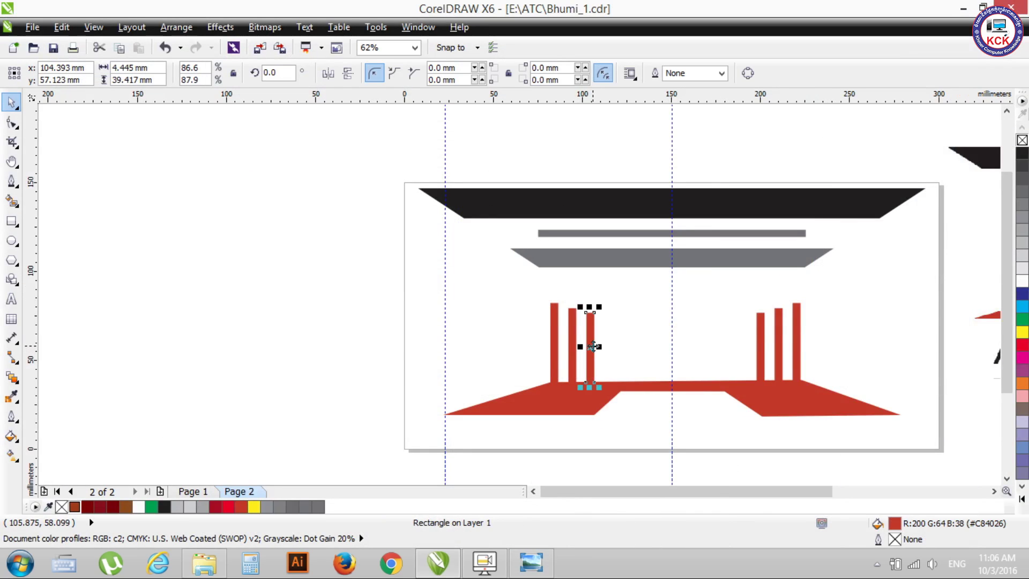
{"action": "mouse_move", "coordinate": [590, 337]}
{"action": "left_mouse_down"}
{"action": "mouse_move", "coordinate": [643, 337]}
{"action": "mouse_move", "coordinate": [645, 348]}
{"action": "left_mouse_up"}
{"action": "scroll", "coordinate": [638, 347], "scroll_direction": "up", "scroll_amount": 2}
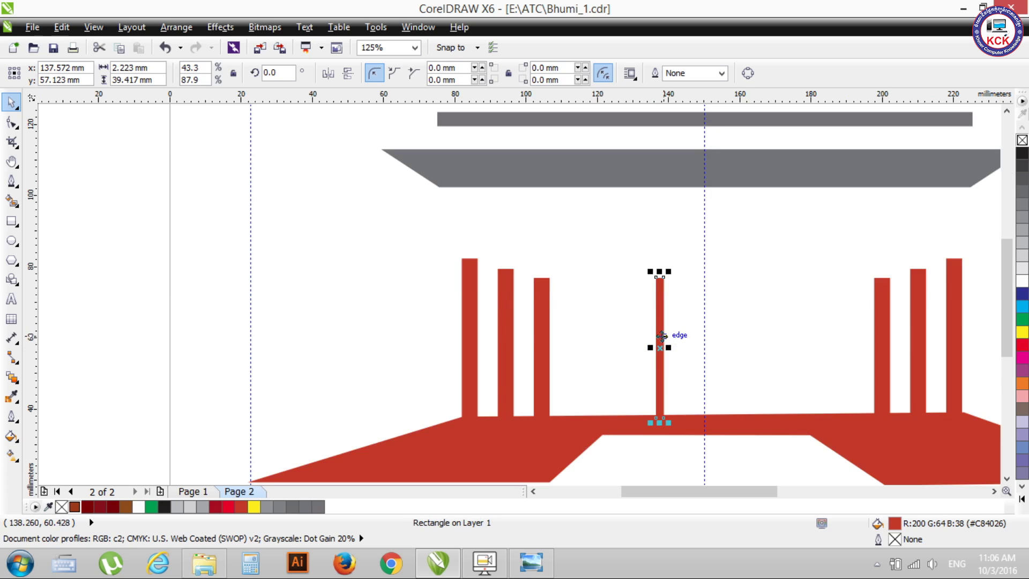
{"action": "left_click_drag", "start_coordinate": [663, 336], "coordinate": [749, 336]}
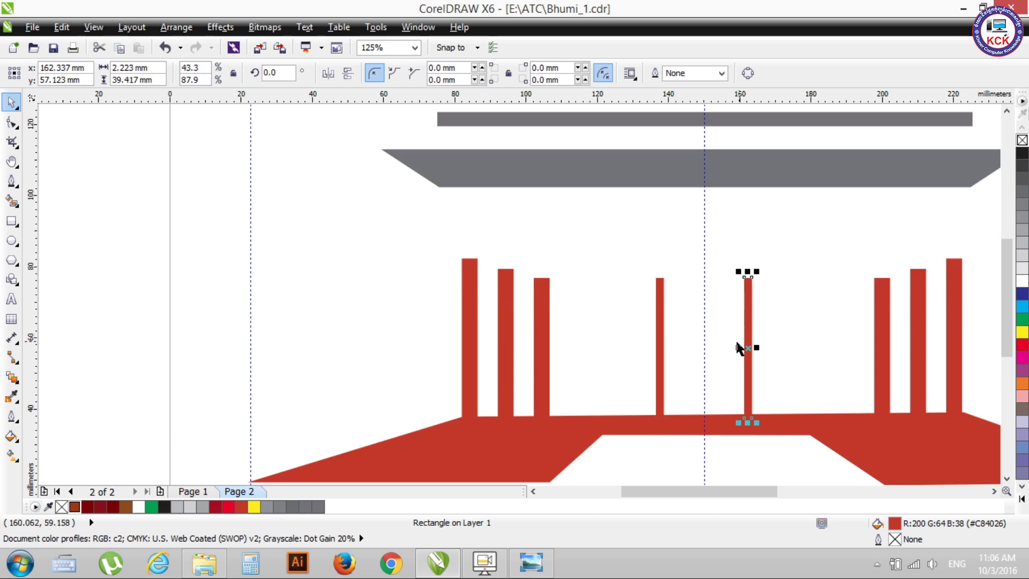
{"action": "left_click", "coordinate": [959, 310]}
{"action": "left_click", "coordinate": [851, 313]}
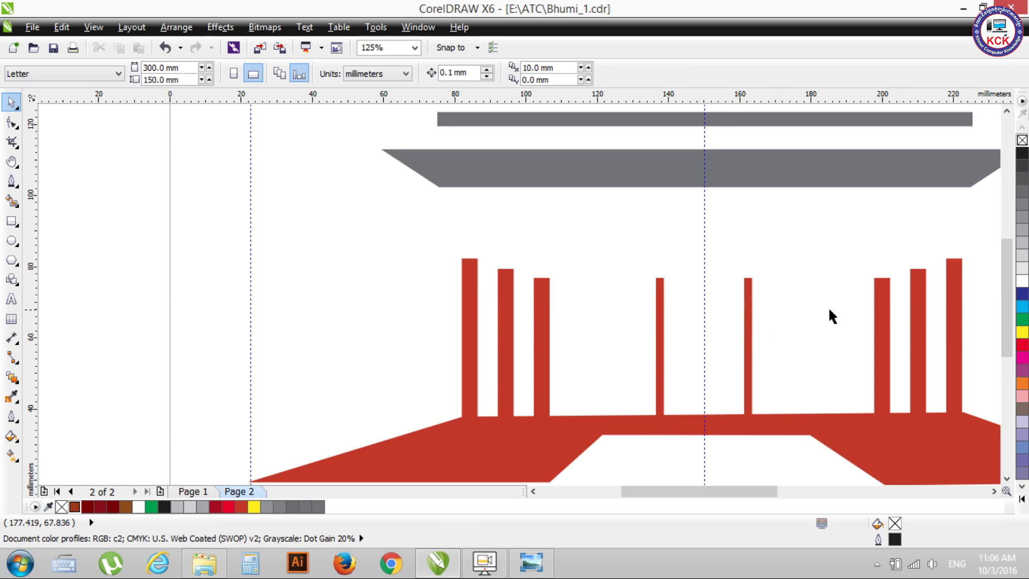
{"action": "left_click", "coordinate": [958, 316]}
Move the rightmost tall pillar onto the centre guideline at the base's middle
{"action": "mouse_move", "coordinate": [791, 319]}
{"action": "left_mouse_down"}
{"action": "mouse_move", "coordinate": [709, 320]}
{"action": "mouse_move", "coordinate": [721, 340]}
{"action": "mouse_move", "coordinate": [720, 322]}
{"action": "mouse_move", "coordinate": [697, 327]}
{"action": "left_mouse_up"}
{"action": "scroll", "coordinate": [722, 340], "scroll_direction": "up", "scroll_amount": 4}
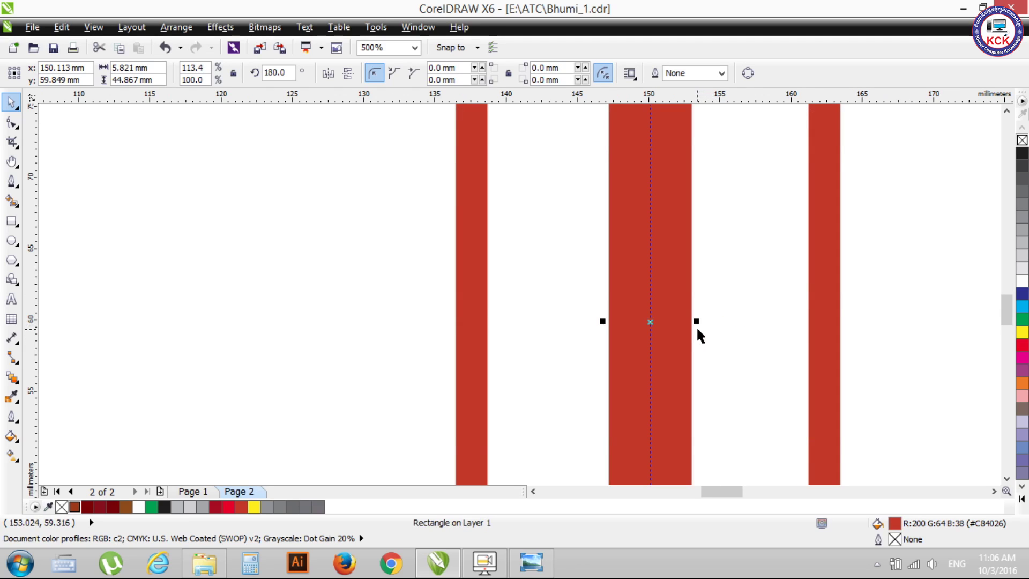
{"action": "scroll", "coordinate": [696, 327], "scroll_direction": "down", "scroll_amount": 2}
{"action": "scroll", "coordinate": [697, 328], "scroll_direction": "down", "scroll_amount": 2}
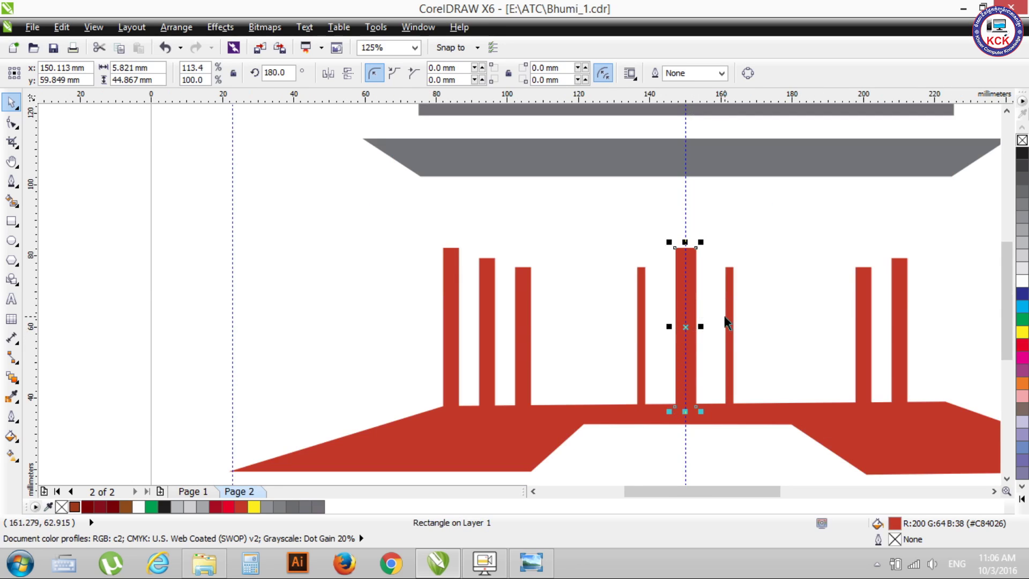
{"action": "left_click", "coordinate": [531, 562]}
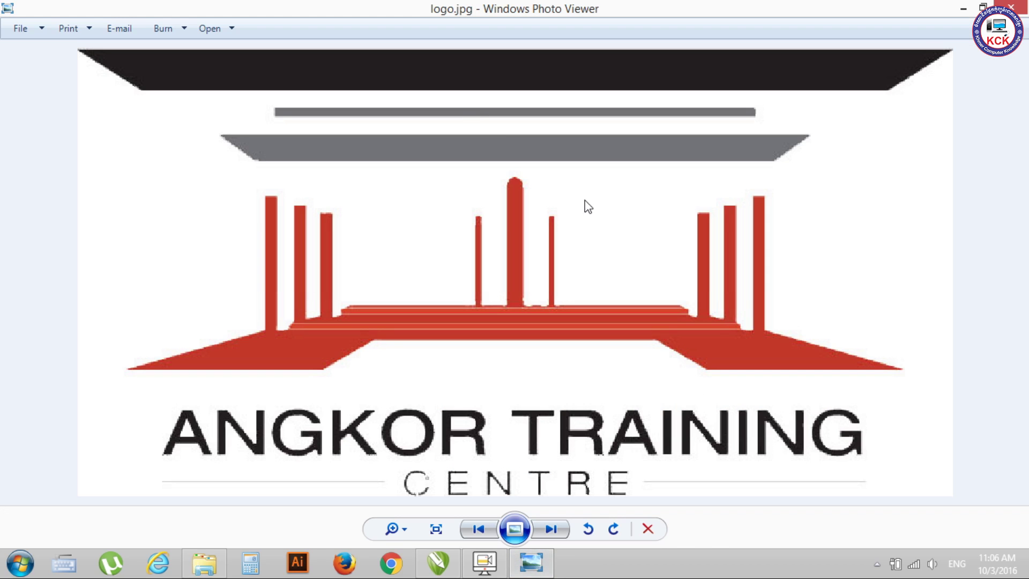
{"action": "left_click", "coordinate": [963, 9]}
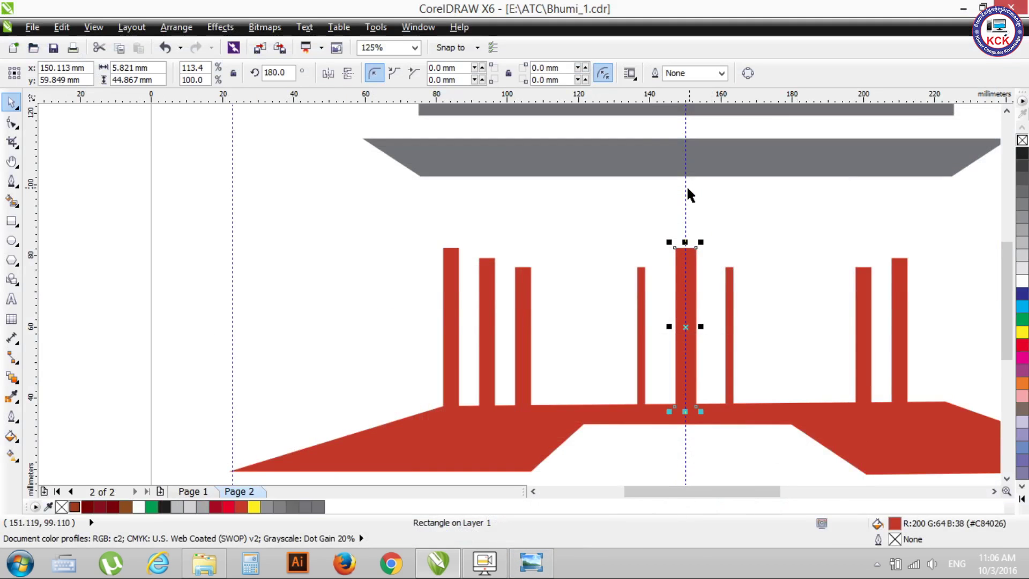
Stretch the central pillar taller to match the reference logo's tower height
{"action": "left_click_drag", "start_coordinate": [684, 241], "coordinate": [687, 200]}
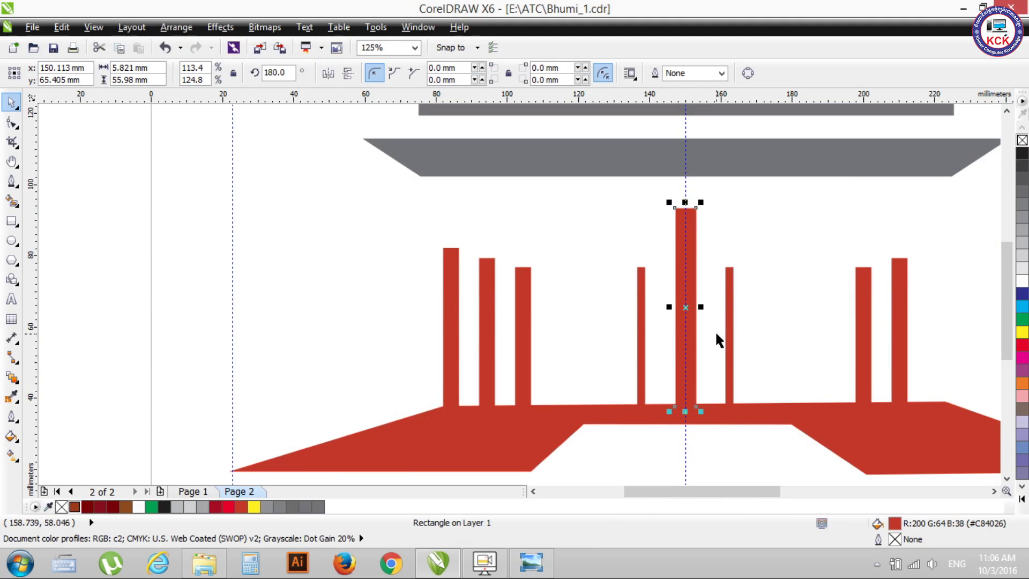
{"action": "left_click", "coordinate": [531, 563]}
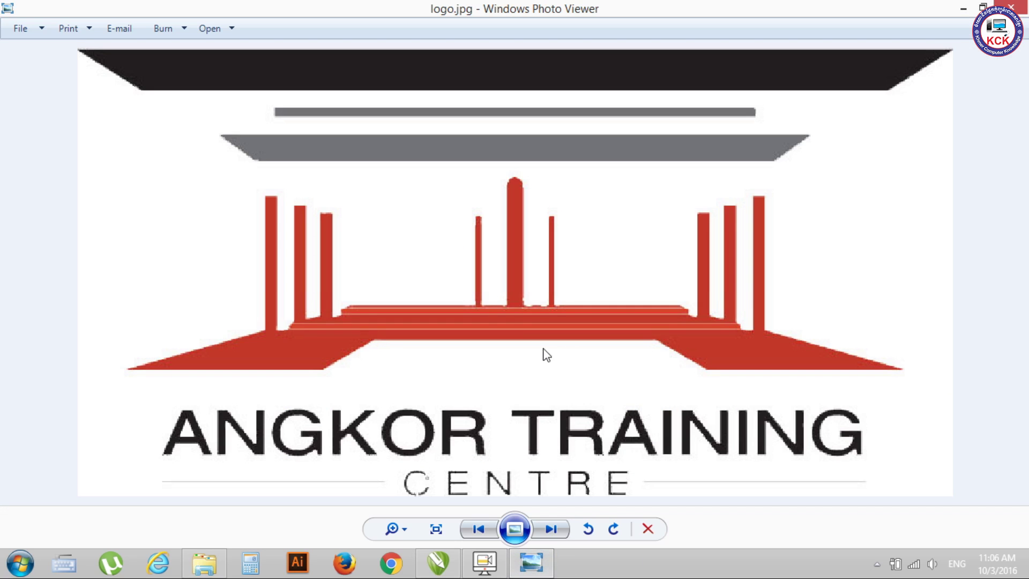
{"action": "left_click", "coordinate": [963, 8]}
{"action": "scroll", "coordinate": [677, 219], "scroll_direction": "up", "scroll_amount": 2}
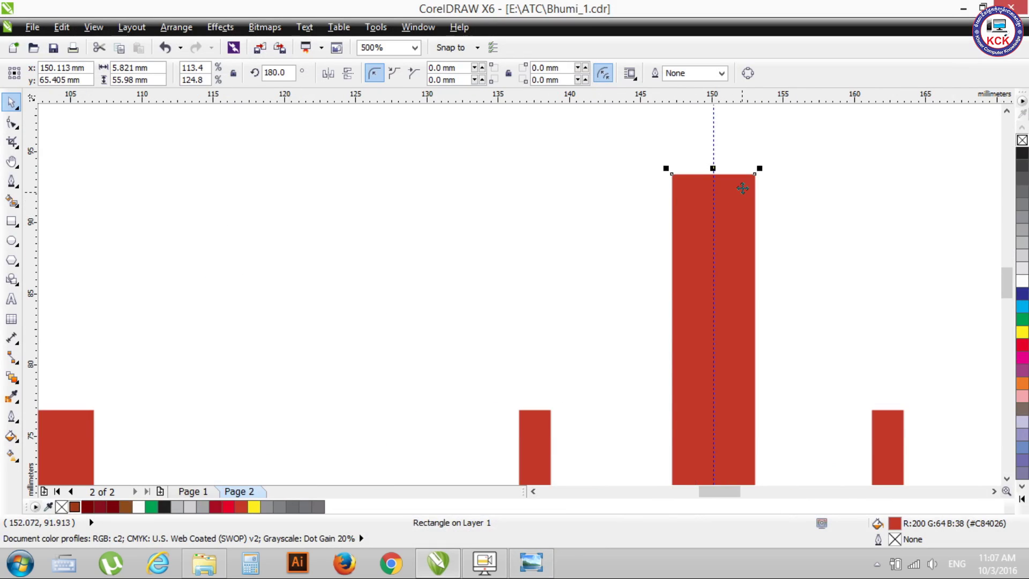
{"action": "scroll", "coordinate": [725, 176], "scroll_direction": "up", "scroll_amount": 1}
{"action": "scroll", "coordinate": [724, 176], "scroll_direction": "up", "scroll_amount": 1}
{"action": "scroll", "coordinate": [718, 176], "scroll_direction": "up", "scroll_amount": 1}
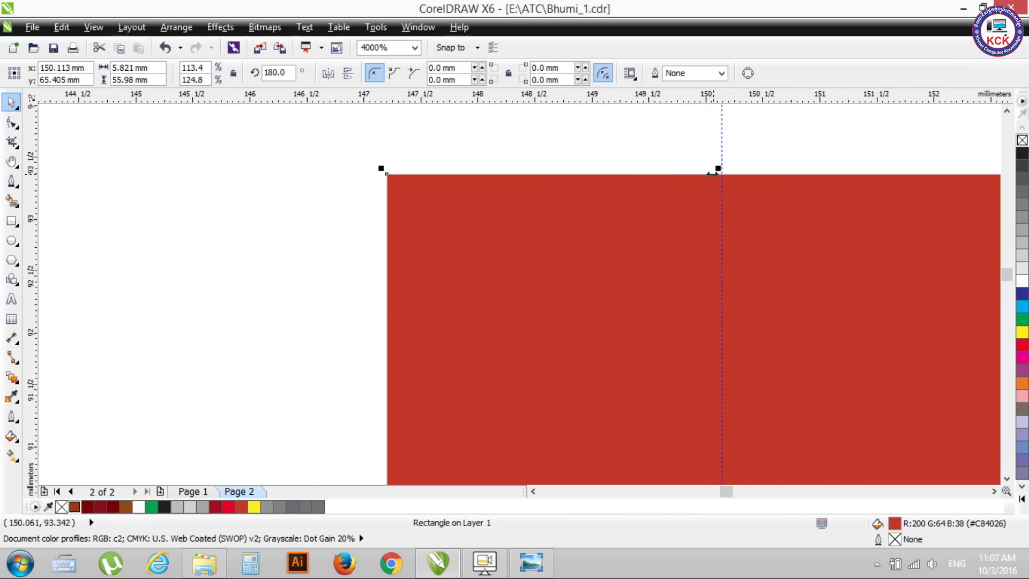
{"action": "scroll", "coordinate": [714, 177], "scroll_direction": "down", "scroll_amount": 2}
{"action": "scroll", "coordinate": [714, 176], "scroll_direction": "down", "scroll_amount": 2}
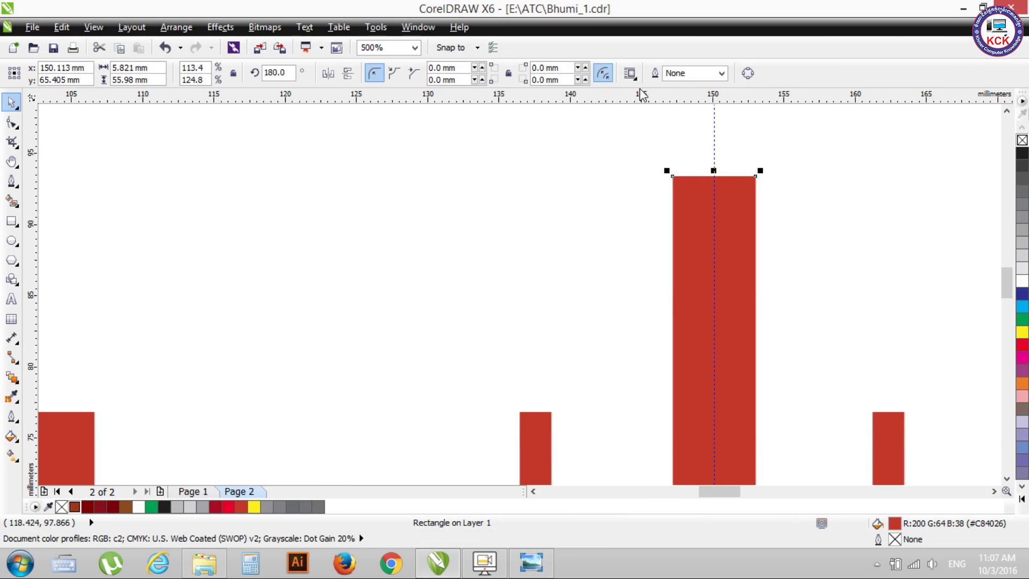
{"action": "scroll", "coordinate": [743, 129], "scroll_direction": "down", "scroll_amount": 3}
Unlock the centre guideline and delete it
{"action": "left_click", "coordinate": [740, 367]}
{"action": "right_click", "coordinate": [741, 368]}
{"action": "left_click", "coordinate": [780, 377]}
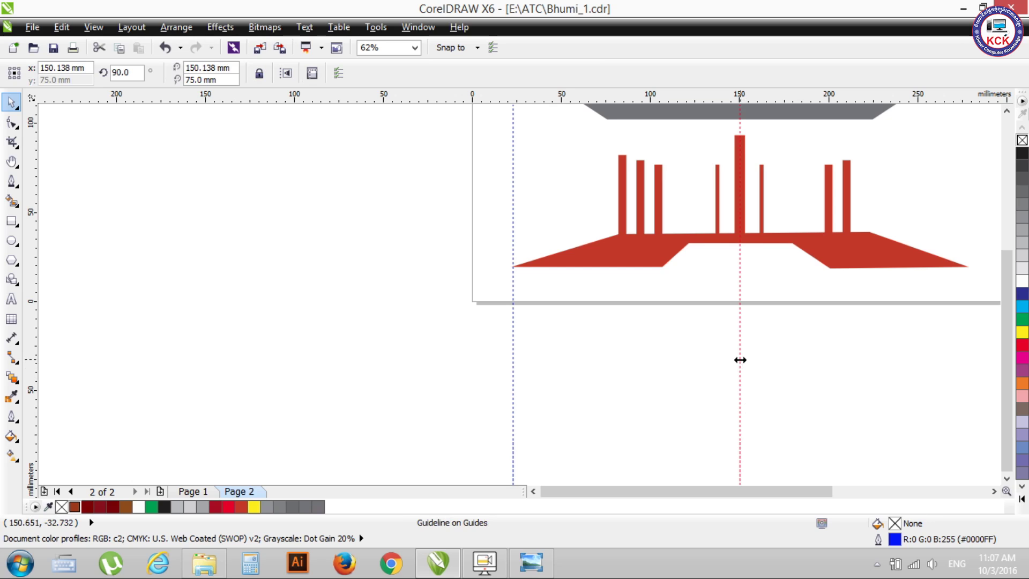
{"action": "key", "text": "Delete"}
{"action": "left_click_drag", "start_coordinate": [1007, 274], "coordinate": [1005, 236]}
Convert the central pillar to curves and pull a new top-centre node up into a peak
{"action": "scroll", "coordinate": [735, 246], "scroll_direction": "up", "scroll_amount": 2}
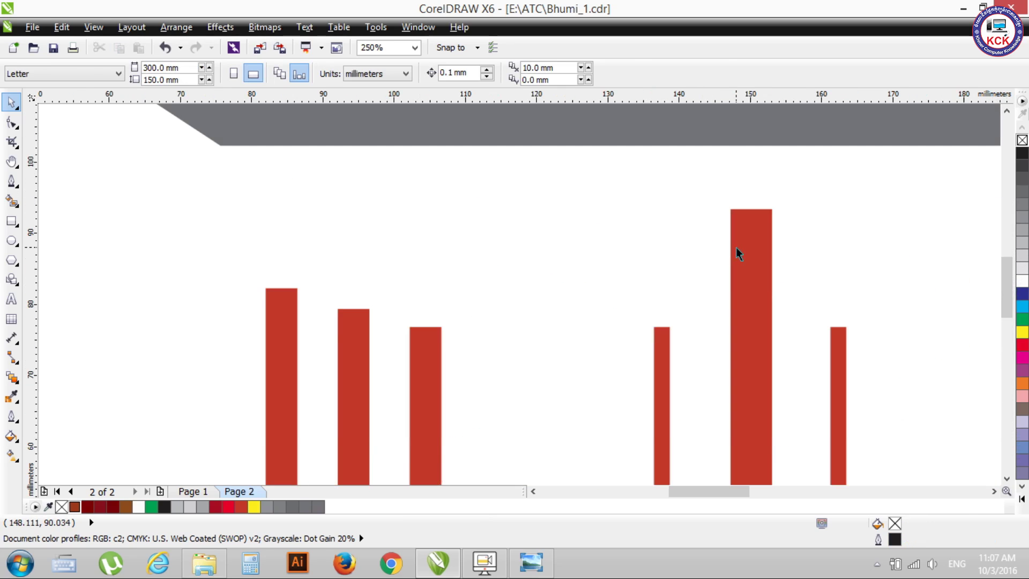
{"action": "left_click", "coordinate": [745, 226]}
{"action": "left_click", "coordinate": [16, 126]}
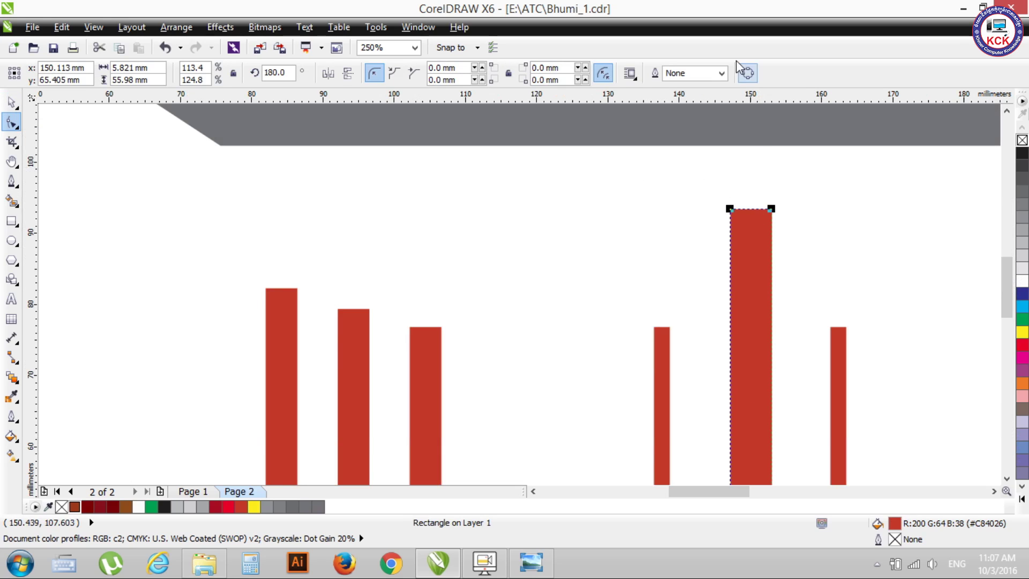
{"action": "left_click", "coordinate": [747, 75]}
{"action": "scroll", "coordinate": [747, 213], "scroll_direction": "up", "scroll_amount": 2}
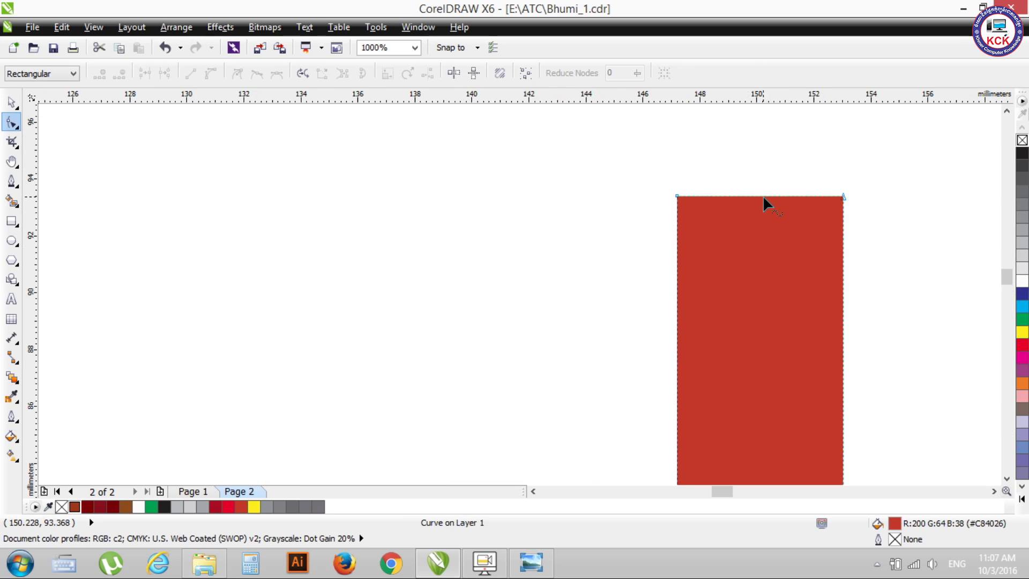
{"action": "left_click_drag", "start_coordinate": [759, 196], "coordinate": [759, 188]}
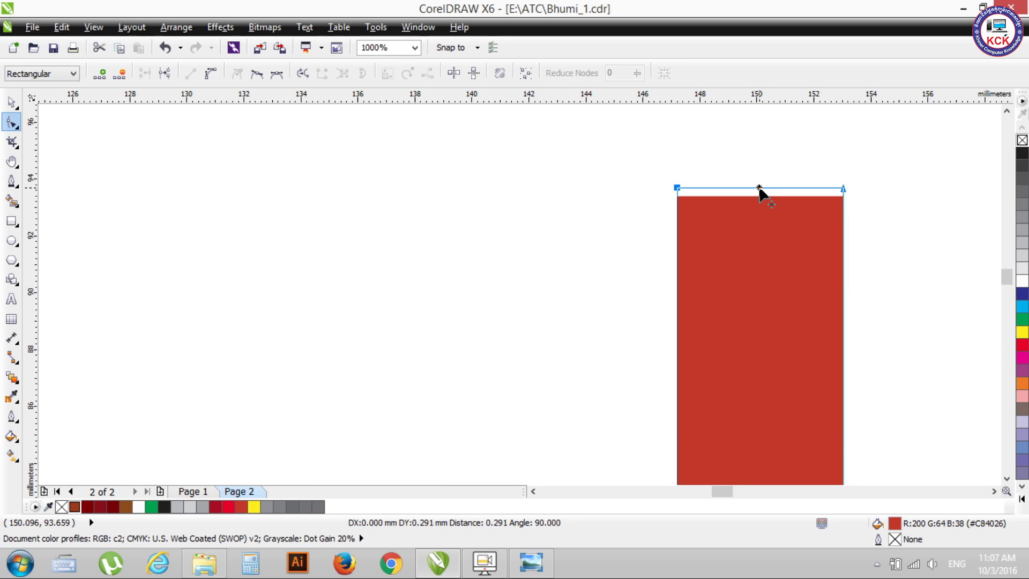
{"action": "key", "text": "ctrl+z"}
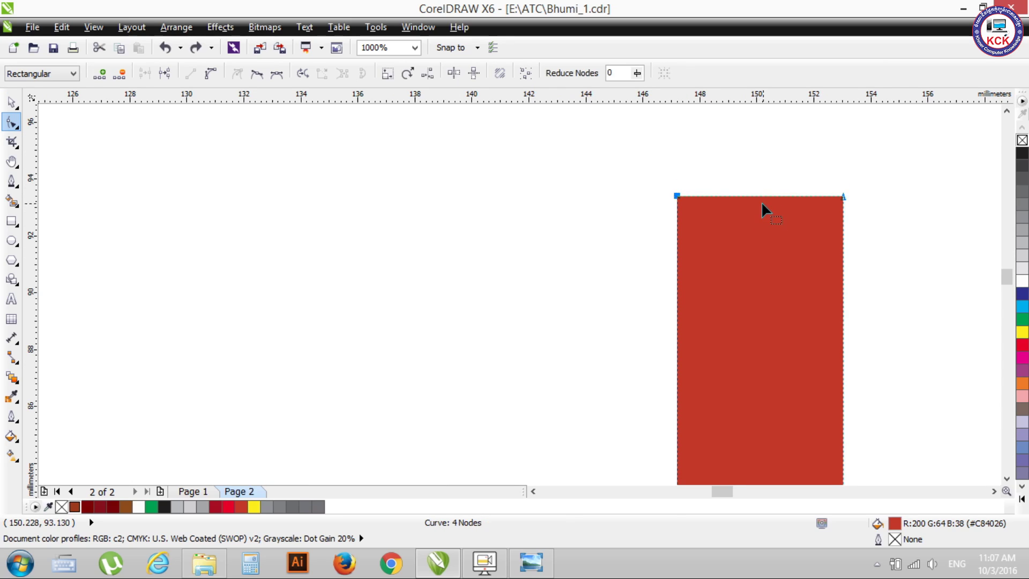
{"action": "double_click", "coordinate": [761, 197]}
{"action": "left_click_drag", "start_coordinate": [762, 197], "coordinate": [762, 149]}
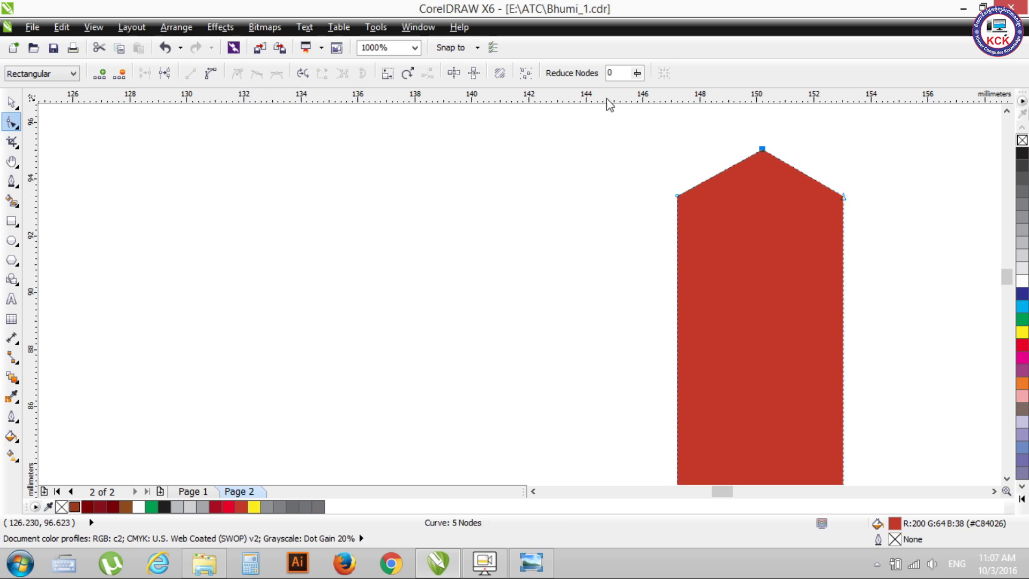
Turn both slopes of the pillar's peak into curves
{"action": "left_click", "coordinate": [761, 150]}
{"action": "left_click", "coordinate": [210, 73]}
{"action": "left_click", "coordinate": [677, 196]}
{"action": "left_click", "coordinate": [210, 76]}
{"action": "left_click", "coordinate": [762, 149]}
{"action": "left_click_drag", "start_coordinate": [764, 151], "coordinate": [775, 156]}
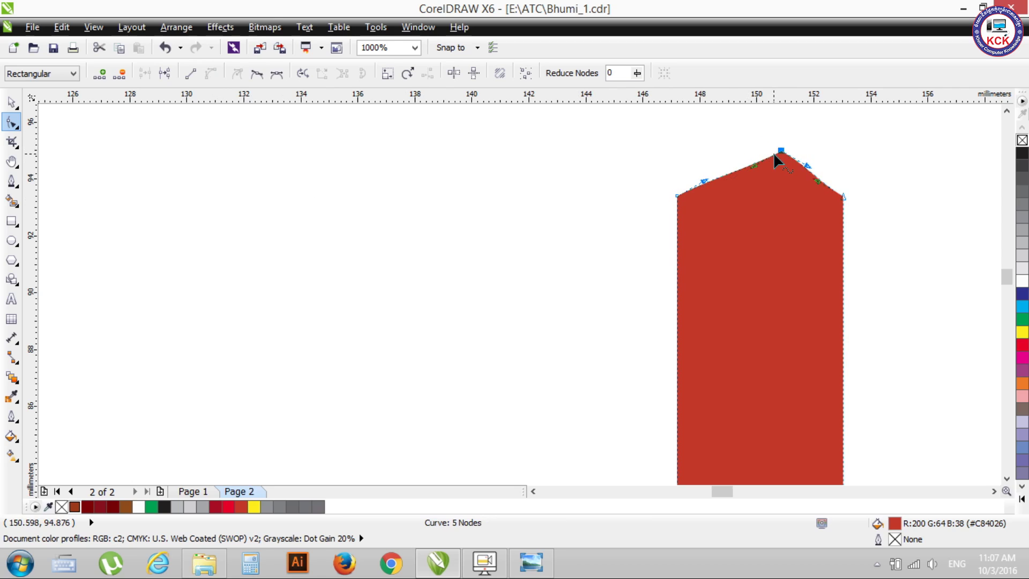
{"action": "key", "text": "ctrl+z"}
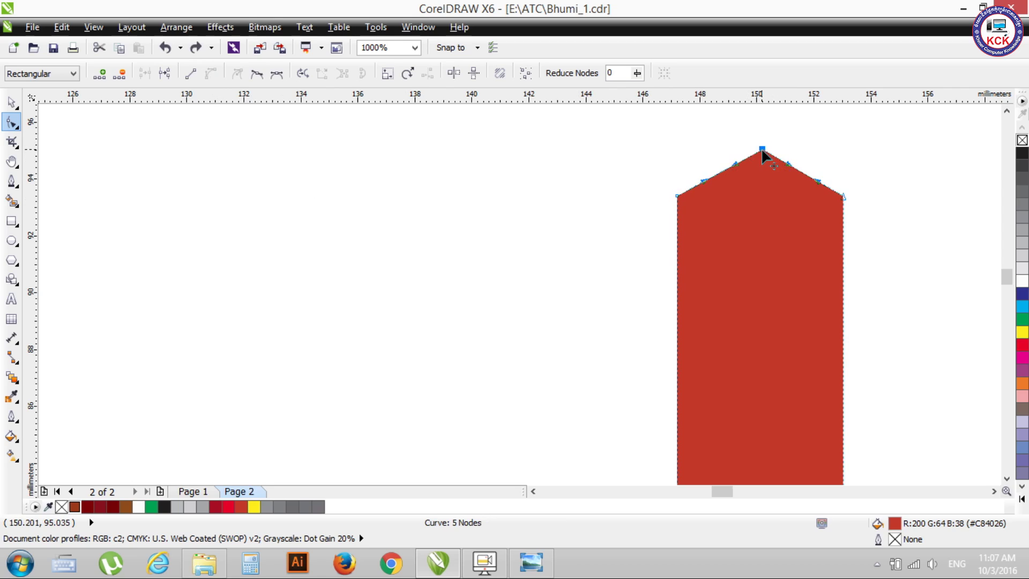
Make the peak node symmetrical and round both shoulders into a smooth dome
{"action": "left_click_drag", "start_coordinate": [785, 163], "coordinate": [795, 152]}
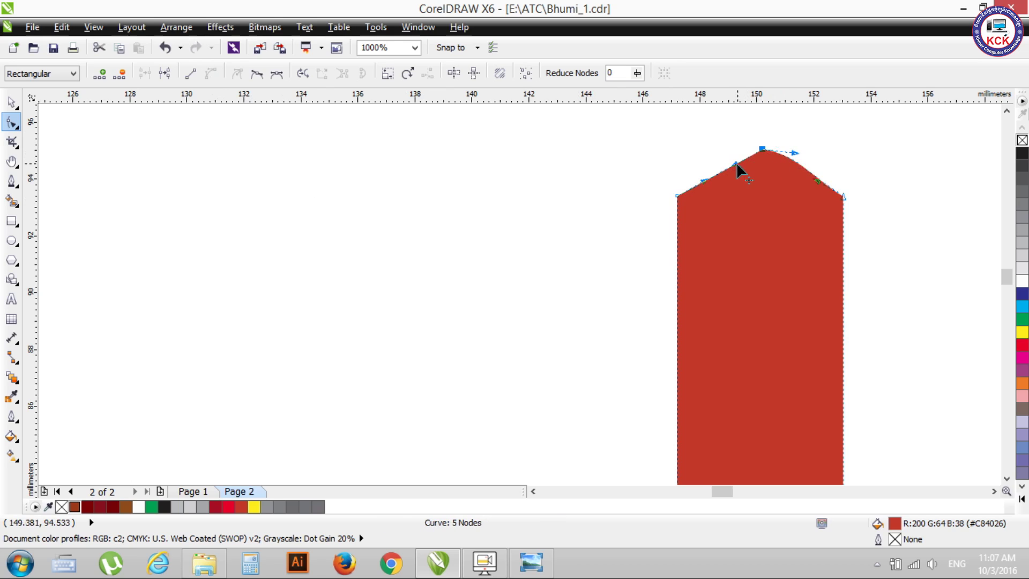
{"action": "left_click_drag", "start_coordinate": [734, 163], "coordinate": [699, 153]}
{"action": "left_click", "coordinate": [276, 73]}
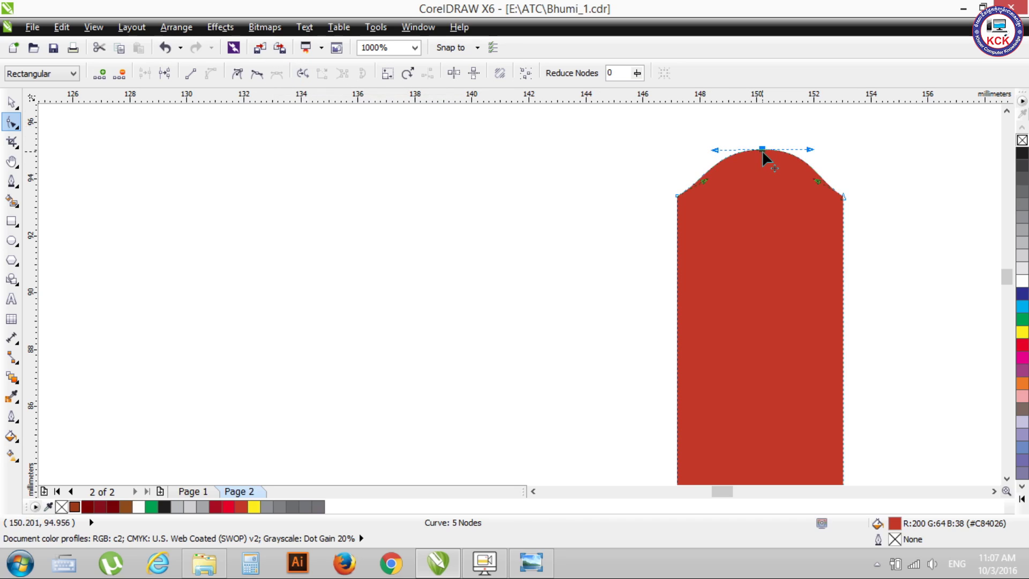
{"action": "left_click_drag", "start_coordinate": [762, 150], "coordinate": [810, 148]}
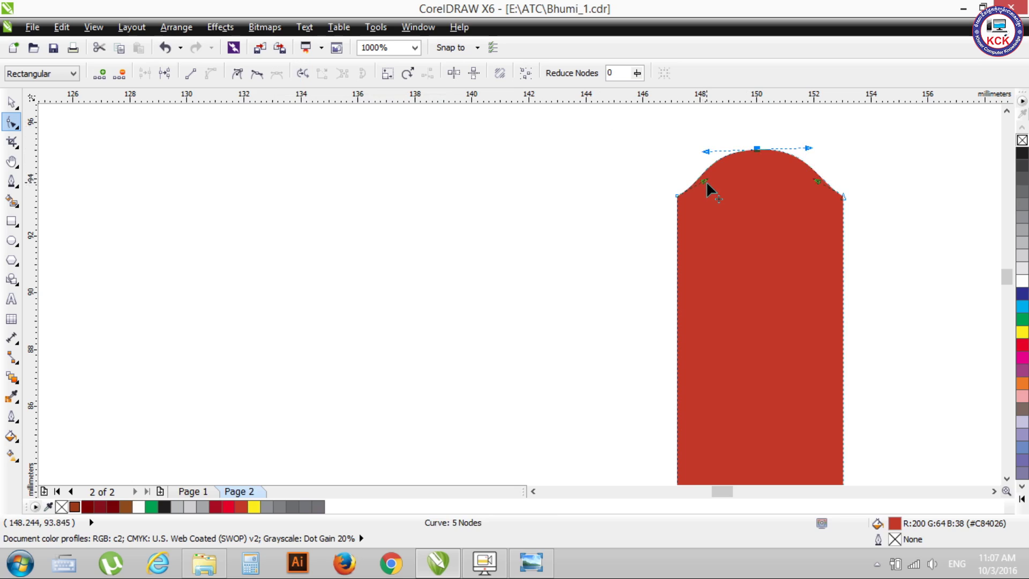
{"action": "left_click_drag", "start_coordinate": [705, 181], "coordinate": [681, 185]}
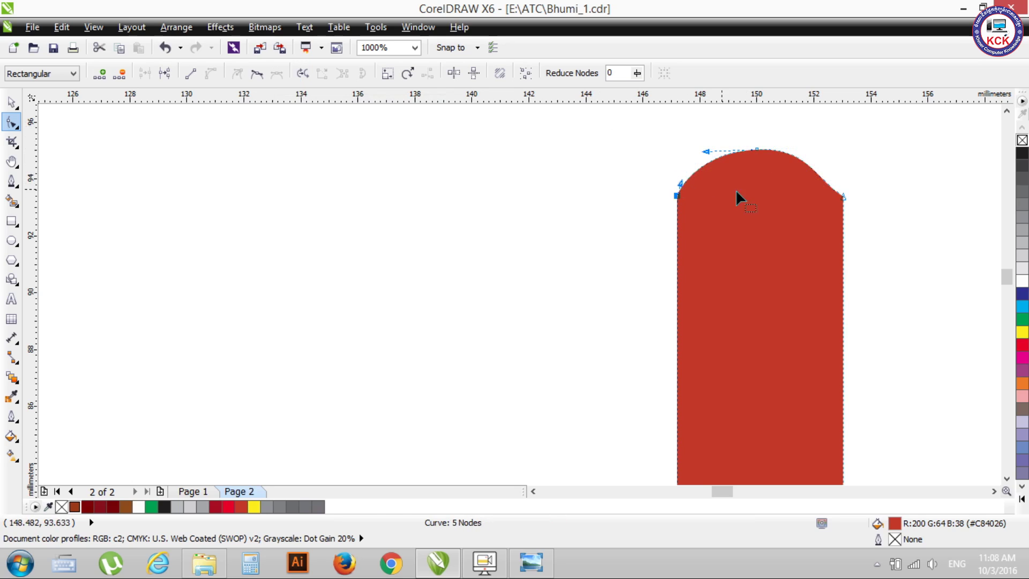
{"action": "left_click", "coordinate": [841, 197]}
{"action": "left_click_drag", "start_coordinate": [816, 180], "coordinate": [840, 188]}
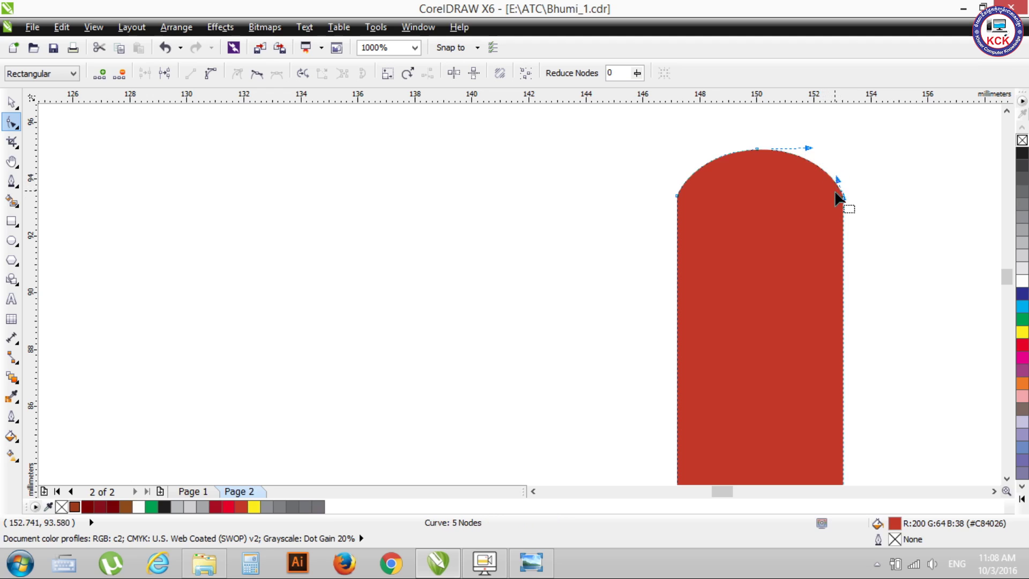
{"action": "scroll", "coordinate": [844, 188], "scroll_direction": "down", "scroll_amount": 3}
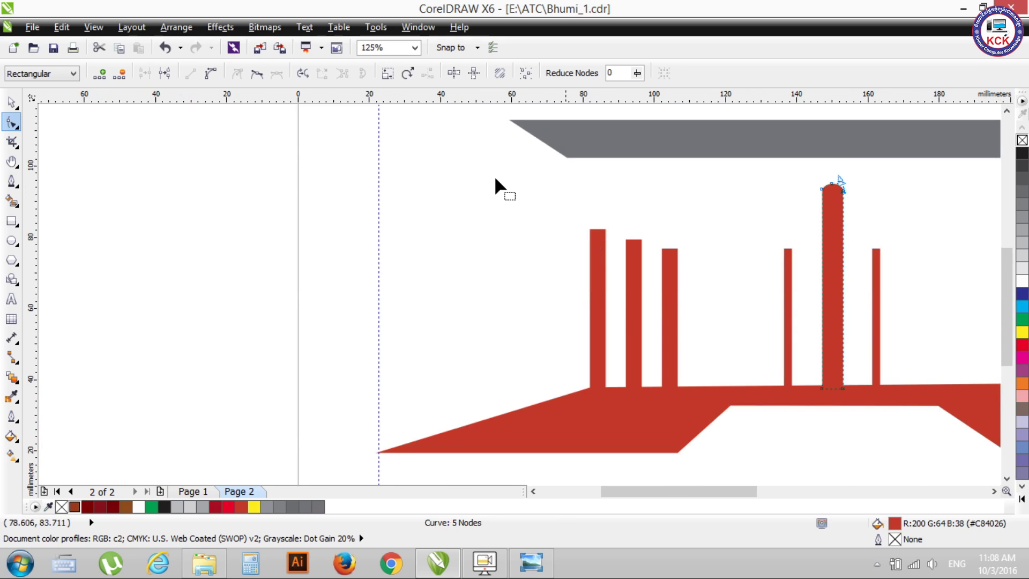
Shorten the domed central pillar to about 93.2% height, then bring up the reference logo
{"action": "left_click", "coordinate": [12, 109]}
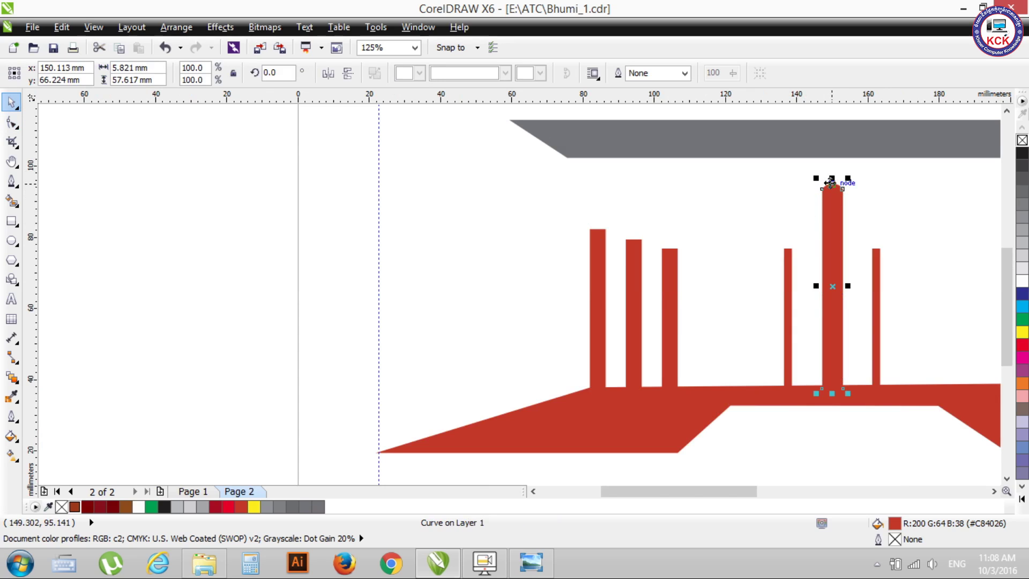
{"action": "left_click_drag", "start_coordinate": [831, 178], "coordinate": [831, 189]}
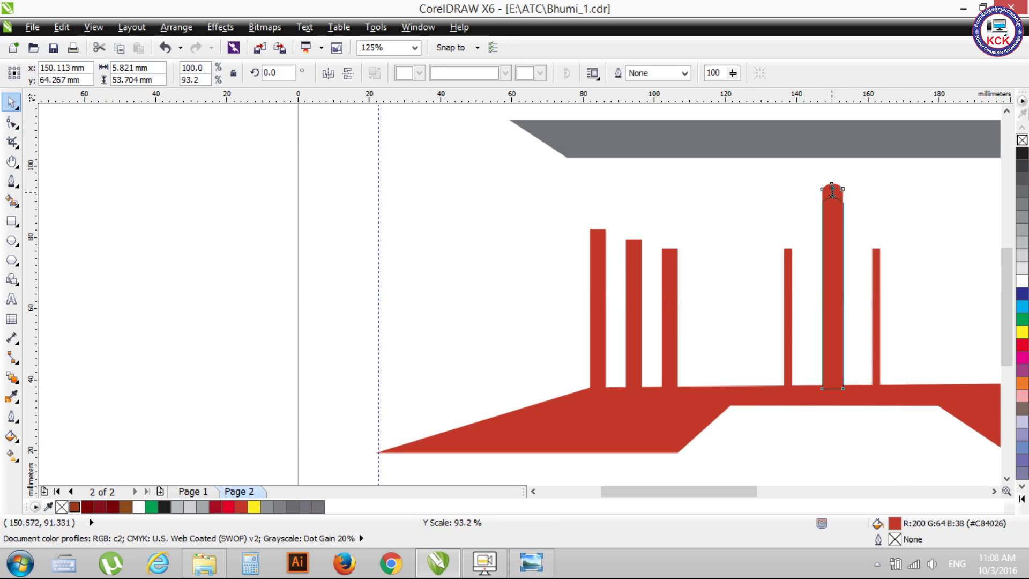
{"action": "scroll", "coordinate": [875, 254], "scroll_direction": "down", "scroll_amount": 1}
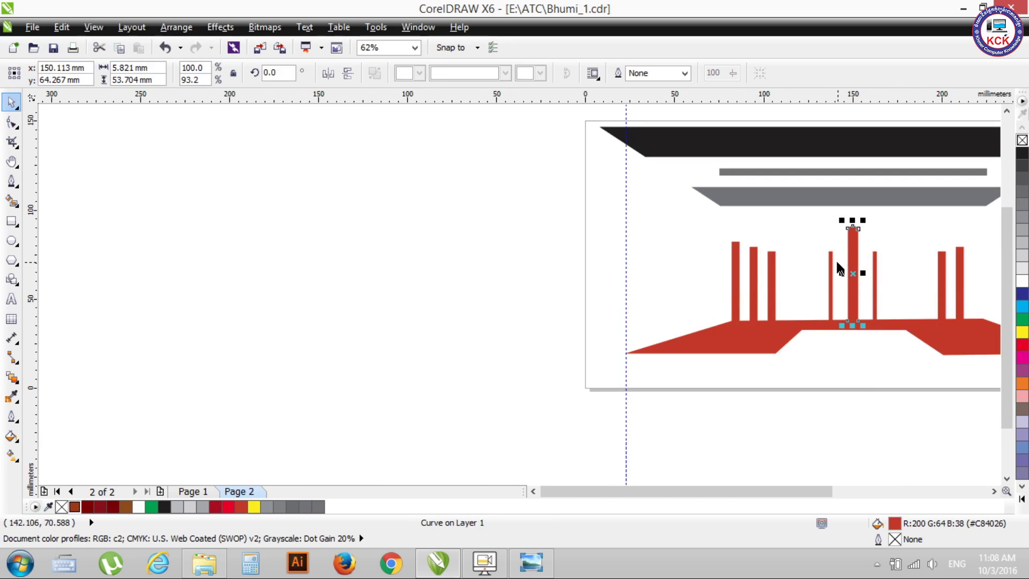
{"action": "left_click", "coordinate": [650, 420]}
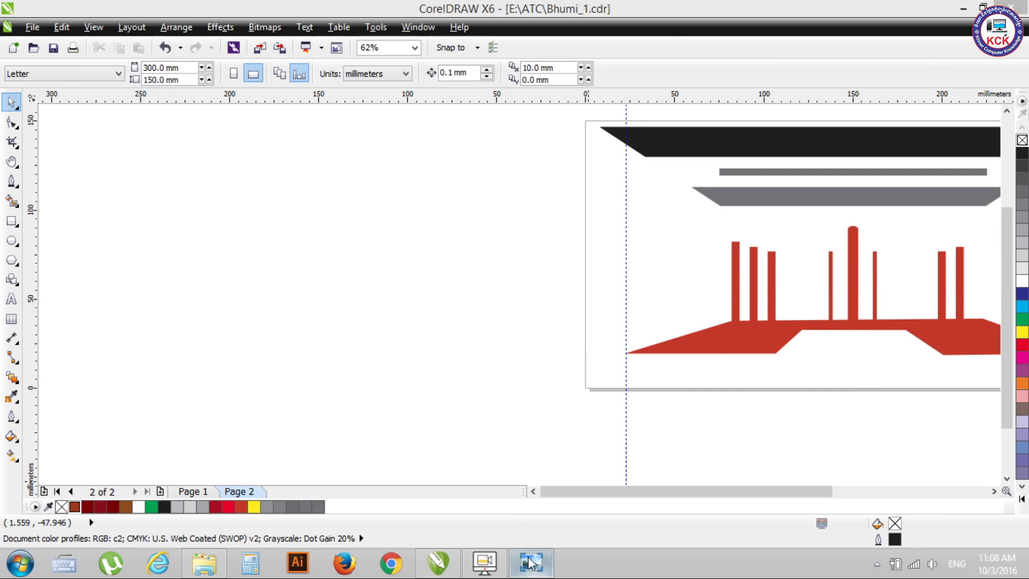
{"action": "left_click", "coordinate": [533, 576]}
{"action": "scroll", "coordinate": [315, 330], "scroll_direction": "up", "scroll_amount": 1}
Zoom into logo.jpg to study the stepped base tiers, then restore the viewer down
{"action": "scroll", "coordinate": [313, 328], "scroll_direction": "up", "scroll_amount": 1}
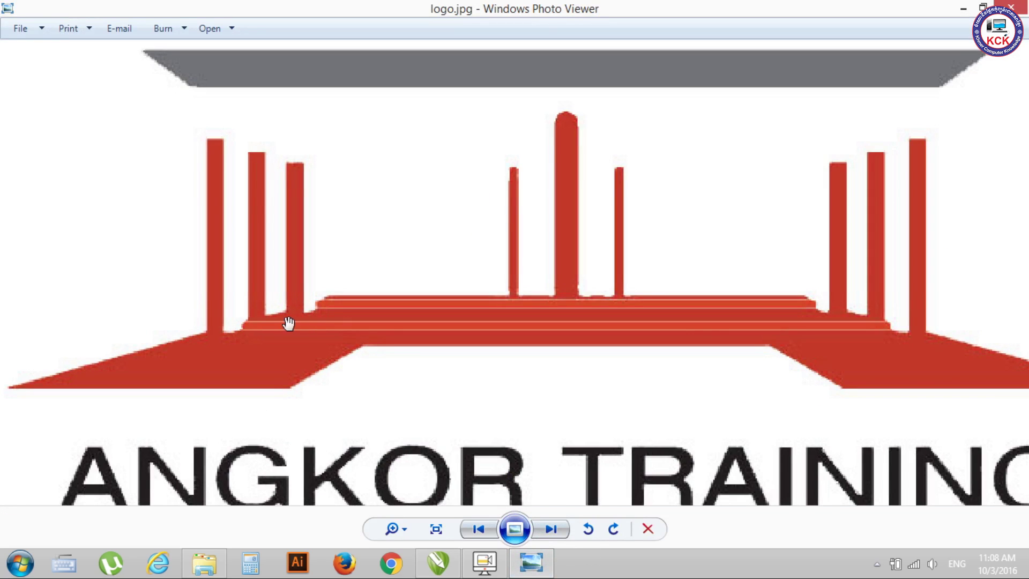
{"action": "scroll", "coordinate": [290, 322], "scroll_direction": "up", "scroll_amount": 2}
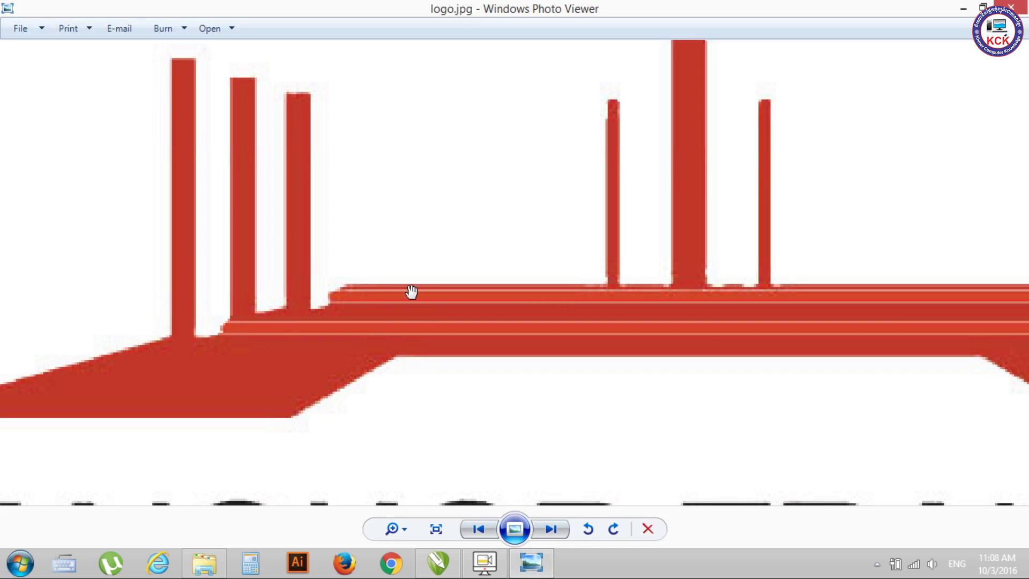
{"action": "scroll", "coordinate": [715, 321], "scroll_direction": "down", "scroll_amount": 1}
{"action": "scroll", "coordinate": [706, 329], "scroll_direction": "down", "scroll_amount": 1}
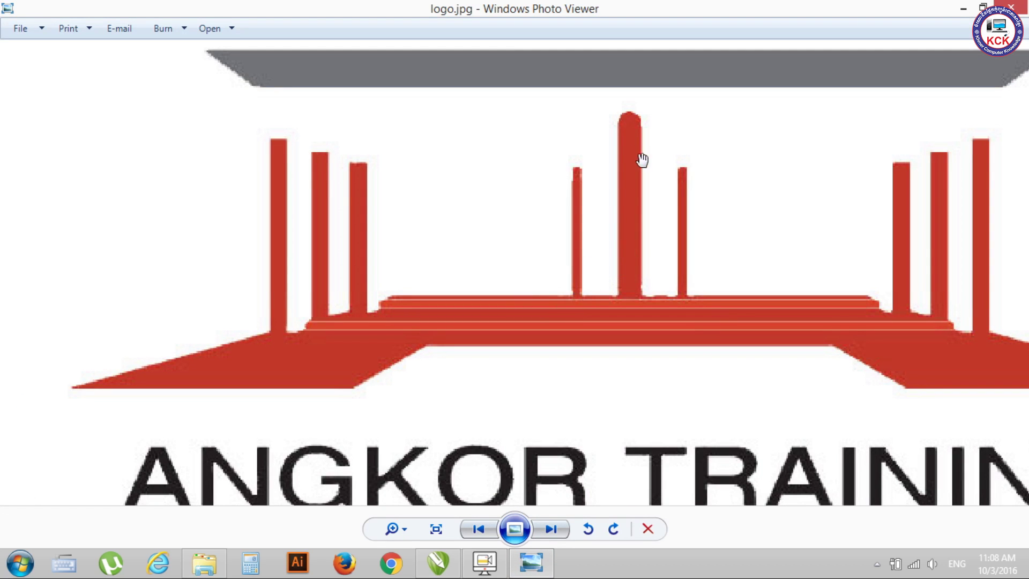
{"action": "left_click", "coordinate": [985, 8]}
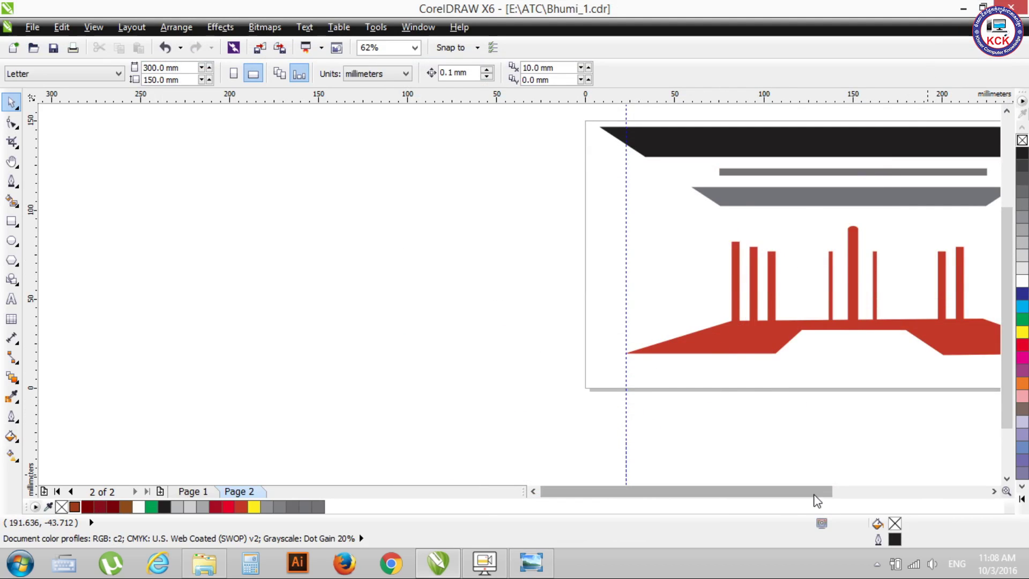
Draw a thin rectangle across the pillars along the top of the red base
{"action": "left_click_drag", "start_coordinate": [820, 491], "coordinate": [873, 491]}
{"action": "scroll", "coordinate": [601, 309], "scroll_direction": "up", "scroll_amount": 2}
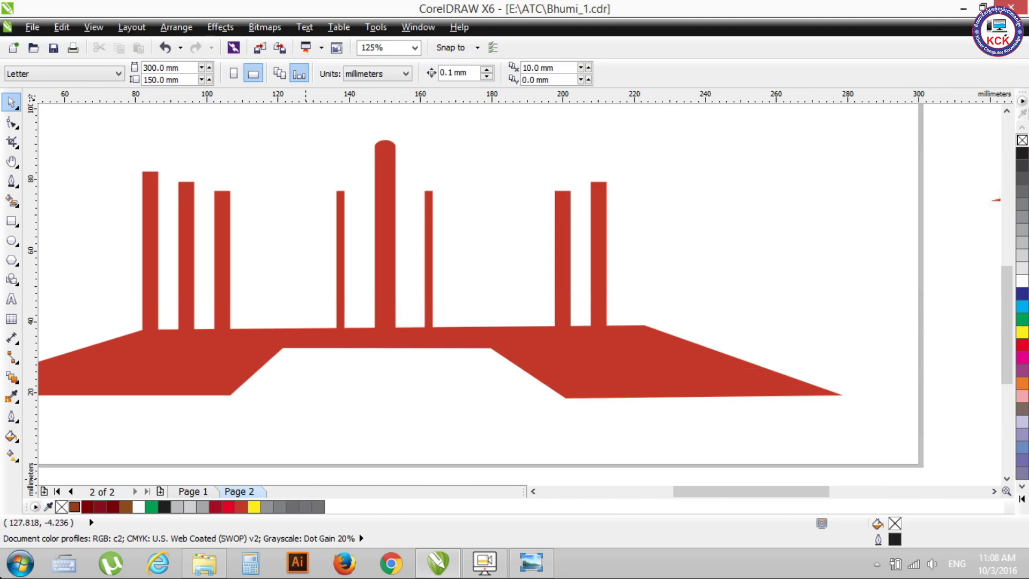
{"action": "left_click", "coordinate": [14, 221]}
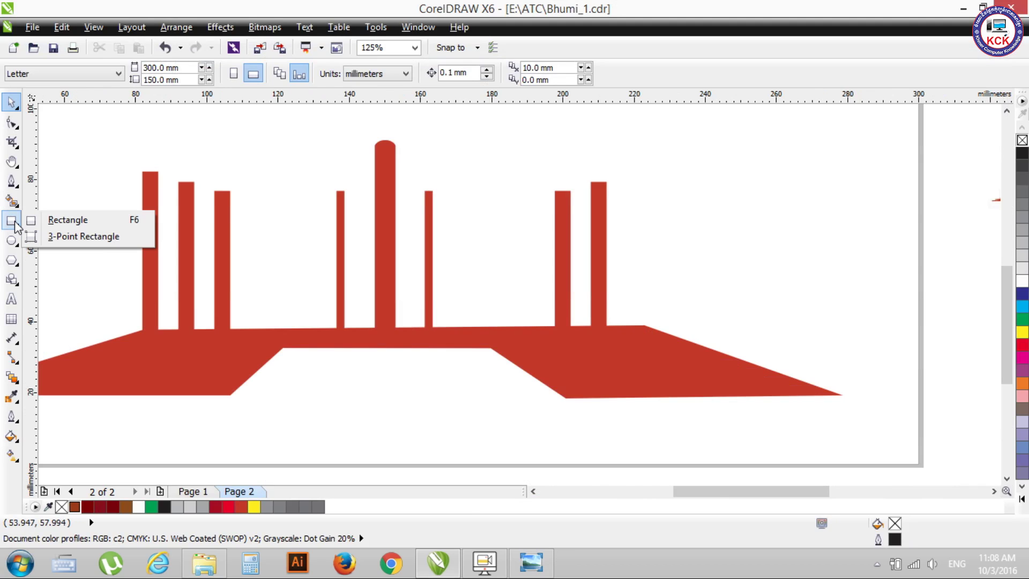
{"action": "left_click", "coordinate": [33, 220]}
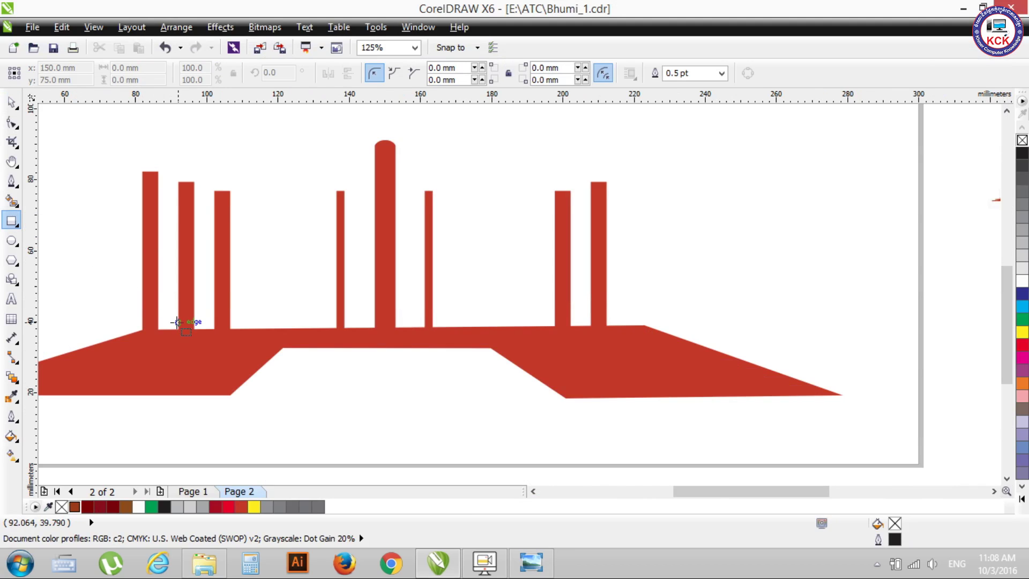
{"action": "left_click_drag", "start_coordinate": [178, 320], "coordinate": [606, 324]}
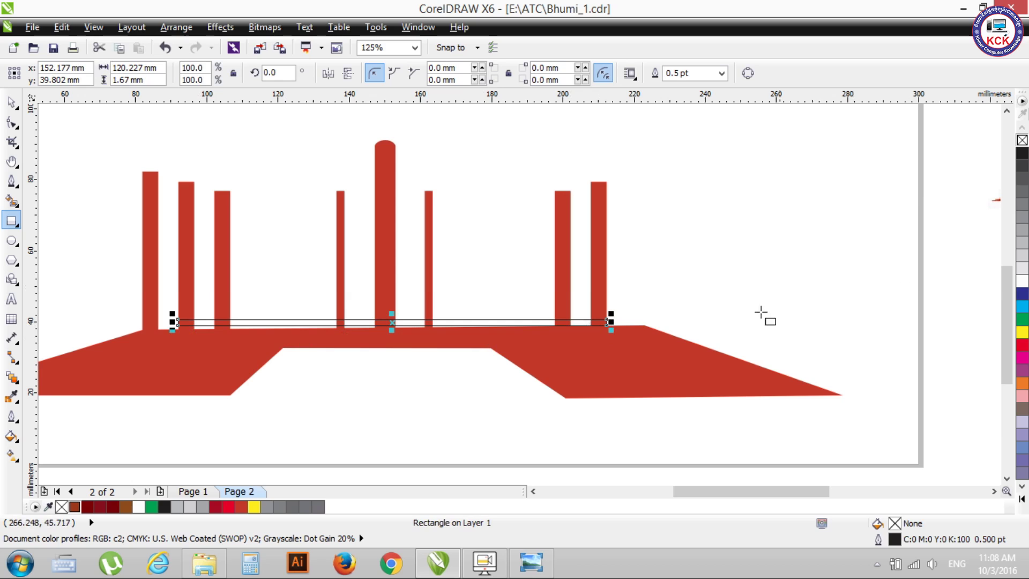
{"action": "scroll", "coordinate": [413, 321], "scroll_direction": "up", "scroll_amount": 2}
{"action": "scroll", "coordinate": [411, 320], "scroll_direction": "down", "scroll_amount": 2}
Select the red base and expose its nodes with the Shape tool
{"action": "left_click", "coordinate": [11, 102]}
{"action": "left_click", "coordinate": [191, 356]}
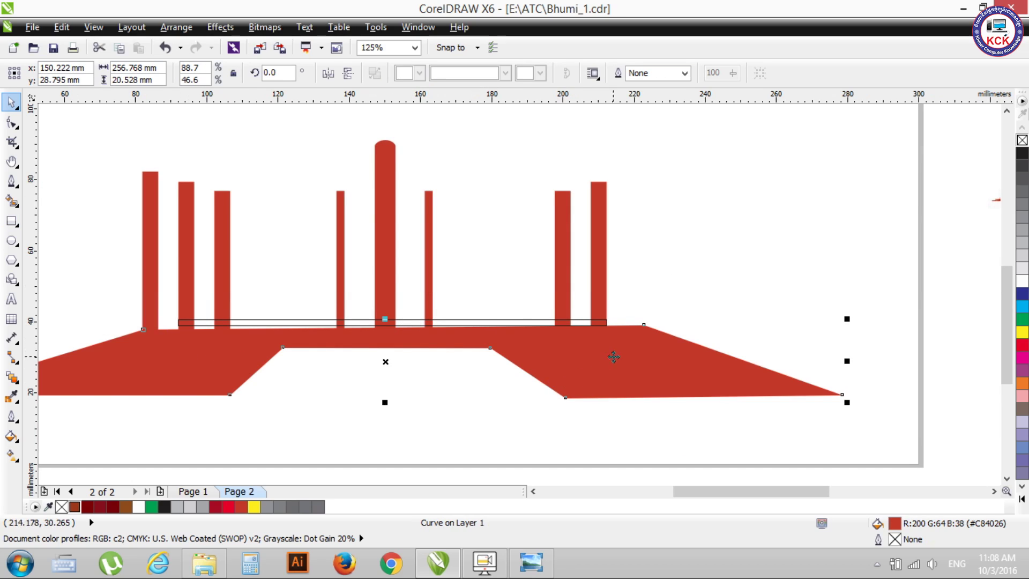
{"action": "scroll", "coordinate": [149, 343], "scroll_direction": "up", "scroll_amount": 2}
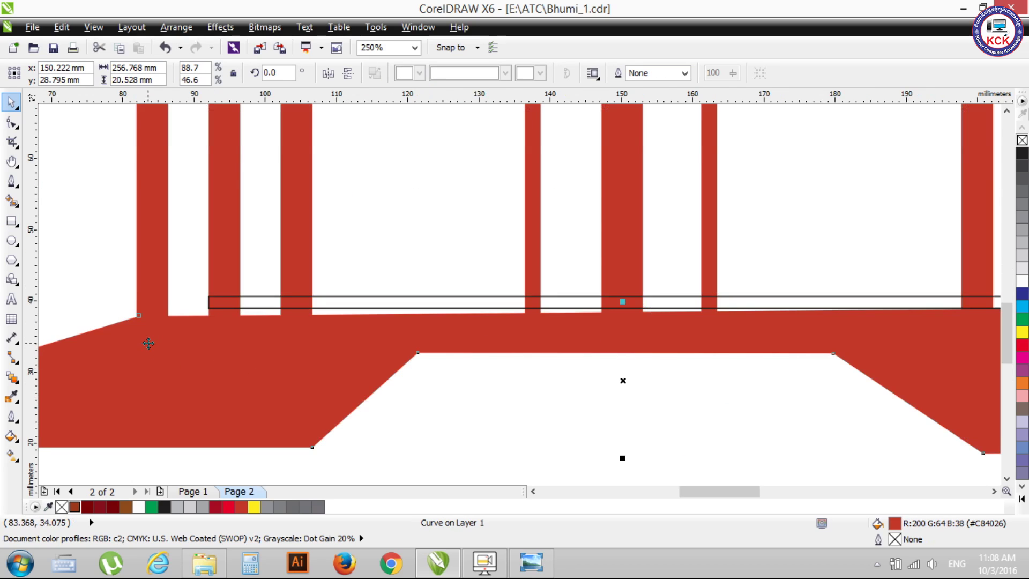
{"action": "scroll", "coordinate": [149, 344], "scroll_direction": "down", "scroll_amount": 2}
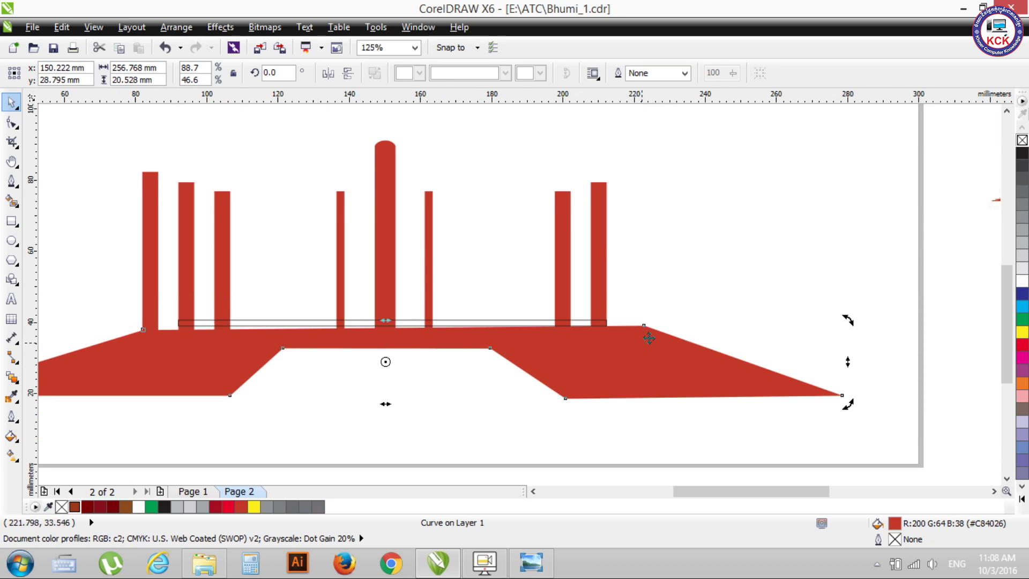
{"action": "left_click", "coordinate": [11, 123]}
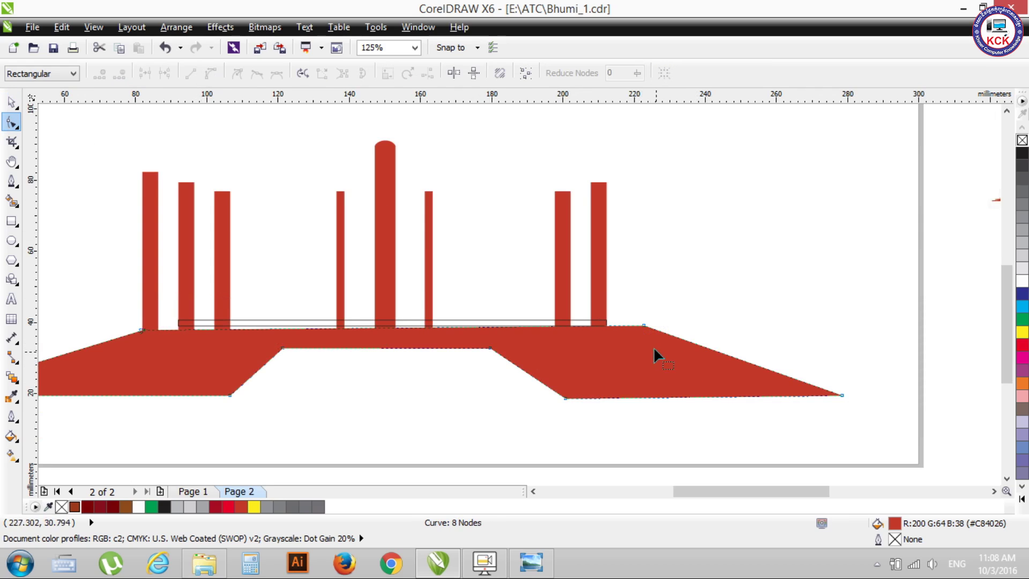
Try moving the base's top-right corner node, undo the edits, and clear the selection
{"action": "left_click", "coordinate": [644, 326]}
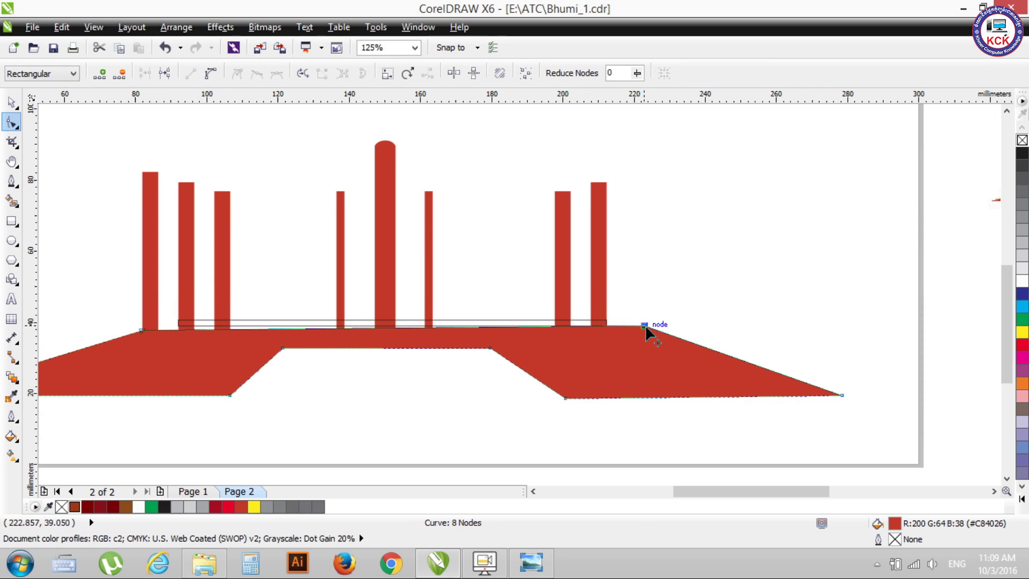
{"action": "left_click_drag", "start_coordinate": [646, 325], "coordinate": [651, 328]}
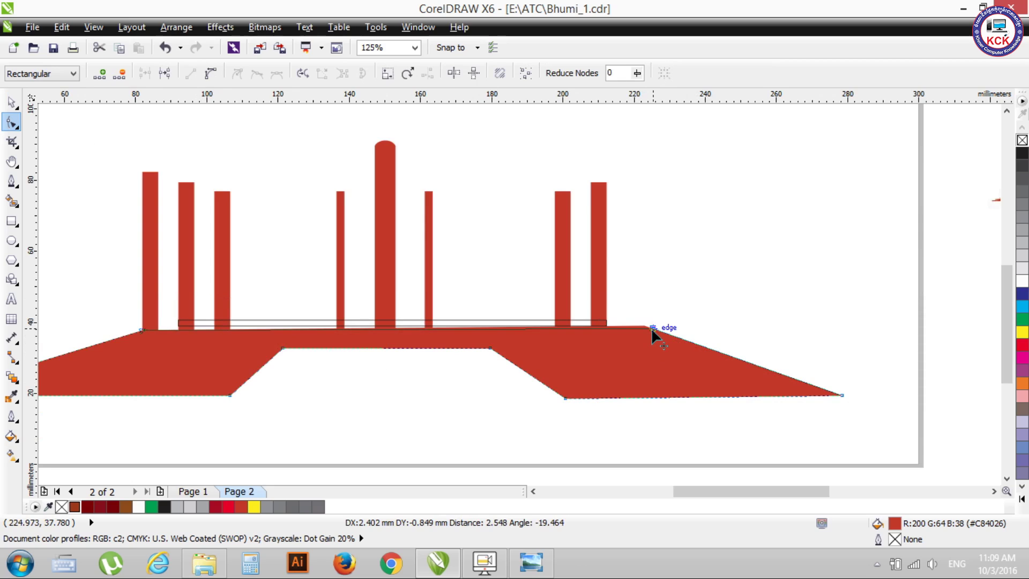
{"action": "left_click_drag", "start_coordinate": [651, 328], "coordinate": [647, 329]}
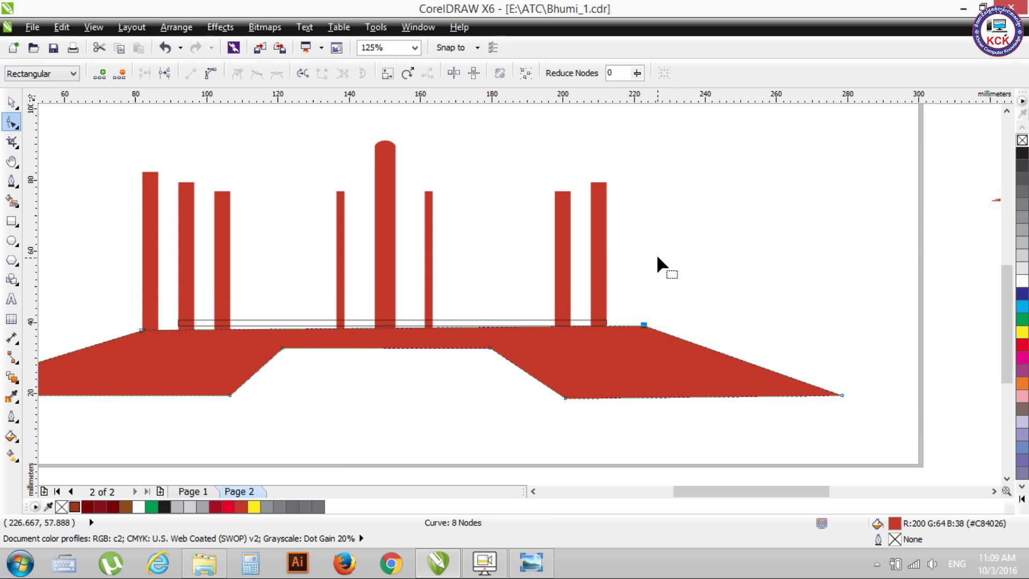
{"action": "key", "text": "ctrl+z"}
{"action": "key", "text": "ctrl+z"}
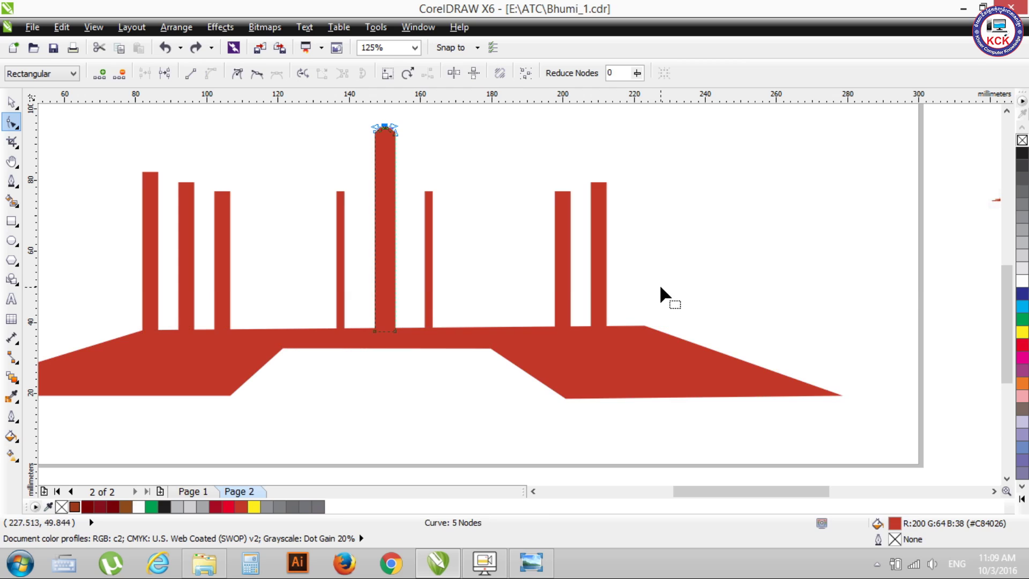
{"action": "scroll", "coordinate": [380, 131], "scroll_direction": "up", "scroll_amount": 1}
{"action": "scroll", "coordinate": [379, 131], "scroll_direction": "up", "scroll_amount": 1}
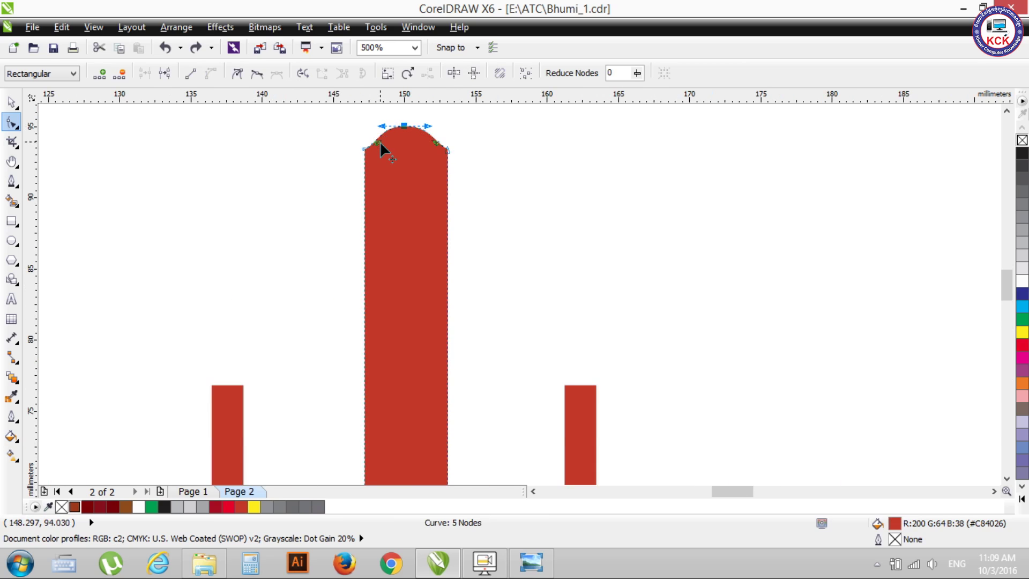
{"action": "left_click", "coordinate": [394, 168]}
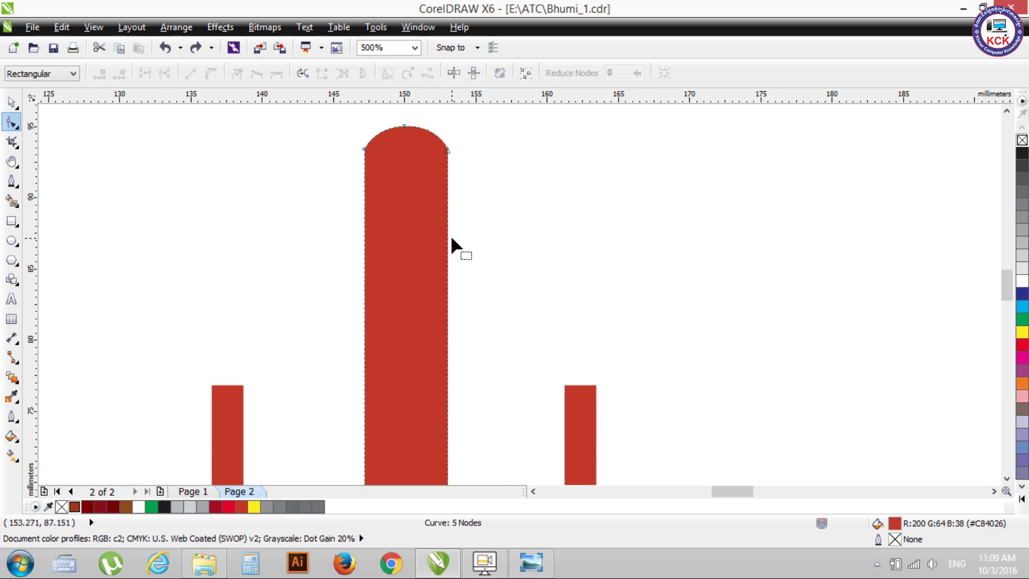
{"action": "scroll", "coordinate": [450, 235], "scroll_direction": "down", "scroll_amount": 2}
{"action": "left_click", "coordinate": [11, 102]}
{"action": "left_click", "coordinate": [179, 297]}
Place a copy of the leftmost tall pillar at the right end of the base
{"action": "left_click", "coordinate": [202, 319]}
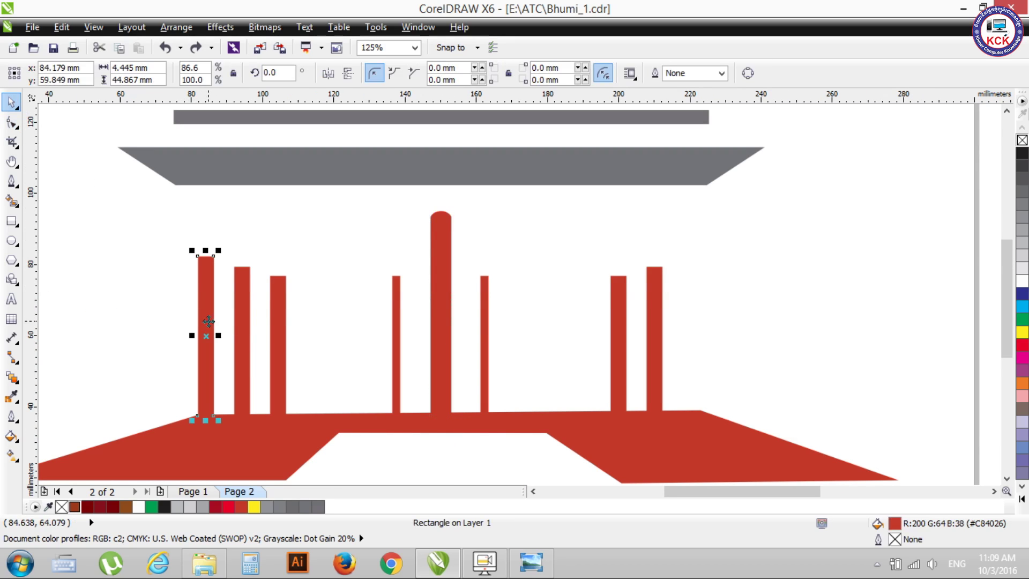
{"action": "left_click_drag", "start_coordinate": [210, 314], "coordinate": [692, 312]}
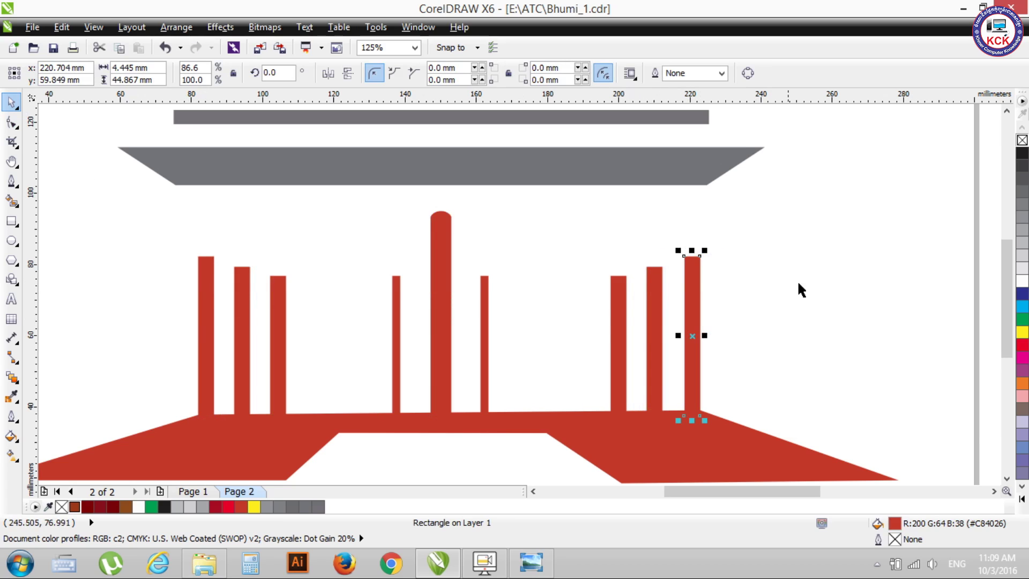
{"action": "left_click", "coordinate": [724, 373]}
Lower the red base's top-right corner node to sit under the new pillar
{"action": "left_click", "coordinate": [692, 442]}
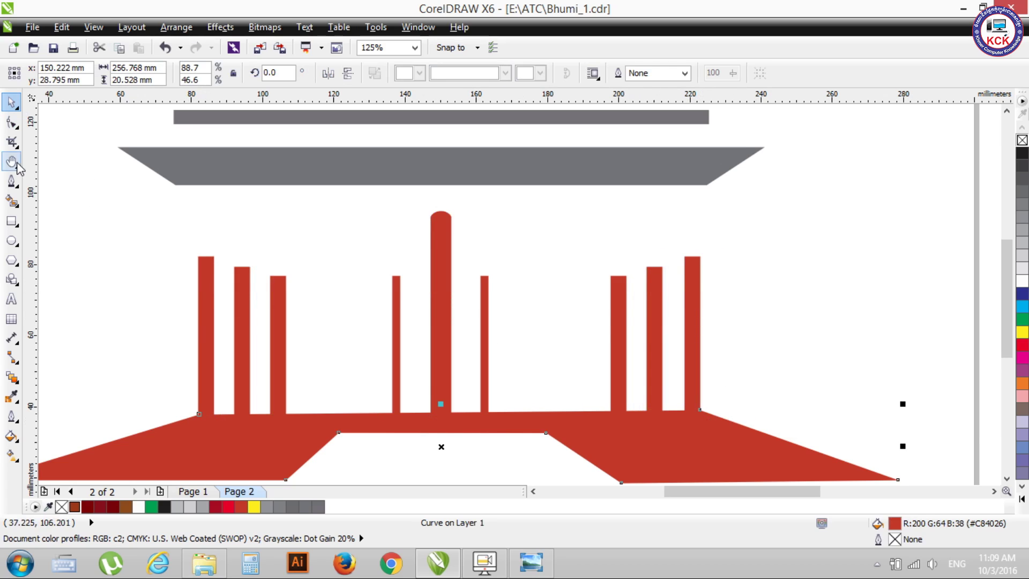
{"action": "left_click", "coordinate": [14, 131]}
{"action": "scroll", "coordinate": [691, 410], "scroll_direction": "up", "scroll_amount": 2}
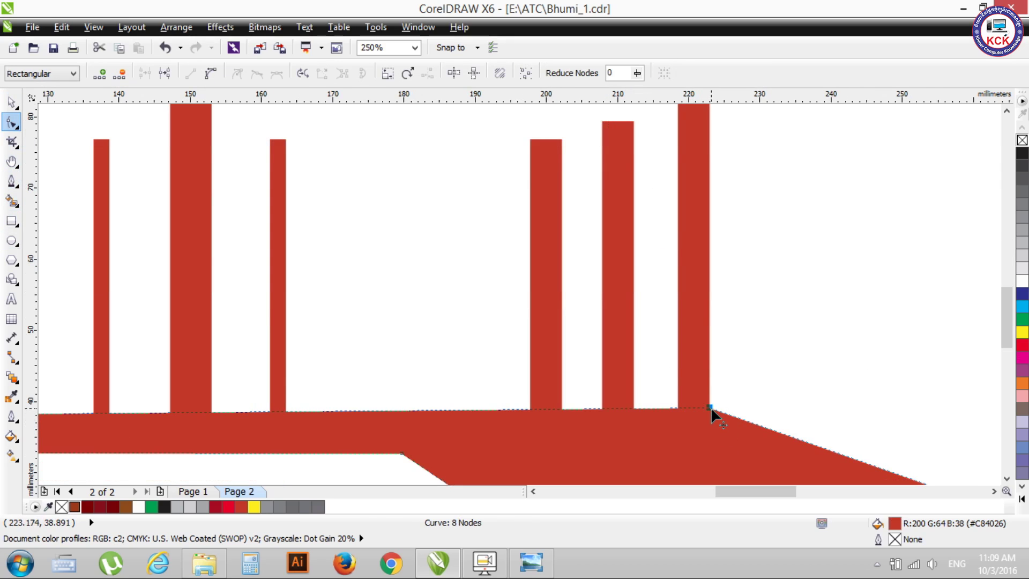
{"action": "left_click_drag", "start_coordinate": [710, 406], "coordinate": [713, 416]}
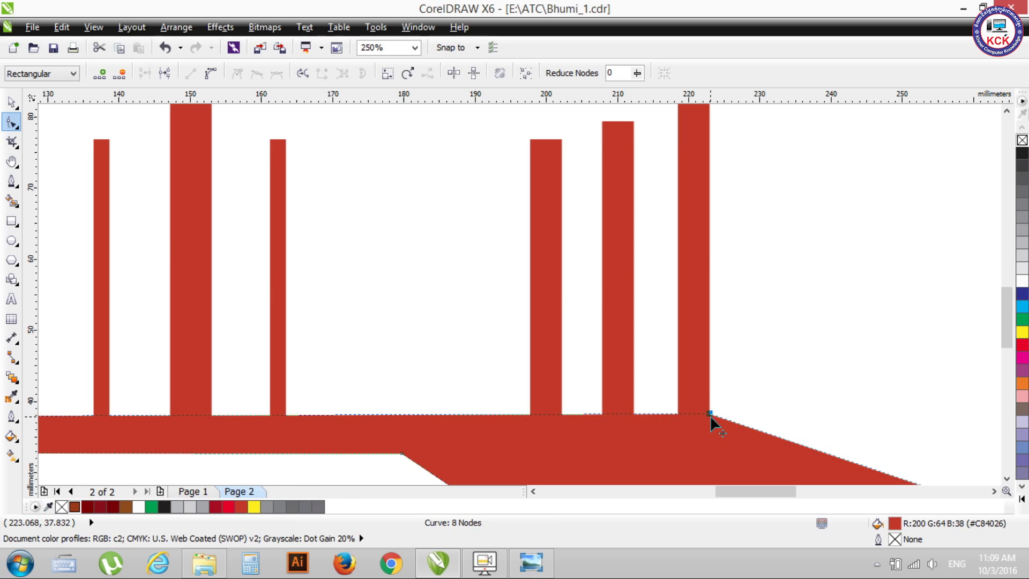
{"action": "scroll", "coordinate": [710, 416], "scroll_direction": "down", "scroll_amount": 2}
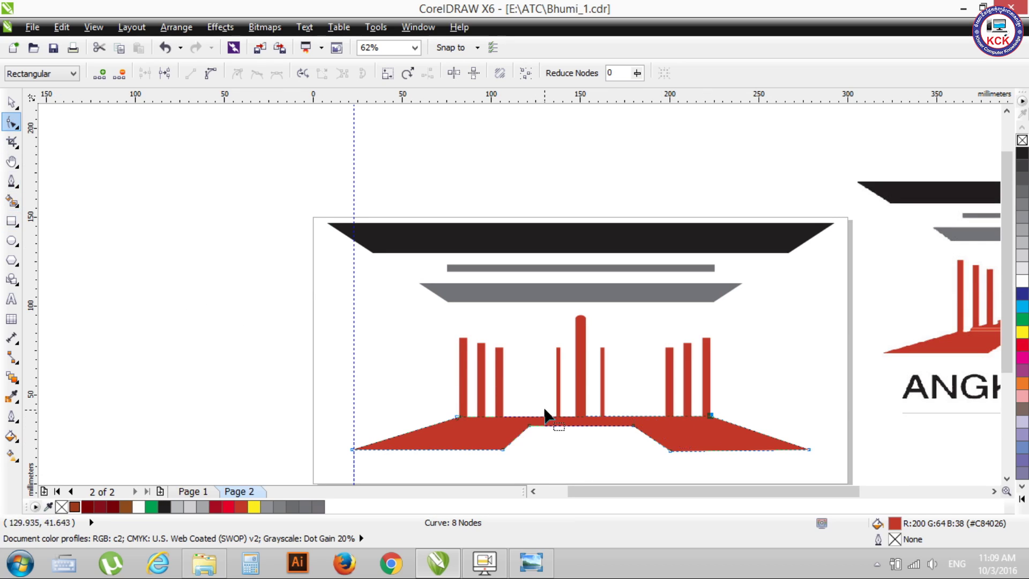
Draw a thin bar across the pillar bottoms with orange fill and white outline
{"action": "left_click", "coordinate": [12, 102]}
{"action": "left_click", "coordinate": [545, 415]}
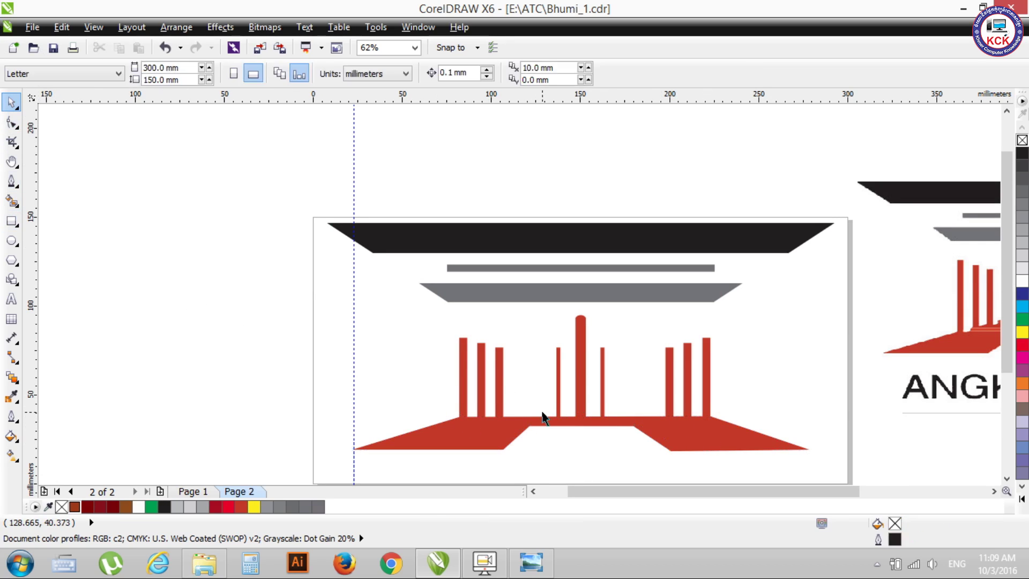
{"action": "left_click", "coordinate": [11, 225]}
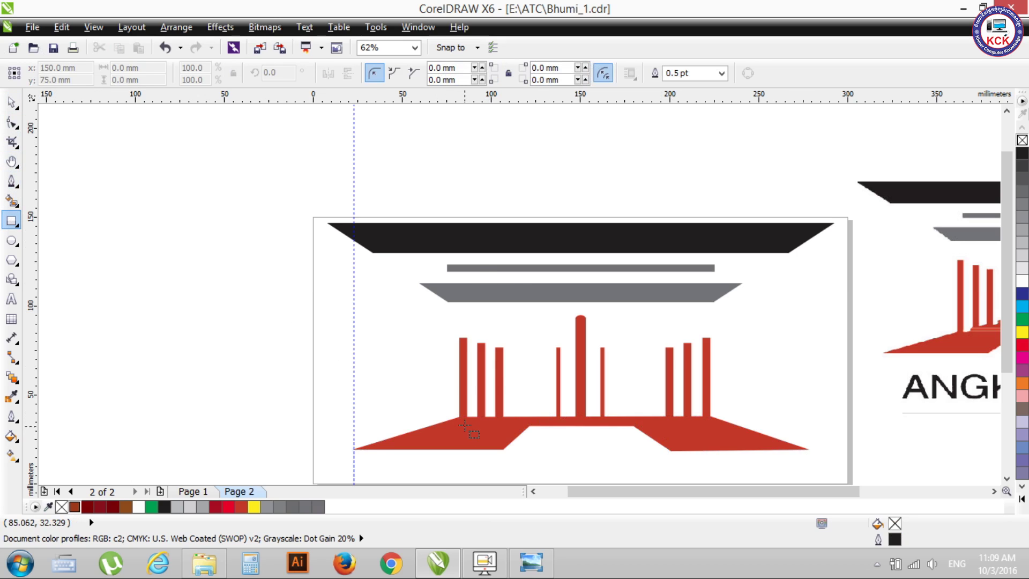
{"action": "scroll", "coordinate": [466, 421], "scroll_direction": "up", "scroll_amount": 1}
{"action": "left_click_drag", "start_coordinate": [490, 399], "coordinate": [957, 410]}
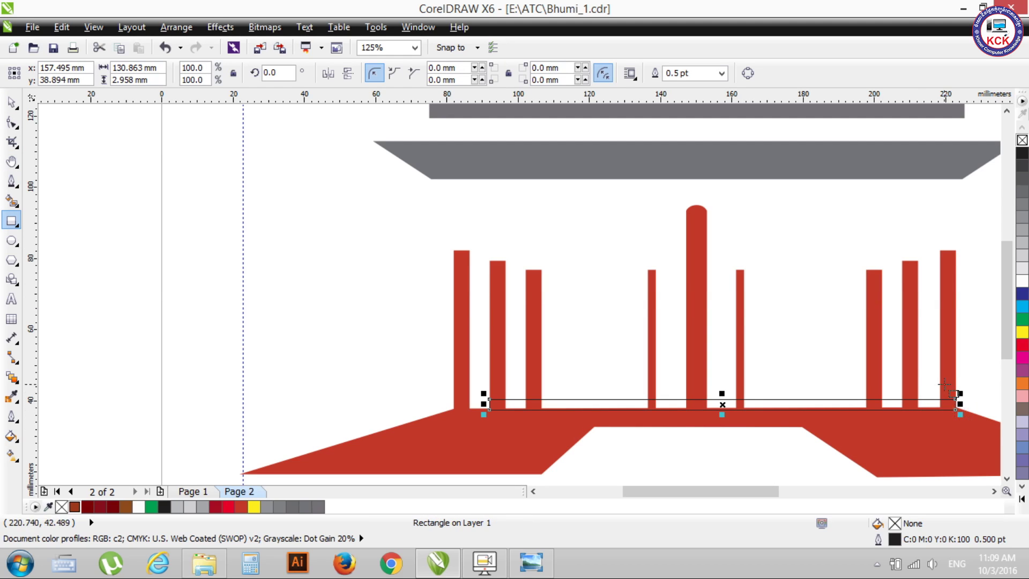
{"action": "left_click", "coordinate": [1024, 384]}
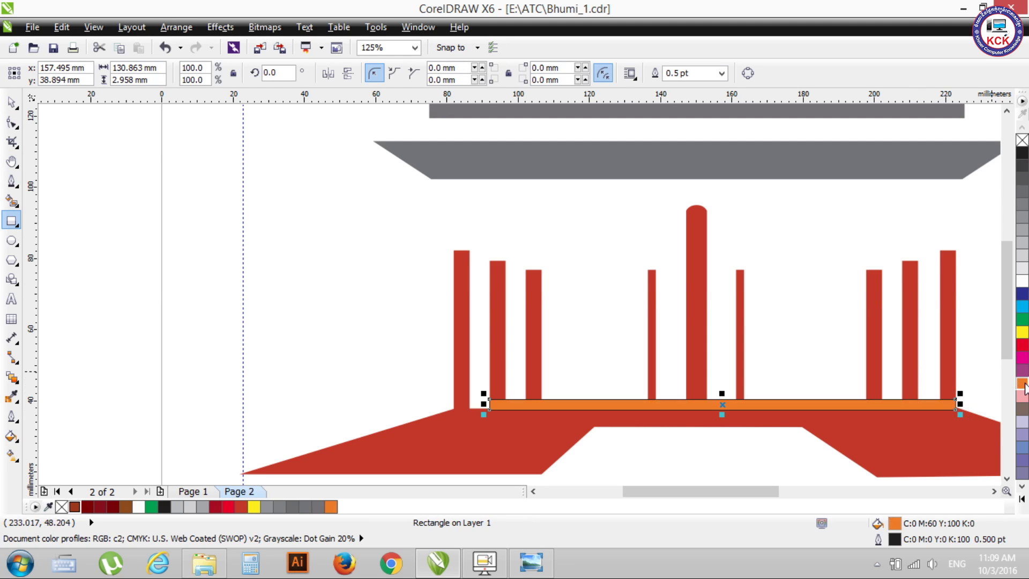
{"action": "right_click", "coordinate": [1022, 280]}
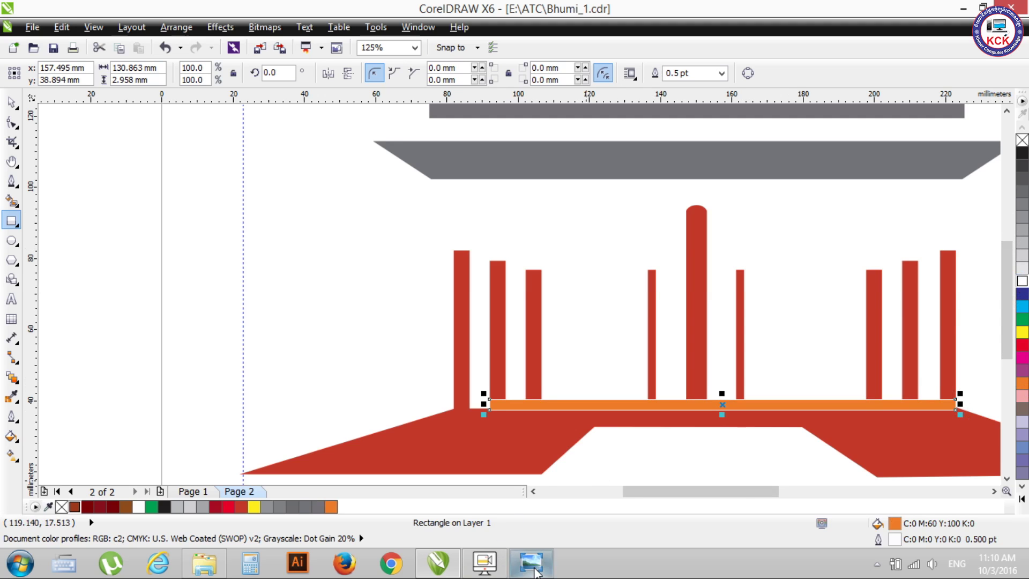
Compare with the reference logo and give the orange bar a light peach outline
{"action": "left_click", "coordinate": [536, 571]}
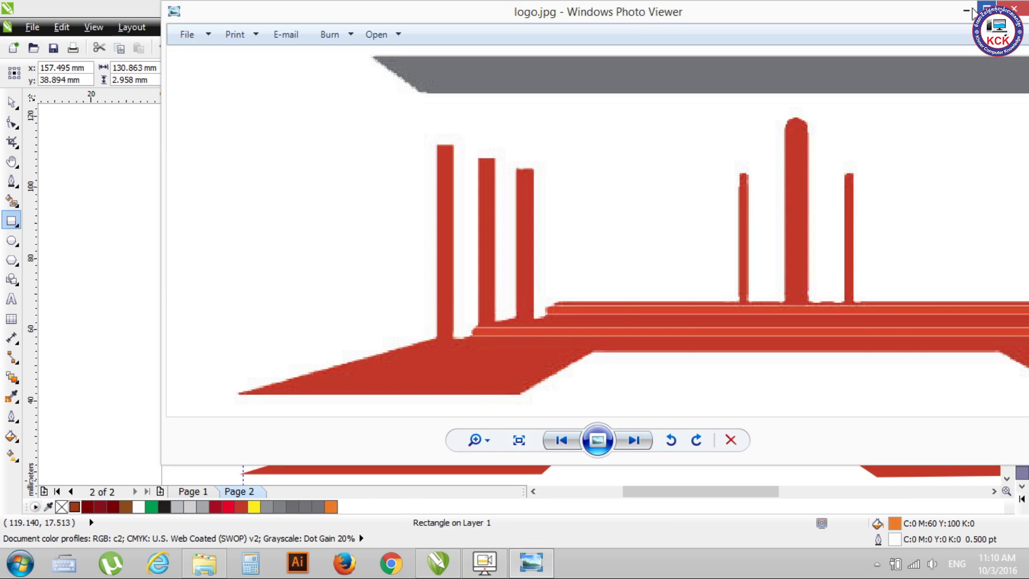
{"action": "left_click", "coordinate": [966, 11]}
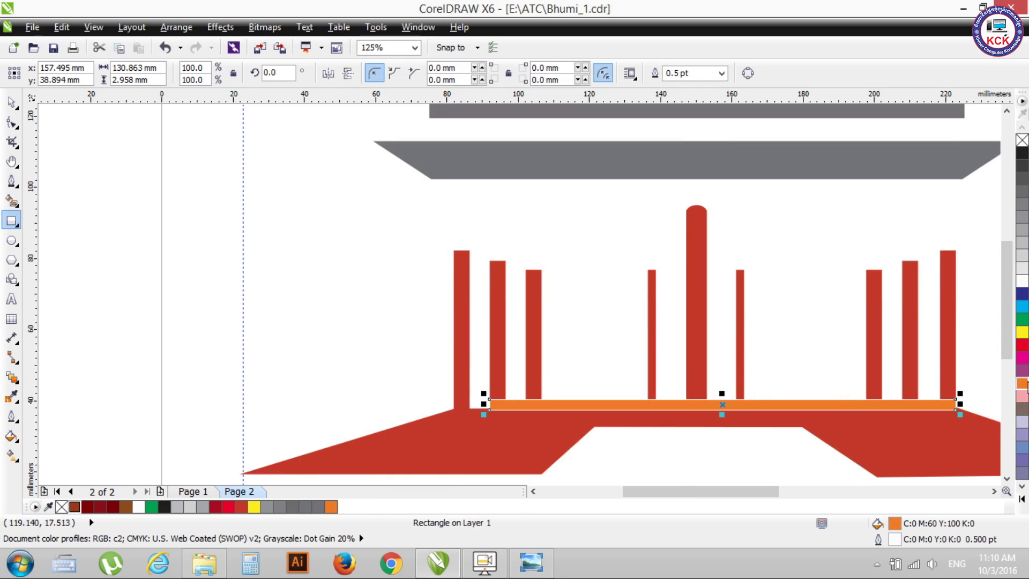
{"action": "left_click", "coordinate": [1024, 384]}
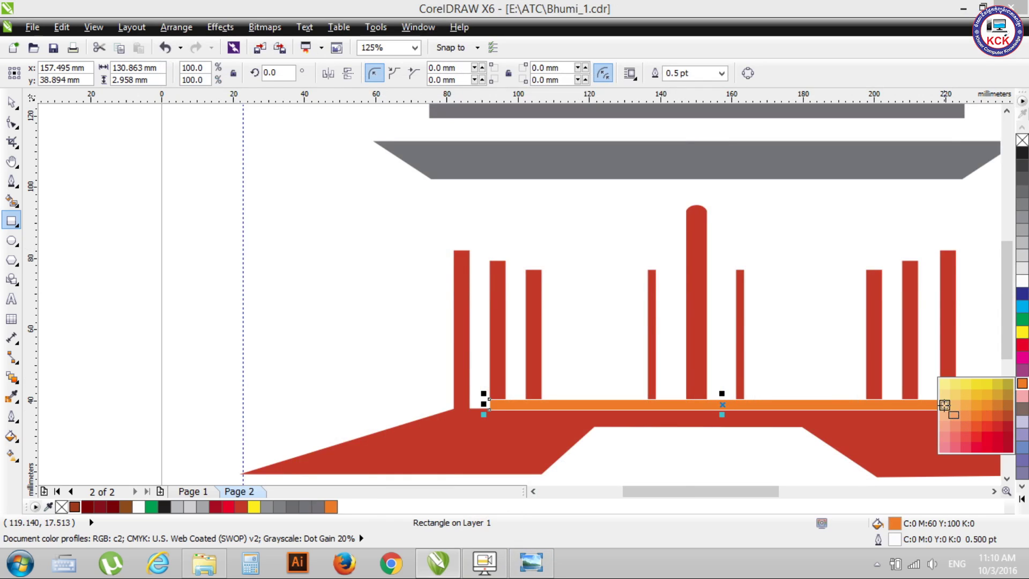
{"action": "right_click", "coordinate": [945, 409]}
Halve the orange bar's thickness and check it against the reference logo again
{"action": "left_click", "coordinate": [11, 102]}
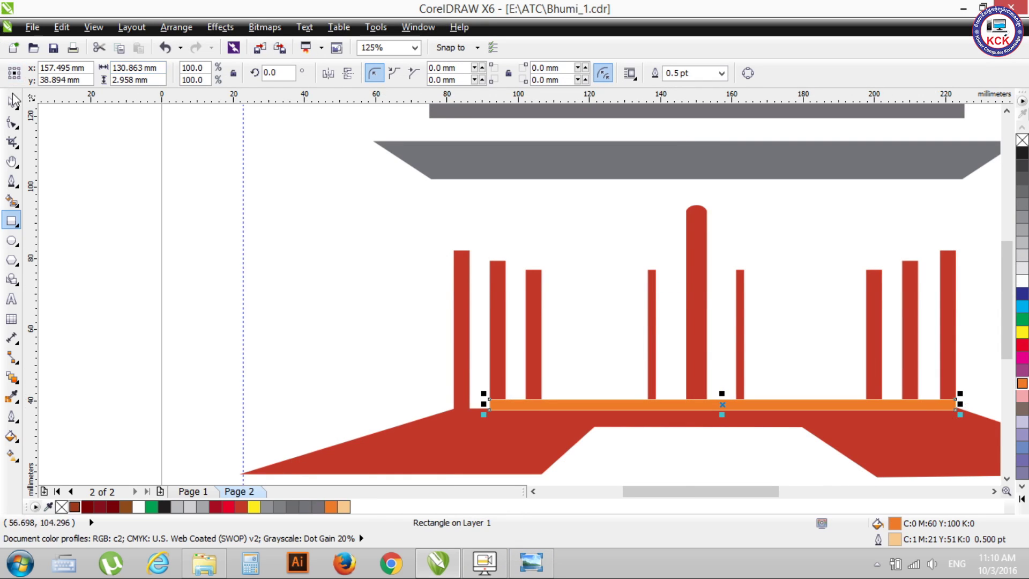
{"action": "left_click_drag", "start_coordinate": [774, 498], "coordinate": [812, 497]}
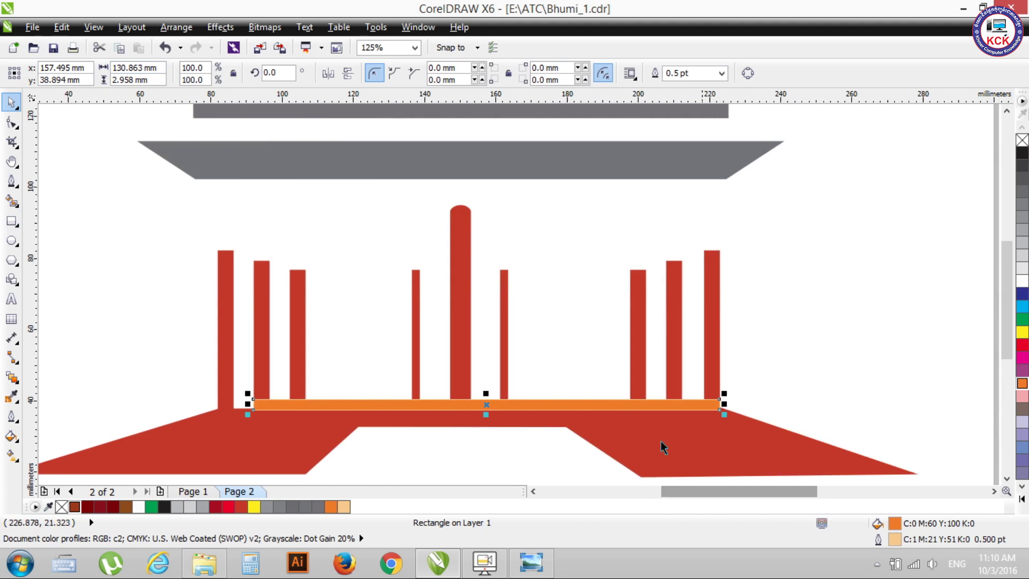
{"action": "scroll", "coordinate": [485, 405], "scroll_direction": "up", "scroll_amount": 3}
{"action": "left_click_drag", "start_coordinate": [501, 382], "coordinate": [500, 392]}
{"action": "scroll", "coordinate": [517, 377], "scroll_direction": "down", "scroll_amount": 3}
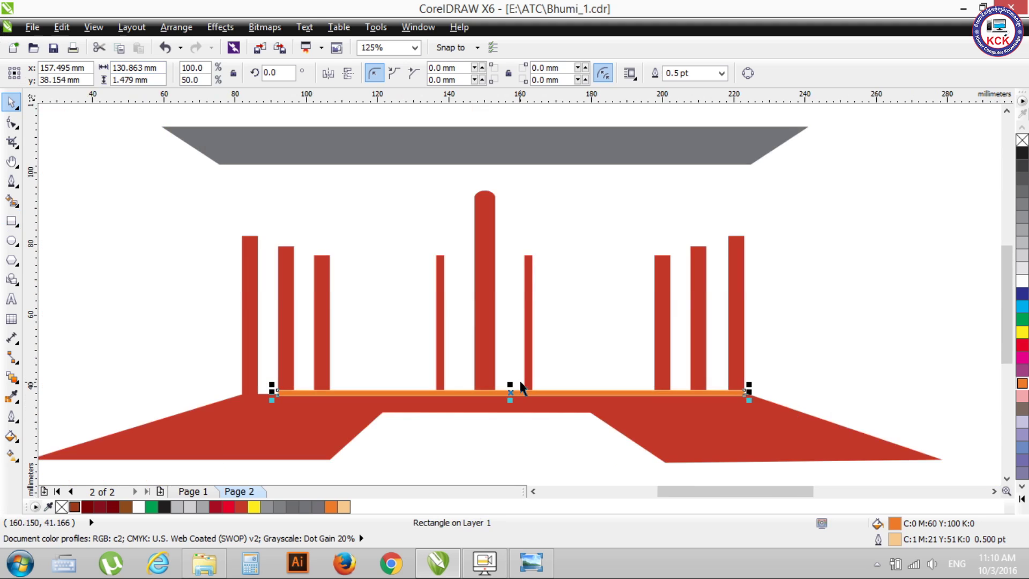
{"action": "left_click", "coordinate": [531, 563]}
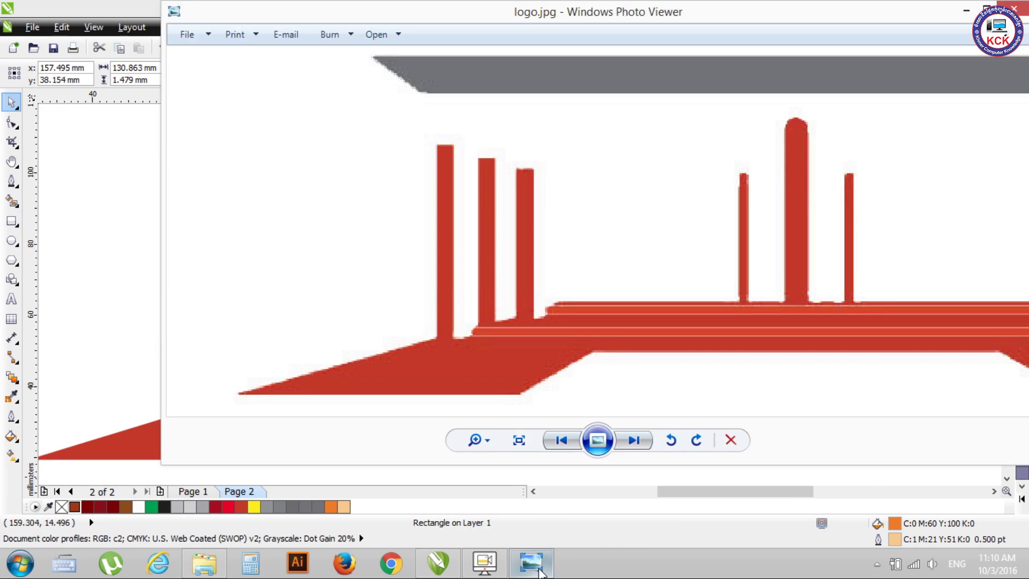
{"action": "left_click", "coordinate": [539, 572]}
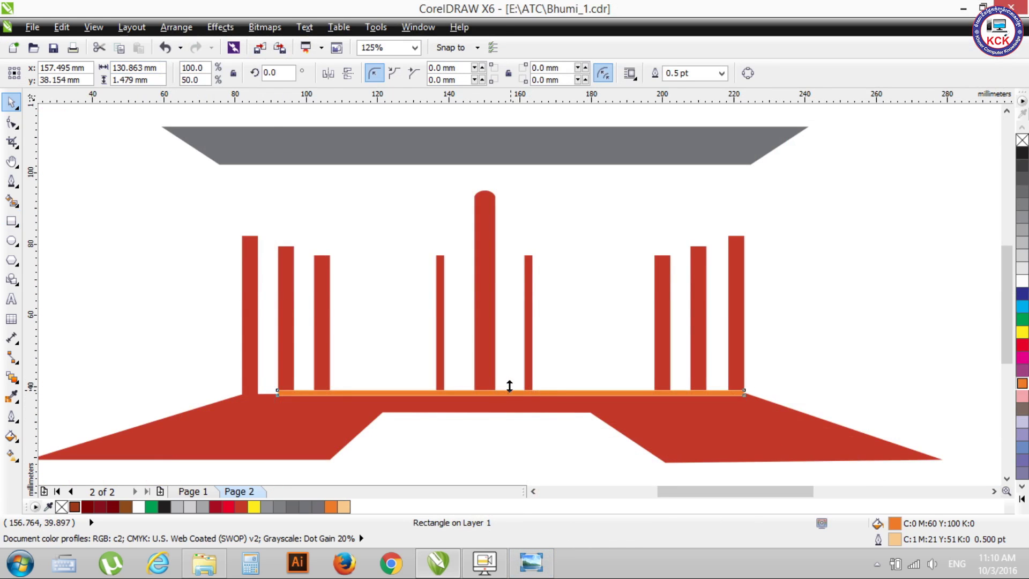
Thicken the orange step to about 3.7 mm and trim its right end to roughly 92% width
{"action": "left_click_drag", "start_coordinate": [512, 382], "coordinate": [510, 403]}
{"action": "scroll", "coordinate": [512, 377], "scroll_direction": "up", "scroll_amount": 3}
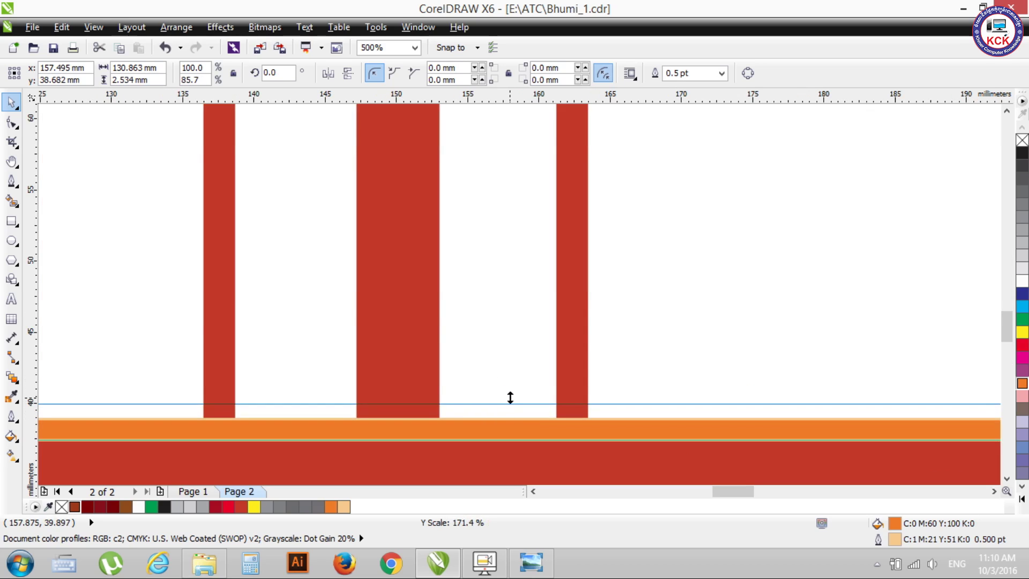
{"action": "scroll", "coordinate": [510, 403], "scroll_direction": "down", "scroll_amount": 3}
{"action": "scroll", "coordinate": [508, 399], "scroll_direction": "down", "scroll_amount": 2}
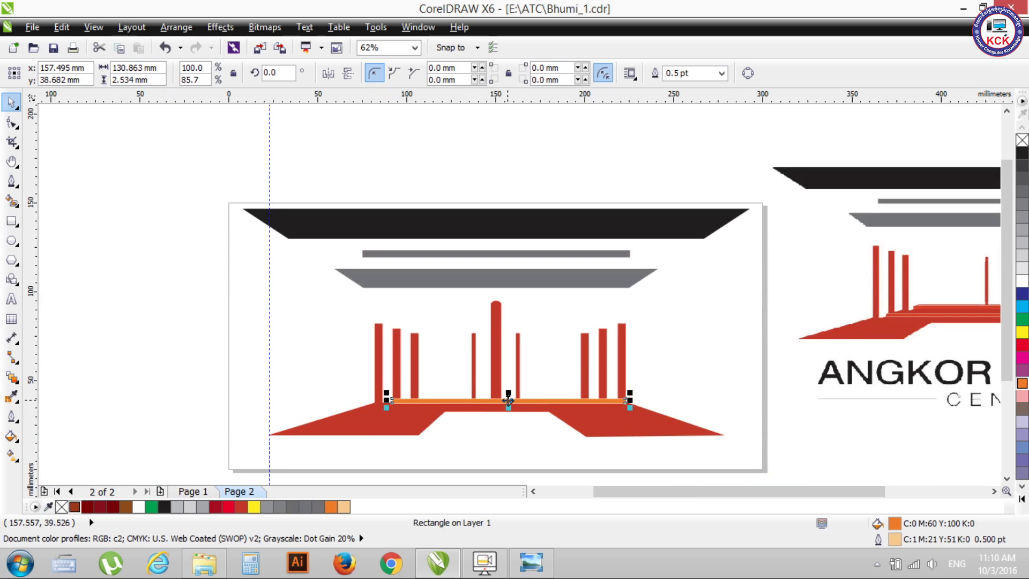
{"action": "scroll", "coordinate": [508, 400], "scroll_direction": "up", "scroll_amount": 3}
{"action": "left_click_drag", "start_coordinate": [512, 395], "coordinate": [513, 384]}
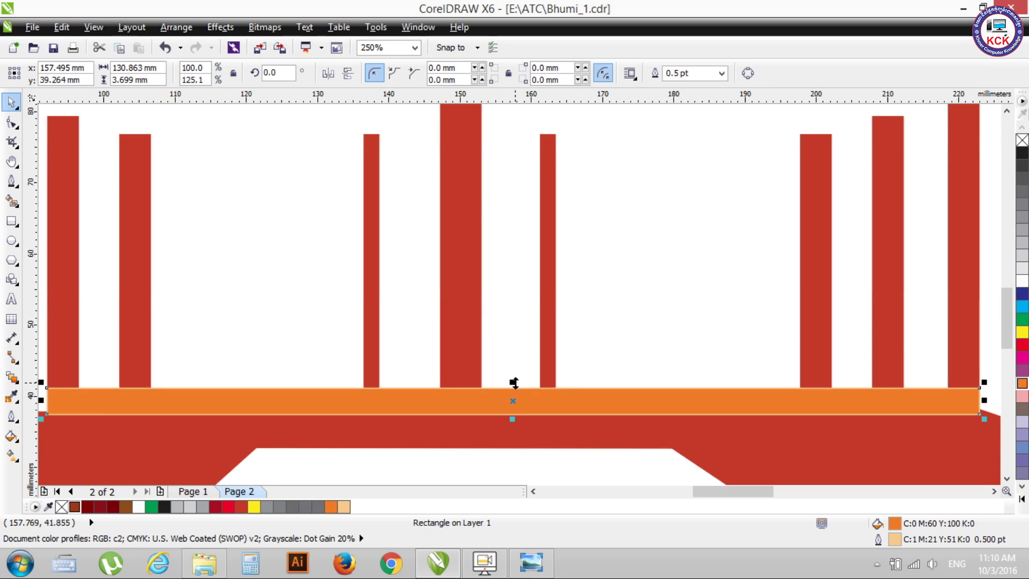
{"action": "scroll", "coordinate": [511, 394], "scroll_direction": "down", "scroll_amount": 2}
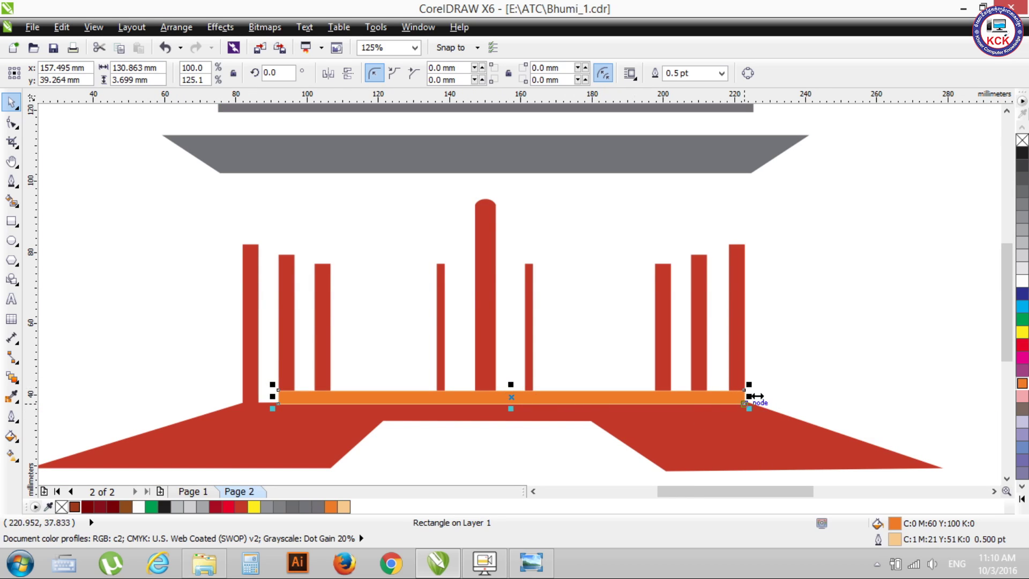
{"action": "left_click_drag", "start_coordinate": [748, 396], "coordinate": [716, 393]}
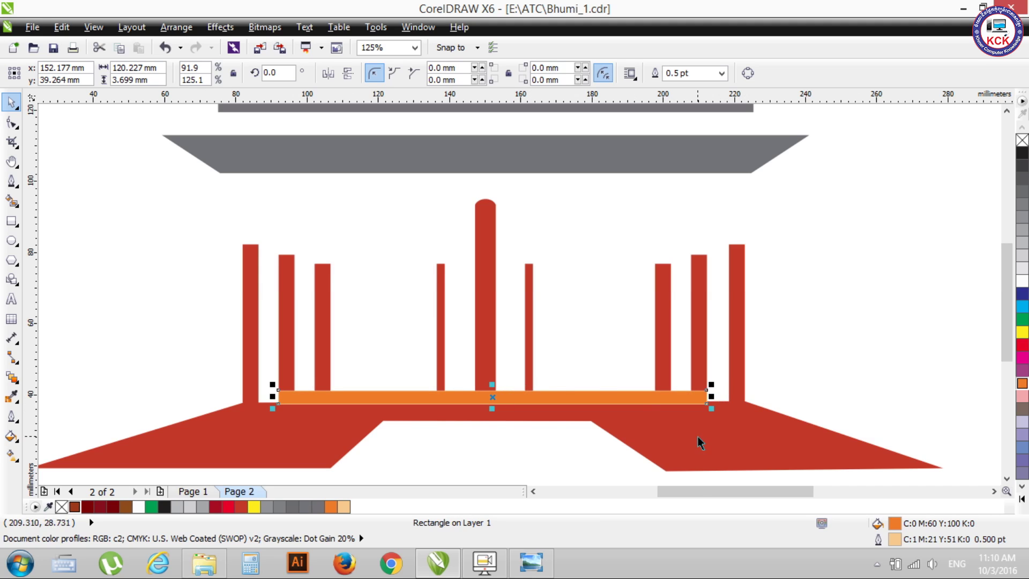
Shorten the orange bar to end at the inner right pillar and nudge the three right pillars left
{"action": "left_click_drag", "start_coordinate": [711, 397], "coordinate": [696, 397]}
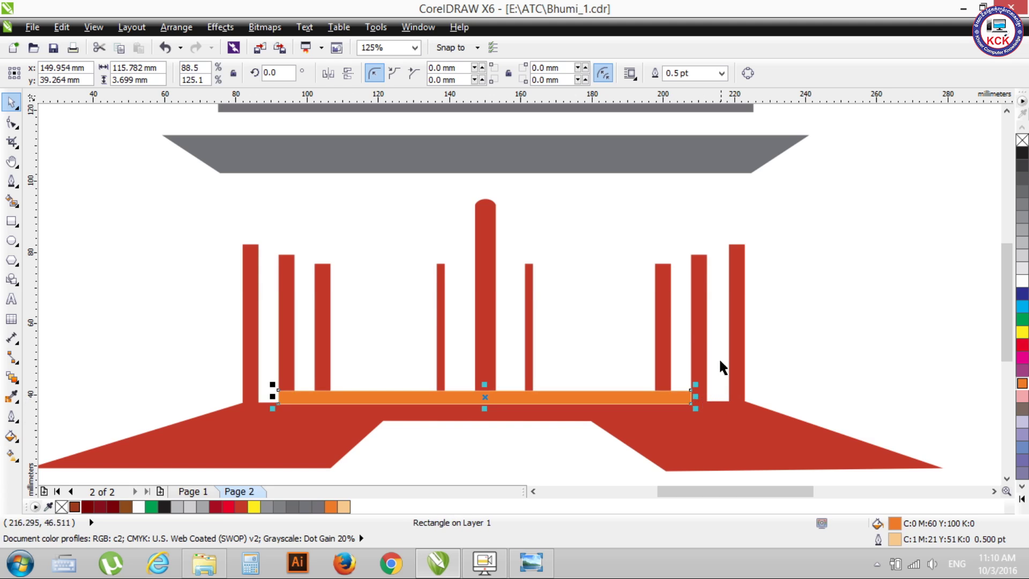
{"action": "left_click_drag", "start_coordinate": [619, 247], "coordinate": [765, 329]}
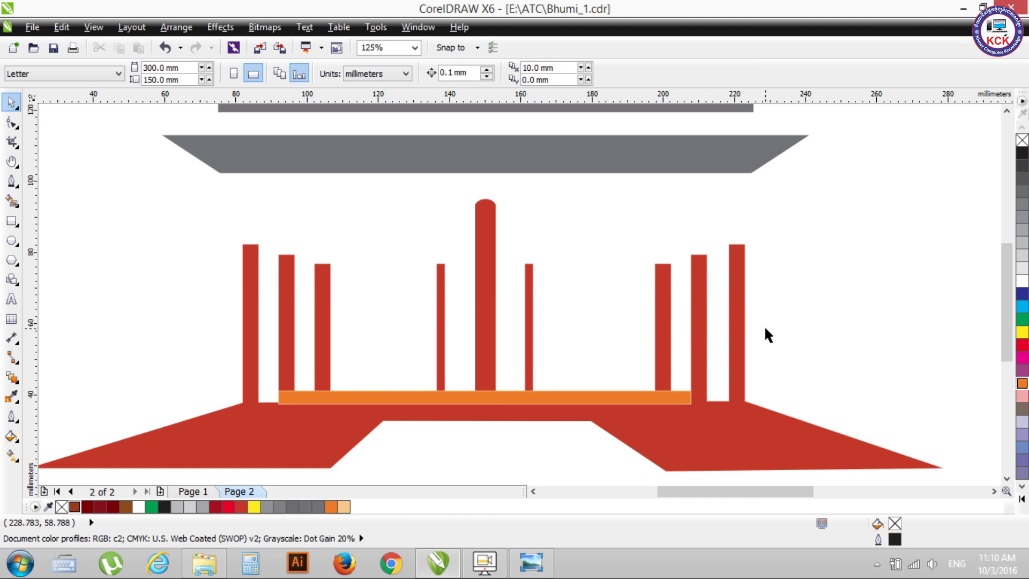
{"action": "left_click_drag", "start_coordinate": [644, 232], "coordinate": [773, 305]}
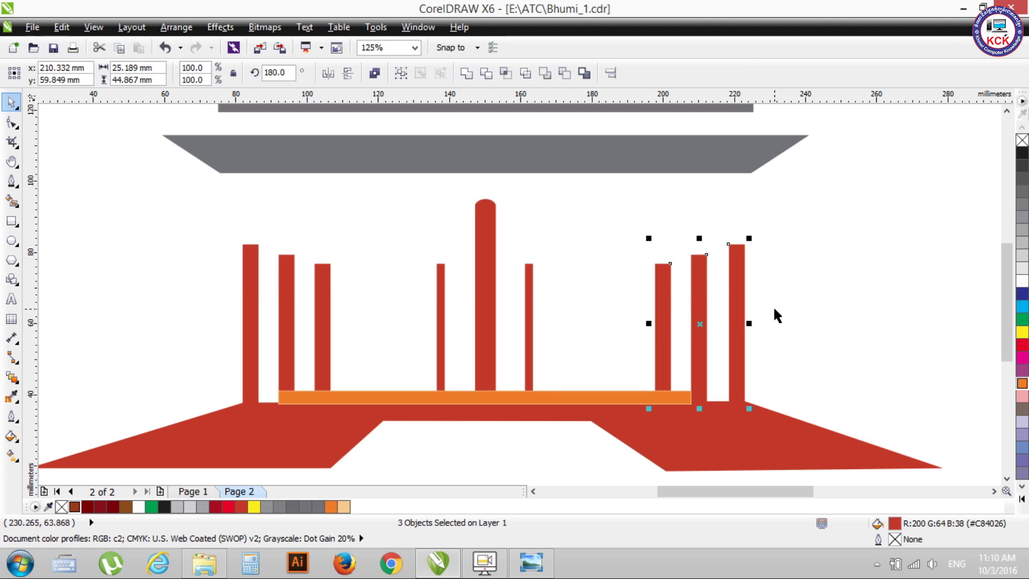
{"action": "key", "text": "Left"}
{"action": "key", "text": "Left"}
{"action": "key", "text": "Left"}
{"action": "key", "text": "Left"}
{"action": "key", "text": "Left"}
{"action": "key", "text": "Left"}
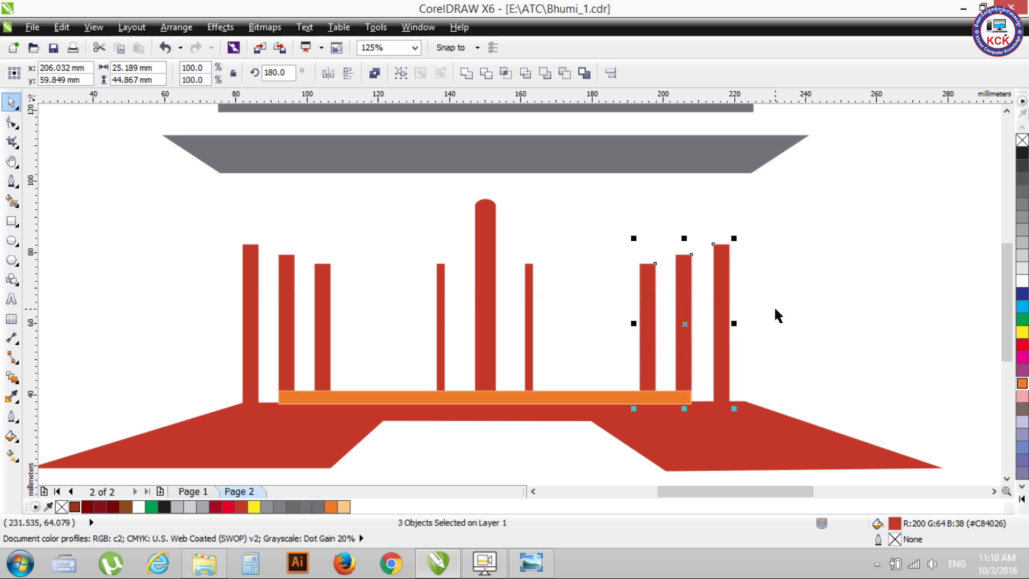
{"action": "left_click", "coordinate": [754, 444]}
Move the red base's upper-right node to the rightmost pillar and its lower-left node slightly left
{"action": "left_click", "coordinate": [11, 123]}
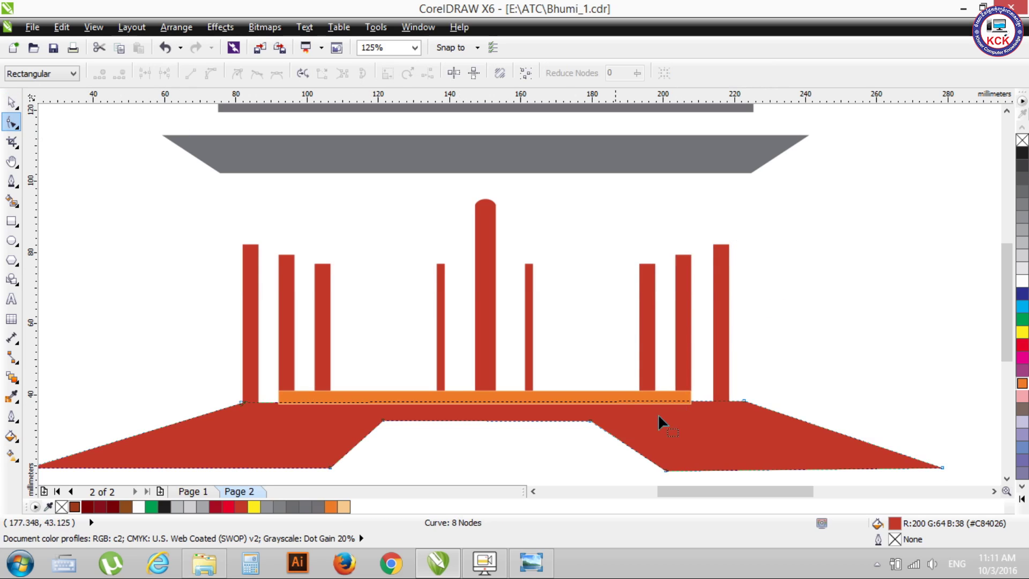
{"action": "left_click_drag", "start_coordinate": [749, 402], "coordinate": [733, 401]}
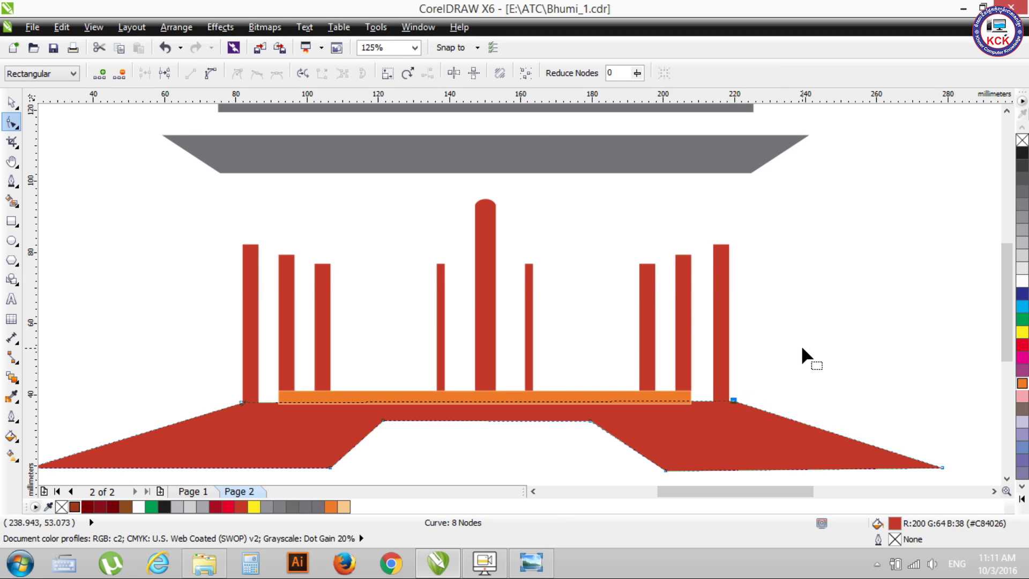
{"action": "scroll", "coordinate": [719, 406], "scroll_direction": "up", "scroll_amount": 2}
{"action": "scroll", "coordinate": [738, 410], "scroll_direction": "up", "scroll_amount": 2}
{"action": "left_click_drag", "start_coordinate": [724, 369], "coordinate": [711, 369]}
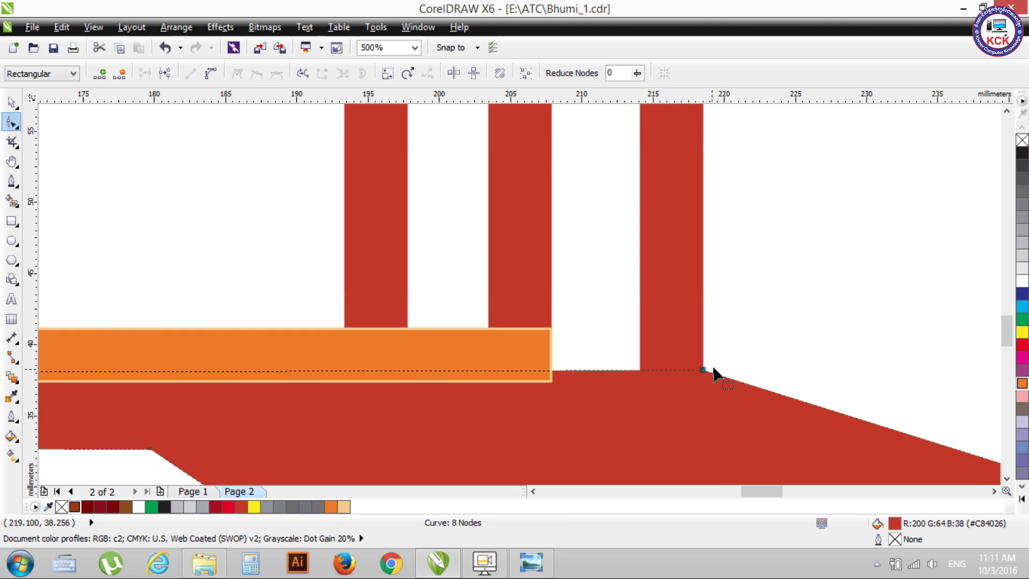
{"action": "scroll", "coordinate": [713, 374], "scroll_direction": "down", "scroll_amount": 3}
{"action": "scroll", "coordinate": [891, 316], "scroll_direction": "down", "scroll_amount": 2}
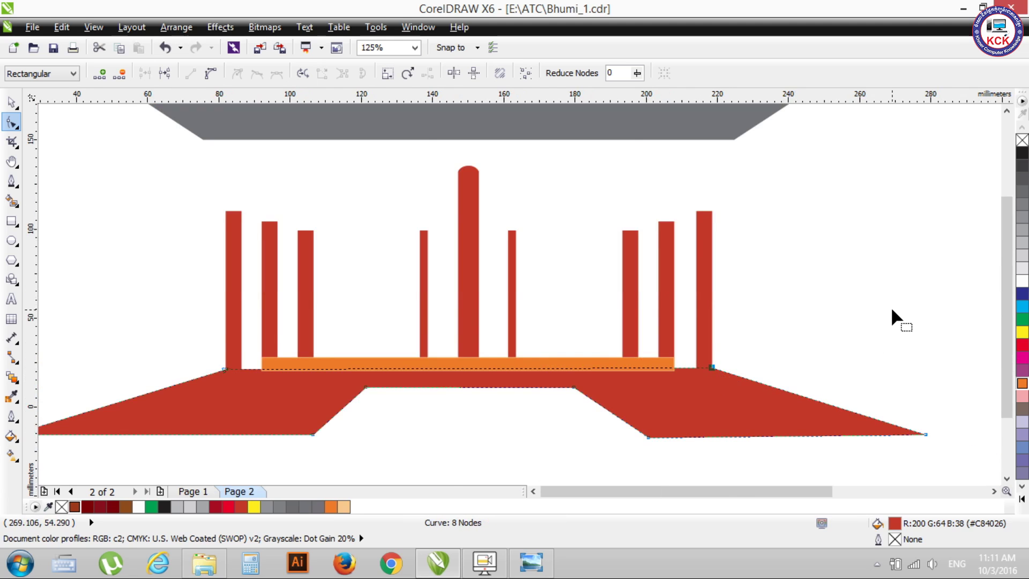
{"action": "scroll", "coordinate": [892, 316], "scroll_direction": "up", "scroll_amount": 1}
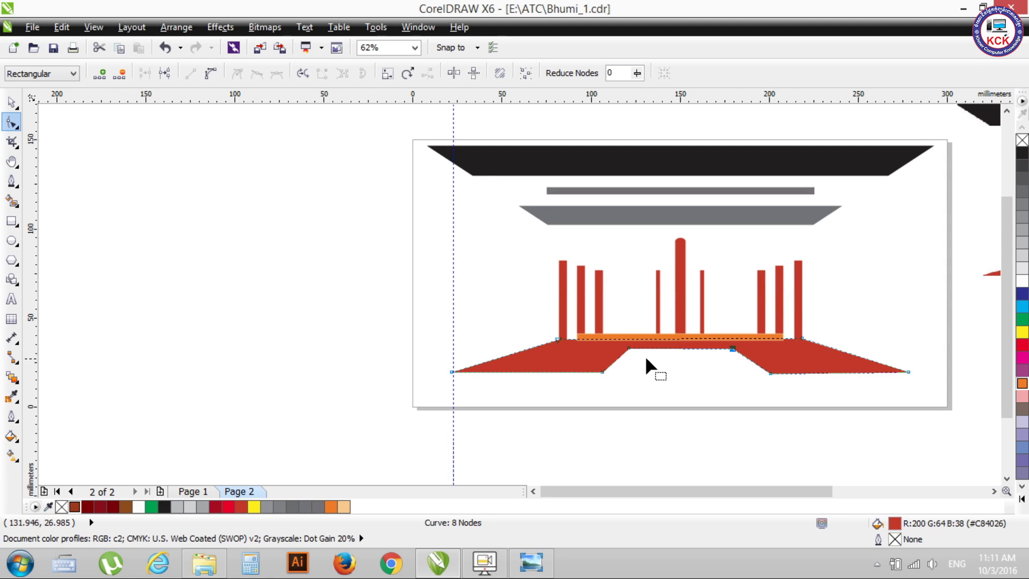
{"action": "left_click", "coordinate": [603, 371]}
{"action": "left_click_drag", "start_coordinate": [603, 373], "coordinate": [598, 372]}
{"action": "scroll", "coordinate": [734, 354], "scroll_direction": "down", "scroll_amount": 2}
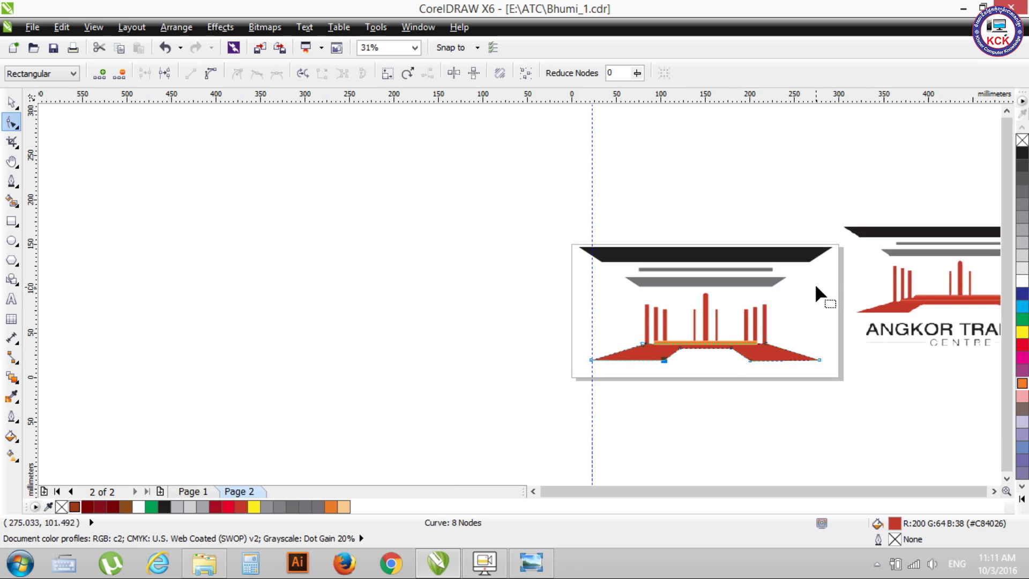
Compare the redrawn pillars, base and crossbar against the reference logo.jpg image
{"action": "left_click", "coordinate": [995, 491]}
{"action": "scroll", "coordinate": [527, 339], "scroll_direction": "up", "scroll_amount": 2}
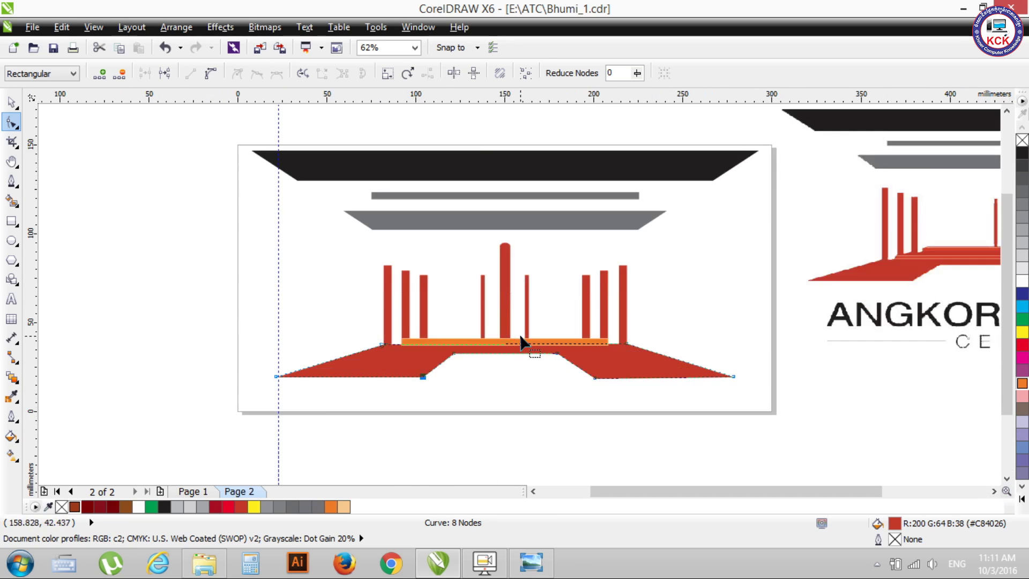
{"action": "scroll", "coordinate": [524, 345], "scroll_direction": "up", "scroll_amount": 2}
{"action": "left_click", "coordinate": [418, 350]}
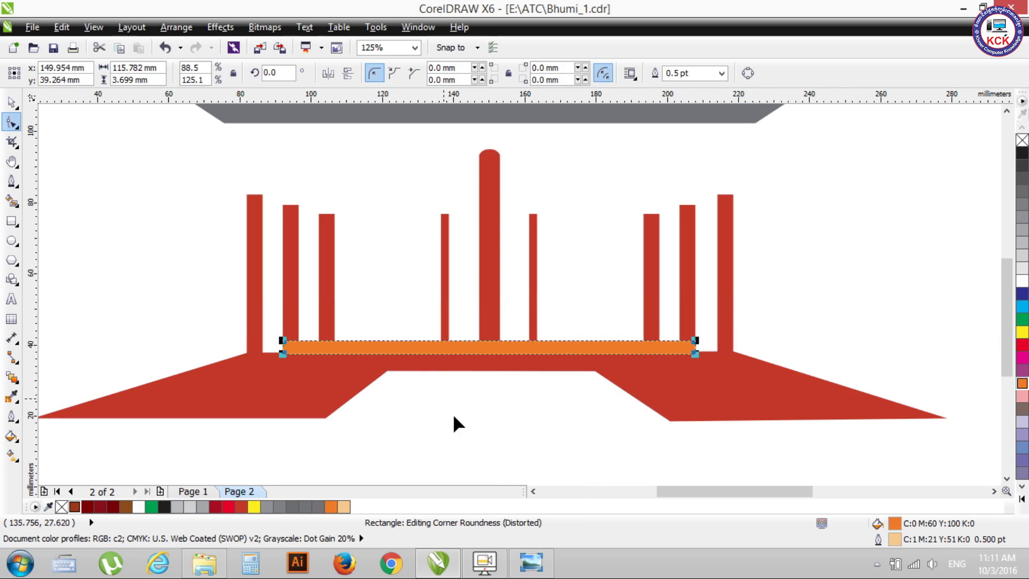
{"action": "left_click", "coordinate": [531, 563]}
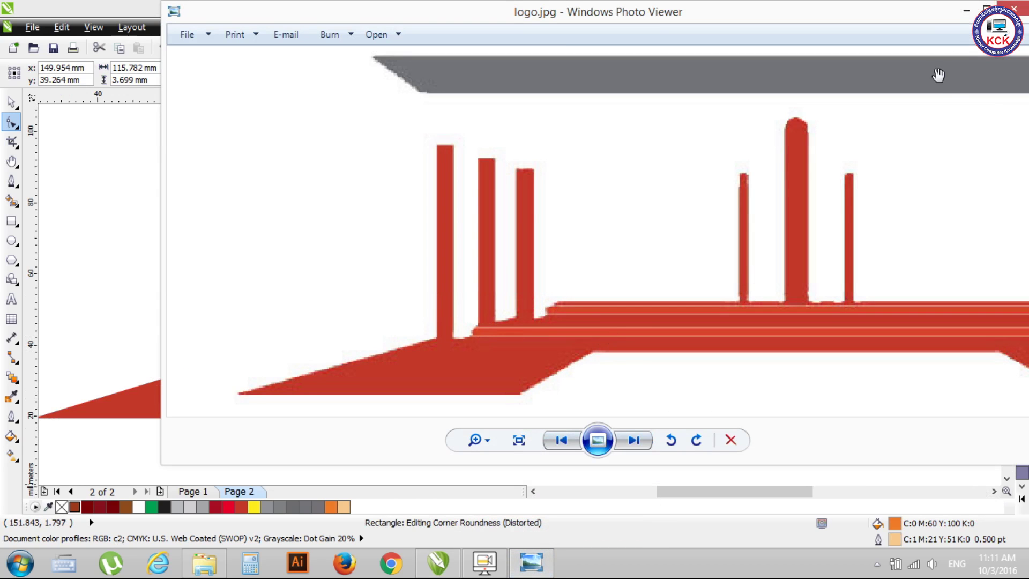
{"action": "left_click", "coordinate": [966, 11]}
{"action": "scroll", "coordinate": [648, 338], "scroll_direction": "down", "scroll_amount": 2}
{"action": "scroll", "coordinate": [750, 354], "scroll_direction": "down", "scroll_amount": 2}
{"action": "scroll", "coordinate": [906, 319], "scroll_direction": "up", "scroll_amount": 2}
{"action": "left_click", "coordinate": [861, 329]}
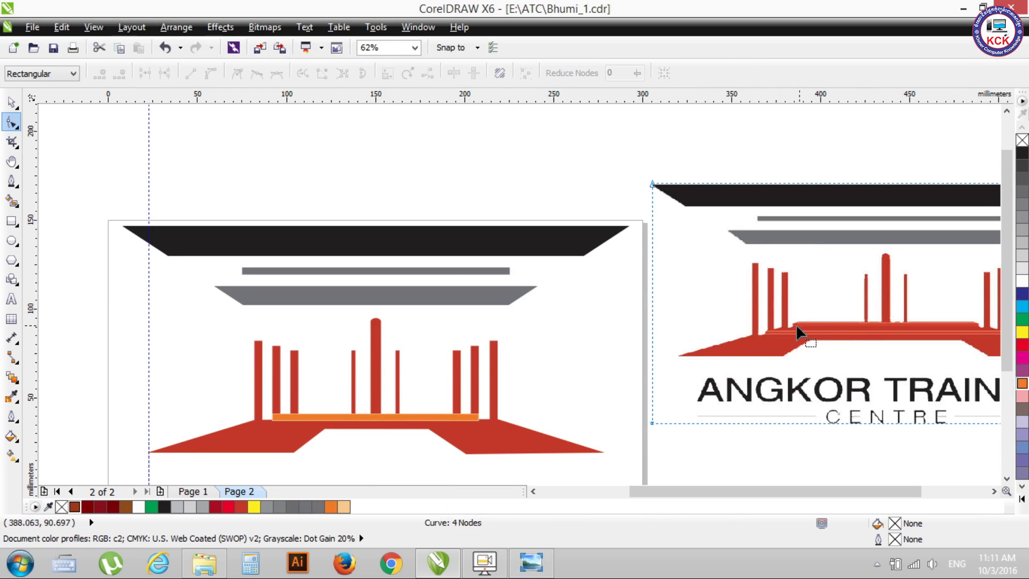
Fill the orange bar with the reference logo's red (#DC5934) using the Color Eyedropper
{"action": "left_click", "coordinate": [13, 397]}
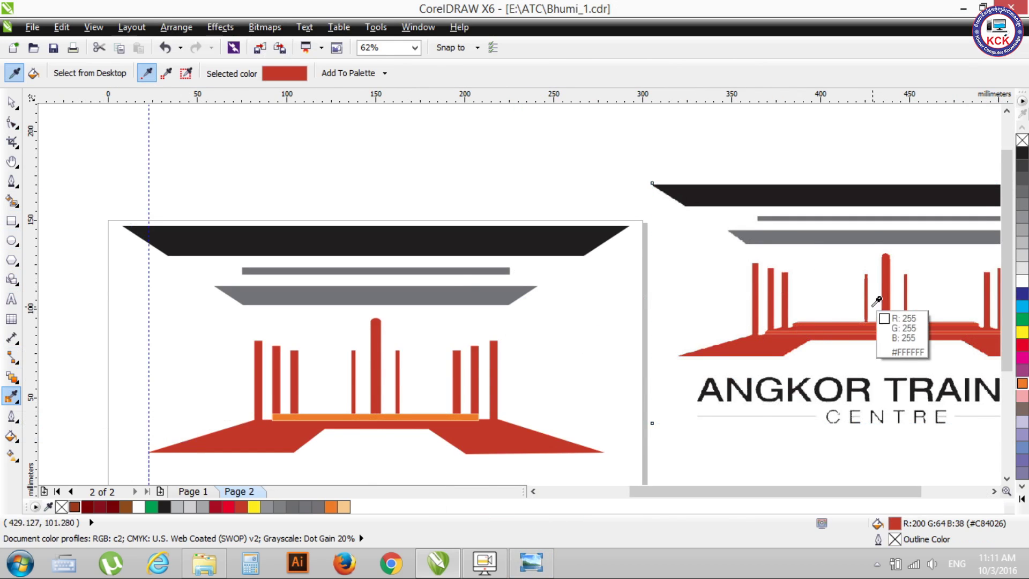
{"action": "left_click", "coordinate": [832, 325]}
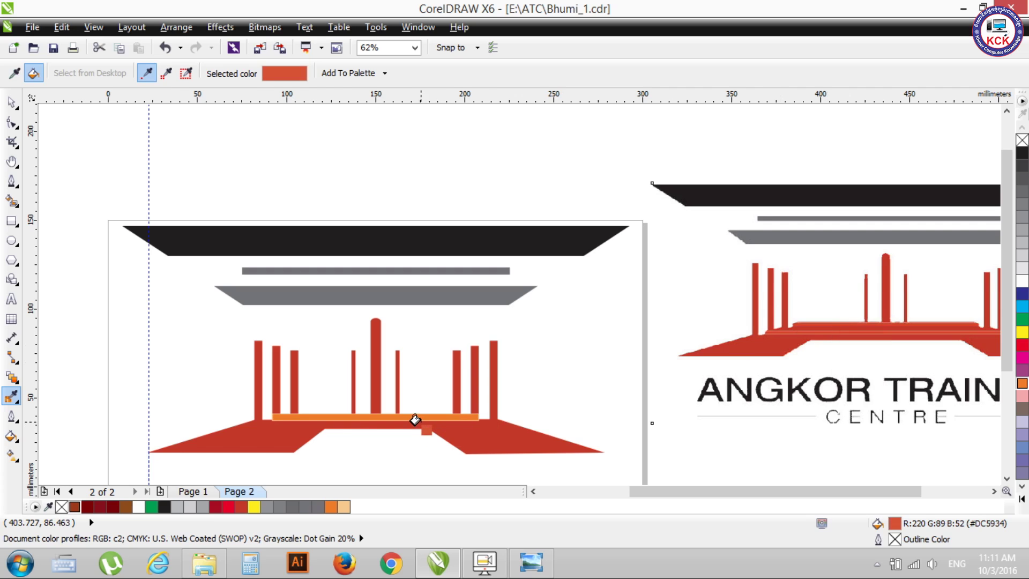
{"action": "left_click", "coordinate": [413, 415]}
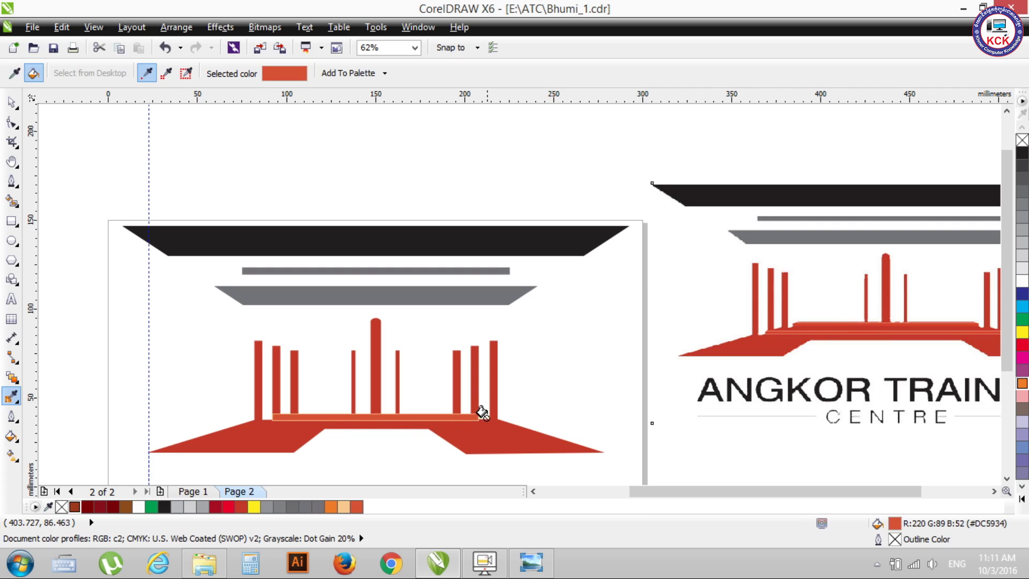
{"action": "scroll", "coordinate": [396, 429], "scroll_direction": "up", "scroll_amount": 1}
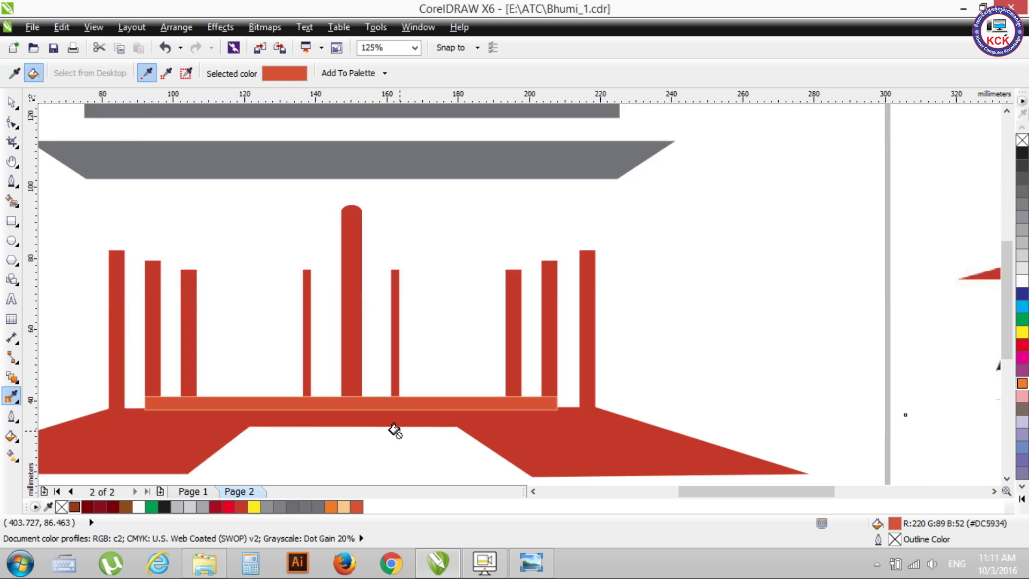
{"action": "scroll", "coordinate": [396, 429], "scroll_direction": "up", "scroll_amount": 1}
Make the recoloured bar thinner by lowering its top edge, then inspect where the right pillars meet it
{"action": "left_click", "coordinate": [13, 101]}
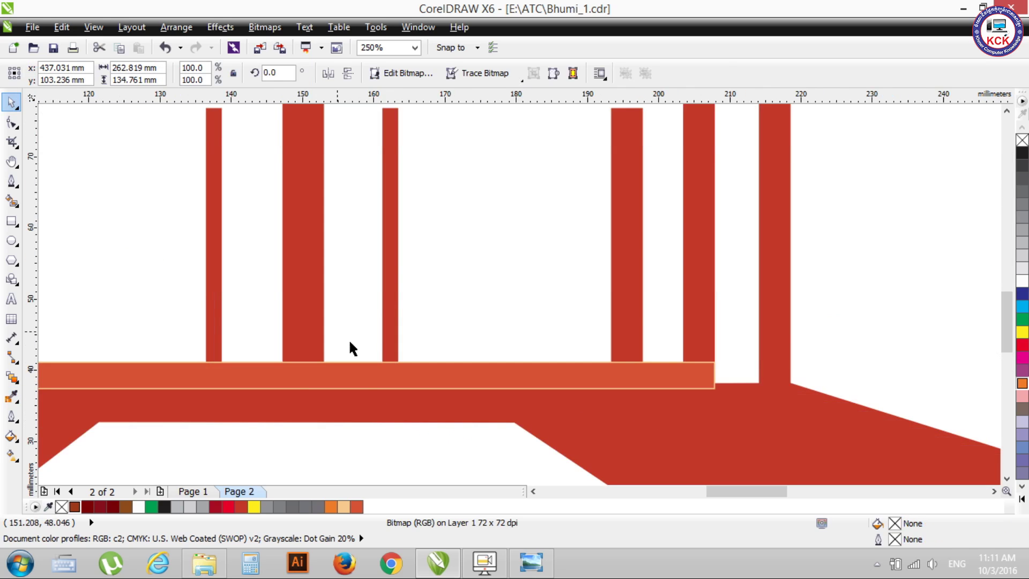
{"action": "left_click", "coordinate": [351, 374]}
{"action": "mouse_move", "coordinate": [301, 355]}
{"action": "left_mouse_down"}
{"action": "mouse_move", "coordinate": [299, 371]}
{"action": "mouse_move", "coordinate": [309, 367]}
{"action": "left_mouse_up"}
{"action": "scroll", "coordinate": [299, 373], "scroll_direction": "up", "scroll_amount": 1}
{"action": "scroll", "coordinate": [305, 382], "scroll_direction": "up", "scroll_amount": 1}
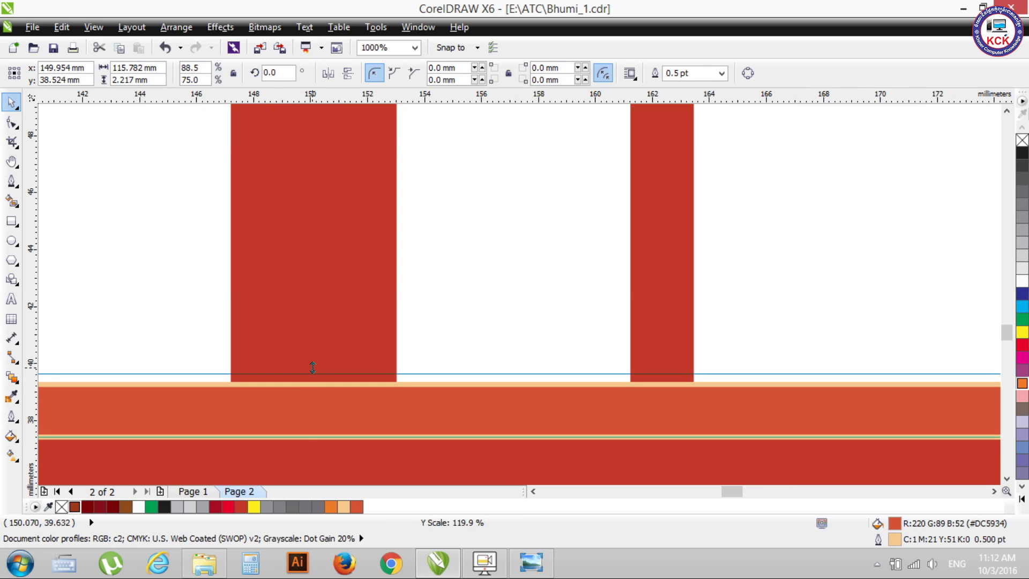
{"action": "scroll", "coordinate": [312, 370], "scroll_direction": "down", "scroll_amount": 3}
{"action": "scroll", "coordinate": [315, 374], "scroll_direction": "down", "scroll_amount": 1}
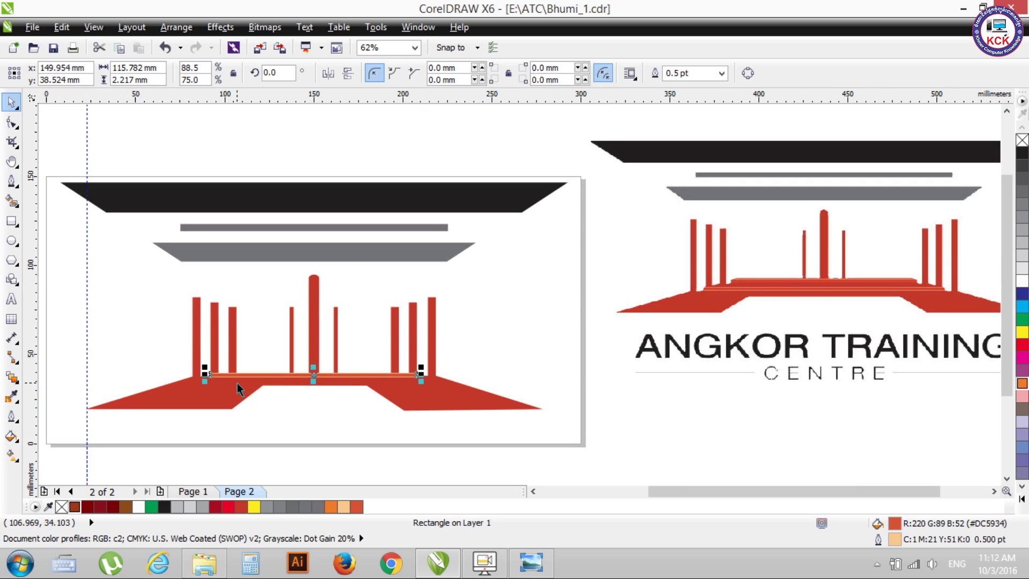
{"action": "scroll", "coordinate": [712, 290], "scroll_direction": "up", "scroll_amount": 2}
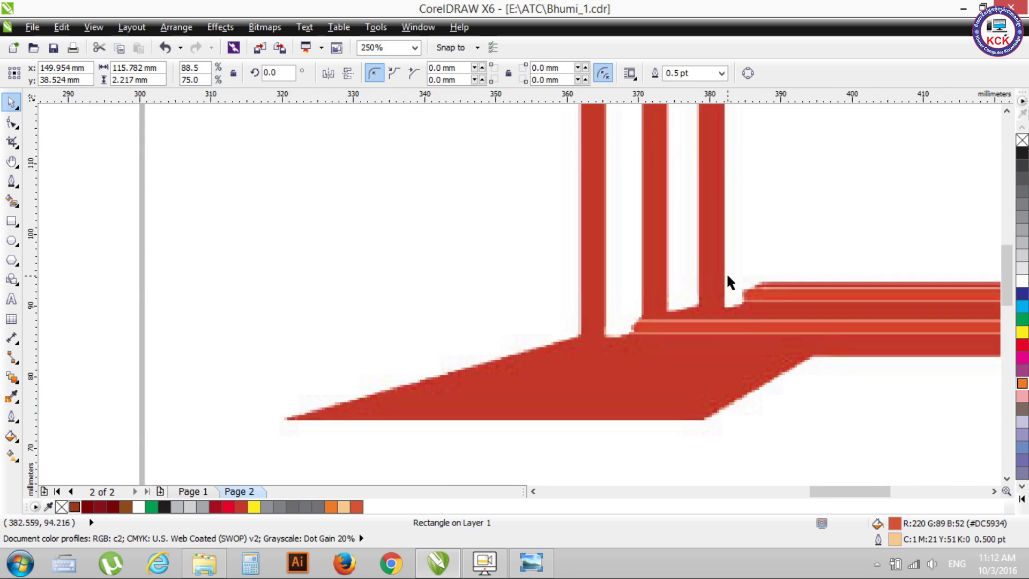
{"action": "scroll", "coordinate": [729, 278], "scroll_direction": "up", "scroll_amount": 1}
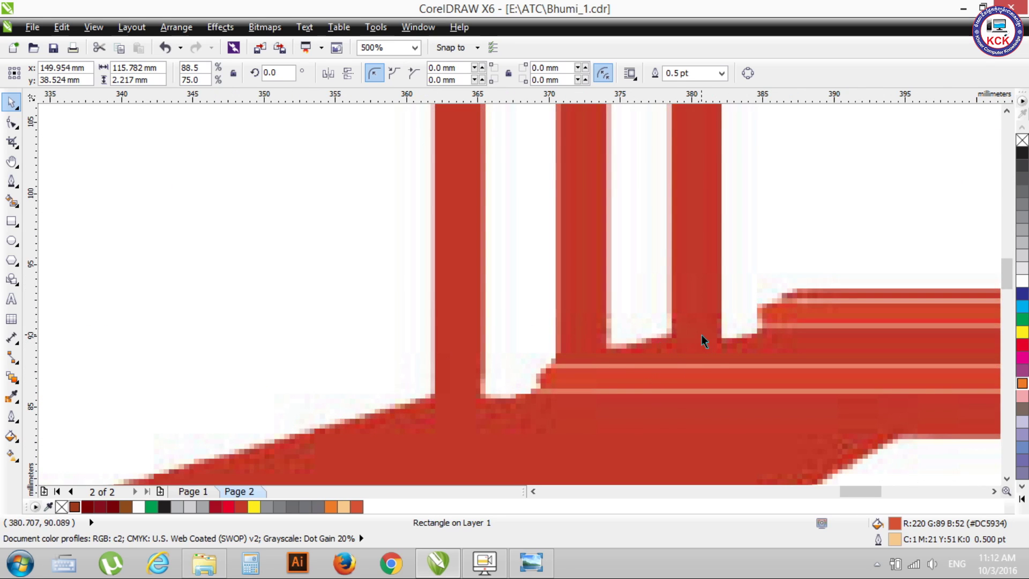
{"action": "scroll", "coordinate": [703, 338], "scroll_direction": "down", "scroll_amount": 1}
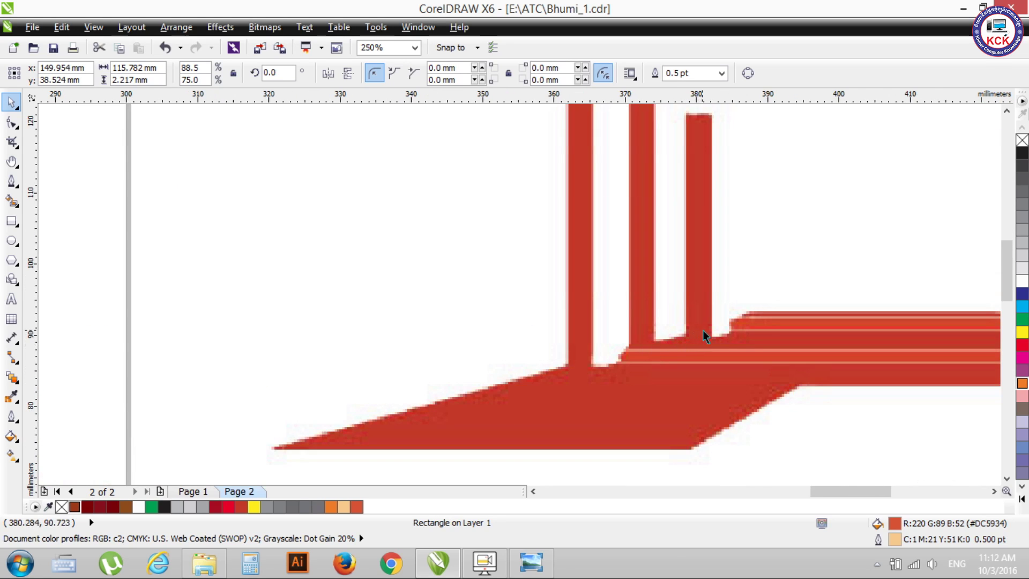
{"action": "scroll", "coordinate": [739, 322], "scroll_direction": "down", "scroll_amount": 1}
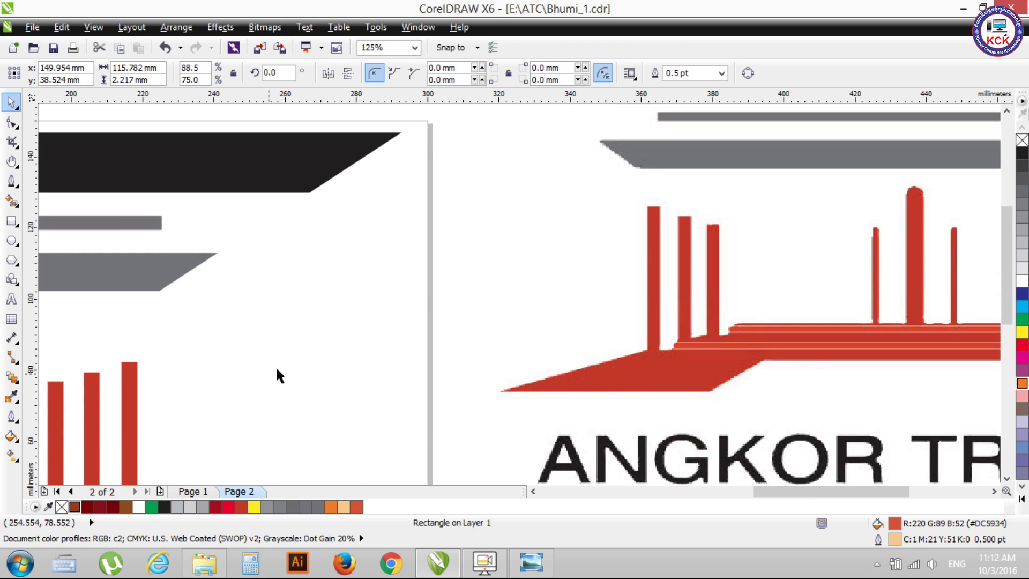
{"action": "scroll", "coordinate": [265, 378], "scroll_direction": "down", "scroll_amount": 2}
{"action": "scroll", "coordinate": [194, 410], "scroll_direction": "up", "scroll_amount": 2}
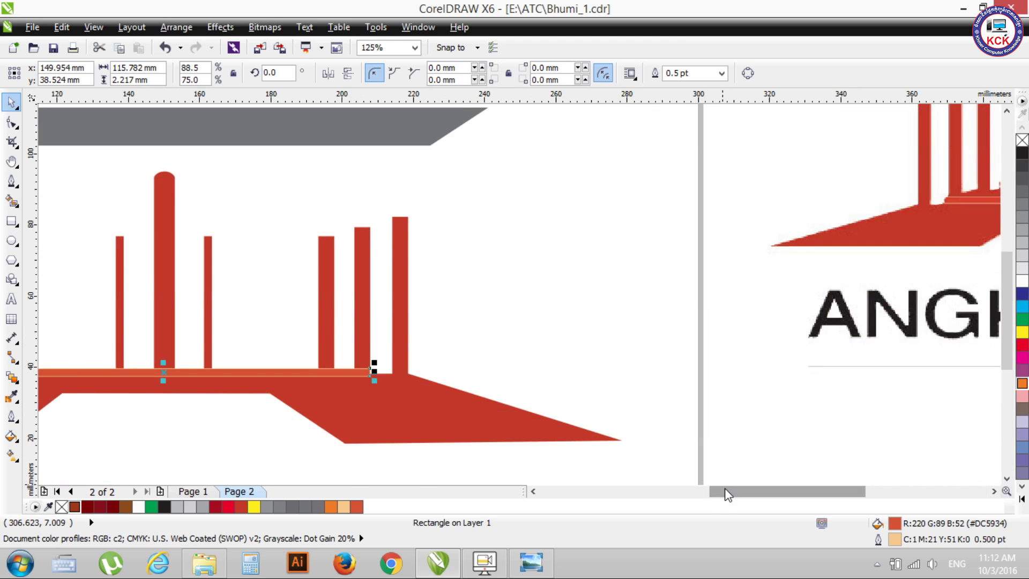
{"action": "left_click_drag", "start_coordinate": [728, 493], "coordinate": [656, 493]}
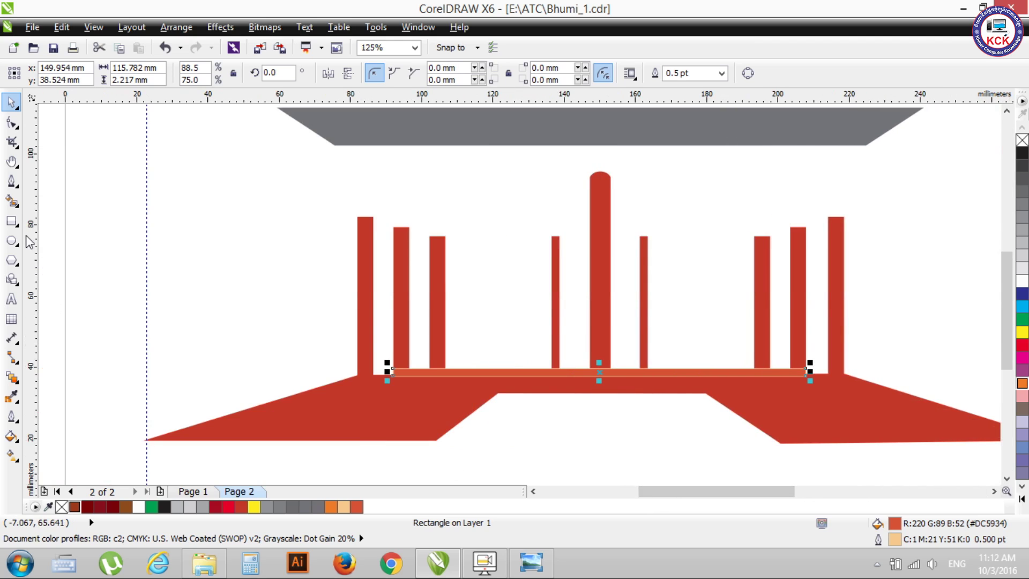
Draw a new thin rectangle spanning the gap between the red columns above the bar
{"action": "left_click", "coordinate": [11, 221]}
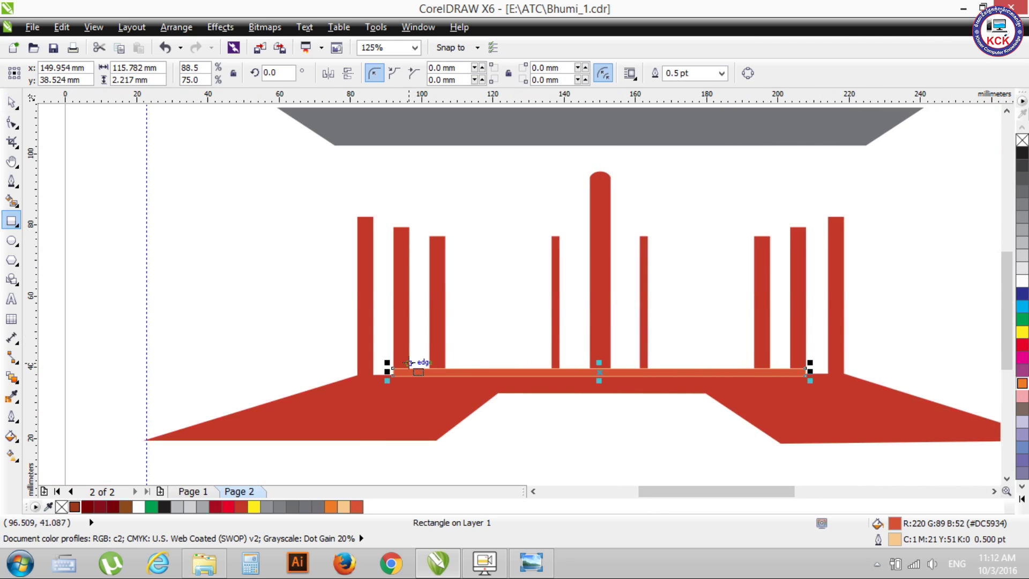
{"action": "left_click_drag", "start_coordinate": [409, 355], "coordinate": [806, 368]}
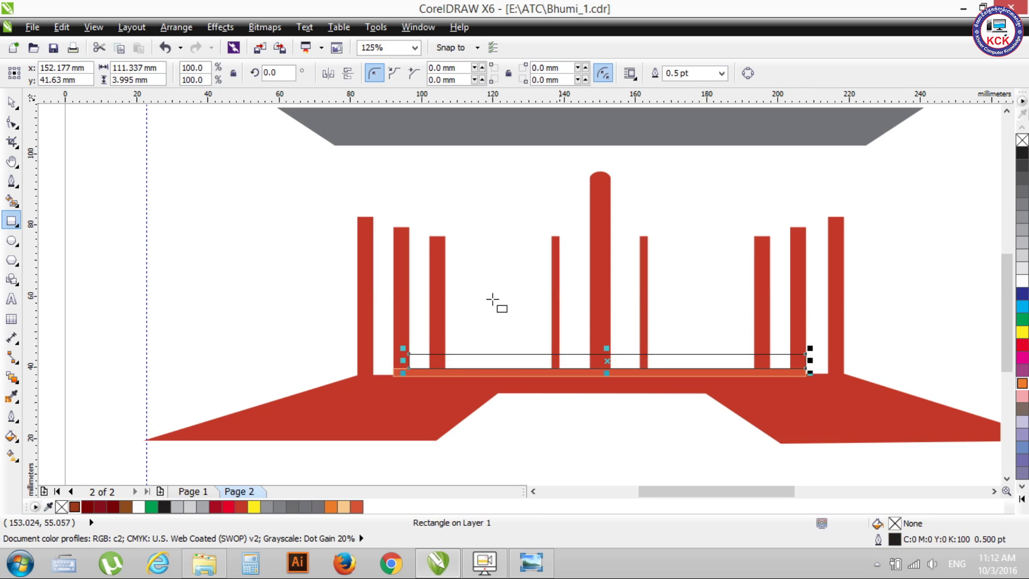
{"action": "scroll", "coordinate": [739, 429], "scroll_direction": "down", "scroll_amount": 2}
{"action": "left_click_drag", "start_coordinate": [739, 494], "coordinate": [831, 494]}
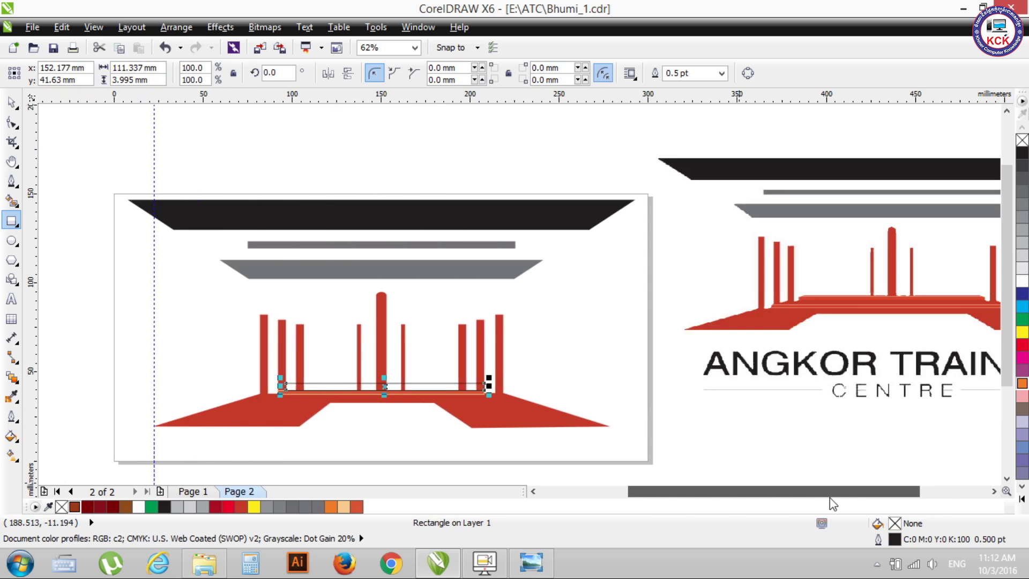
Fill the thin rectangle with the logo's darker red (#C84026) sampled by eyedropper
{"action": "left_click", "coordinate": [11, 395]}
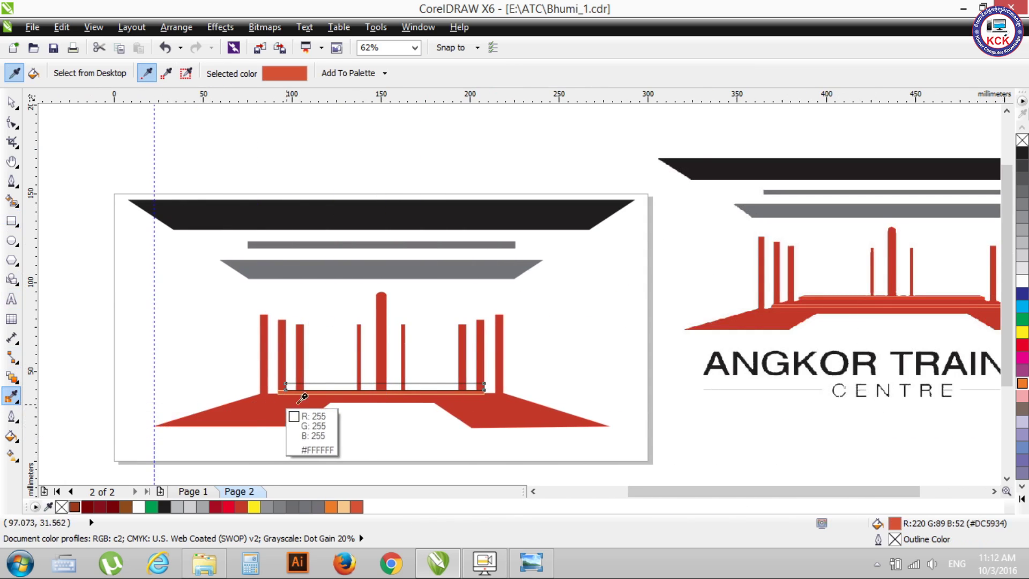
{"action": "left_click", "coordinate": [296, 399]}
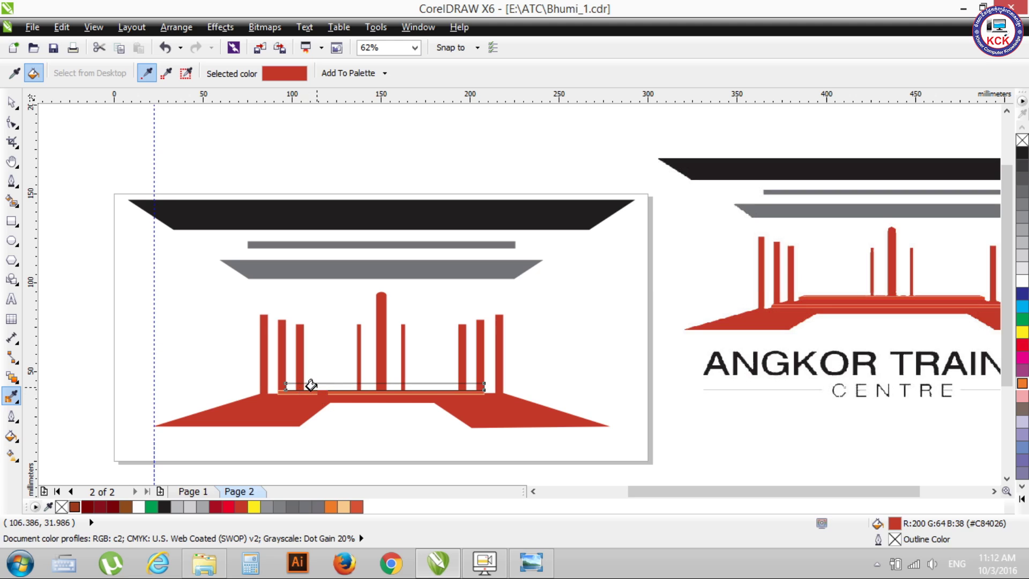
{"action": "left_click", "coordinate": [308, 385]}
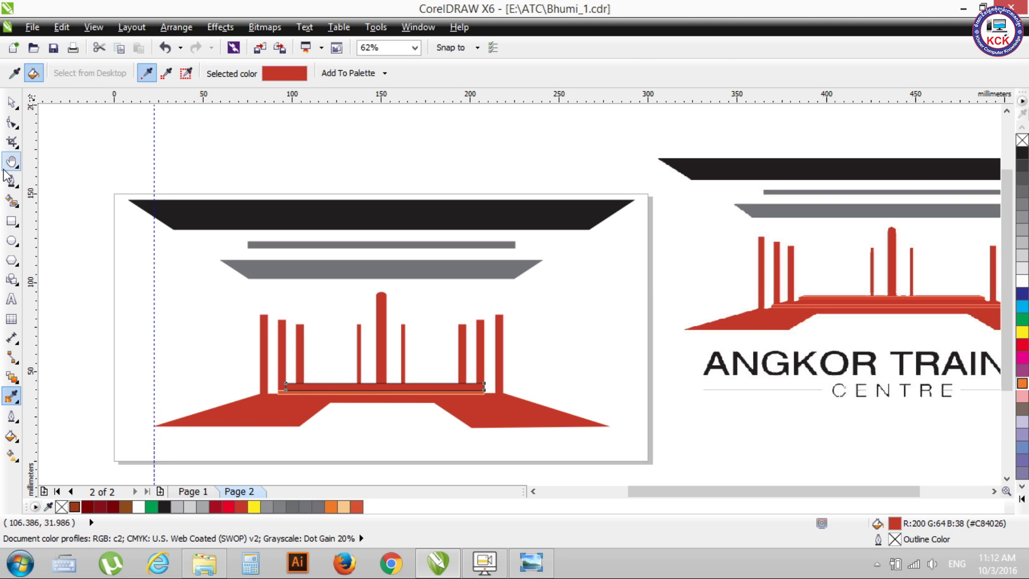
{"action": "left_click", "coordinate": [11, 102]}
{"action": "scroll", "coordinate": [405, 379], "scroll_direction": "up", "scroll_amount": 2}
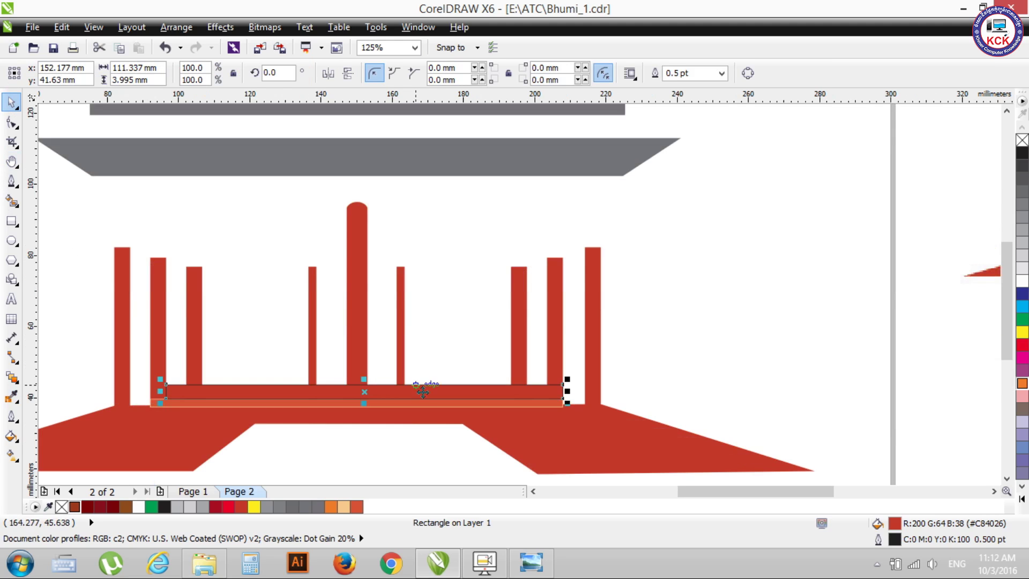
{"action": "scroll", "coordinate": [645, 358], "scroll_direction": "down", "scroll_amount": 2}
{"action": "scroll", "coordinate": [834, 311], "scroll_direction": "up", "scroll_amount": 1}
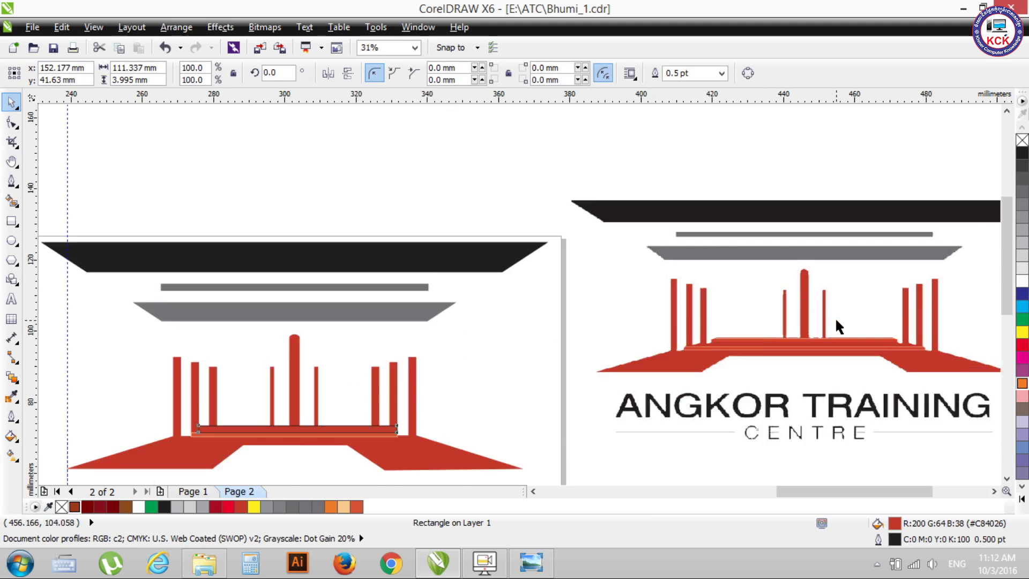
{"action": "scroll", "coordinate": [680, 396], "scroll_direction": "up", "scroll_amount": 2}
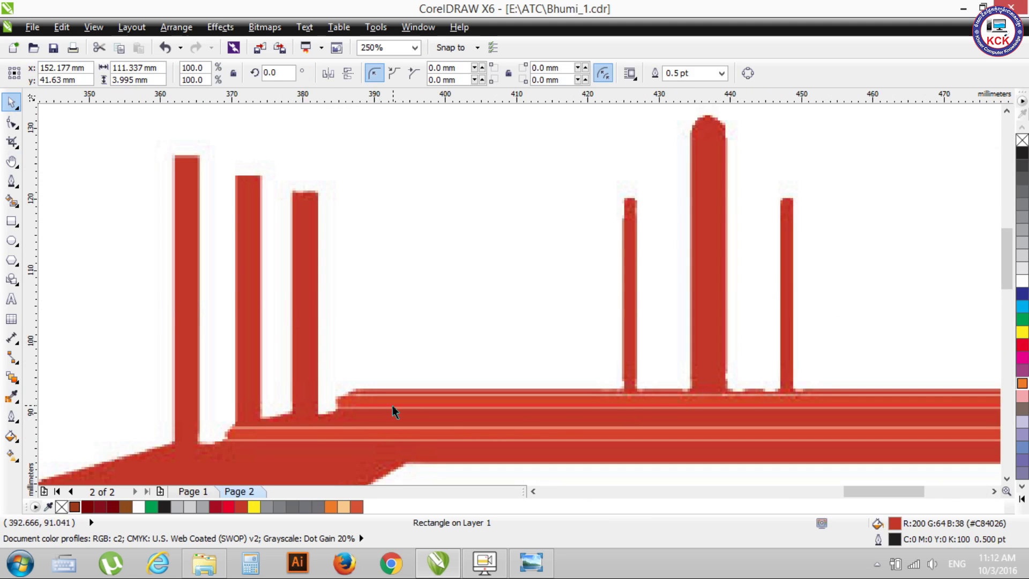
{"action": "scroll", "coordinate": [393, 403], "scroll_direction": "down", "scroll_amount": 2}
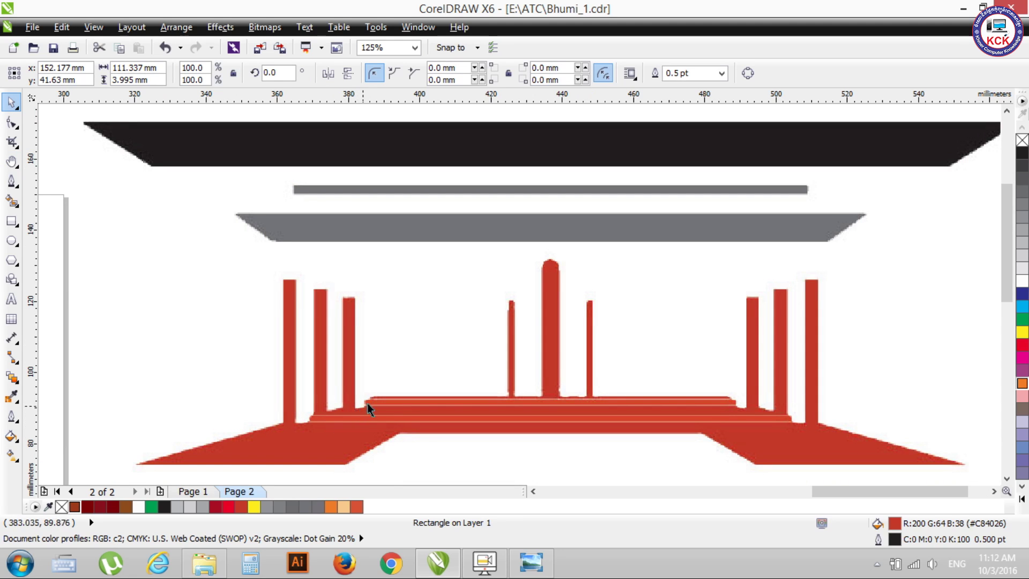
Make the thin red bar taller, remove its black outline and extend its left edge slightly
{"action": "left_click", "coordinate": [963, 8]}
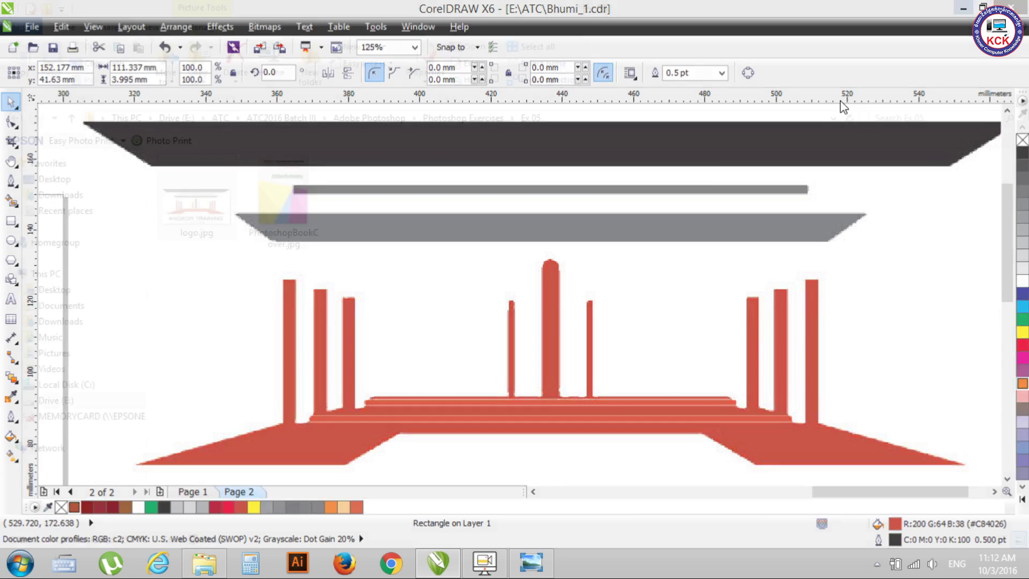
{"action": "left_click", "coordinate": [435, 562]}
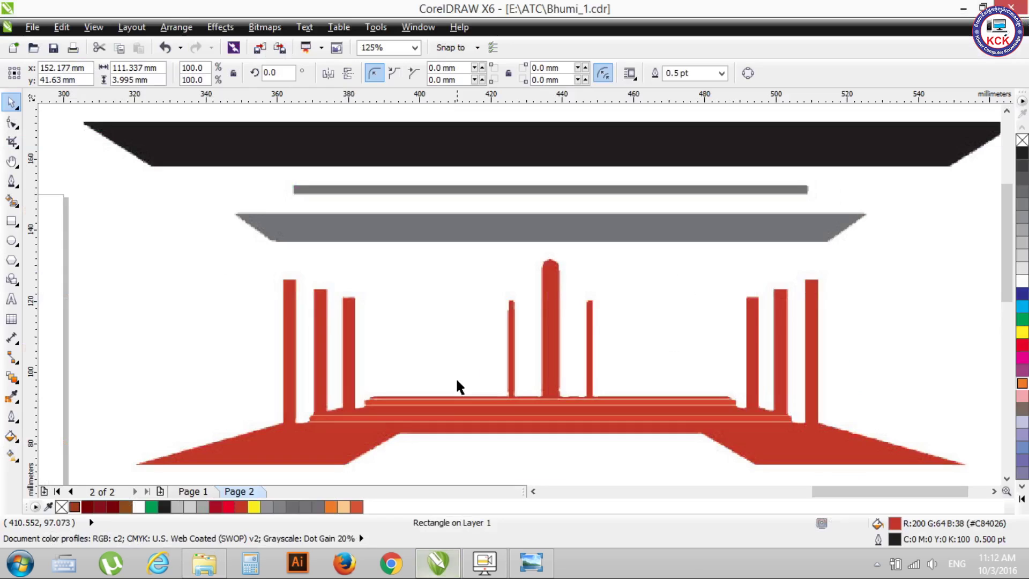
{"action": "key", "text": "F3"}
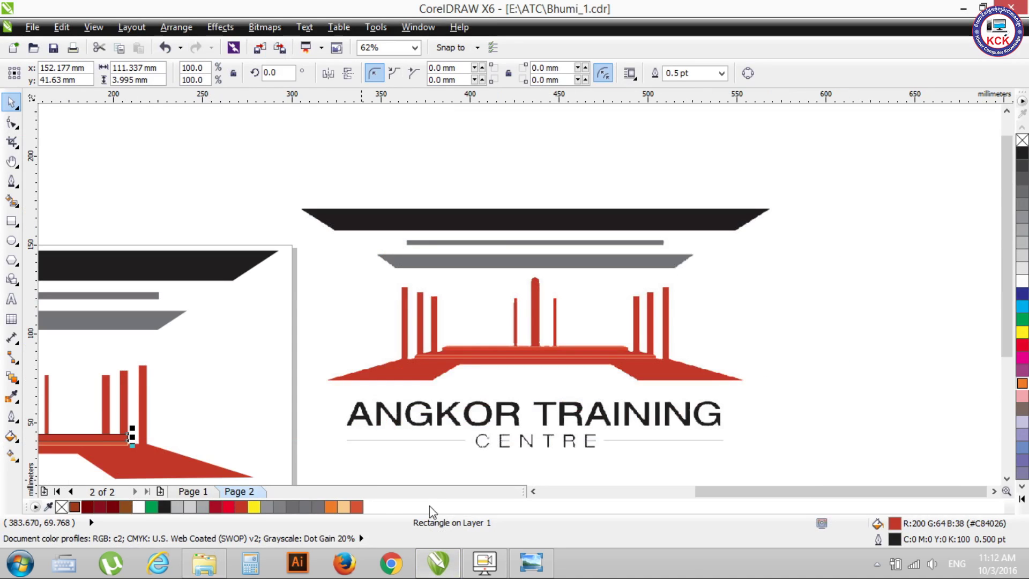
{"action": "left_click", "coordinate": [533, 491]}
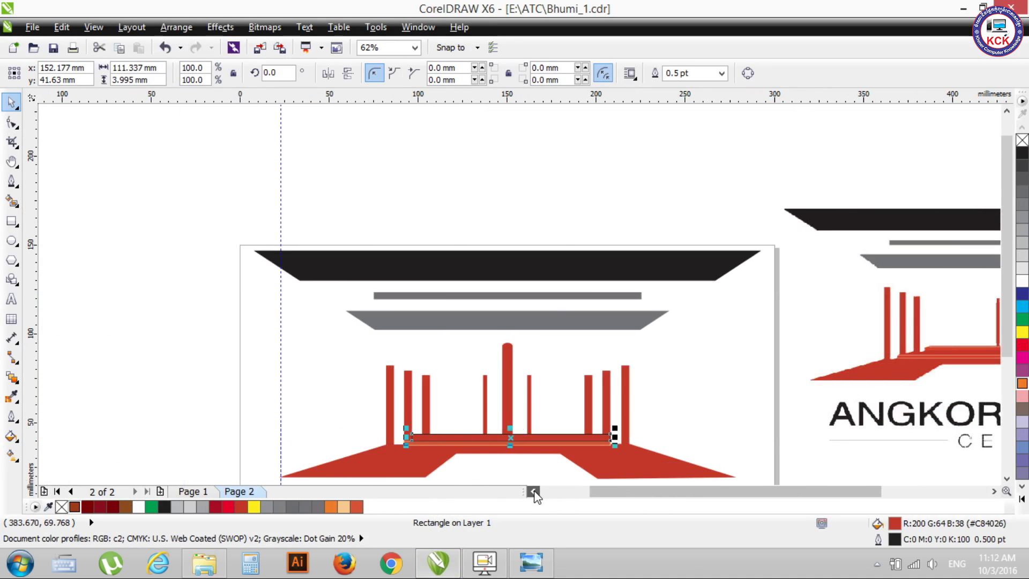
{"action": "scroll", "coordinate": [527, 455], "scroll_direction": "up", "scroll_amount": 2}
{"action": "left_click_drag", "start_coordinate": [508, 417], "coordinate": [509, 398]}
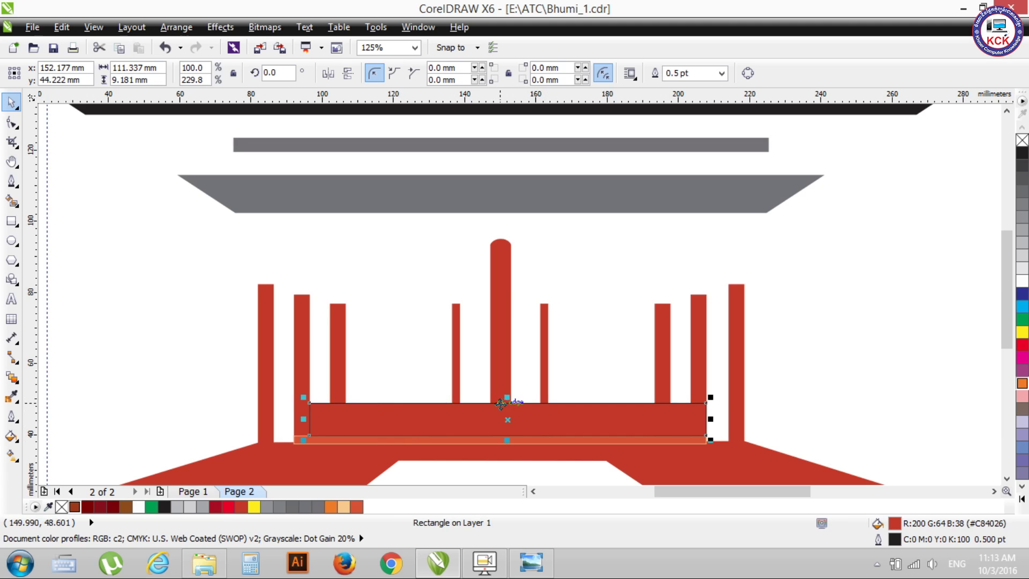
{"action": "left_click_drag", "start_coordinate": [508, 400], "coordinate": [507, 406]}
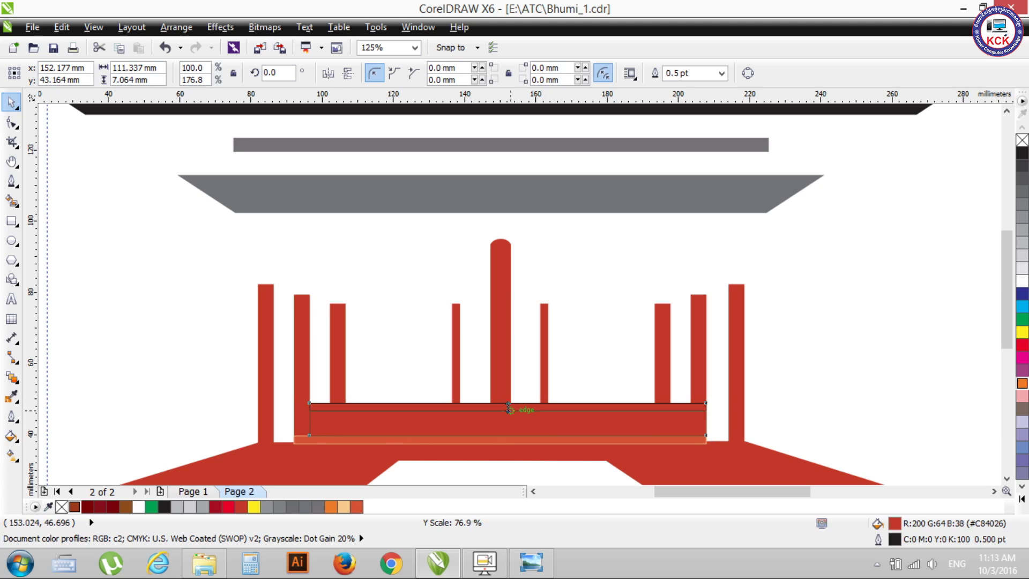
{"action": "left_click_drag", "start_coordinate": [507, 411], "coordinate": [507, 417]}
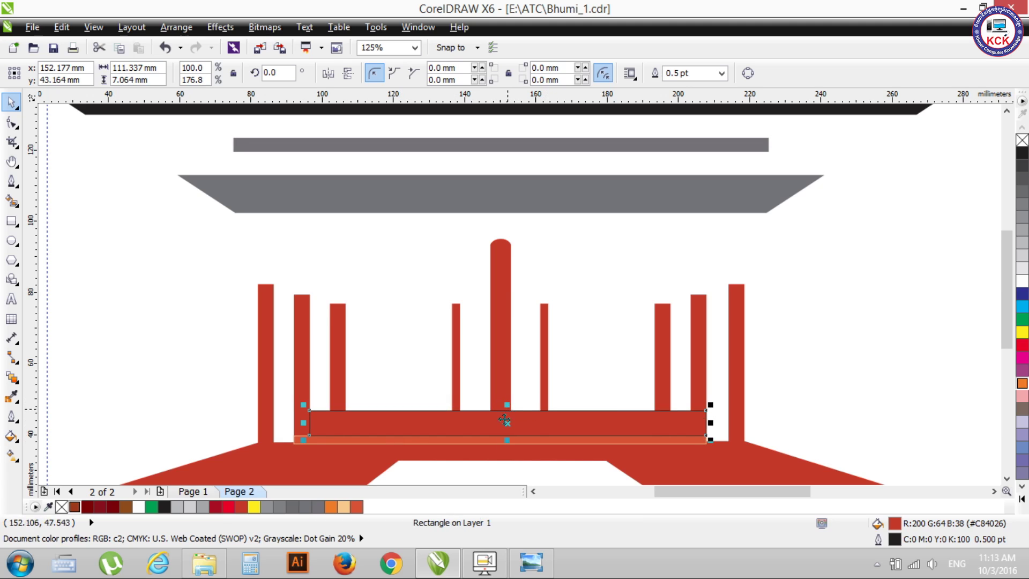
{"action": "right_click", "coordinate": [1022, 140]}
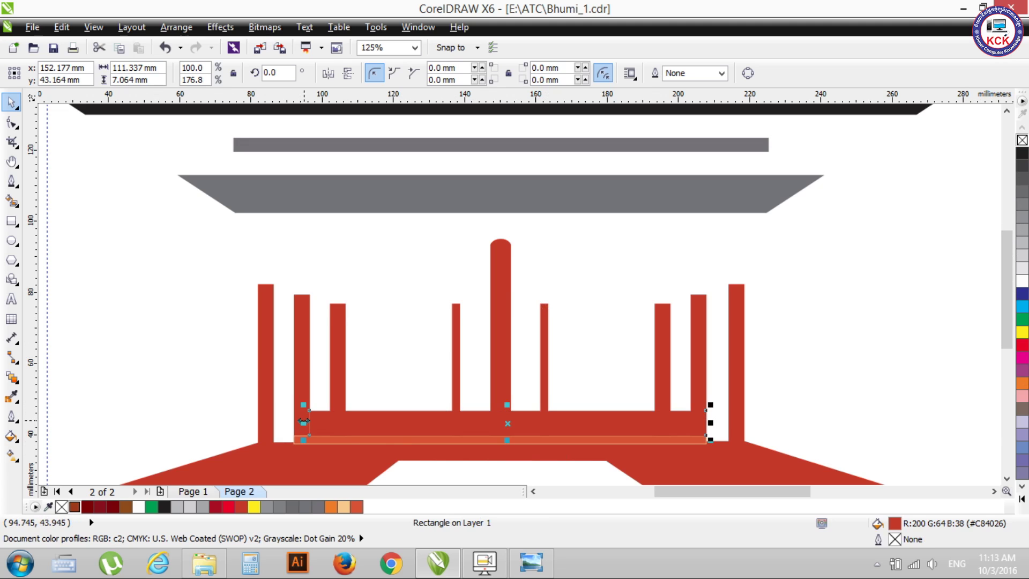
{"action": "left_click_drag", "start_coordinate": [303, 421], "coordinate": [296, 422]}
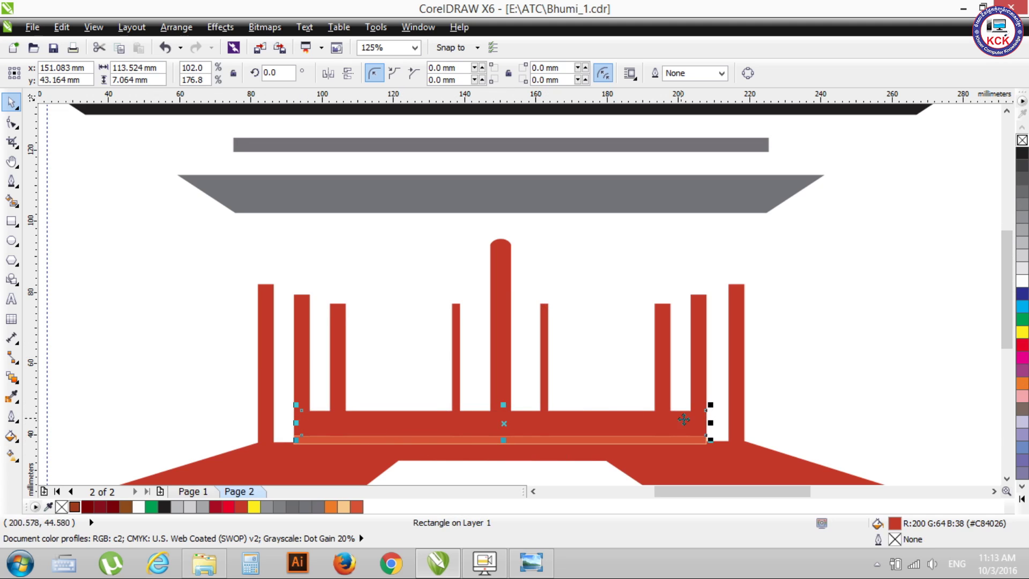
Convert the red bar to curves and add a node on its top edge, pulling it down-left
{"action": "left_click", "coordinate": [16, 128]}
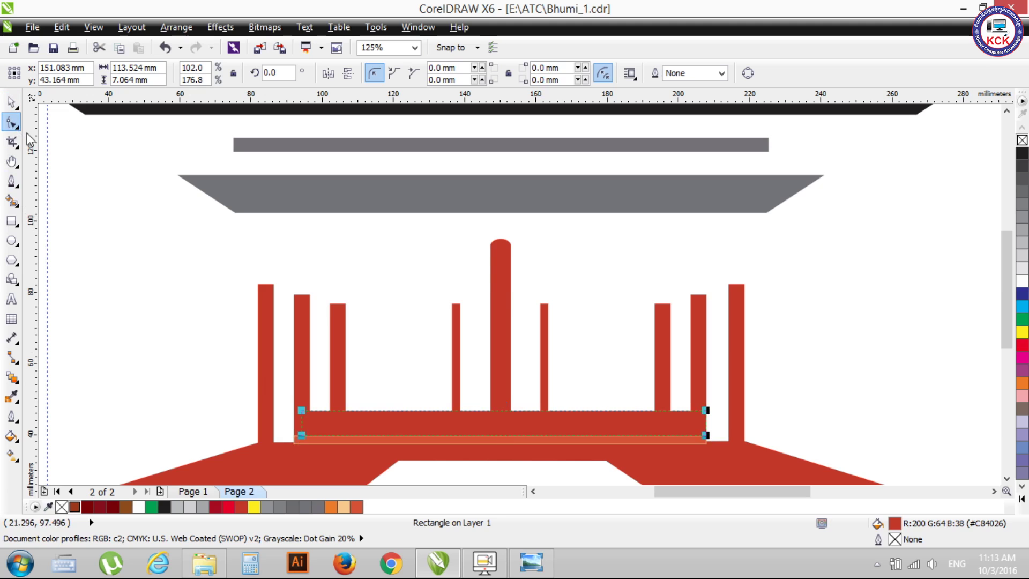
{"action": "left_click", "coordinate": [747, 74]}
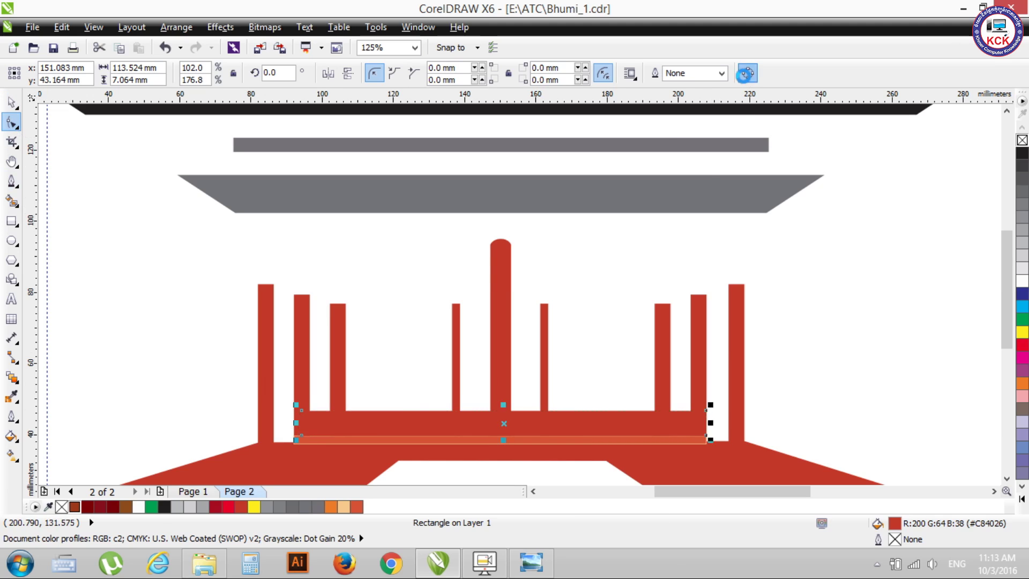
{"action": "scroll", "coordinate": [343, 426], "scroll_direction": "up", "scroll_amount": 2}
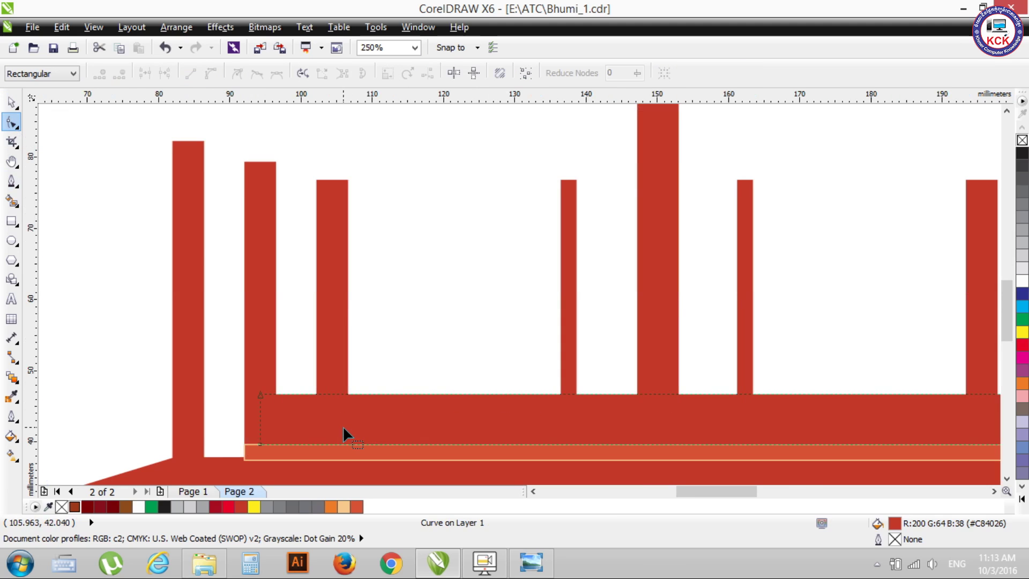
{"action": "left_click", "coordinate": [297, 393]}
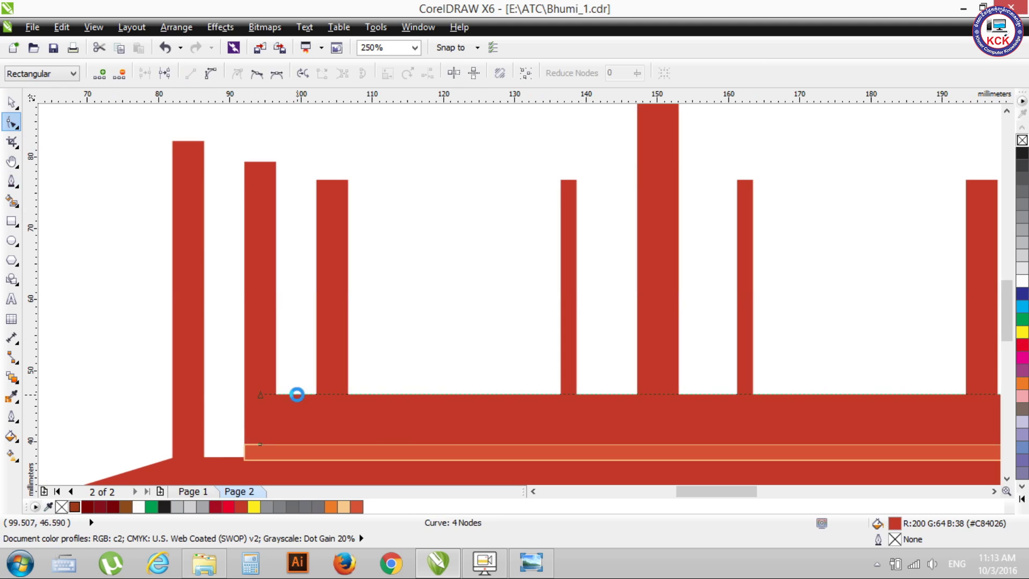
{"action": "mouse_move", "coordinate": [296, 393]}
{"action": "left_mouse_down"}
{"action": "mouse_move", "coordinate": [299, 411]}
{"action": "mouse_move", "coordinate": [262, 407]}
{"action": "mouse_move", "coordinate": [263, 424]}
{"action": "left_mouse_up"}
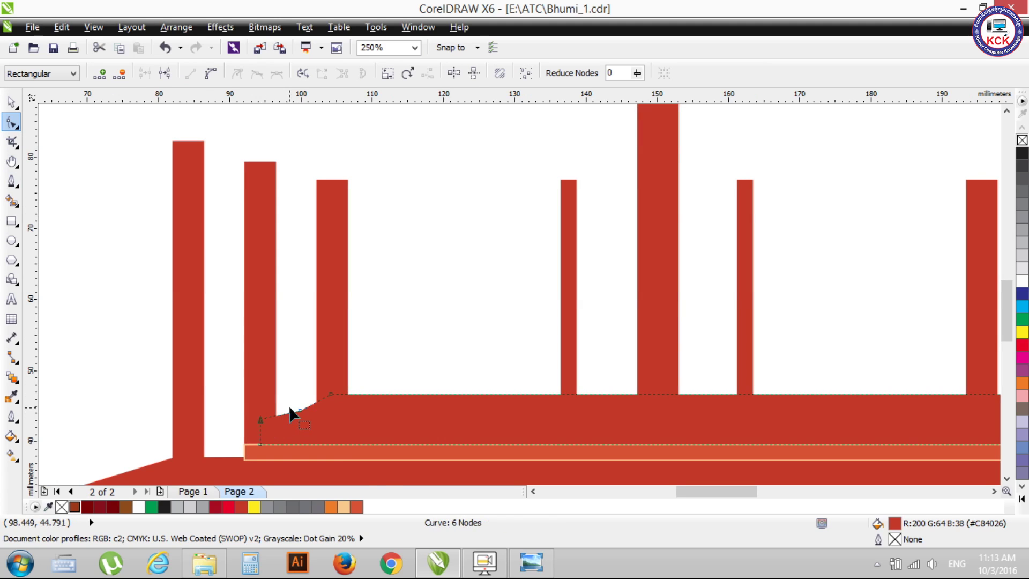
Refine the left end's nodes into a short diagonal step, checking against the reference logo
{"action": "left_click", "coordinate": [530, 562]}
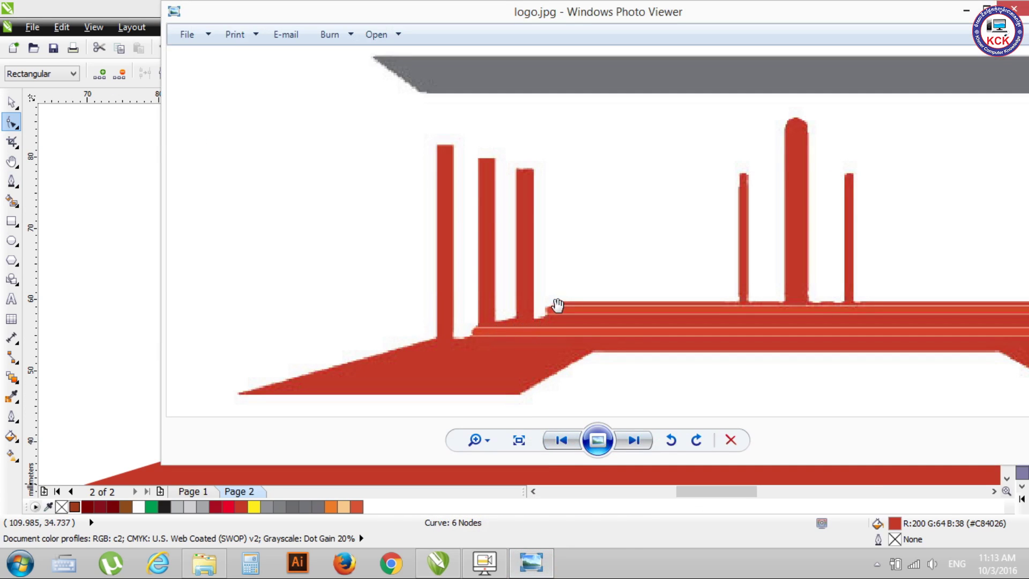
{"action": "left_click", "coordinate": [966, 10]}
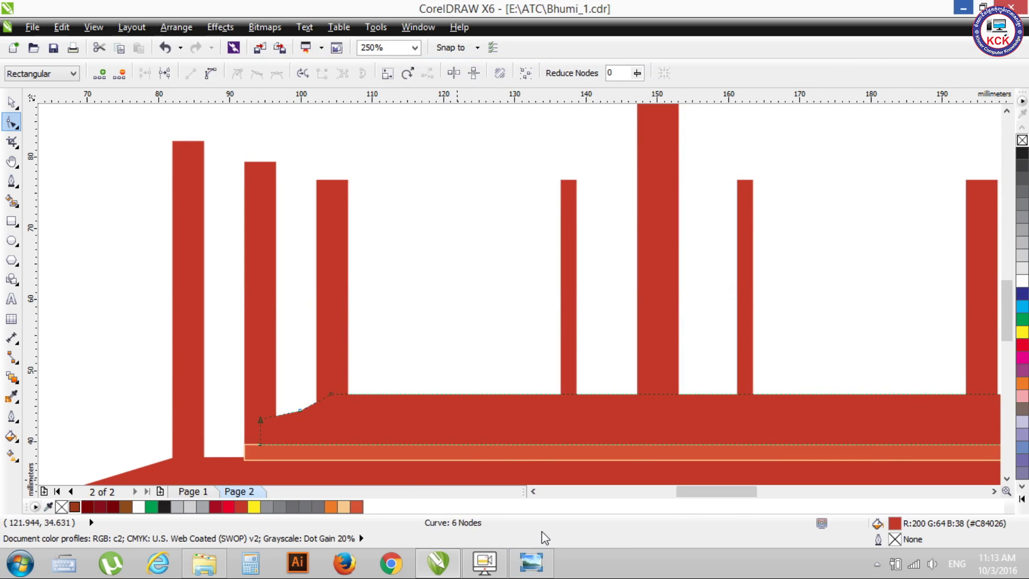
{"action": "left_click", "coordinate": [530, 562]}
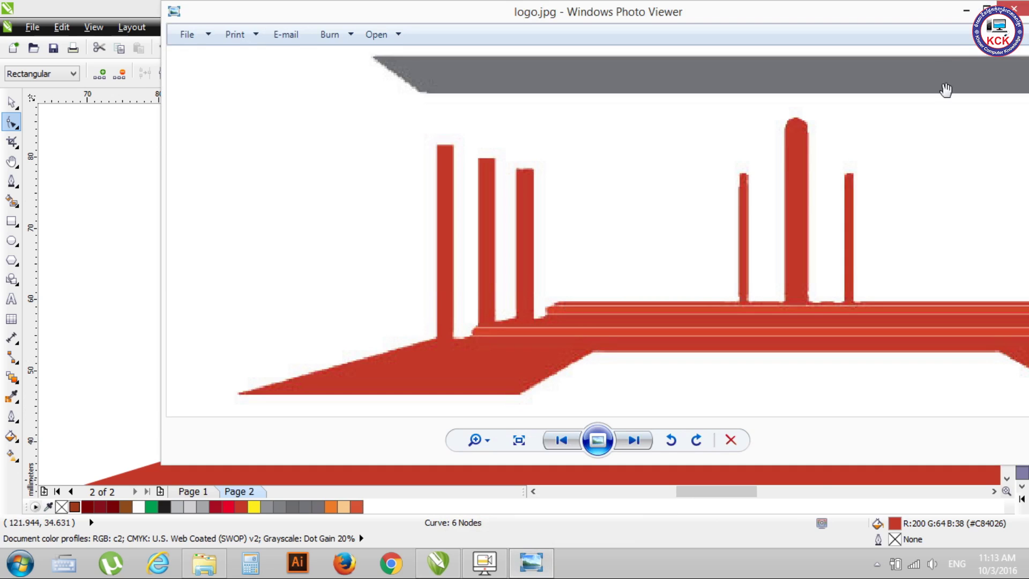
{"action": "left_click", "coordinate": [966, 10]}
{"action": "left_click_drag", "start_coordinate": [334, 395], "coordinate": [397, 391]}
{"action": "double_click", "coordinate": [336, 404]}
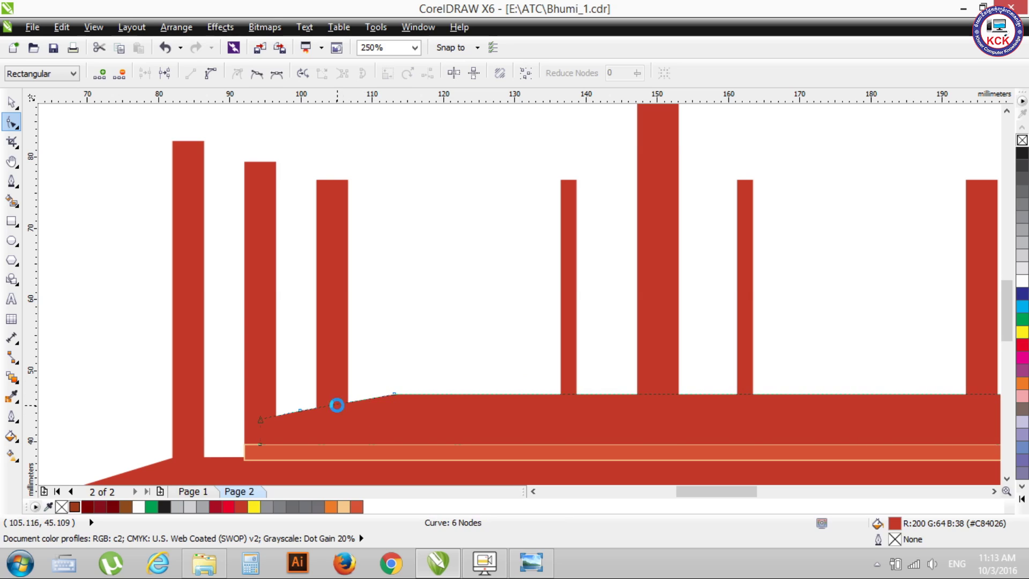
{"action": "mouse_move", "coordinate": [338, 403]}
{"action": "left_mouse_down"}
{"action": "mouse_move", "coordinate": [352, 416]}
{"action": "mouse_move", "coordinate": [316, 411]}
{"action": "mouse_move", "coordinate": [365, 417]}
{"action": "left_mouse_up"}
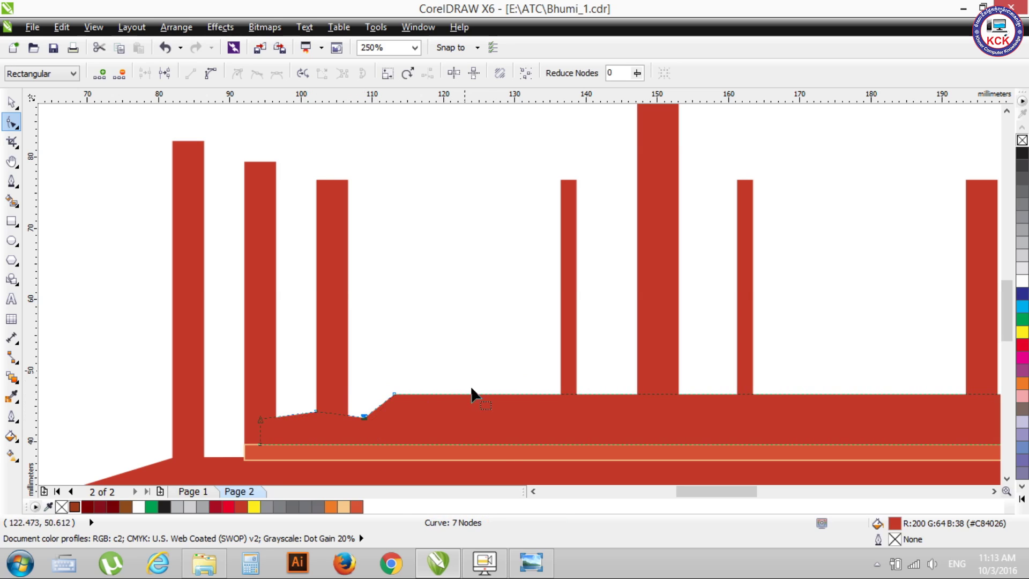
{"action": "left_click", "coordinate": [536, 566]}
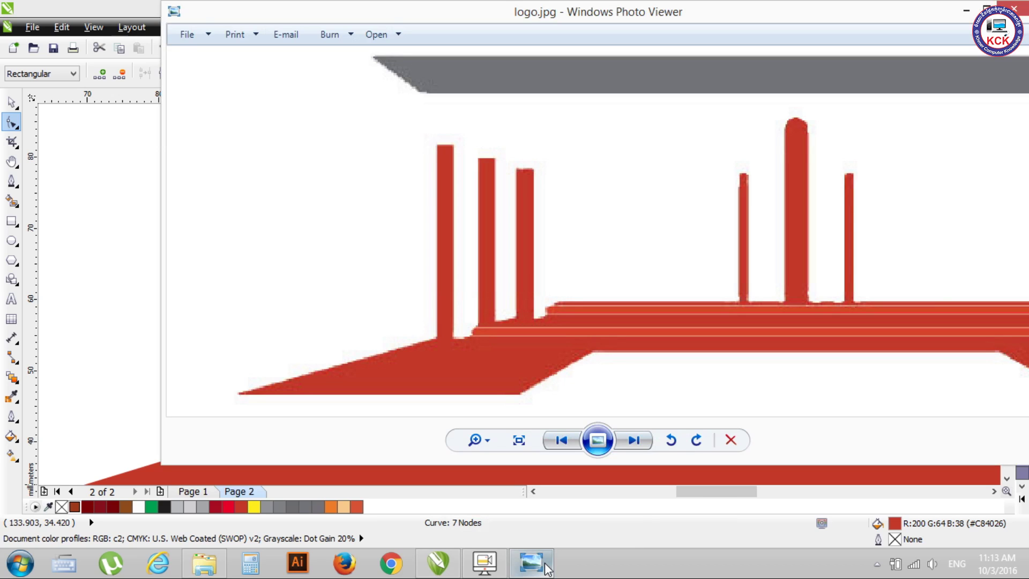
{"action": "left_click", "coordinate": [546, 565]}
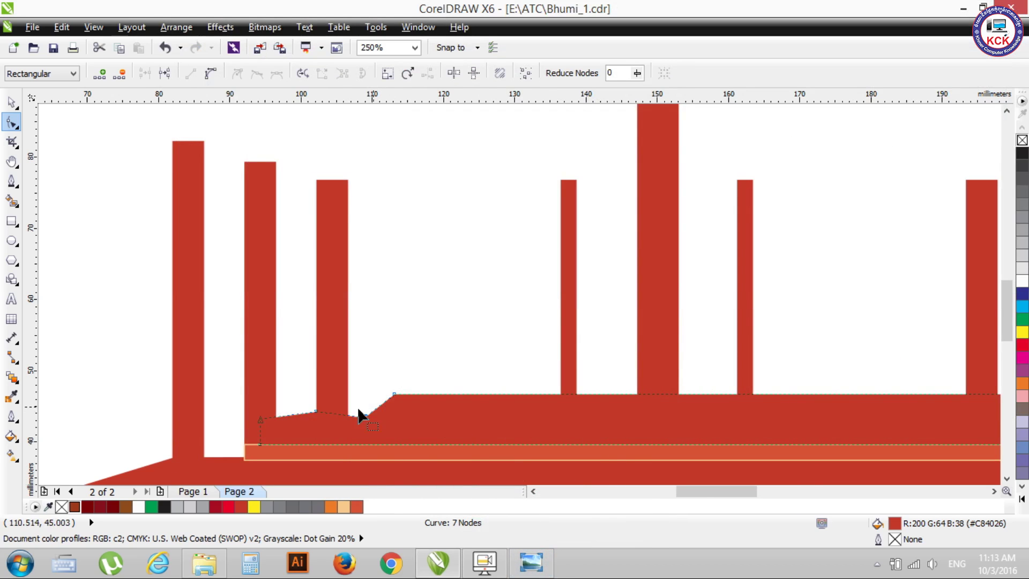
{"action": "left_click_drag", "start_coordinate": [314, 409], "coordinate": [319, 410]}
{"action": "left_click_drag", "start_coordinate": [707, 491], "coordinate": [735, 492]}
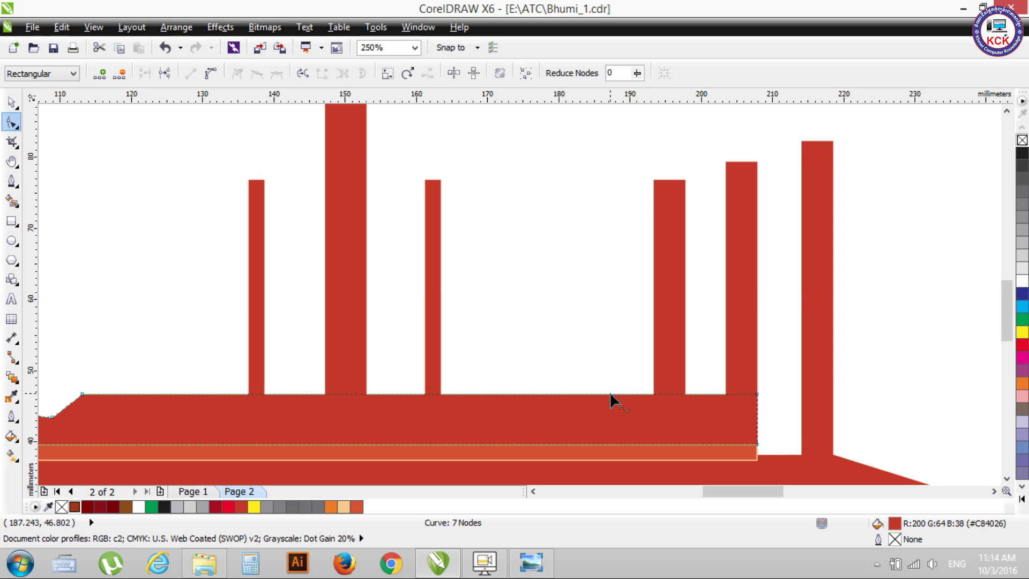
Add and drag nodes near the platform's top-right corner to form a diagonal step mirroring the left
{"action": "scroll", "coordinate": [606, 400], "scroll_direction": "down", "scroll_amount": 2}
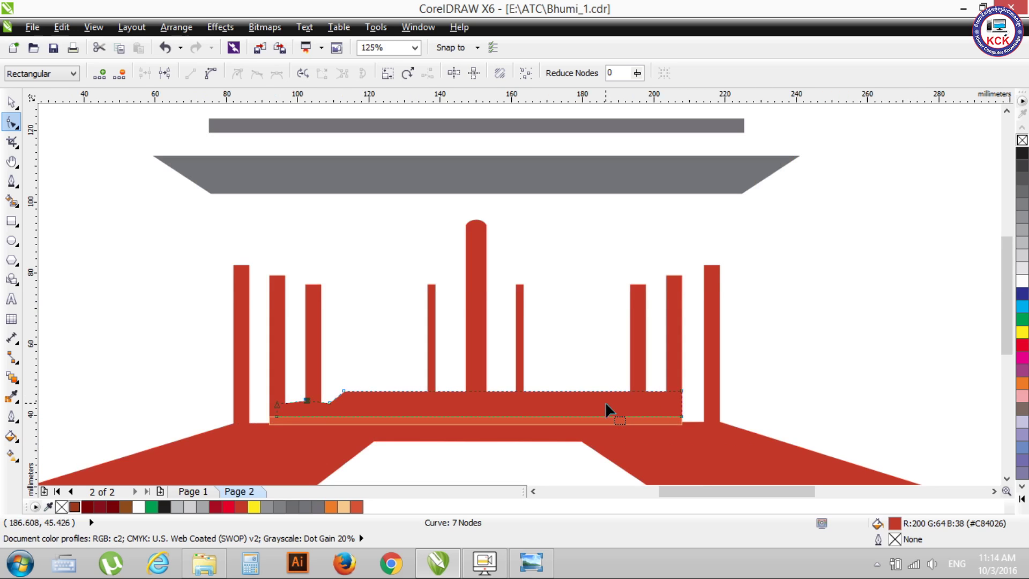
{"action": "double_click", "coordinate": [612, 390]}
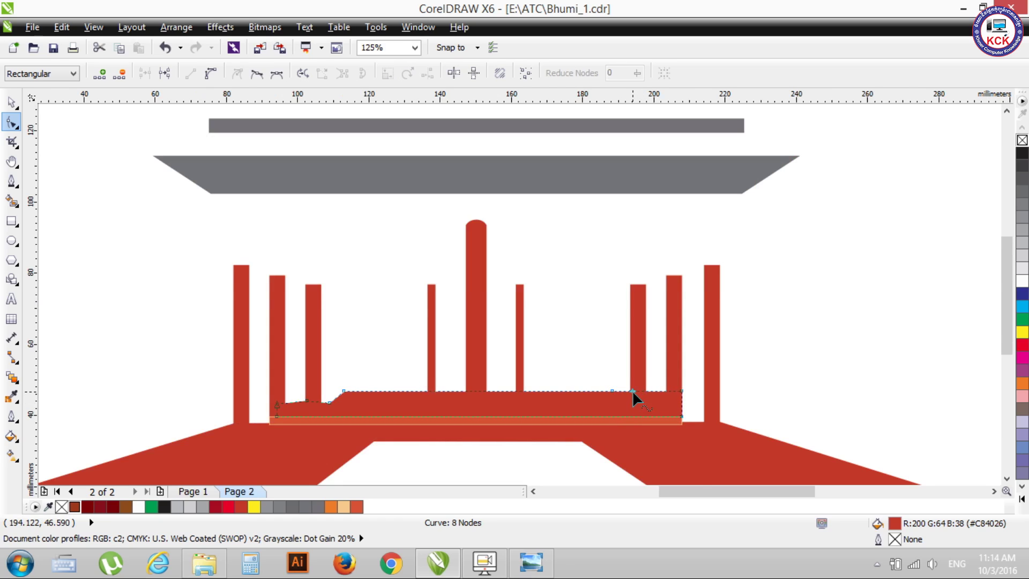
{"action": "left_click_drag", "start_coordinate": [632, 393], "coordinate": [630, 403]}
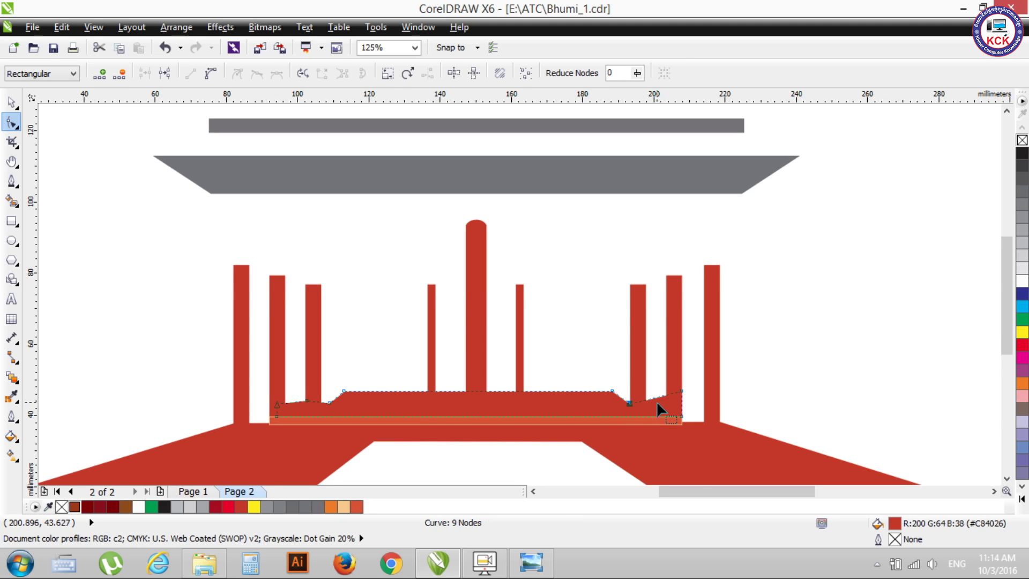
{"action": "left_click", "coordinate": [681, 392]}
{"action": "left_click_drag", "start_coordinate": [682, 393], "coordinate": [661, 401]}
{"action": "double_click", "coordinate": [661, 401]}
{"action": "mouse_move", "coordinate": [661, 400]}
{"action": "left_mouse_down"}
{"action": "mouse_move", "coordinate": [621, 406]}
{"action": "mouse_move", "coordinate": [603, 391]}
{"action": "mouse_move", "coordinate": [620, 404]}
{"action": "left_mouse_up"}
{"action": "left_click", "coordinate": [620, 397]}
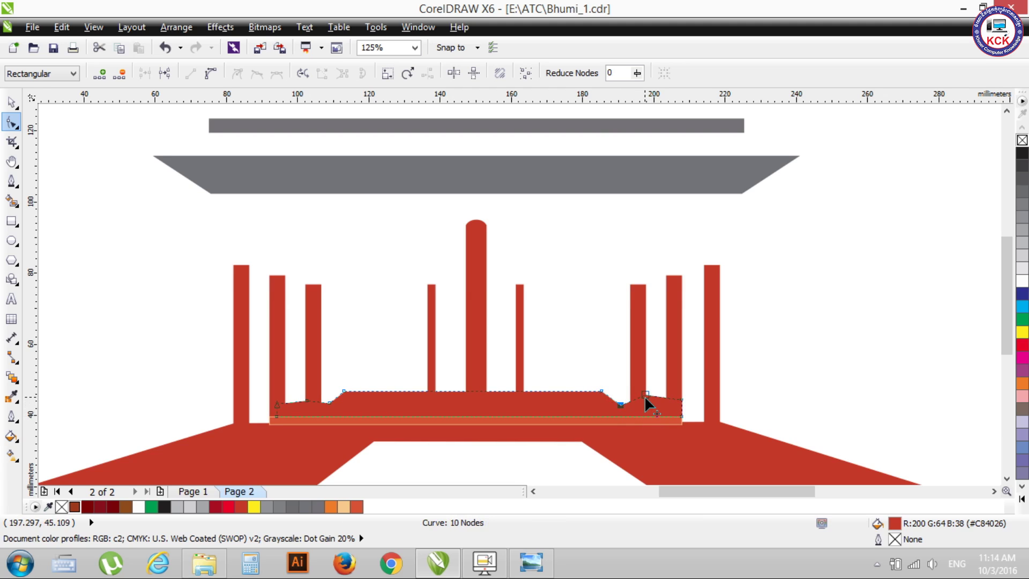
{"action": "scroll", "coordinate": [626, 412], "scroll_direction": "up", "scroll_amount": 1}
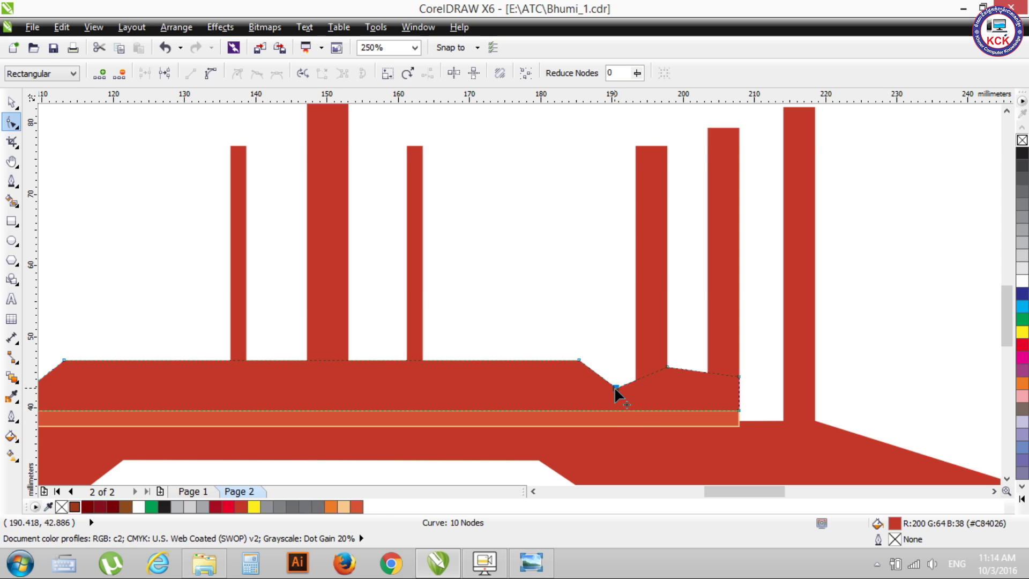
{"action": "left_click_drag", "start_coordinate": [616, 386], "coordinate": [618, 378]}
{"action": "scroll", "coordinate": [616, 388], "scroll_direction": "down", "scroll_amount": 1}
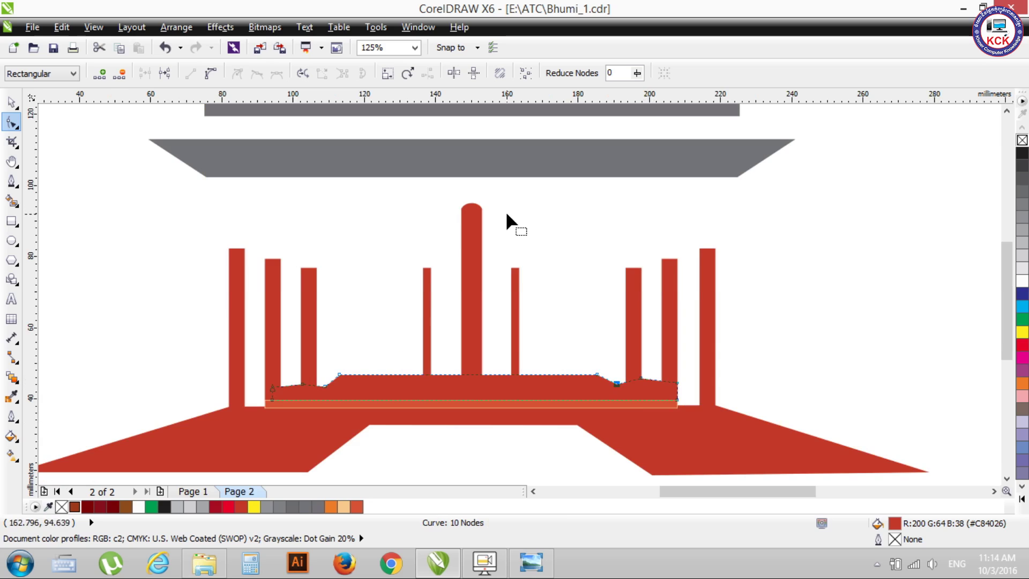
{"action": "left_click", "coordinate": [11, 101]}
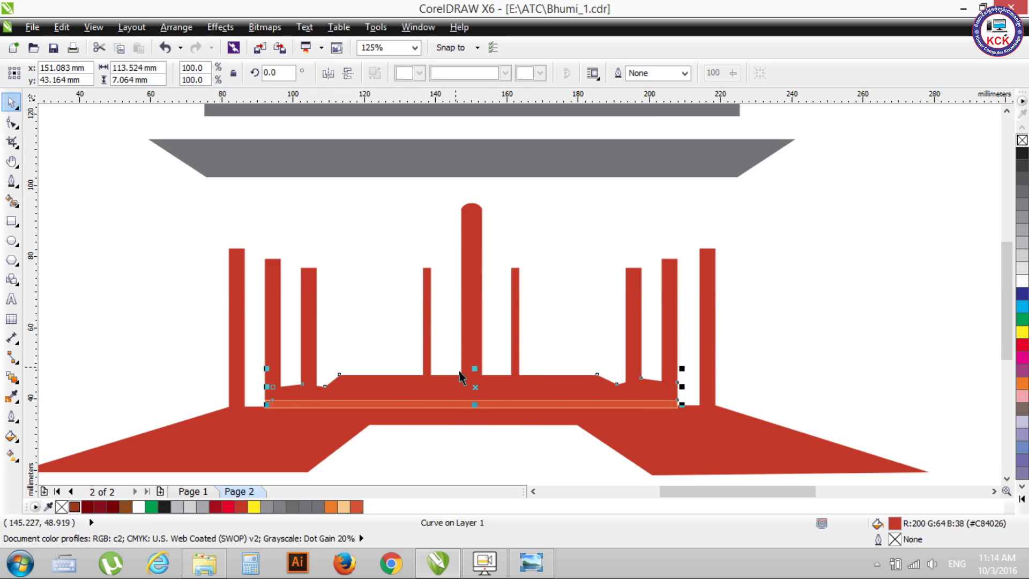
Duplicate the orange stripe onto the upper tier, shortening it and halving its height
{"action": "left_click", "coordinate": [449, 406]}
{"action": "left_click_drag", "start_coordinate": [449, 403], "coordinate": [488, 382]}
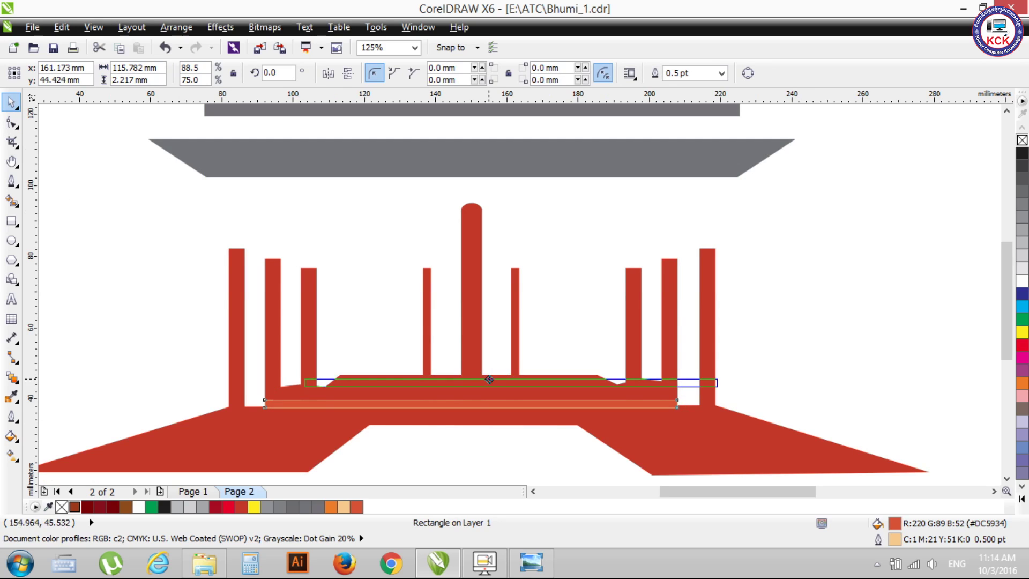
{"action": "left_click_drag", "start_coordinate": [488, 382], "coordinate": [513, 381]}
{"action": "left_click_drag", "start_coordinate": [740, 384], "coordinate": [612, 384]}
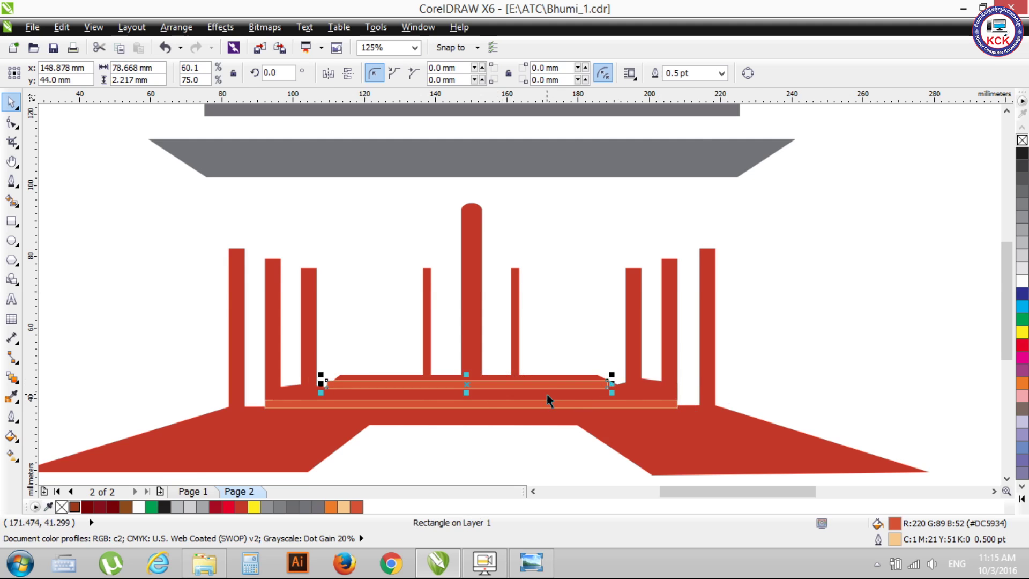
{"action": "scroll", "coordinate": [547, 394], "scroll_direction": "up", "scroll_amount": 1}
{"action": "left_click_drag", "start_coordinate": [388, 366], "coordinate": [391, 373]}
{"action": "scroll", "coordinate": [403, 391], "scroll_direction": "down", "scroll_amount": 1}
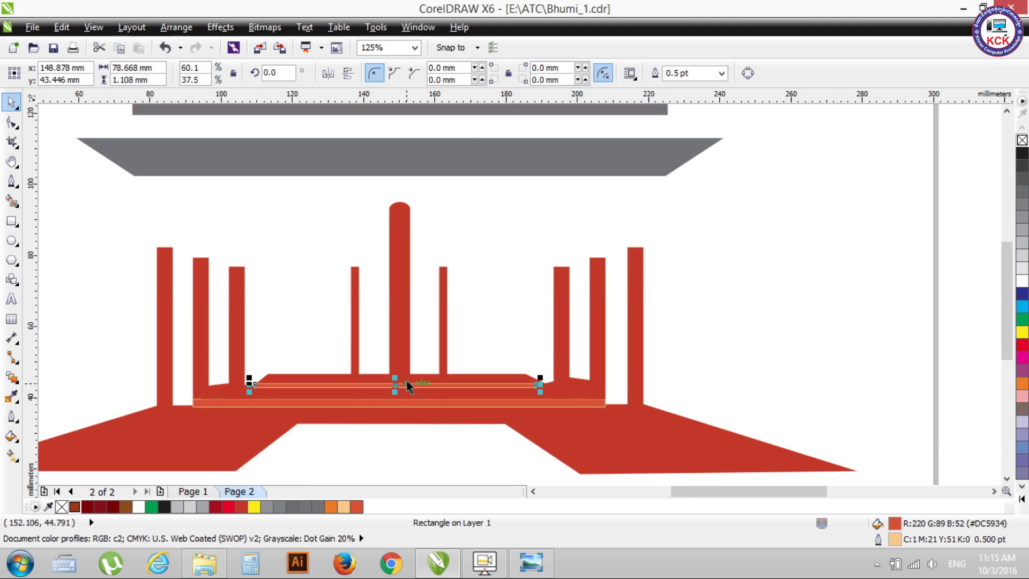
Nudge the stripe copy up and right, make it slightly taller, and nudge it up again
{"action": "left_click", "coordinate": [413, 387]}
{"action": "key", "text": "Up"}
{"action": "key", "text": "Up"}
{"action": "key", "text": "Up"}
{"action": "key", "text": "Up"}
{"action": "key", "text": "Up"}
{"action": "key", "text": "Up"}
{"action": "key", "text": "Up"}
{"action": "key", "text": "Up"}
{"action": "key", "text": "Up"}
{"action": "key", "text": "Up"}
{"action": "key", "text": "Up"}
{"action": "key", "text": "Up"}
{"action": "key", "text": "Right"}
{"action": "key", "text": "Right"}
{"action": "key", "text": "Right"}
{"action": "key", "text": "Right"}
{"action": "key", "text": "Right"}
{"action": "key", "text": "Right"}
{"action": "key", "text": "Right"}
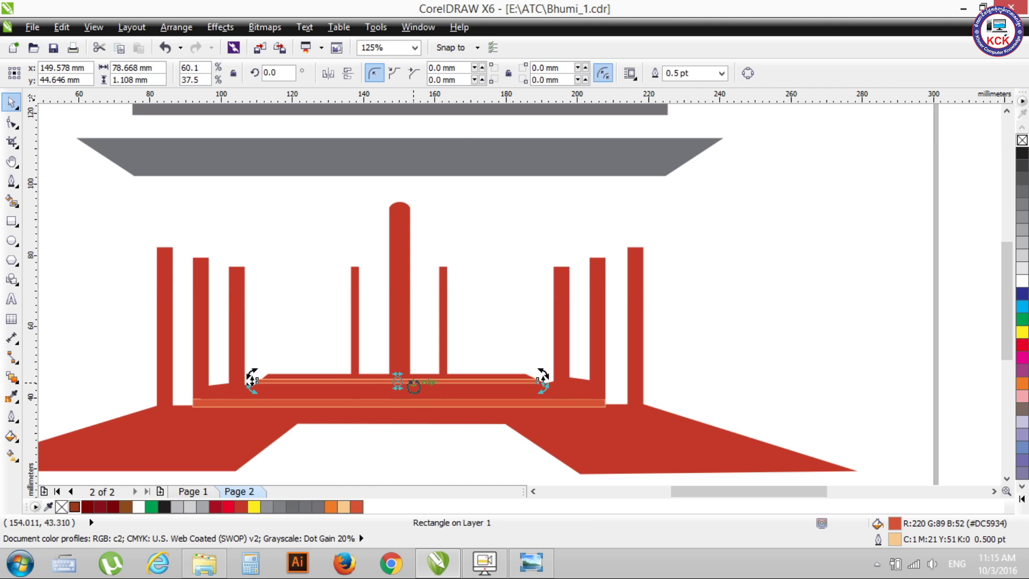
{"action": "scroll", "coordinate": [413, 387], "scroll_direction": "up", "scroll_amount": 2}
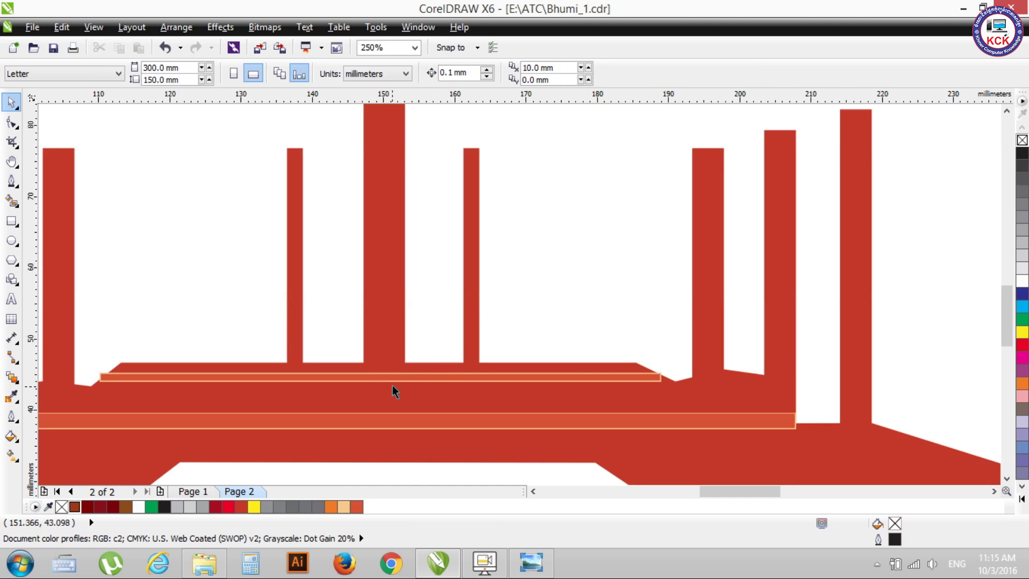
{"action": "left_click_drag", "start_coordinate": [380, 381], "coordinate": [386, 386]}
{"action": "scroll", "coordinate": [384, 388], "scroll_direction": "down", "scroll_amount": 2}
{"action": "scroll", "coordinate": [384, 388], "scroll_direction": "up", "scroll_amount": 2}
{"action": "key", "text": "Up"}
{"action": "key", "text": "Up"}
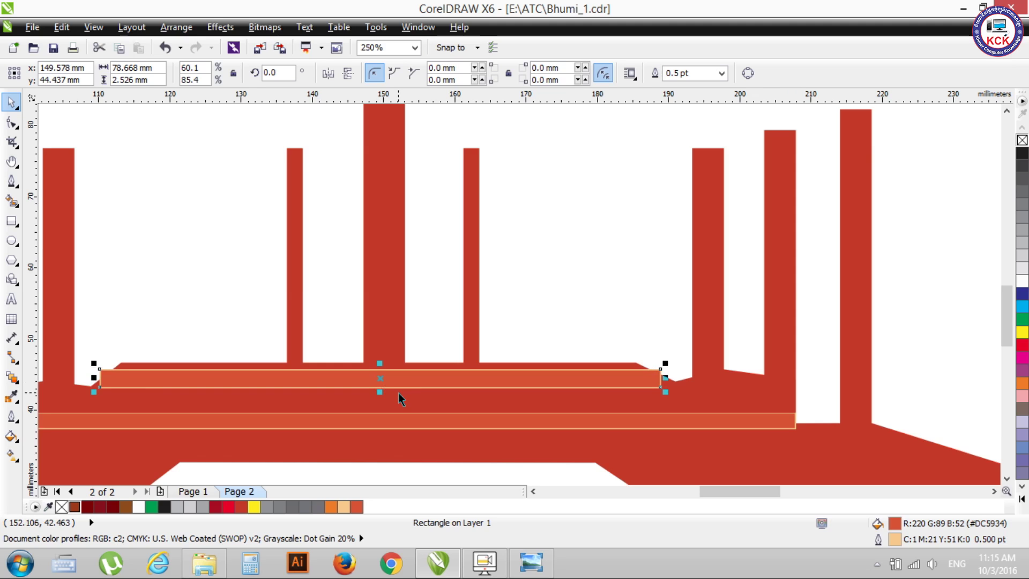
Reduce the upper stripe's height slightly and nudge it up against the platform's stepped top
{"action": "scroll", "coordinate": [398, 394], "scroll_direction": "down", "scroll_amount": 4}
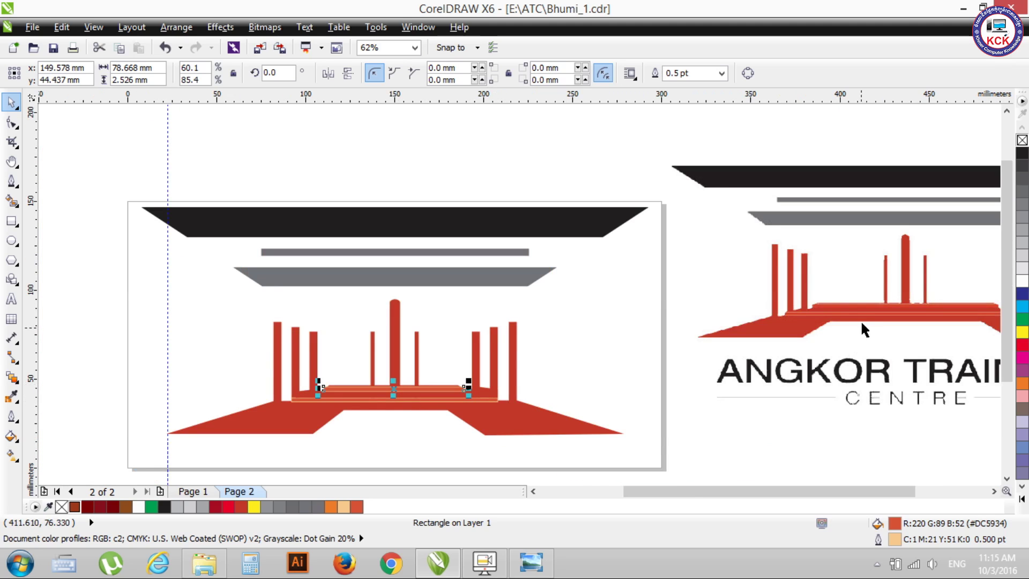
{"action": "scroll", "coordinate": [402, 403], "scroll_direction": "up", "scroll_amount": 4}
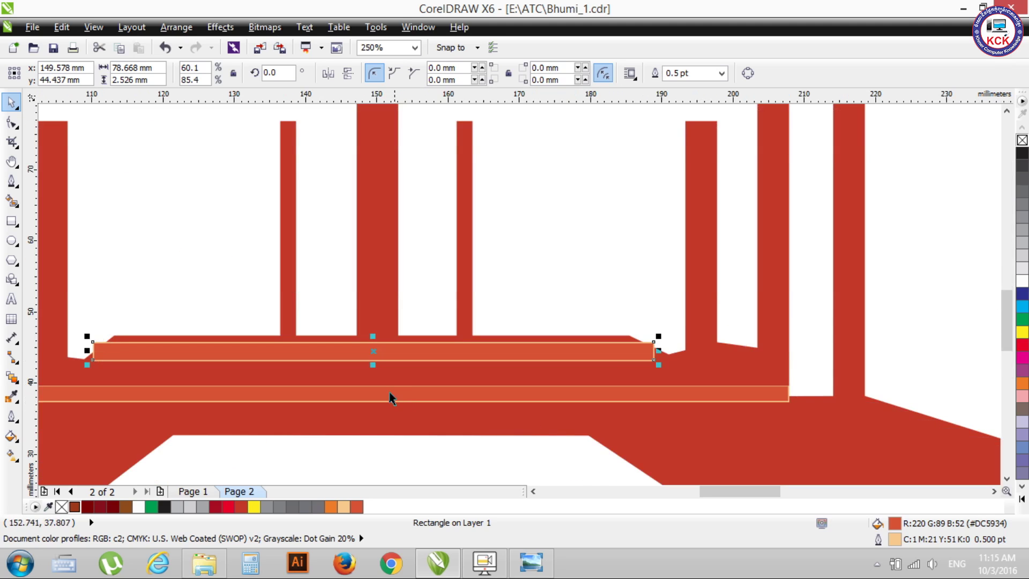
{"action": "scroll", "coordinate": [371, 340], "scroll_direction": "up", "scroll_amount": 2}
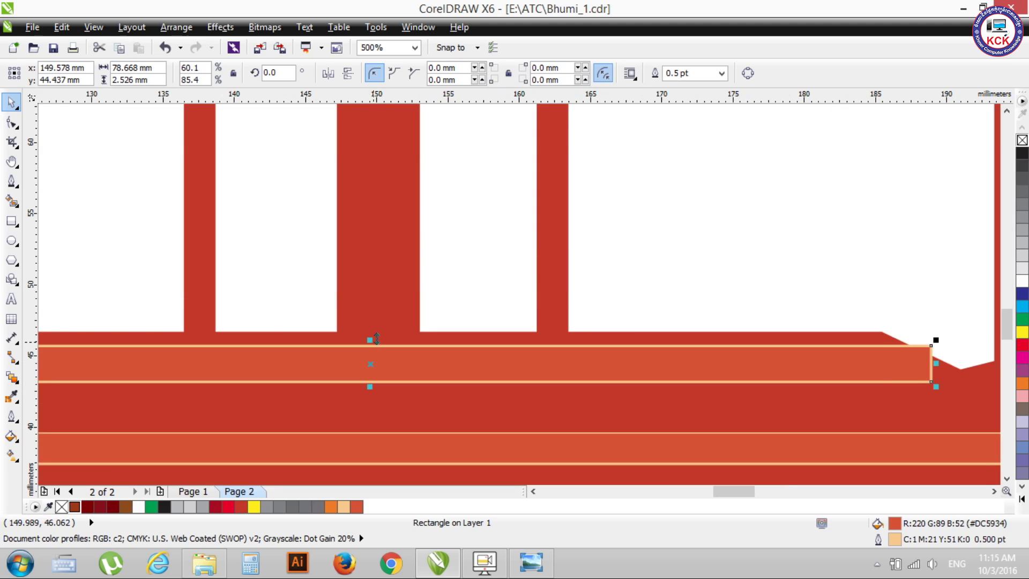
{"action": "left_click_drag", "start_coordinate": [371, 339], "coordinate": [378, 348]}
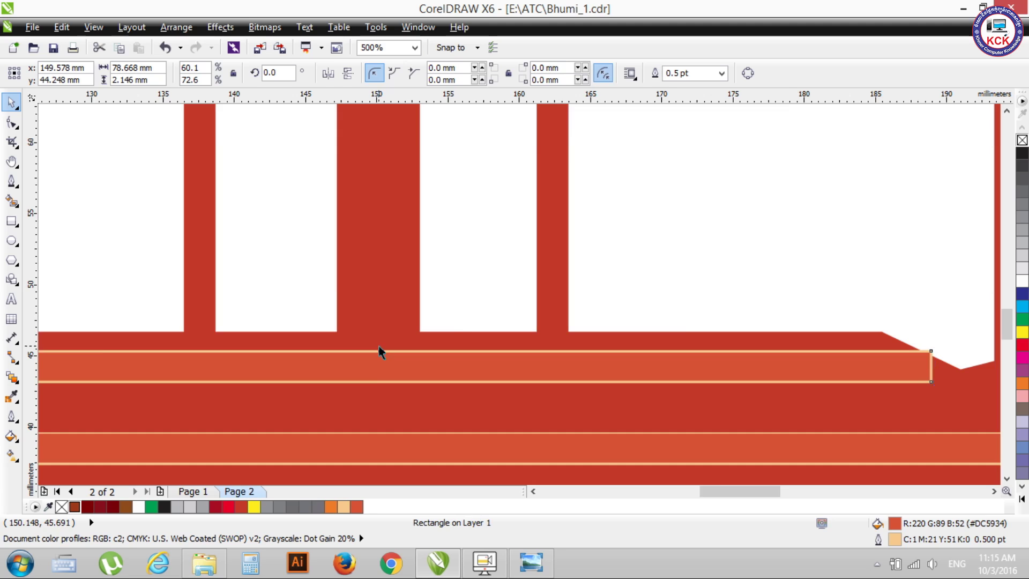
{"action": "scroll", "coordinate": [378, 348], "scroll_direction": "down", "scroll_amount": 4}
{"action": "scroll", "coordinate": [378, 348], "scroll_direction": "down", "scroll_amount": 2}
{"action": "scroll", "coordinate": [379, 349], "scroll_direction": "down", "scroll_amount": 1}
{"action": "scroll", "coordinate": [378, 348], "scroll_direction": "up", "scroll_amount": 1}
{"action": "left_click", "coordinate": [583, 444]}
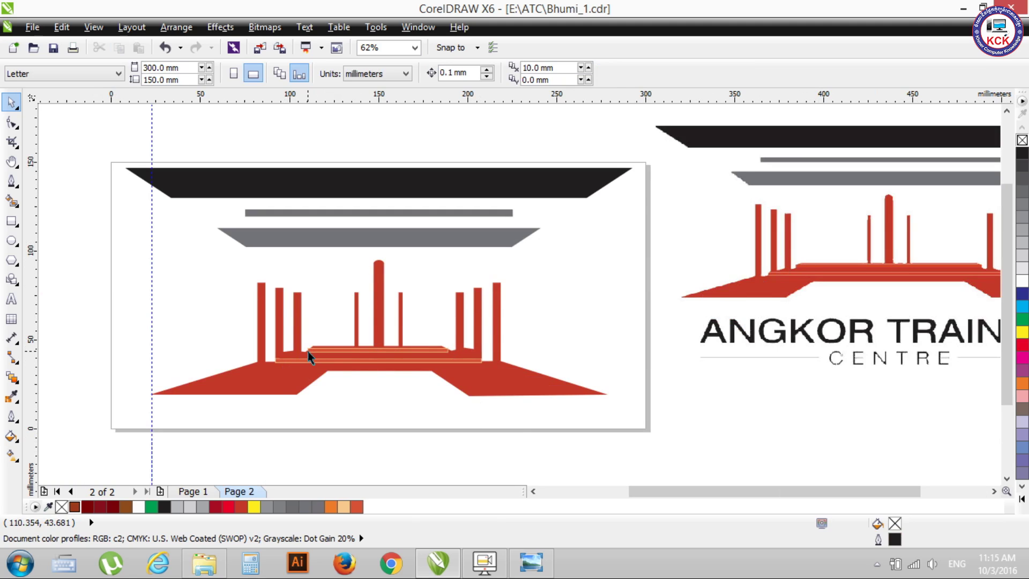
{"action": "scroll", "coordinate": [308, 351], "scroll_direction": "up", "scroll_amount": 2}
{"action": "scroll", "coordinate": [307, 352], "scroll_direction": "up", "scroll_amount": 1}
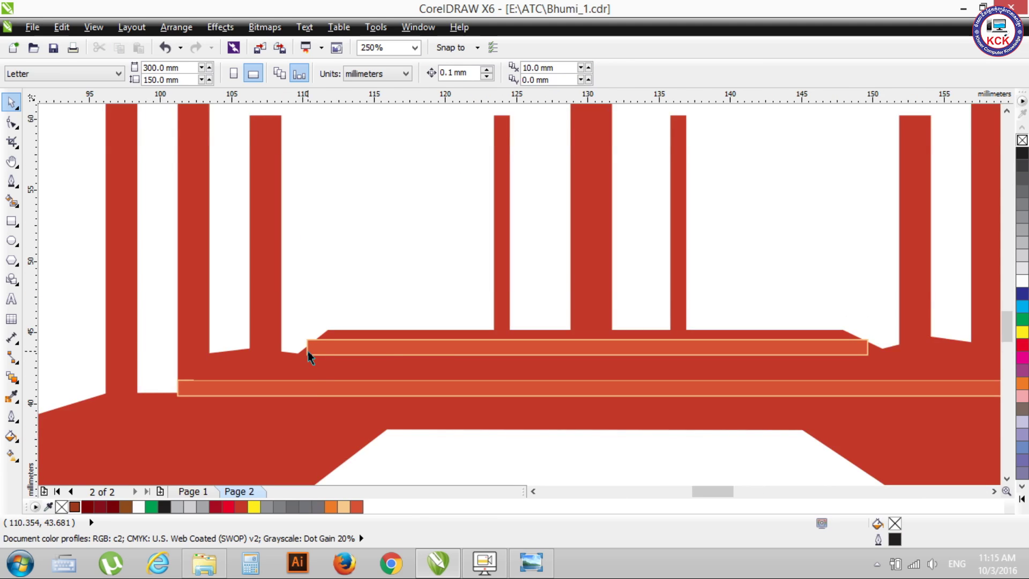
{"action": "scroll", "coordinate": [307, 351], "scroll_direction": "up", "scroll_amount": 2}
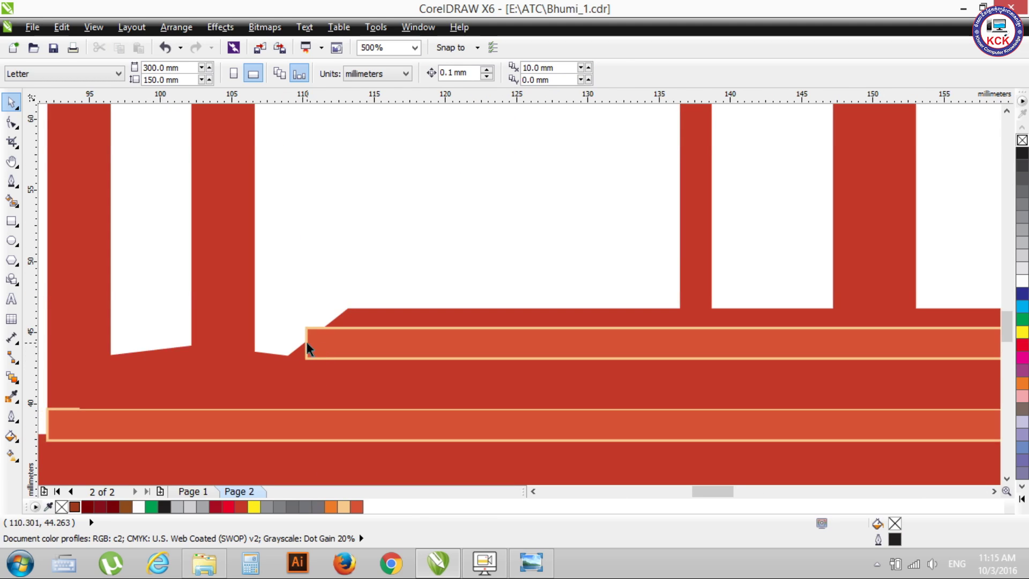
{"action": "left_click", "coordinate": [353, 340]}
{"action": "key", "text": "Up"}
{"action": "key", "text": "Up"}
{"action": "key", "text": "Up"}
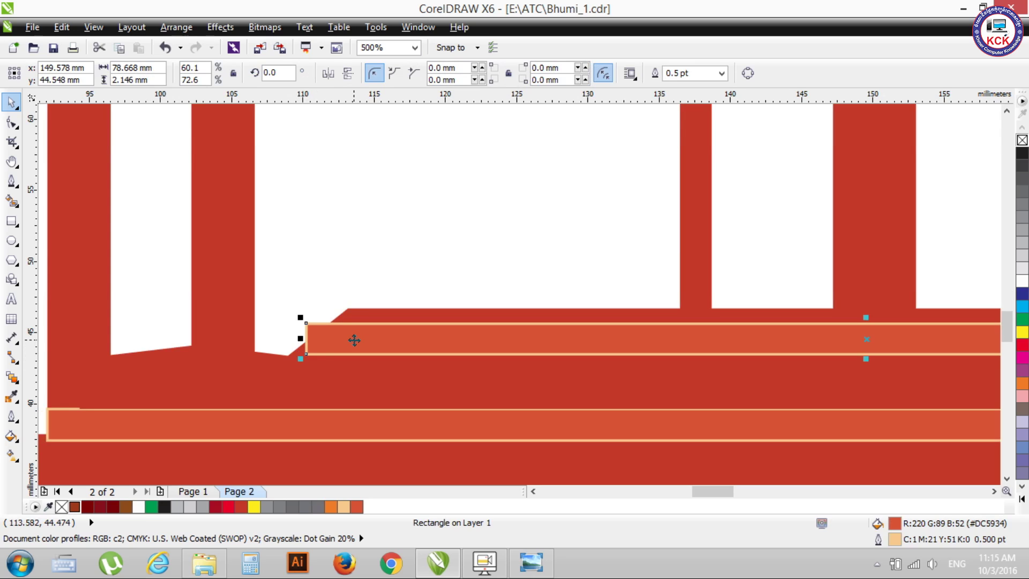
Convert the upper stripe to curves and pull its bottom corners outward to slant both ends
{"action": "left_click", "coordinate": [12, 122]}
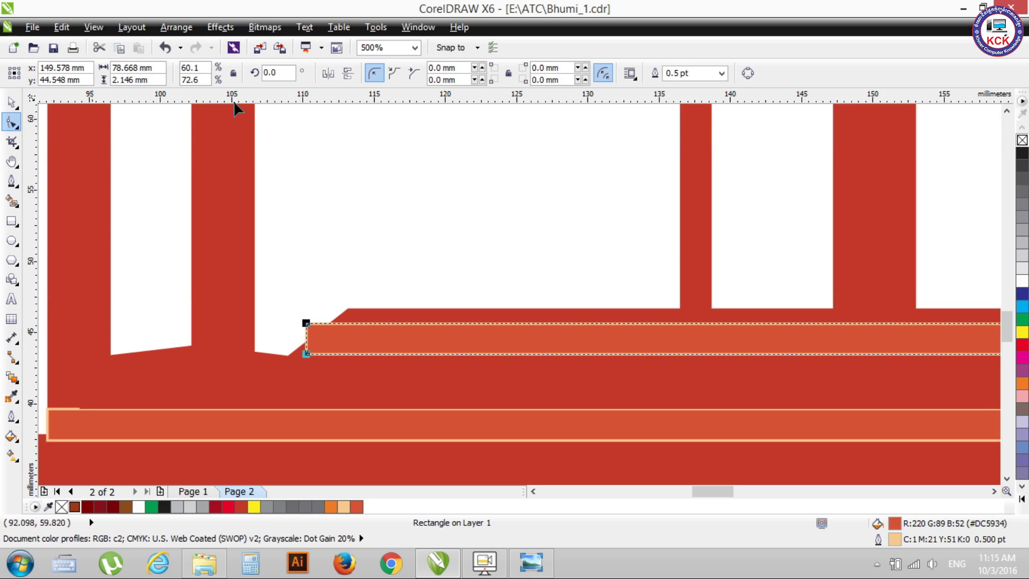
{"action": "key", "text": "ctrl+q"}
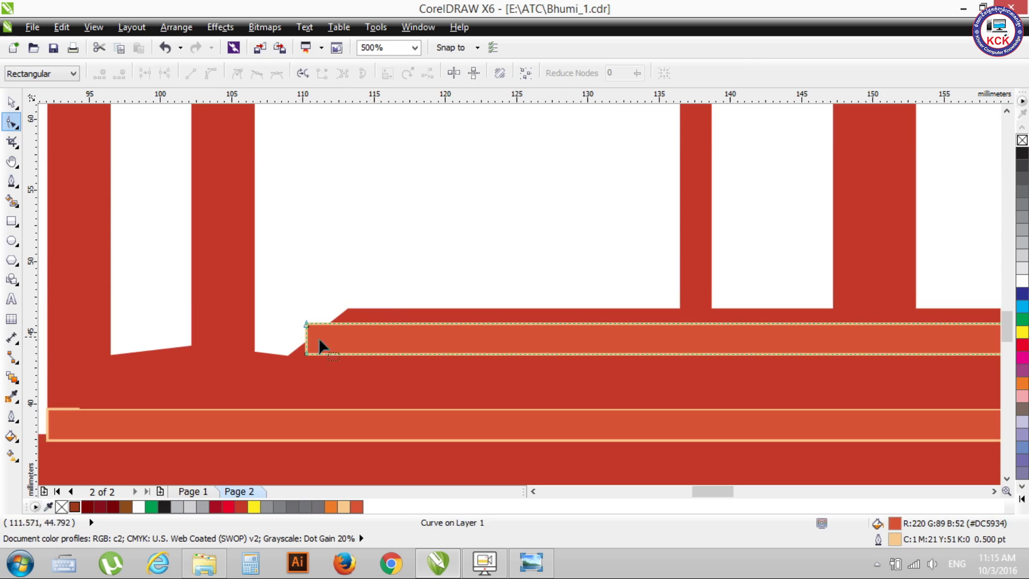
{"action": "left_click_drag", "start_coordinate": [307, 352], "coordinate": [296, 355]}
{"action": "scroll", "coordinate": [435, 380], "scroll_direction": "down", "scroll_amount": 2}
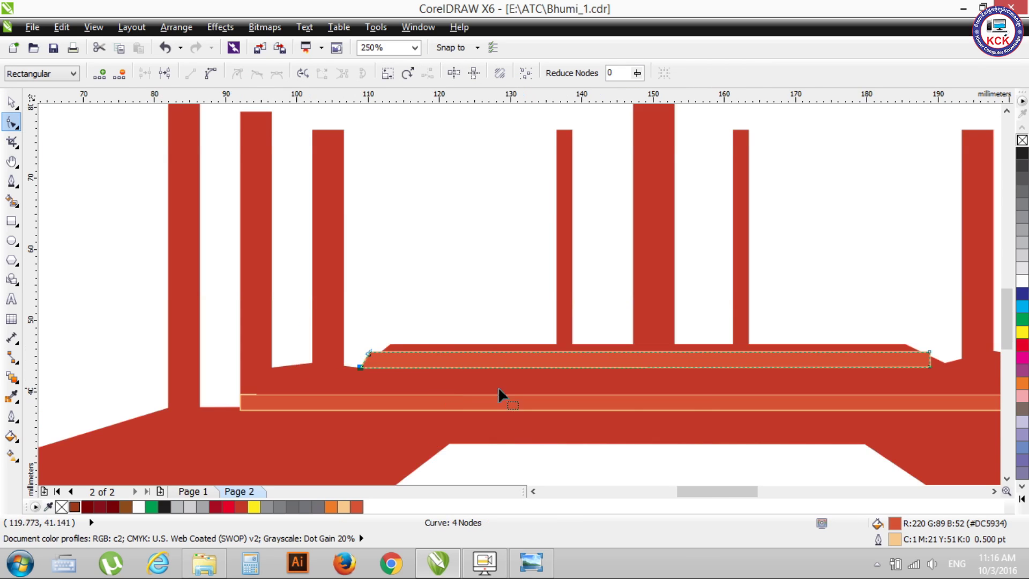
{"action": "mouse_move", "coordinate": [931, 367]}
{"action": "left_mouse_down"}
{"action": "mouse_move", "coordinate": [947, 371]}
{"action": "mouse_move", "coordinate": [951, 355]}
{"action": "left_mouse_up"}
{"action": "scroll", "coordinate": [944, 368], "scroll_direction": "up", "scroll_amount": 2}
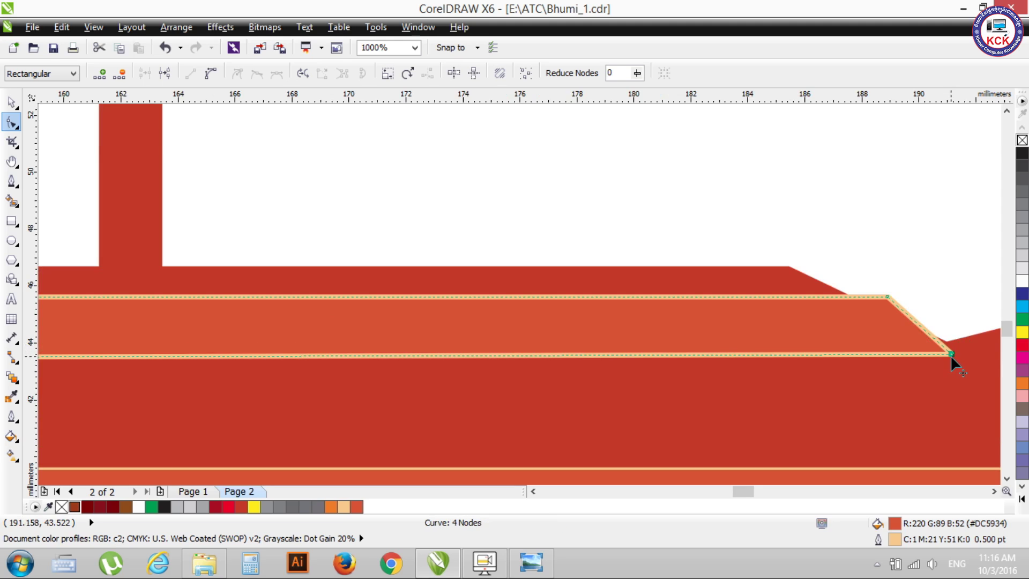
Move the red platform's right step node to meet the stripe's slanted end
{"action": "left_click", "coordinate": [951, 346]}
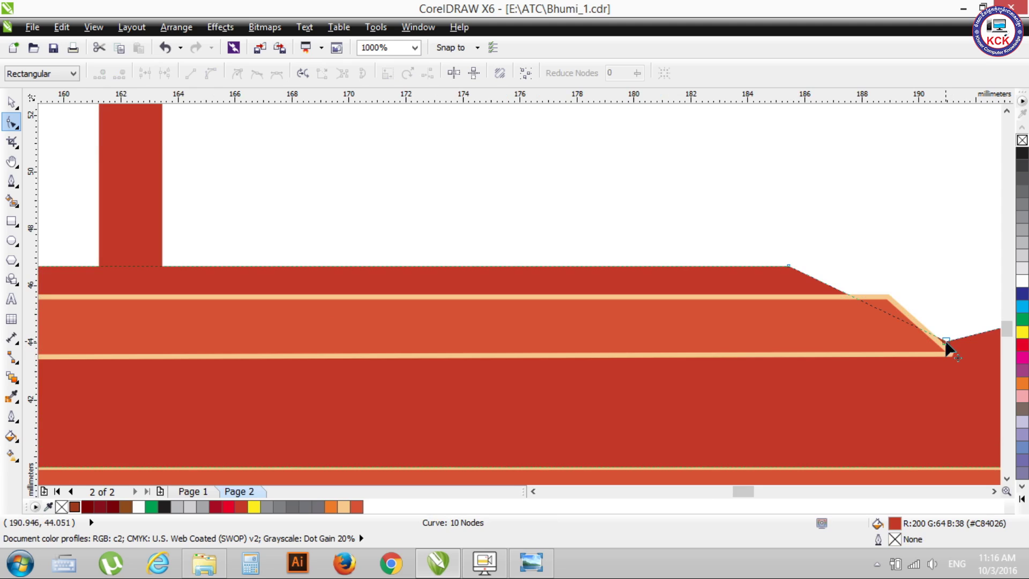
{"action": "left_click", "coordinate": [946, 342]}
{"action": "left_click_drag", "start_coordinate": [947, 343], "coordinate": [951, 349]}
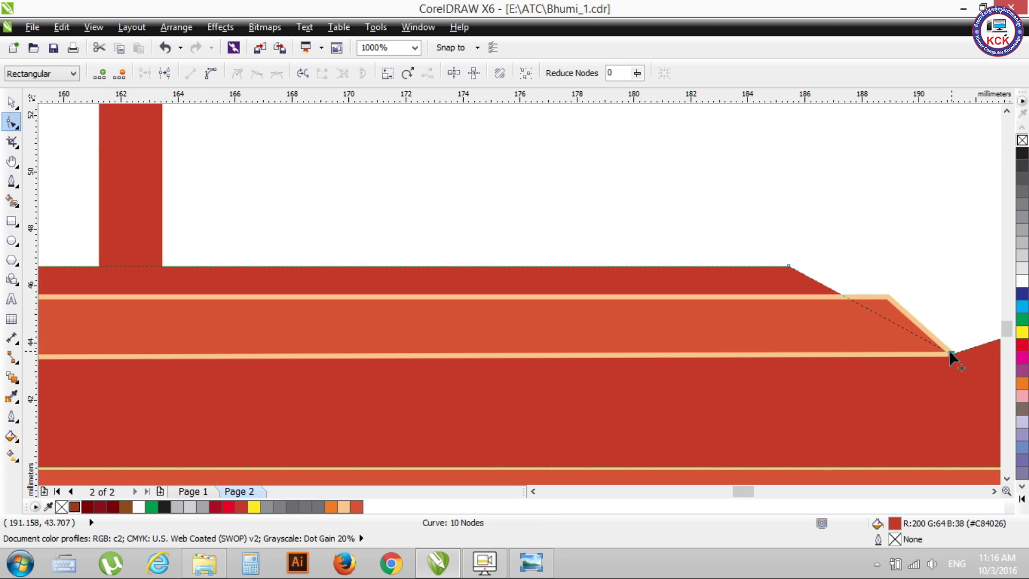
{"action": "scroll", "coordinate": [938, 346], "scroll_direction": "down", "scroll_amount": 1}
{"action": "scroll", "coordinate": [938, 349], "scroll_direction": "down", "scroll_amount": 1}
Move the reference logo image further to the right of the redraw
{"action": "scroll", "coordinate": [938, 348], "scroll_direction": "down", "scroll_amount": 1}
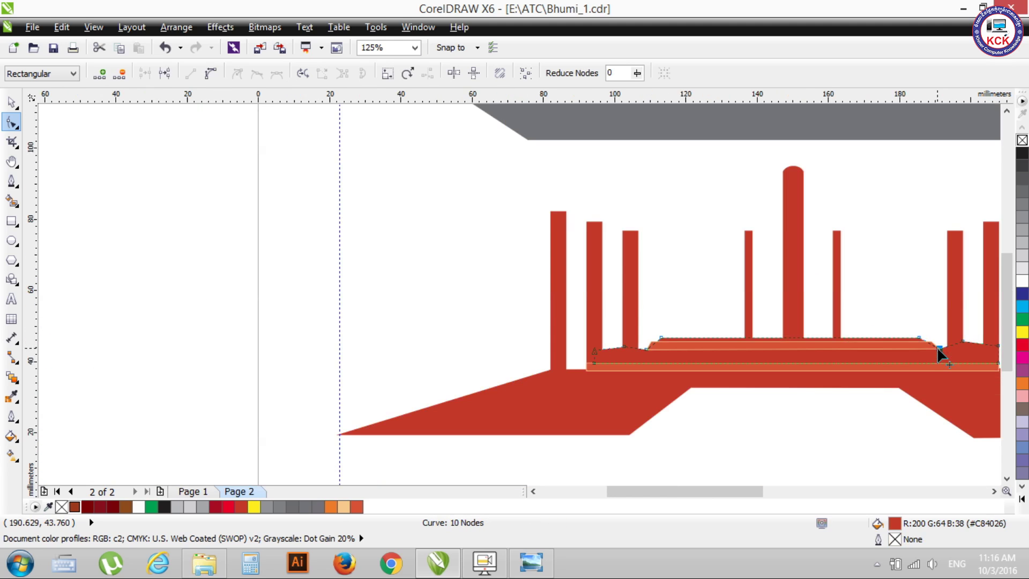
{"action": "left_click", "coordinate": [12, 105]}
{"action": "scroll", "coordinate": [349, 294], "scroll_direction": "down", "scroll_amount": 2}
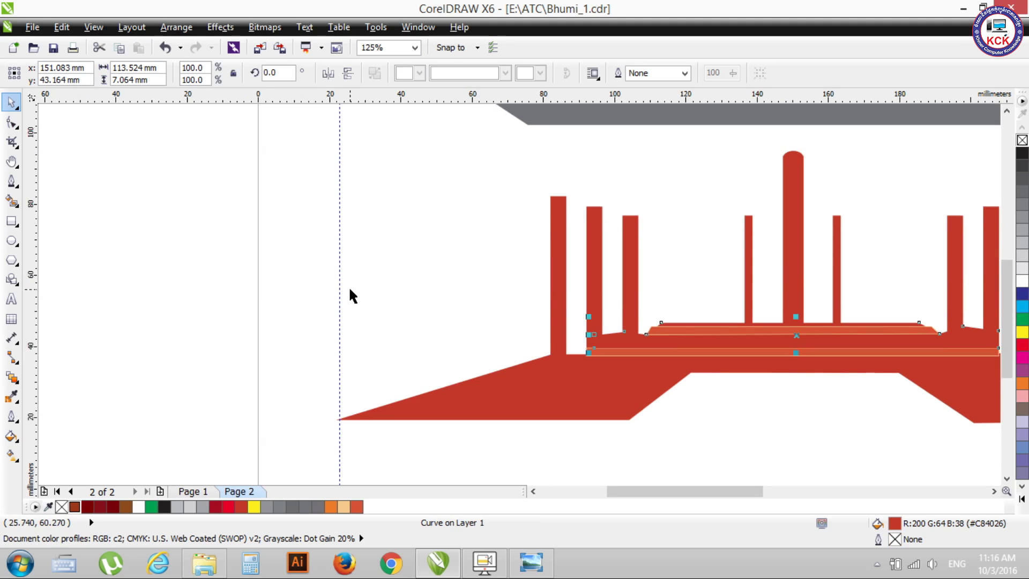
{"action": "scroll", "coordinate": [349, 294], "scroll_direction": "down", "scroll_amount": 2}
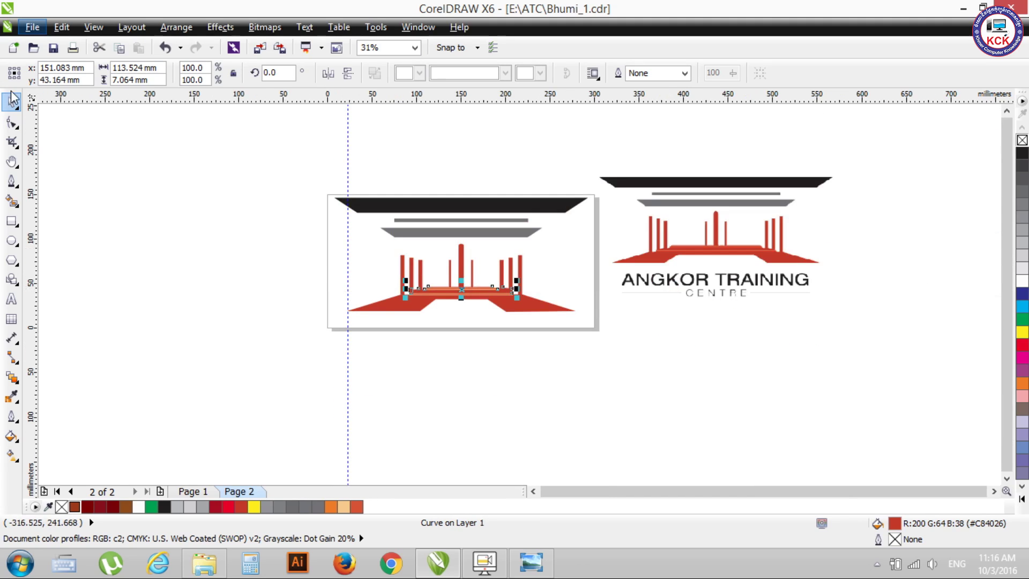
{"action": "left_click", "coordinate": [309, 246]}
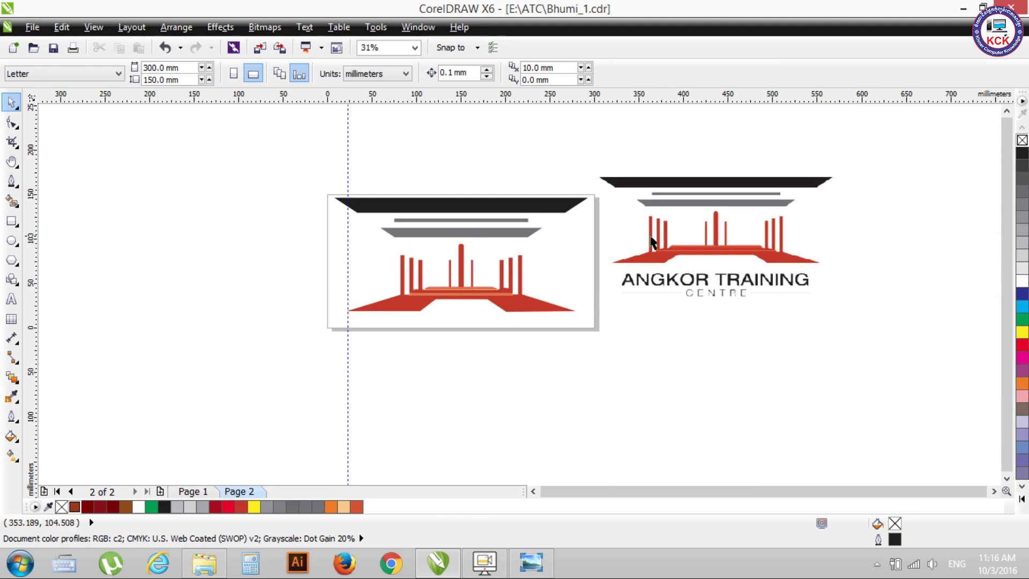
{"action": "left_click_drag", "start_coordinate": [708, 234], "coordinate": [821, 239]}
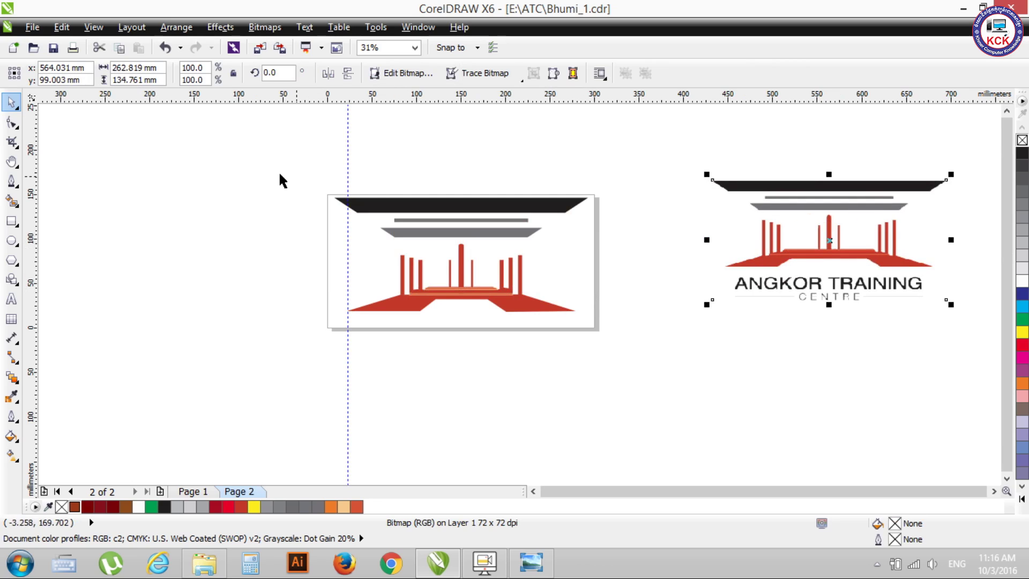
{"action": "left_click", "coordinate": [265, 254]}
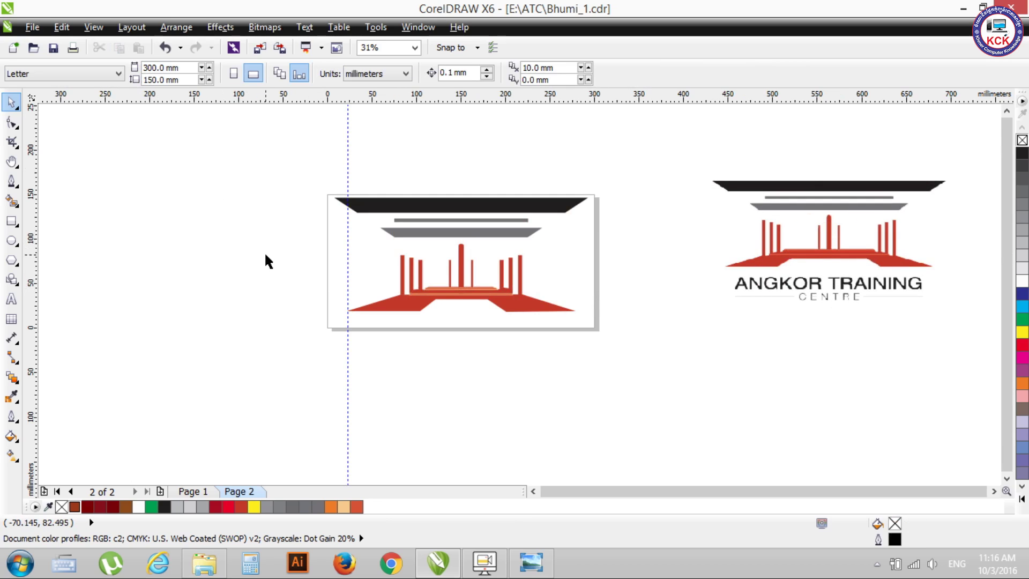
Squash the red temple base shape to about half its height
{"action": "left_click", "coordinate": [531, 311]}
{"action": "scroll", "coordinate": [433, 314], "scroll_direction": "up", "scroll_amount": 2}
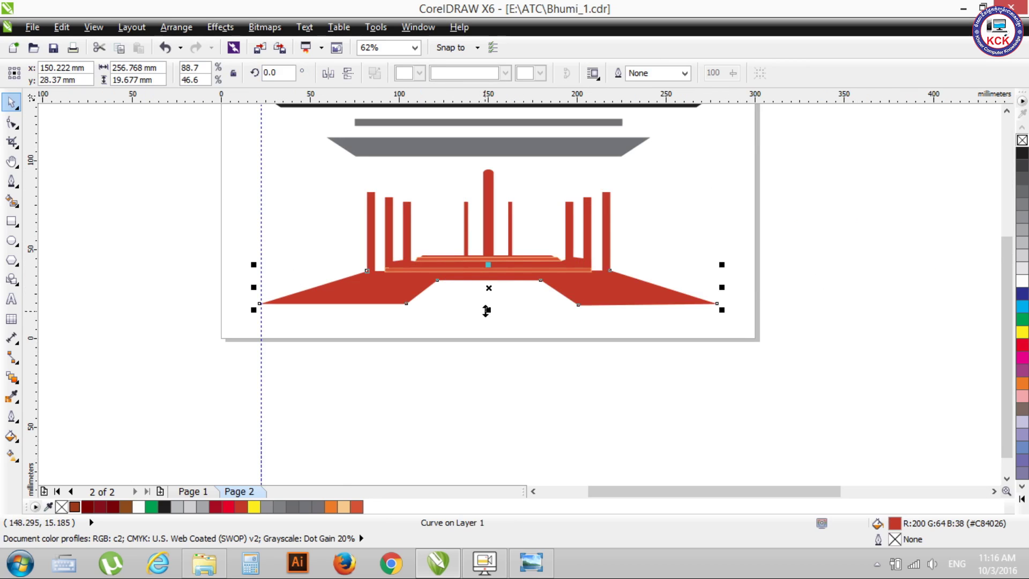
{"action": "left_click_drag", "start_coordinate": [488, 310], "coordinate": [488, 300]}
{"action": "left_click", "coordinate": [498, 335]}
{"action": "scroll", "coordinate": [500, 340], "scroll_direction": "down", "scroll_amount": 1}
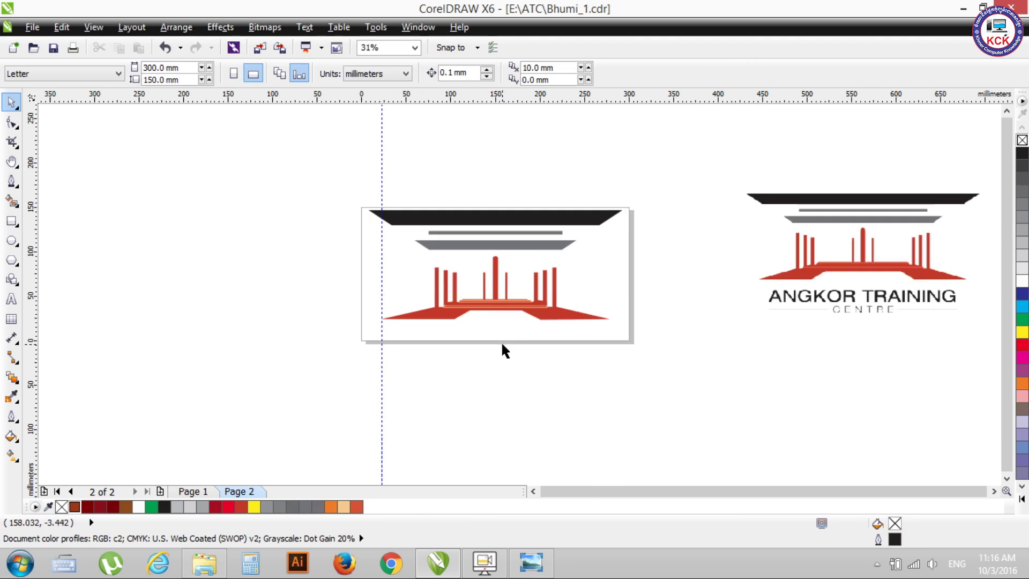
{"action": "scroll", "coordinate": [501, 341], "scroll_direction": "down", "scroll_amount": 1}
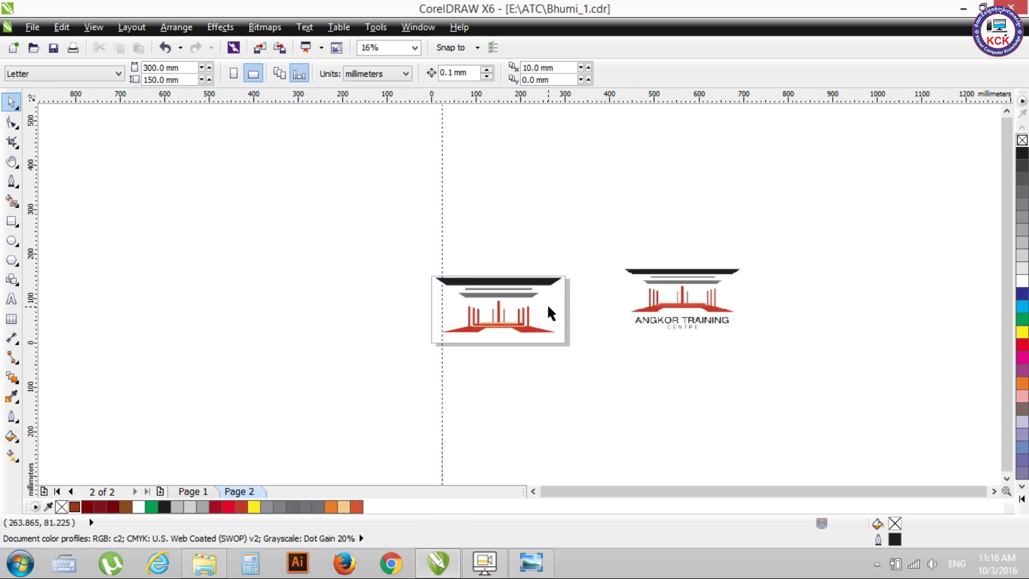
{"action": "scroll", "coordinate": [548, 310], "scroll_direction": "up", "scroll_amount": 1}
{"action": "scroll", "coordinate": [492, 293], "scroll_direction": "up", "scroll_amount": 1}
{"action": "scroll", "coordinate": [492, 293], "scroll_direction": "down", "scroll_amount": 1}
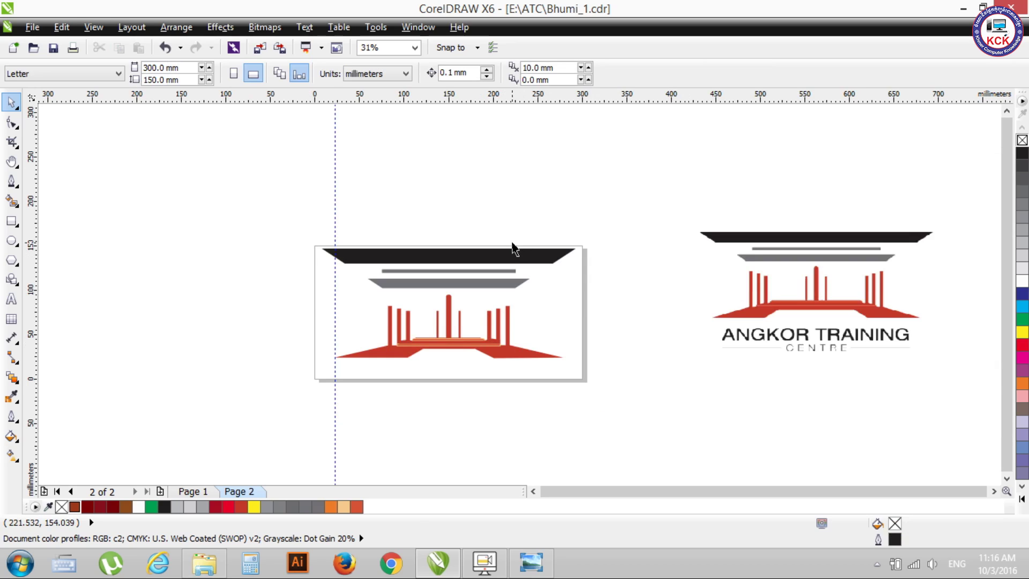
Group all parts of the temple drawing and delete the reference logo image
{"action": "left_click_drag", "start_coordinate": [282, 211], "coordinate": [623, 474]}
{"action": "left_click", "coordinate": [417, 73]}
{"action": "left_click_drag", "start_coordinate": [765, 263], "coordinate": [789, 261]}
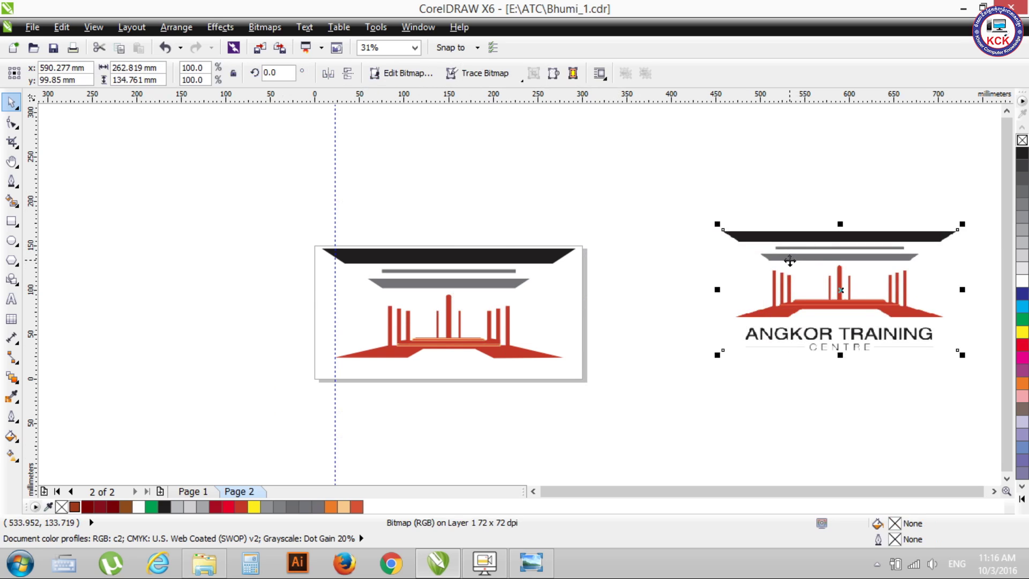
{"action": "key", "text": "Delete"}
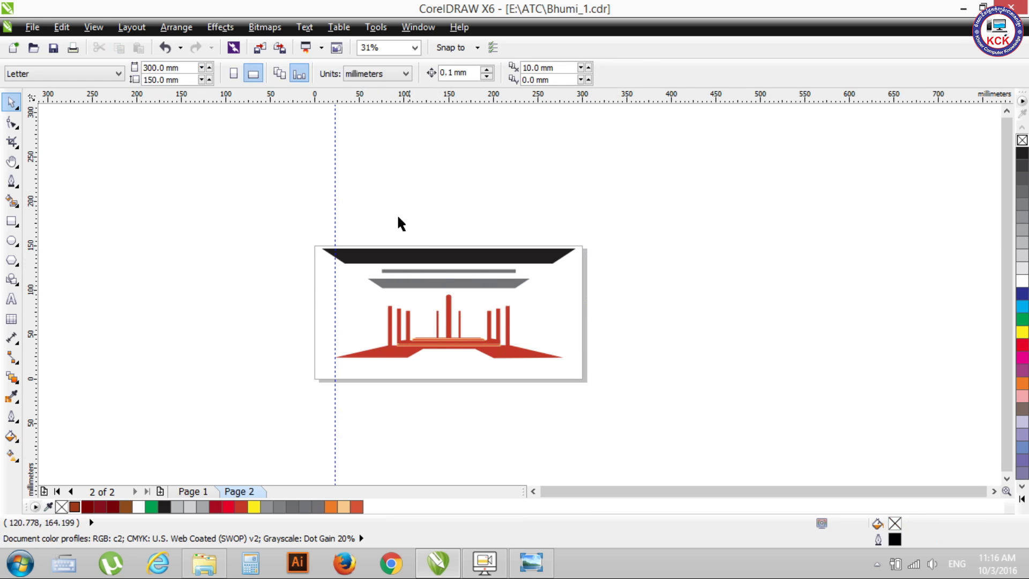
Unlock the locked guideline and delete it
{"action": "left_click", "coordinate": [333, 177]}
{"action": "right_click", "coordinate": [334, 178]}
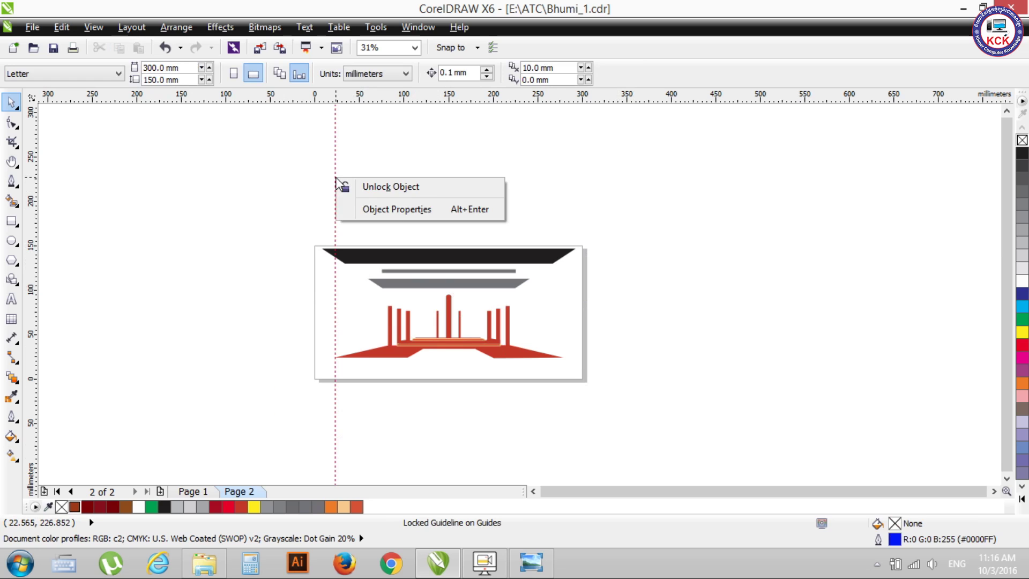
{"action": "left_click", "coordinate": [372, 185]}
{"action": "left_click", "coordinate": [336, 177]}
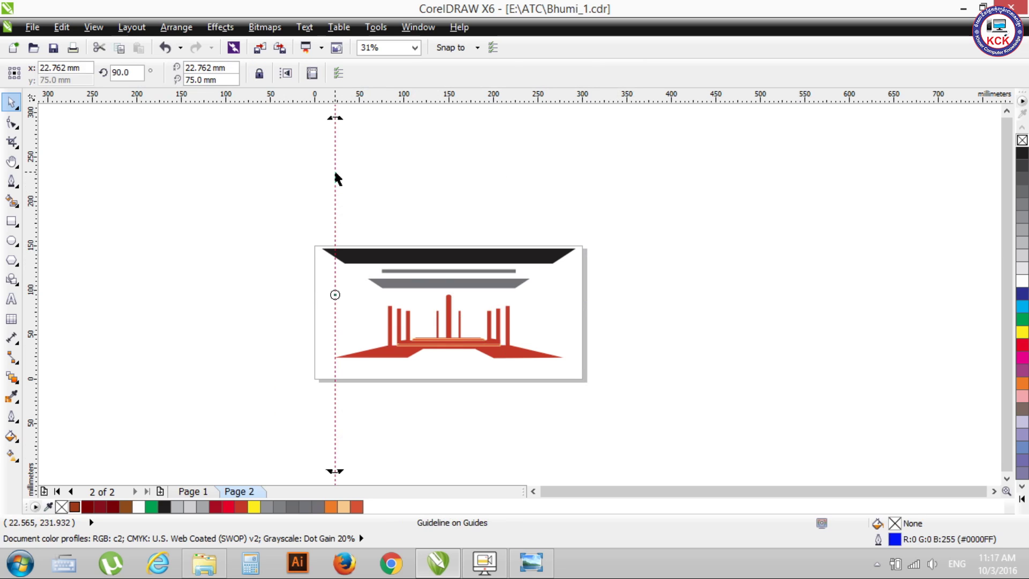
{"action": "key", "text": "Delete"}
Centre the temple drawing on the page with P and save the file
{"action": "left_click_drag", "start_coordinate": [290, 161], "coordinate": [609, 415]}
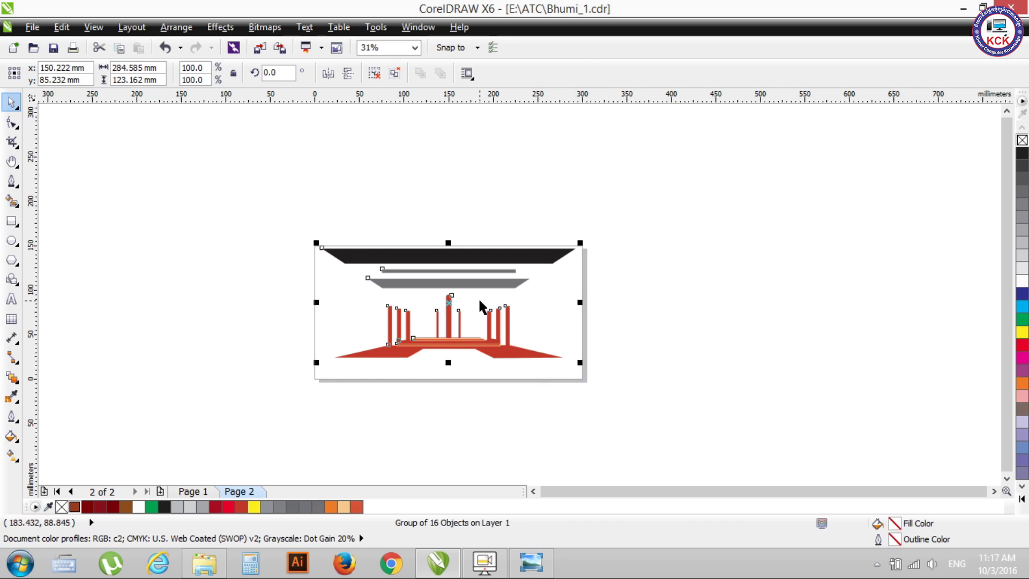
{"action": "key", "text": "p"}
{"action": "left_click", "coordinate": [591, 283]}
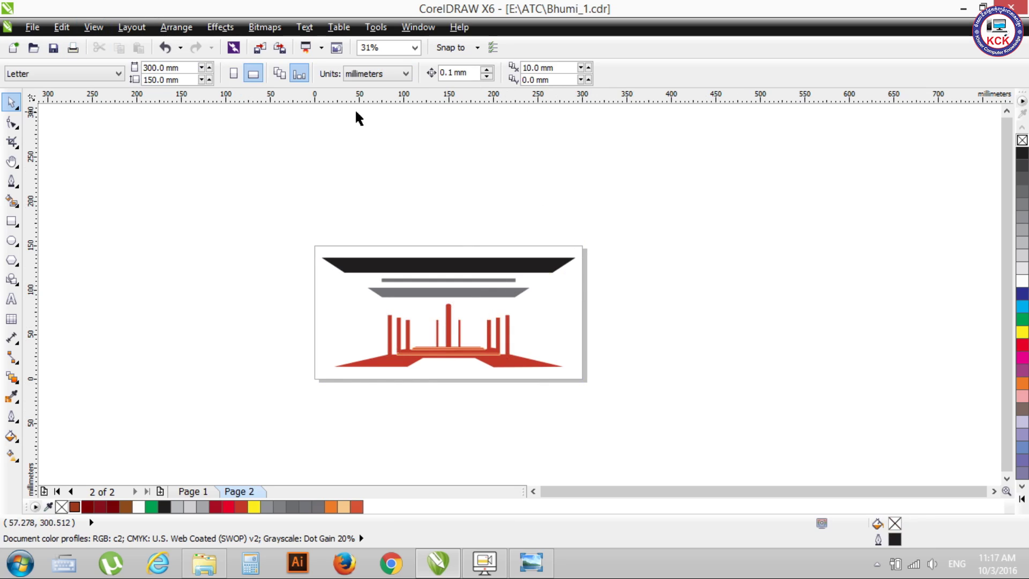
{"action": "left_click", "coordinate": [47, 49]}
Start Save As in the ATC\Adobe\CorelDraw folder with the file name Batch3
{"action": "left_click", "coordinate": [32, 27]}
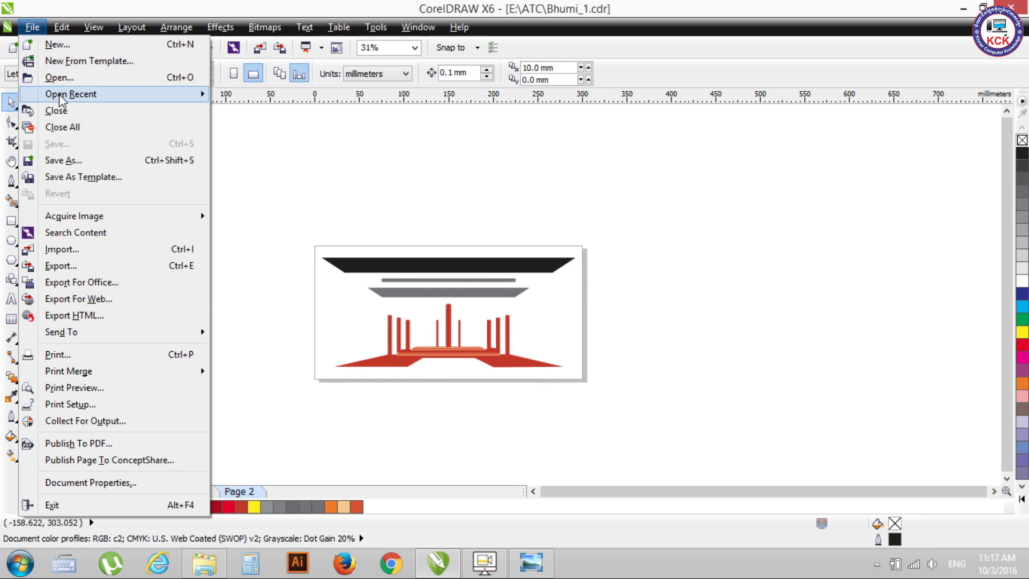
{"action": "left_click", "coordinate": [65, 160]}
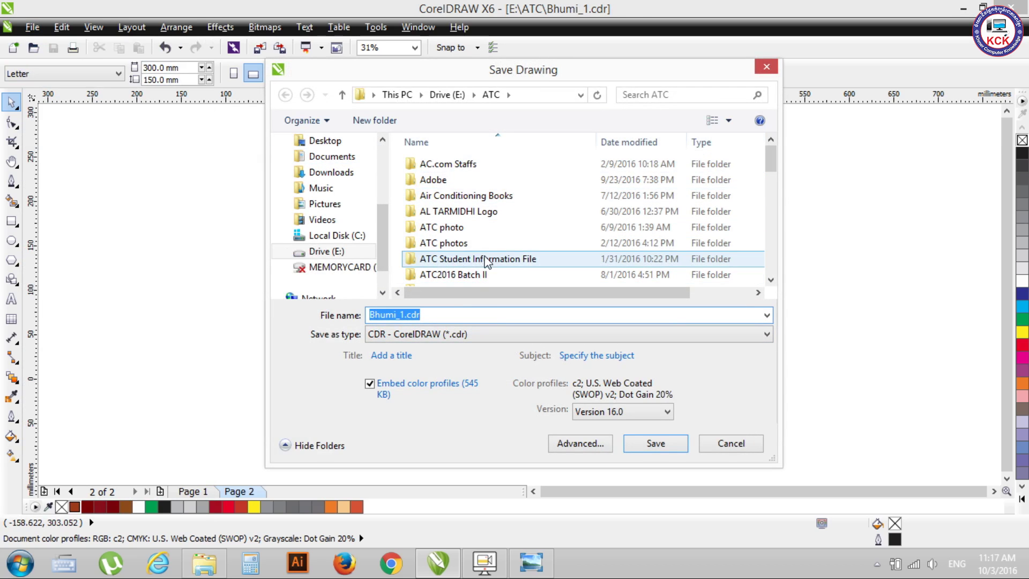
{"action": "left_click_drag", "start_coordinate": [772, 156], "coordinate": [772, 185]}
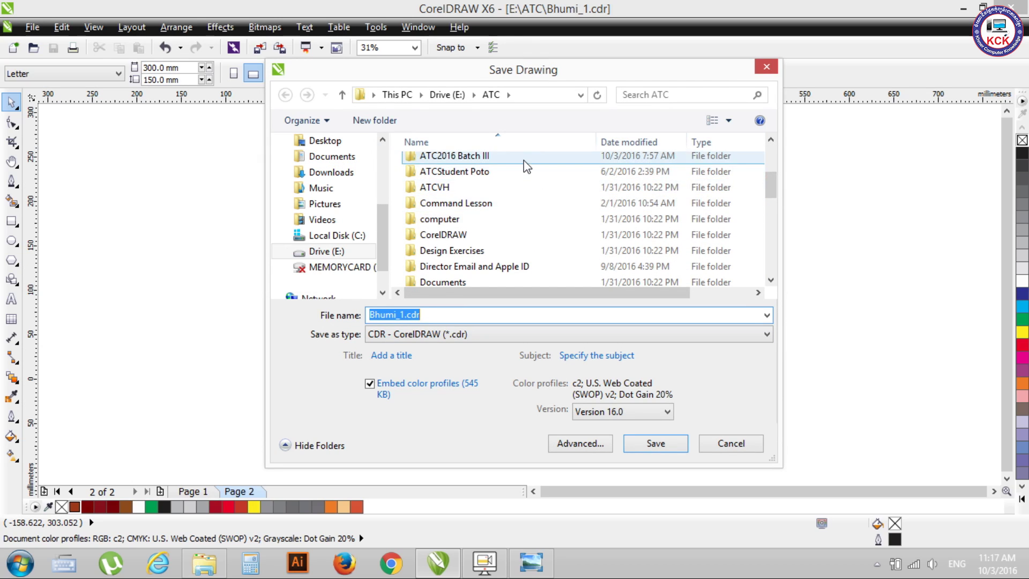
{"action": "double_click", "coordinate": [517, 157]}
{"action": "left_click", "coordinate": [468, 213]}
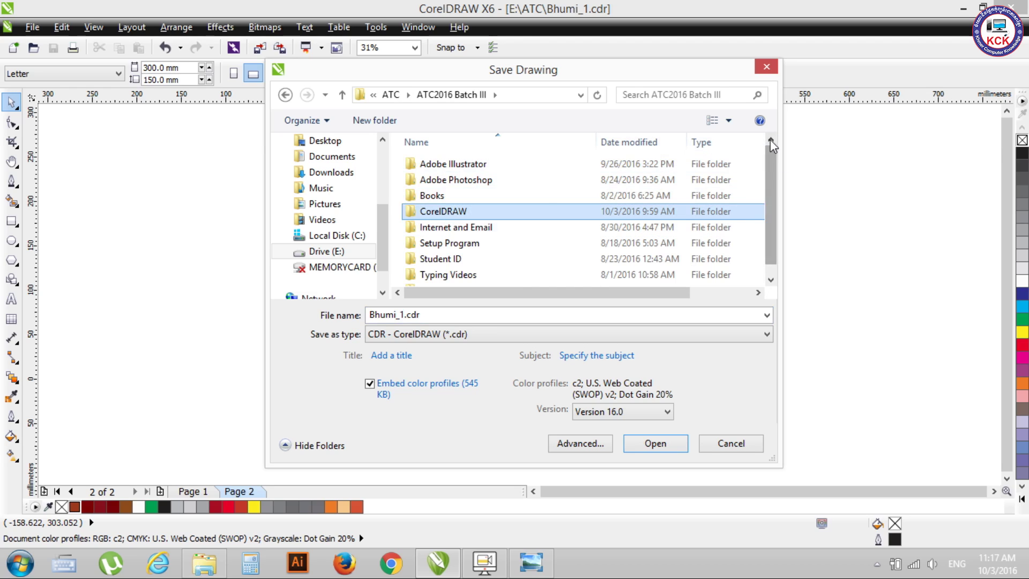
{"action": "left_click", "coordinate": [390, 94]}
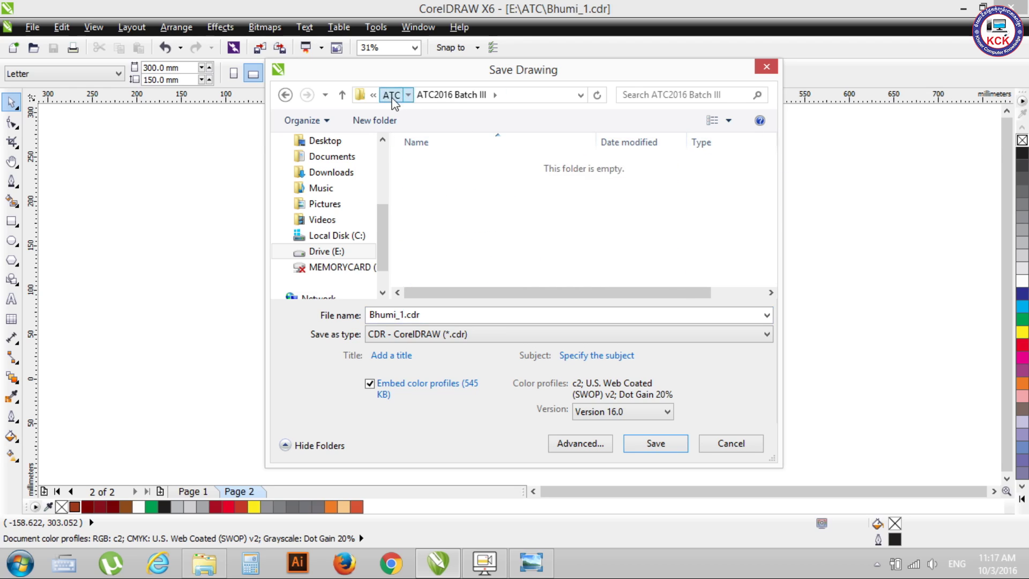
{"action": "double_click", "coordinate": [448, 181]}
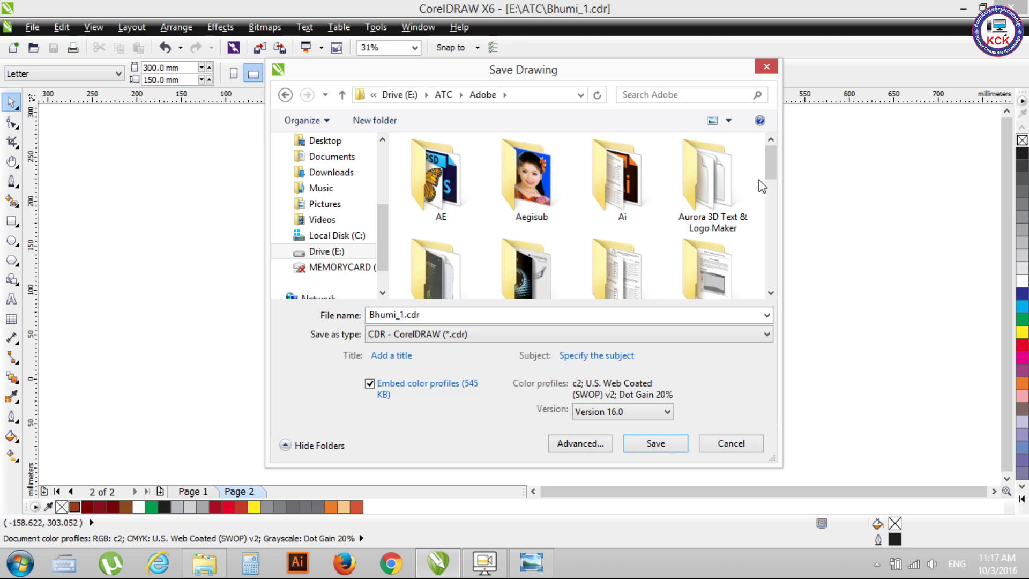
{"action": "left_click_drag", "start_coordinate": [770, 164], "coordinate": [768, 185]}
{"action": "double_click", "coordinate": [601, 190]}
{"action": "type", "text": "Batch3"}
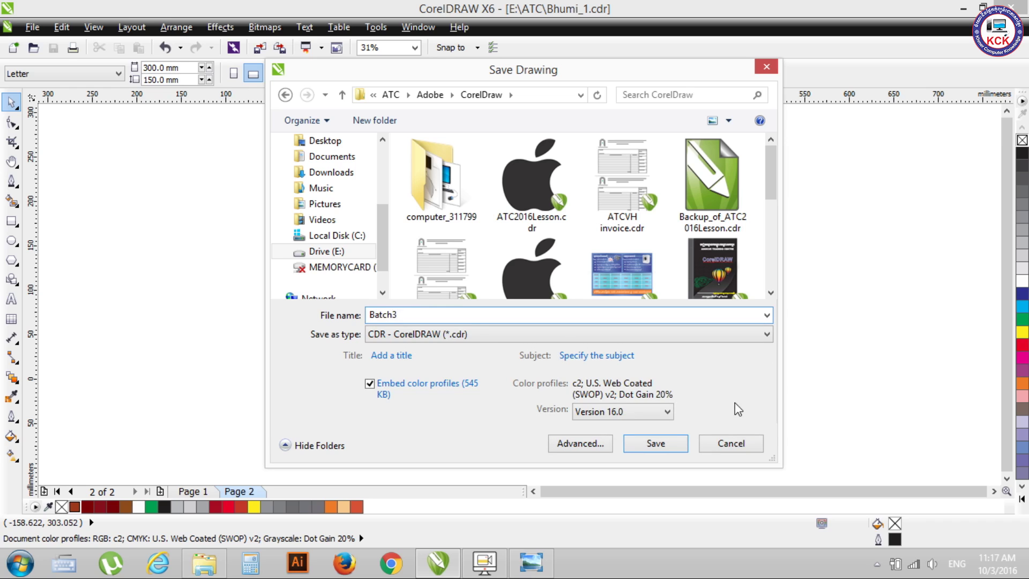
Choose Version 15.0 as the file format and confirm the save
{"action": "left_click", "coordinate": [670, 412]}
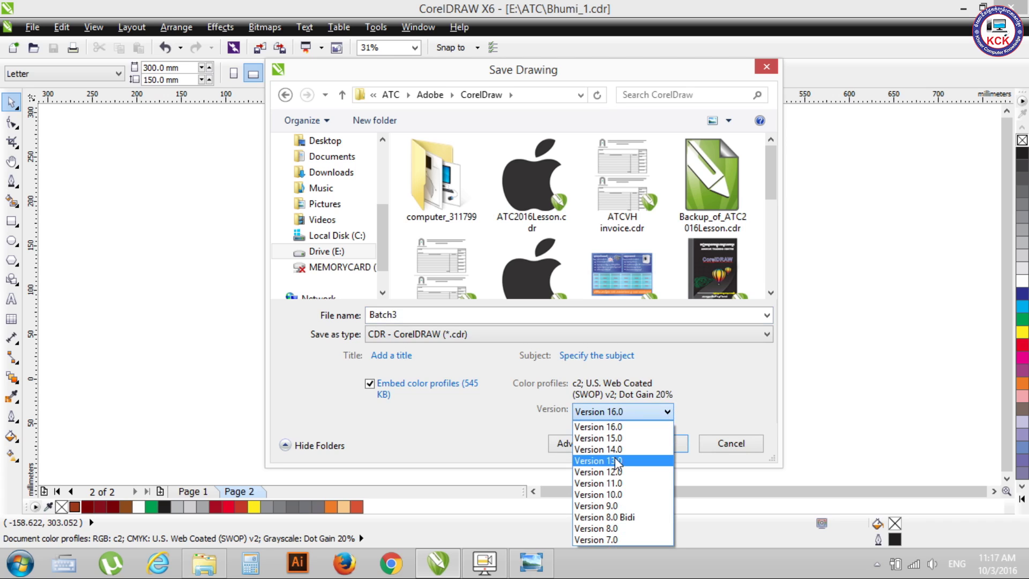
{"action": "left_click", "coordinate": [724, 379]}
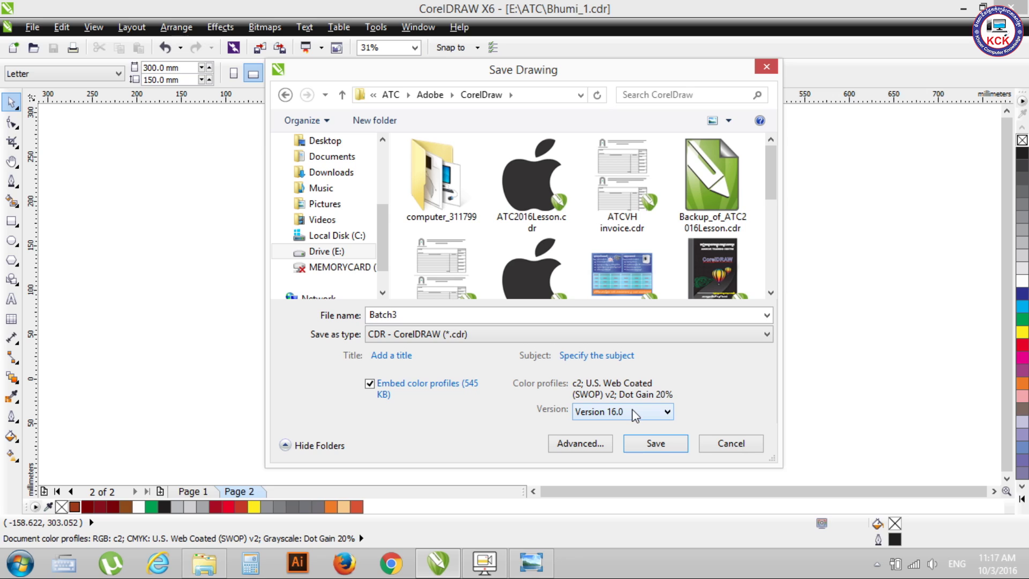
{"action": "left_click", "coordinate": [634, 414]}
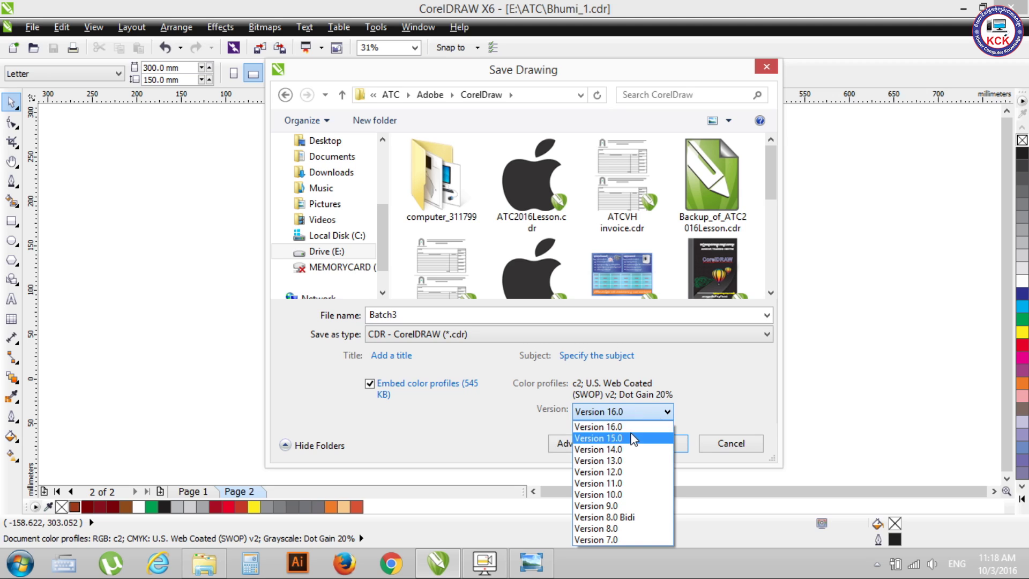
{"action": "left_click", "coordinate": [632, 426]}
{"action": "left_click", "coordinate": [640, 414]}
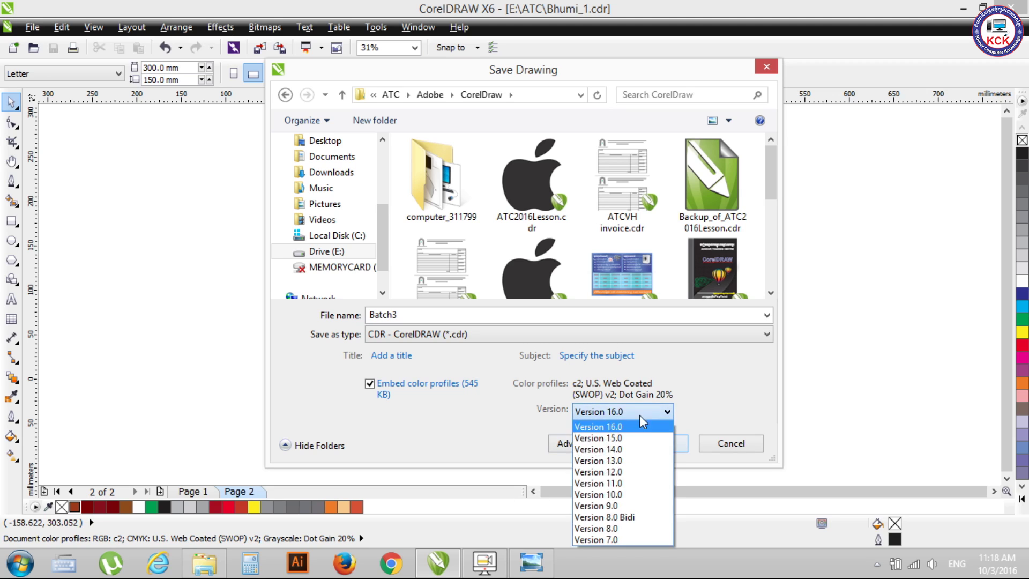
{"action": "left_click", "coordinate": [623, 438]}
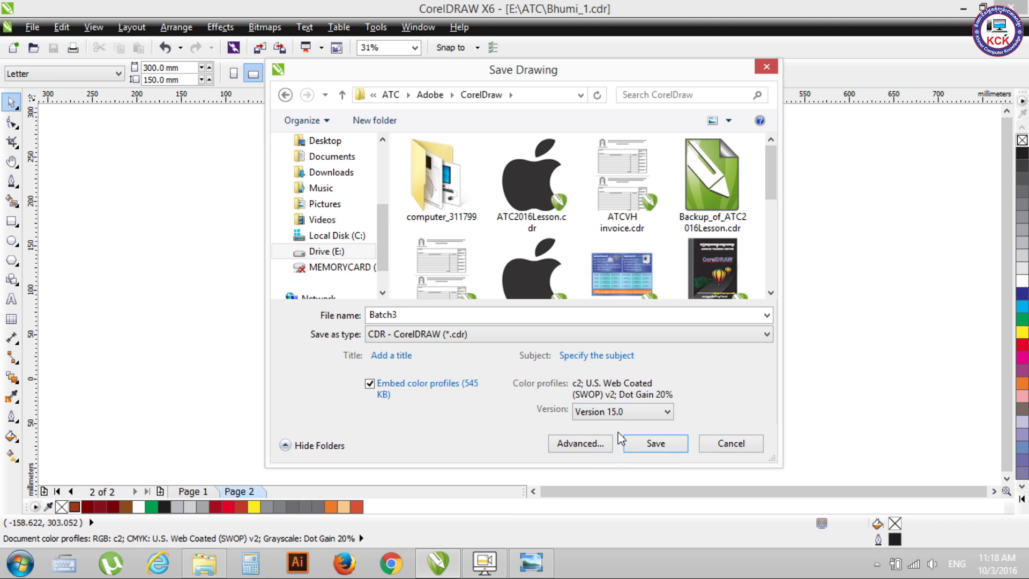
{"action": "left_click", "coordinate": [665, 444]}
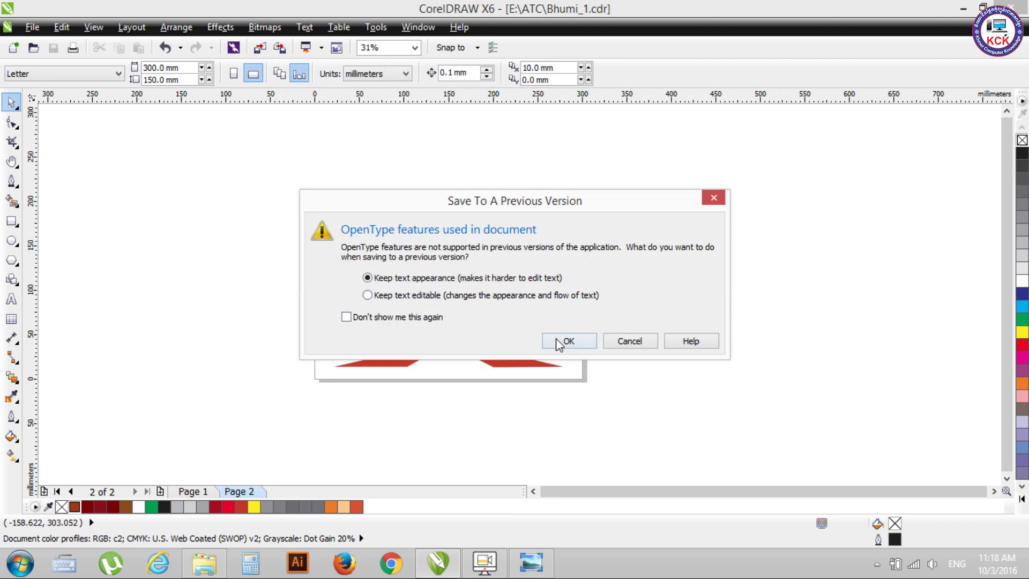
{"action": "left_click", "coordinate": [557, 340]}
{"action": "left_click", "coordinate": [471, 263]}
{"action": "left_click", "coordinate": [643, 244]}
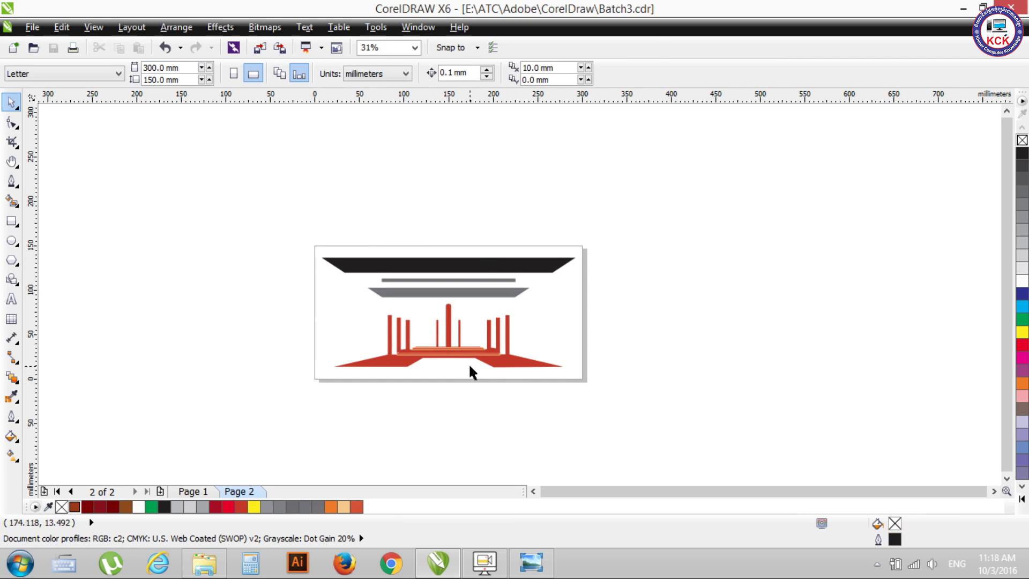
Export the temple drawing to the Desktop as Batch3.png
{"action": "left_click", "coordinate": [492, 265]}
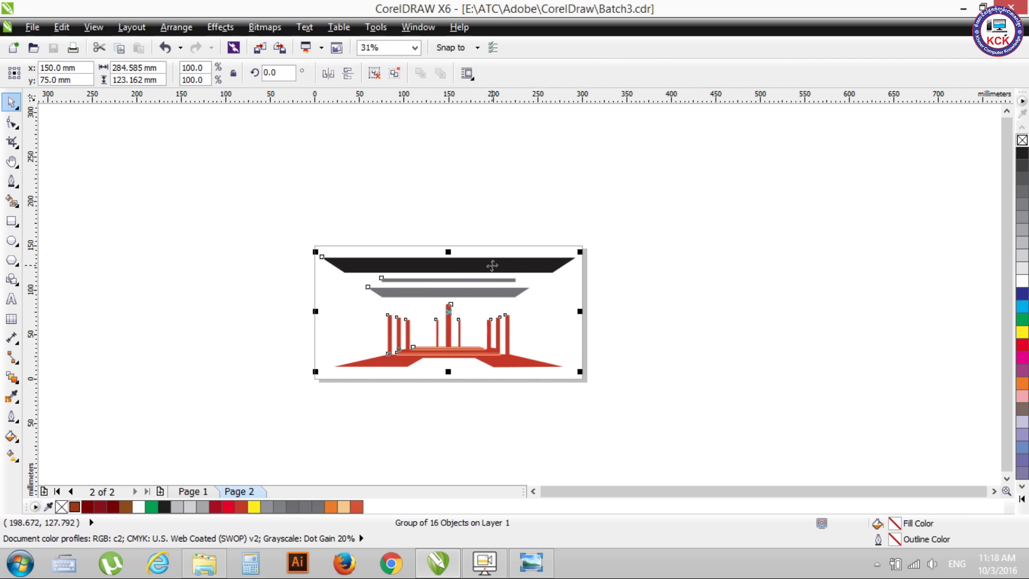
{"action": "left_click", "coordinate": [30, 28]}
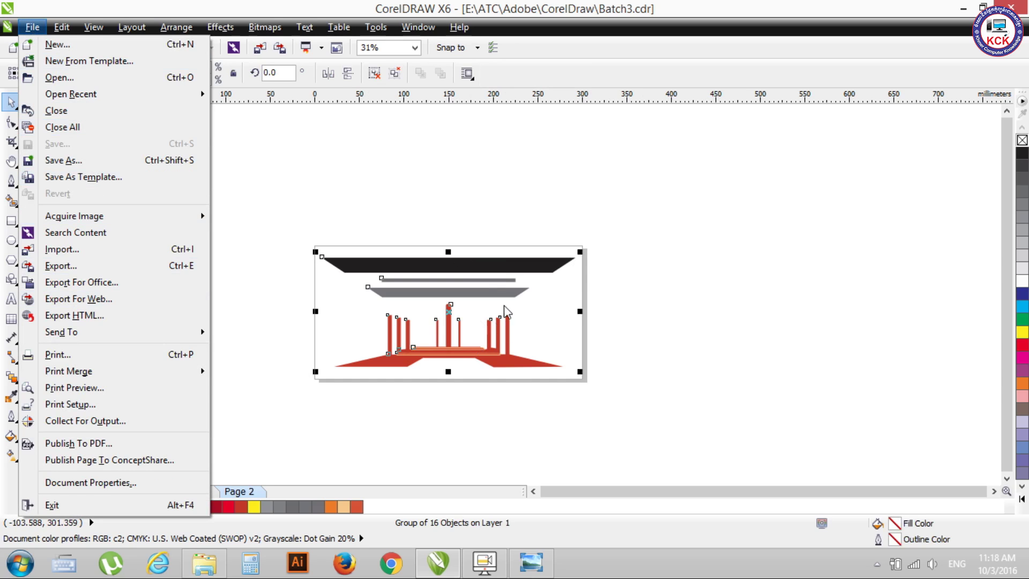
{"action": "left_click", "coordinate": [730, 248]}
{"action": "left_click", "coordinate": [530, 271]}
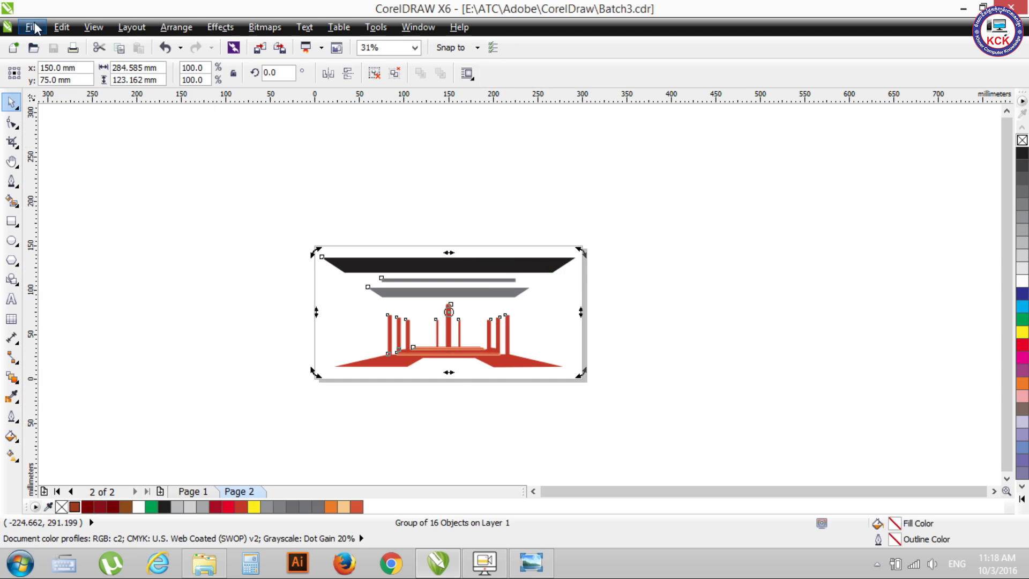
{"action": "left_click", "coordinate": [32, 27]}
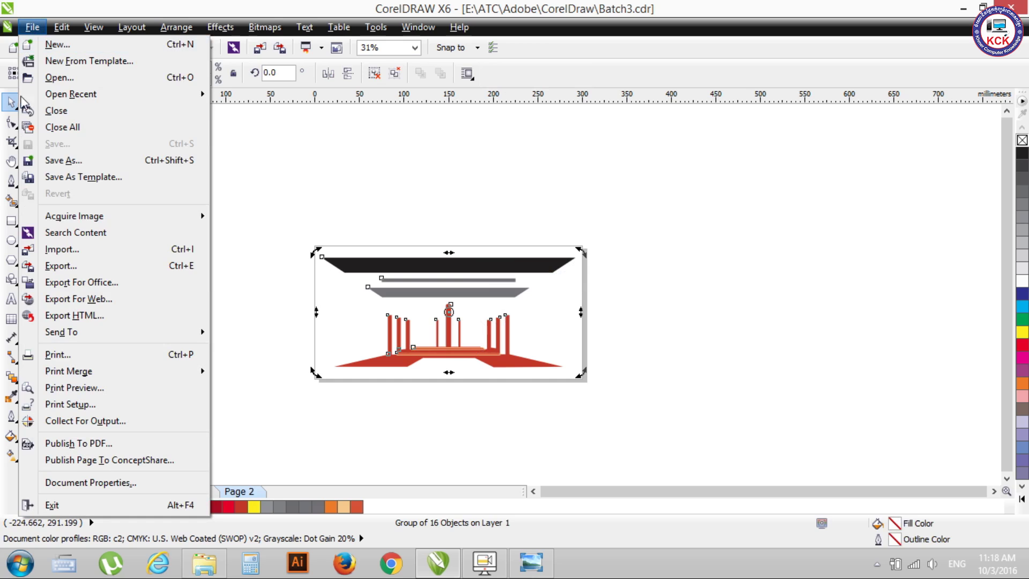
{"action": "left_click", "coordinate": [76, 272]}
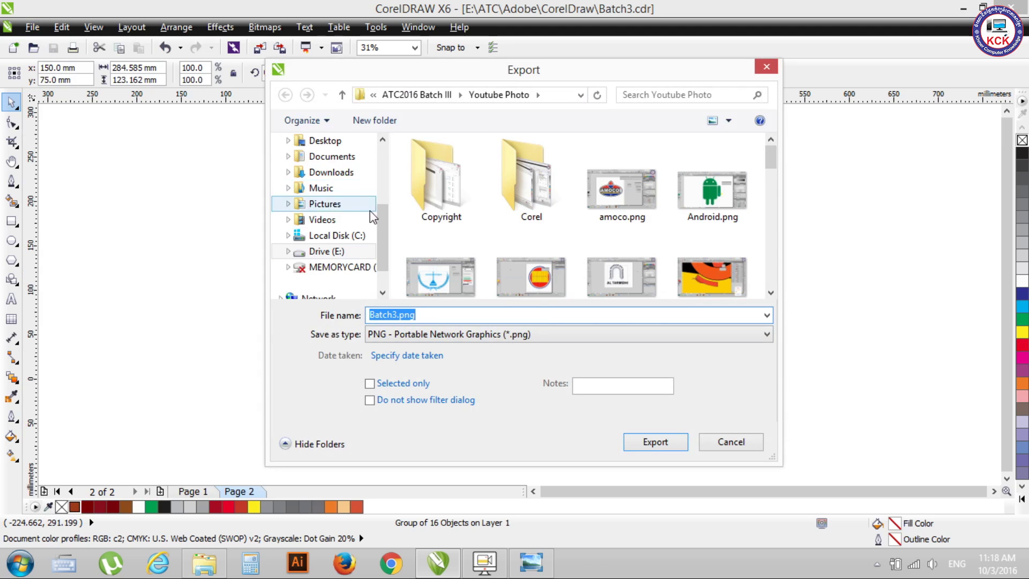
{"action": "scroll", "coordinate": [370, 211], "scroll_direction": "up", "scroll_amount": 1}
{"action": "scroll", "coordinate": [350, 170], "scroll_direction": "up", "scroll_amount": 2}
{"action": "left_click", "coordinate": [348, 165]}
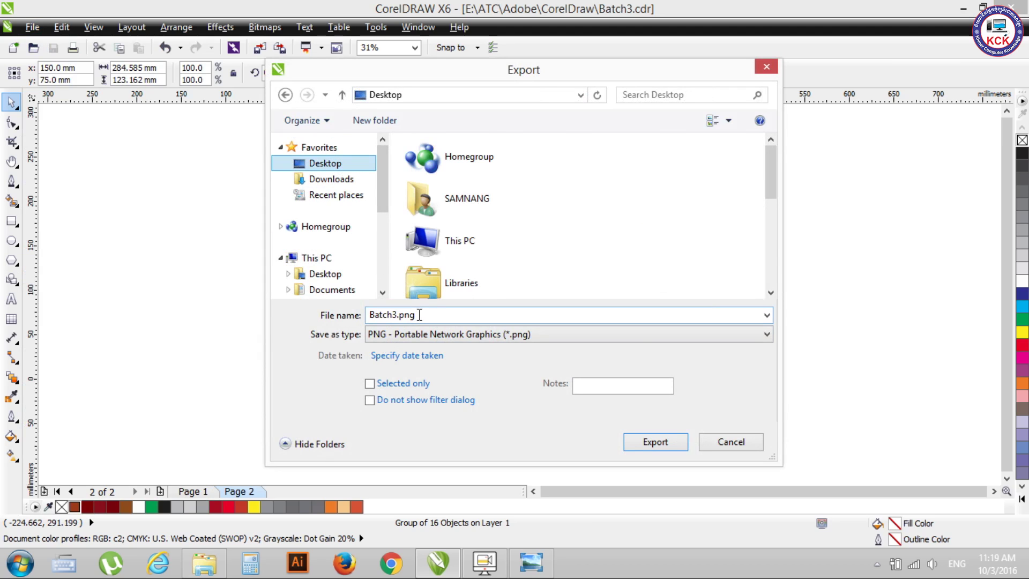
{"action": "left_click", "coordinate": [662, 441]}
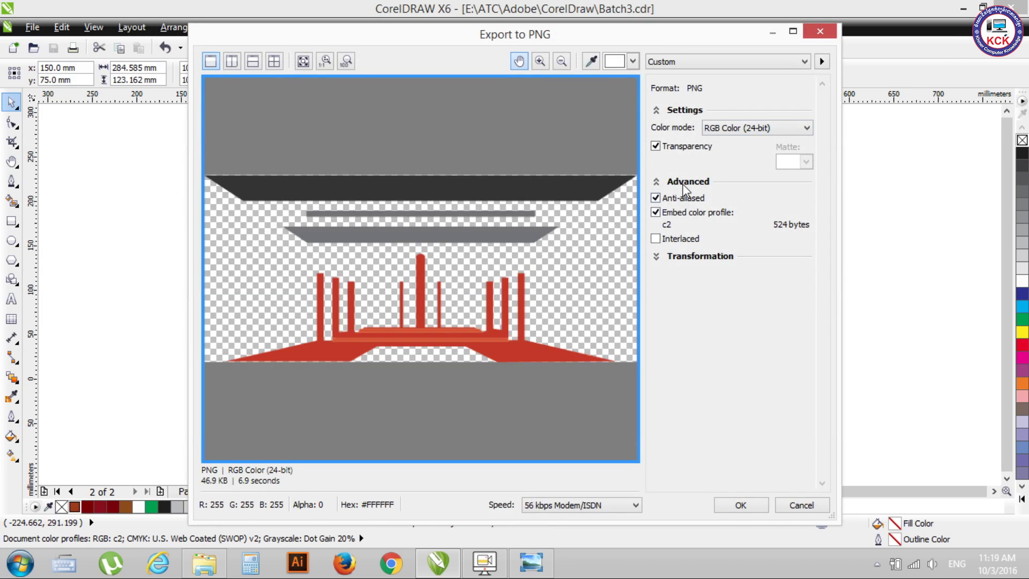
Keep RGB 24-bit colour with transparency and confirm the PNG export
{"action": "left_click", "coordinate": [751, 129]}
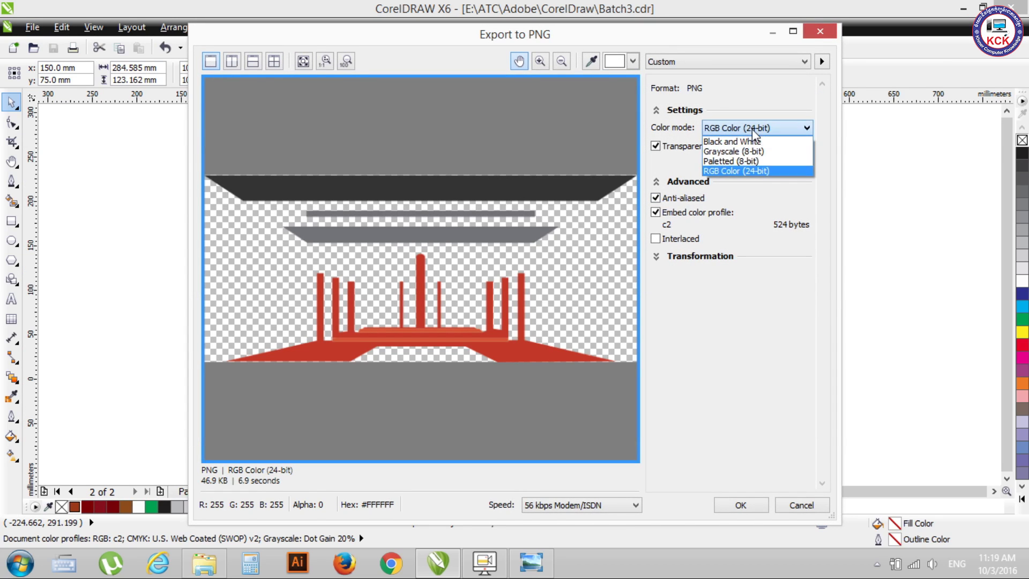
{"action": "left_click", "coordinate": [756, 173]}
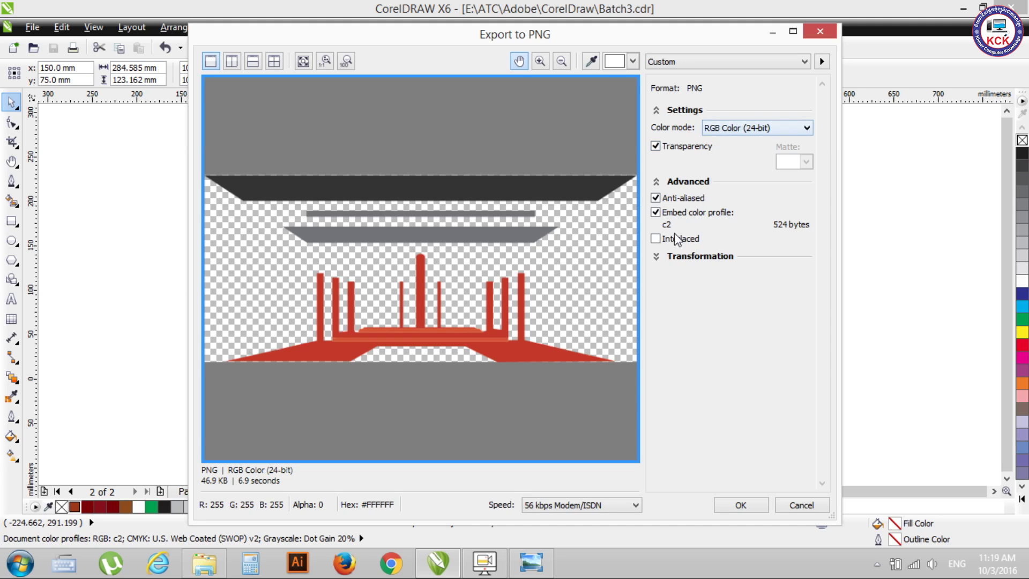
{"action": "left_click", "coordinate": [740, 504]}
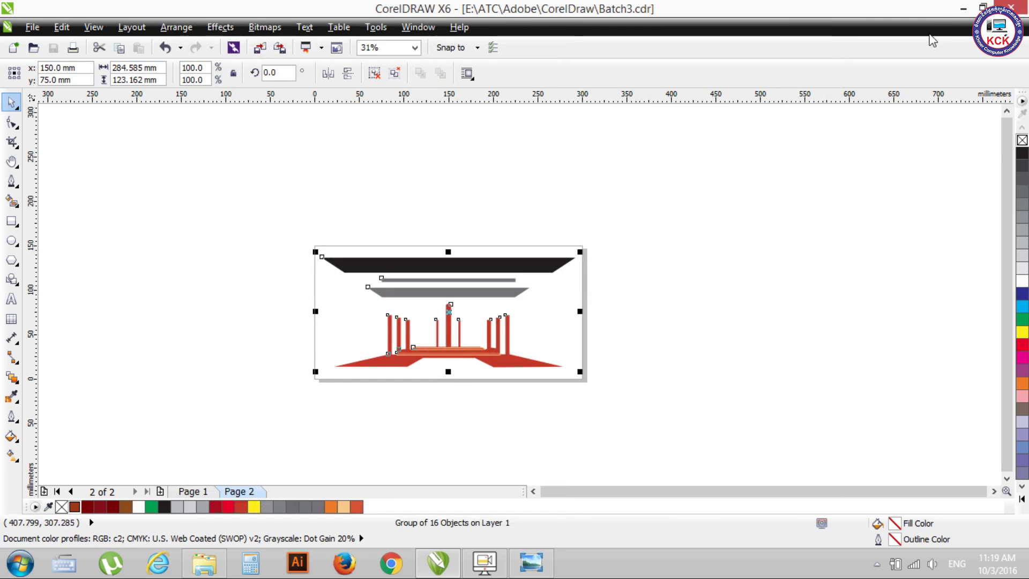
{"action": "left_click", "coordinate": [963, 9]}
Preview the exported Batch3.png from the desktop in Photo Viewer
{"action": "left_click", "coordinate": [964, 8]}
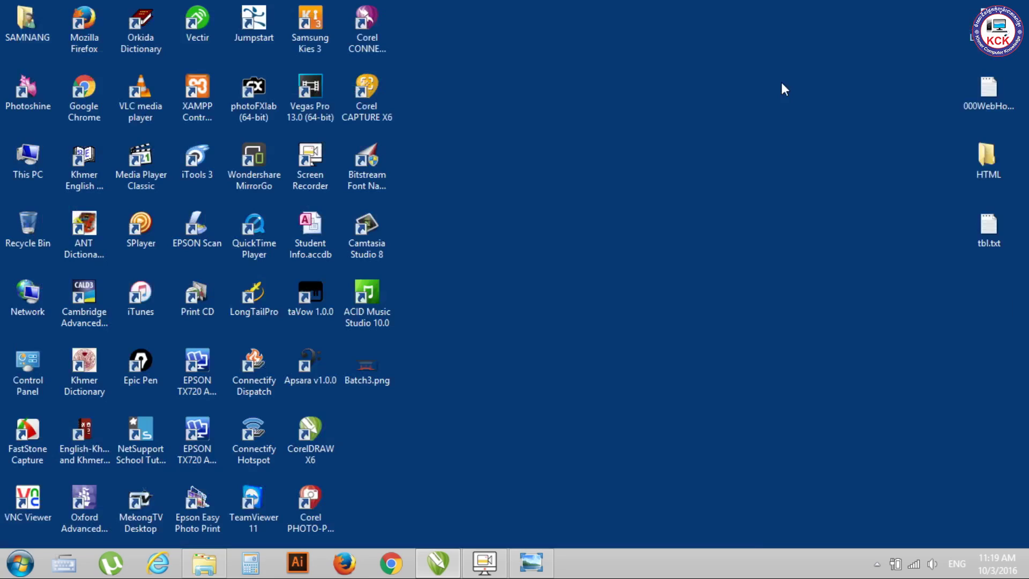
{"action": "double_click", "coordinate": [383, 370]}
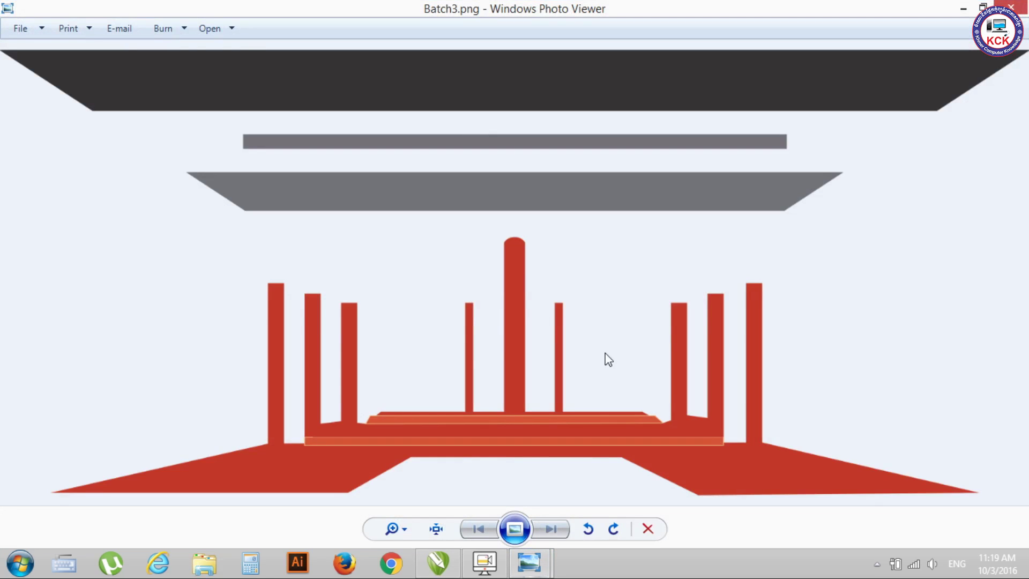
{"action": "scroll", "coordinate": [536, 327], "scroll_direction": "up", "scroll_amount": 1}
{"action": "scroll", "coordinate": [535, 332], "scroll_direction": "down", "scroll_amount": 1}
{"action": "left_click", "coordinate": [1011, 6]}
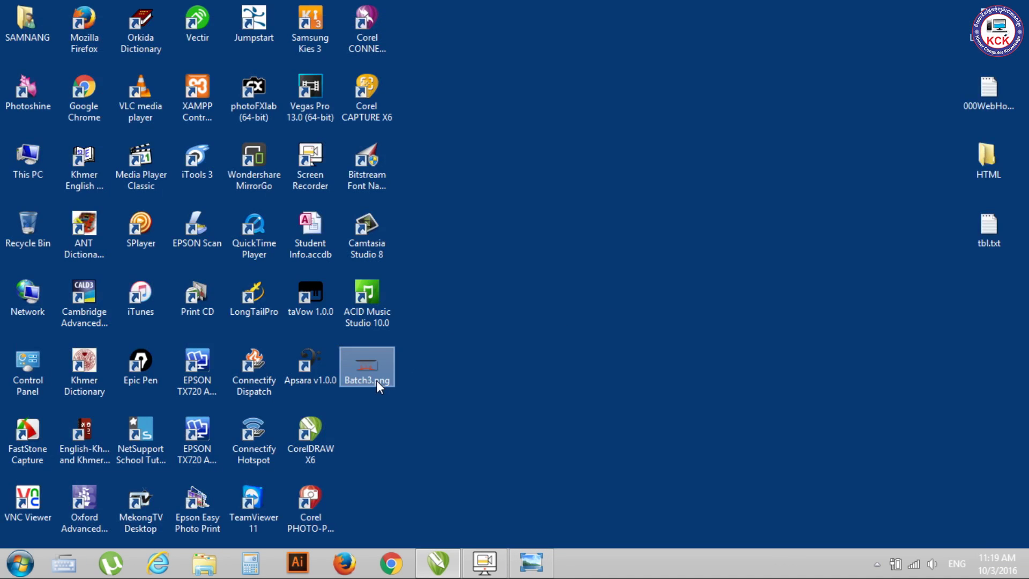
{"action": "double_click", "coordinate": [376, 381]}
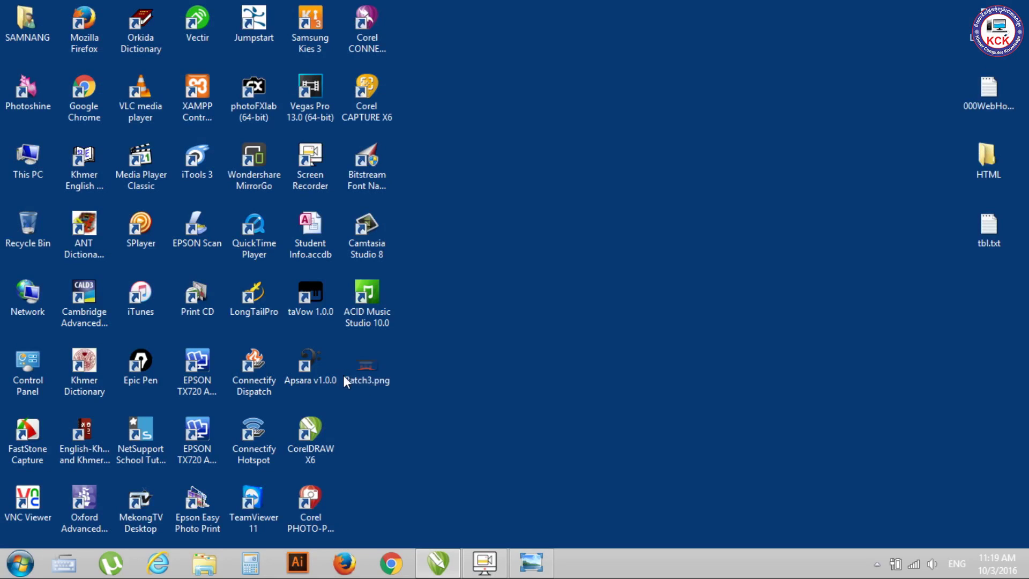
Delete Batch3.png, return to CorelDRAW, and bring up the logo.jpg reference image
{"action": "left_click", "coordinate": [351, 366]}
{"action": "key", "text": "Delete"}
{"action": "key", "text": "Return"}
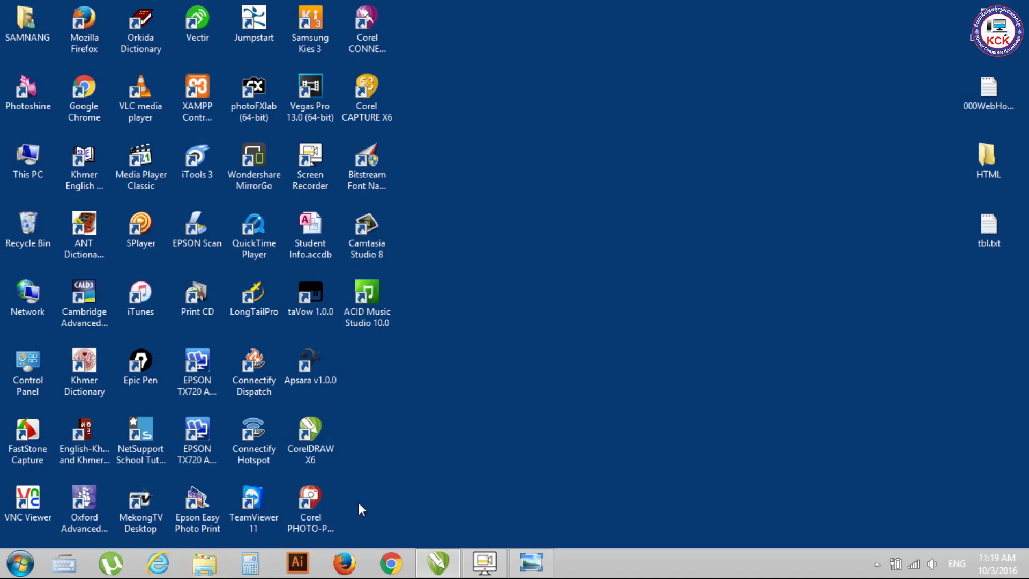
{"action": "left_click", "coordinate": [438, 563]}
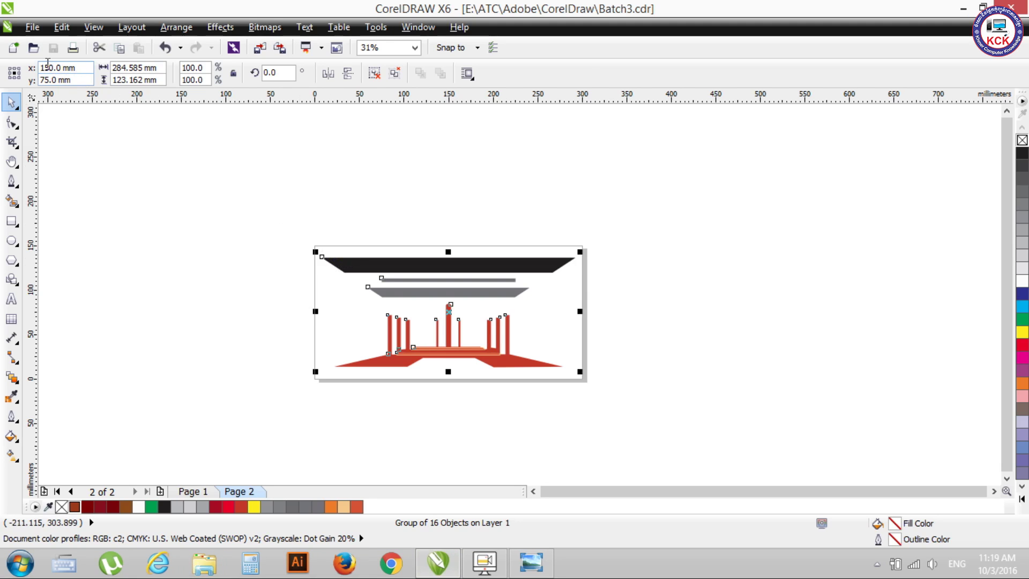
{"action": "left_click", "coordinate": [173, 240]}
{"action": "left_click", "coordinate": [530, 562]}
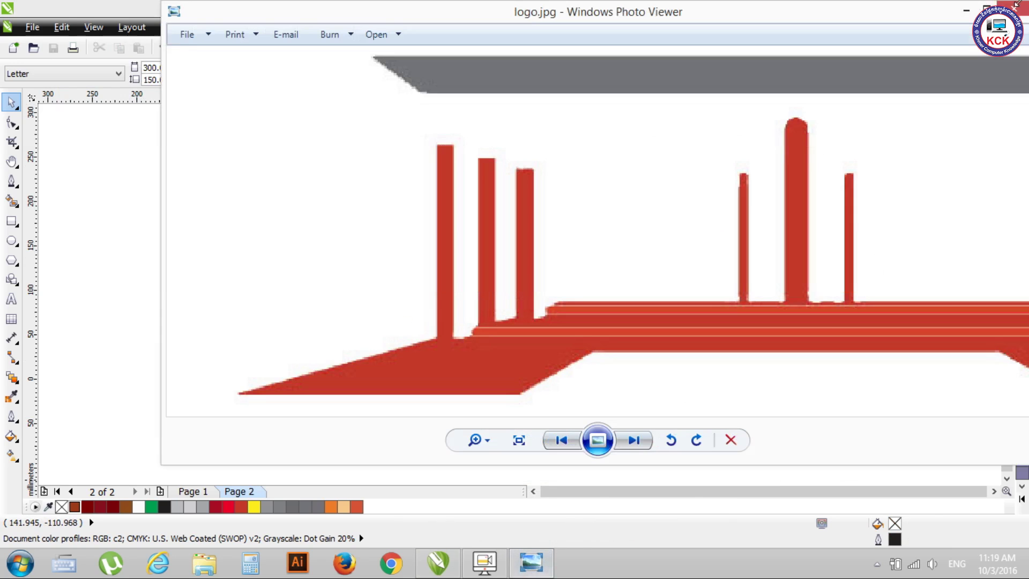
Close logo.jpg, check Page 1 and Page 2, then exit CorelDRAW with Alt+F4
{"action": "left_click", "coordinate": [1014, 9]}
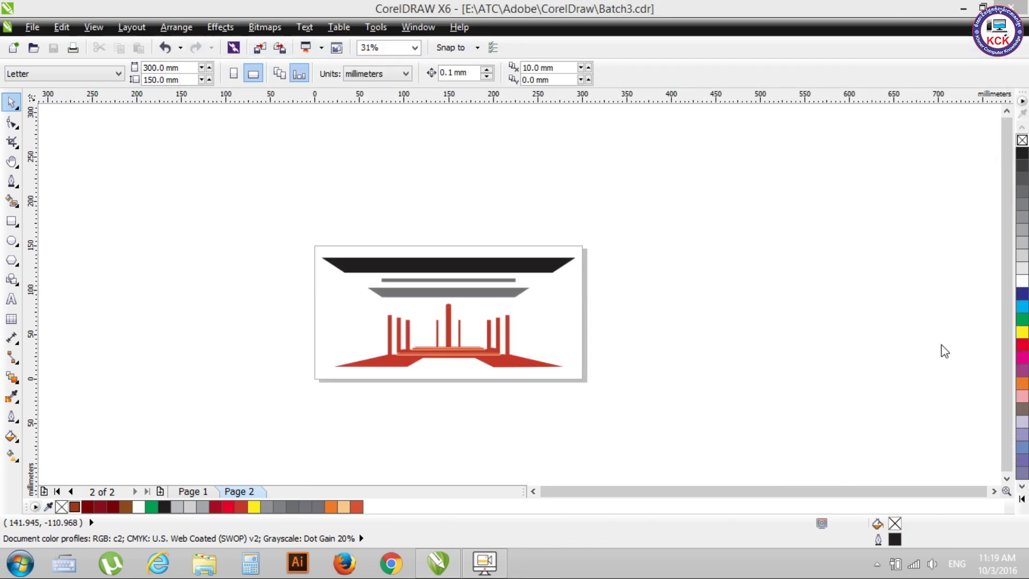
{"action": "left_click", "coordinate": [484, 563]}
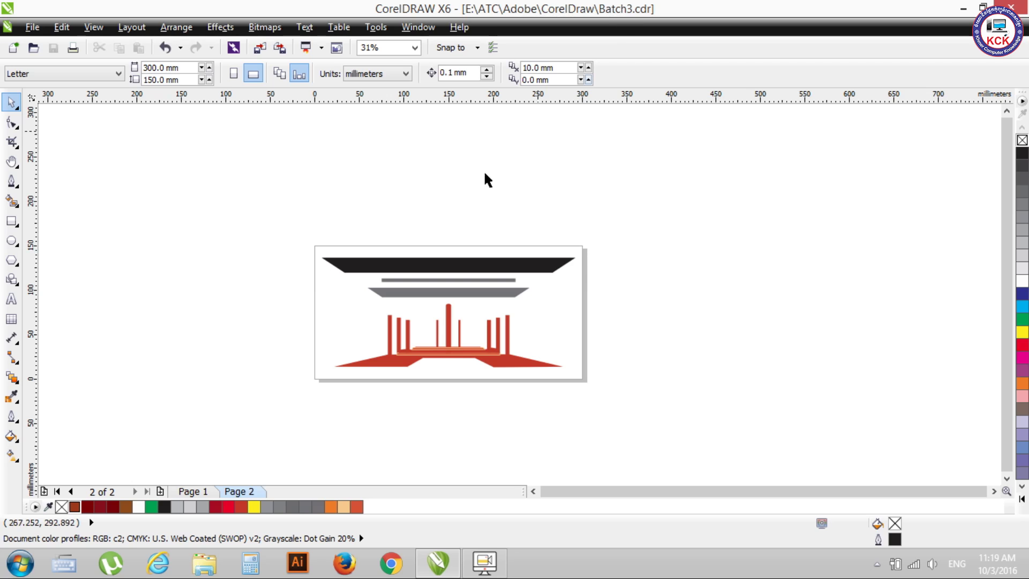
{"action": "left_click", "coordinate": [194, 491]}
{"action": "left_click", "coordinate": [244, 491]}
{"action": "key", "text": "alt+F4"}
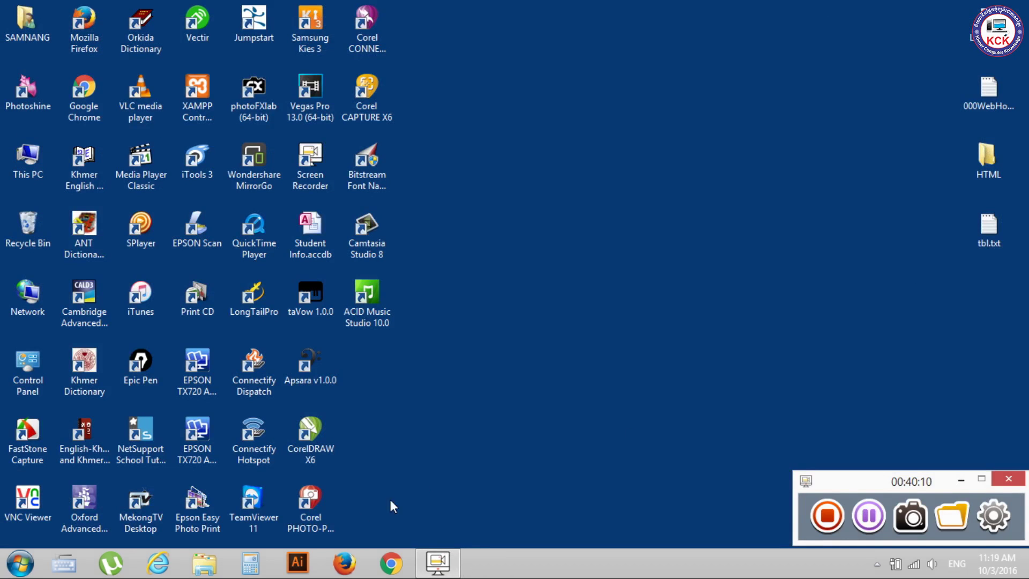
Browse This PC > Drive (E:) > ATC > Adobe > CorelDraw and open Batch3.cdr
{"action": "left_click", "coordinate": [210, 560]}
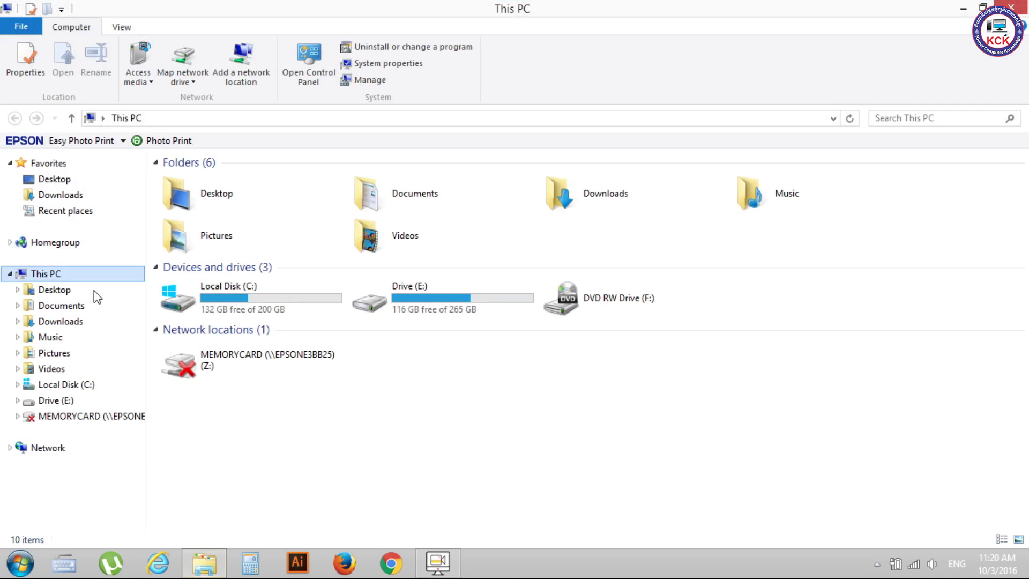
{"action": "double_click", "coordinate": [443, 313]}
{"action": "double_click", "coordinate": [272, 197]}
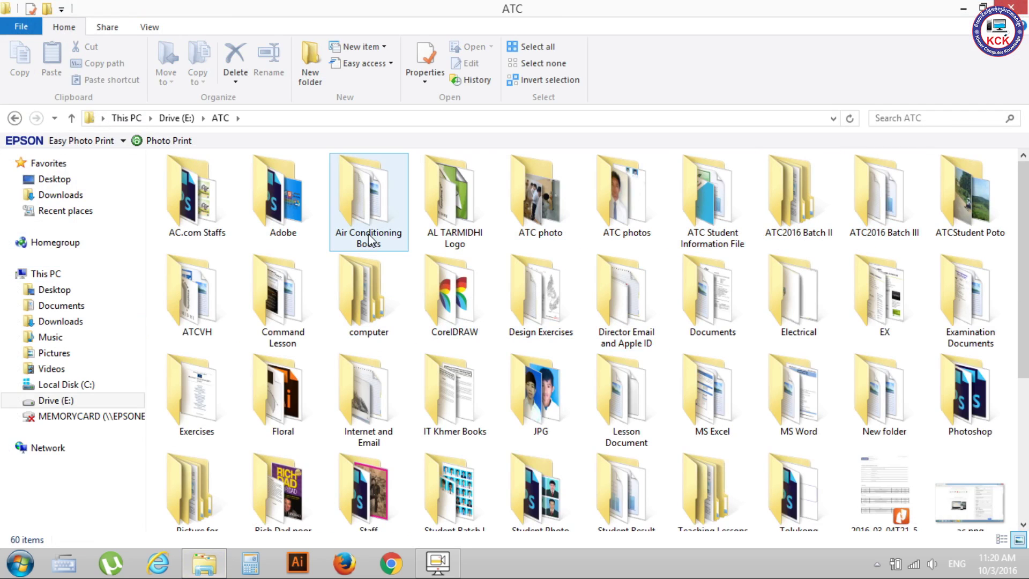
{"action": "double_click", "coordinate": [309, 213]}
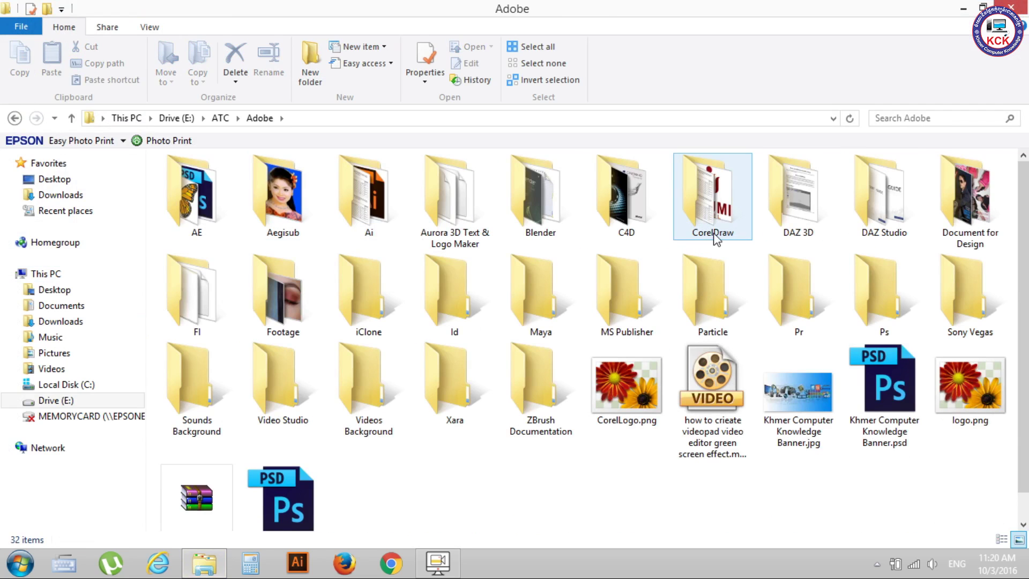
{"action": "double_click", "coordinate": [707, 233]}
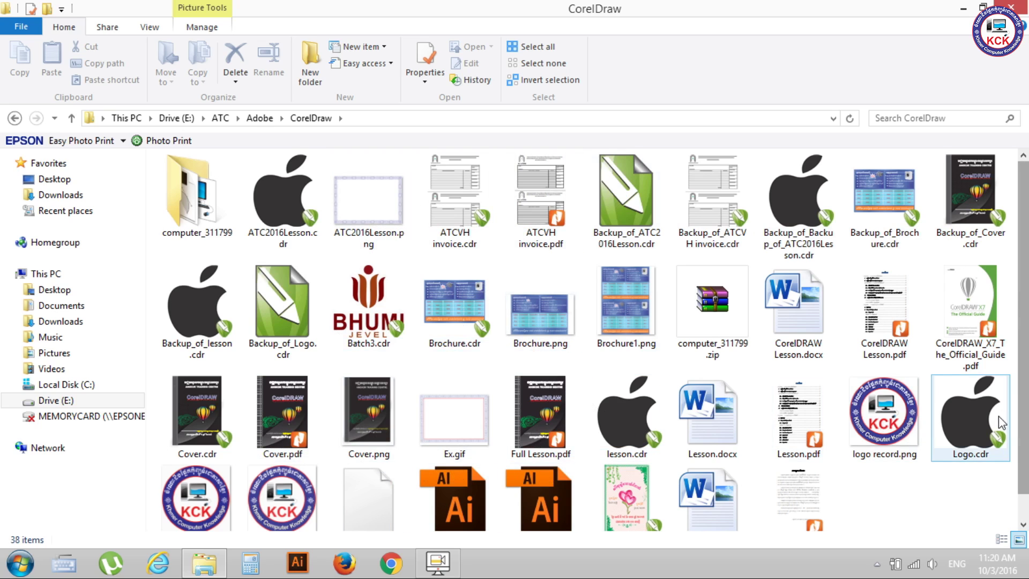
{"action": "scroll", "coordinate": [884, 408], "scroll_direction": "down", "scroll_amount": 1}
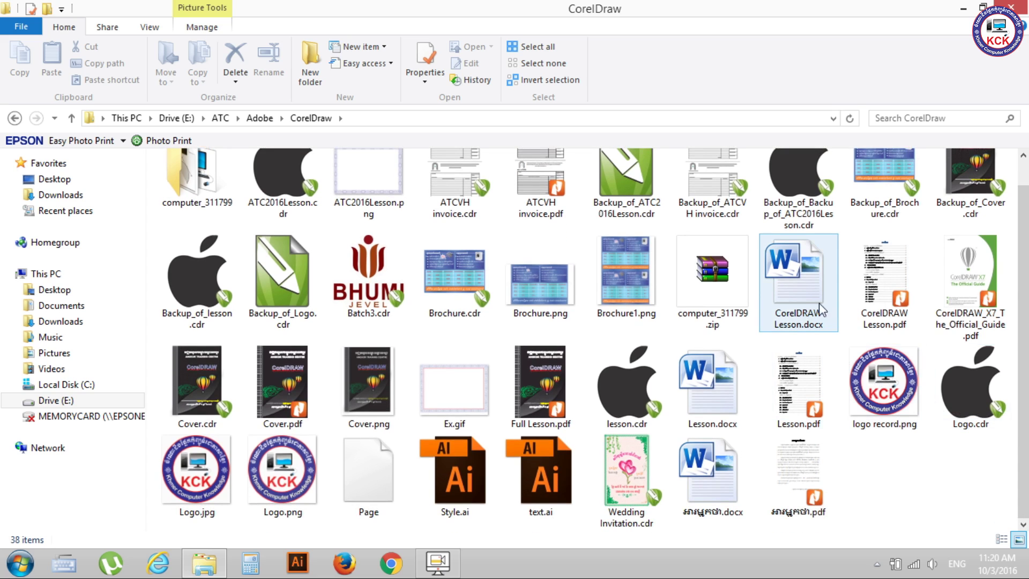
{"action": "left_click", "coordinate": [361, 276]}
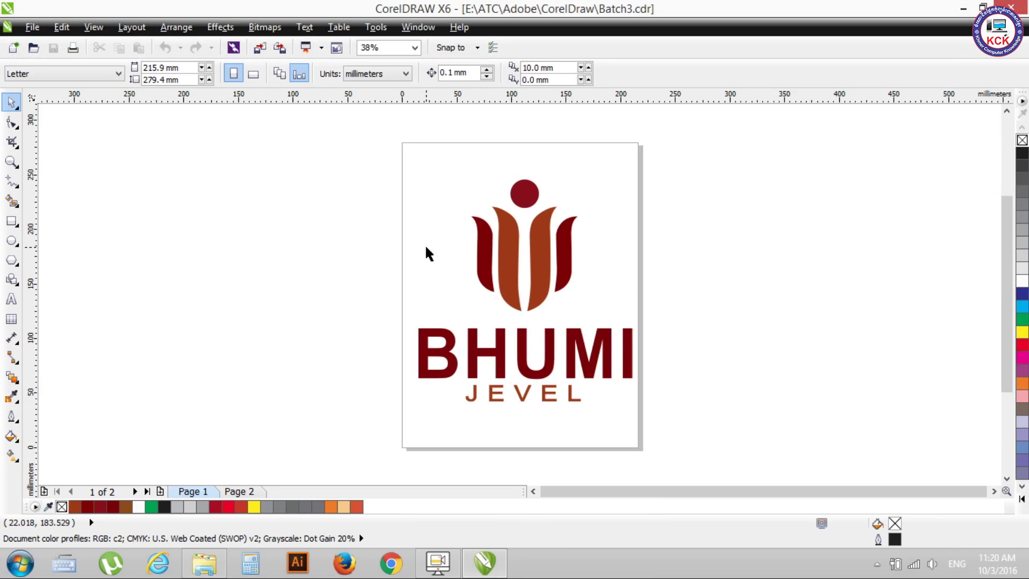
Add a blank Page 3 after Page 2 and save in version 16.0 format
{"action": "left_click", "coordinate": [231, 492]}
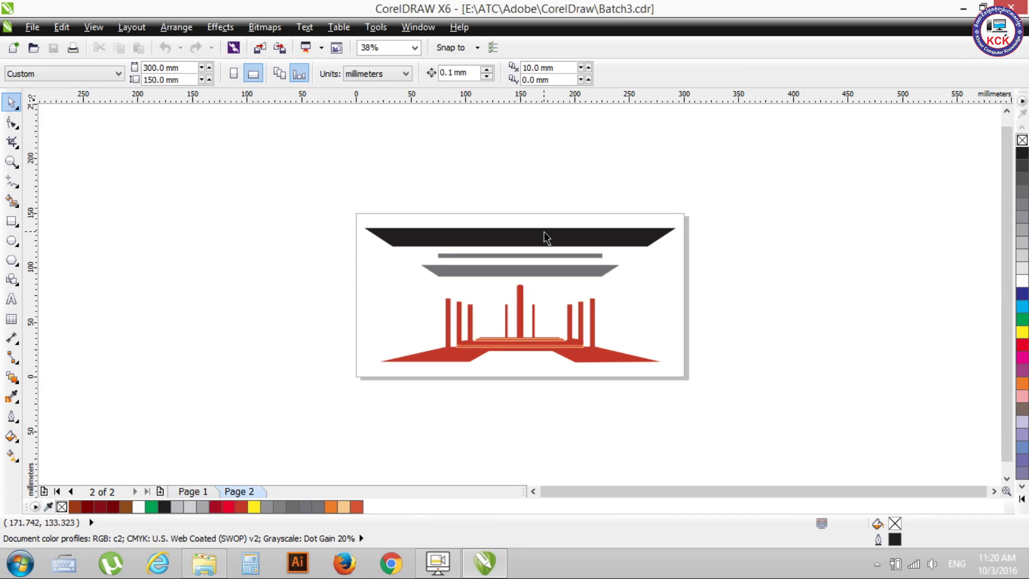
{"action": "left_click", "coordinate": [159, 492]}
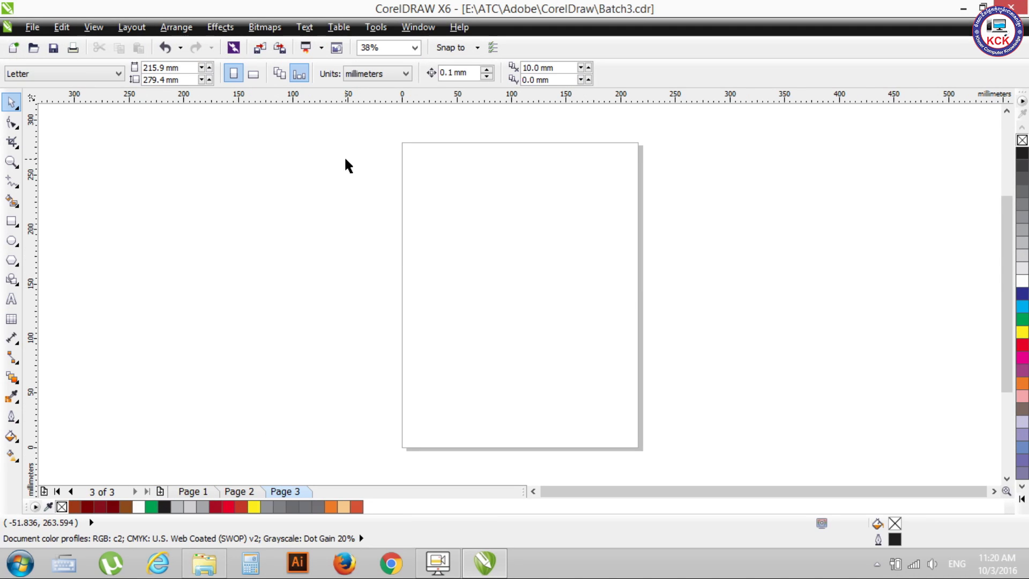
{"action": "left_click", "coordinate": [53, 47]}
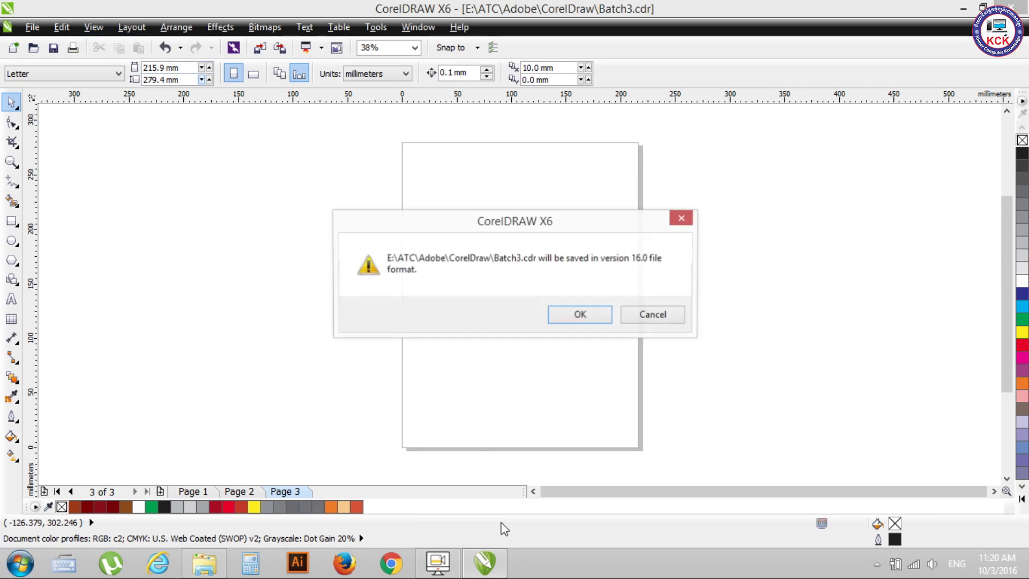
{"action": "left_click", "coordinate": [570, 317]}
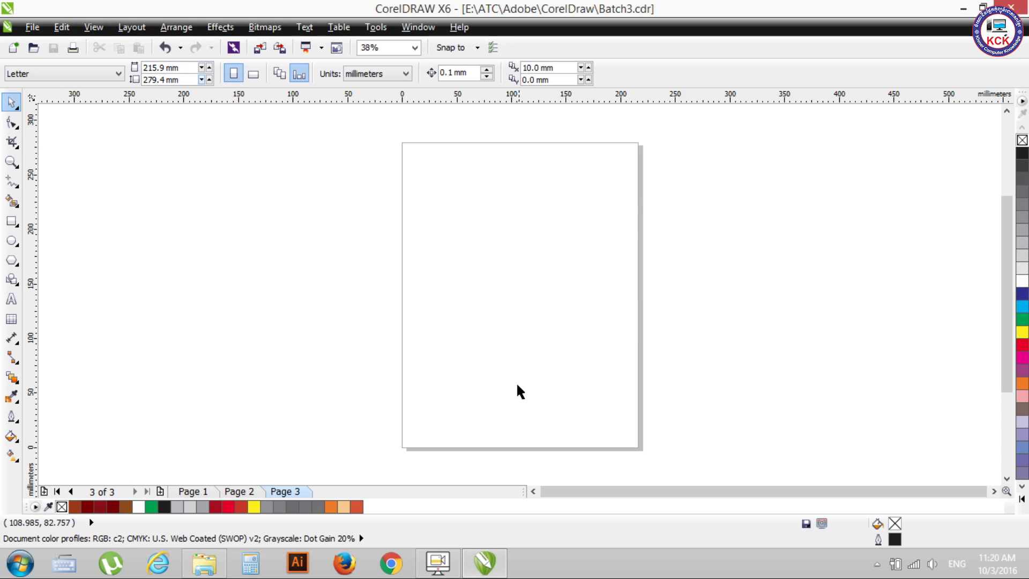